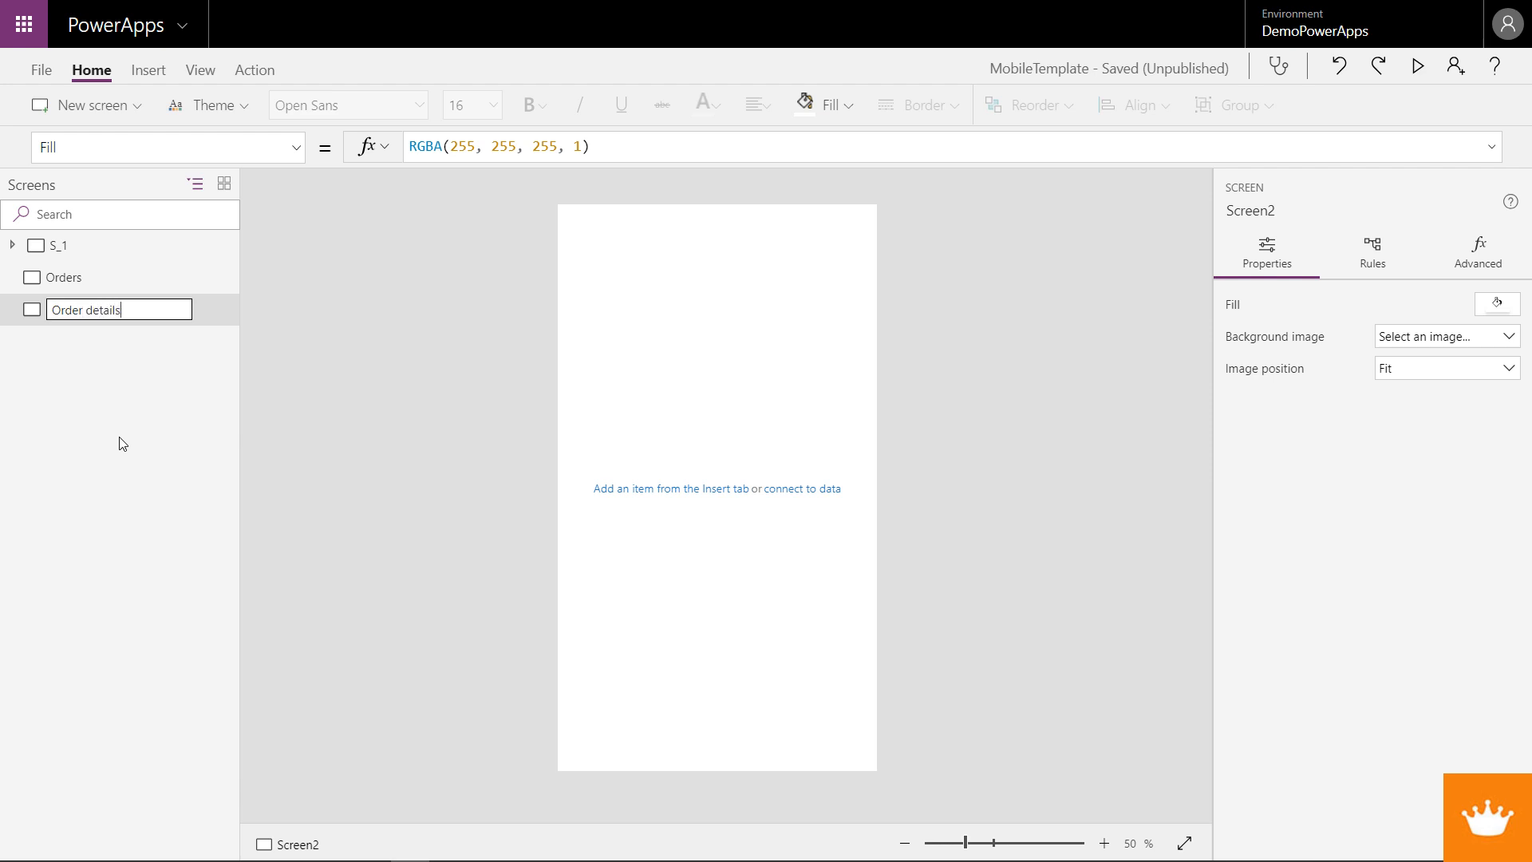
- Duplicate the Order details screen and rename the copy Accounts
right_click(214, 317)
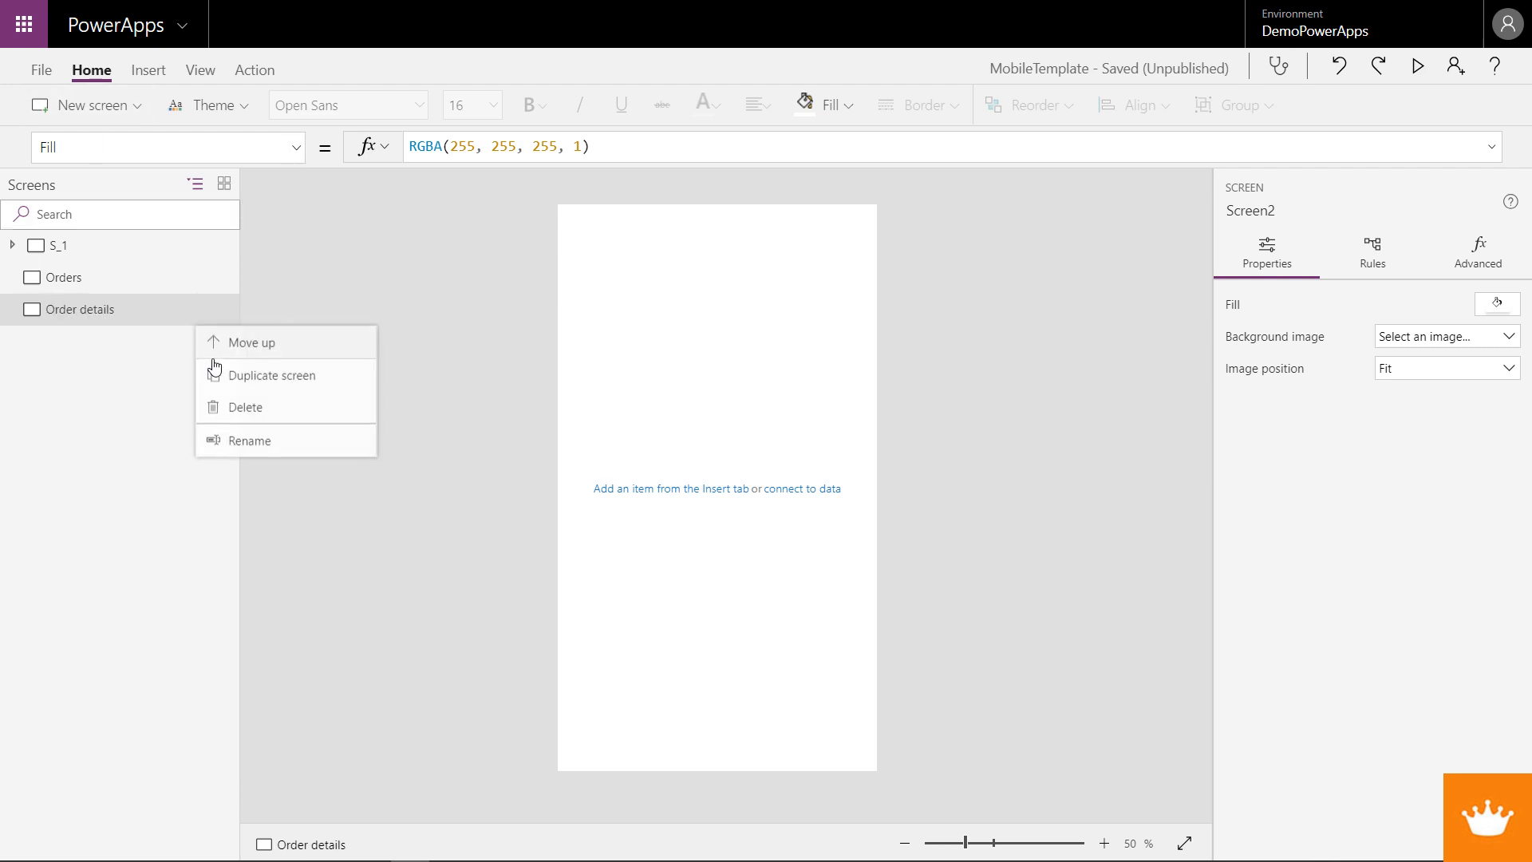
click(231, 380)
double_click(95, 341)
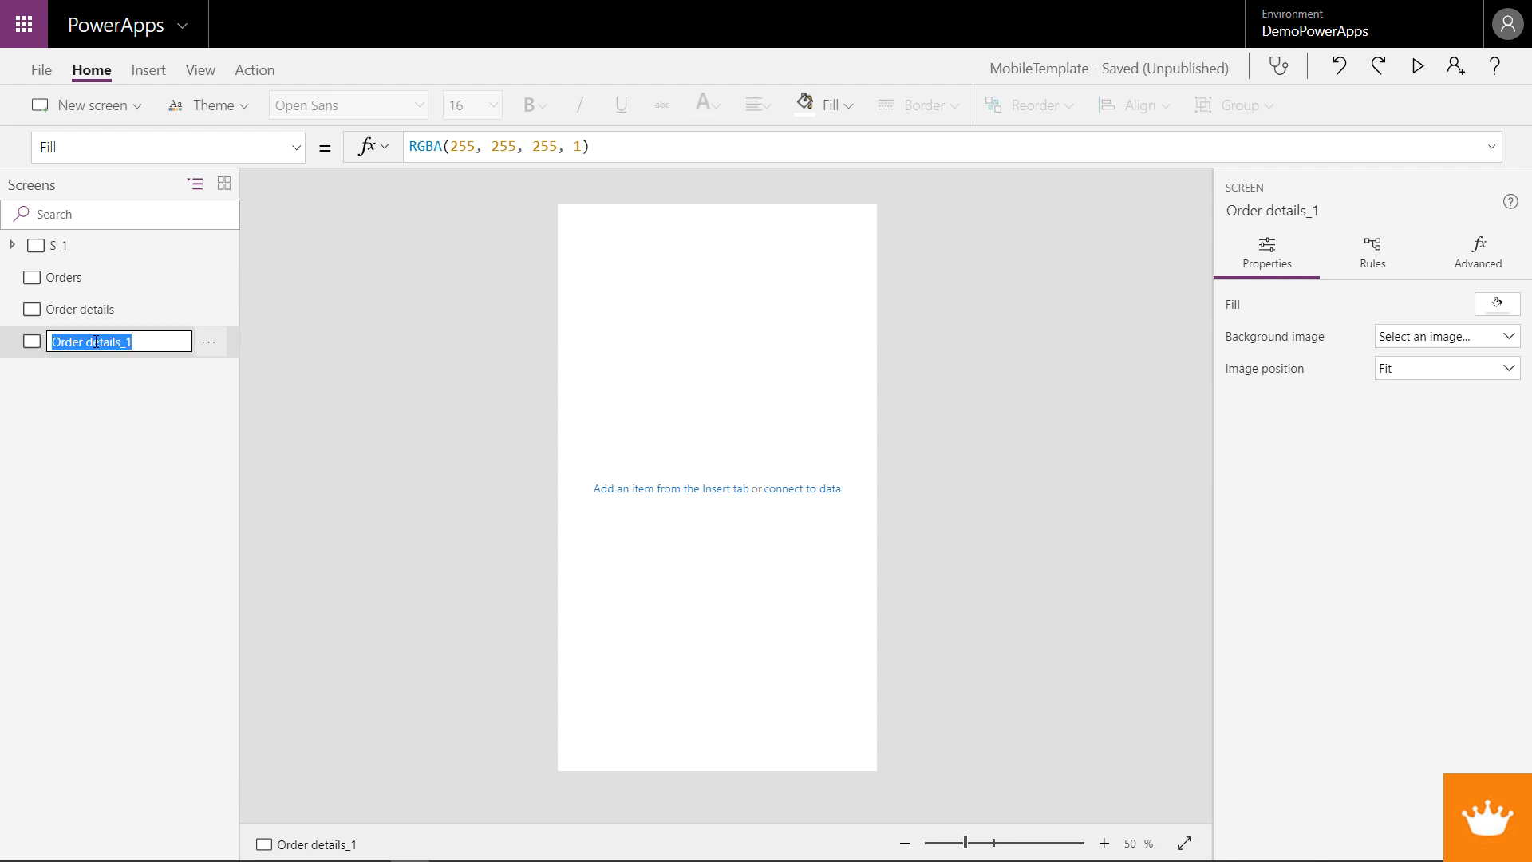
text(Accounts)
- Duplicate the Accounts screen and rename the copy Account details
click(207, 345)
click(232, 405)
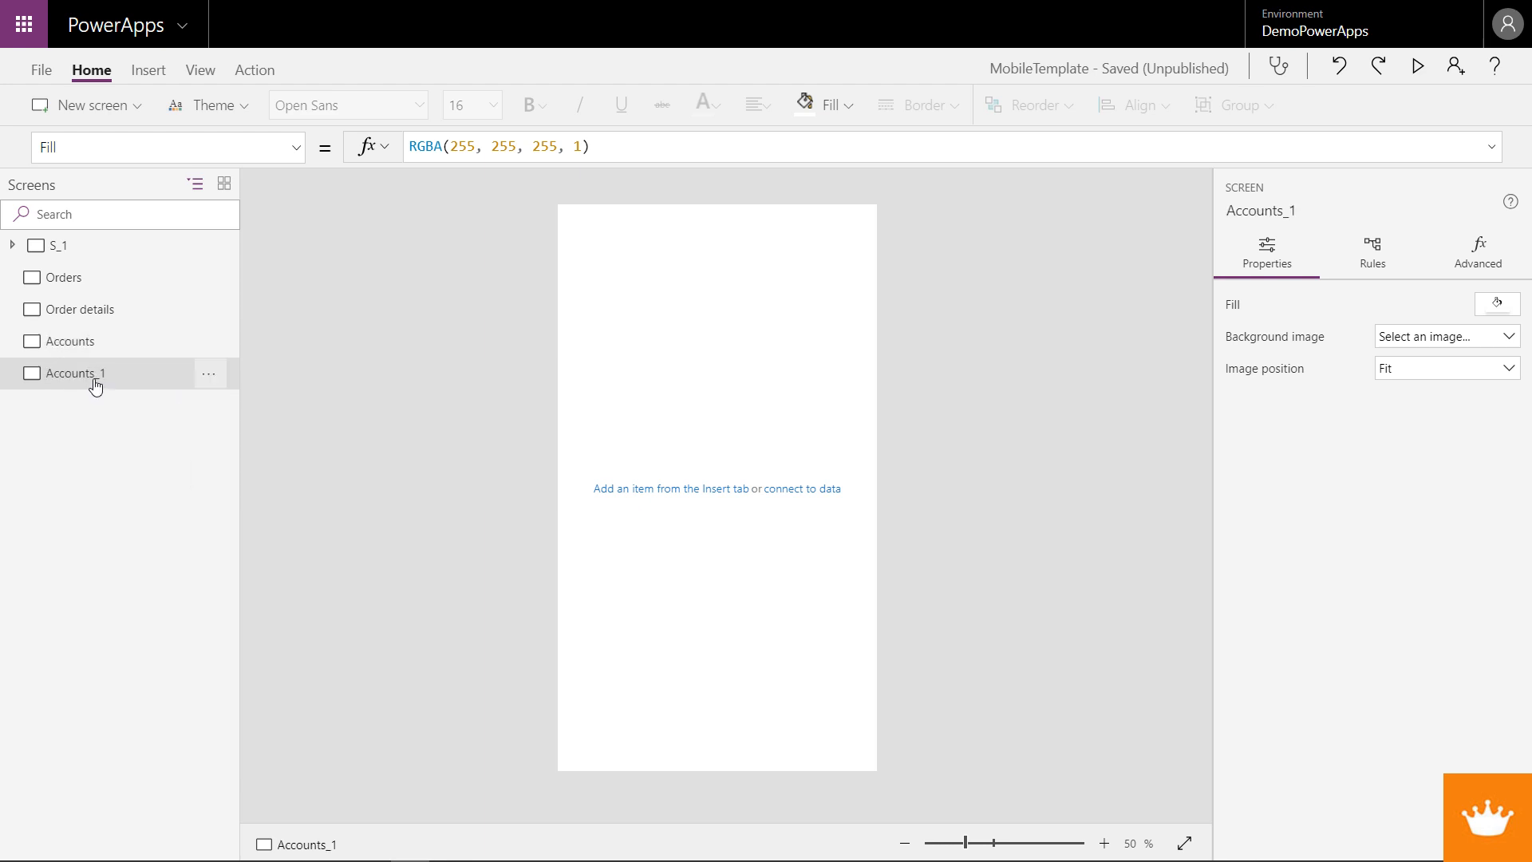
double_click(99, 378)
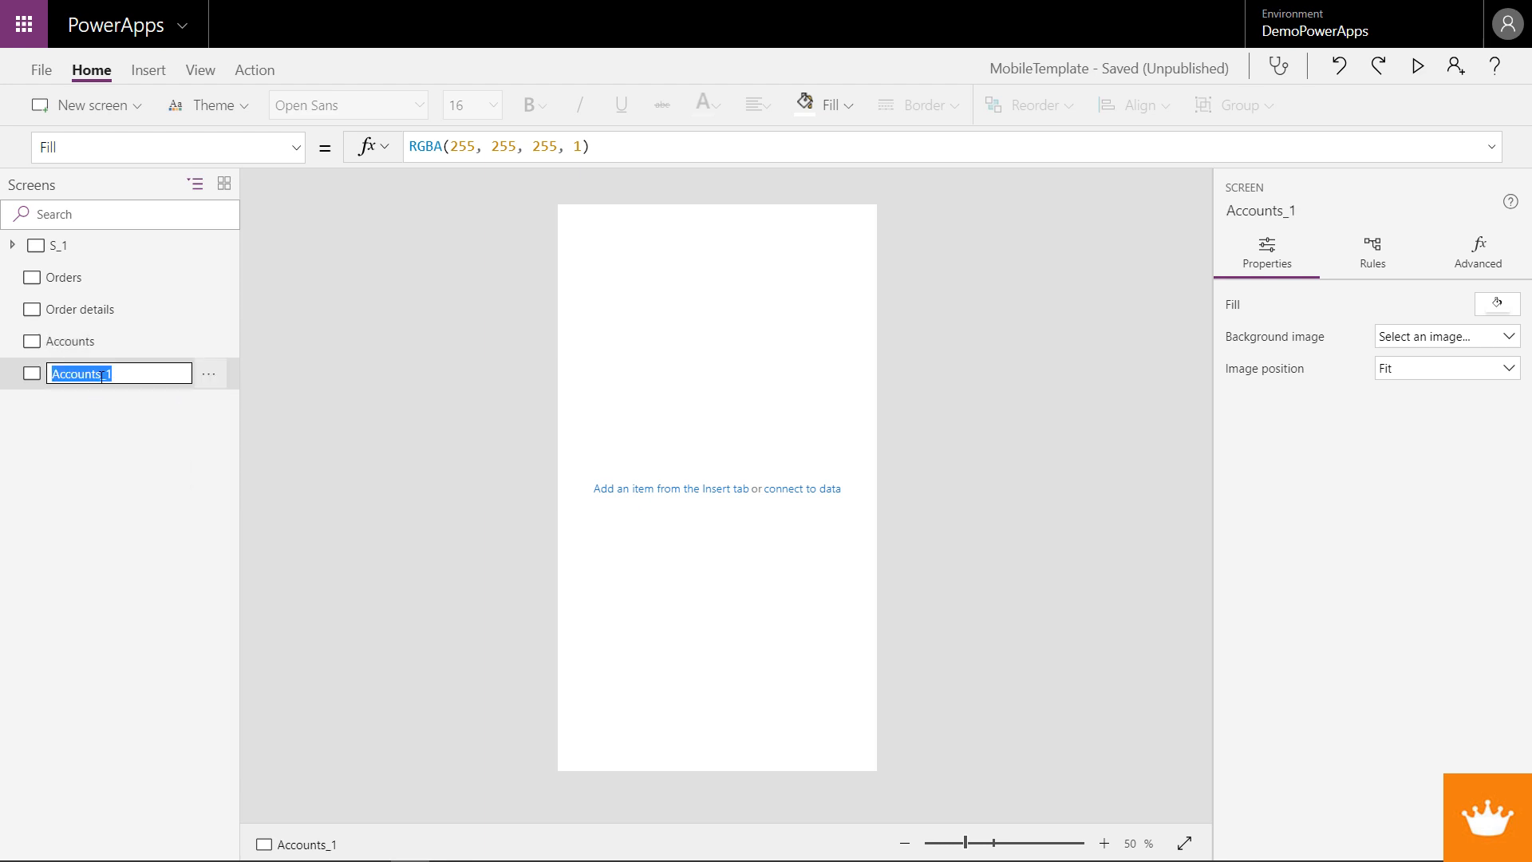
text(Acc)
- Duplicate the Account details screen and rename the copy Contacts
click(208, 373)
click(233, 438)
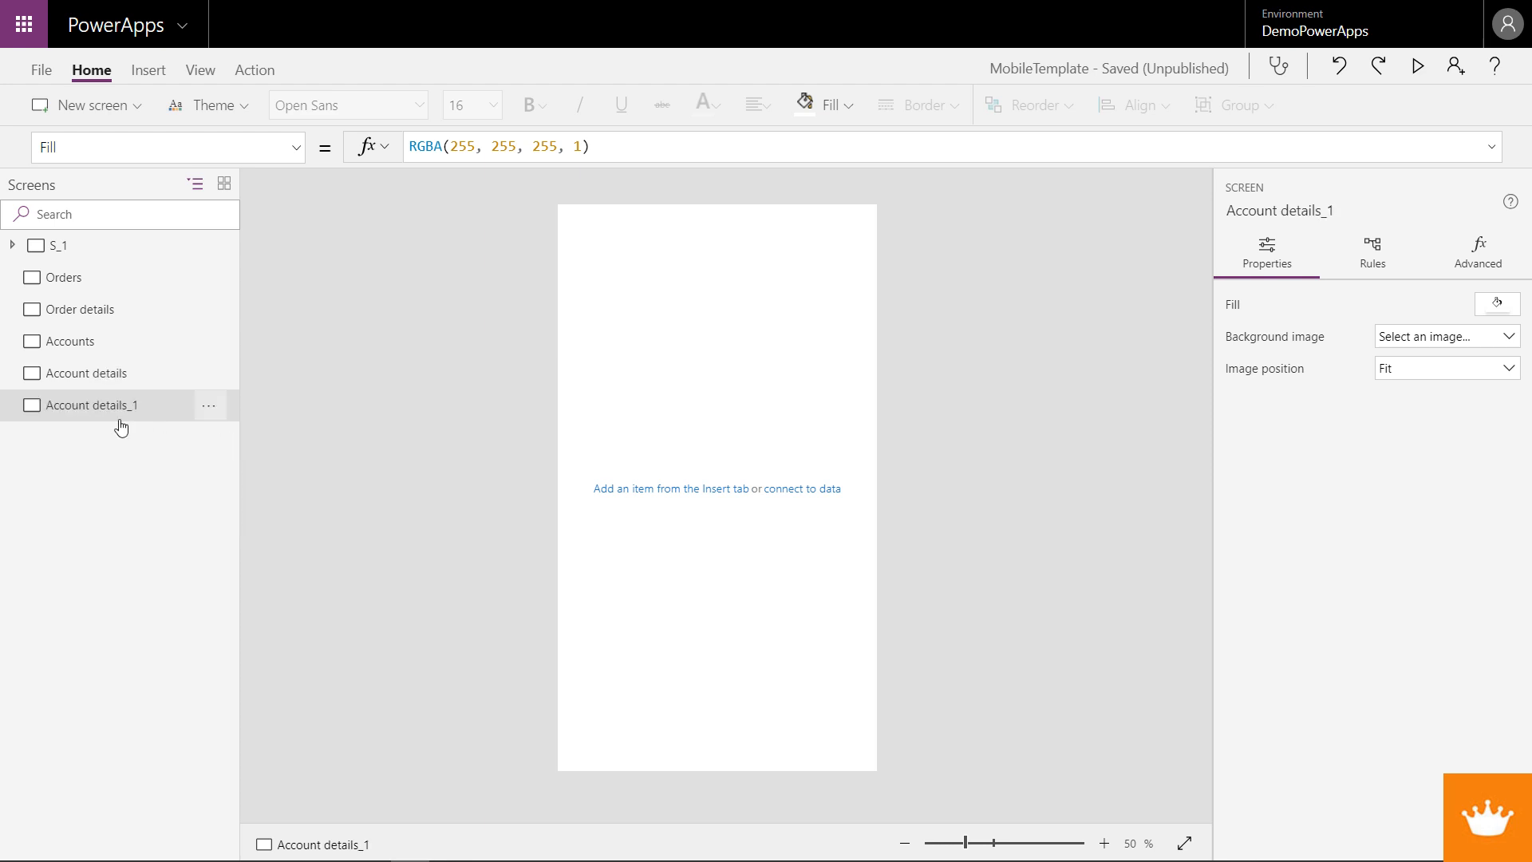
right_click(122, 411)
click(160, 522)
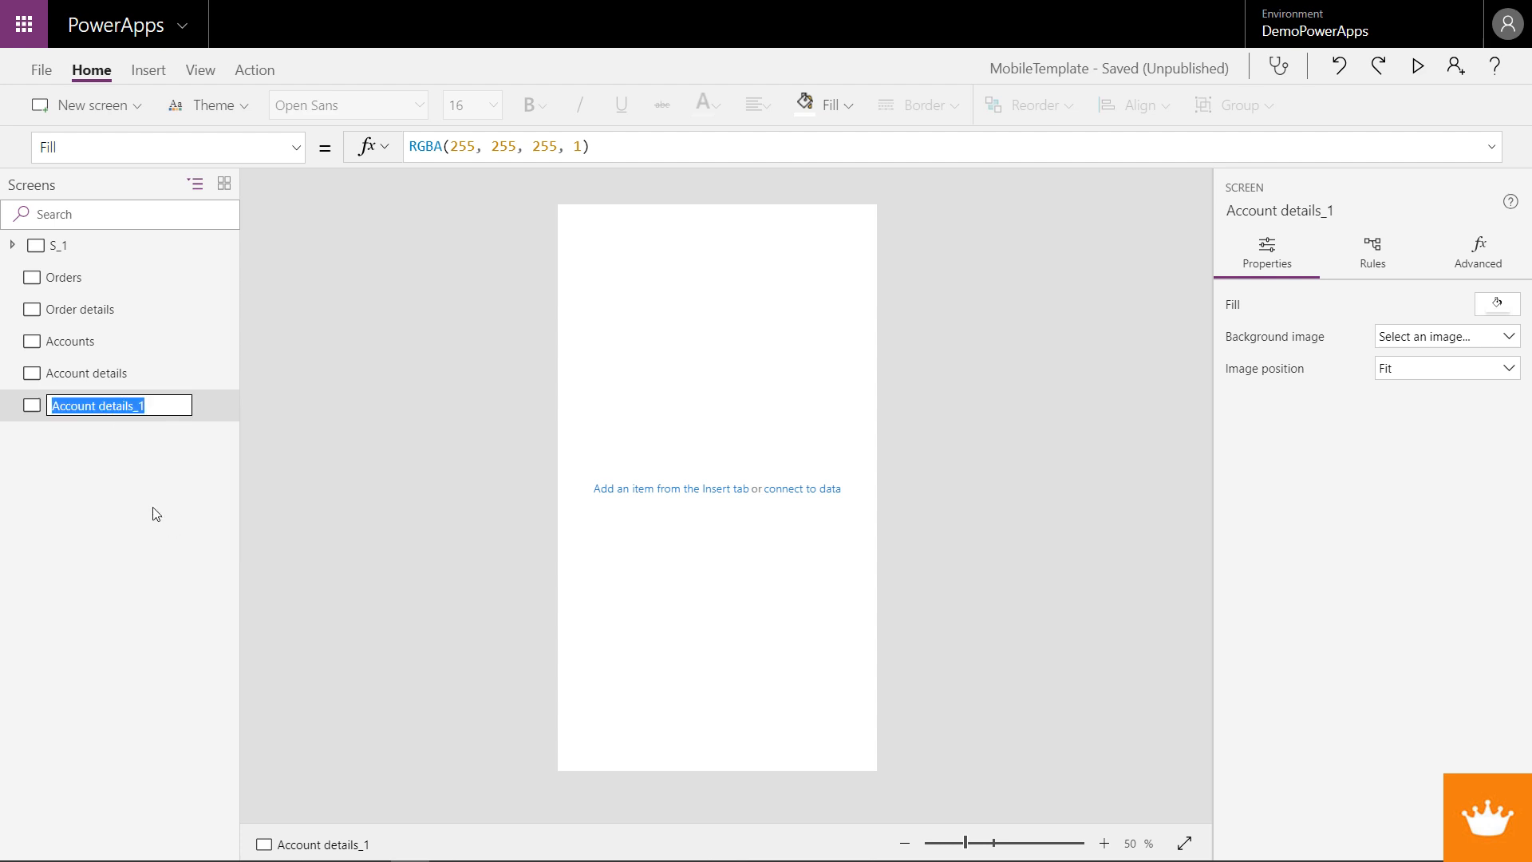
text(Contacts)
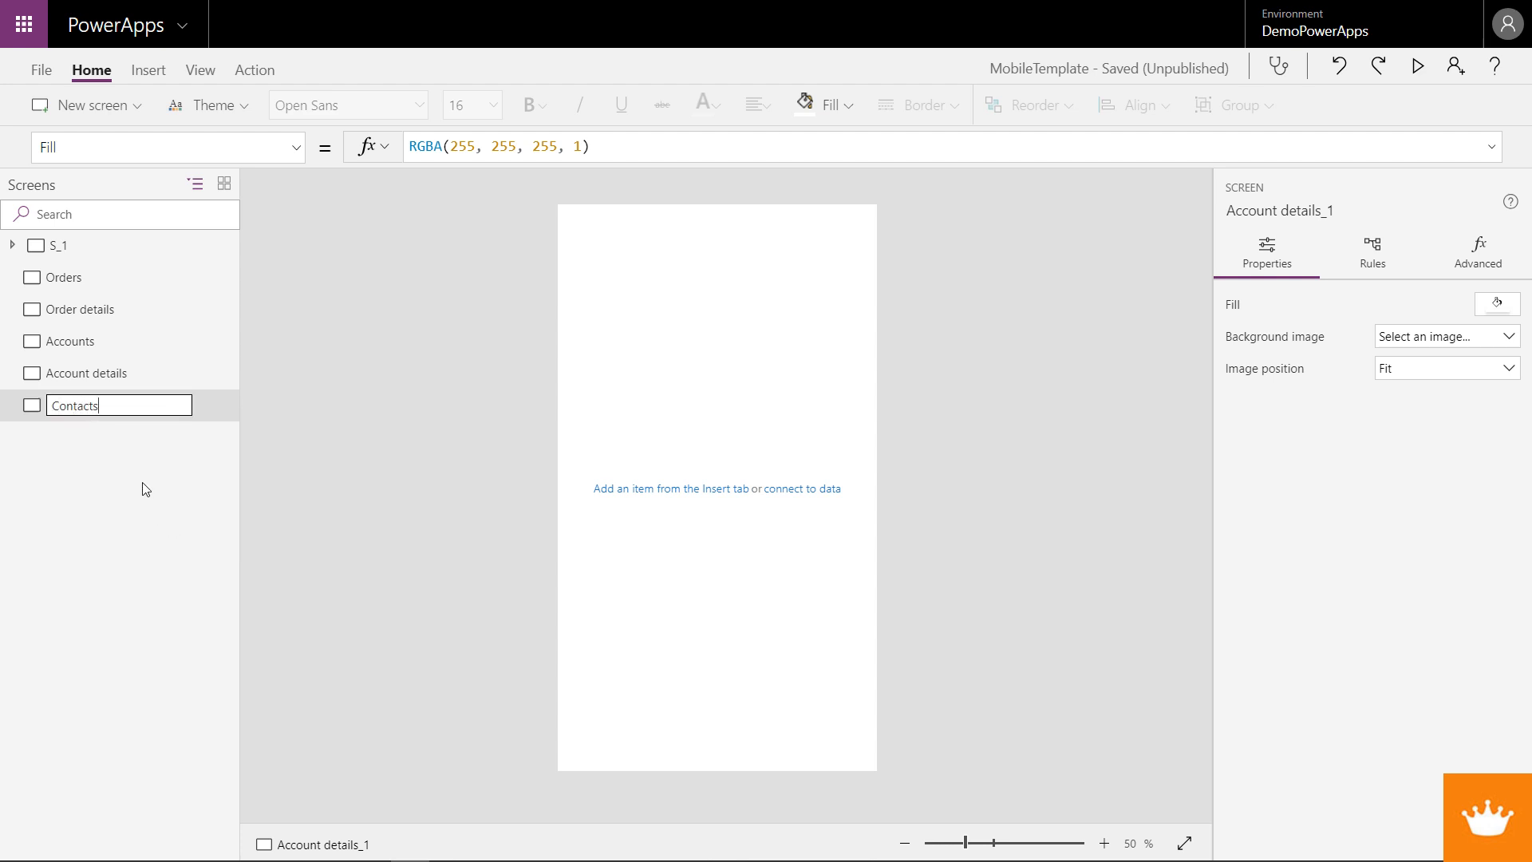
key(Return)
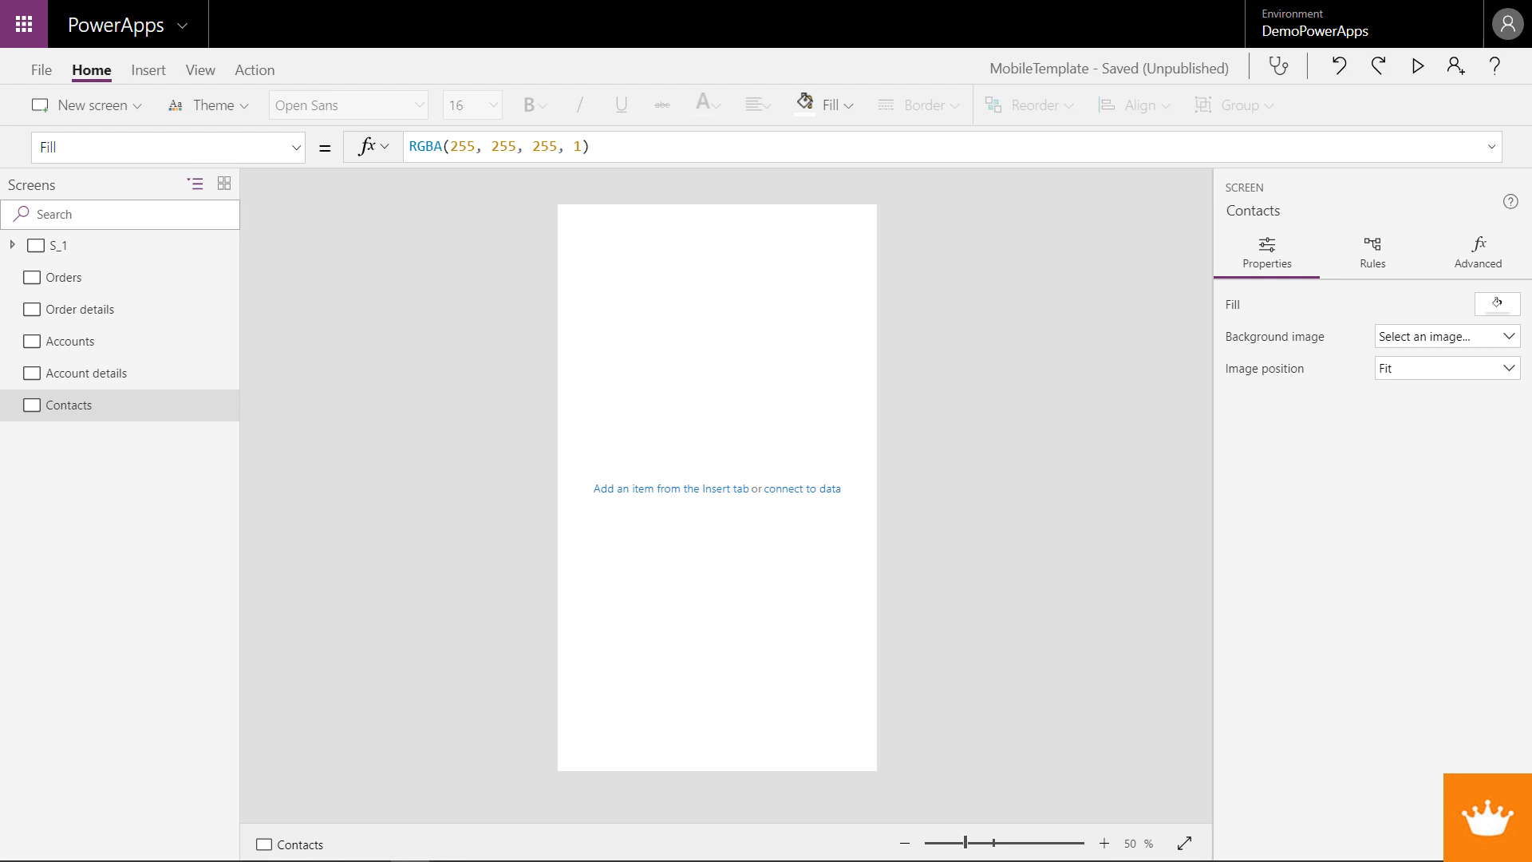
- Copy the GT_1 template group within screen S_1 and rename the copy LS_1
click(12, 245)
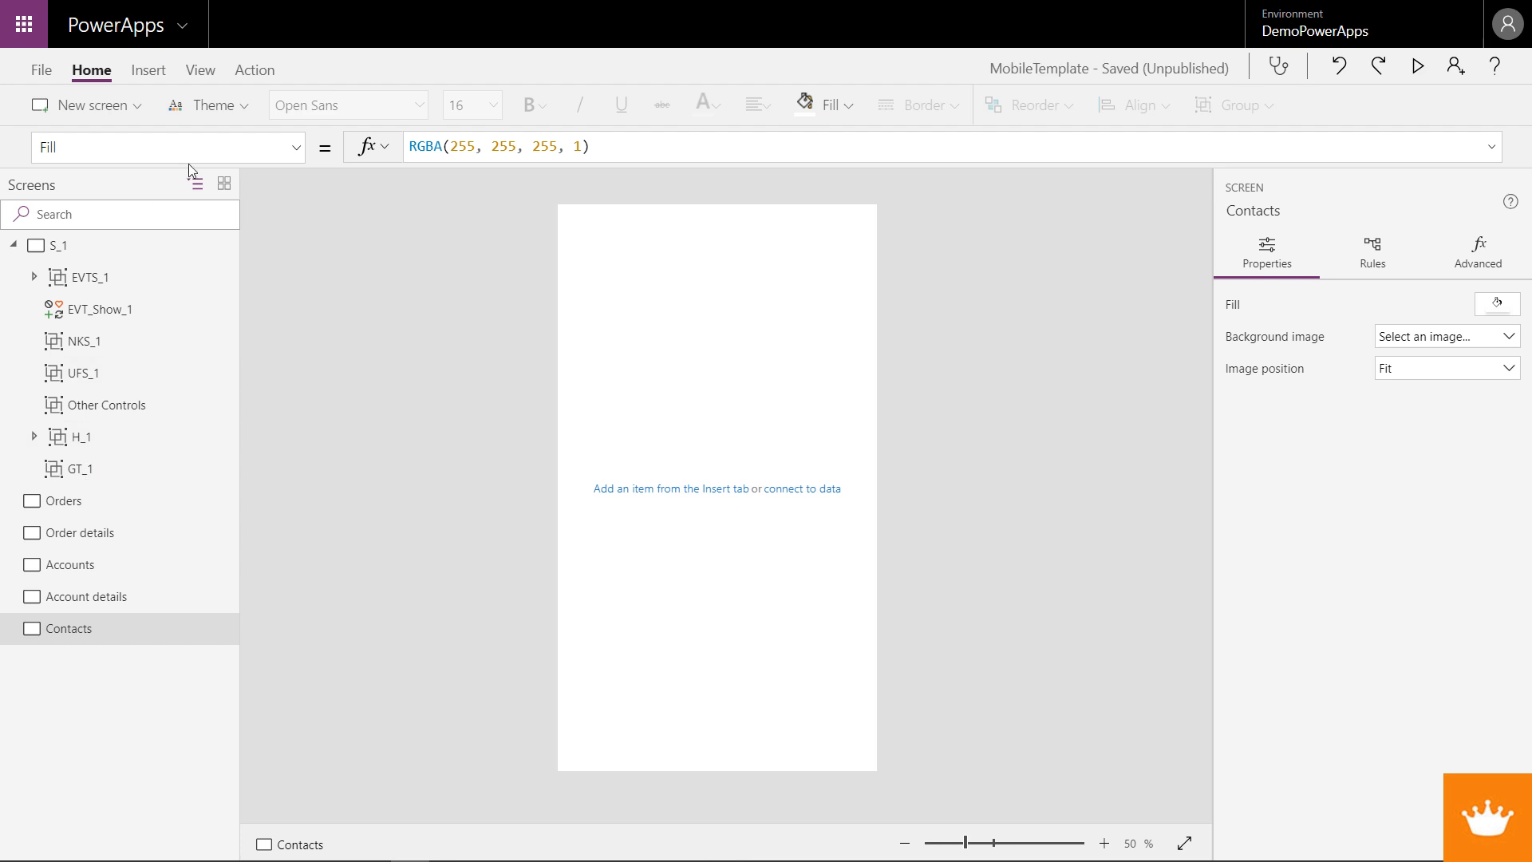
click(84, 471)
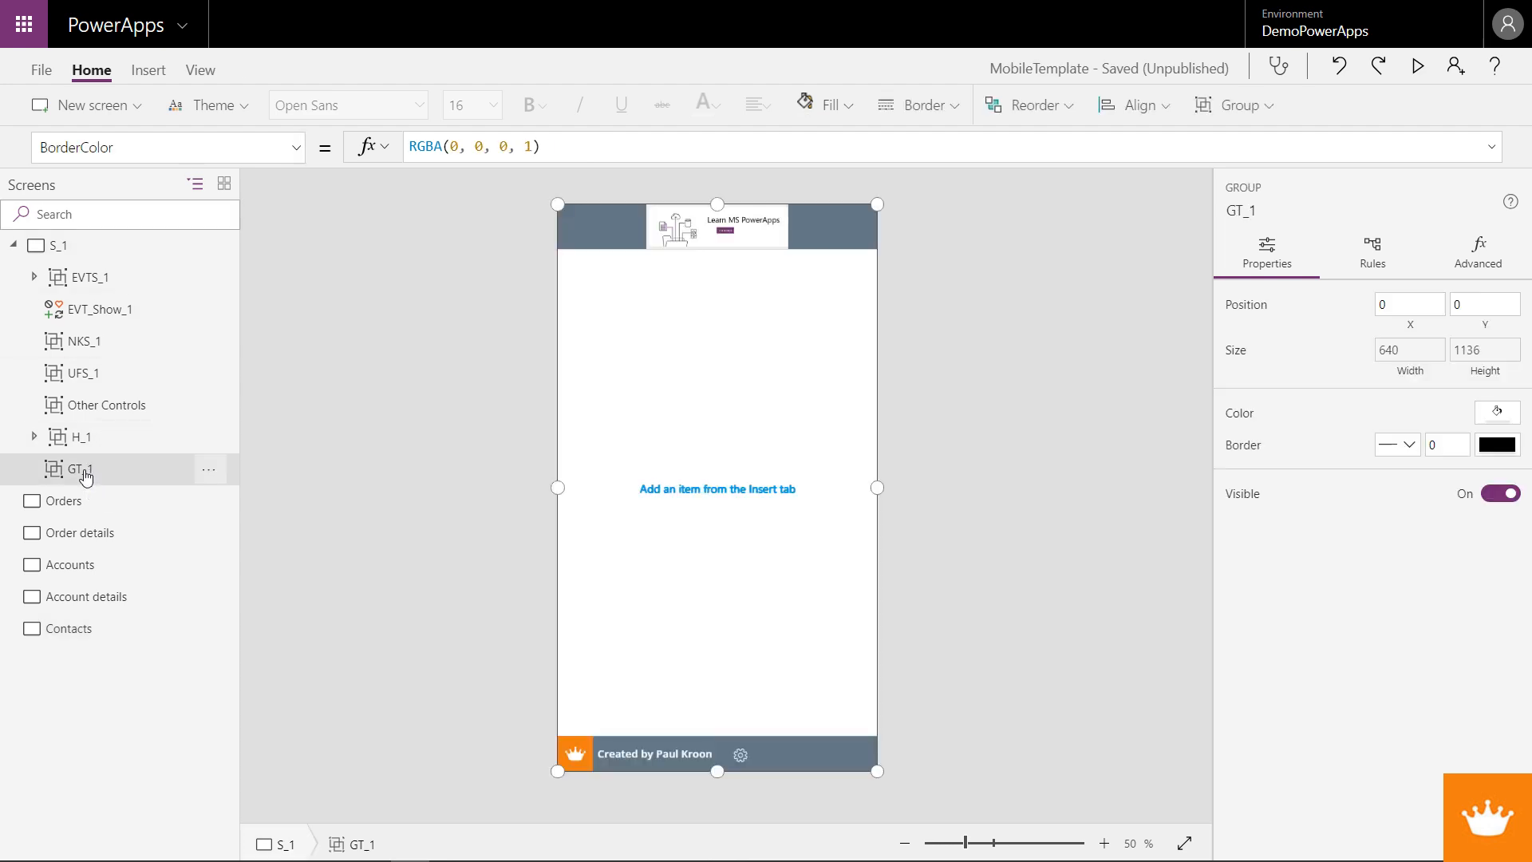
click(56, 252)
key(ctrl+v)
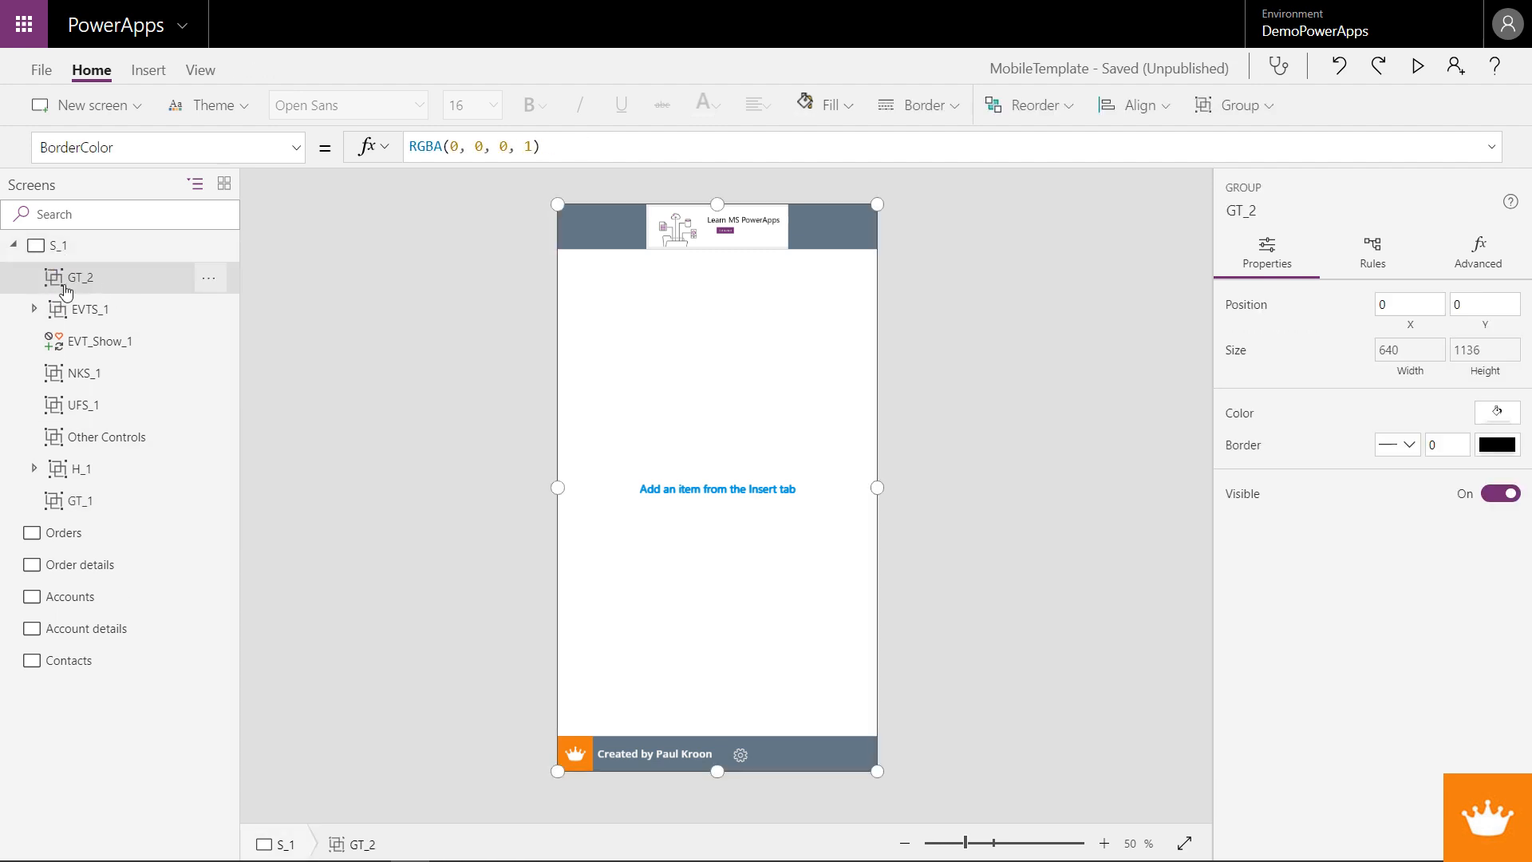
right_click(105, 281)
click(191, 396)
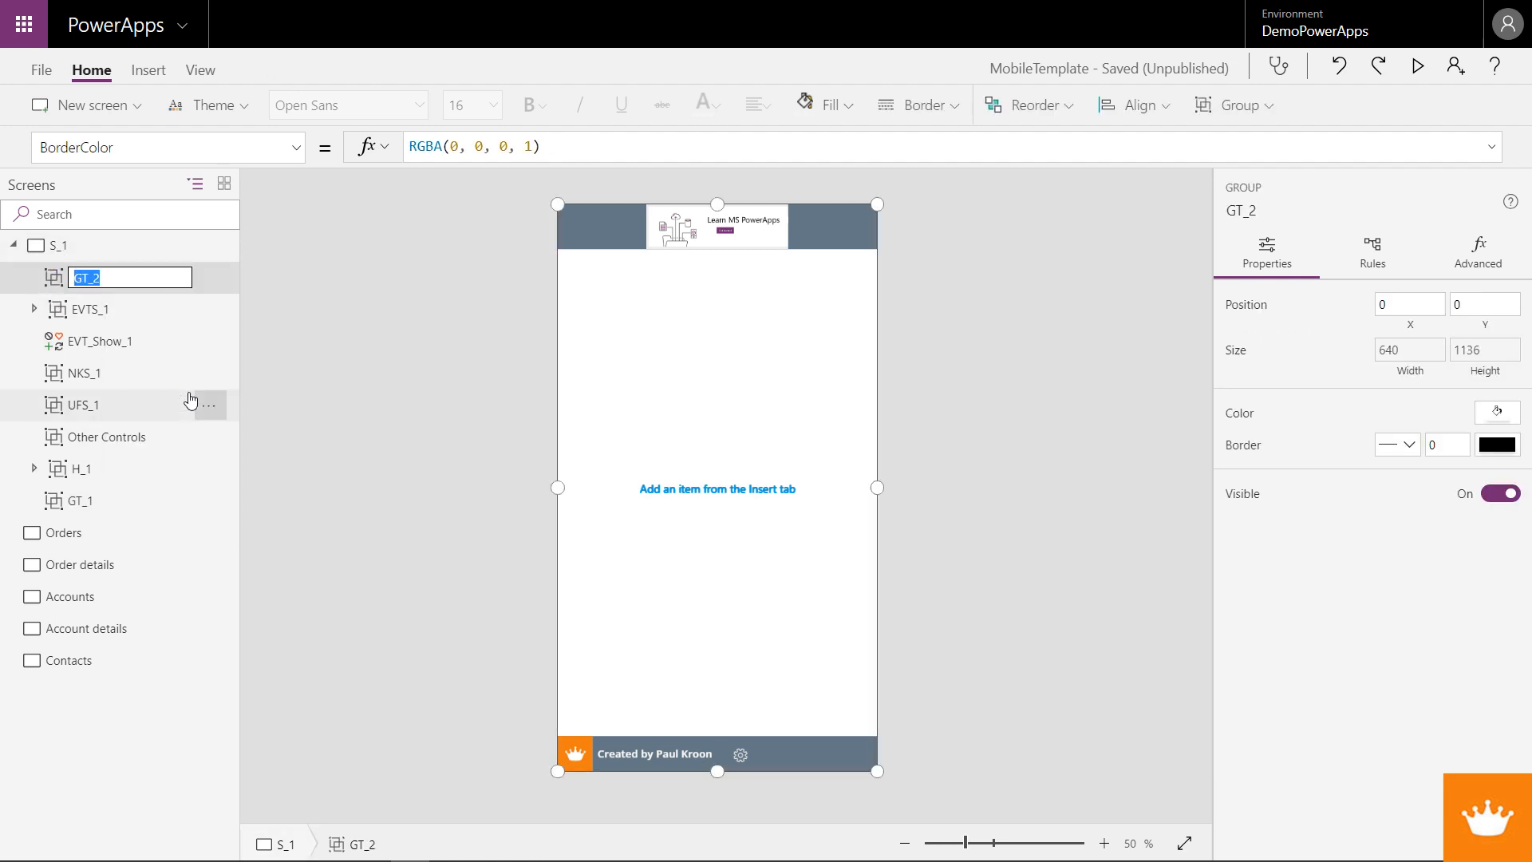
text(LS_1)
key(Return)
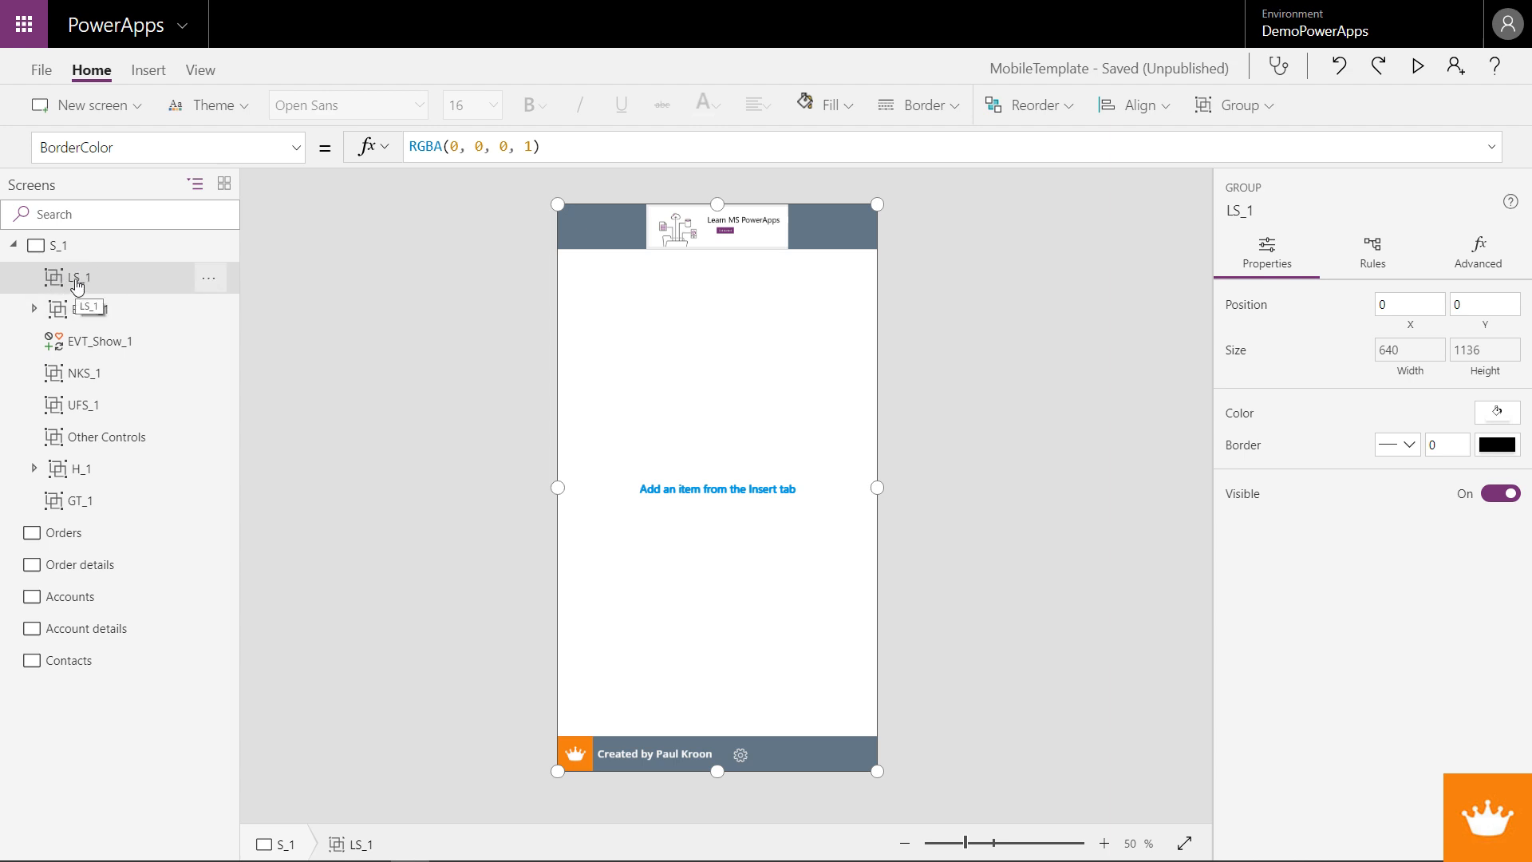
- Move the H_1 header and footer group into the LS_1 group
click(69, 472)
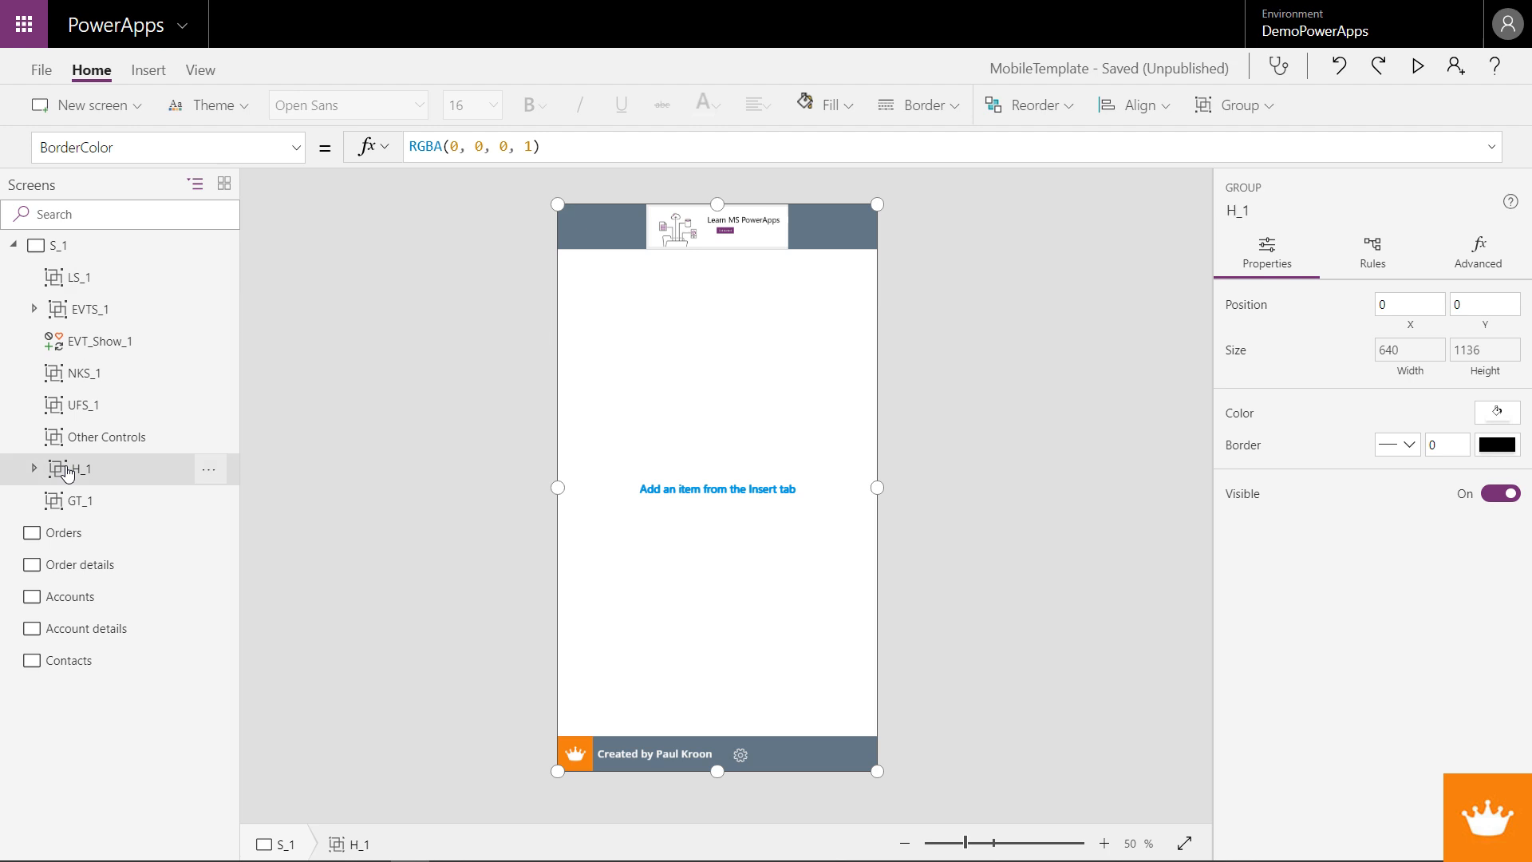
key(Delete)
click(73, 281)
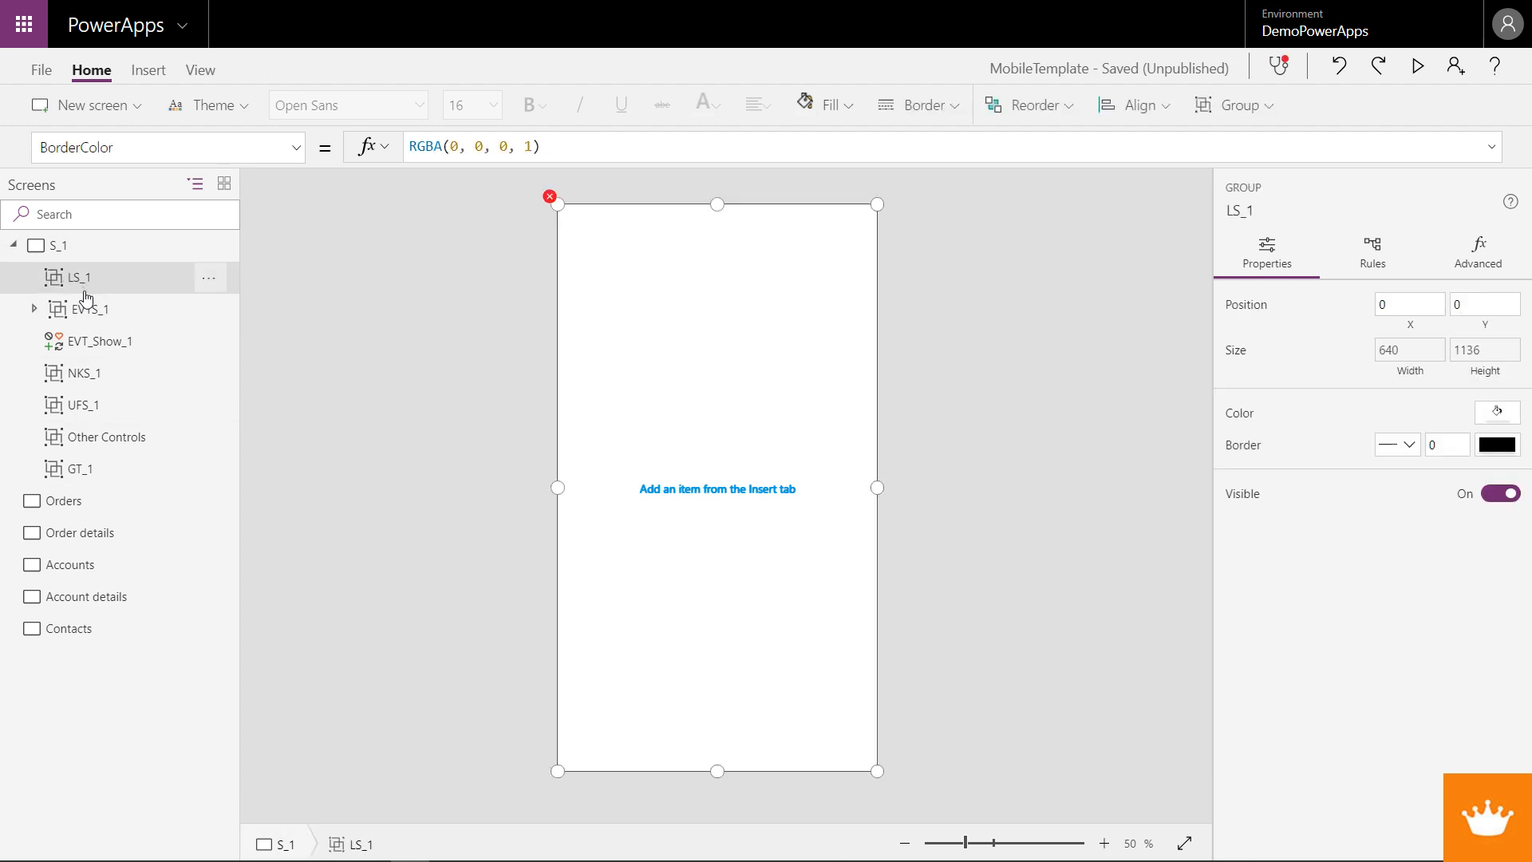
key(ctrl+z)
- Rename the H_1 group inside LS_1 to L00_1
right_click(108, 314)
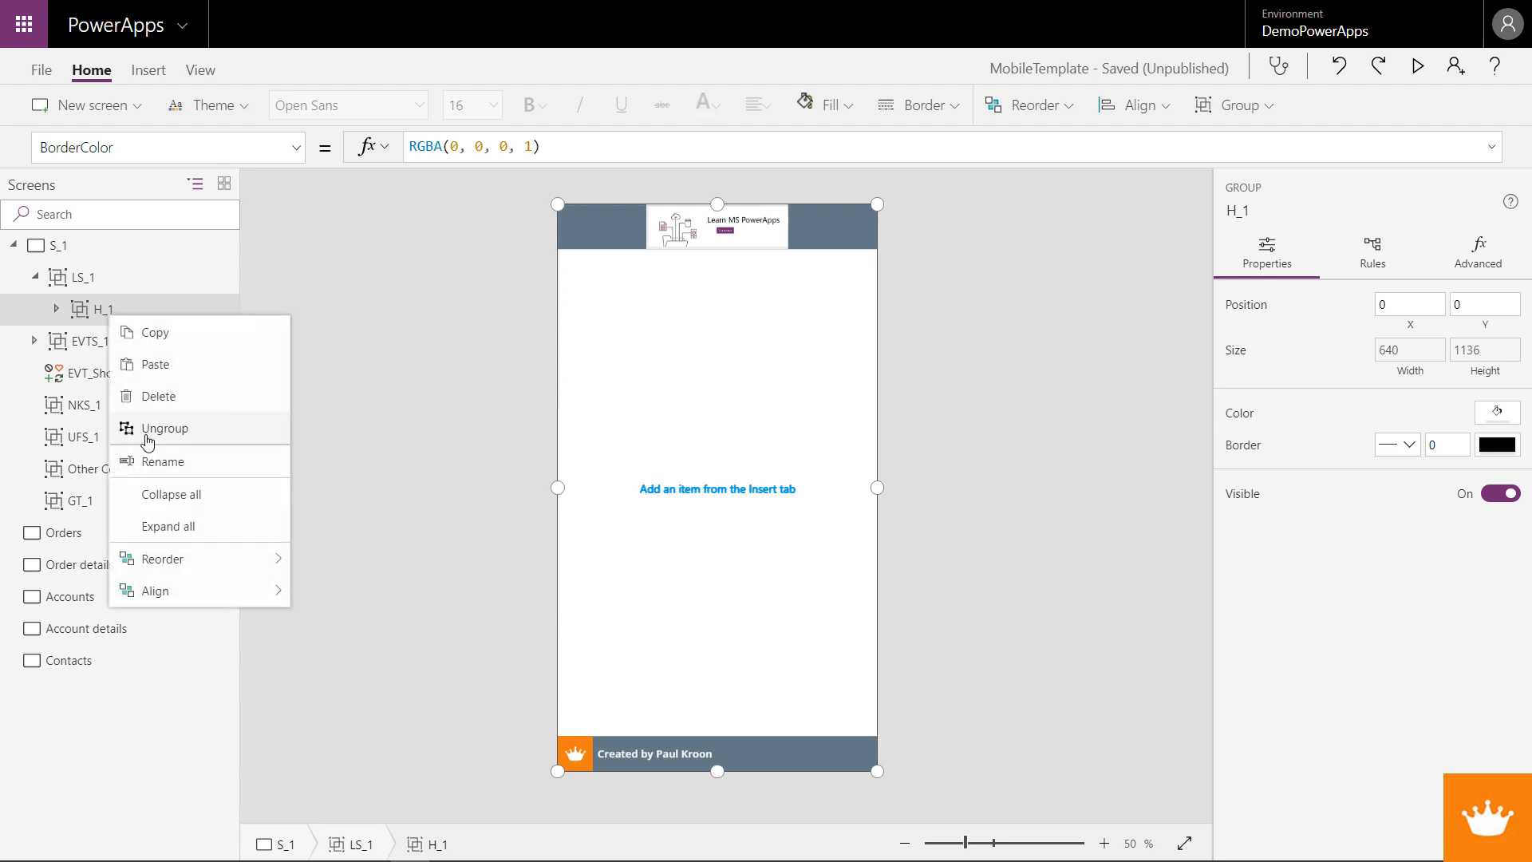
click(162, 463)
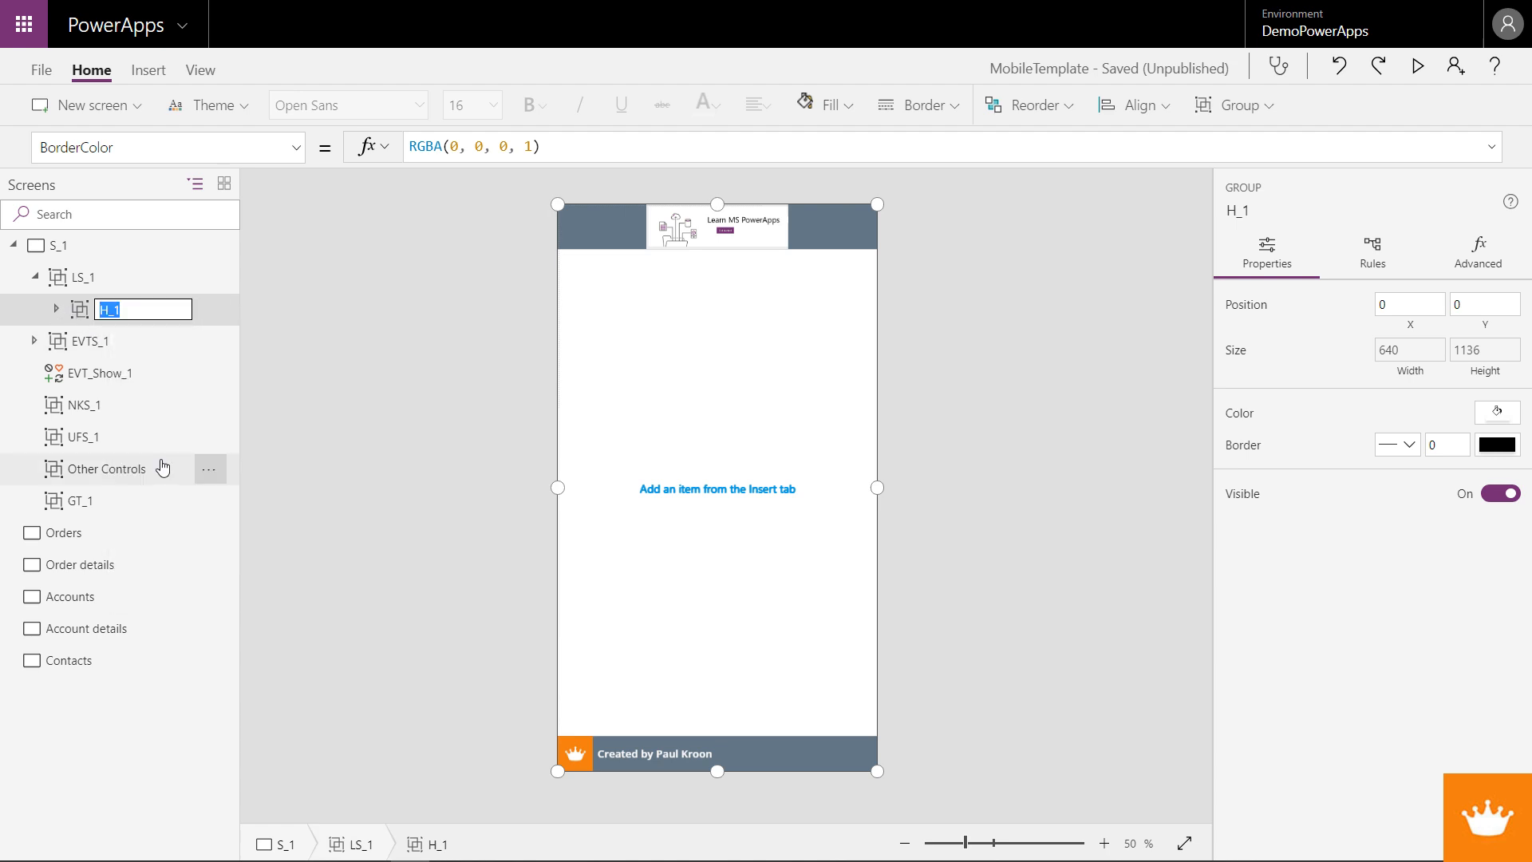
text(L00)
key(Return)
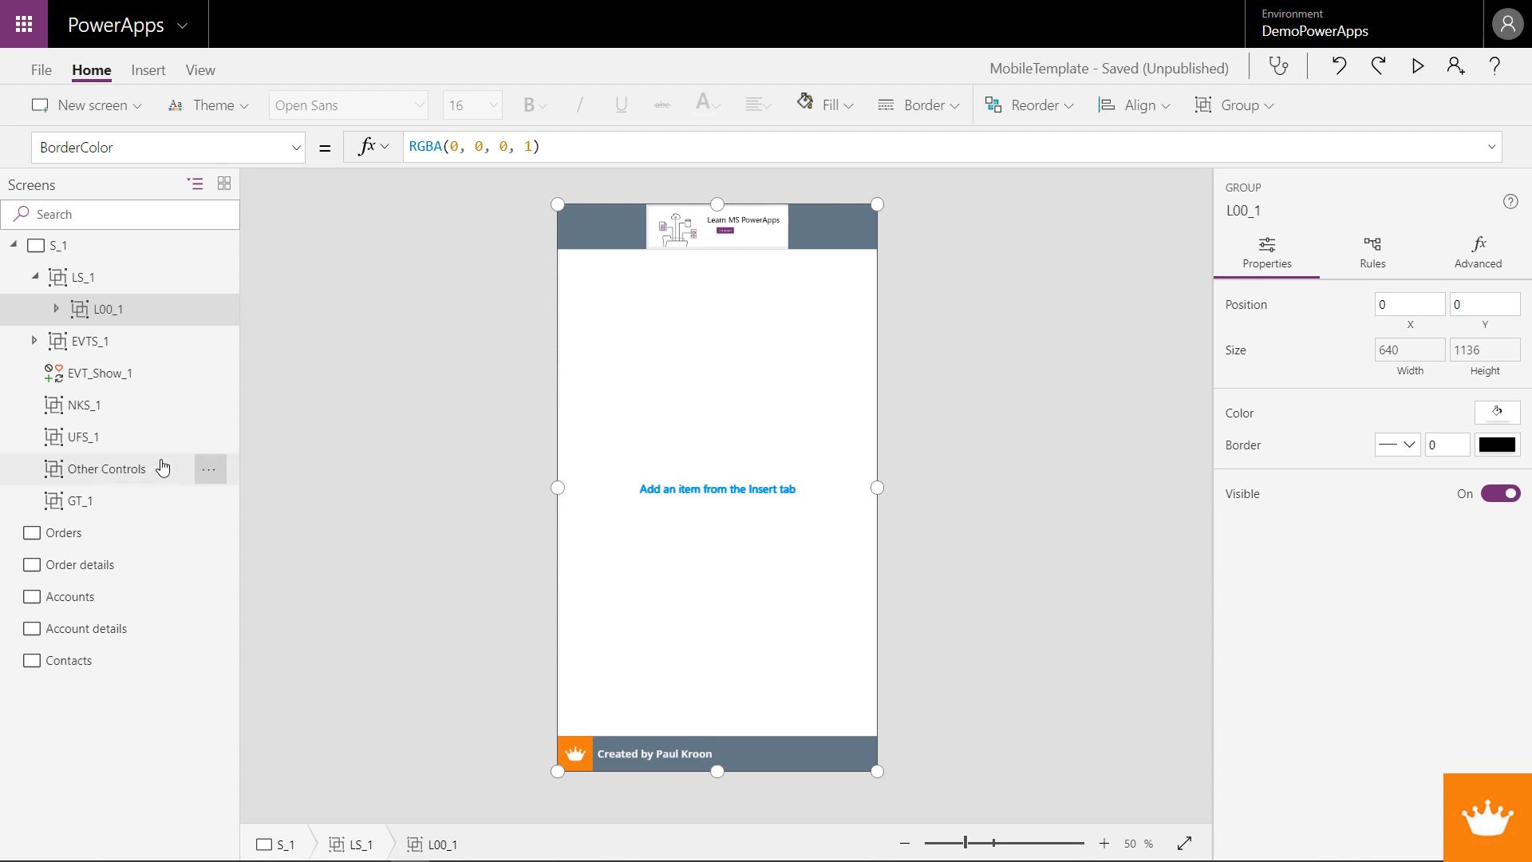
- Delete the Other Controls group from screen S_1
click(34, 276)
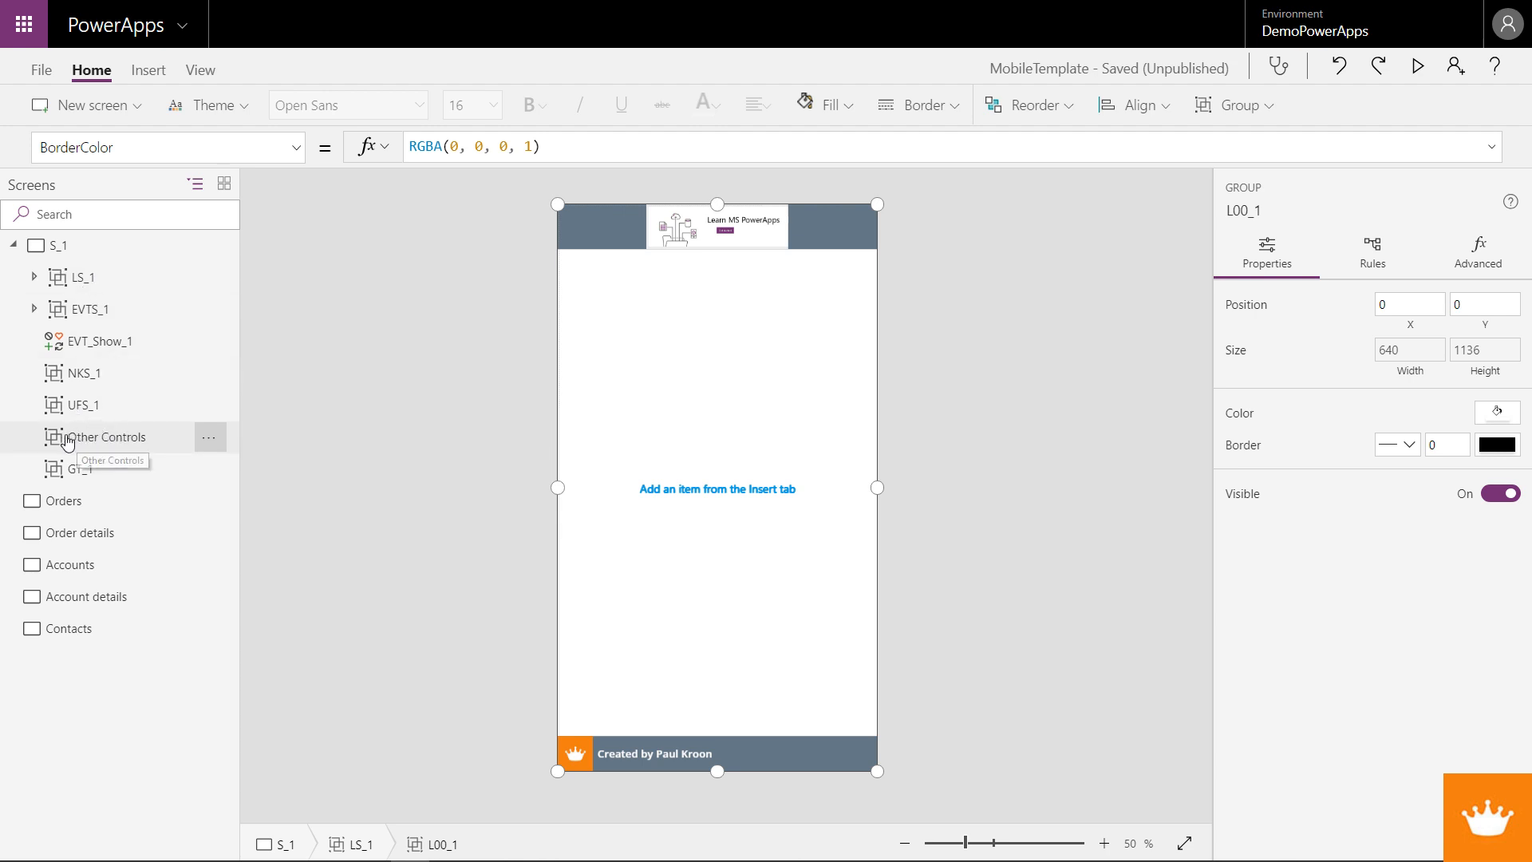
right_click(153, 438)
click(199, 520)
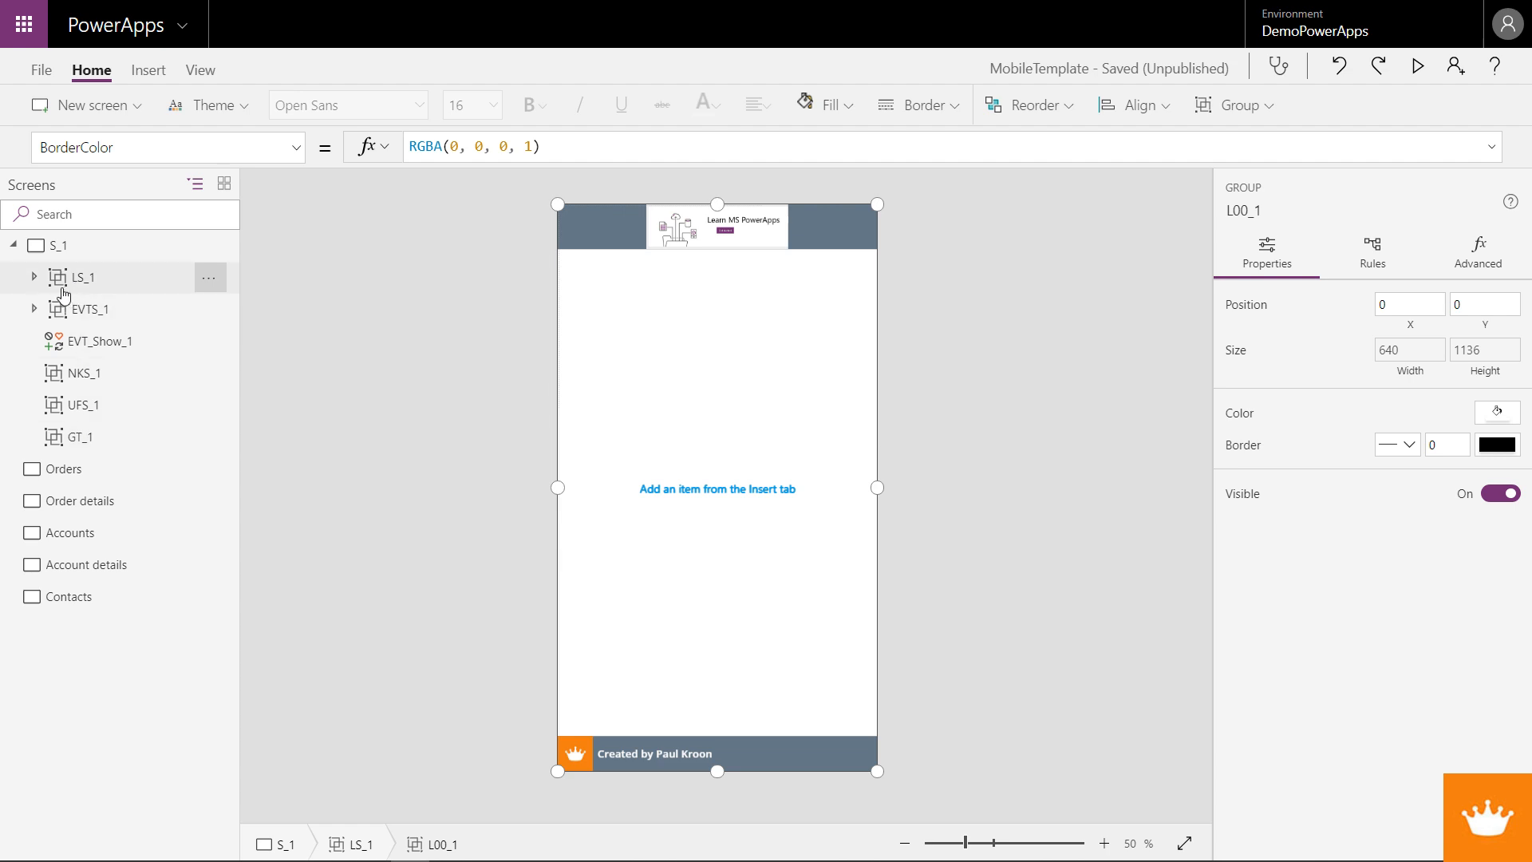
- Copy the GT_1 template group into LS_1 and rename the copy L01_1
click(35, 277)
click(57, 309)
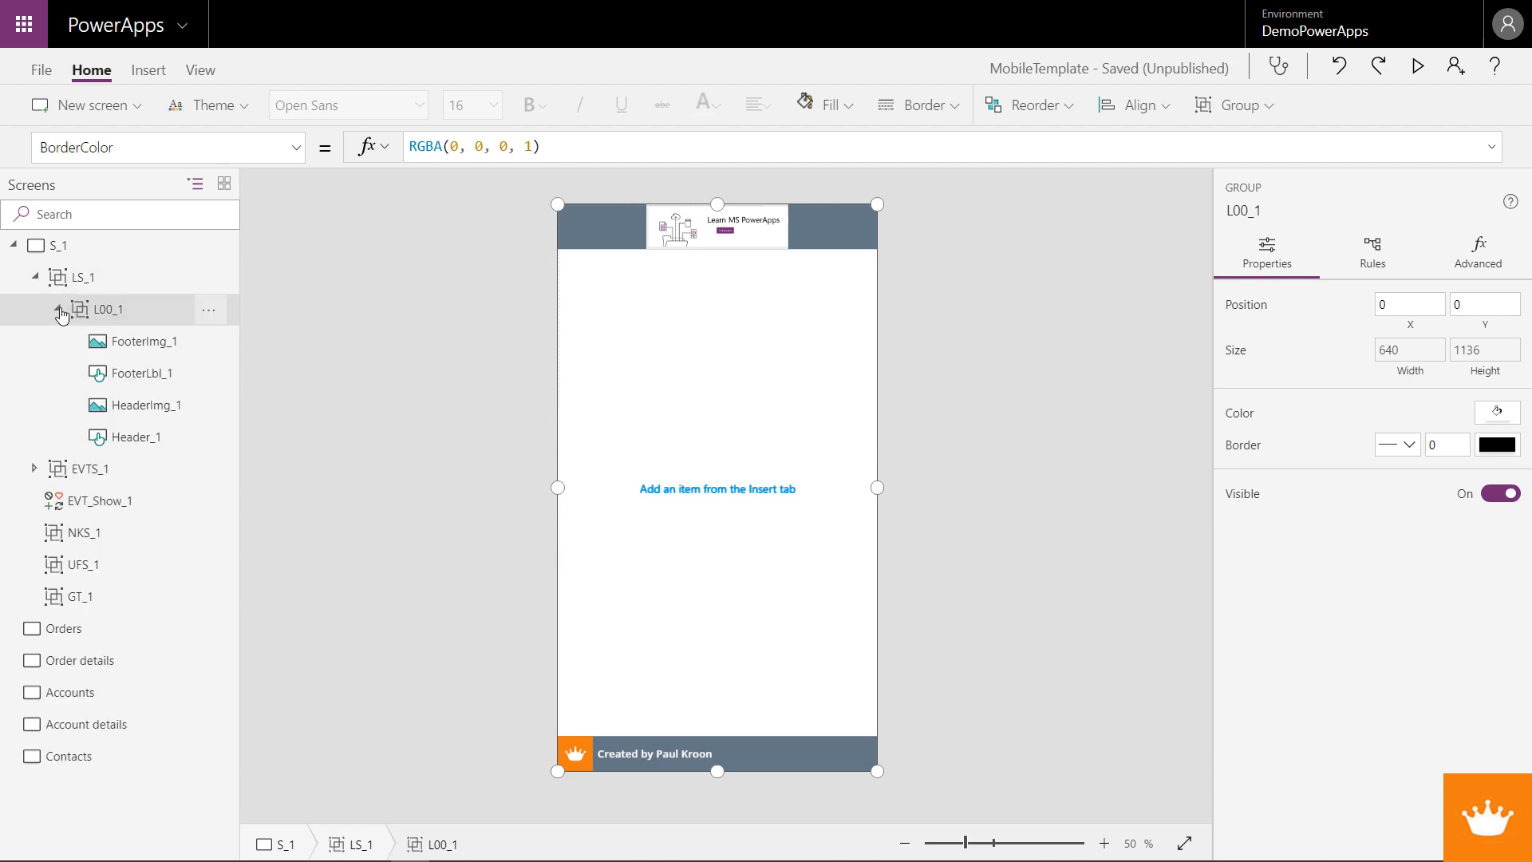
click(68, 600)
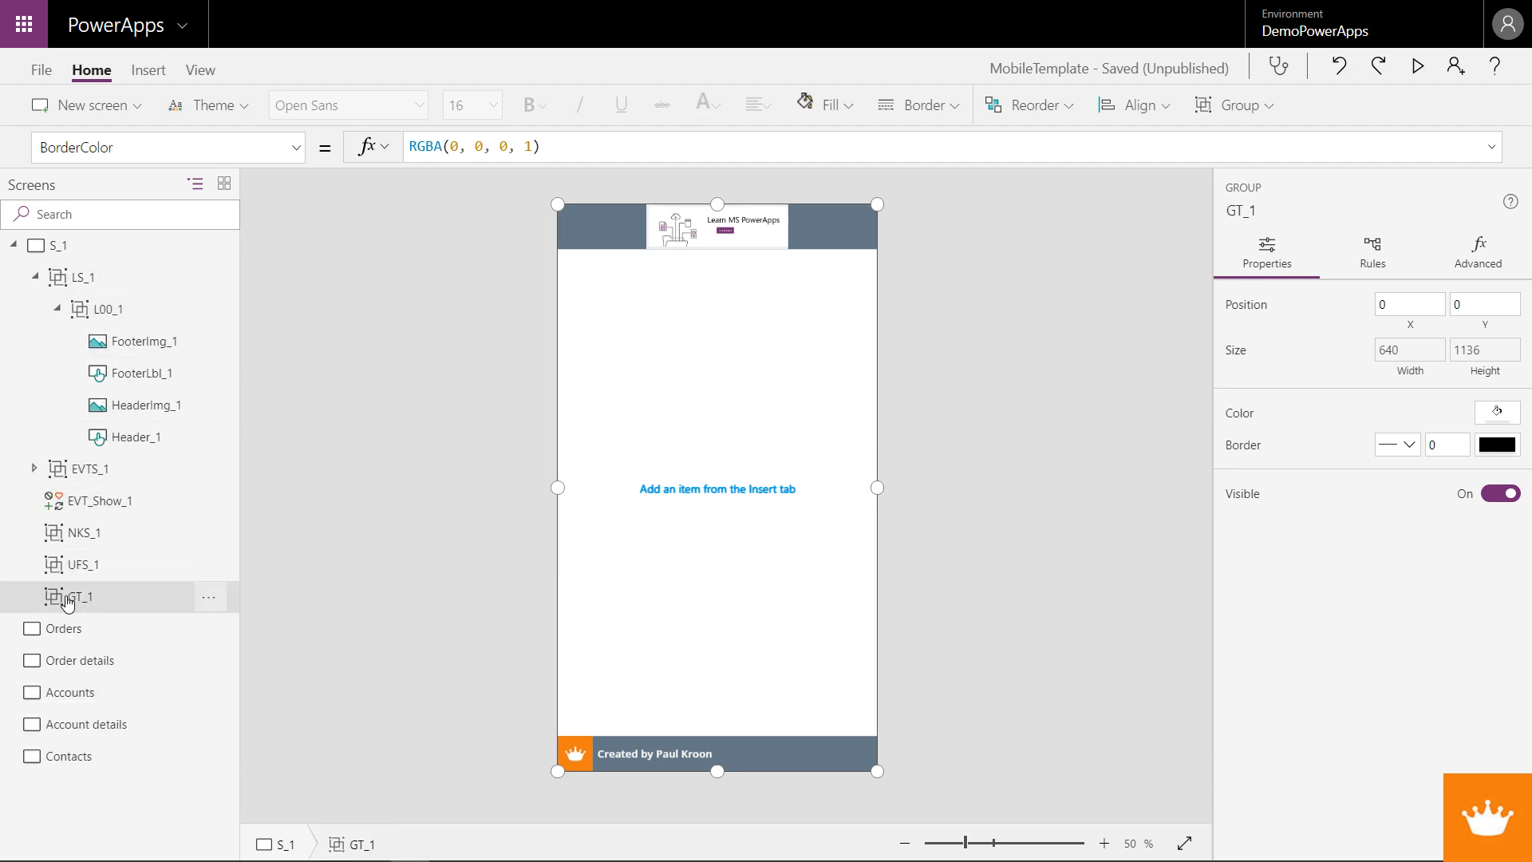
click(76, 280)
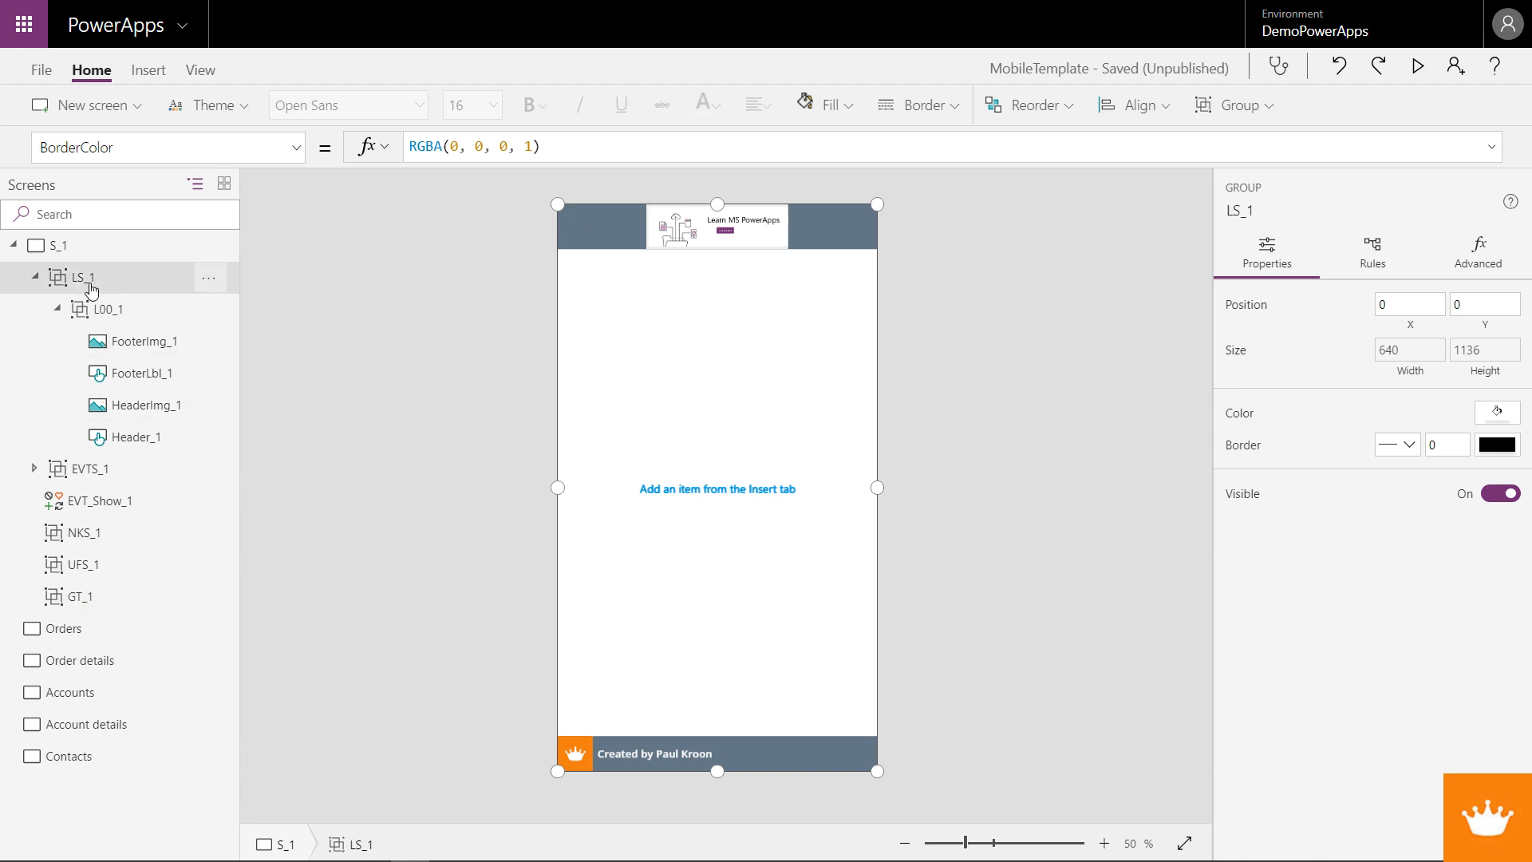
key(ctrl+v)
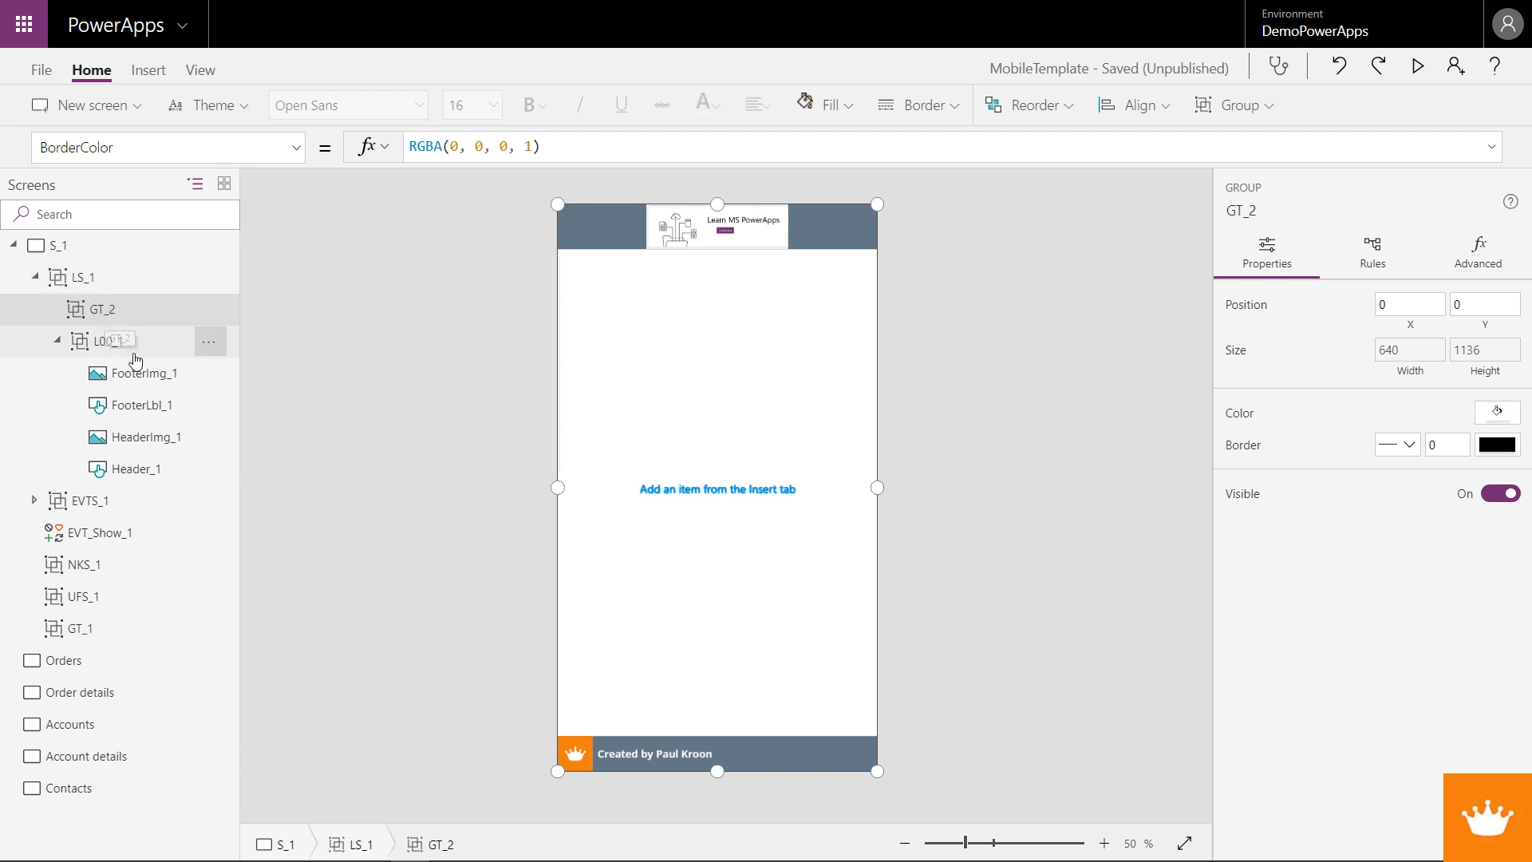
right_click(93, 318)
click(144, 436)
text(L01_1)
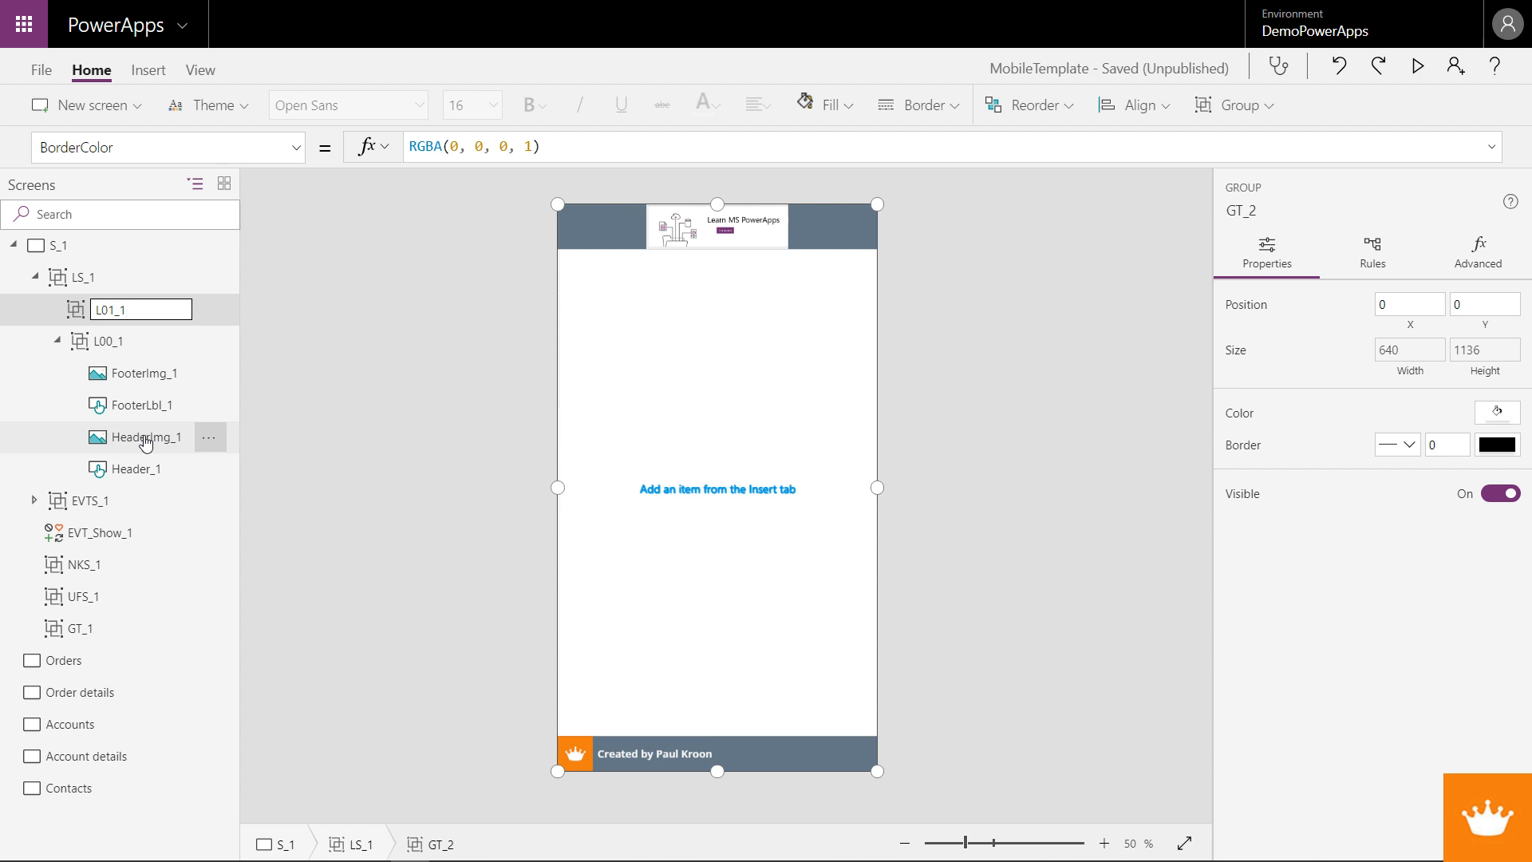
key(Return)
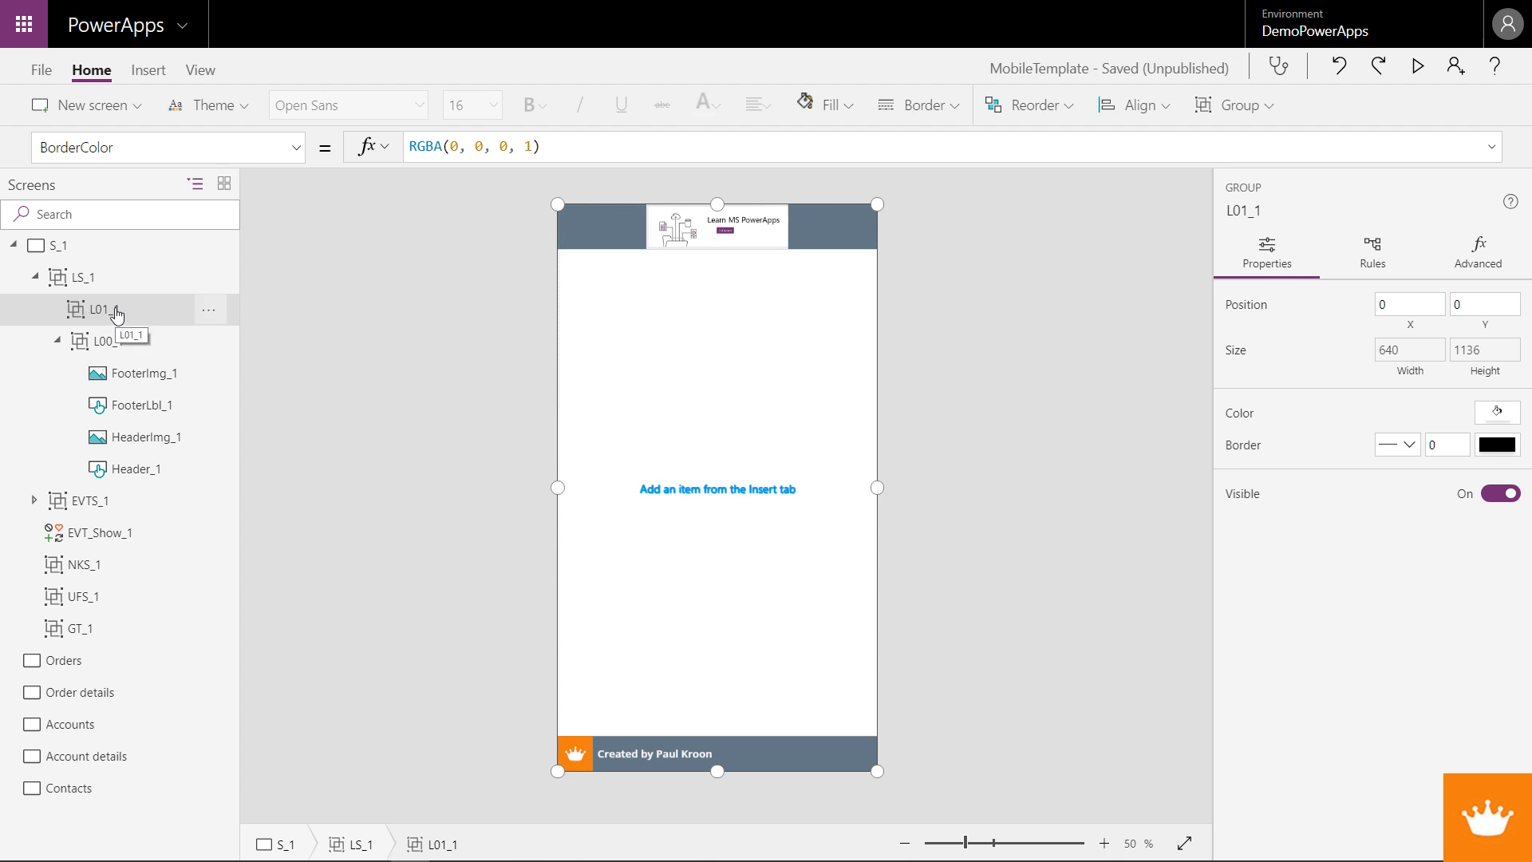
- Insert a new experimental Group control inside L00_1, alongside the header and footer controls
click(142, 411)
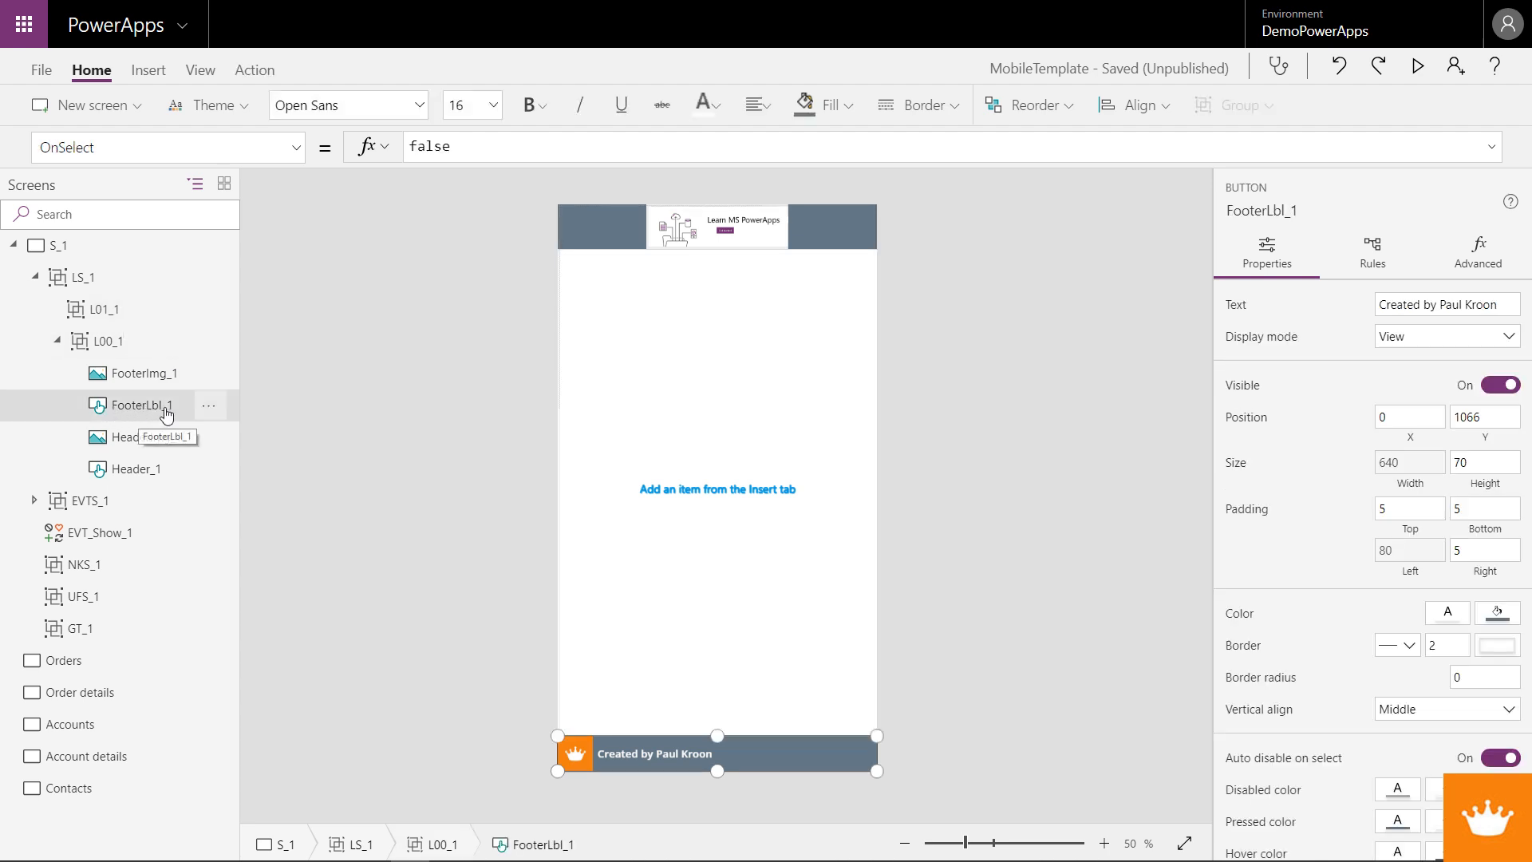
ctrl+click(143, 381)
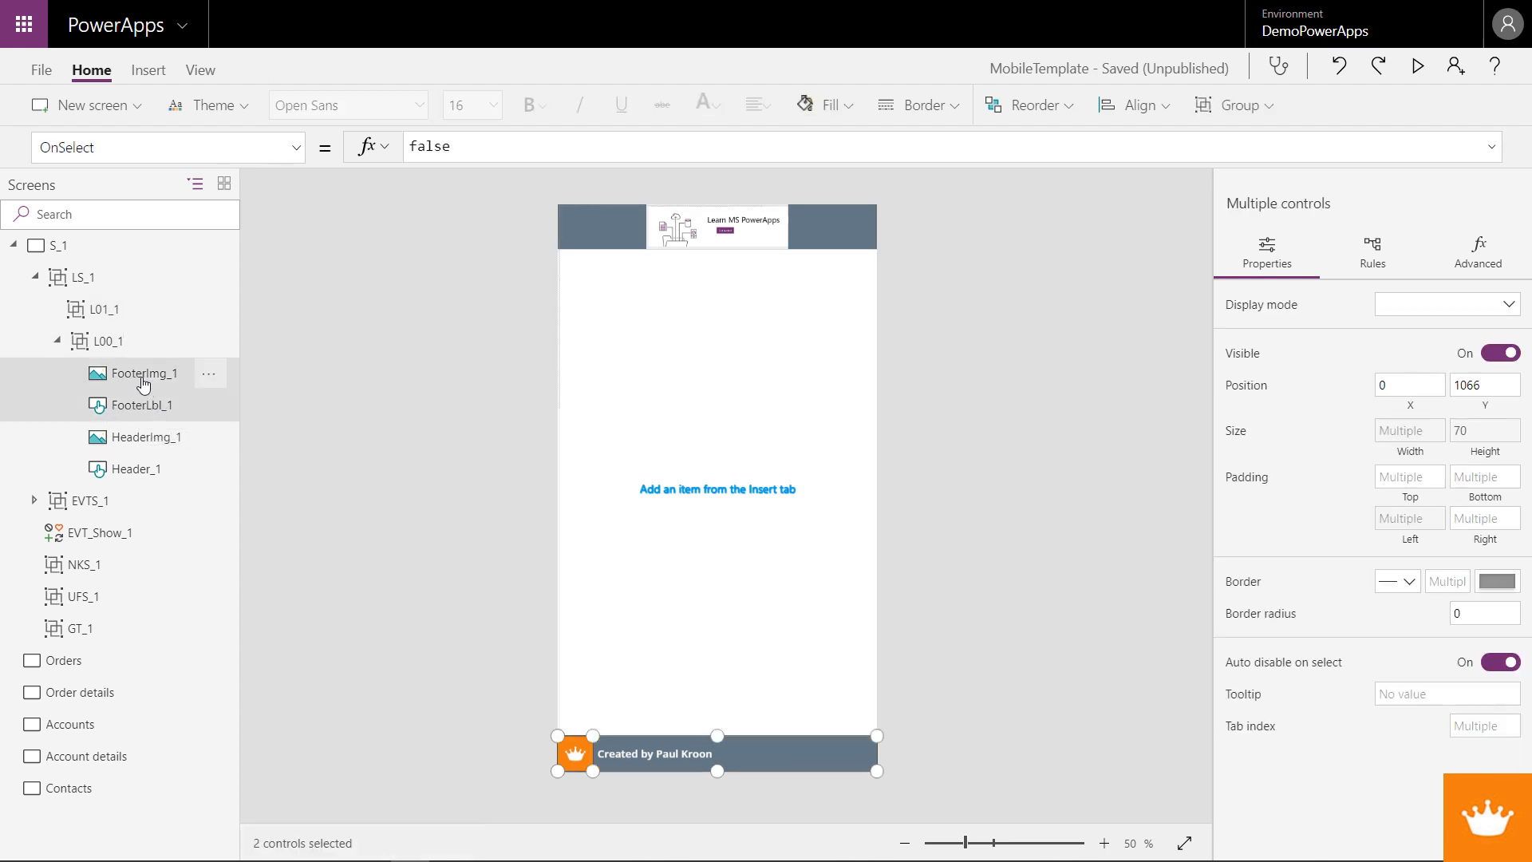
click(126, 339)
click(159, 77)
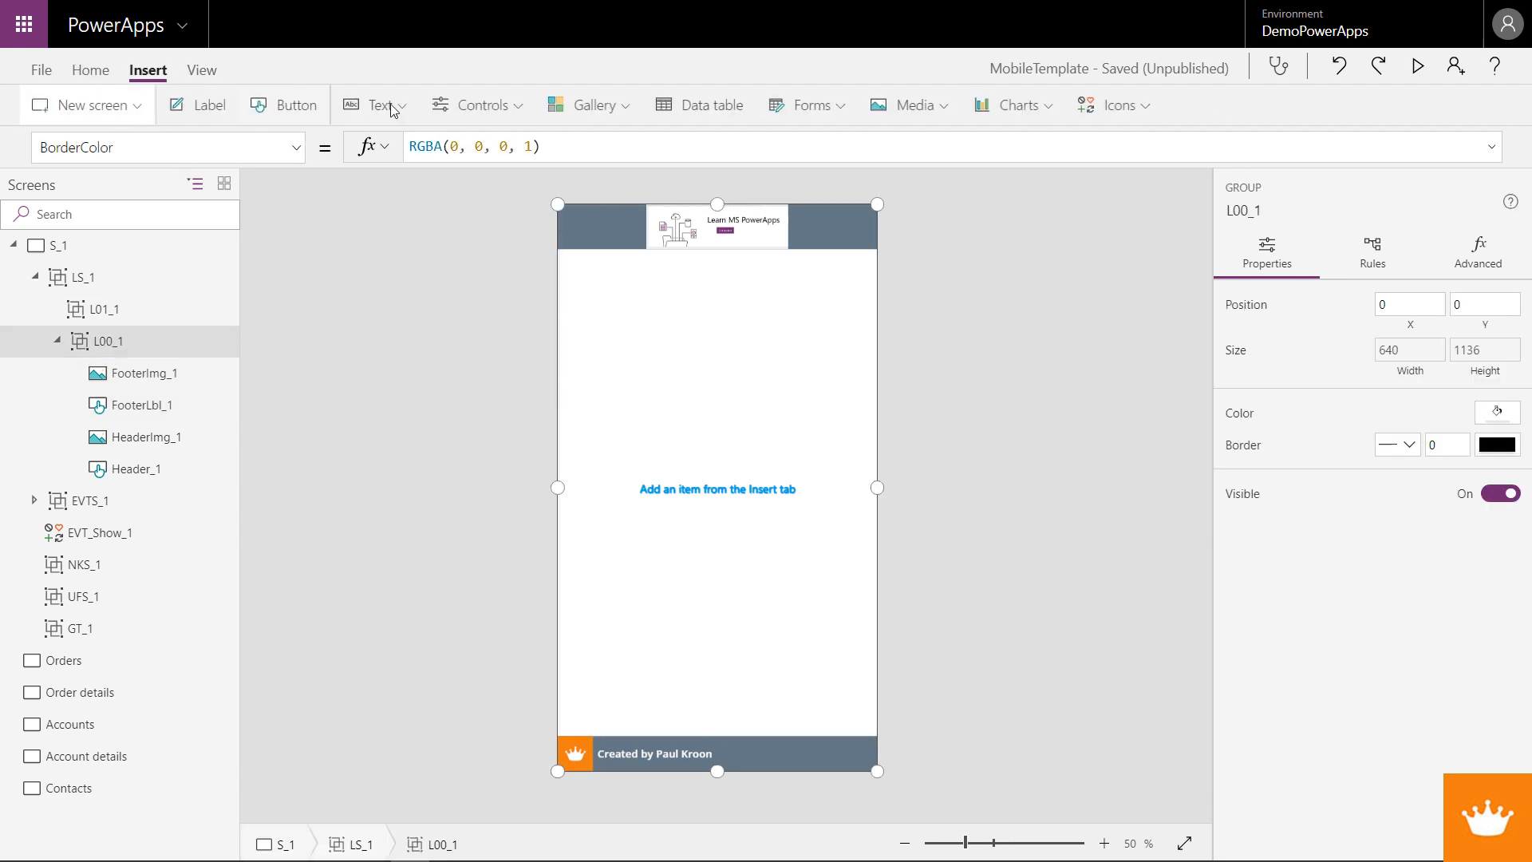
click(488, 110)
scroll(504, 375, down, 1)
scroll(502, 399, down, 2)
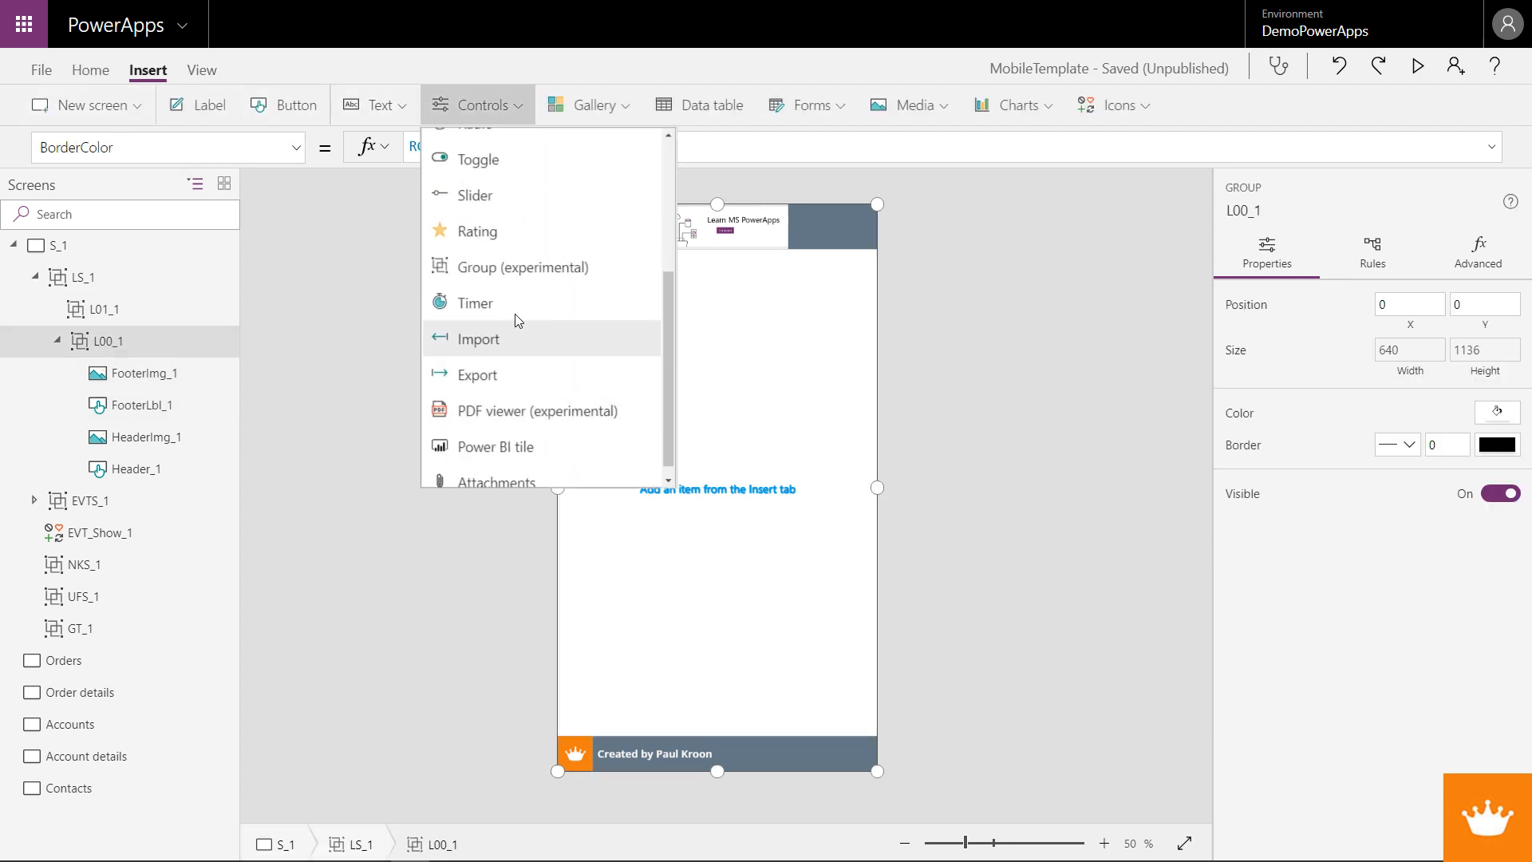
click(514, 276)
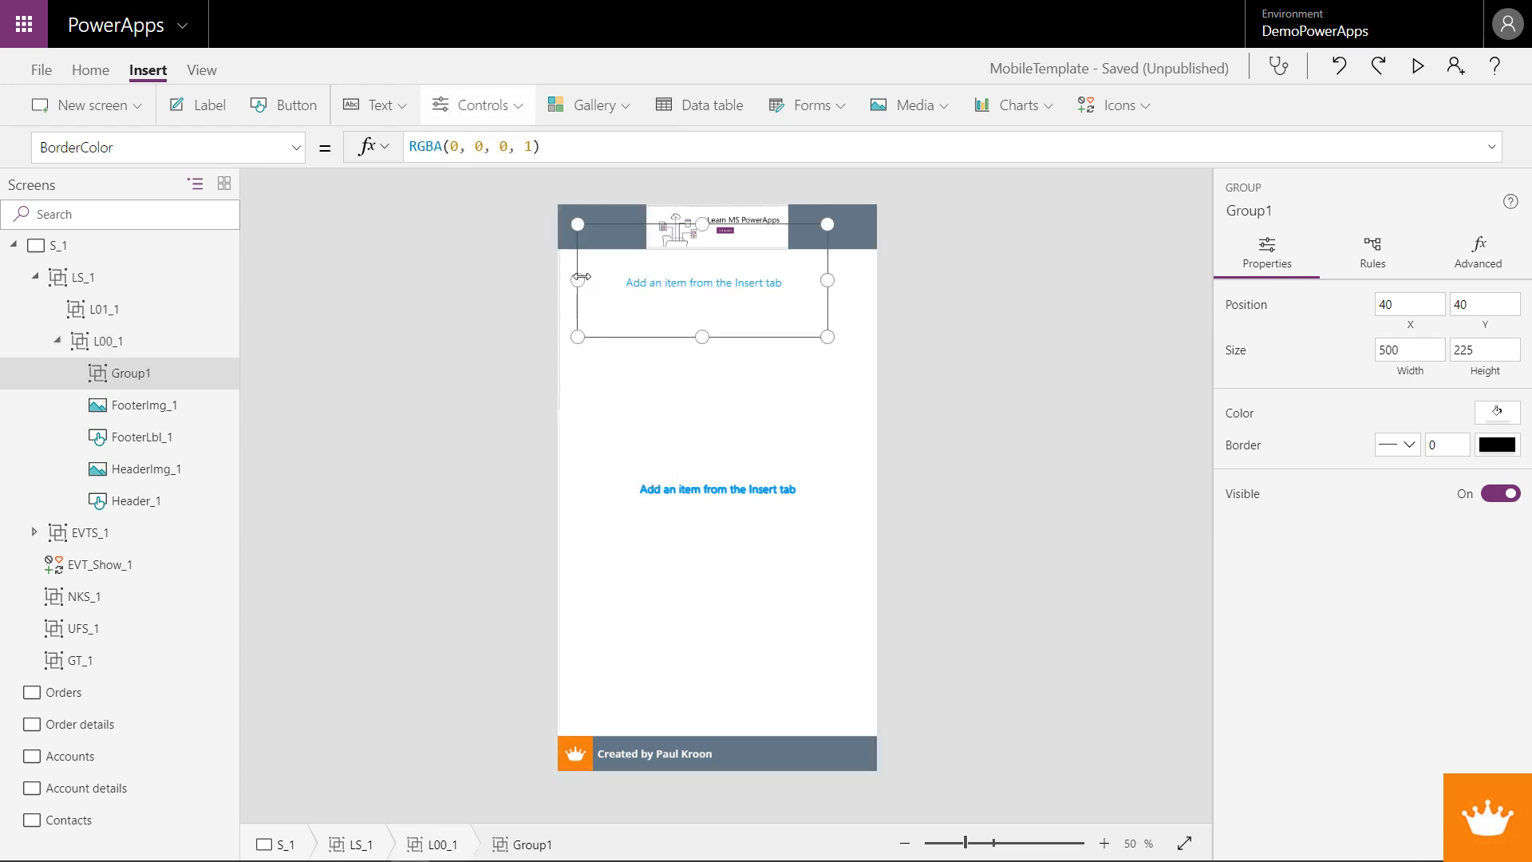
- Set the new group's position to X 0 and Y 0
double_click(1397, 304)
text(0)
key(Tab)
text(0)
key(Tab)
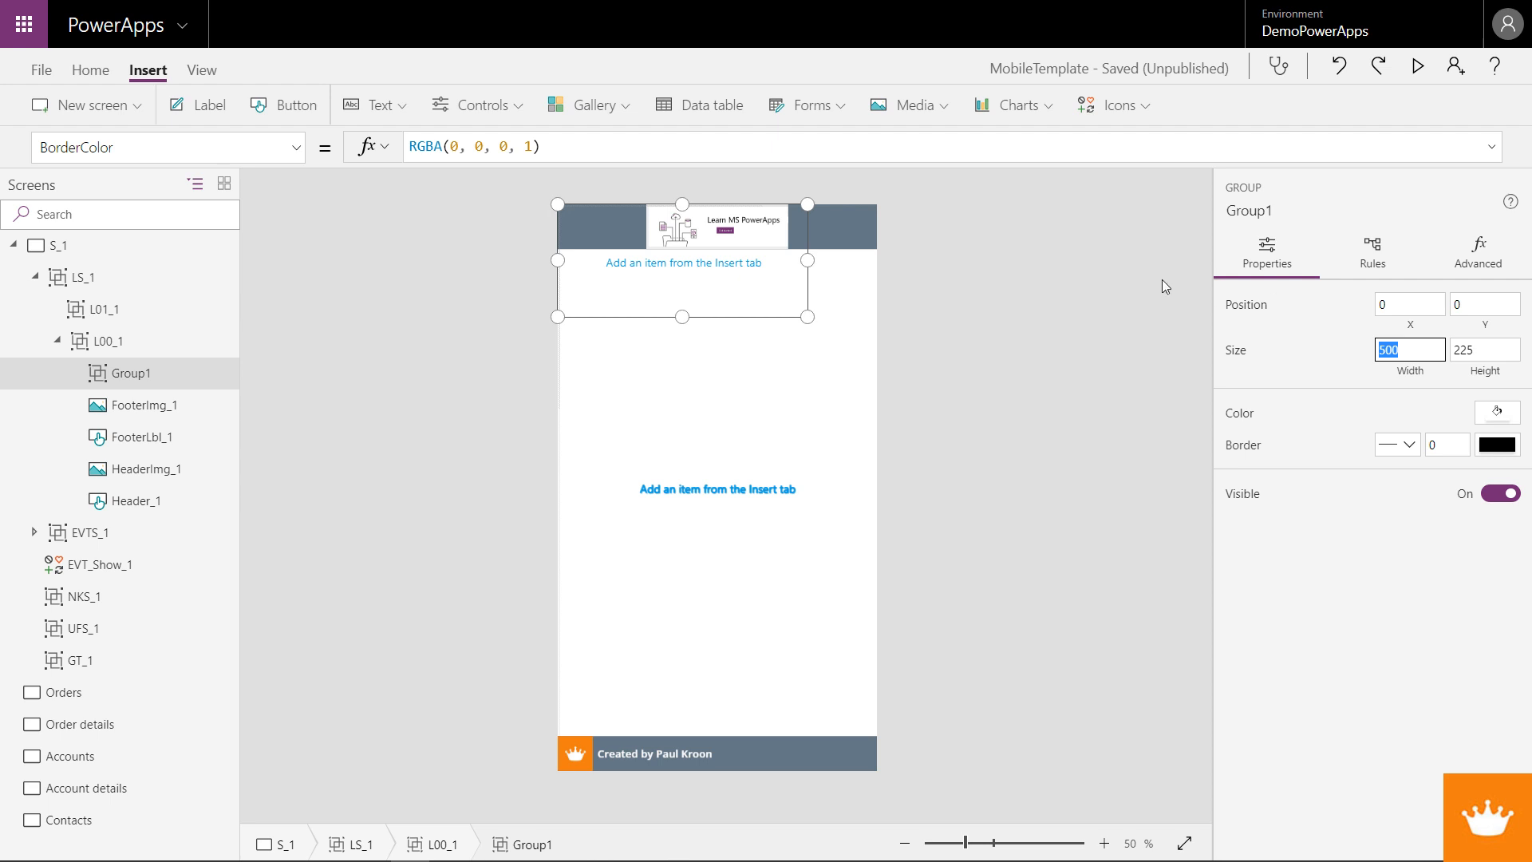
- Set the new group's width to Parent.Width and its height to 72
click(295, 147)
click(195, 448)
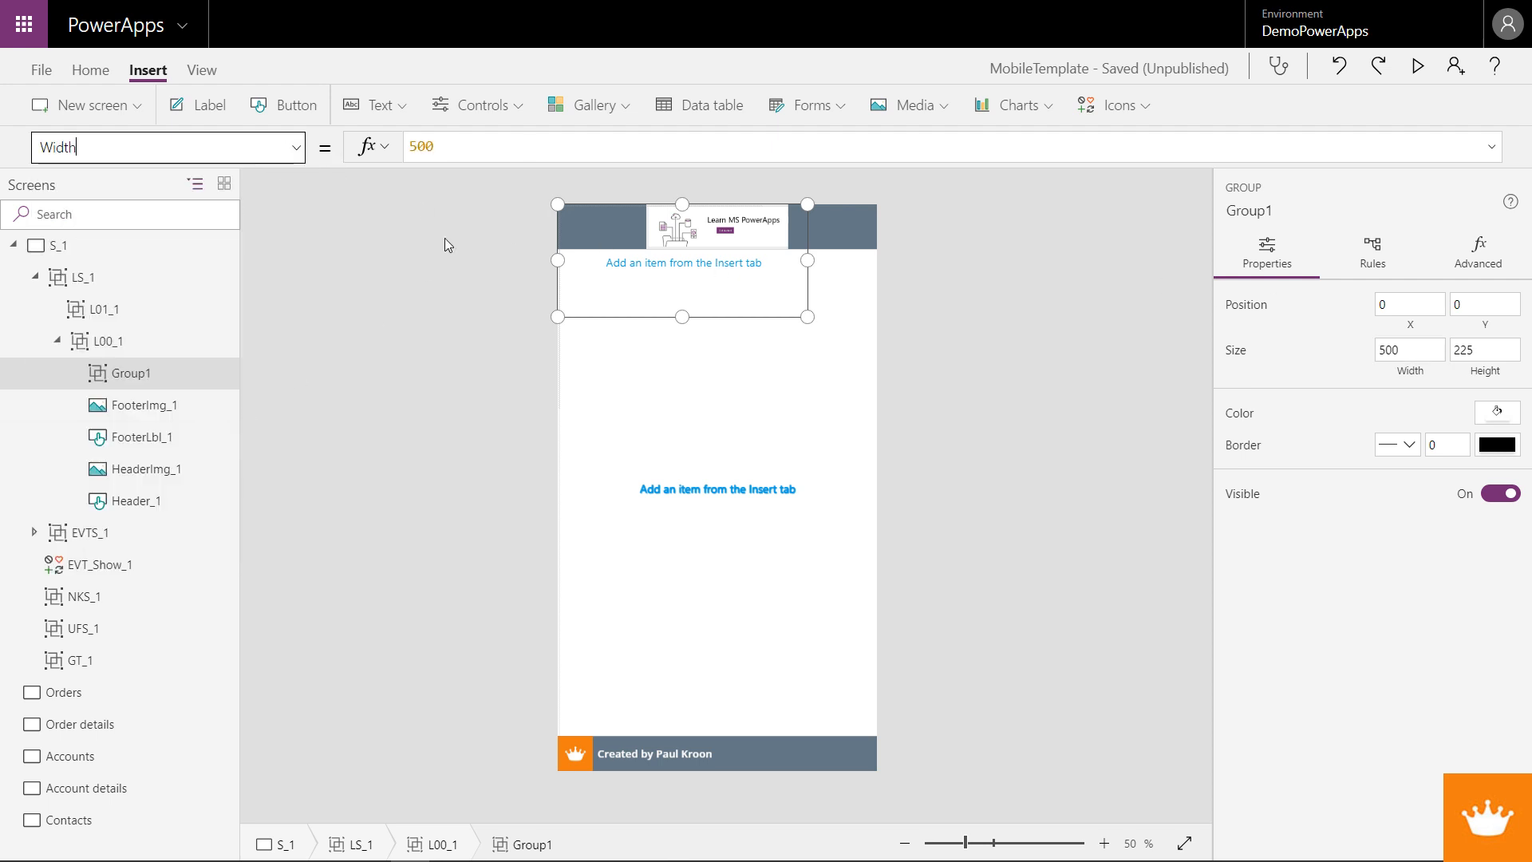
double_click(415, 146)
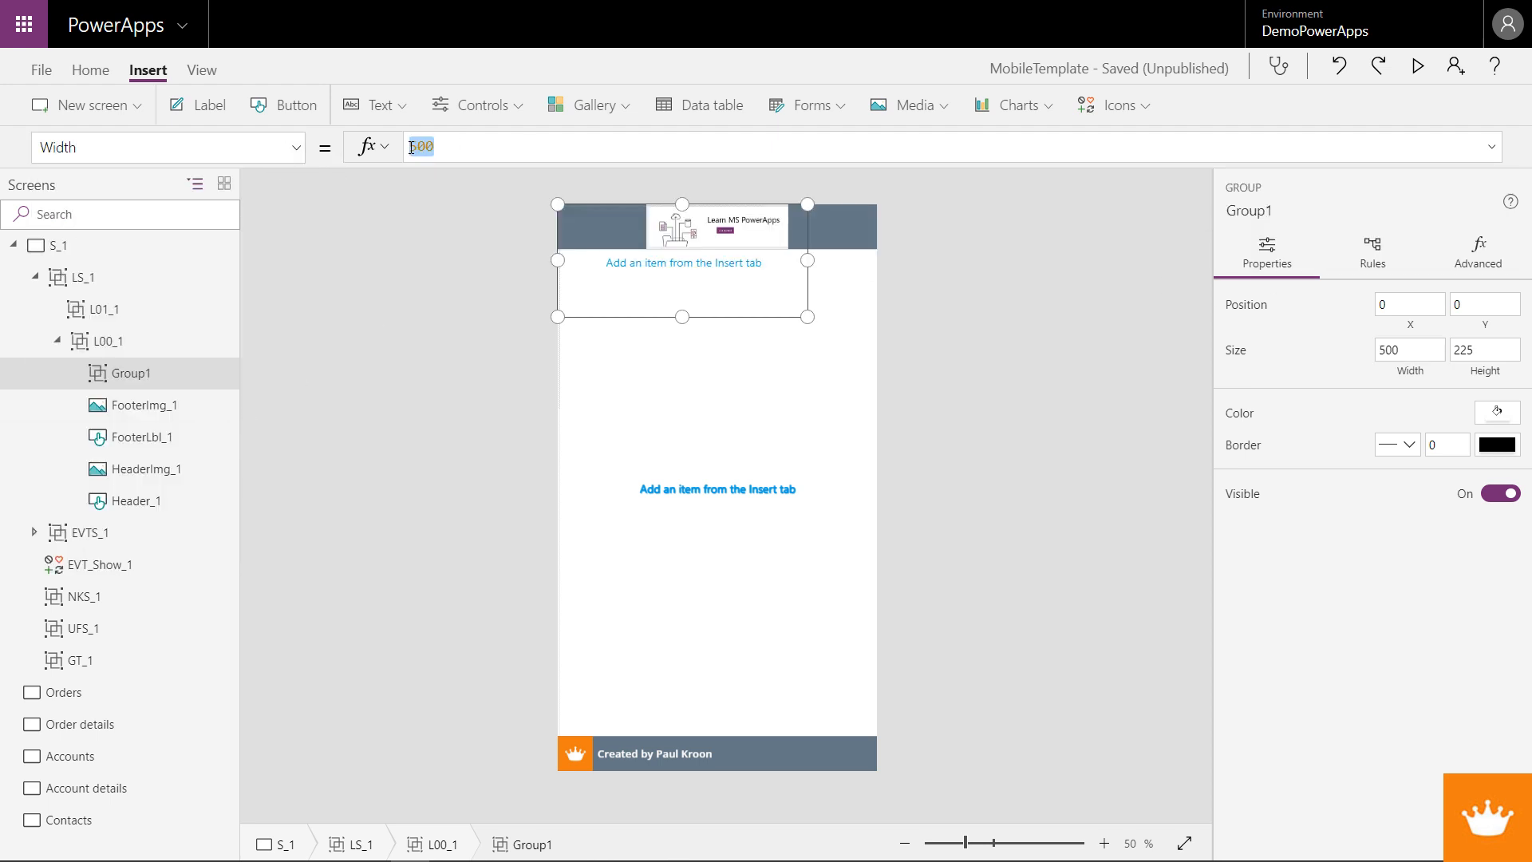
text(Parent.W)
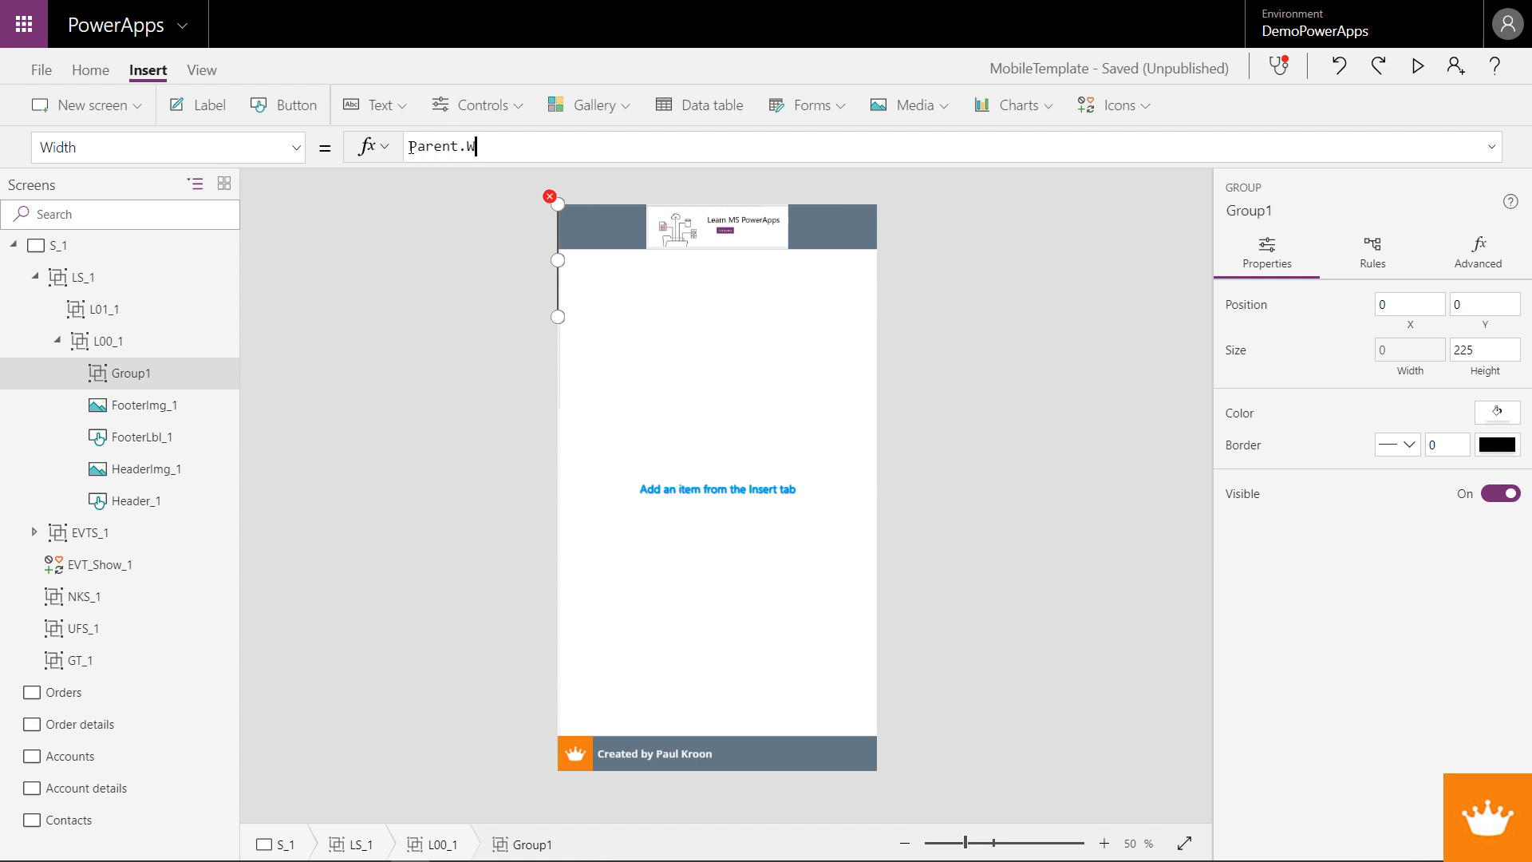
text(idth)
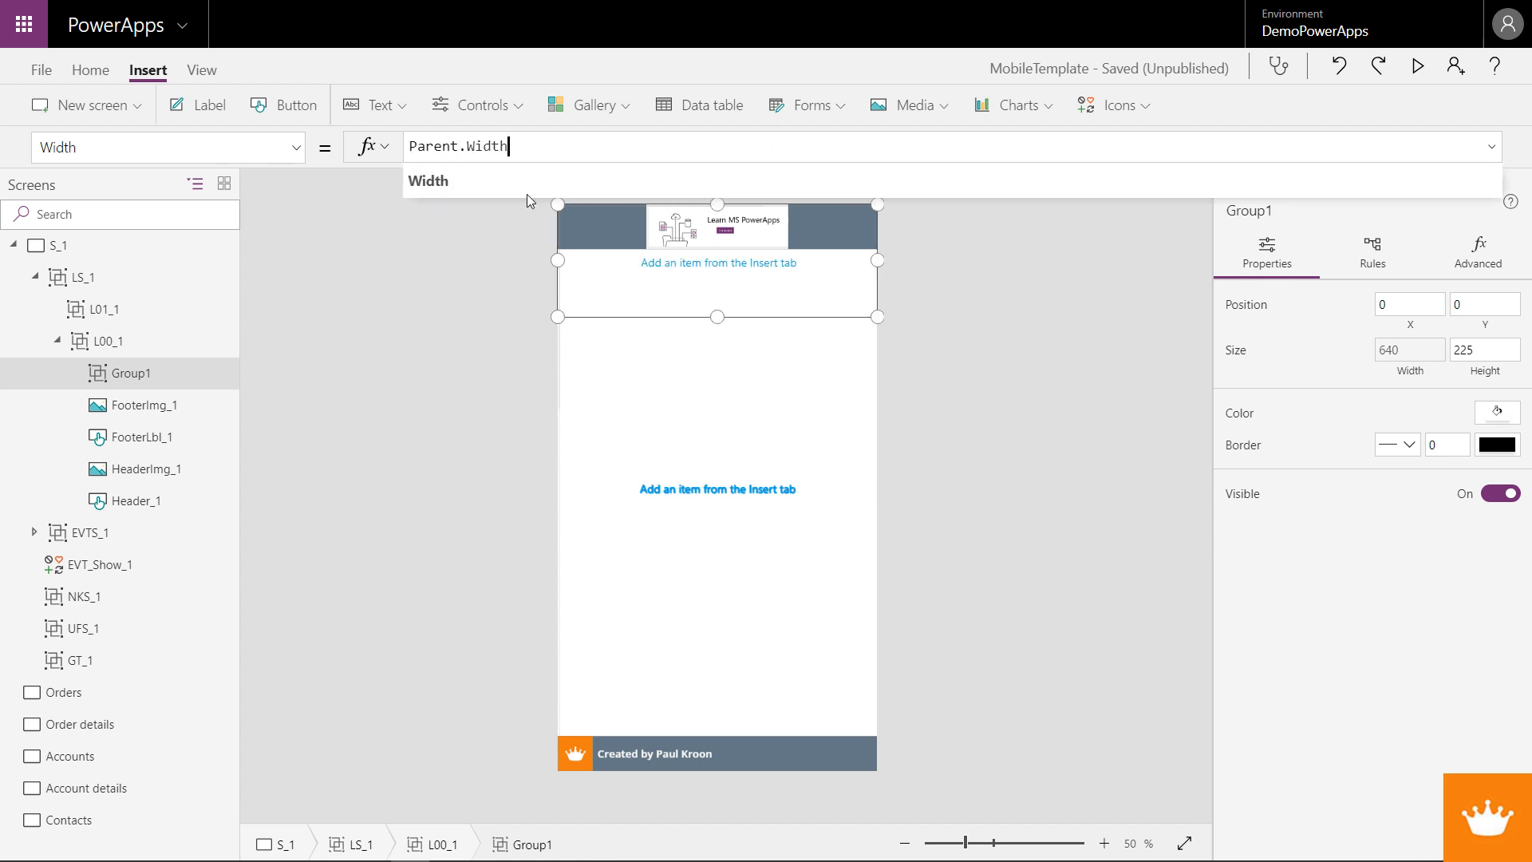
click(1452, 351)
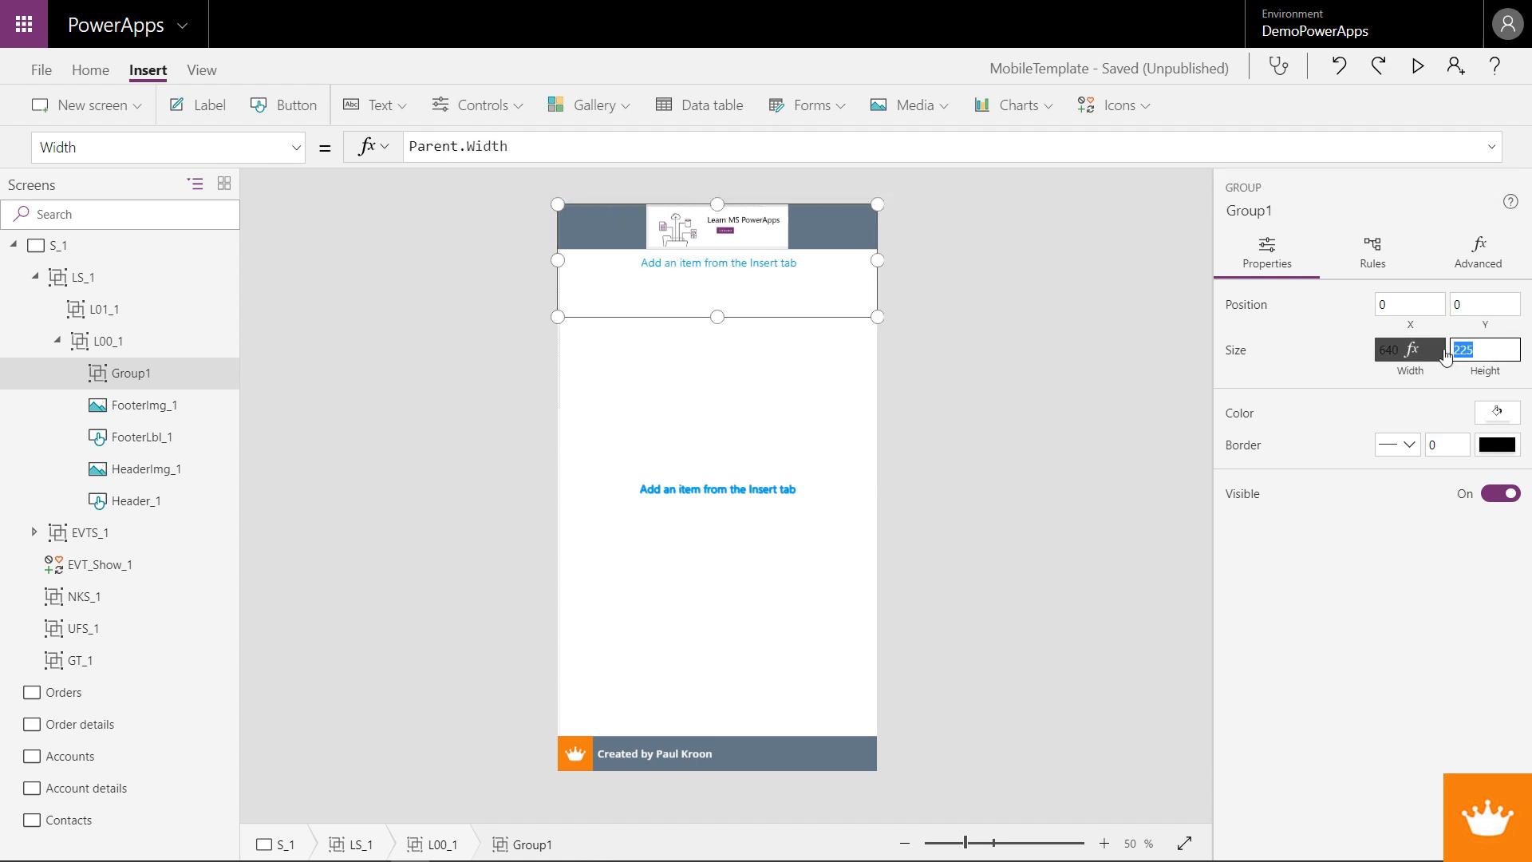
text(72)
key(Tab)
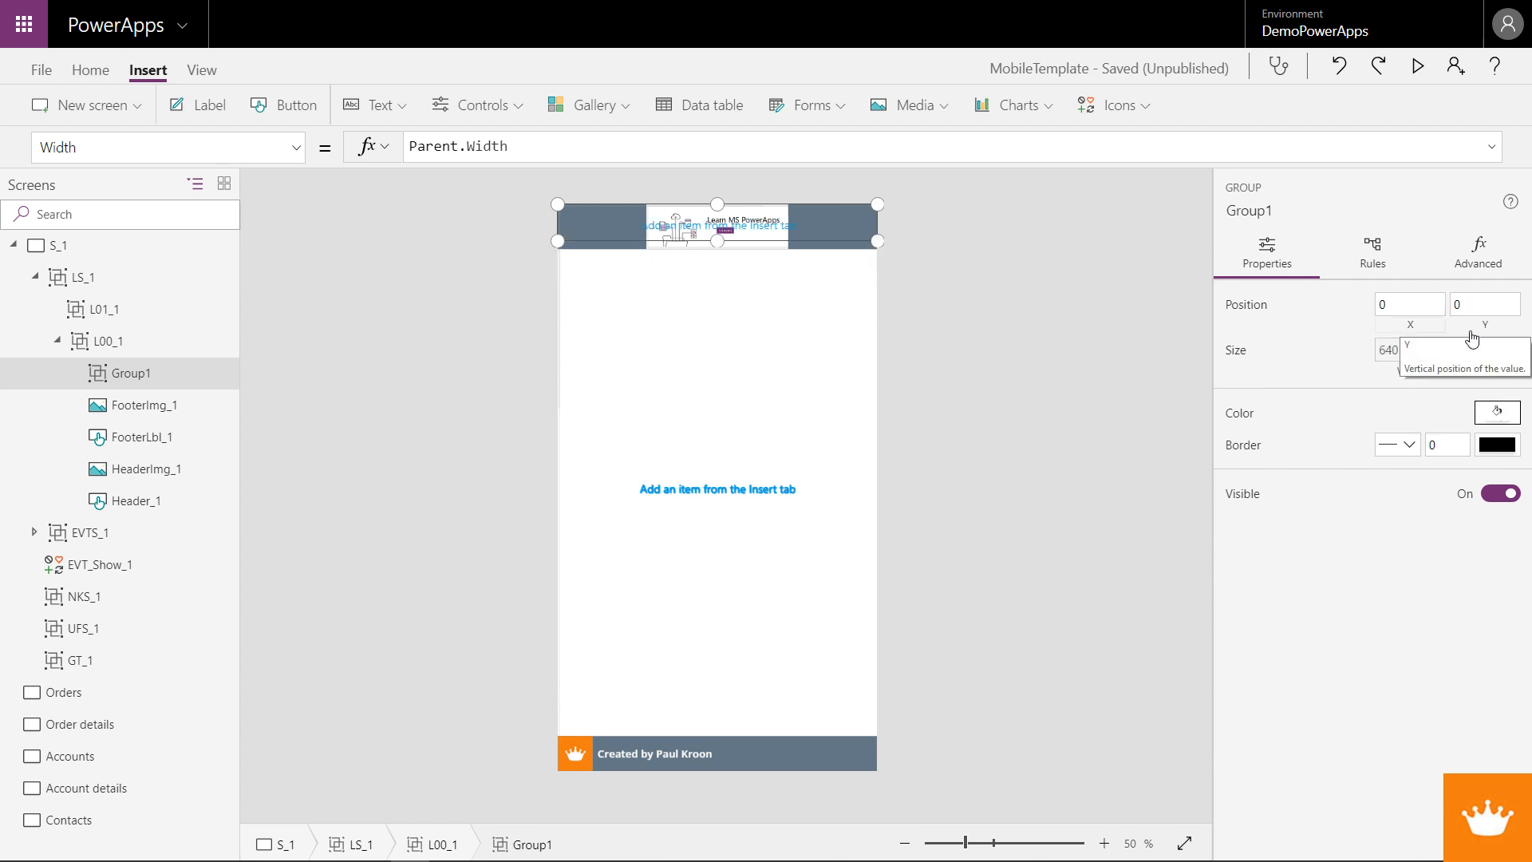
- Move FooterImg_1 and FooterLbl_1 from L00_1 into the new group, positioned at X 0 and Y 2
click(121, 407)
ctrl+click(125, 436)
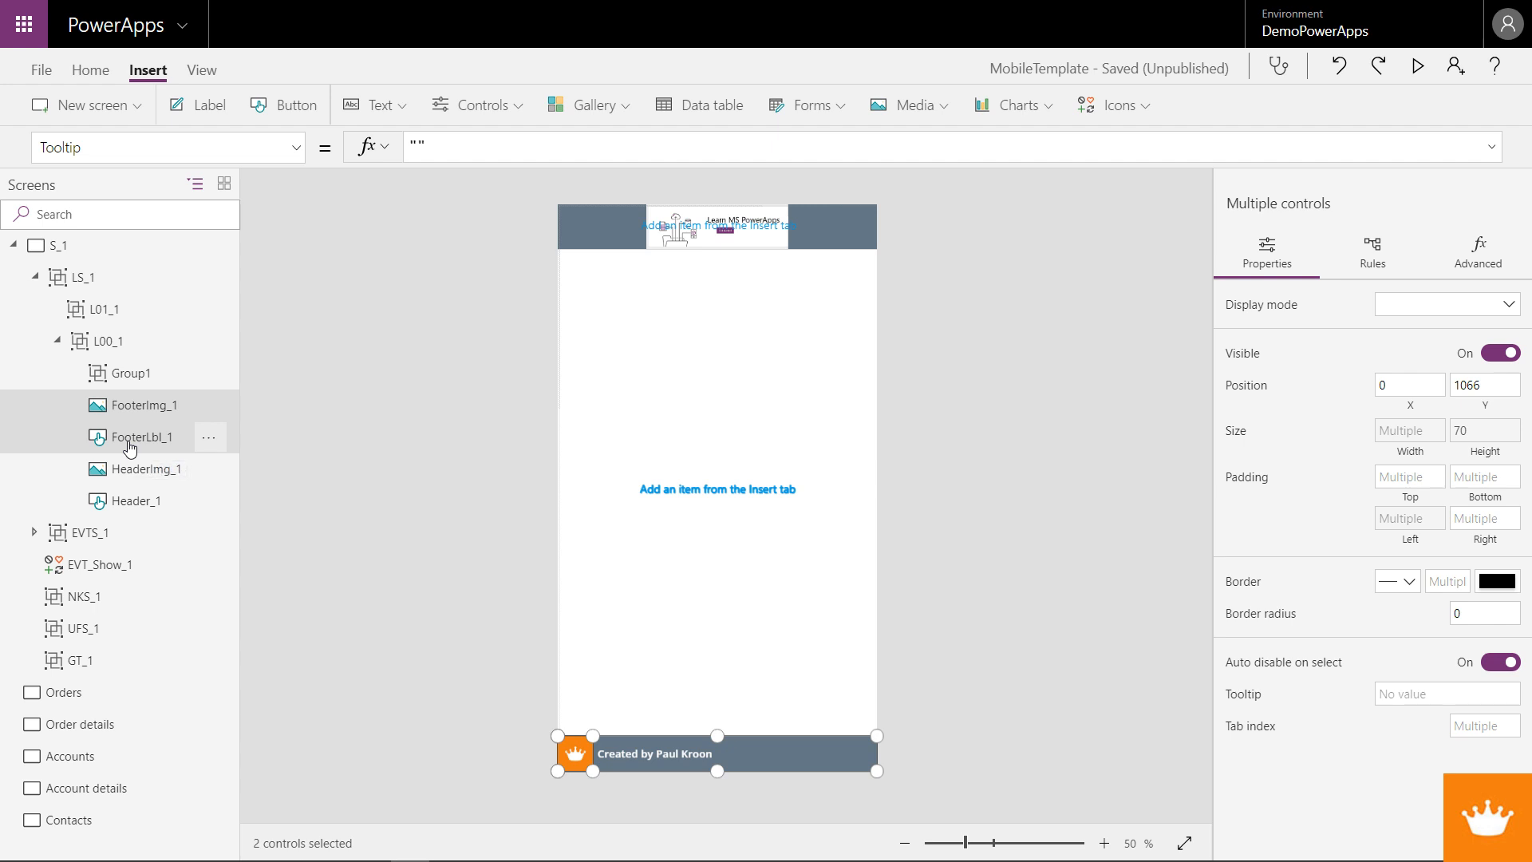
key(ctrl+x)
click(132, 373)
key(ctrl+v)
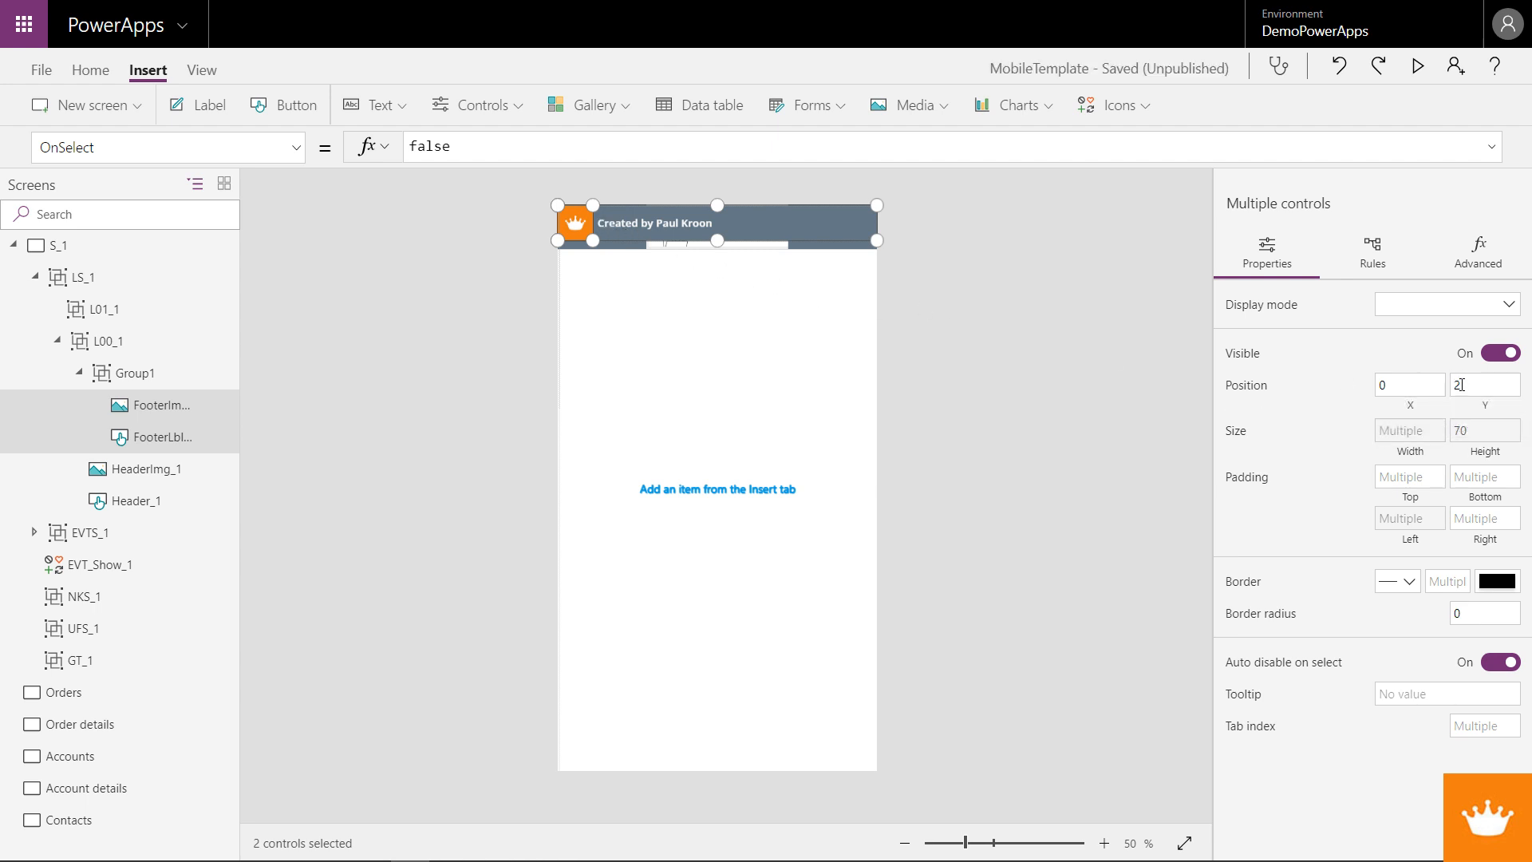
- Rename the group holding the footer controls to Footer_1
click(91, 69)
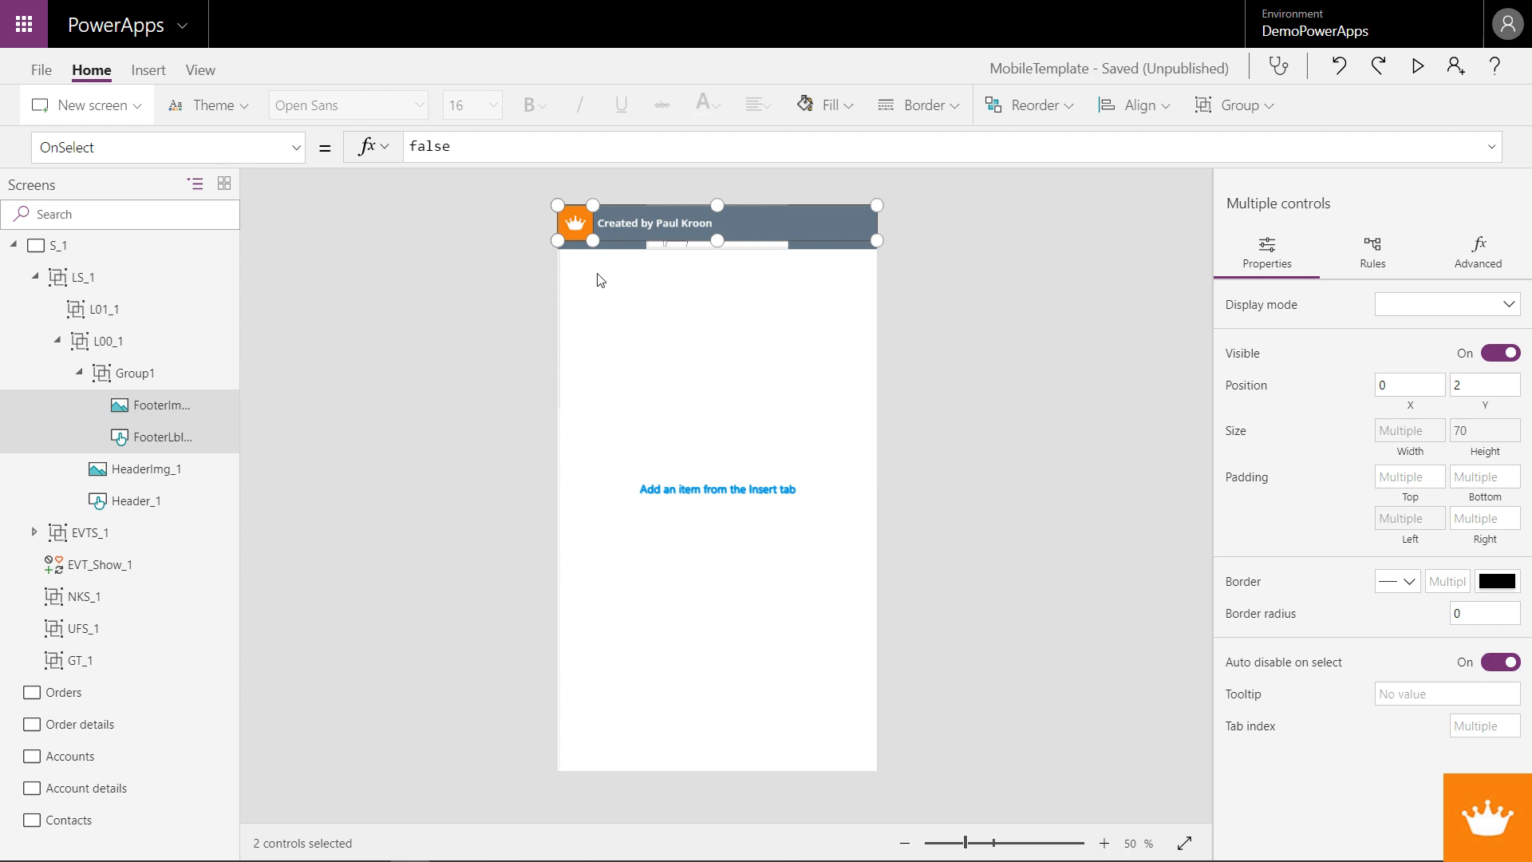
click(130, 384)
right_click(129, 384)
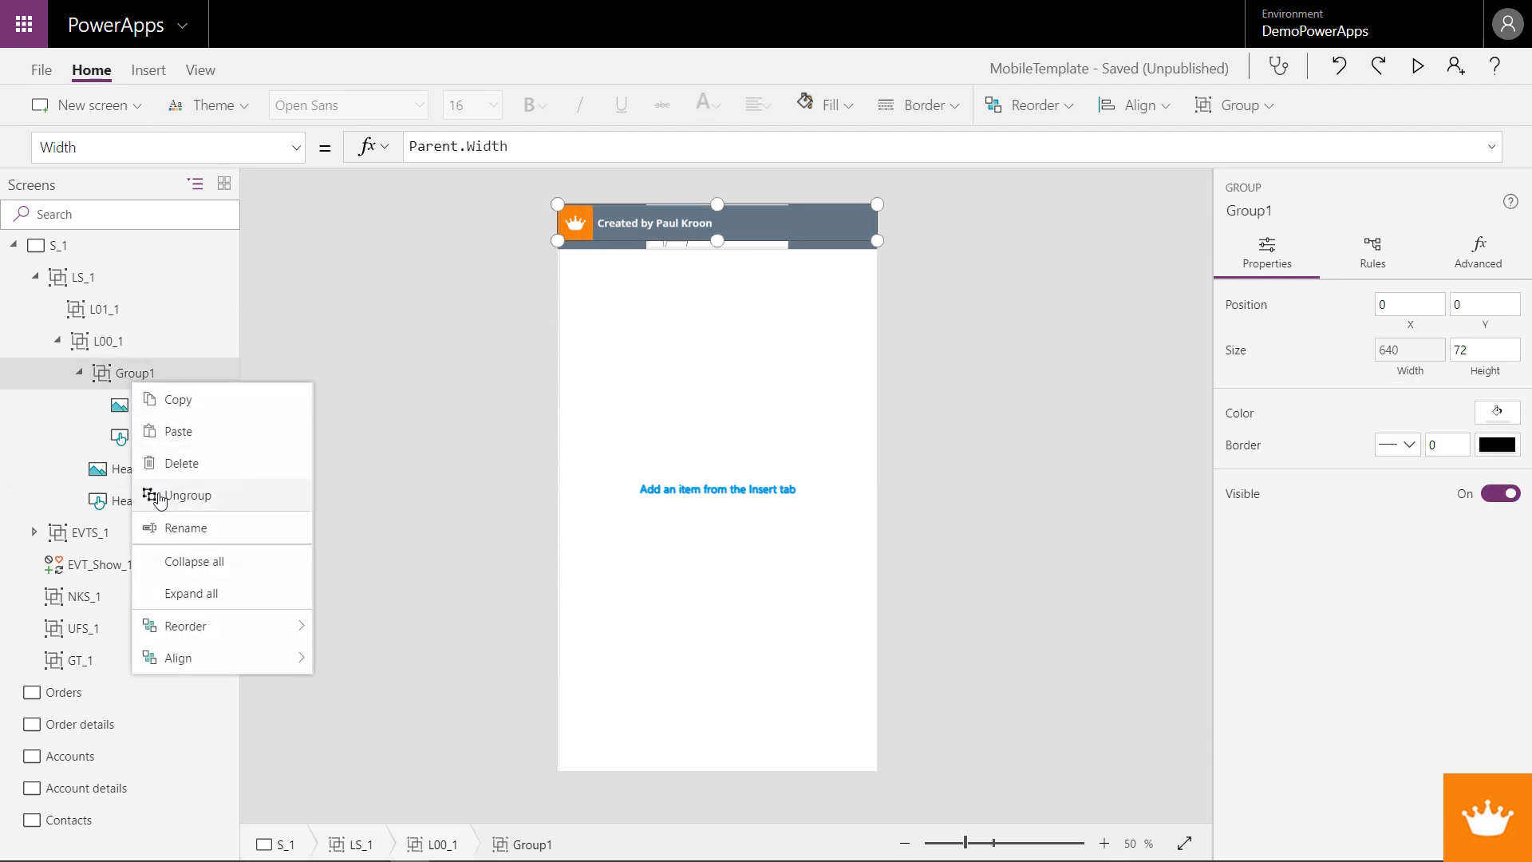
click(172, 530)
text(Footer_1)
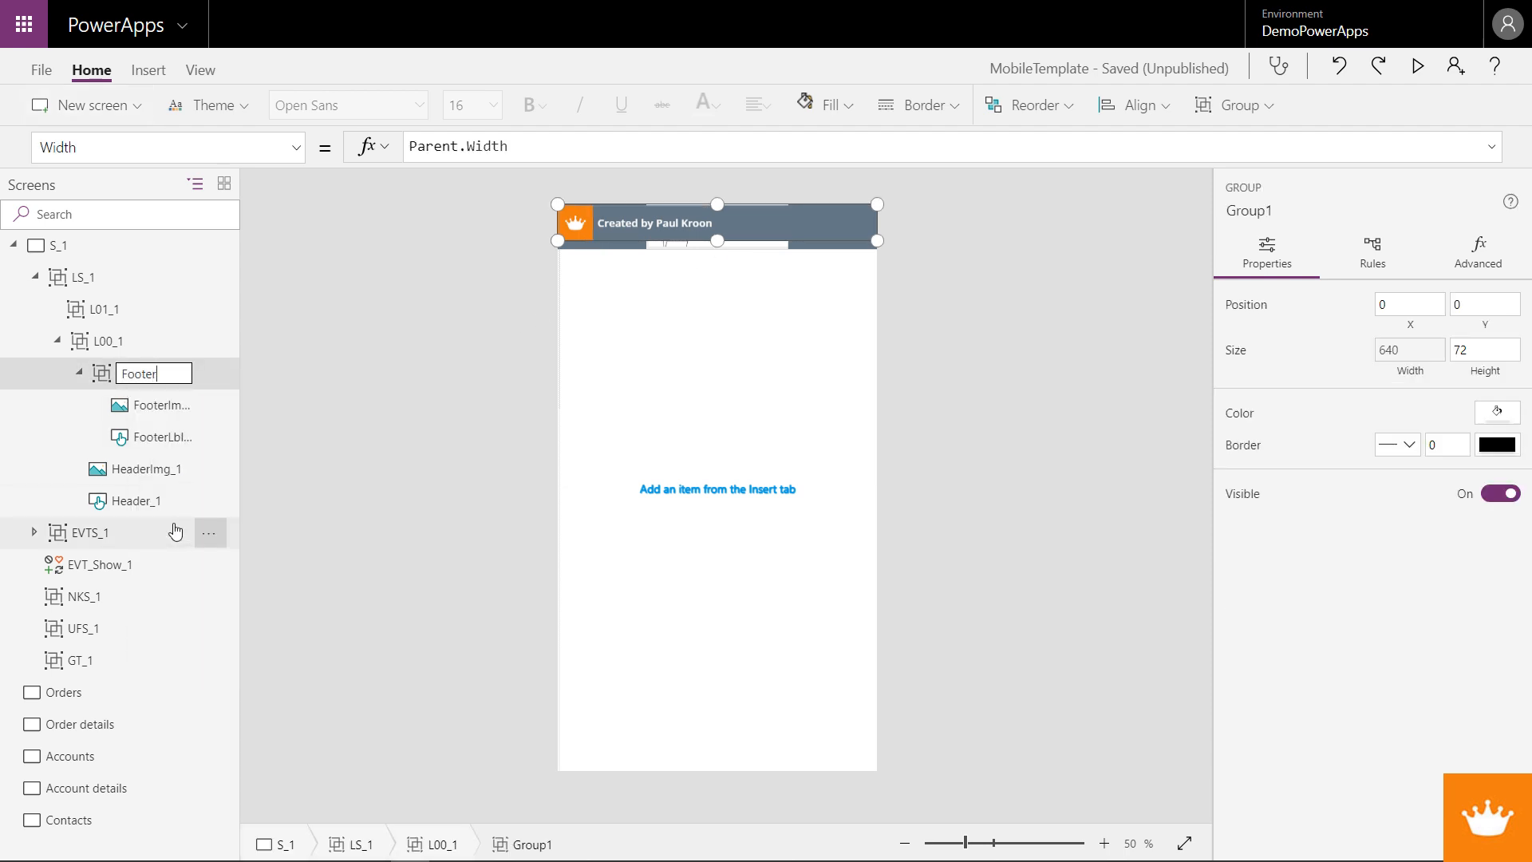
- Send the Footer_1 group behind the header controls in L00_1 and collapse it in the control tree
click(109, 384)
right_click(110, 383)
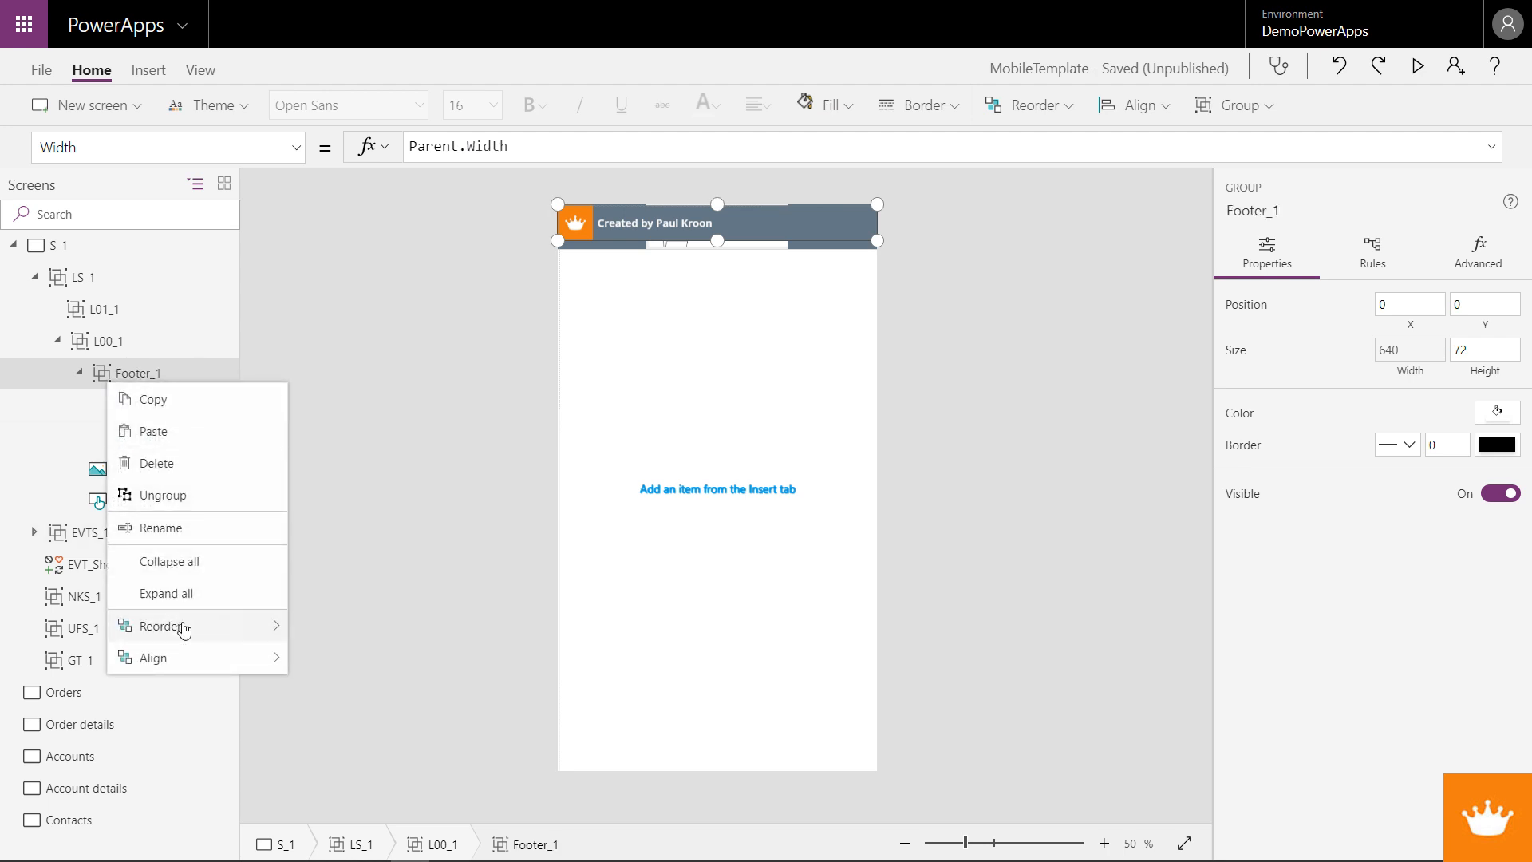
mouse_move(181, 626)
click(378, 663)
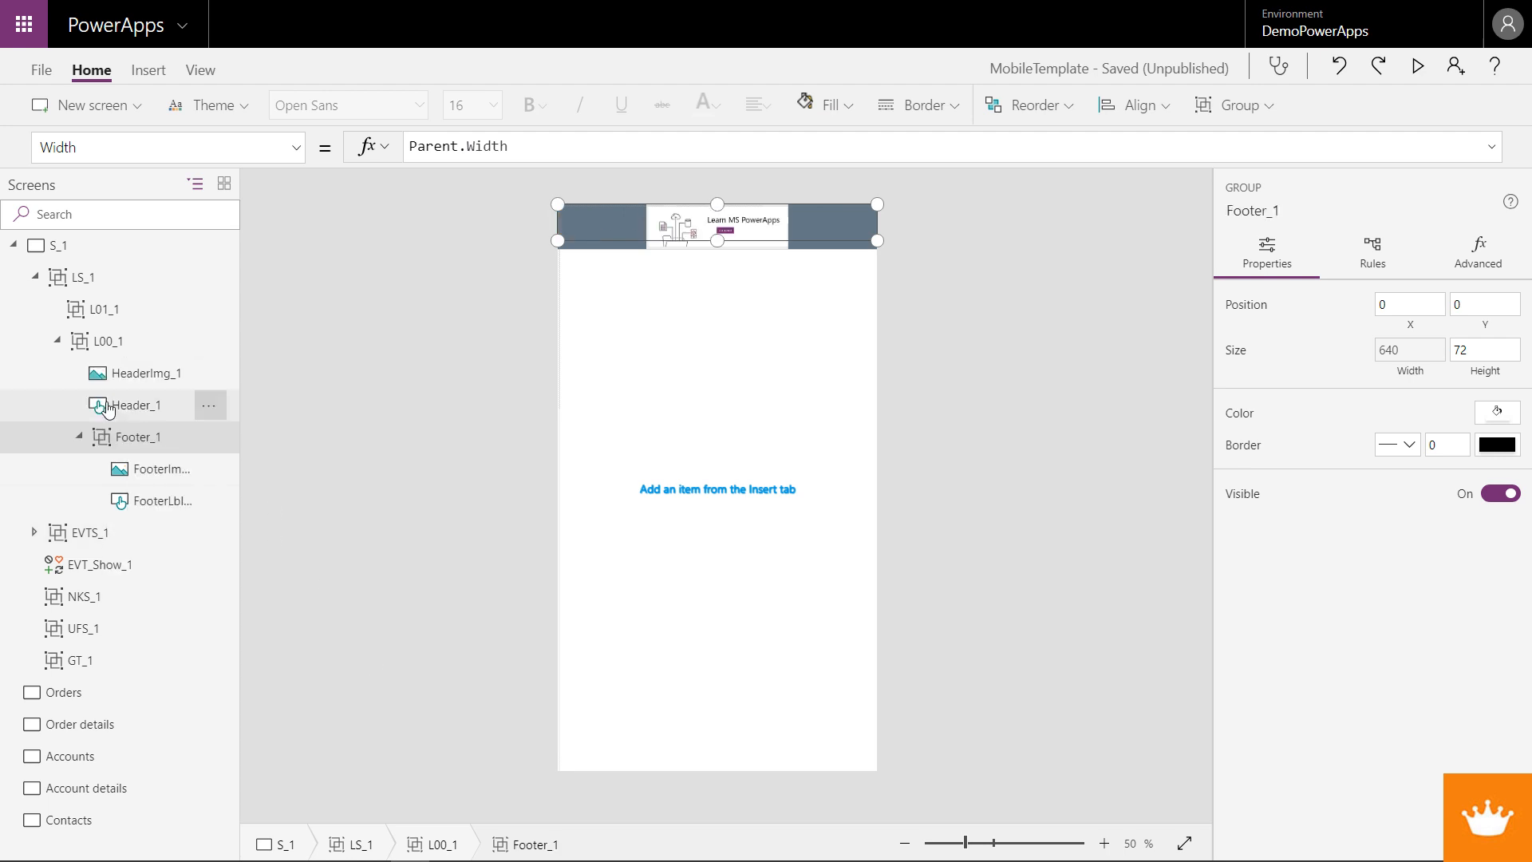
click(128, 381)
click(138, 413)
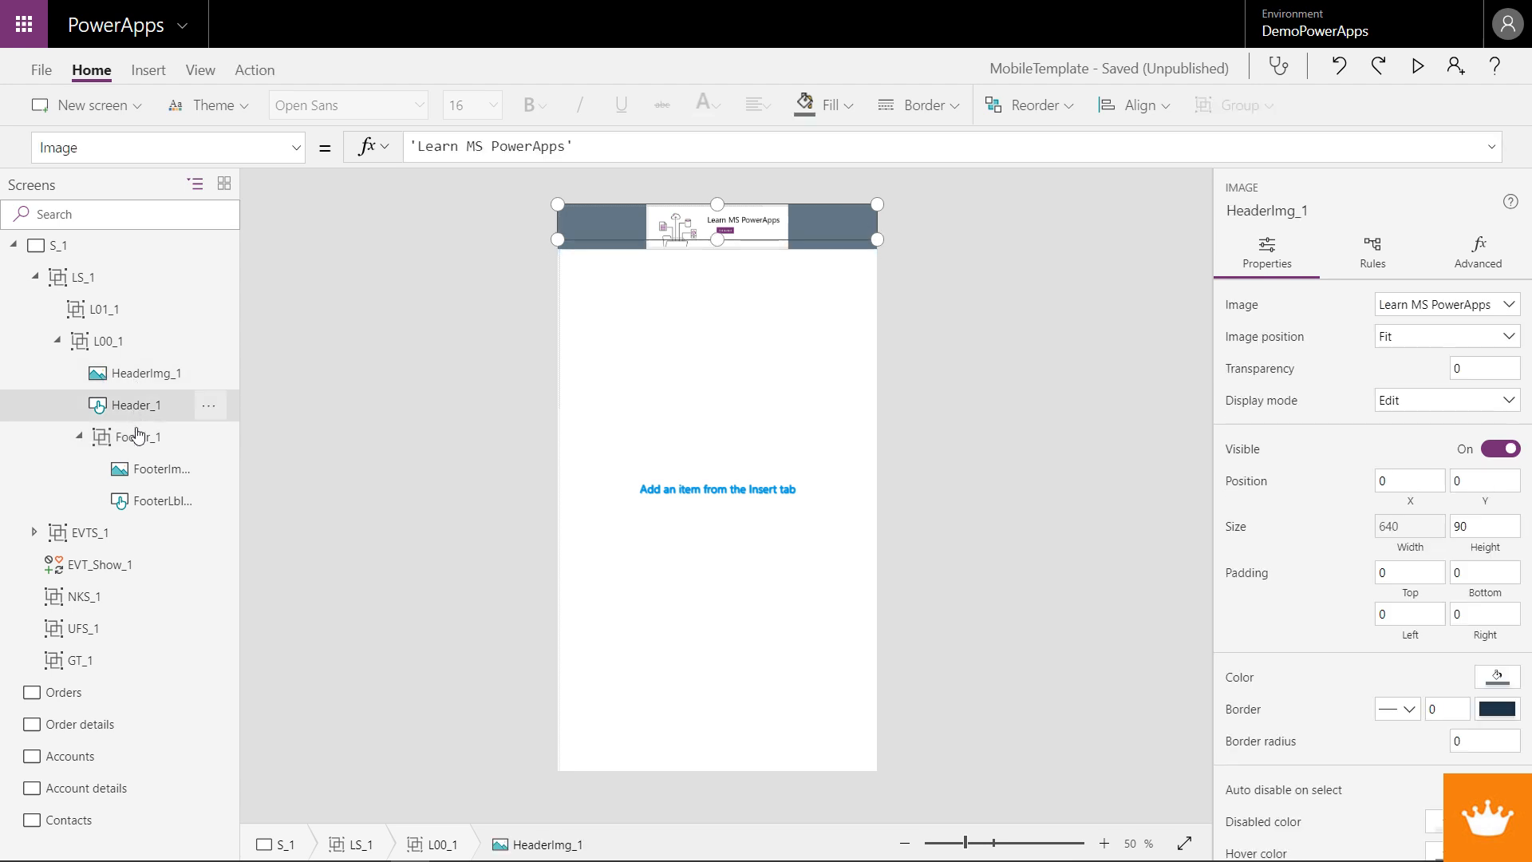
click(83, 439)
click(78, 437)
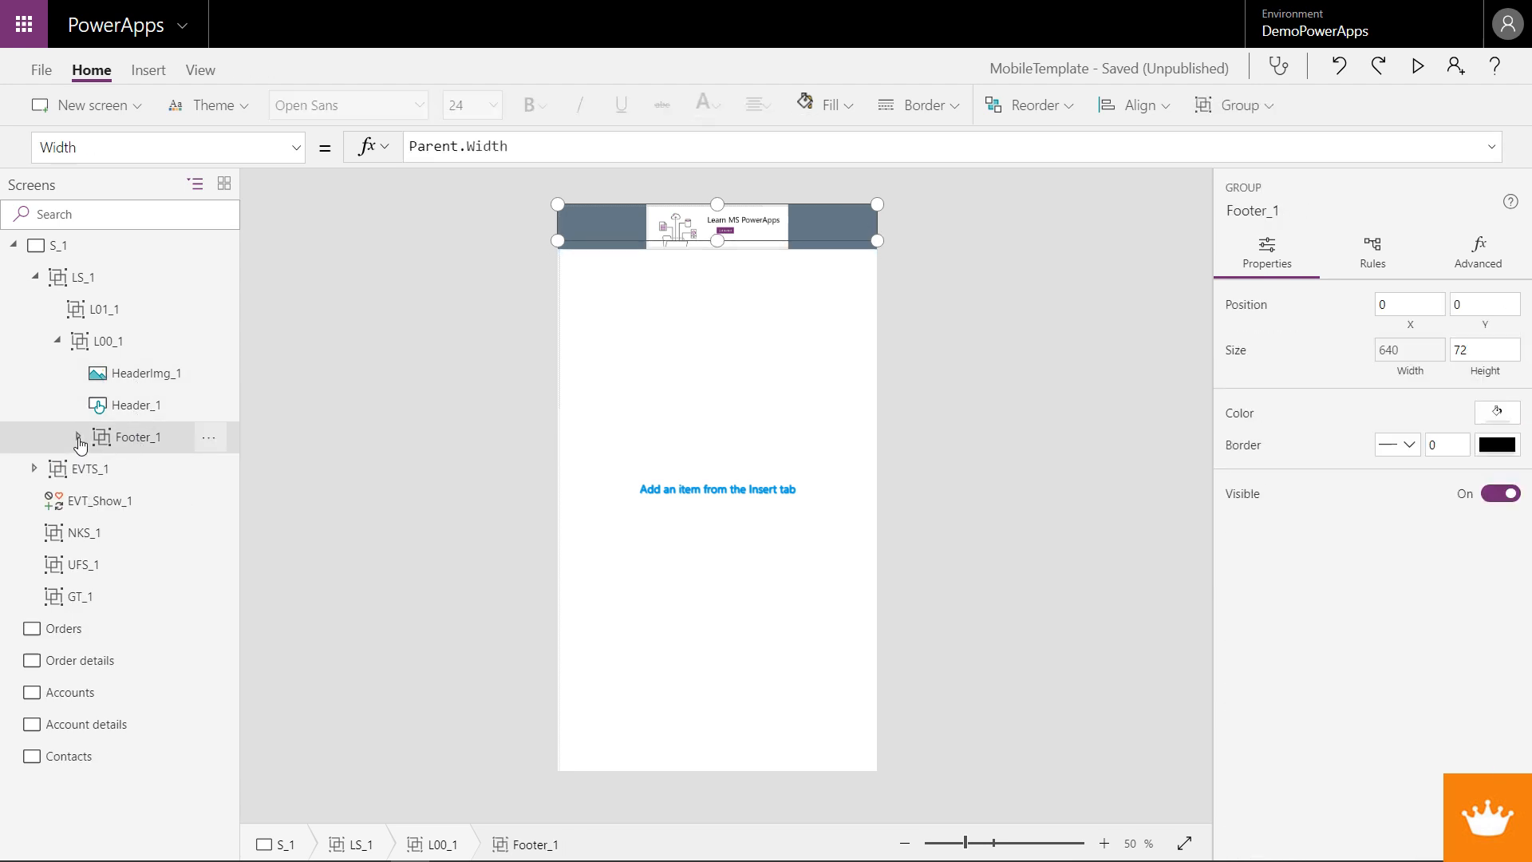
- Insert a left-pointing chevron icon into the L00_1 group
click(109, 341)
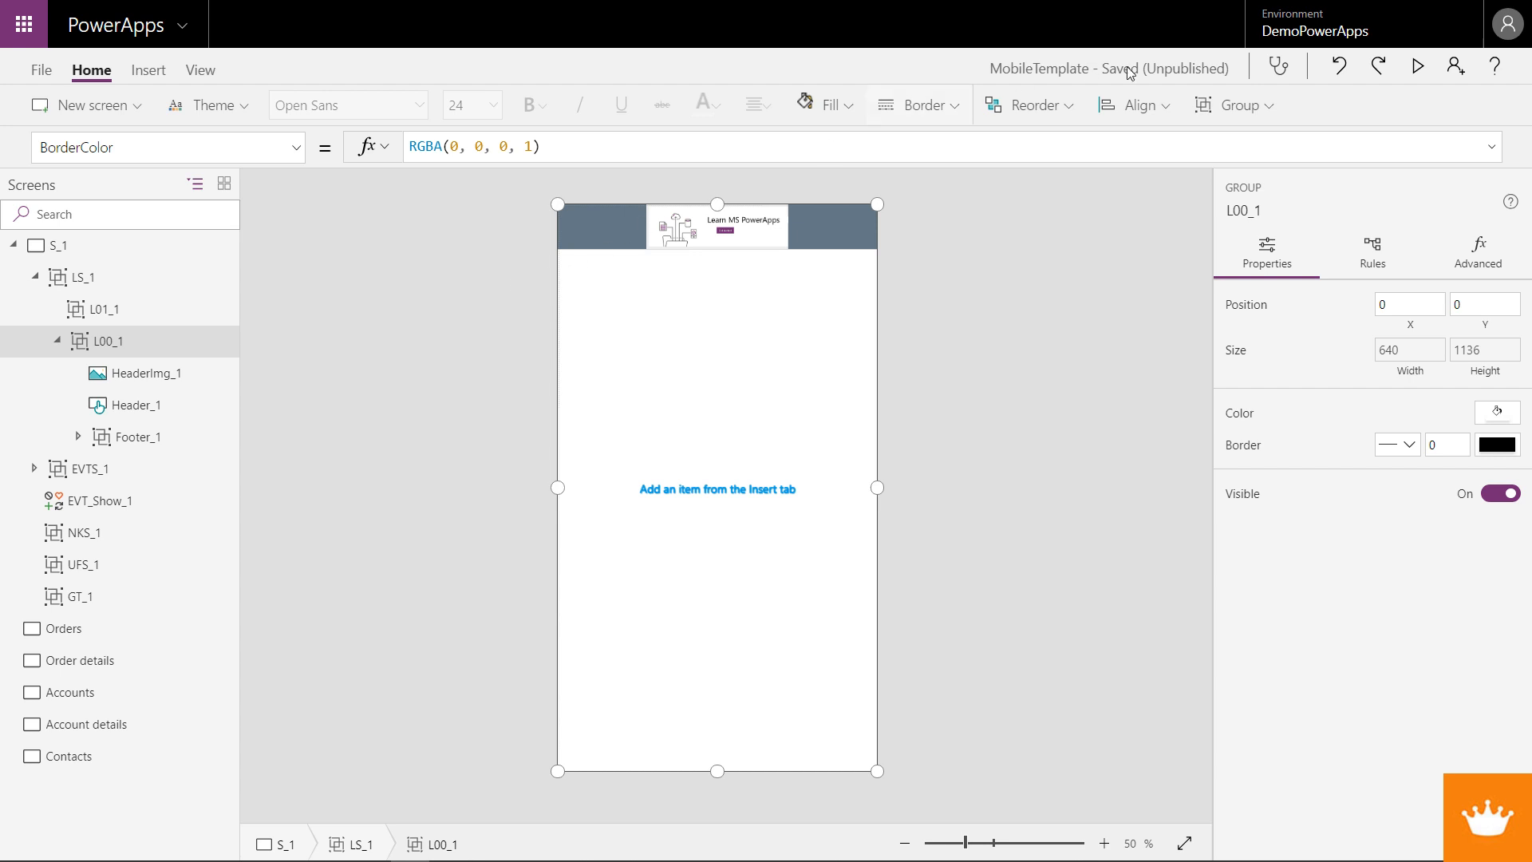
click(139, 77)
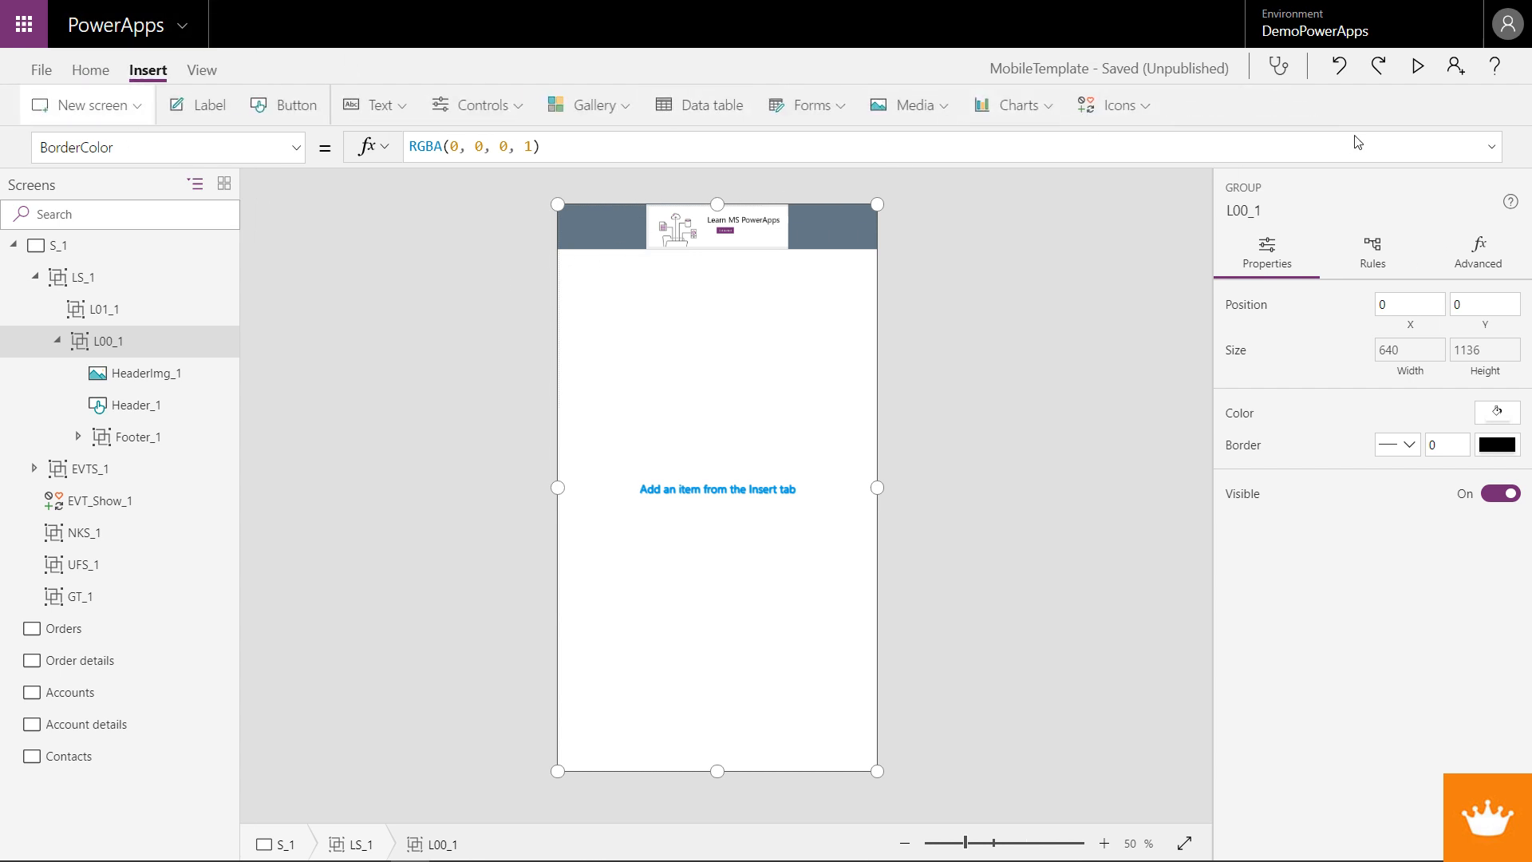
click(1114, 105)
click(814, 484)
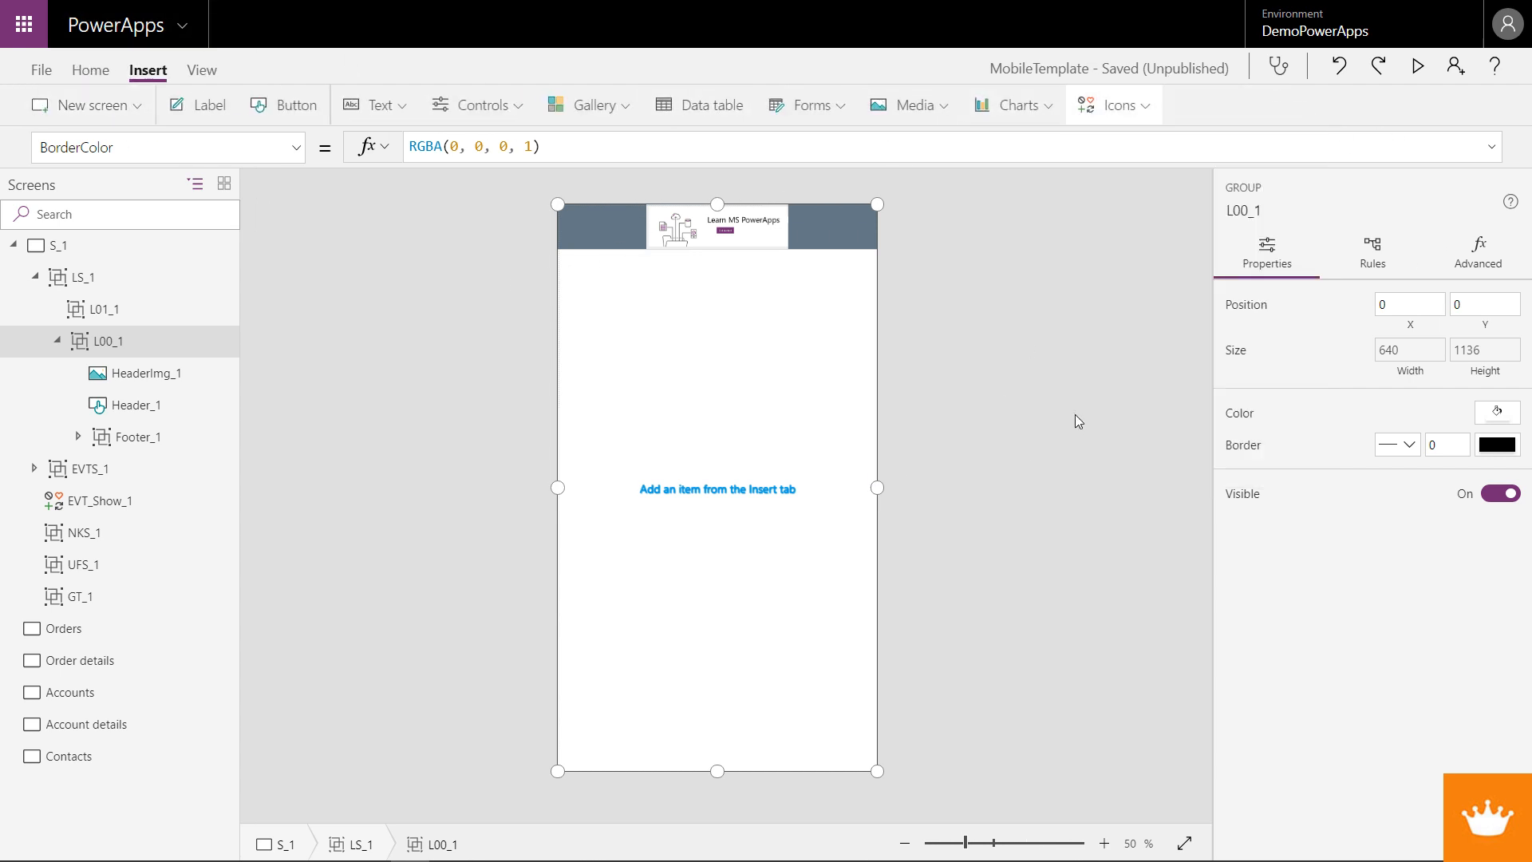
click(1114, 106)
scroll(1093, 435, down, 10)
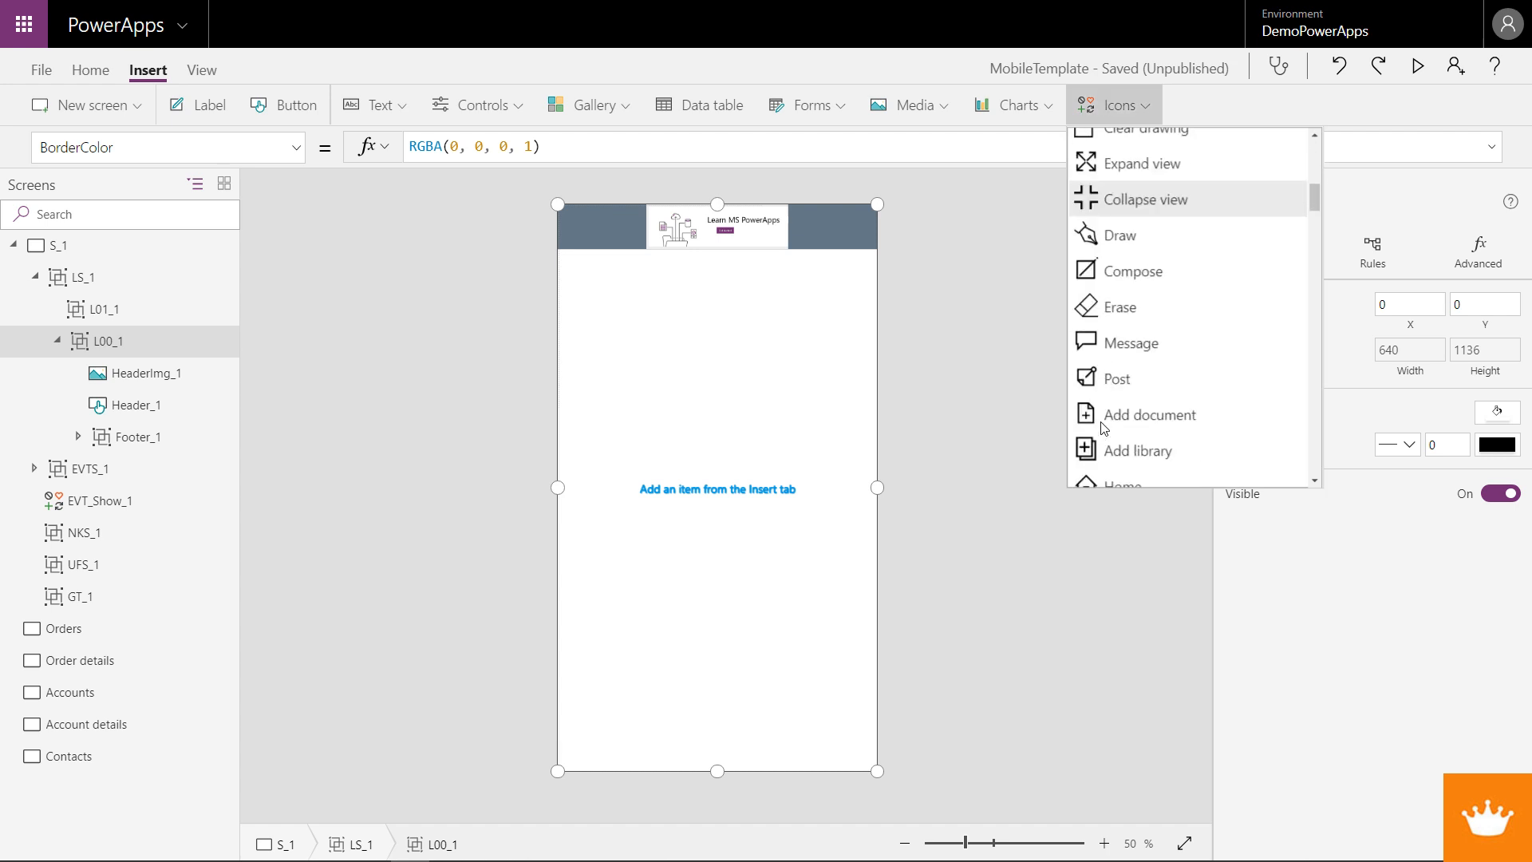
click(1091, 431)
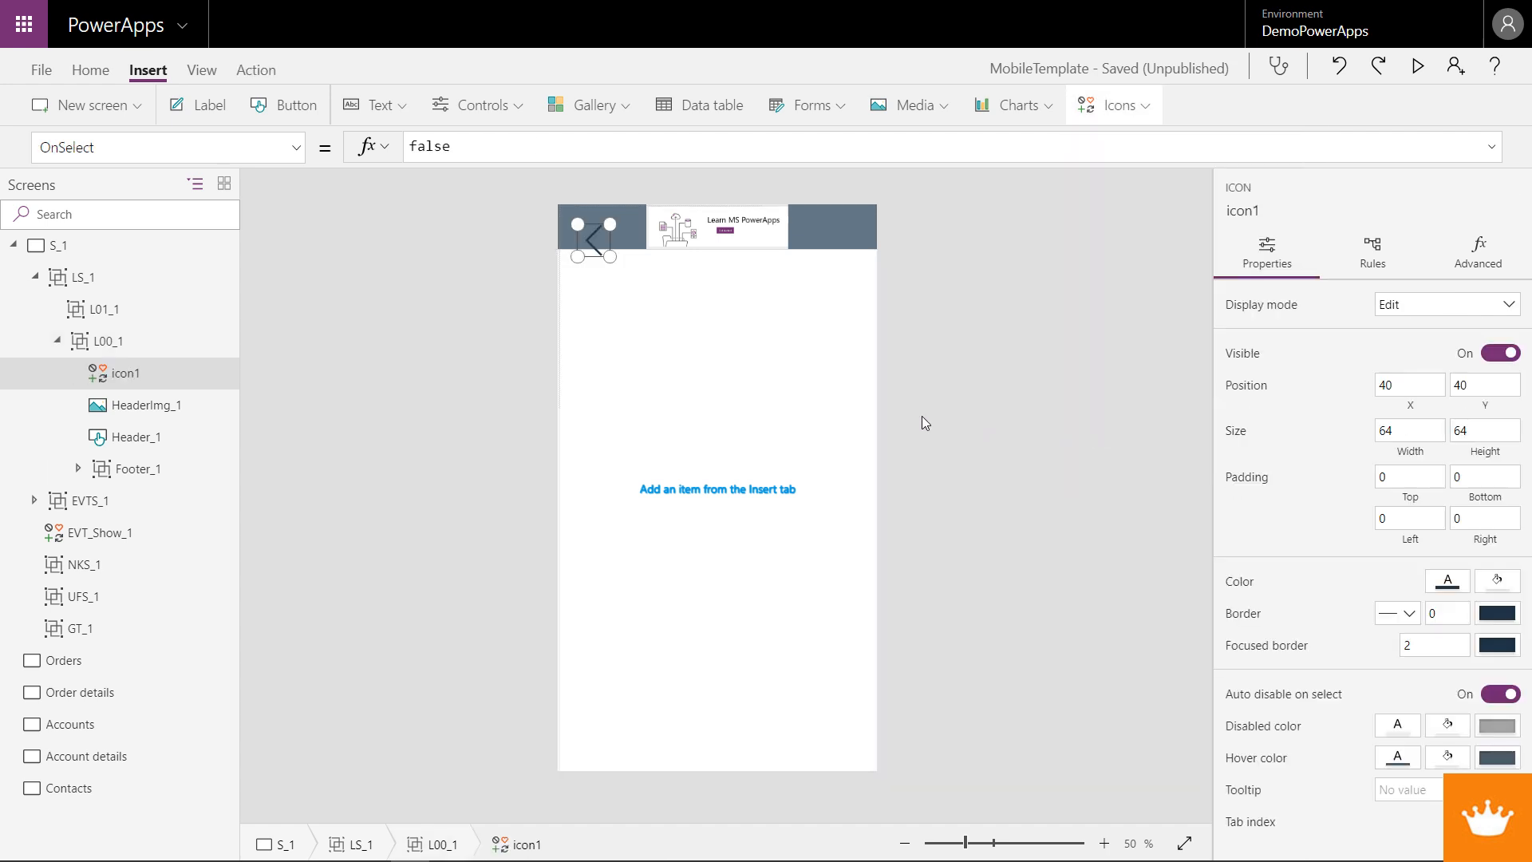
- Set the chevron icon's position to X 0 and Y 0
click(1397, 385)
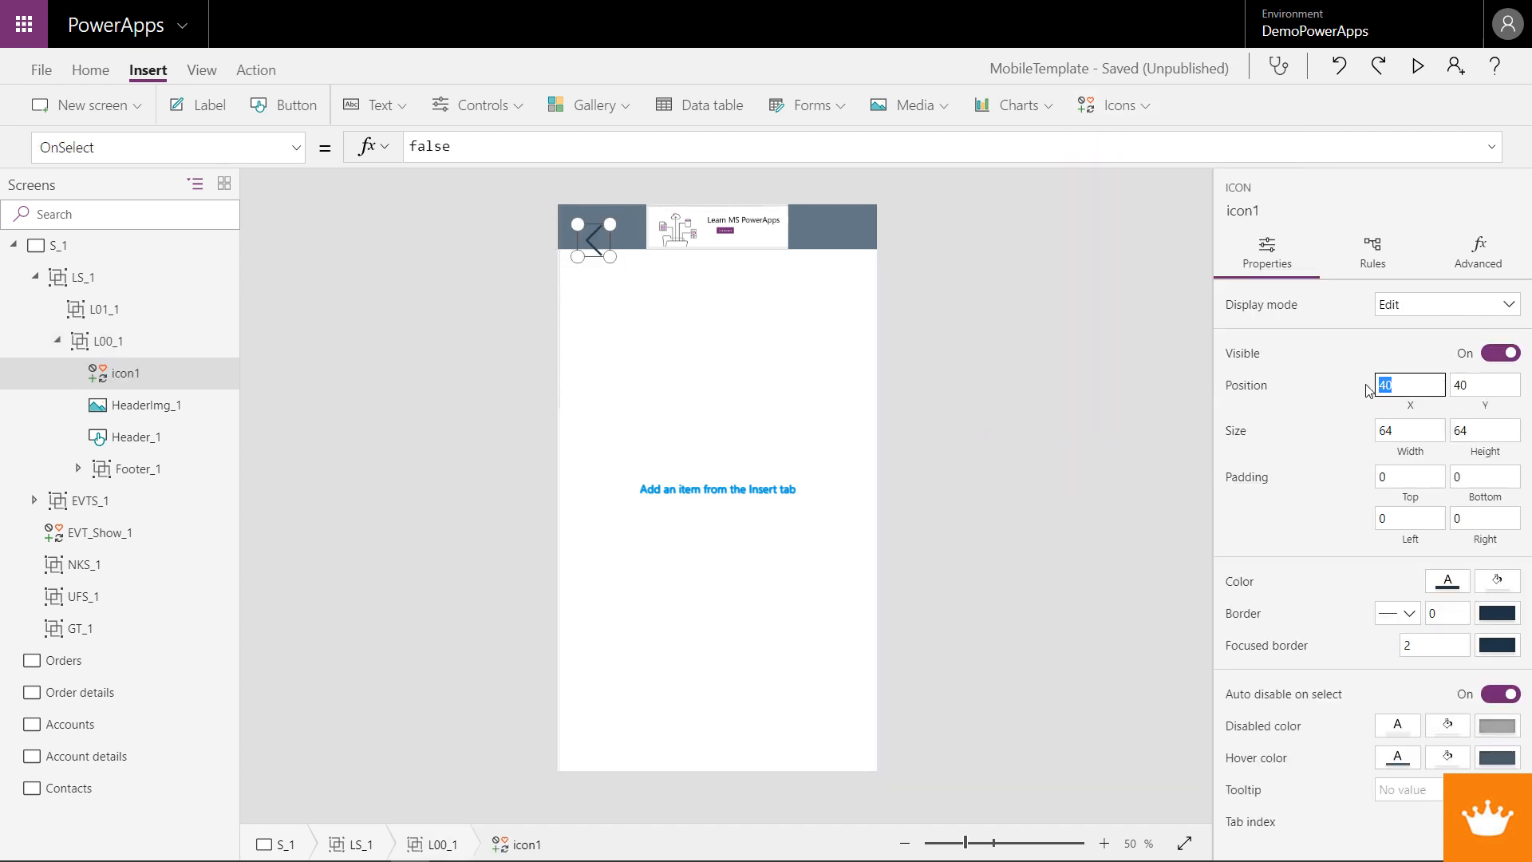
key(Tab)
text(0)
key(Tab)
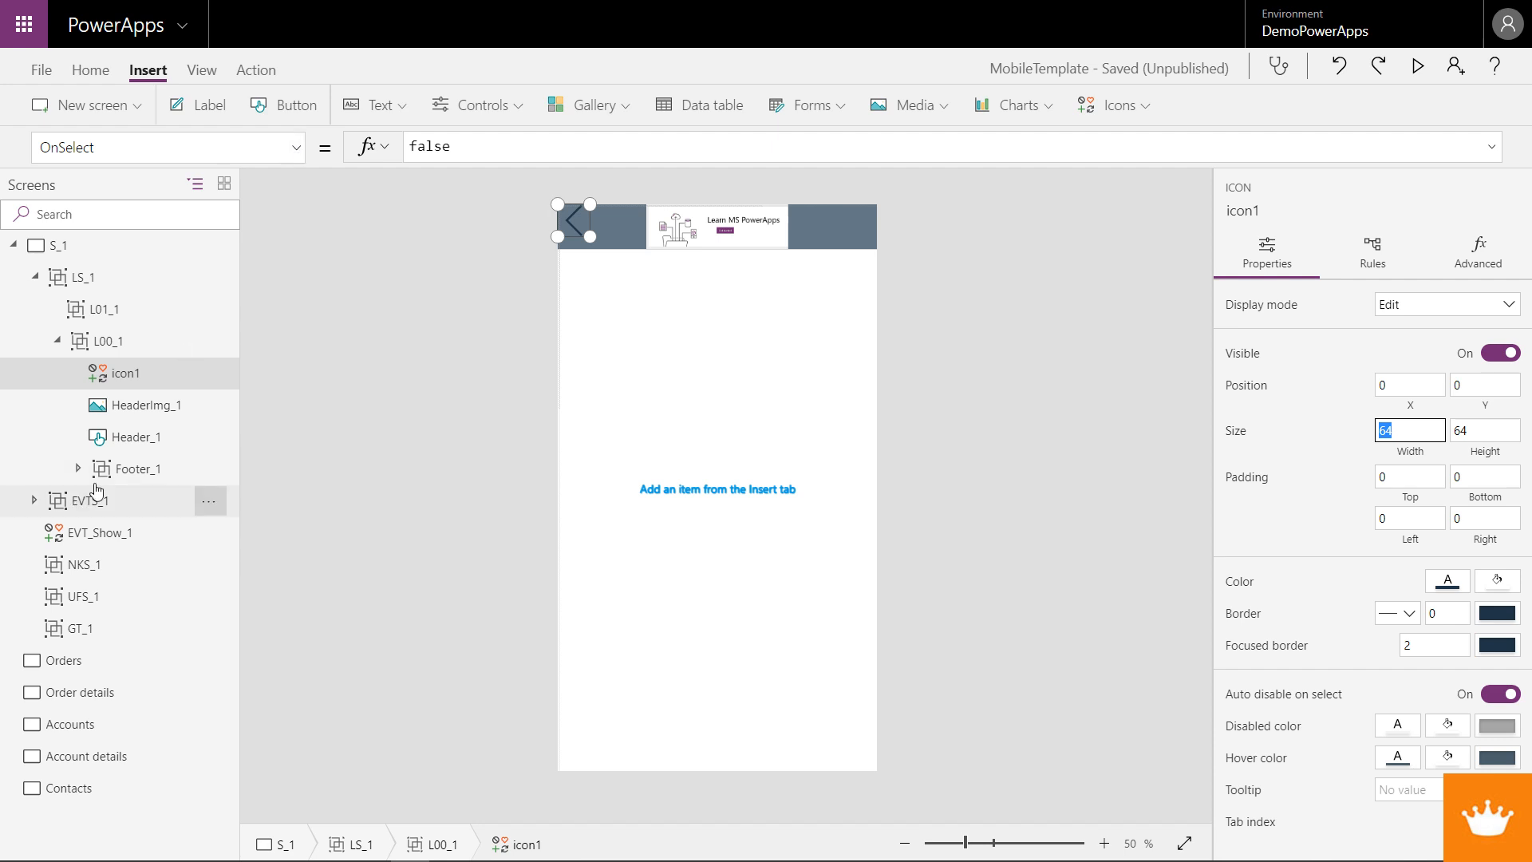
- Set the chevron icon's Height property to the formula Header_1.Height
click(124, 470)
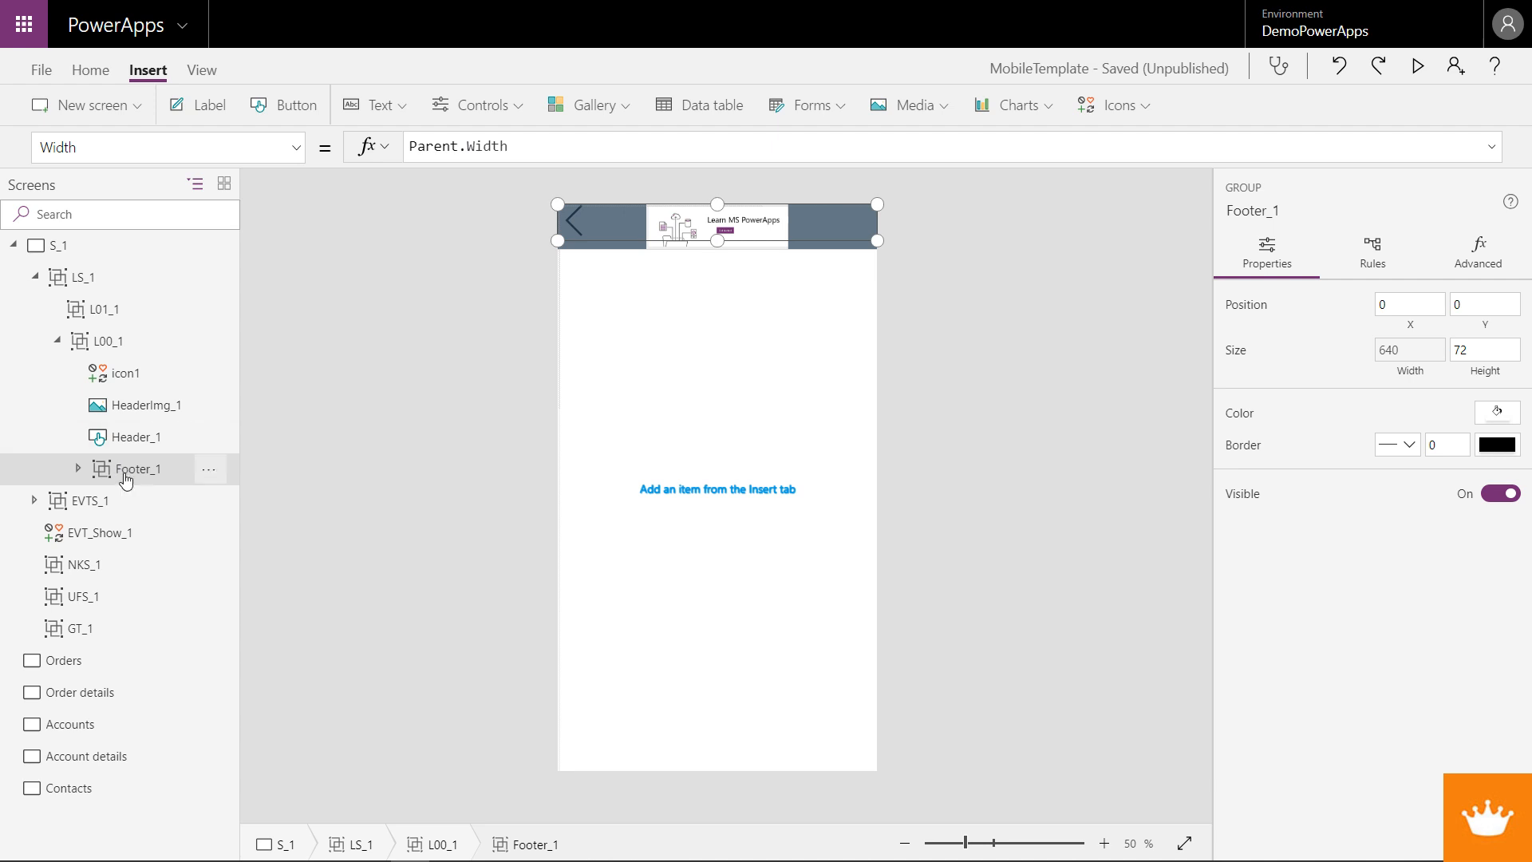
click(140, 385)
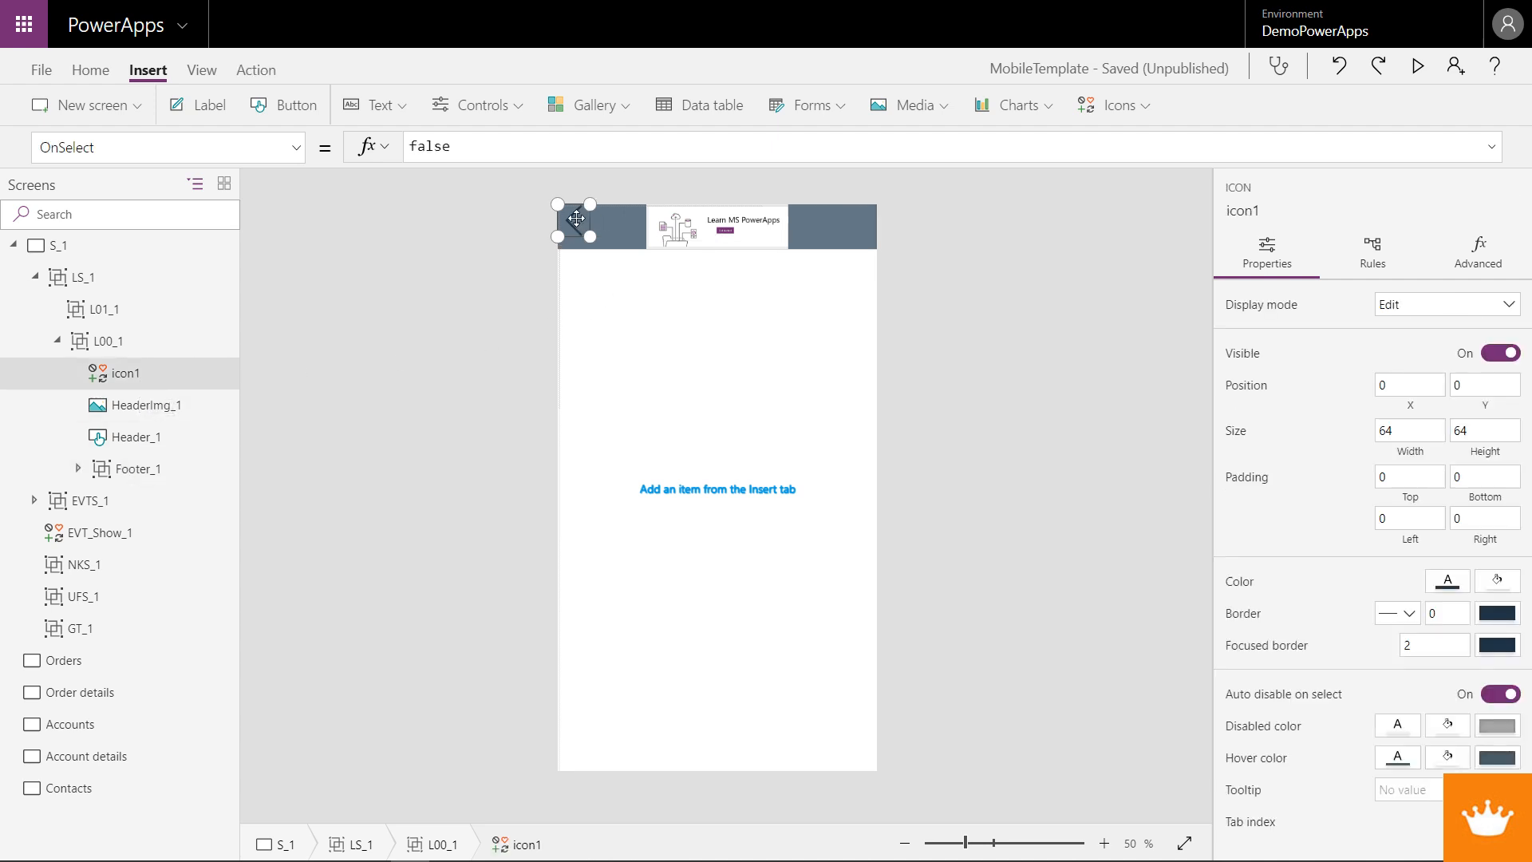
click(297, 148)
drag(303, 196, 279, 301)
click(144, 389)
drag(428, 147, 413, 148)
text(Header_)
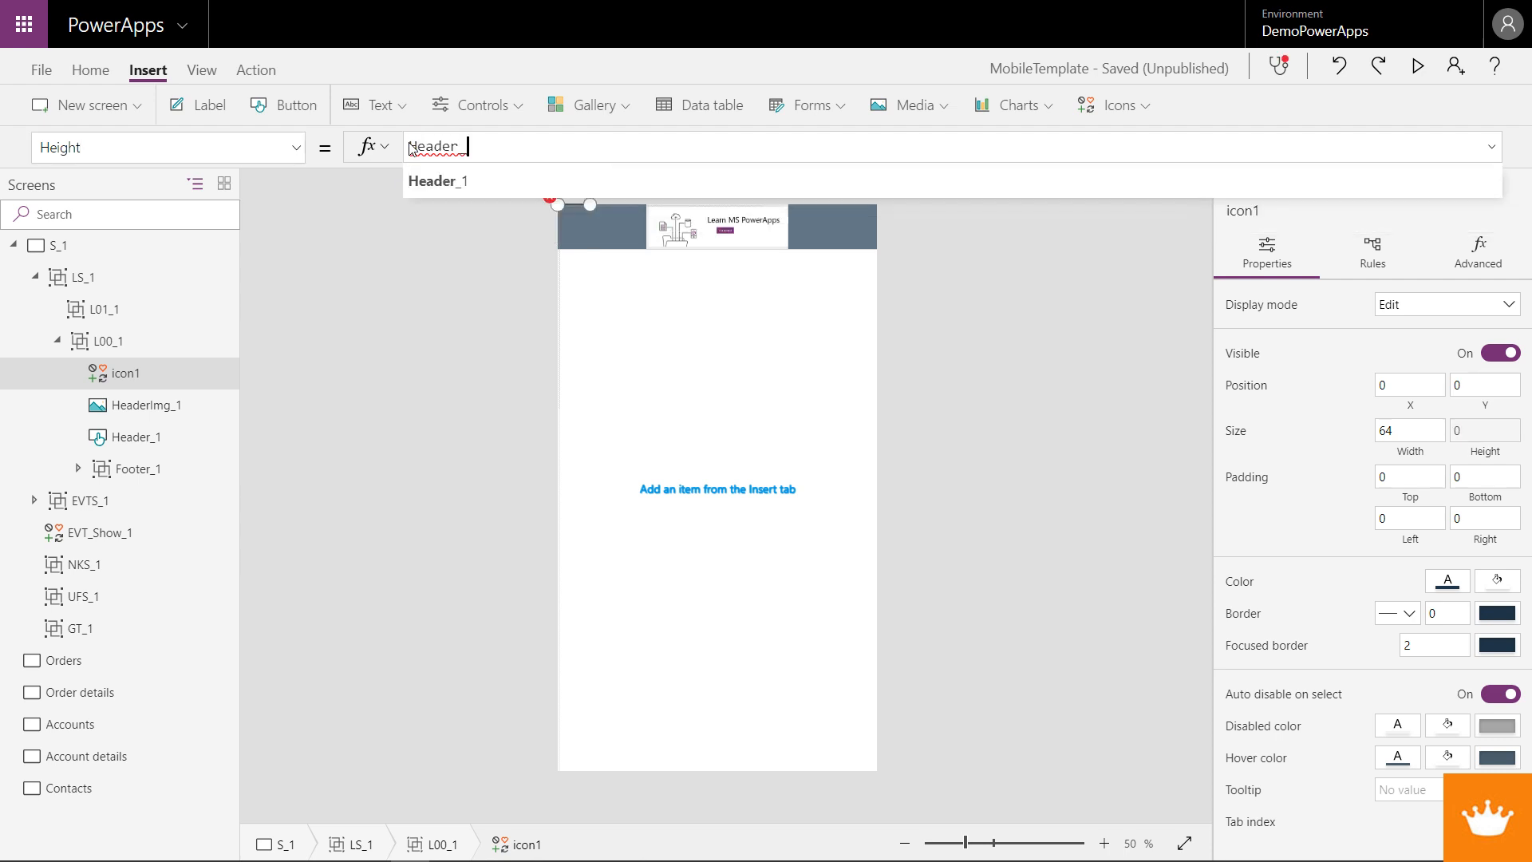
text(1.He)
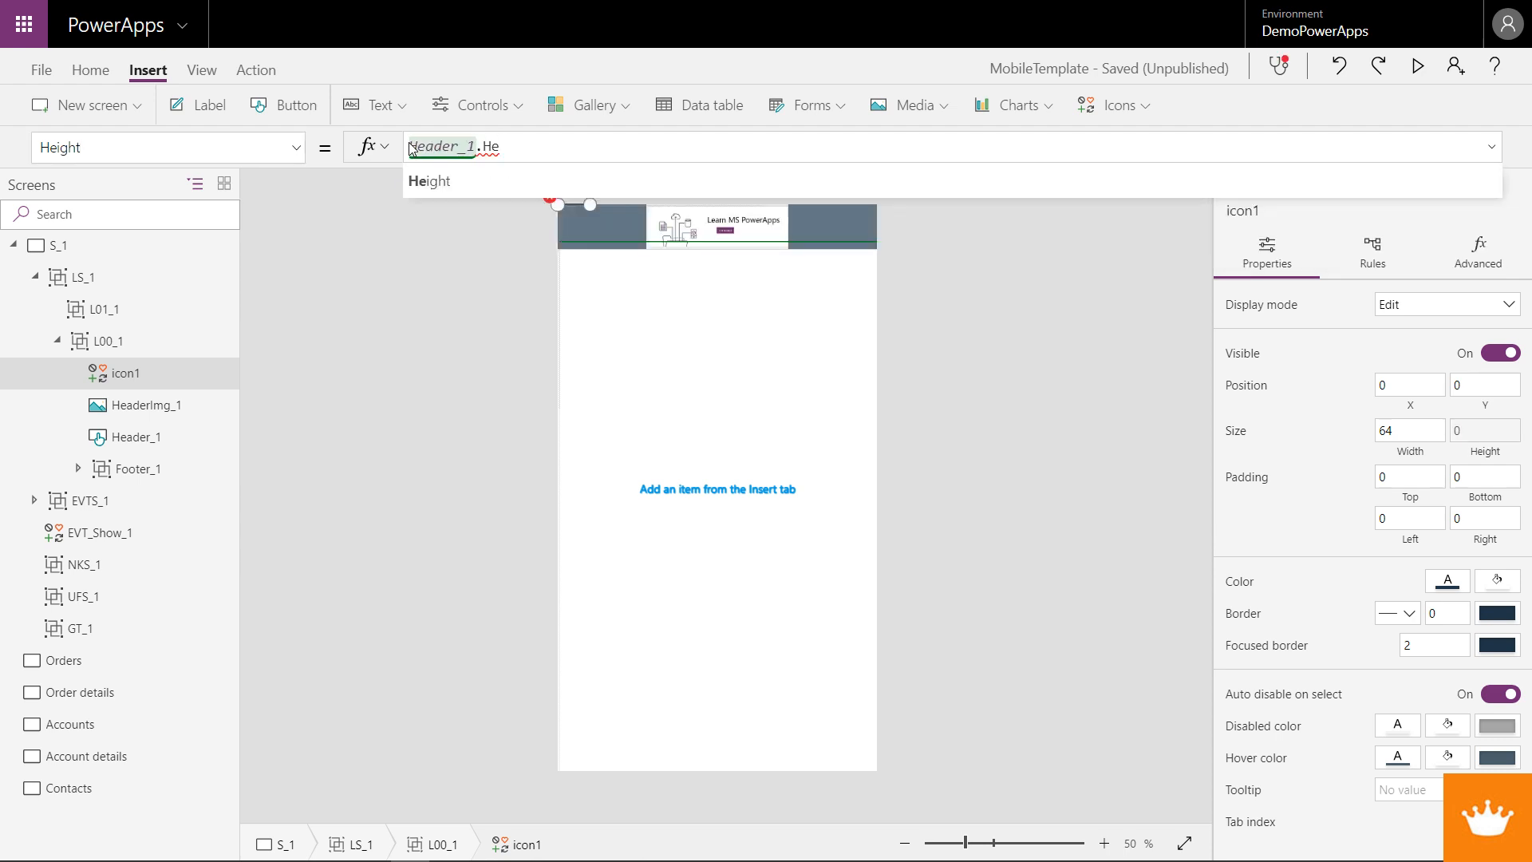
text(ight)
- Copy the Header_1.Height formula into the chevron icon's Width property
drag(546, 142, 410, 146)
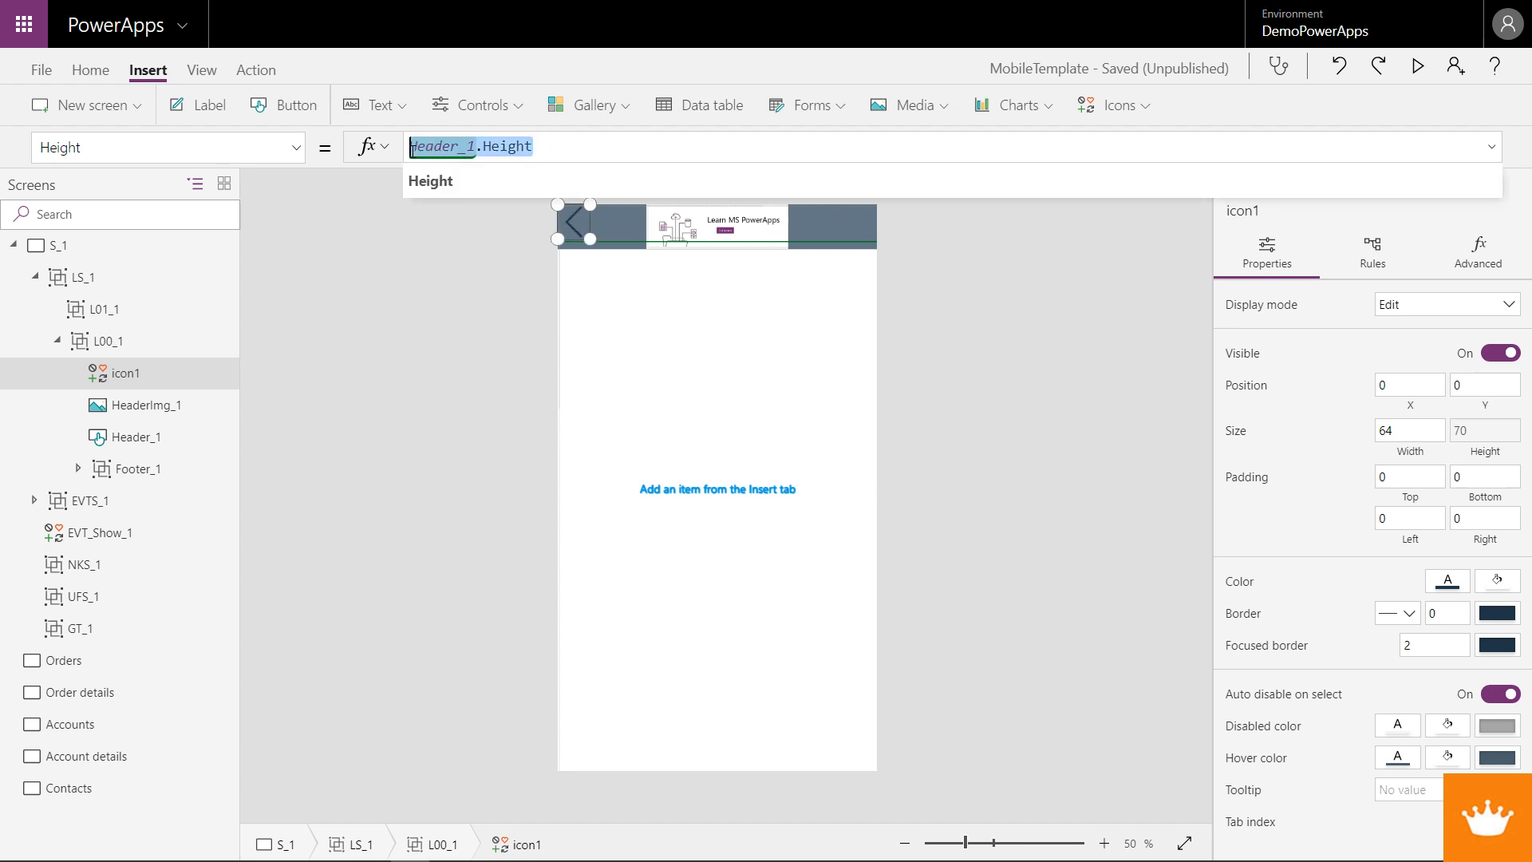
click(295, 147)
scroll(156, 476, down, 6)
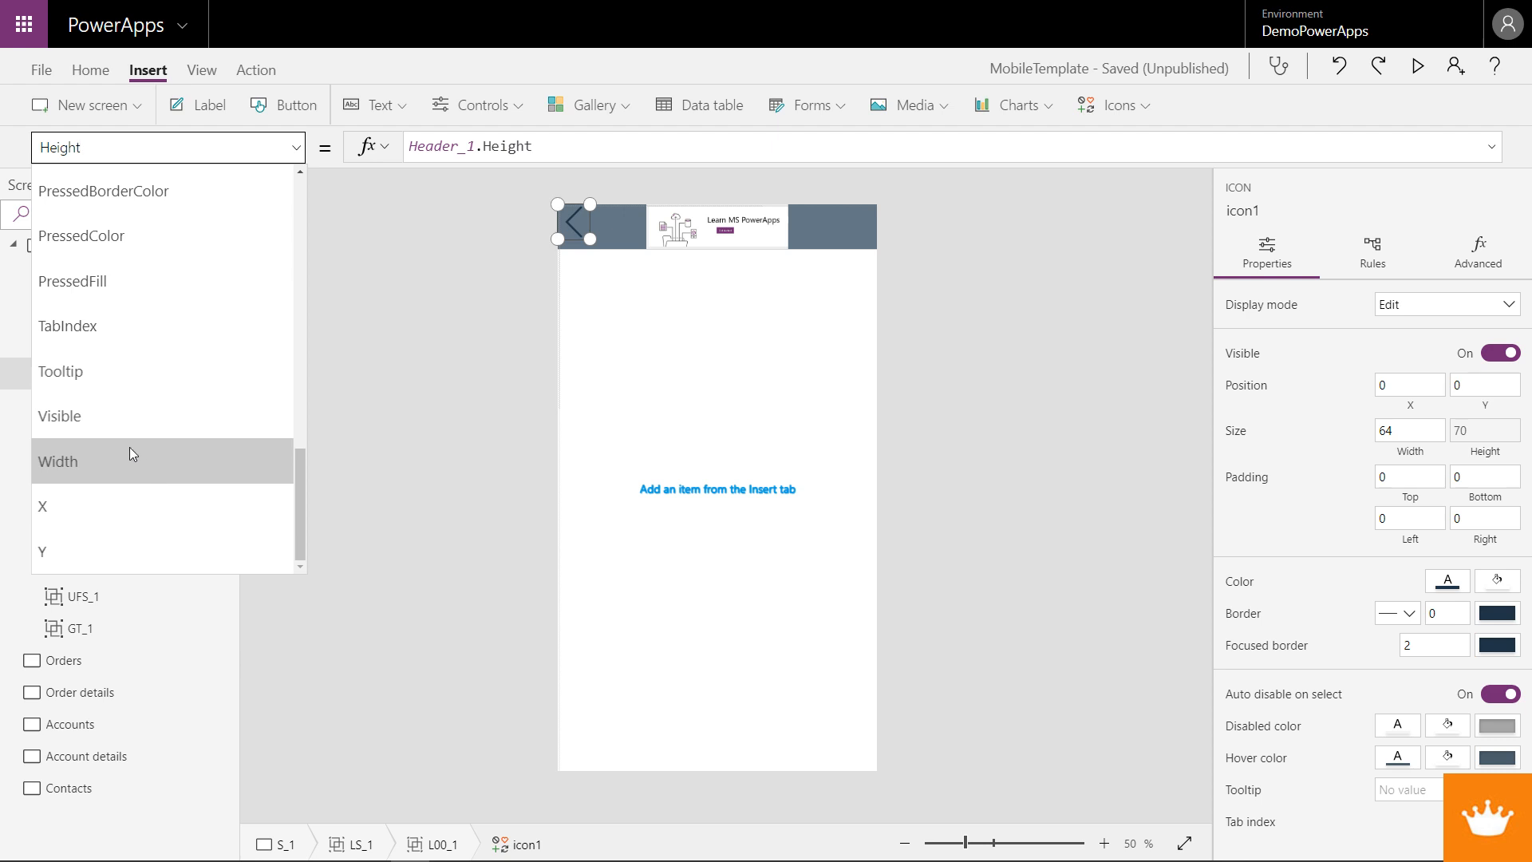
click(130, 452)
drag(467, 150, 412, 148)
key(ctrl+v)
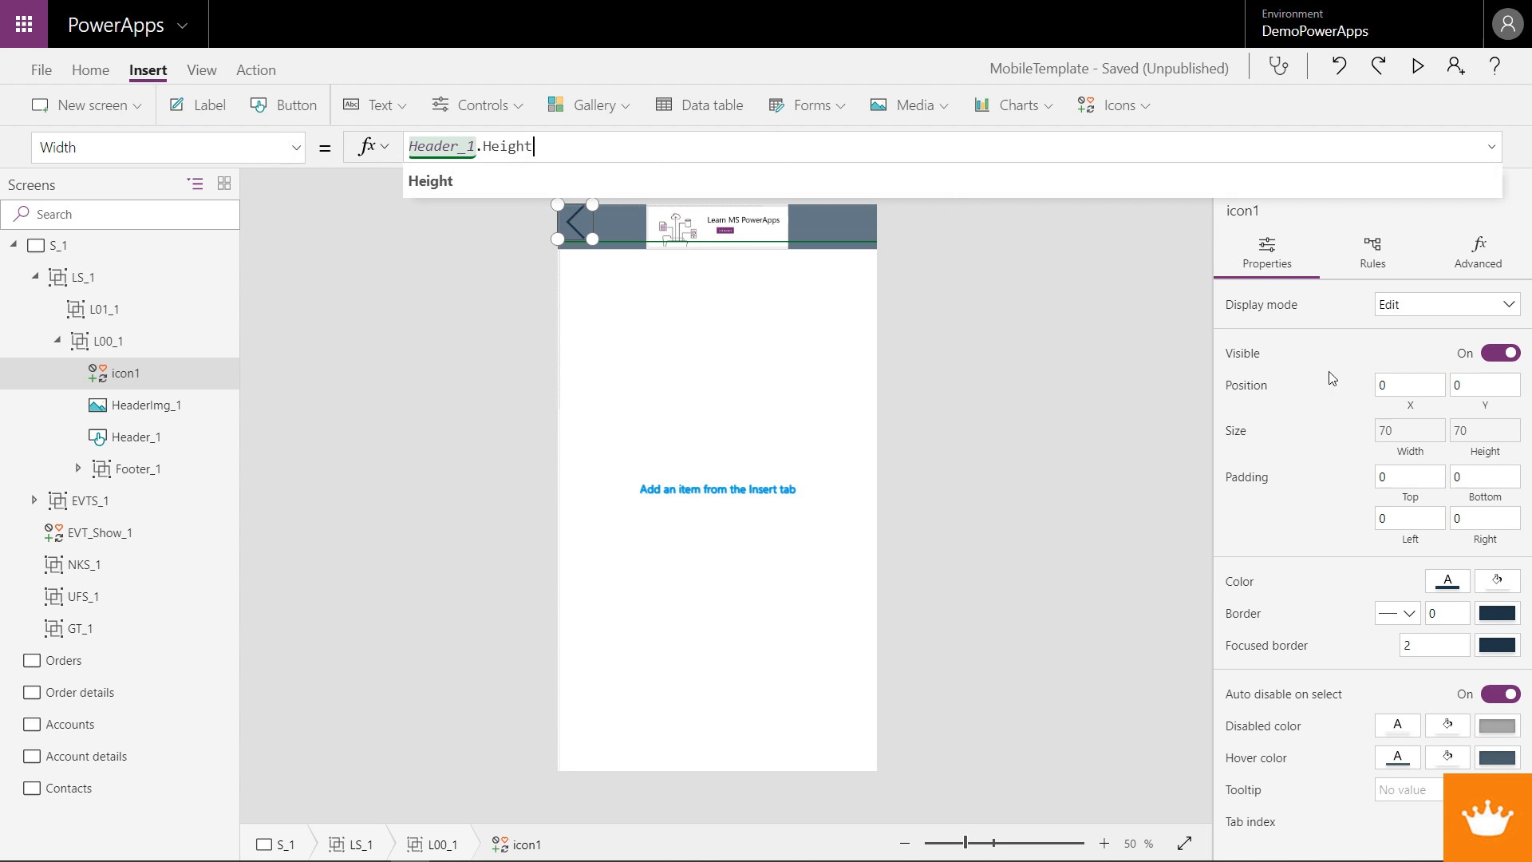
- Set the chevron icon's top, bottom, left and right padding to 15
click(1381, 476)
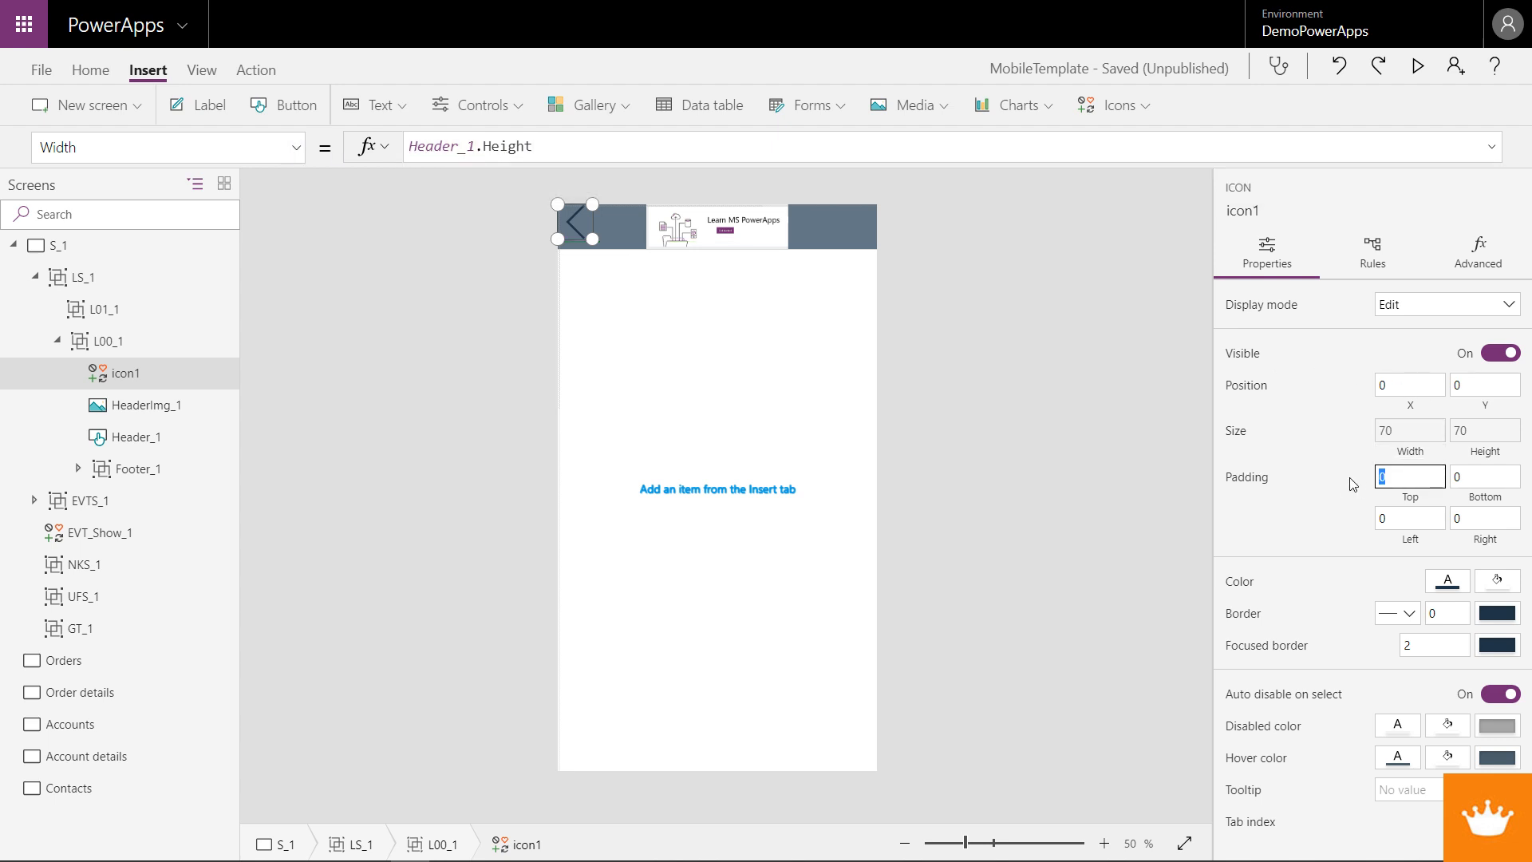
key(Tab)
text(15)
key(Tab)
text(15)
key(Tab)
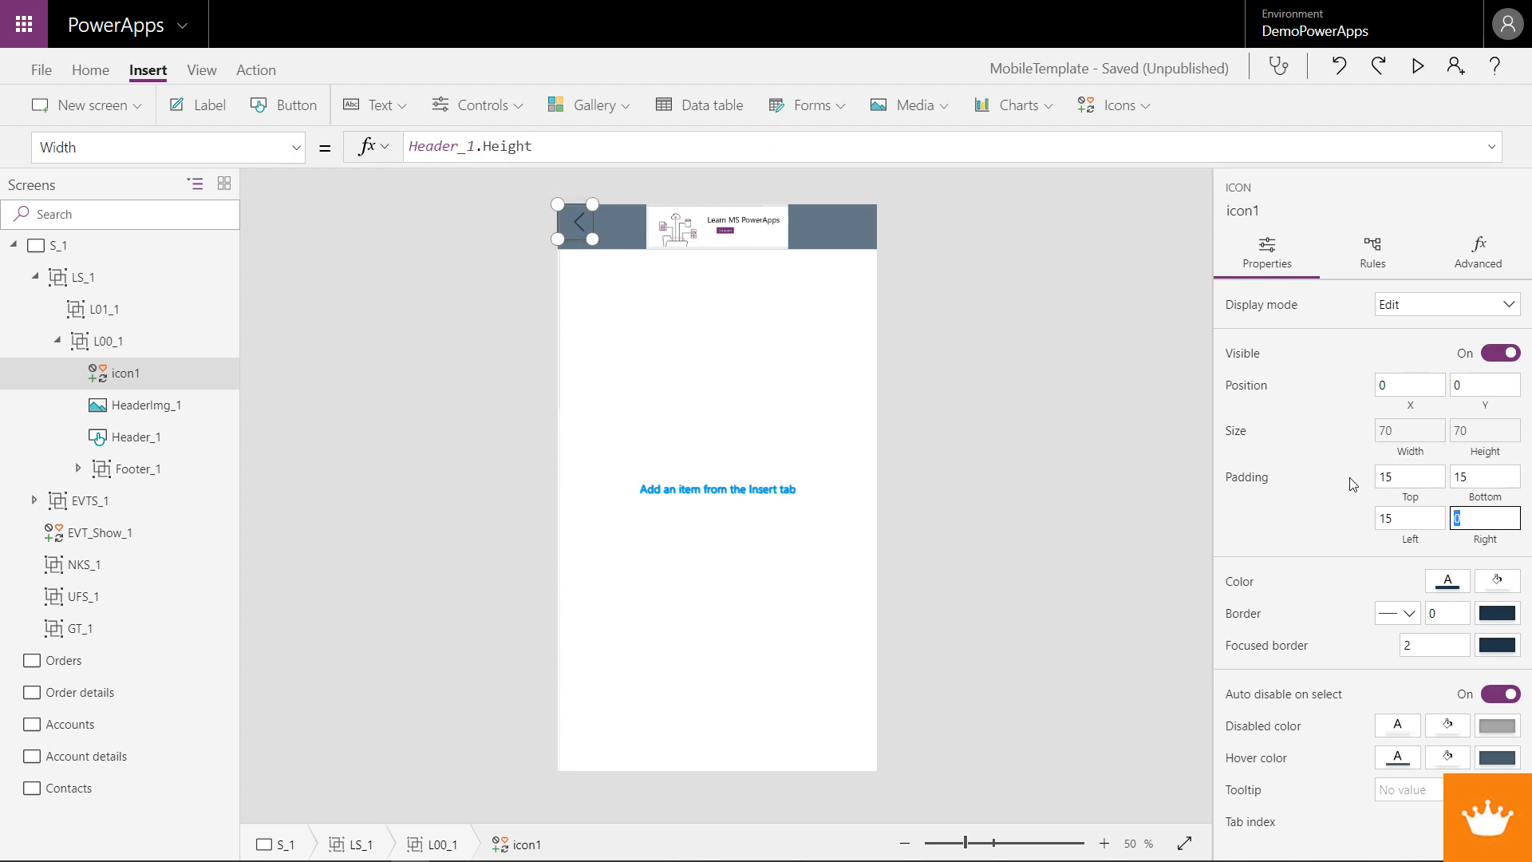
text(15)
key(Tab)
- Set the chevron icon's Color property to the formula Header_1.Color
click(295, 147)
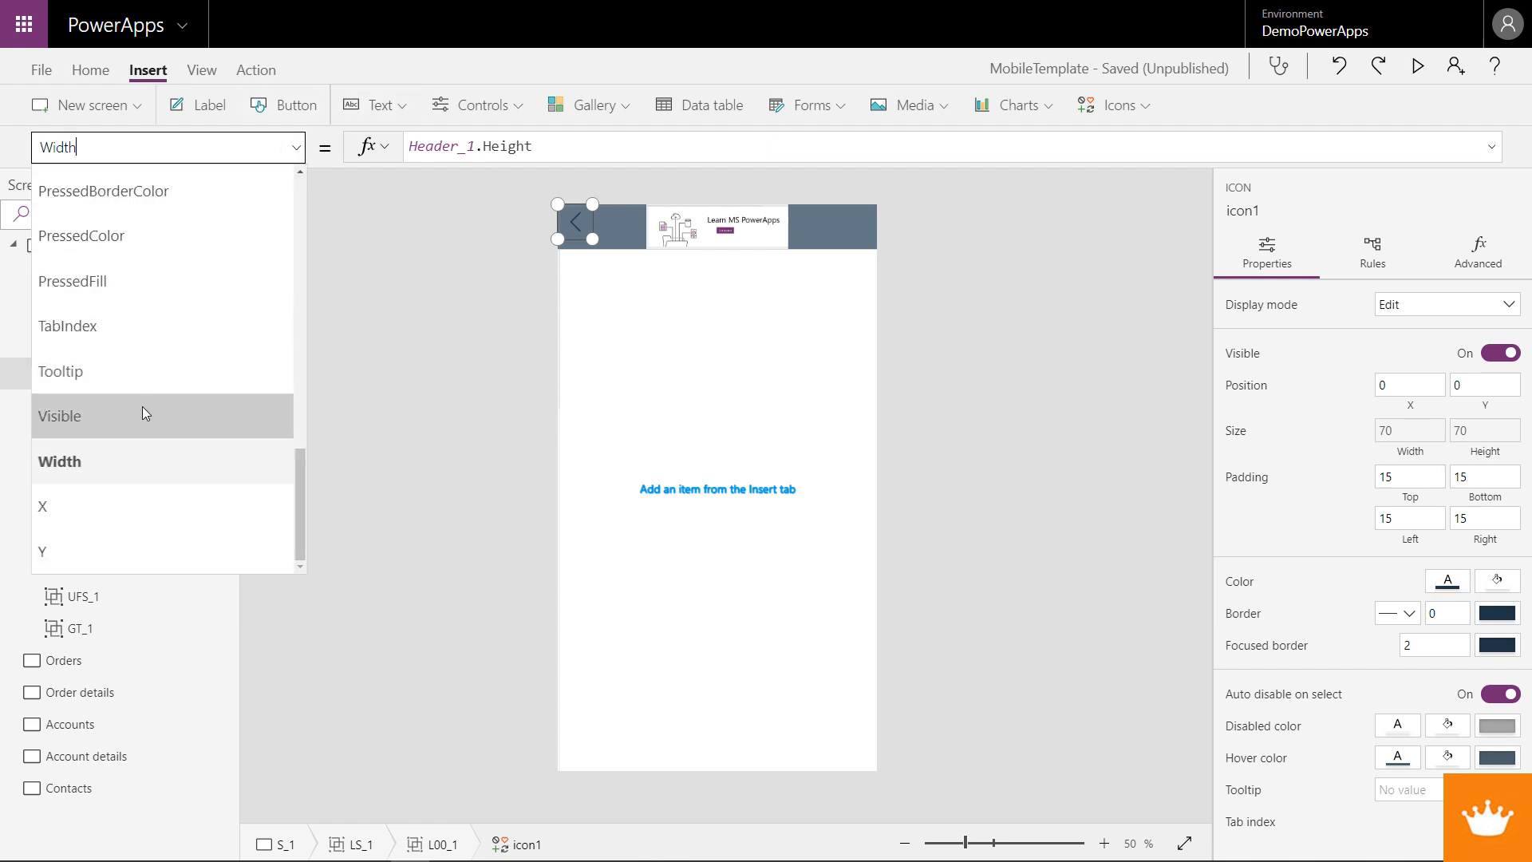
scroll(141, 402, up, 3)
scroll(134, 376, up, 8)
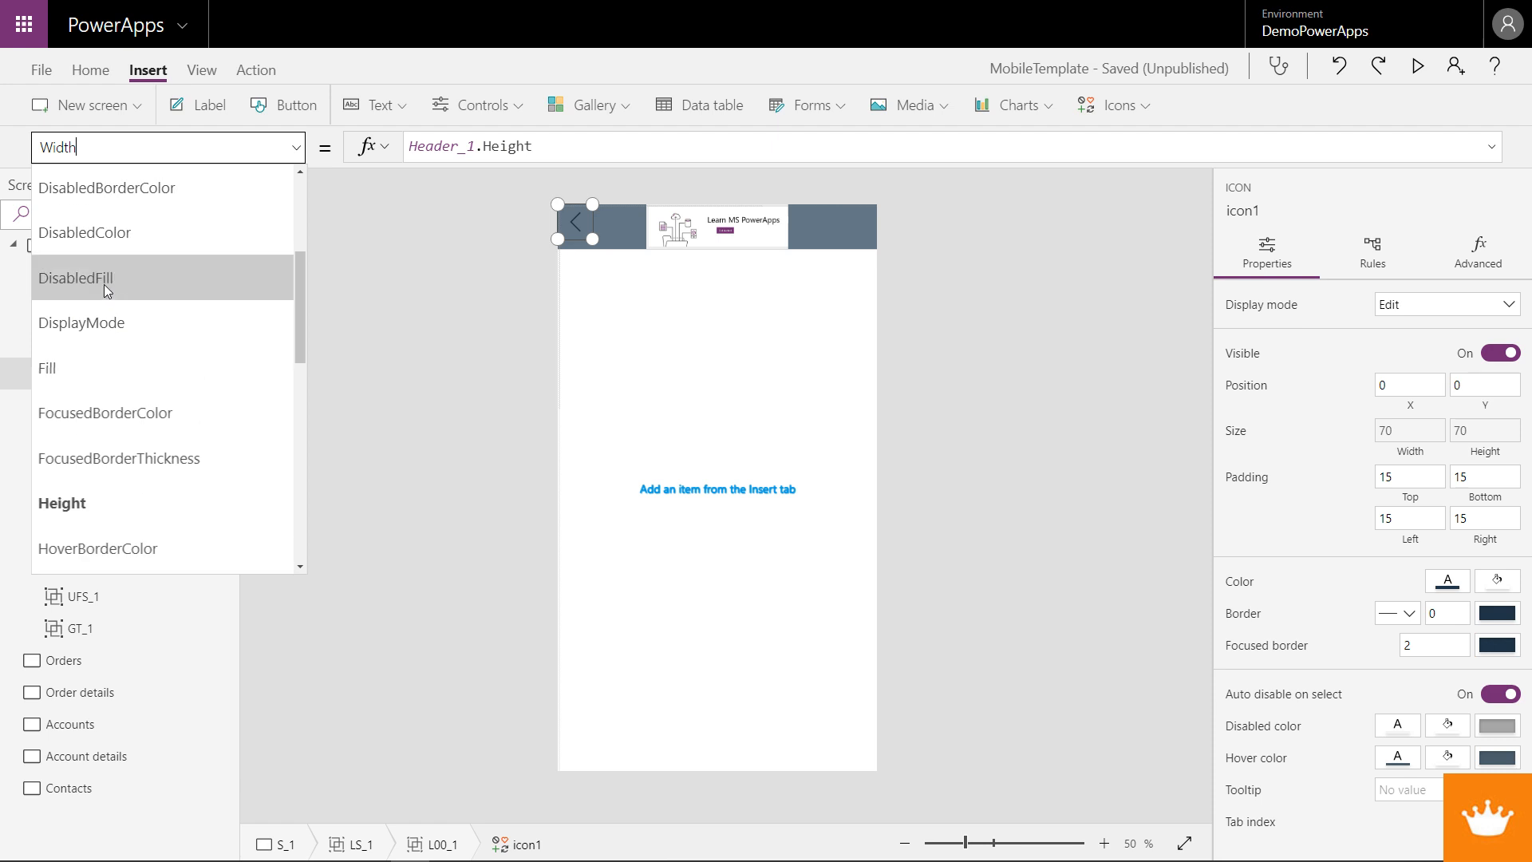
click(88, 382)
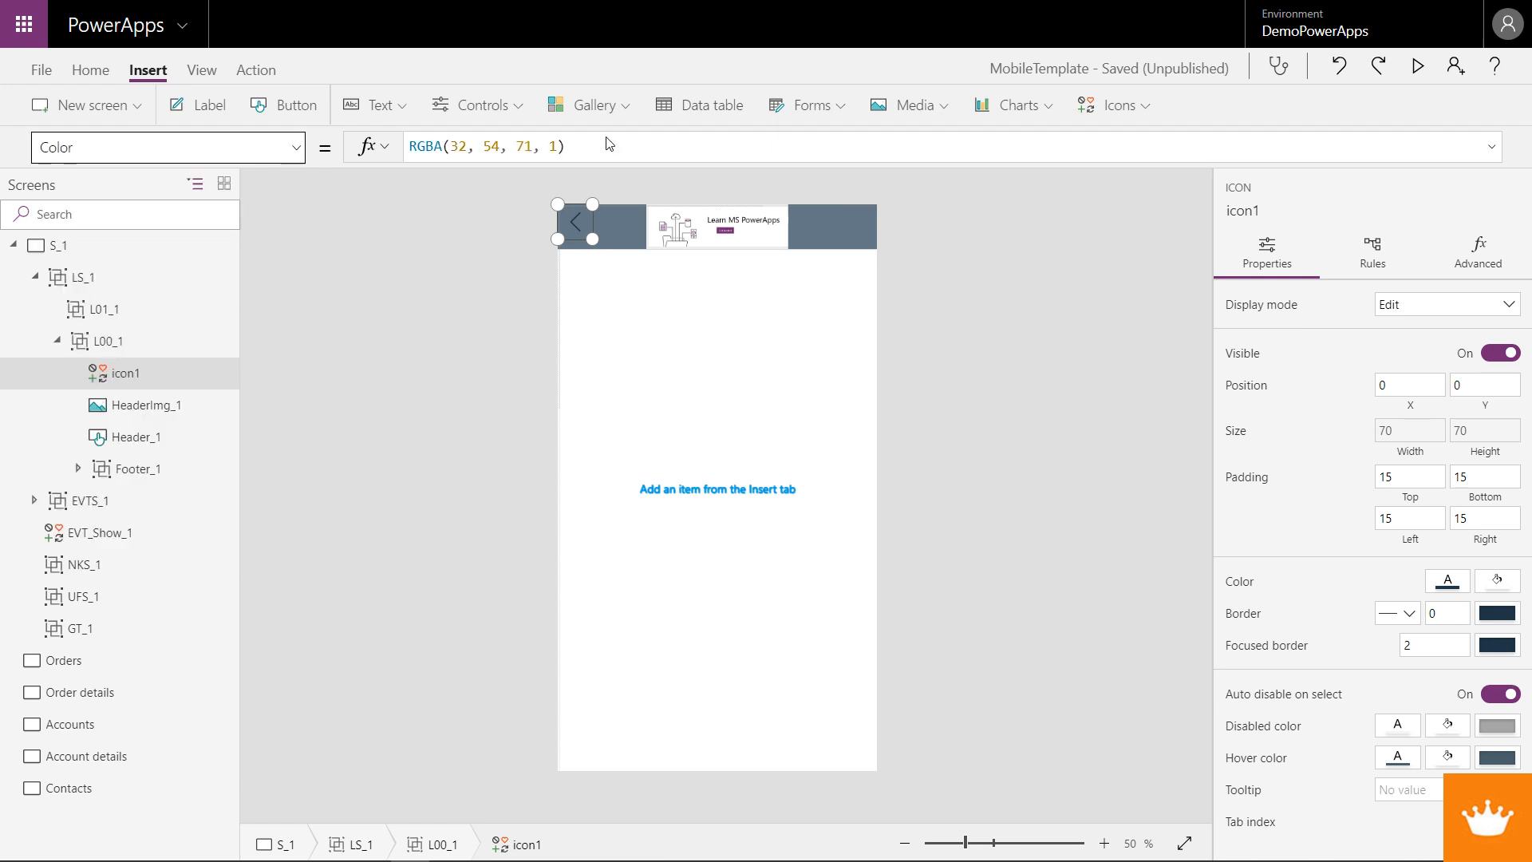
click(582, 146)
drag(583, 146, 401, 151)
text(He)
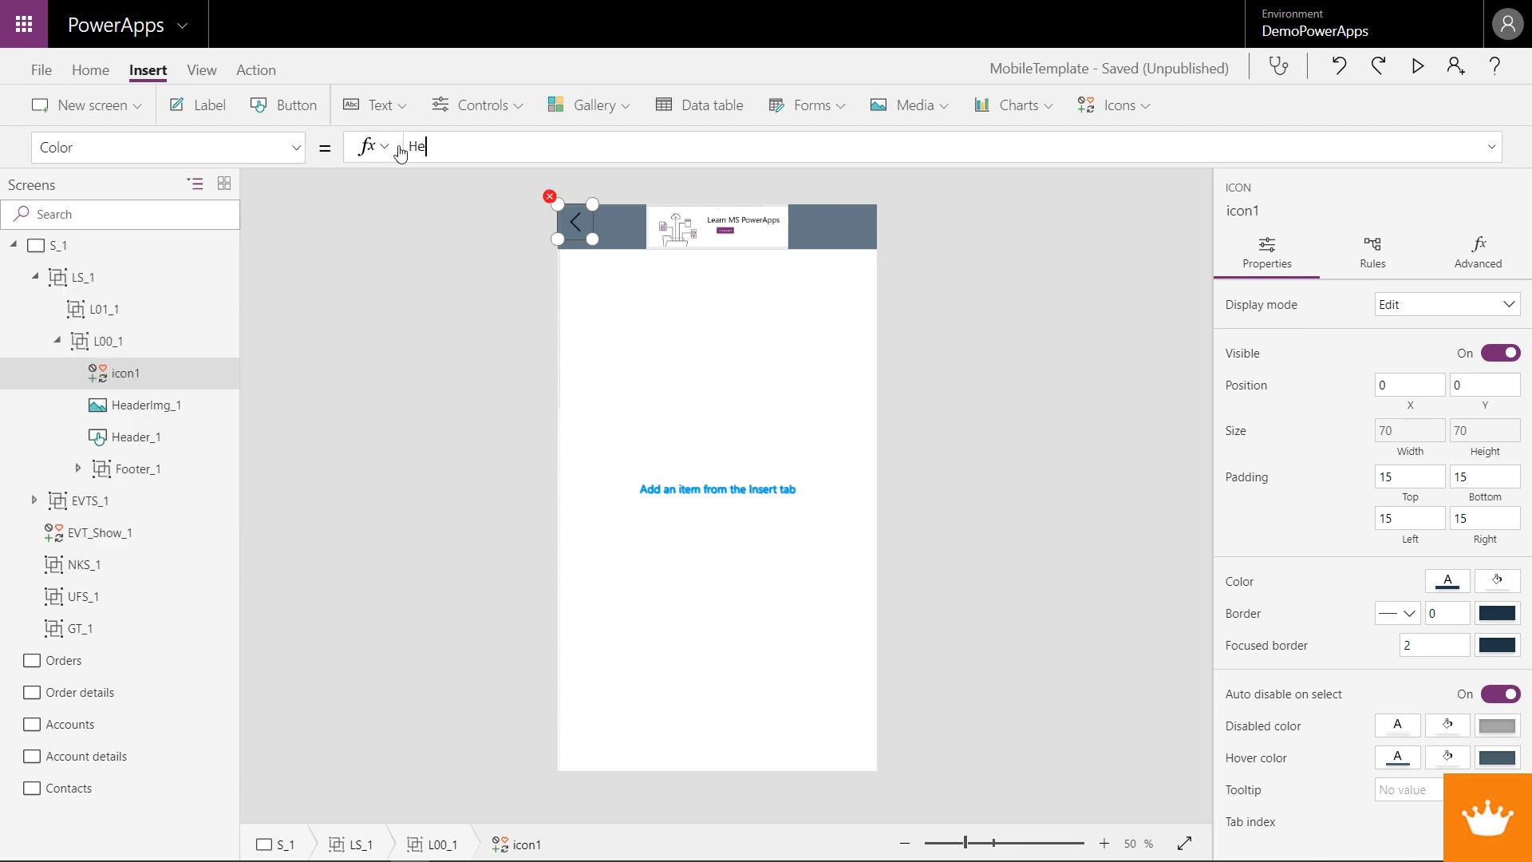
text(ader_1.Color)
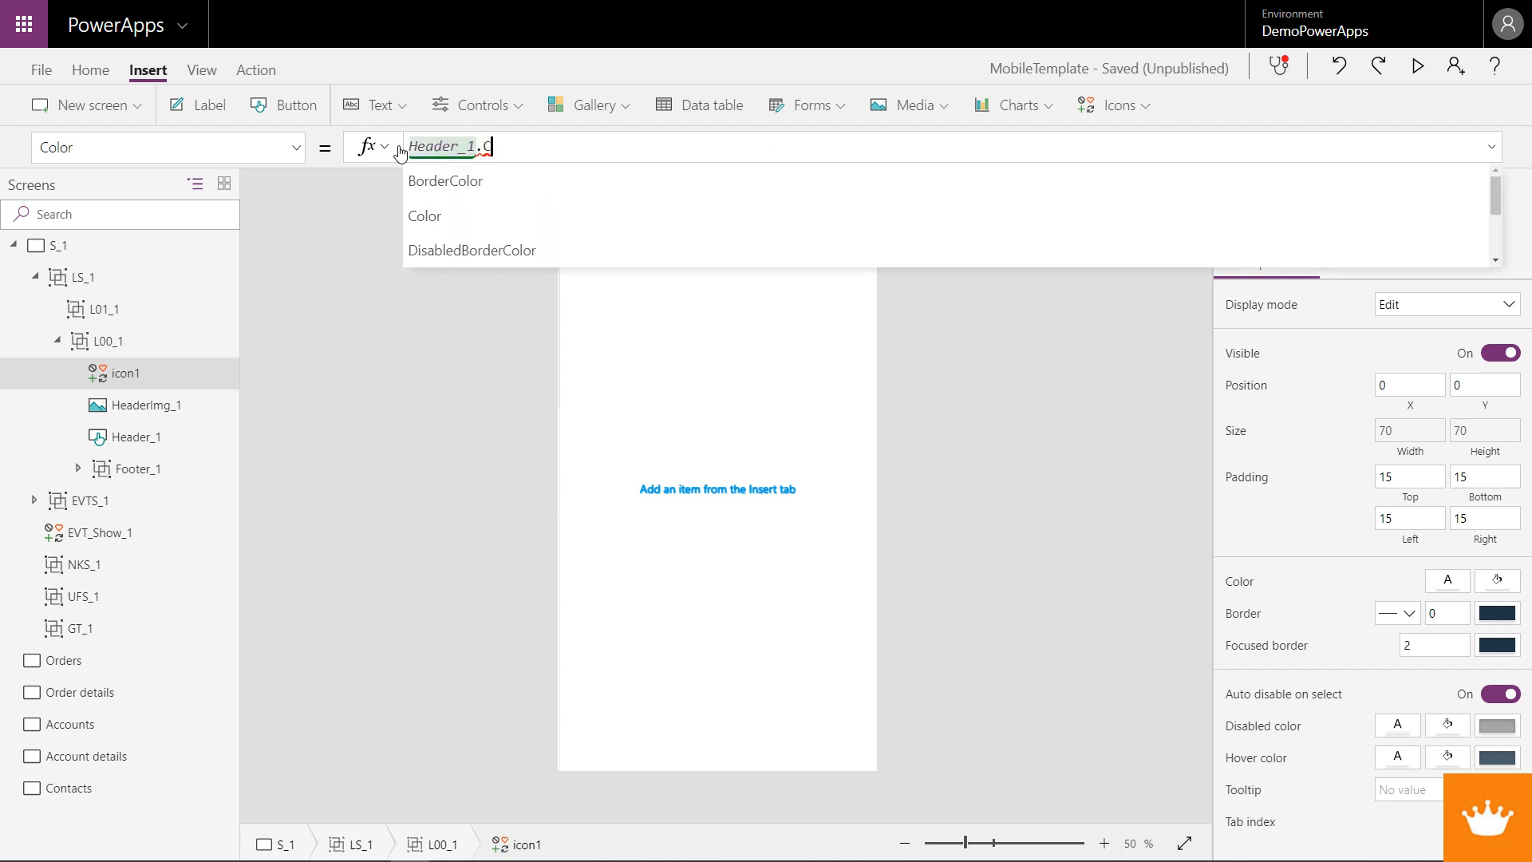
click(687, 342)
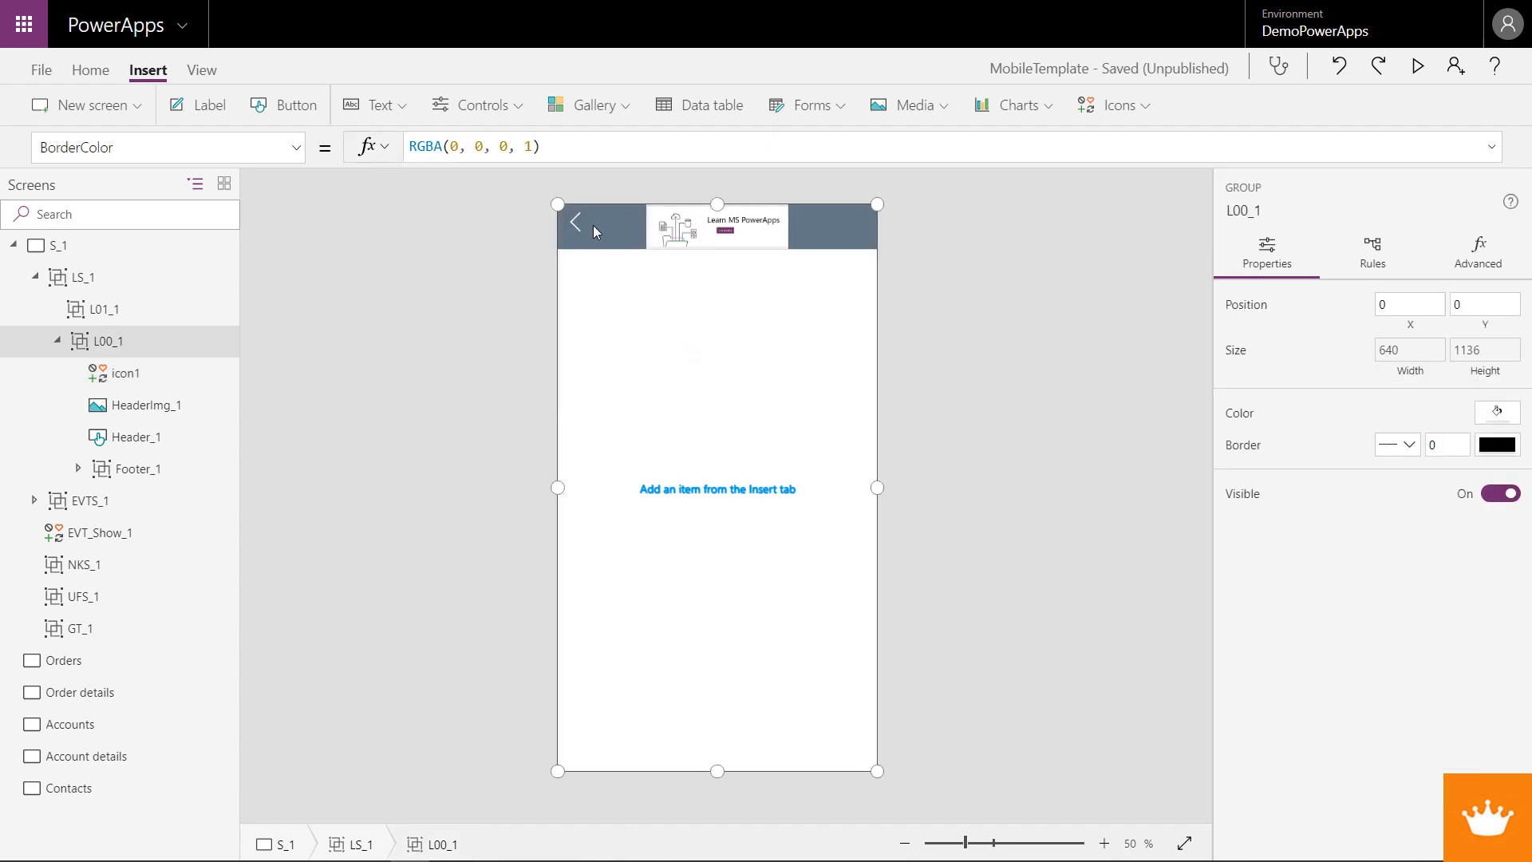
- Try the Dark Yellow and Dark Blue themes on the app, and return to the Light theme
click(110, 75)
click(251, 116)
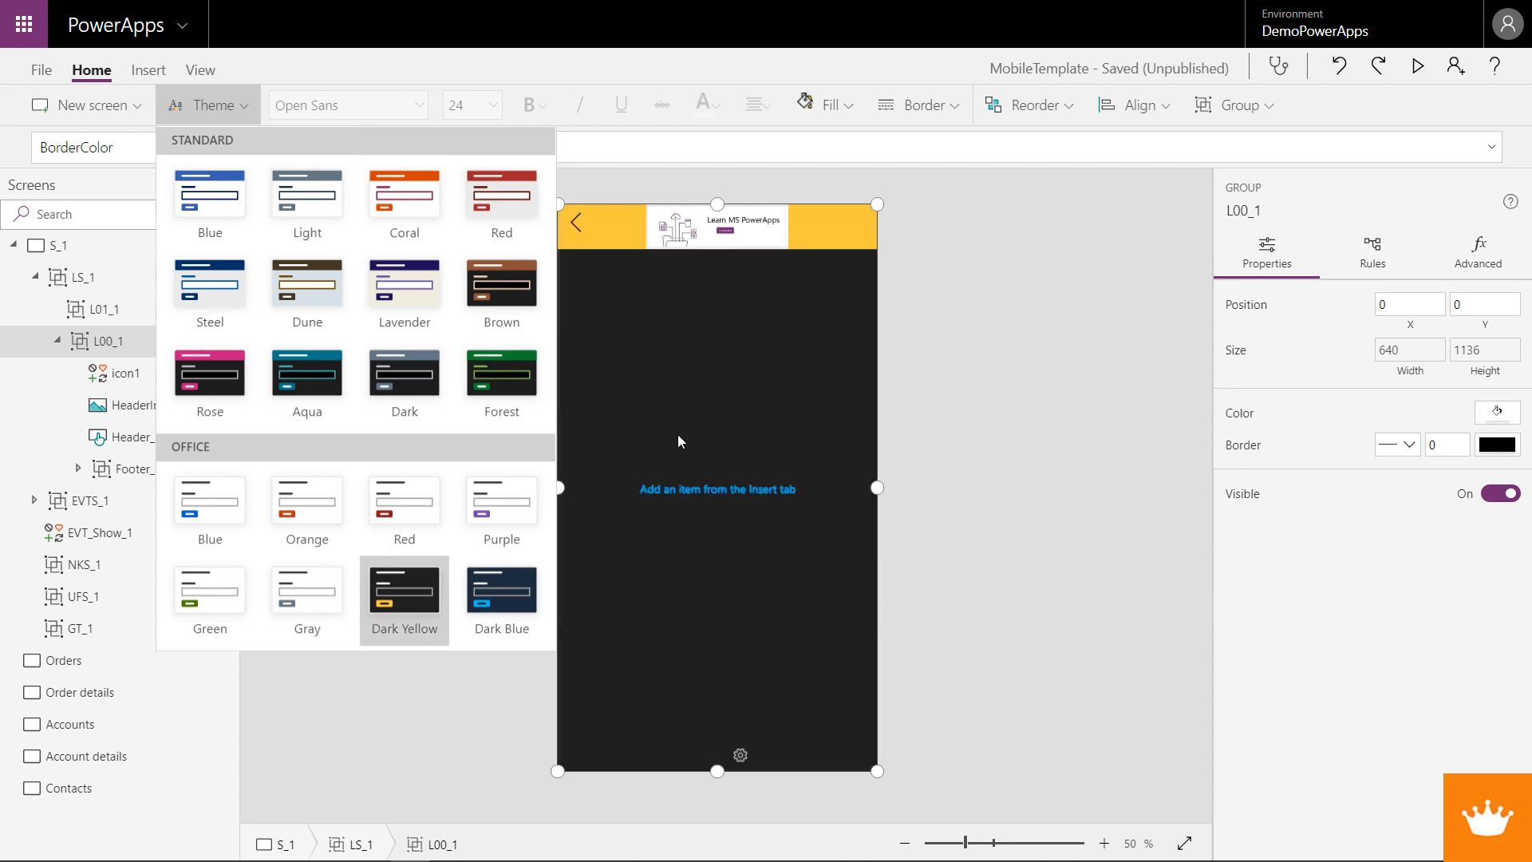
click(505, 638)
click(319, 223)
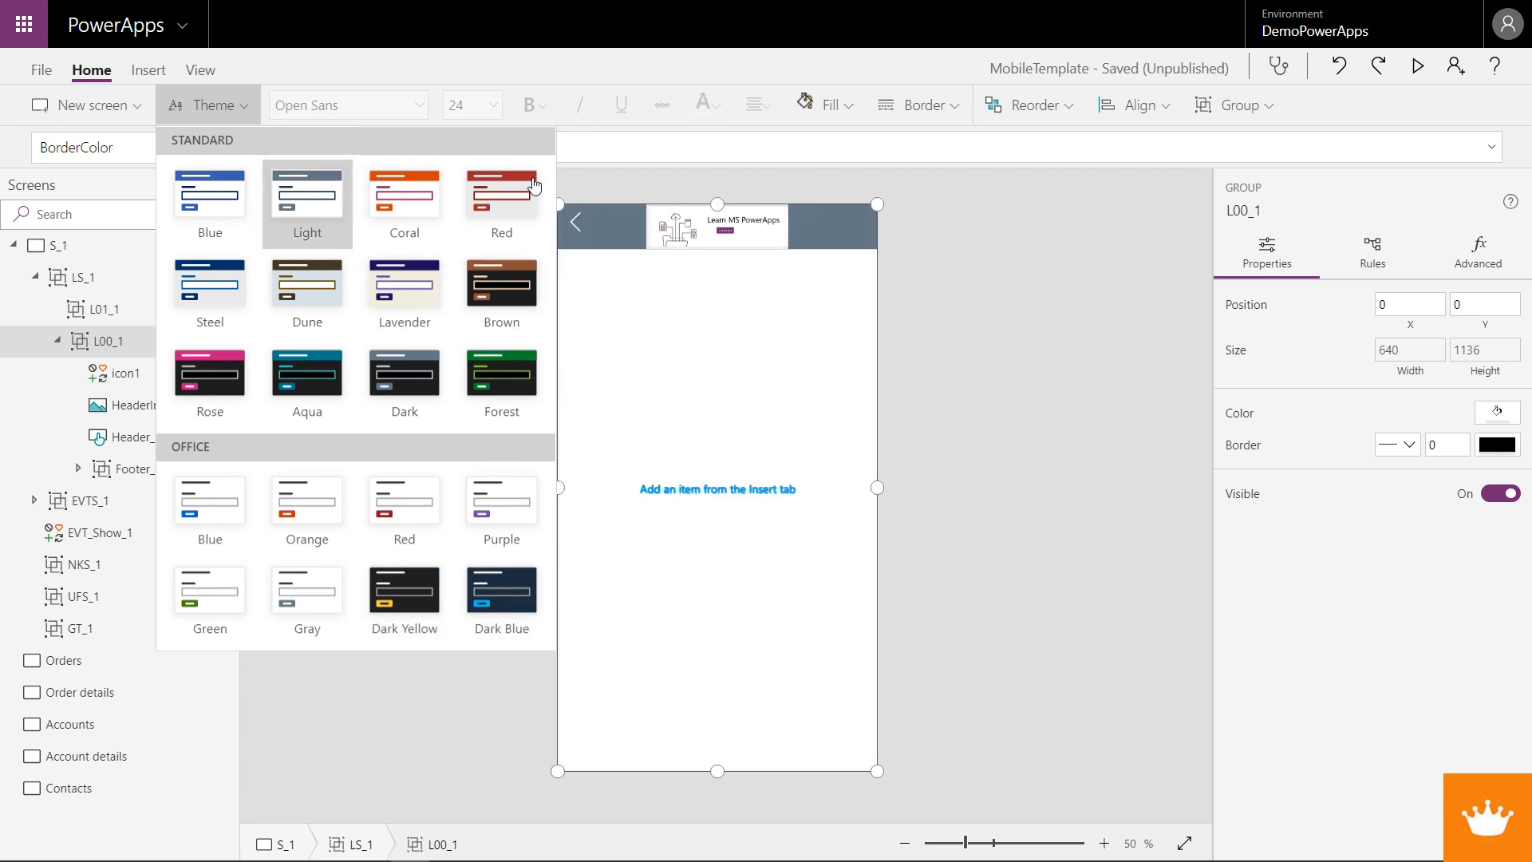
click(200, 108)
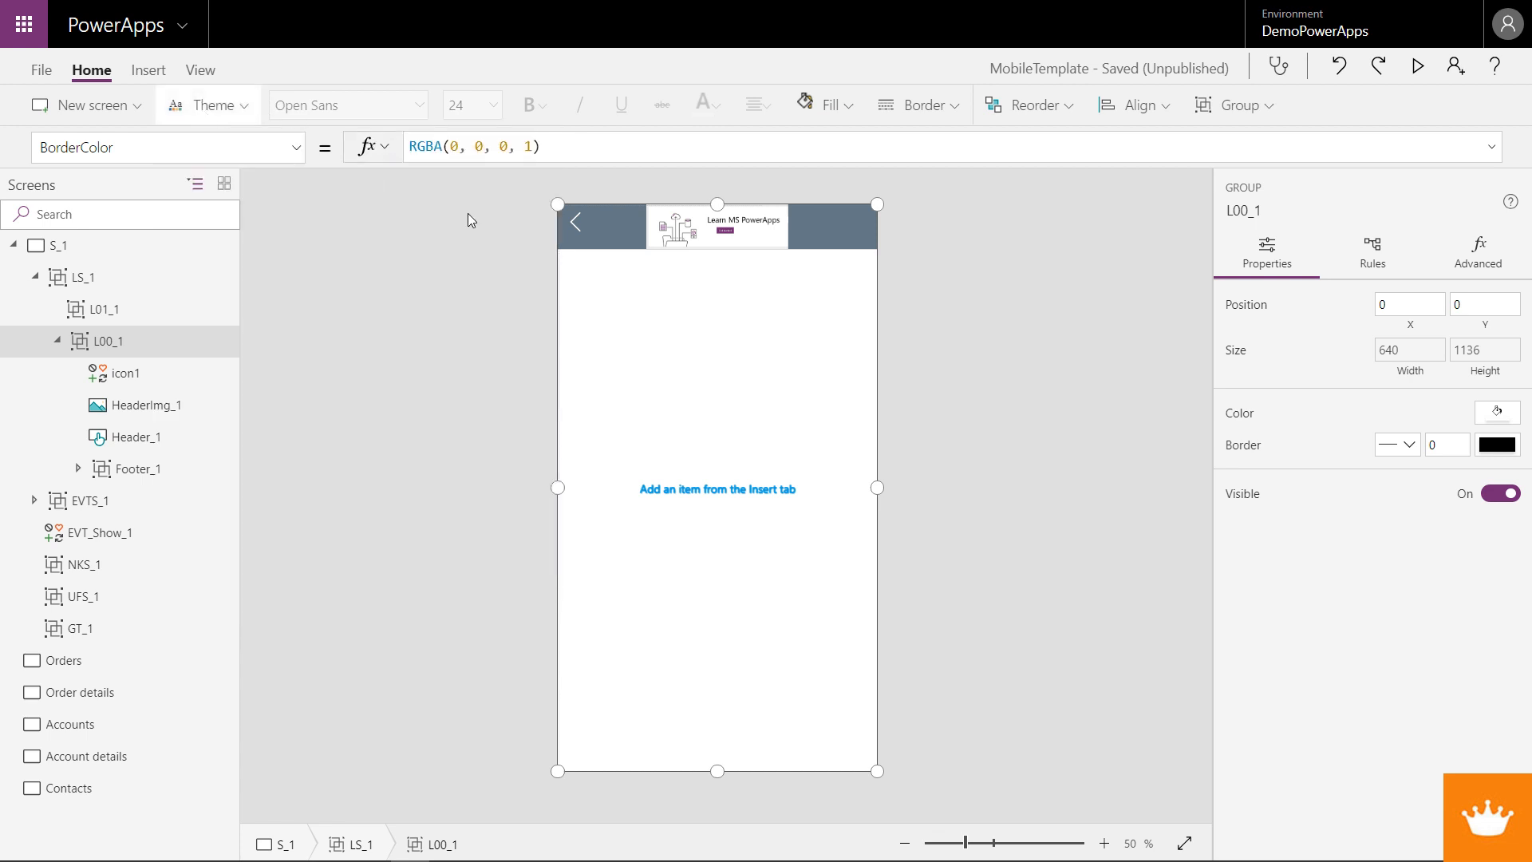
- Rename the chevron icon icon1 as Return_1
right_click(116, 379)
click(170, 496)
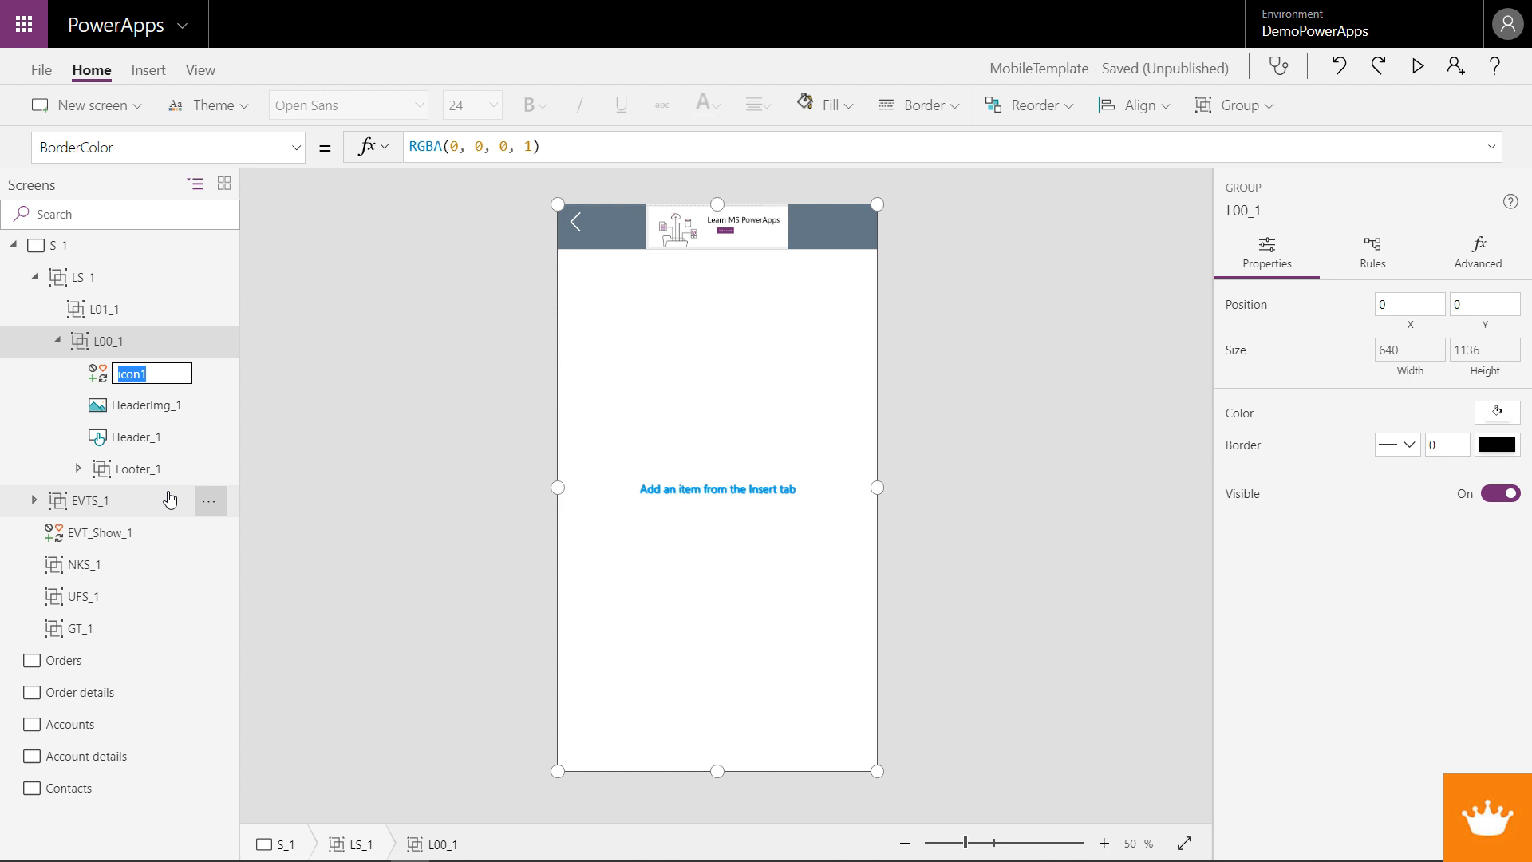
text(Return_1)
key(Return)
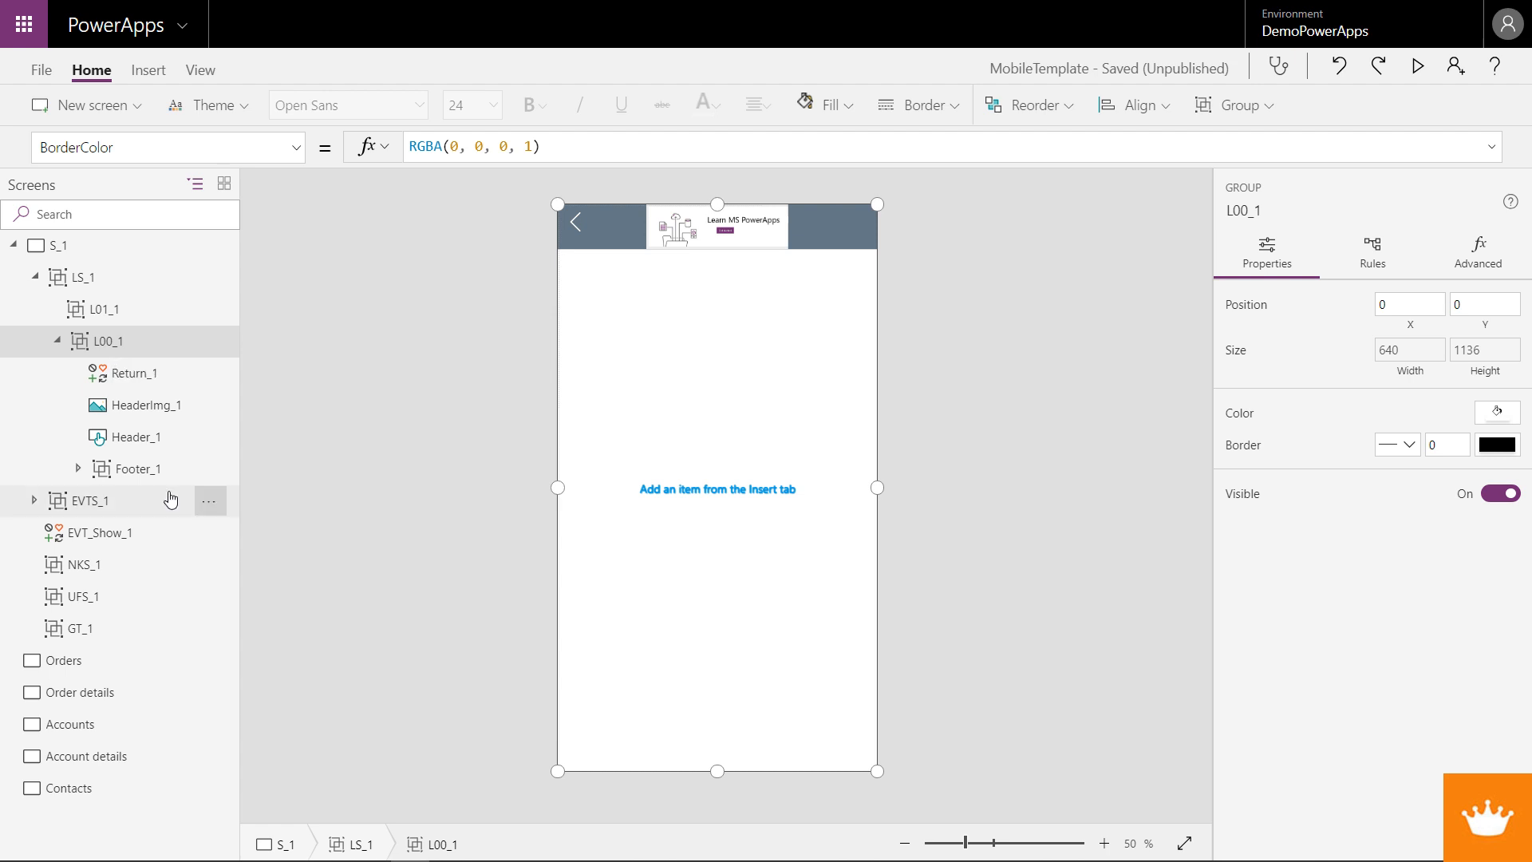
- Set the Footer_1 group's Y property to the formula Parent.Height - Footer_1.Height
click(112, 468)
click(290, 152)
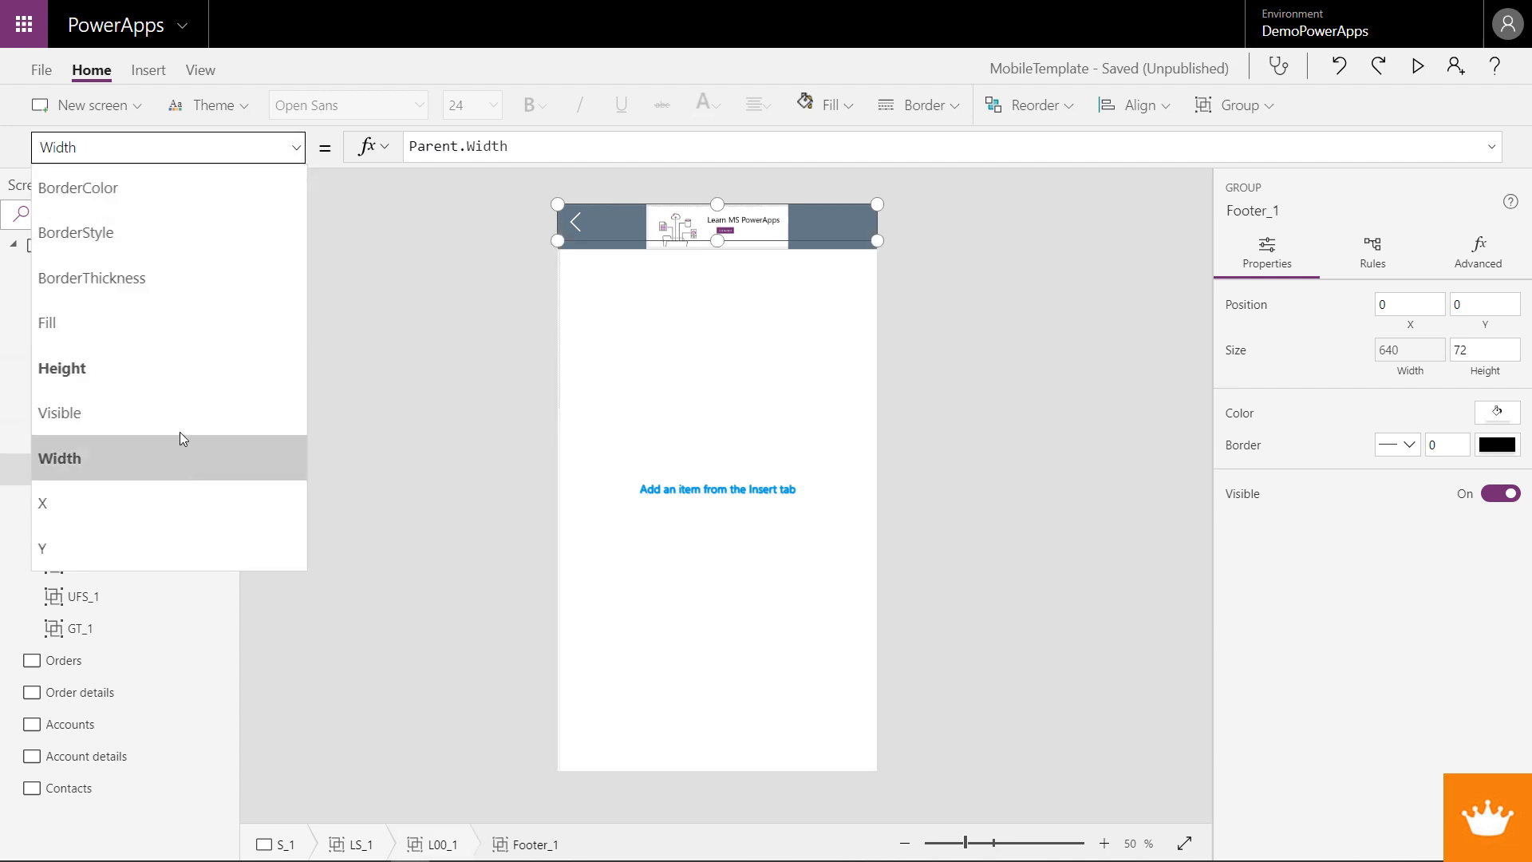
click(144, 546)
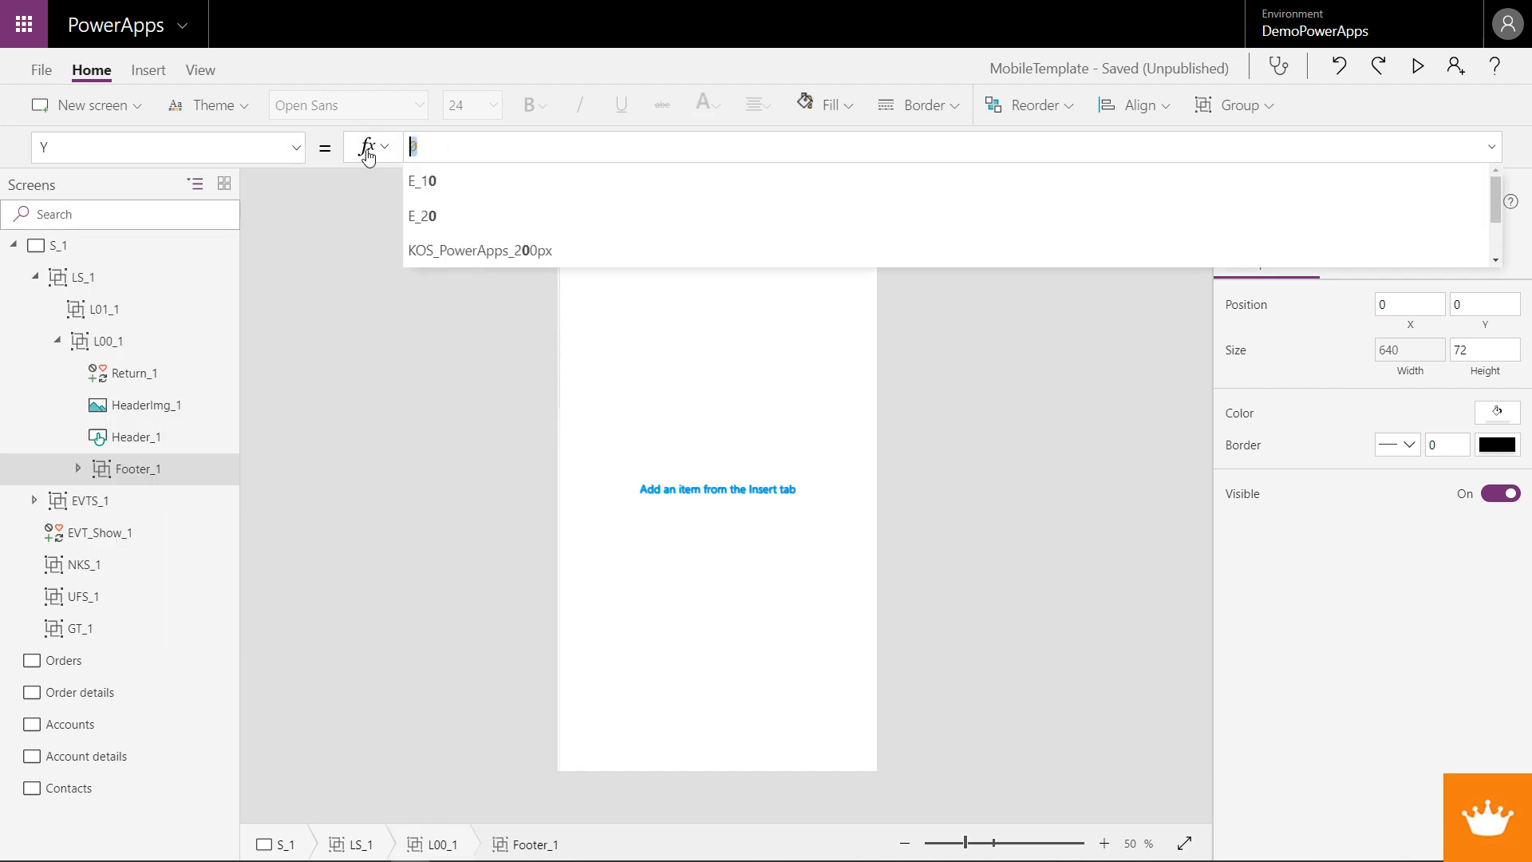
text(Parent.H)
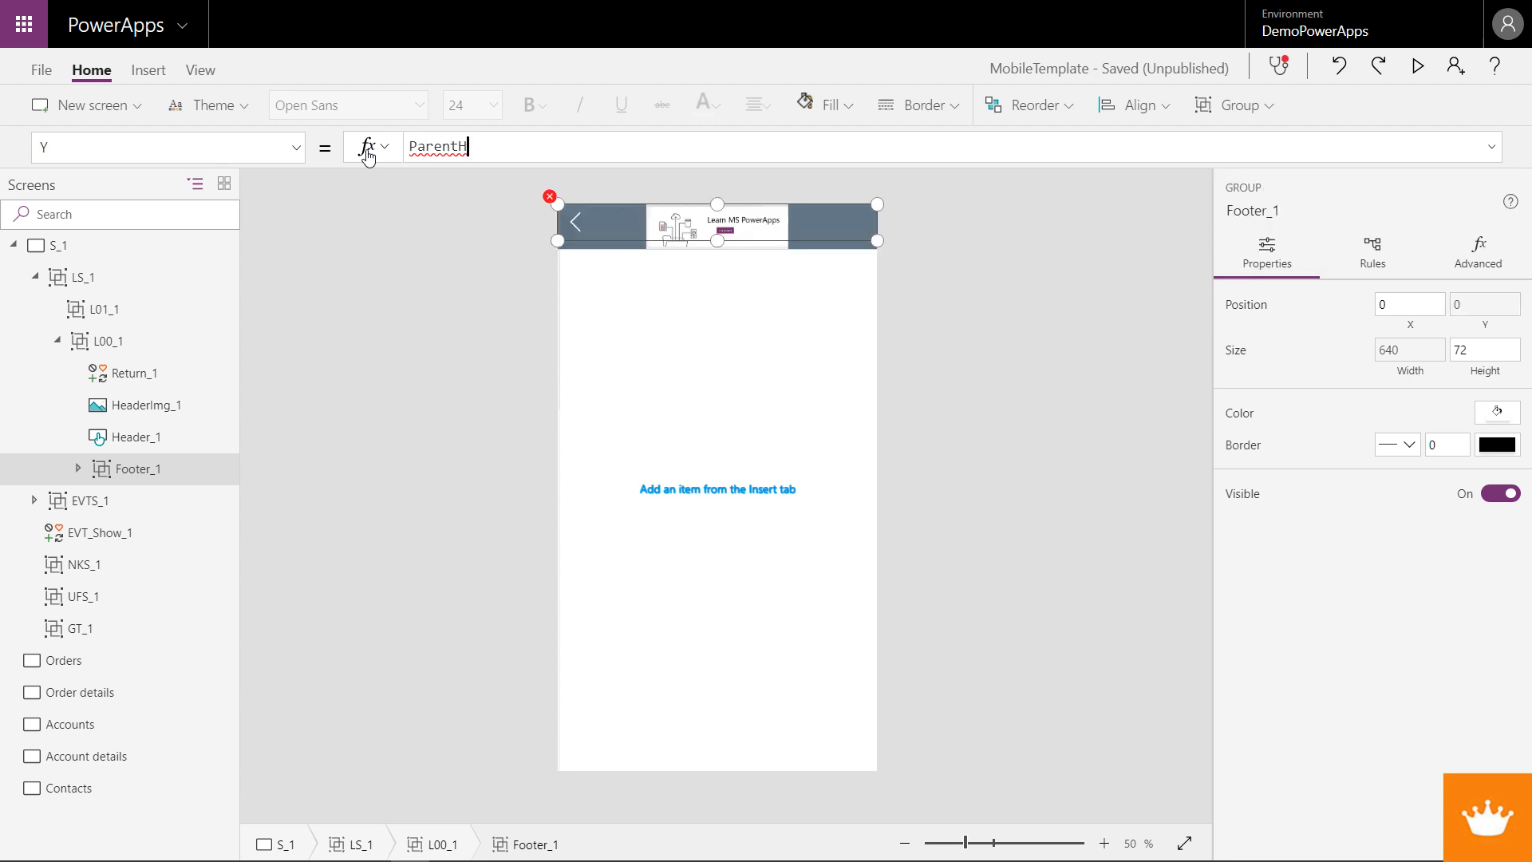
text(e)
key(BackSpace)
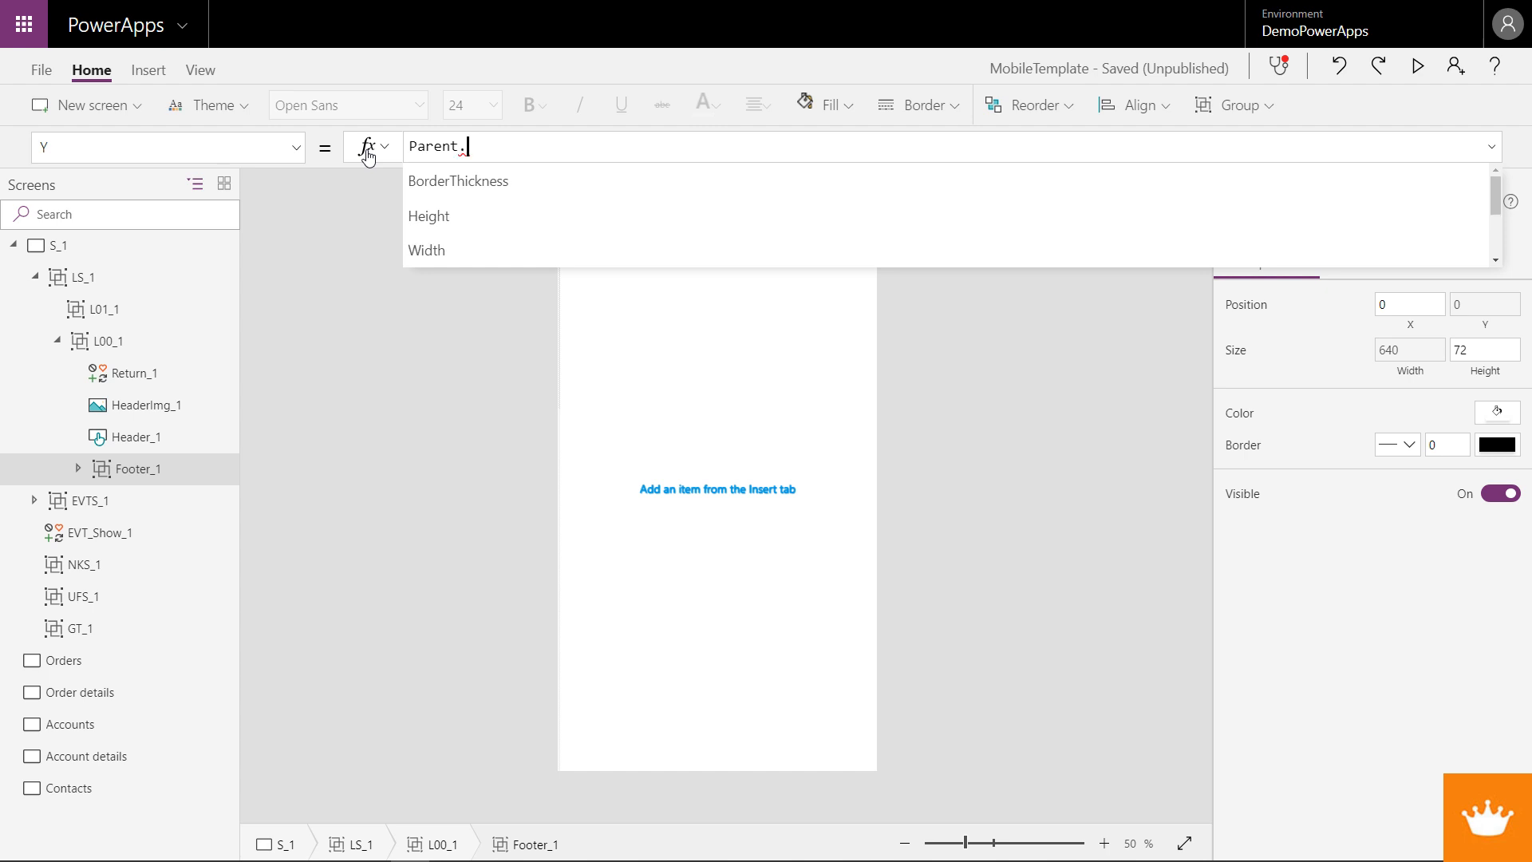
text(h)
key(Tab)
text(- )
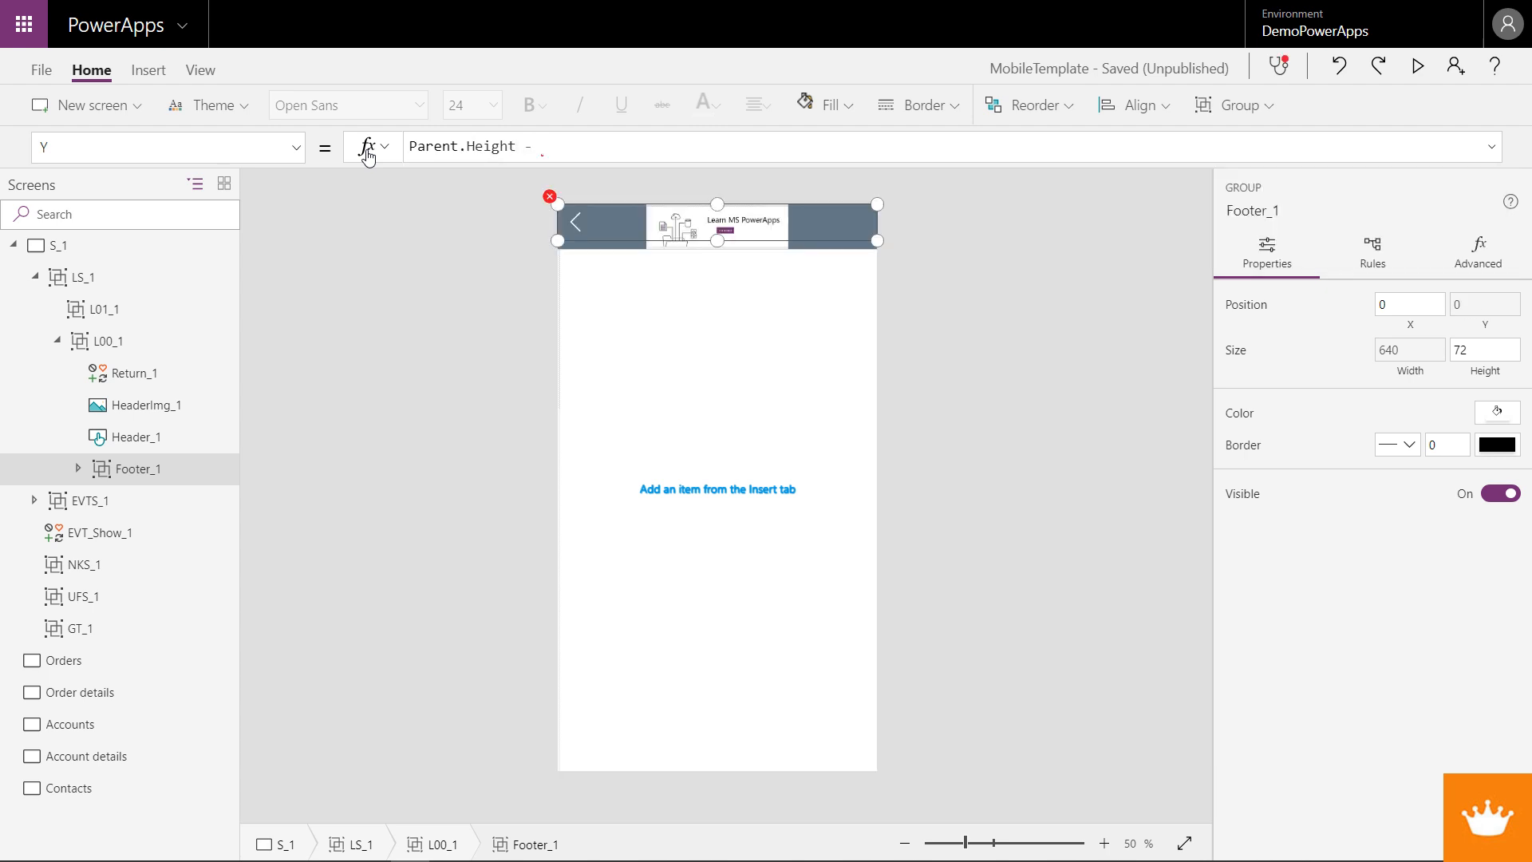
text(Footer)
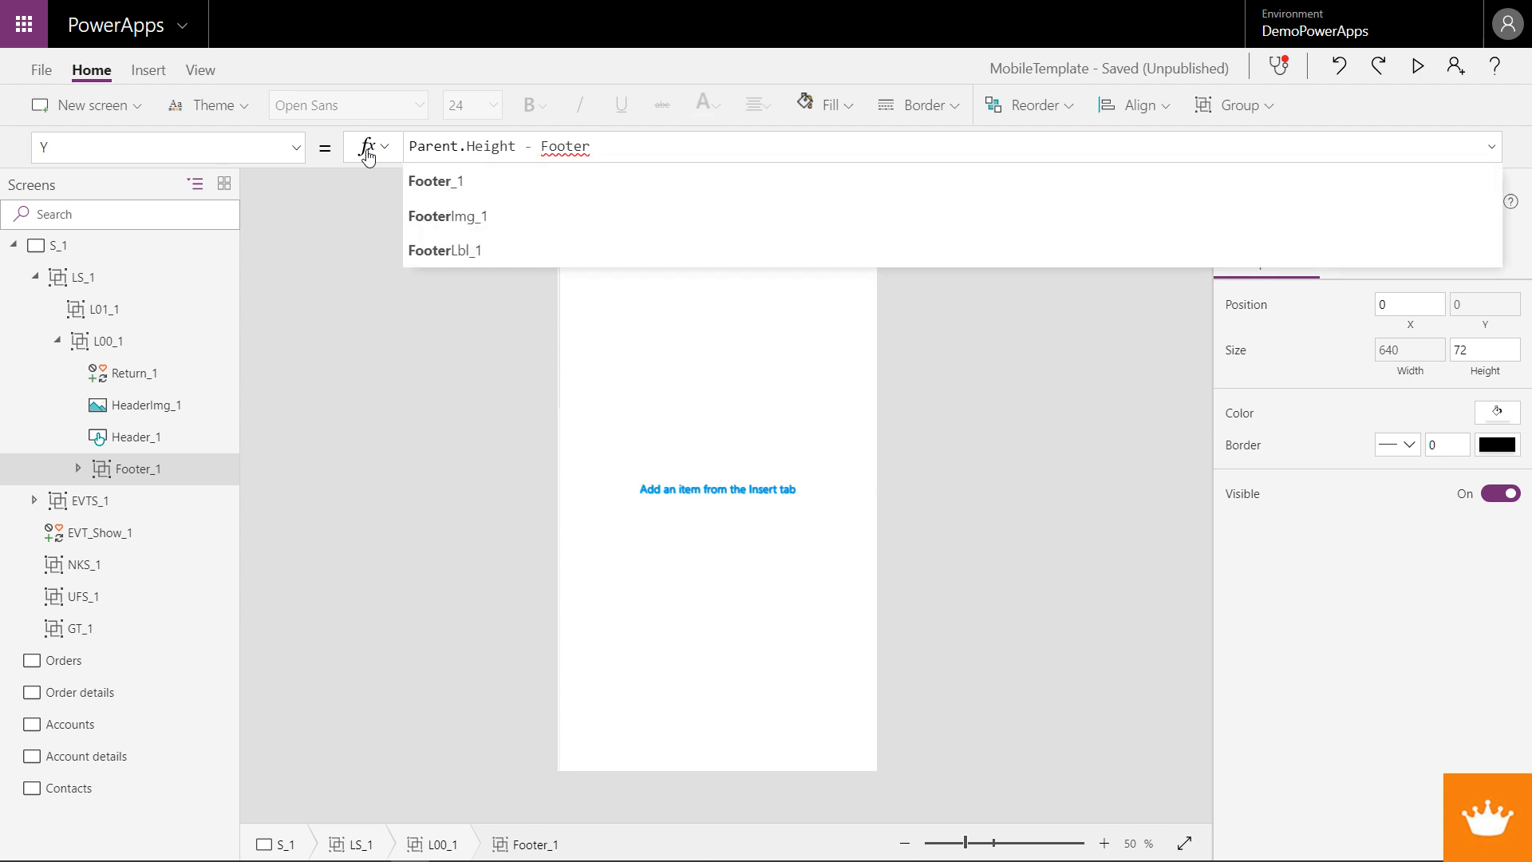
text(_1.Hei)
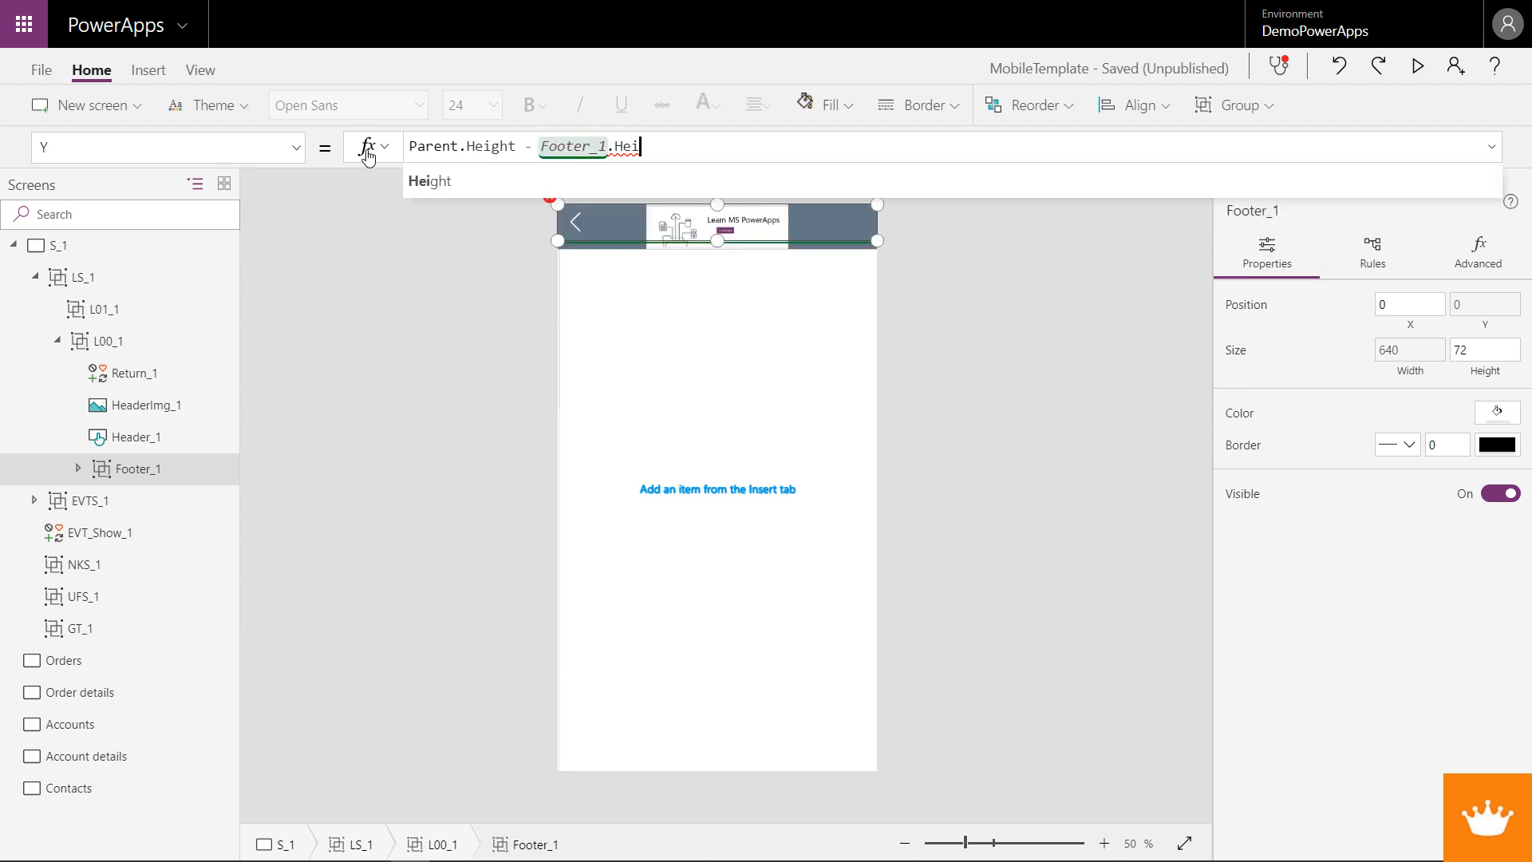
text(ght)
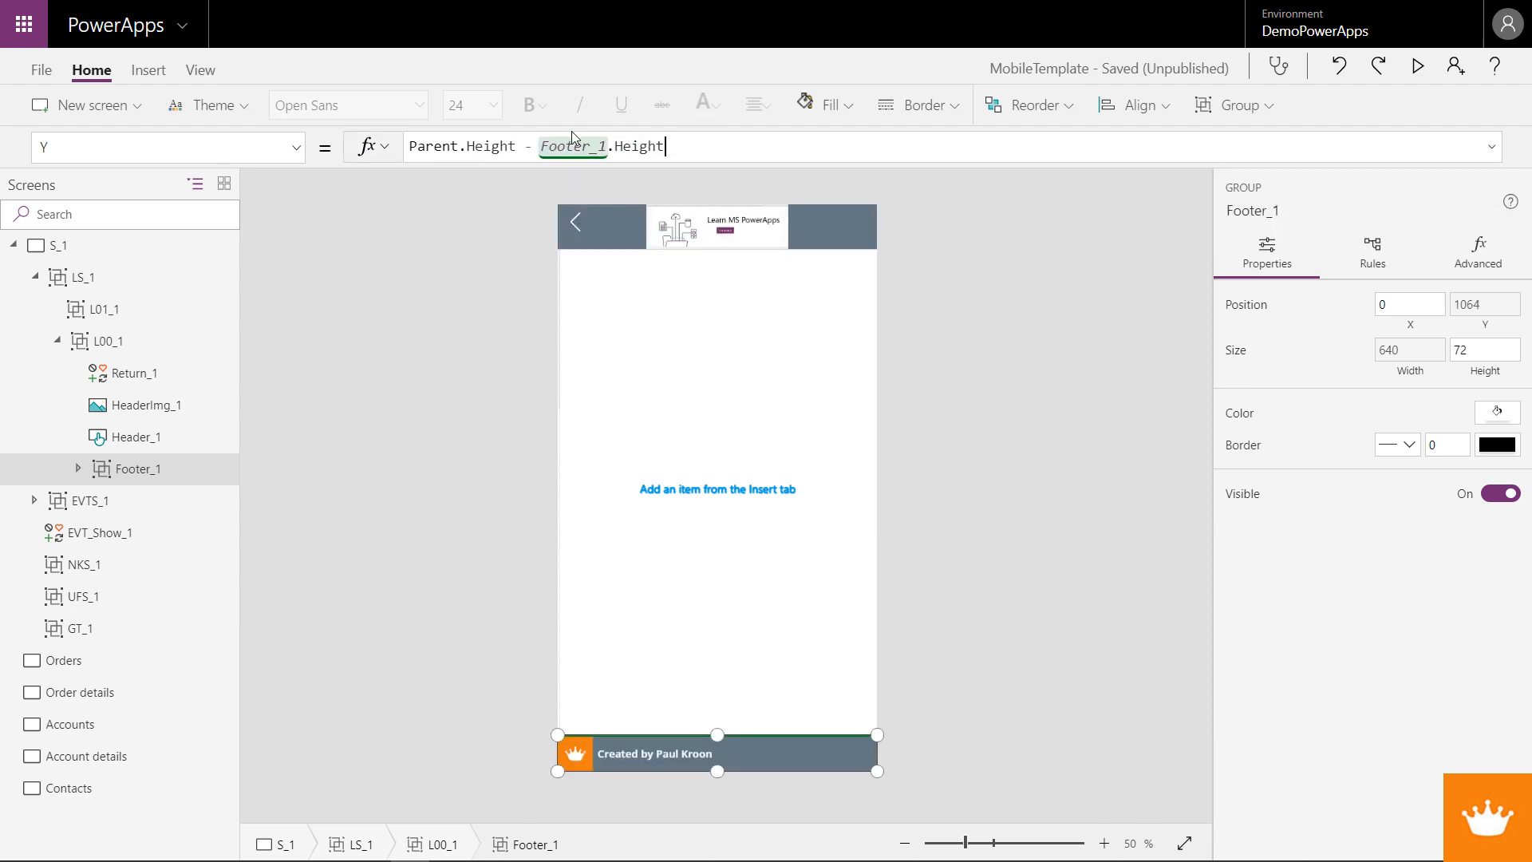
drag(543, 148, 608, 148)
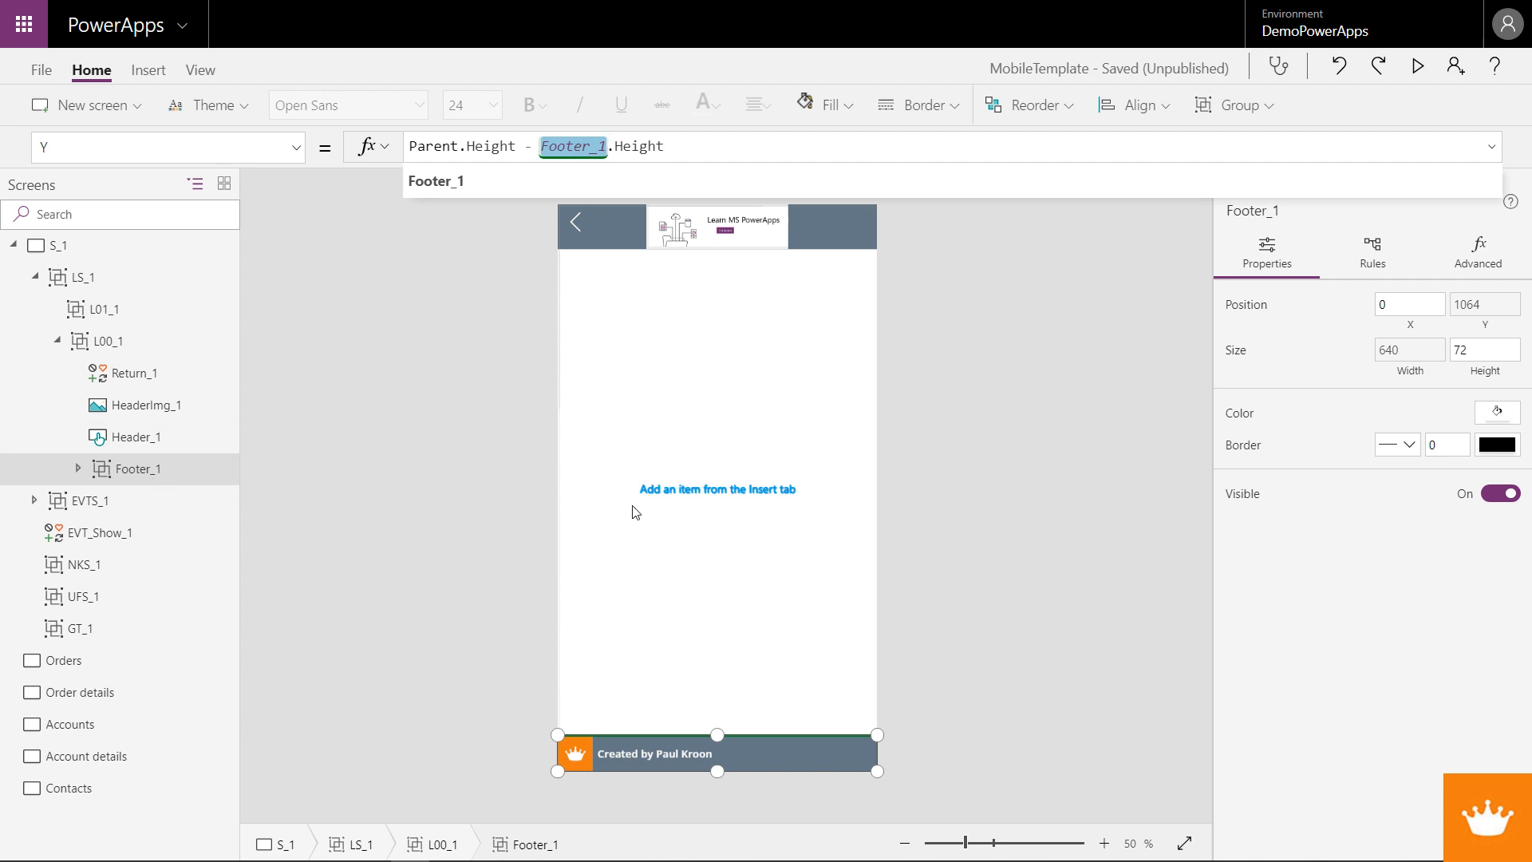
click(688, 329)
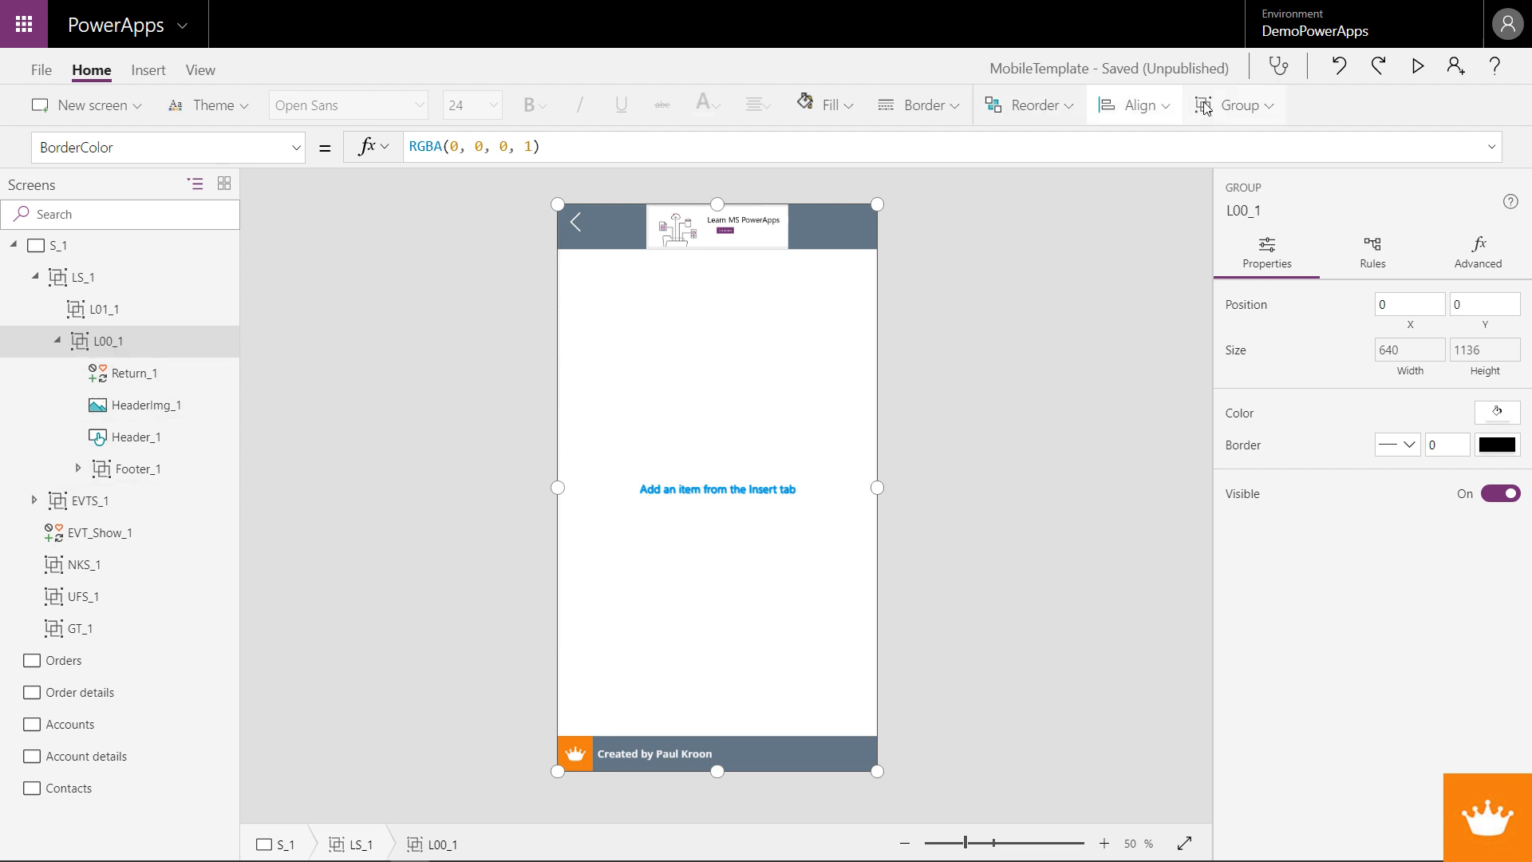
- Insert a Home icon into the L00_1 group
click(148, 70)
click(1115, 105)
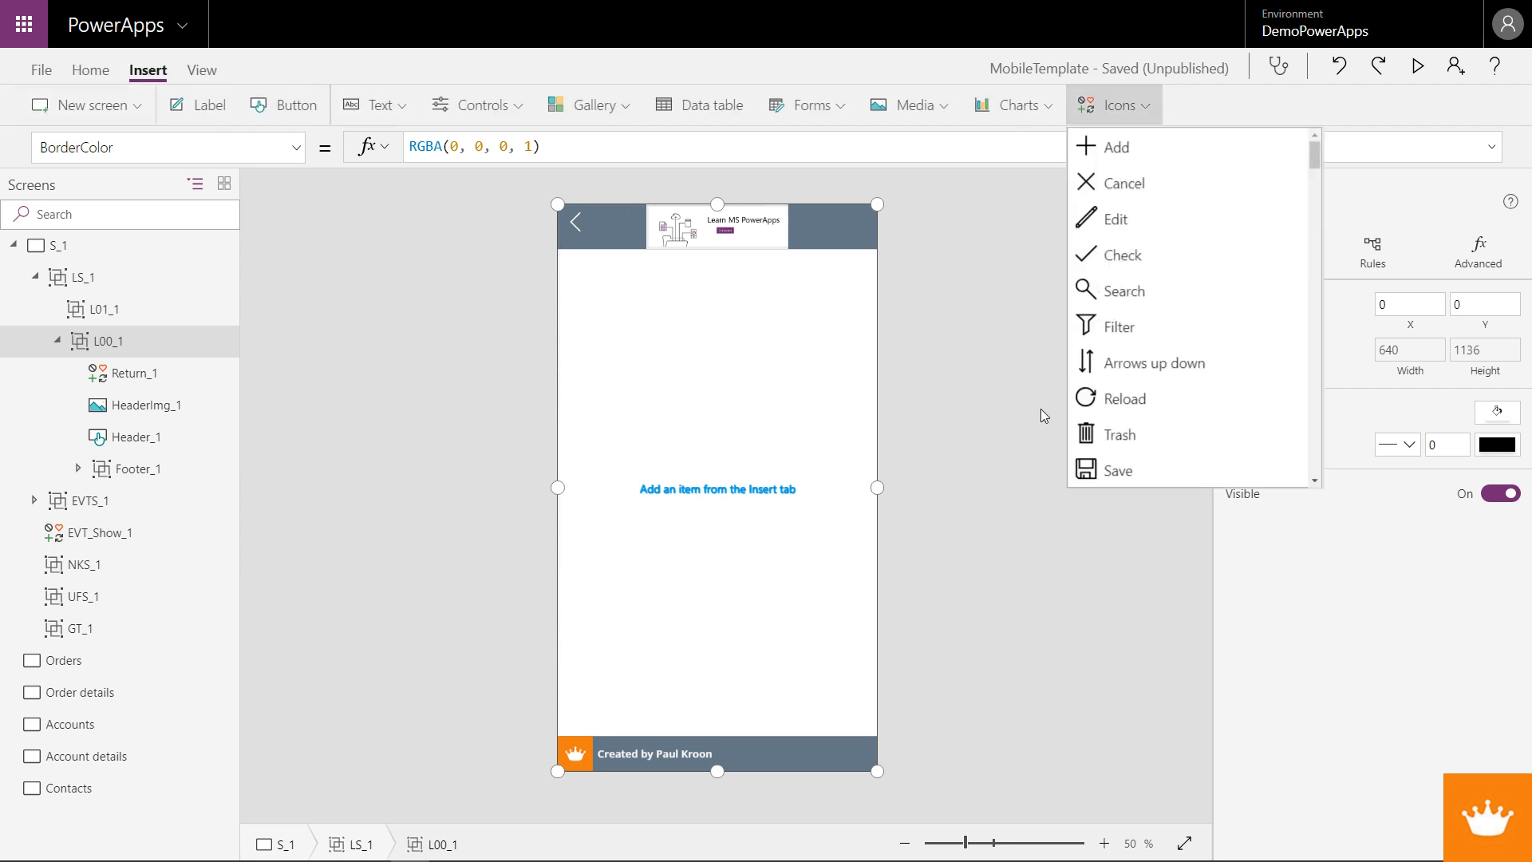
scroll(1125, 423, down, 8)
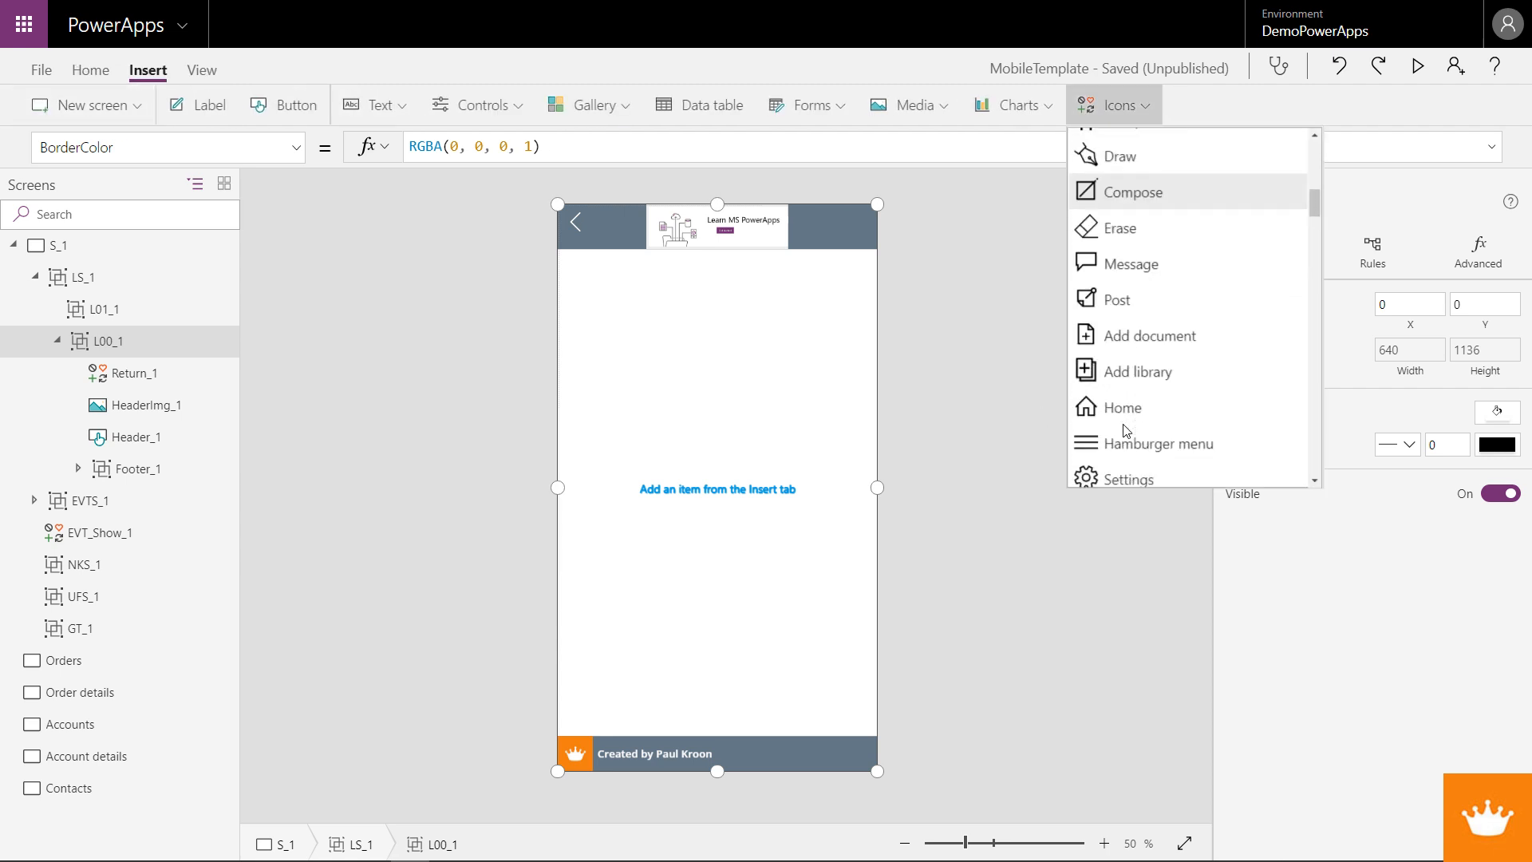
scroll(1126, 431, down, 2)
click(1105, 335)
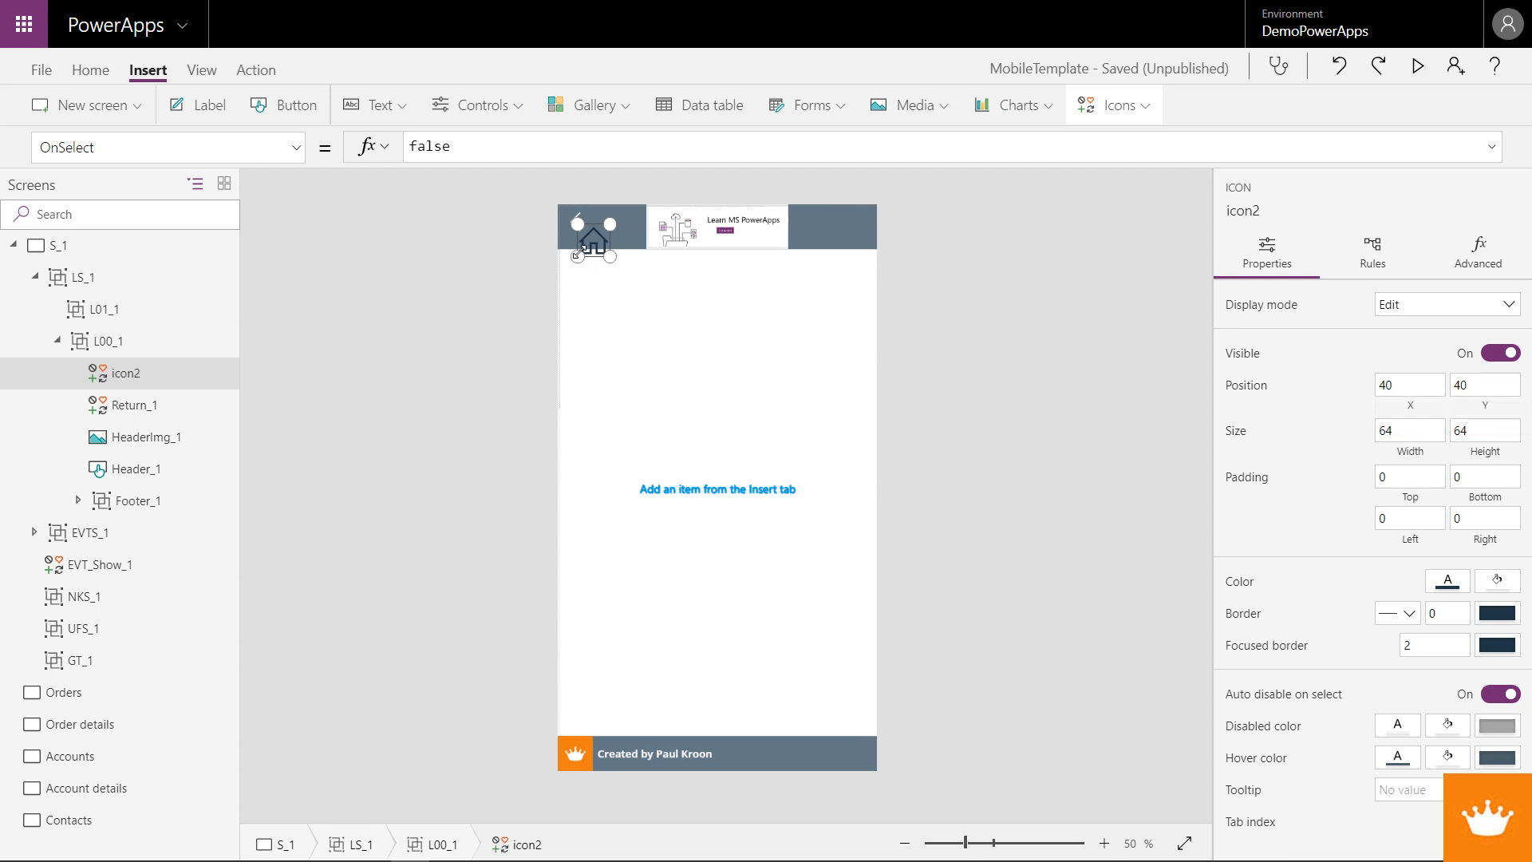
- Set the new home icon's width and height to 70
click(1330, 425)
text(70)
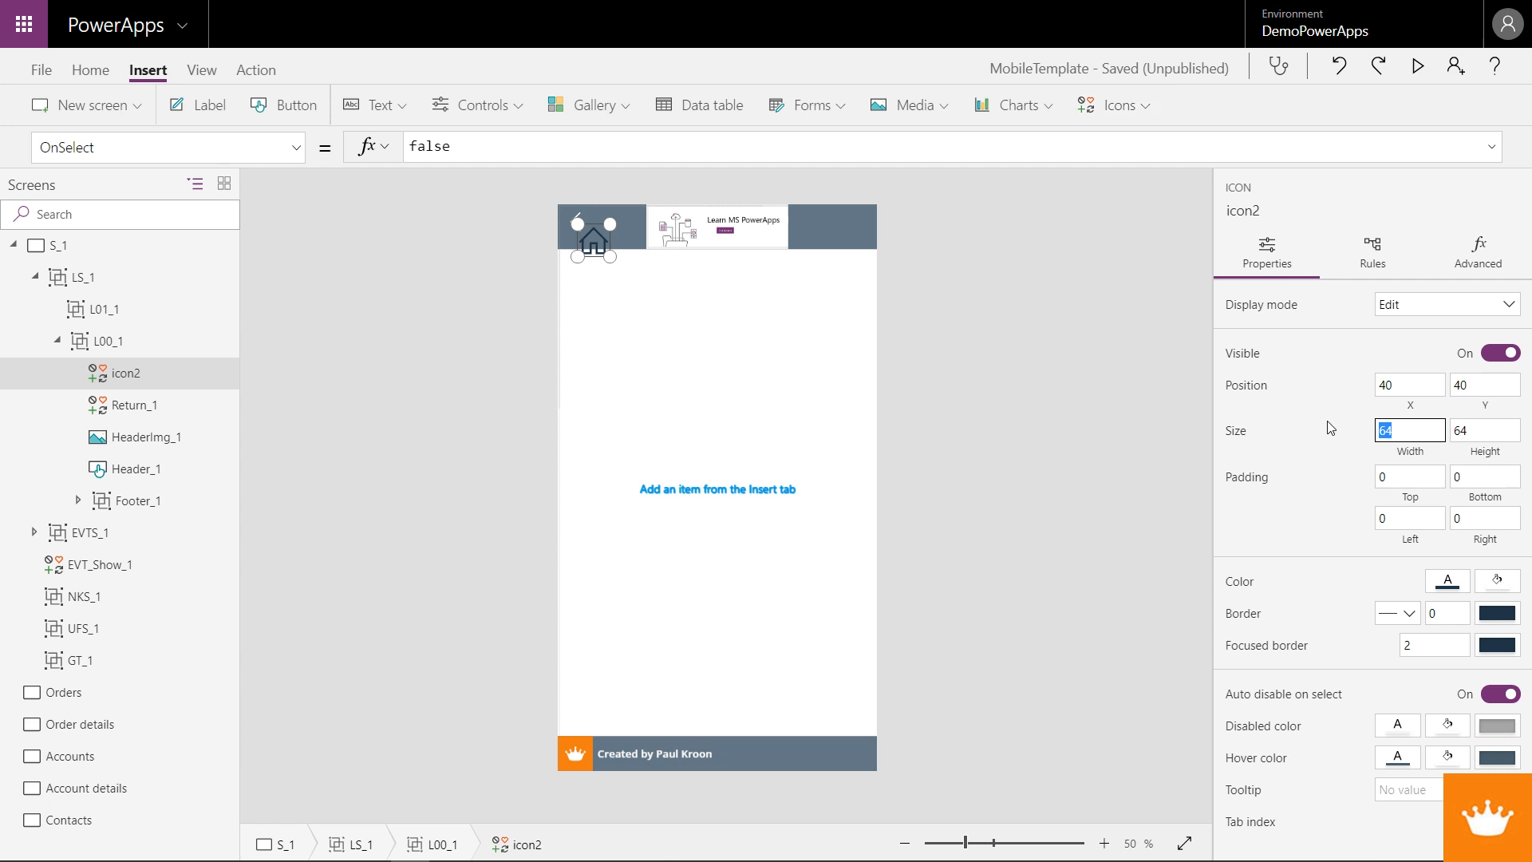
key(Tab)
text(70)
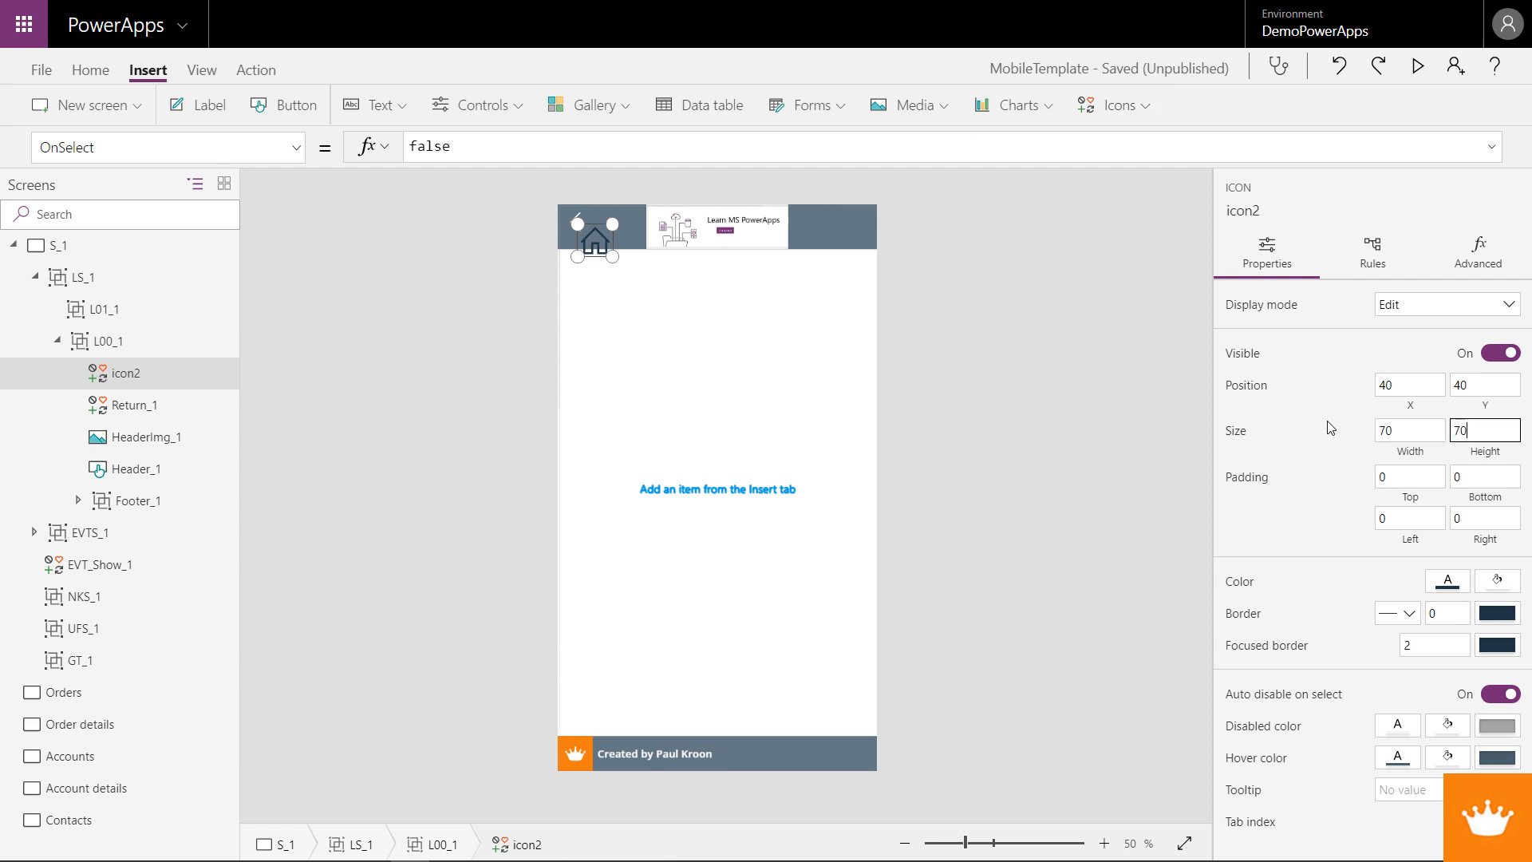
- Copy the home icon and paste it into the Footer_1 group
click(613, 263)
click(602, 244)
click(156, 500)
key(ctrl+v)
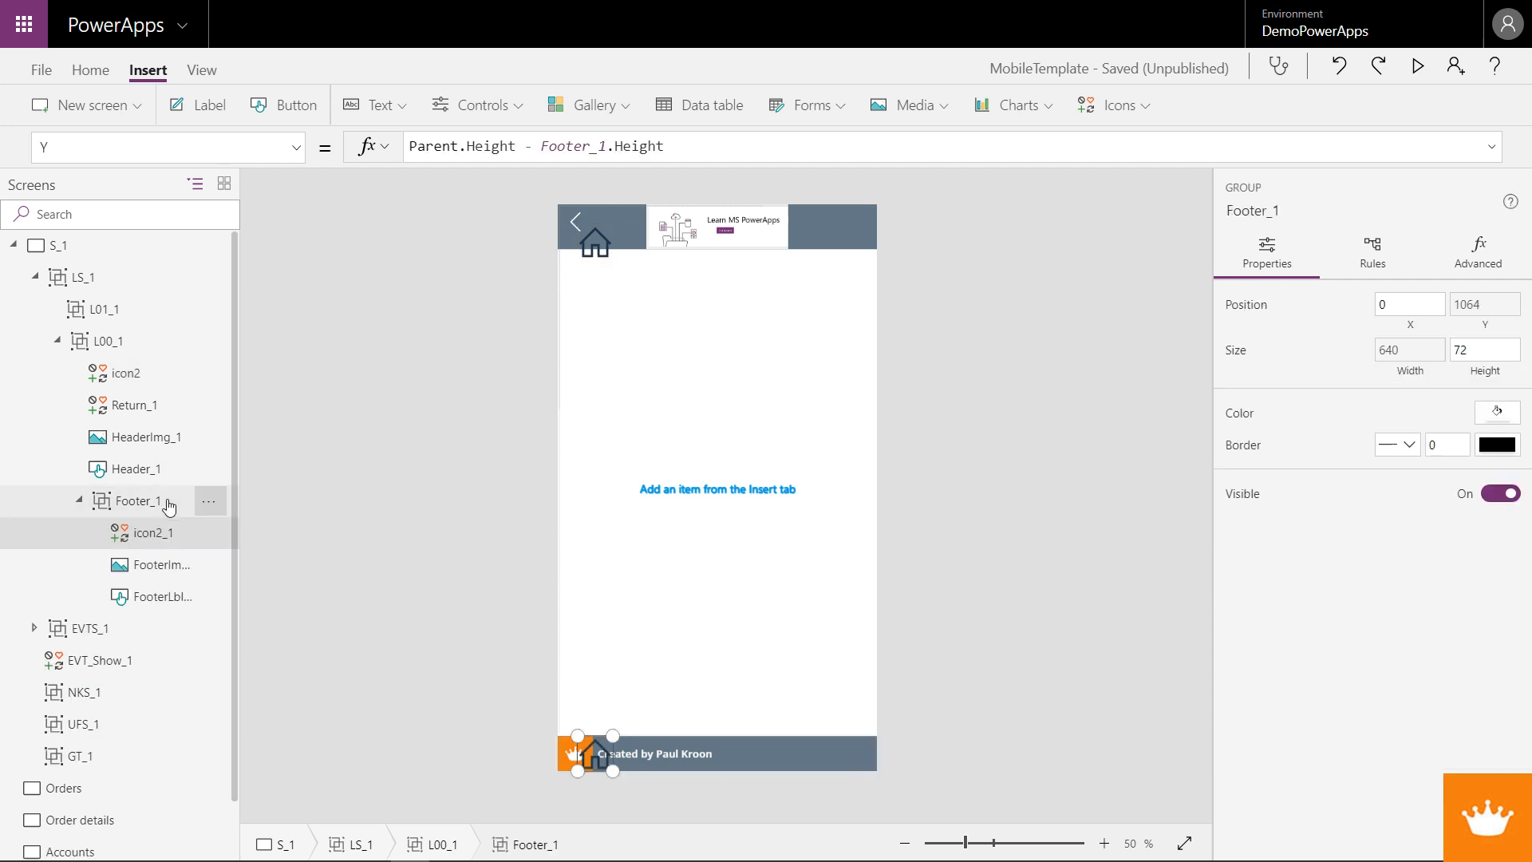
- Rename the home icon in Footer_1 as Home_1 and move it to the footer's right end at X 570
right_click(155, 533)
click(209, 643)
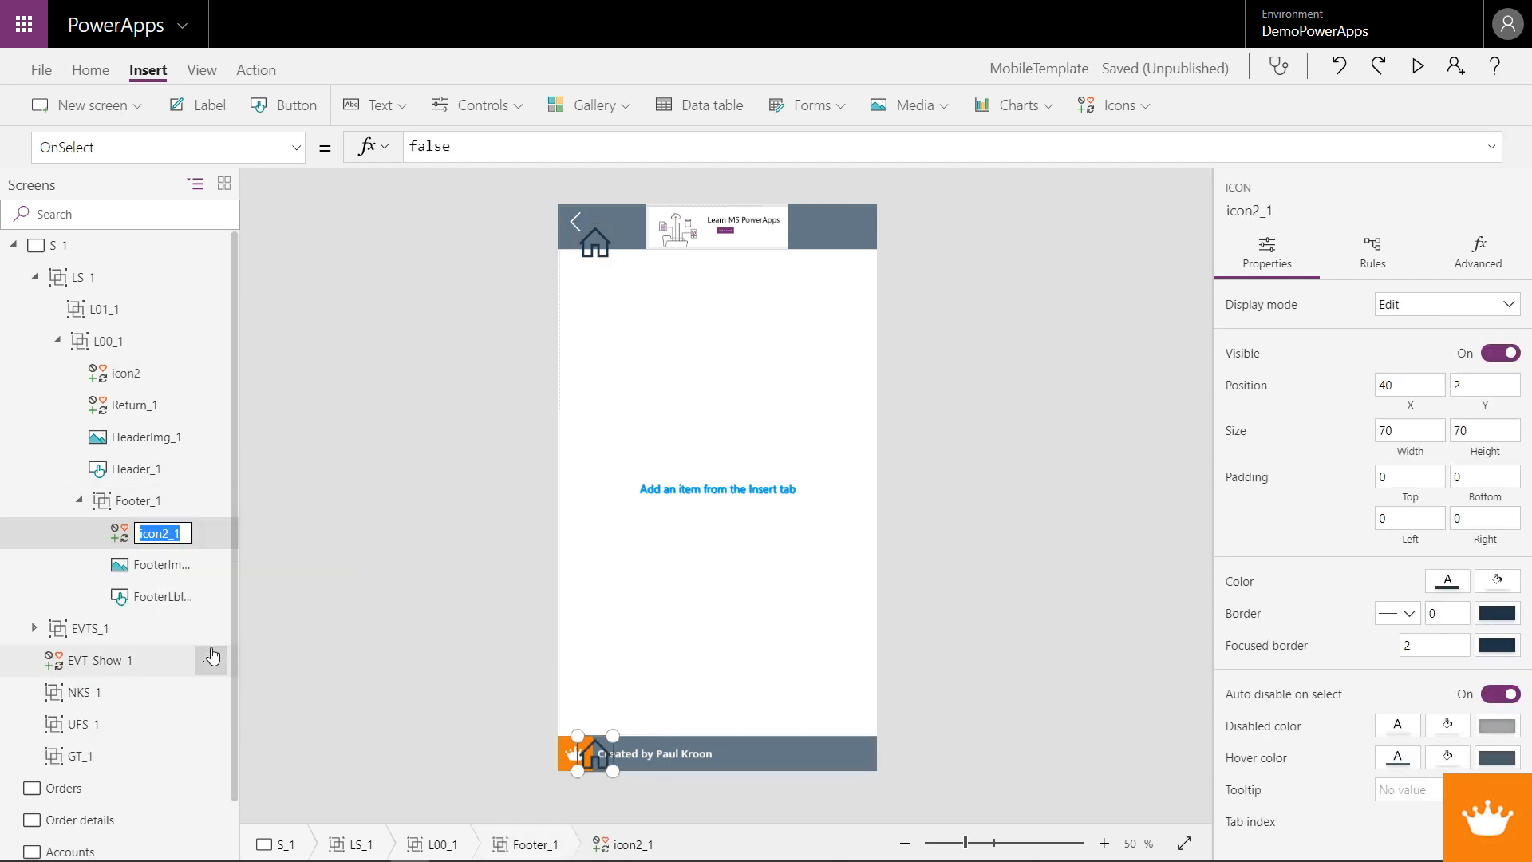
text(Home)
drag(600, 747, 879, 753)
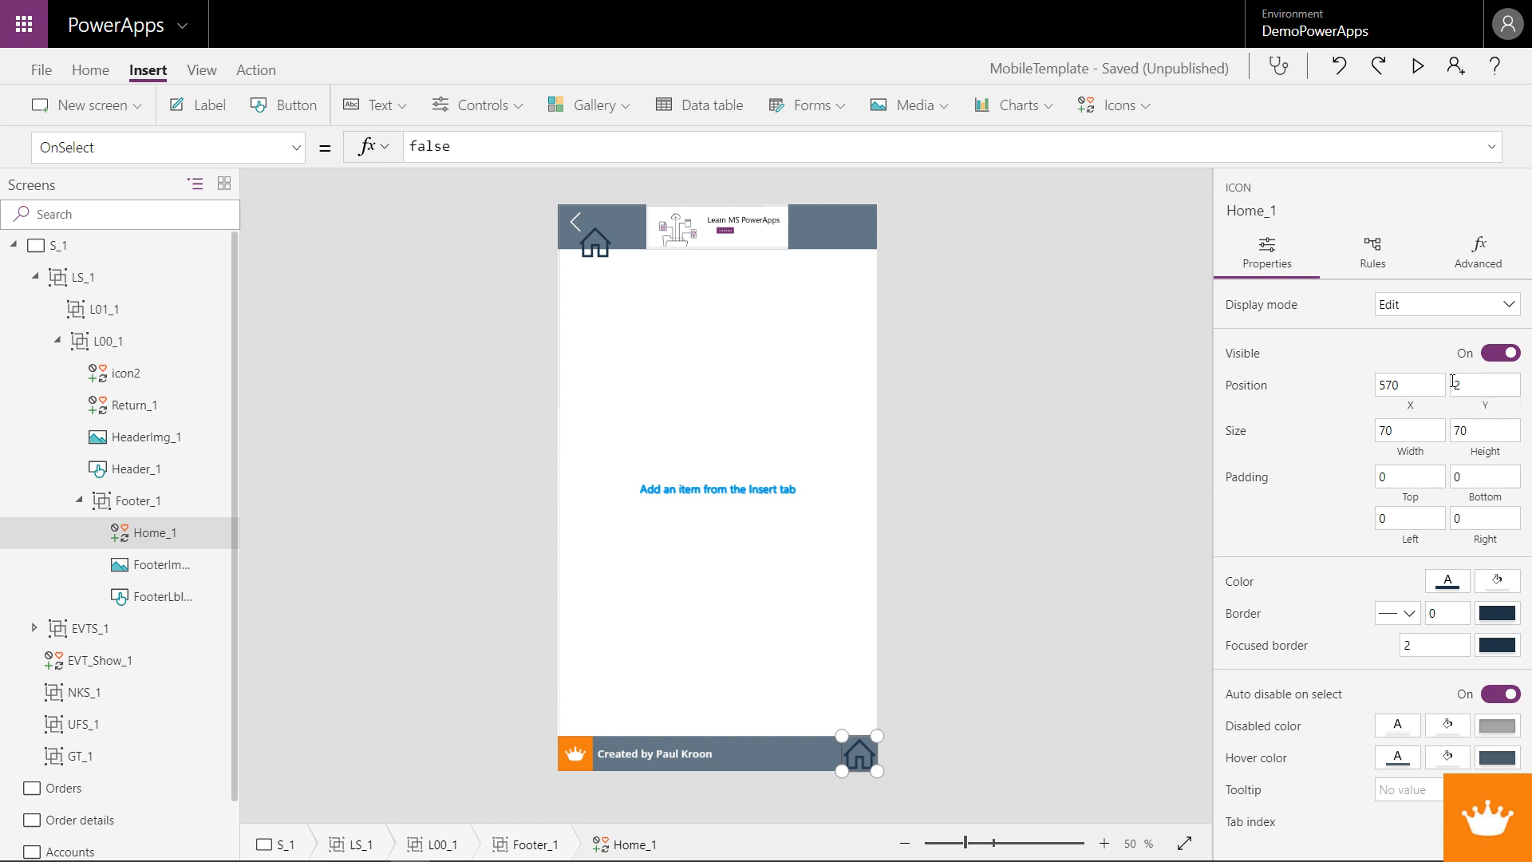
- Set Home_1's top, bottom, left and right padding to 15
click(1395, 477)
text(15)
key(Tab)
text(15)
key(Tab)
text(15)
key(Tab)
text(15)
- Set Home_1's Color property to the formula FooterLbl_1.Color
click(299, 147)
click(181, 423)
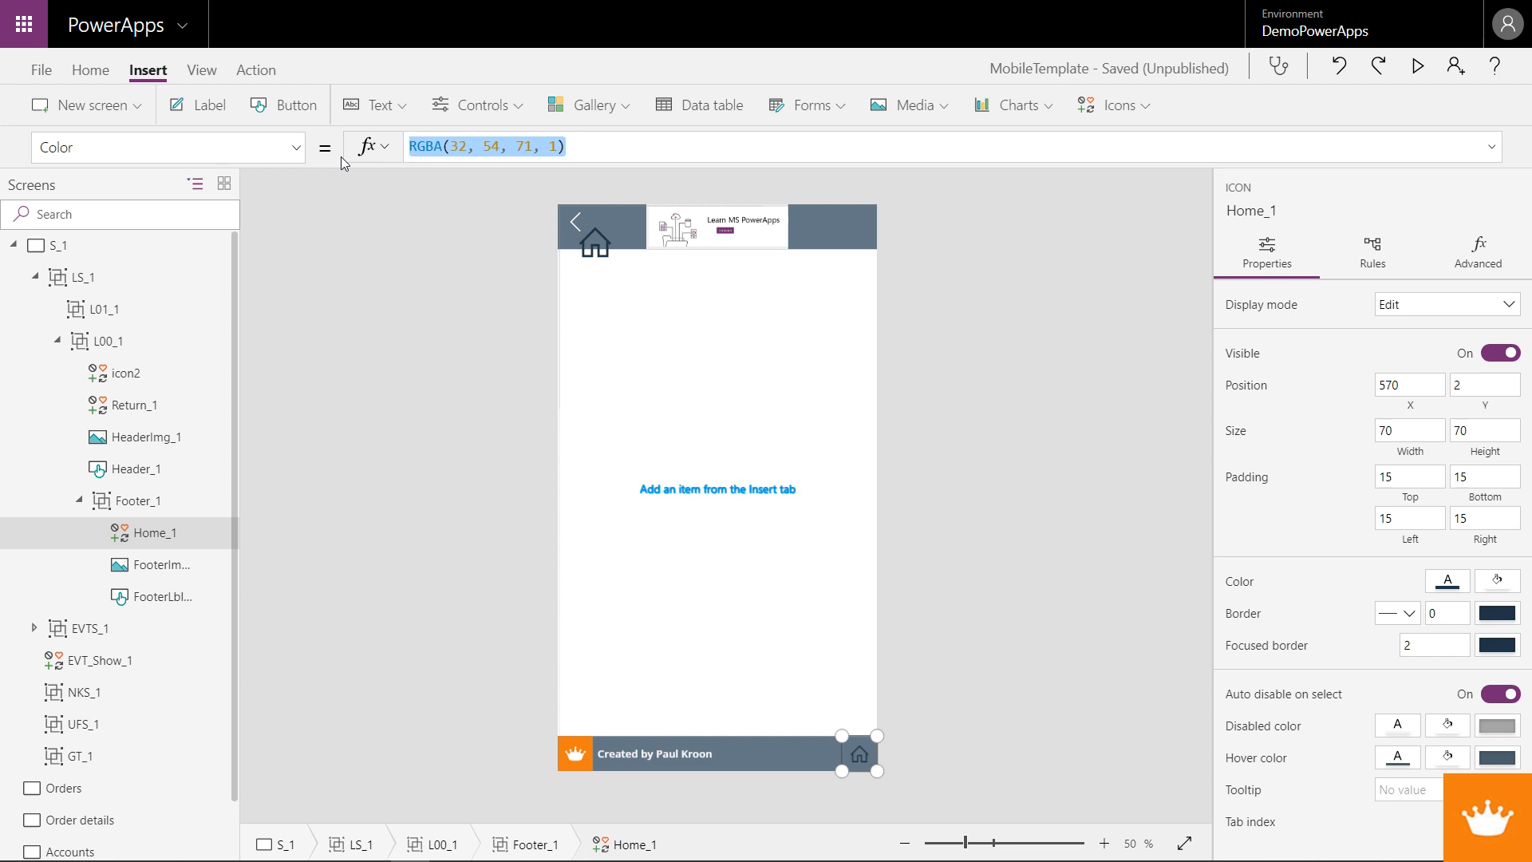
key(BackSpace)
text(Footer)
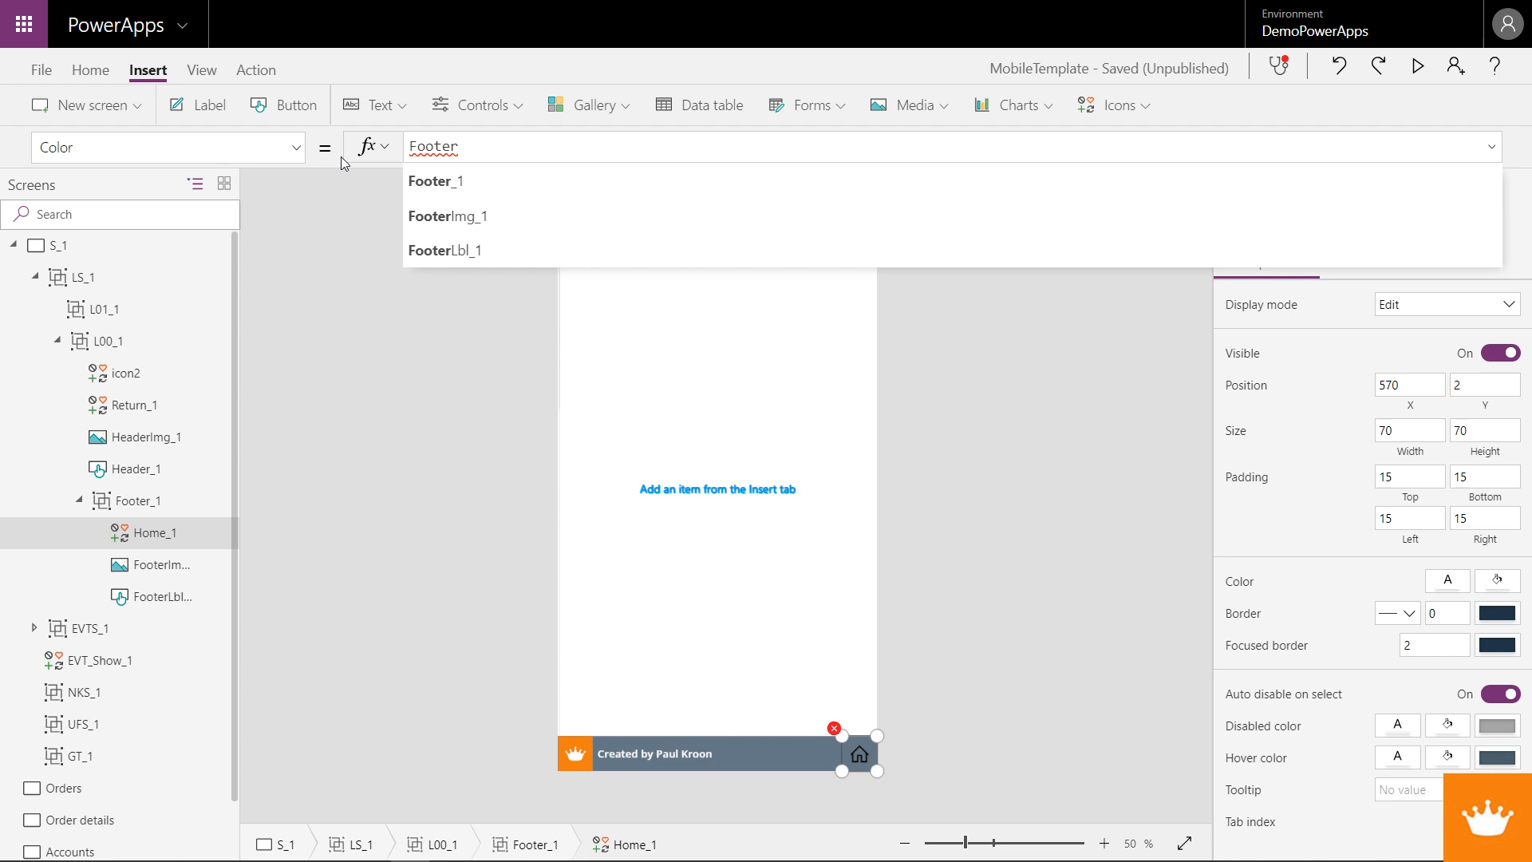
key(Down)
key(Down)
key(Tab)
text(.C)
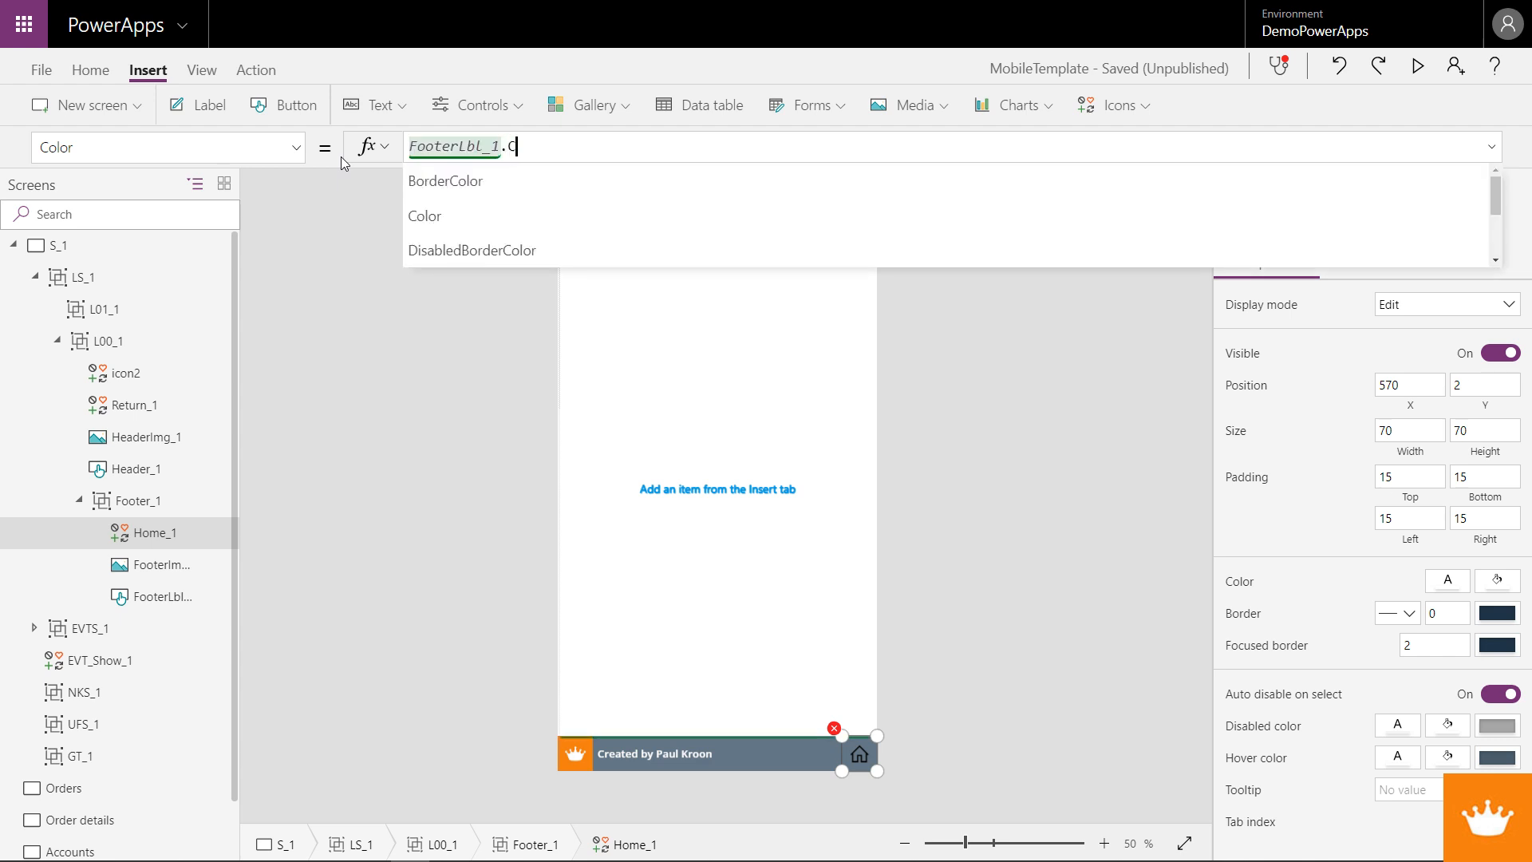
text(olor)
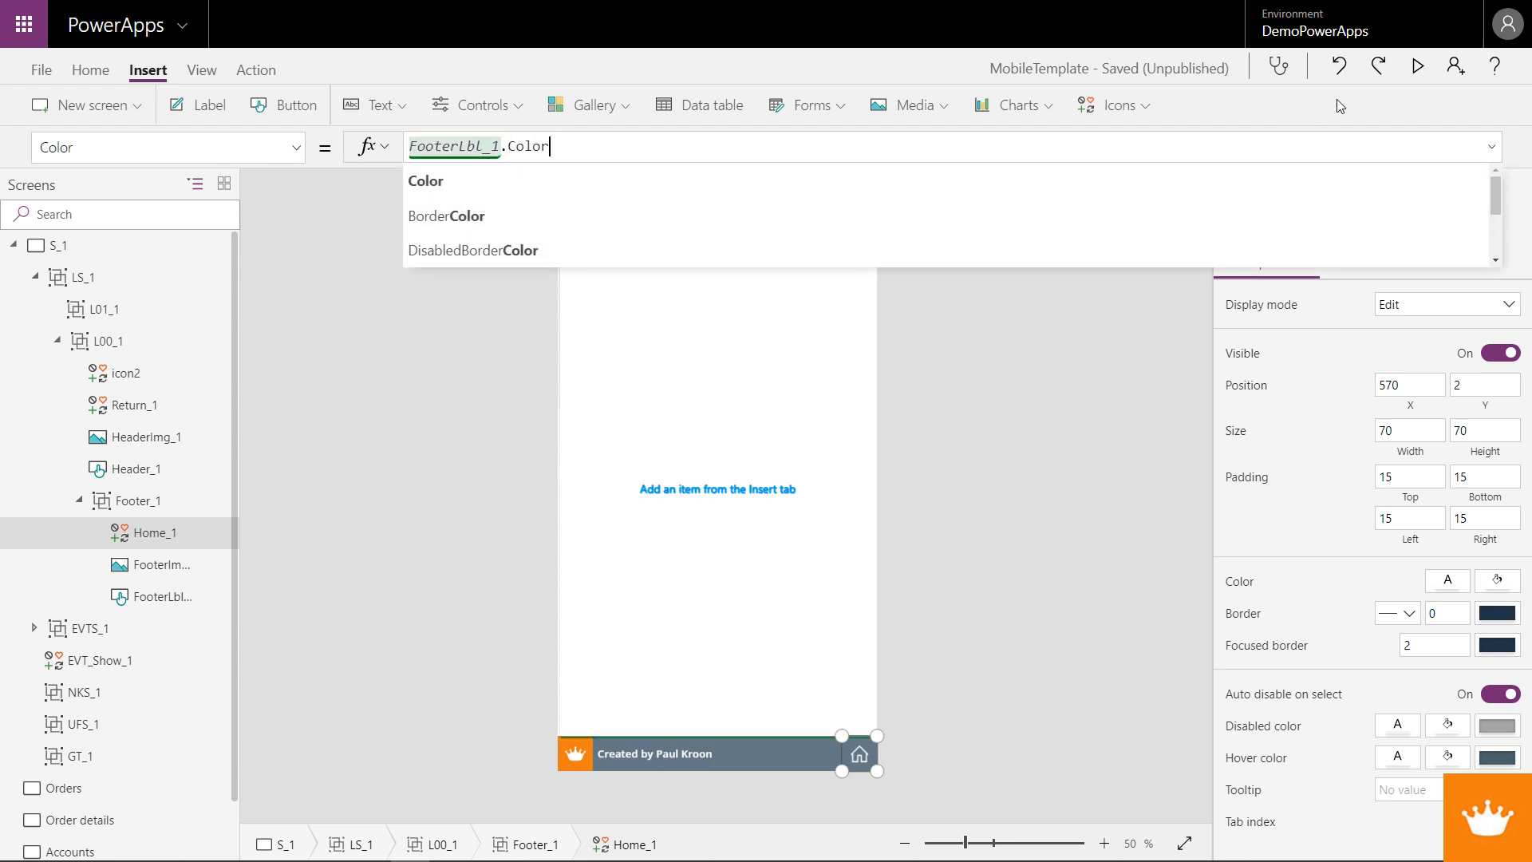
click(557, 300)
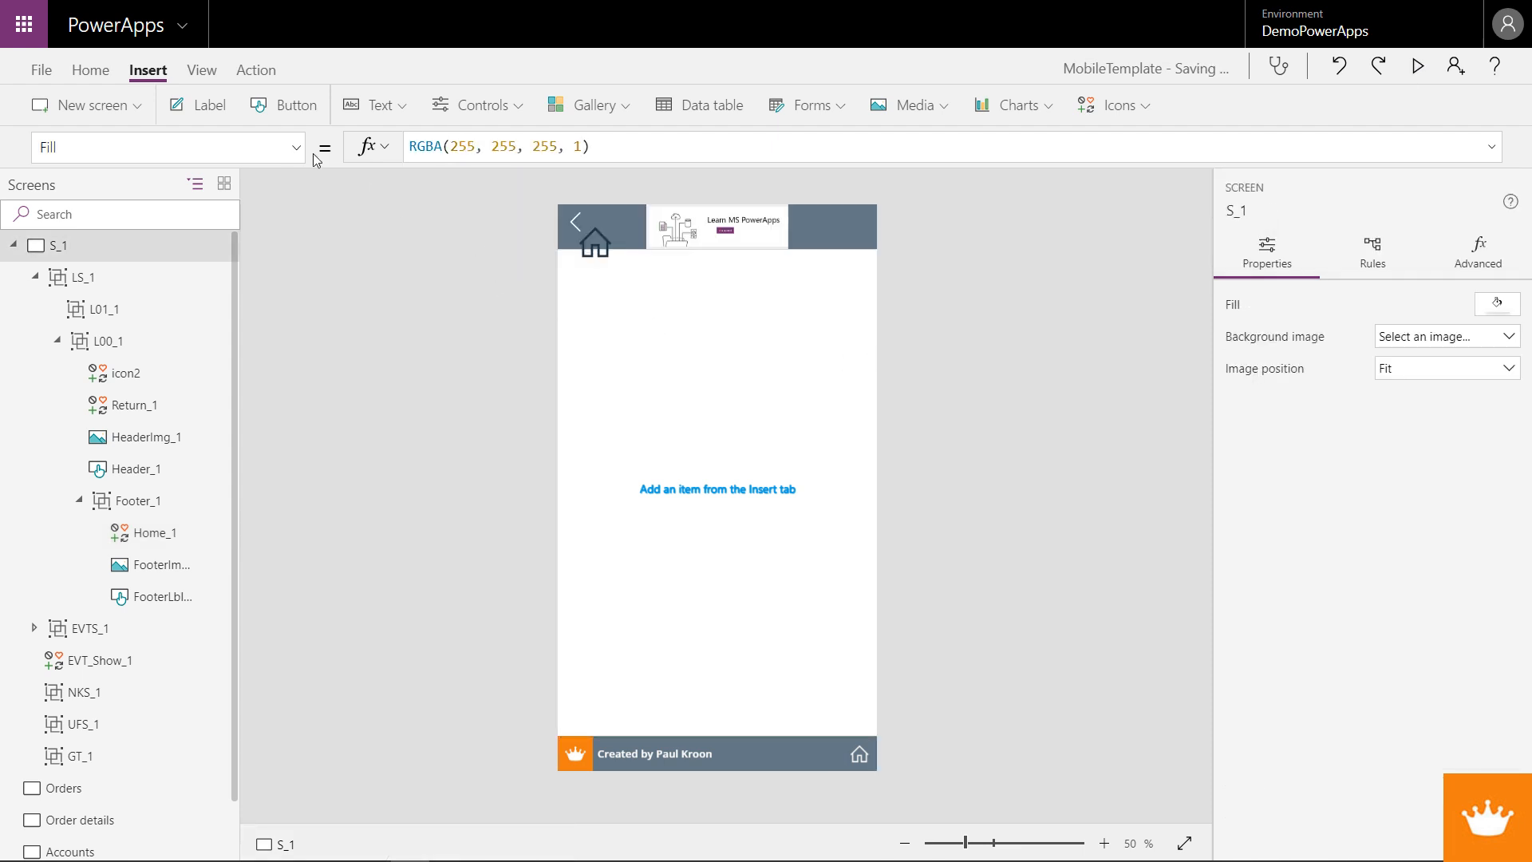
- Apply the Dark Yellow theme and preview the app to check the header and footer colours
click(86, 70)
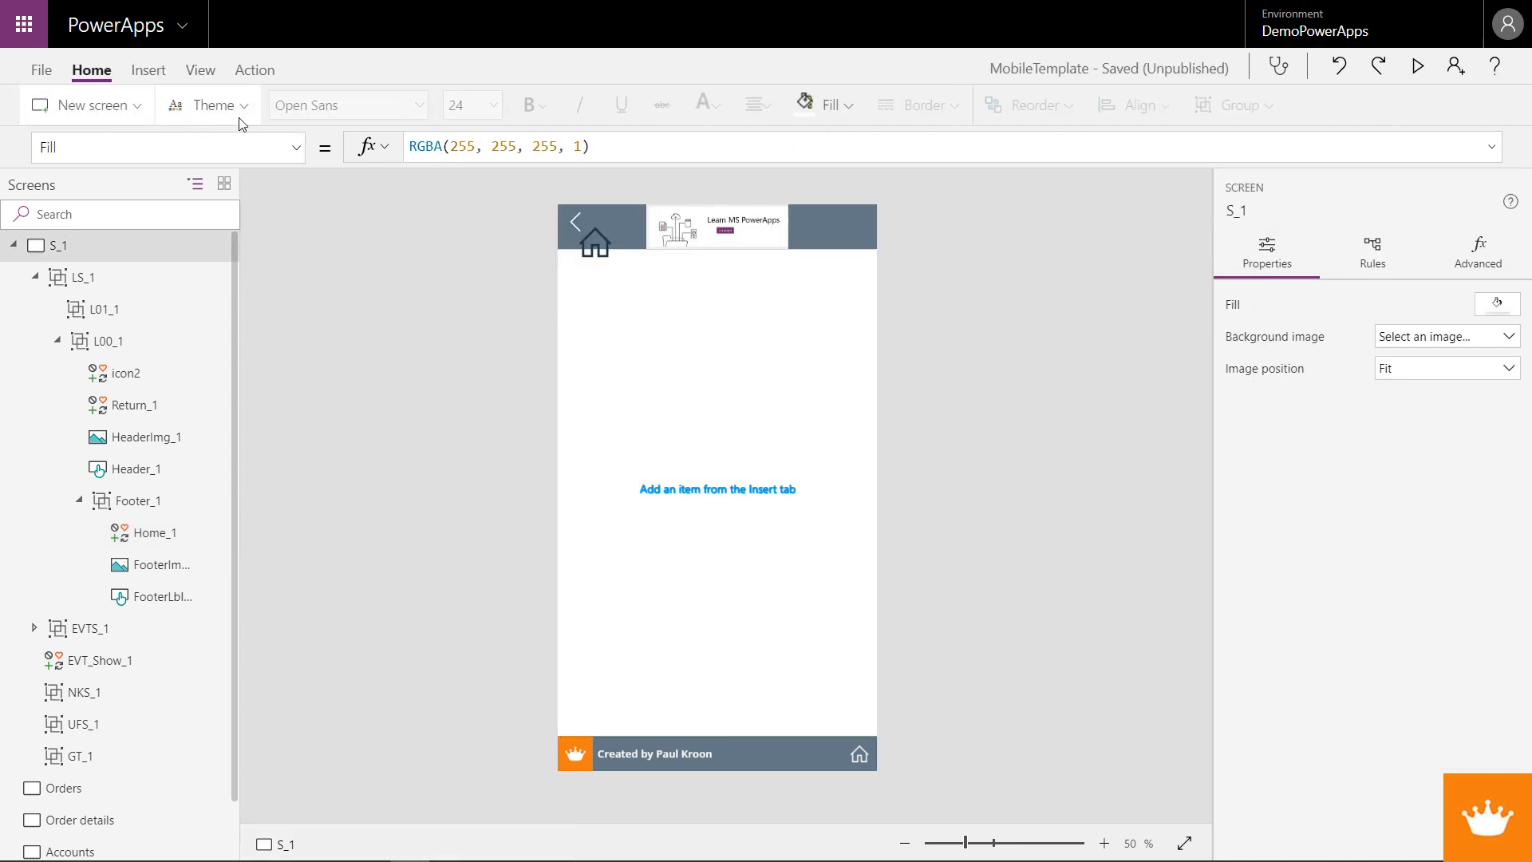
click(206, 104)
click(391, 590)
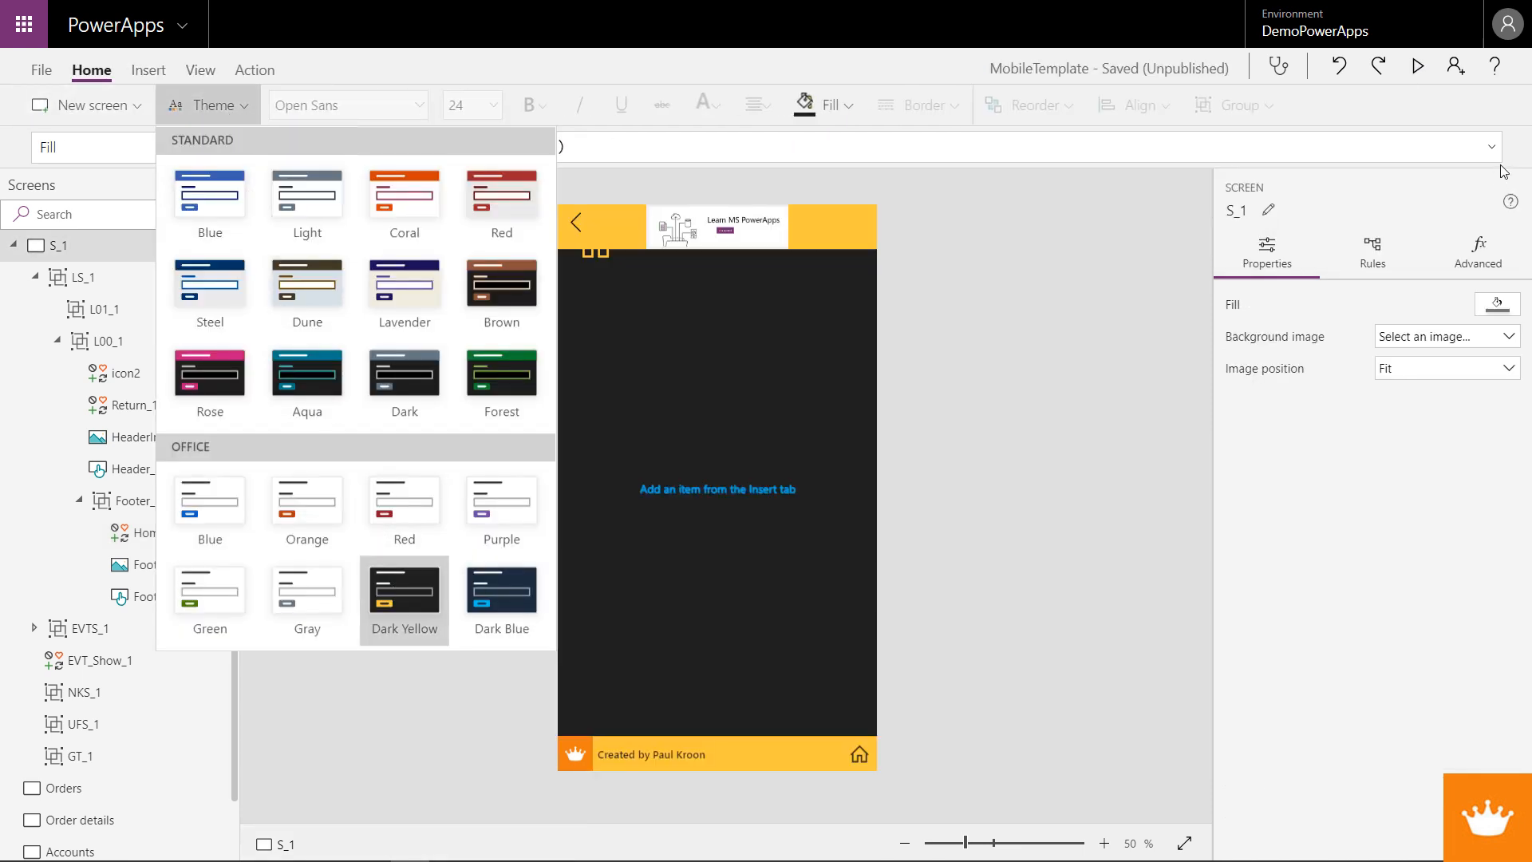
click(1425, 71)
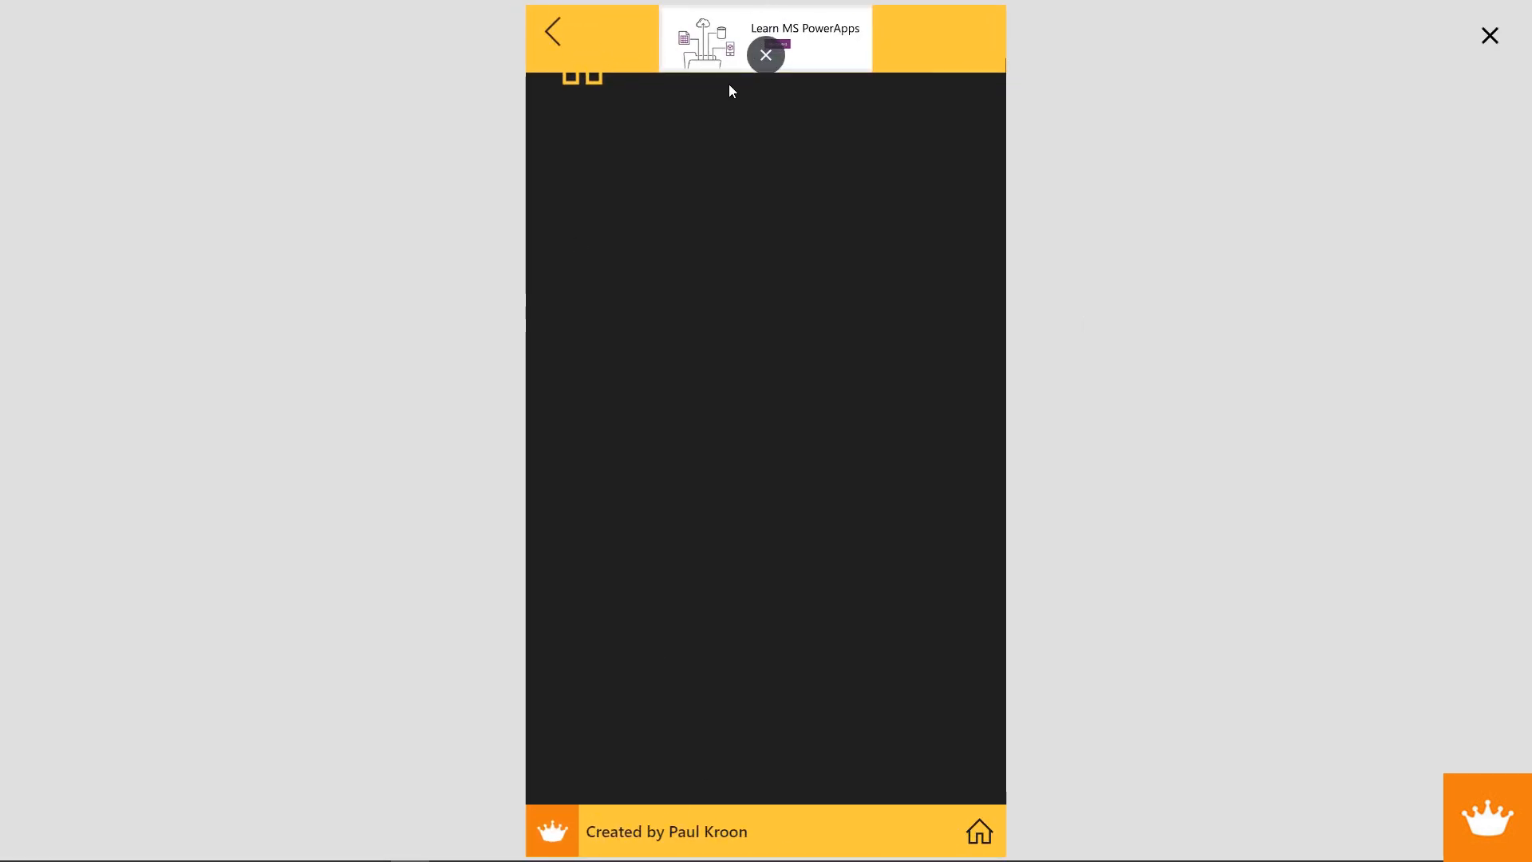
click(1485, 37)
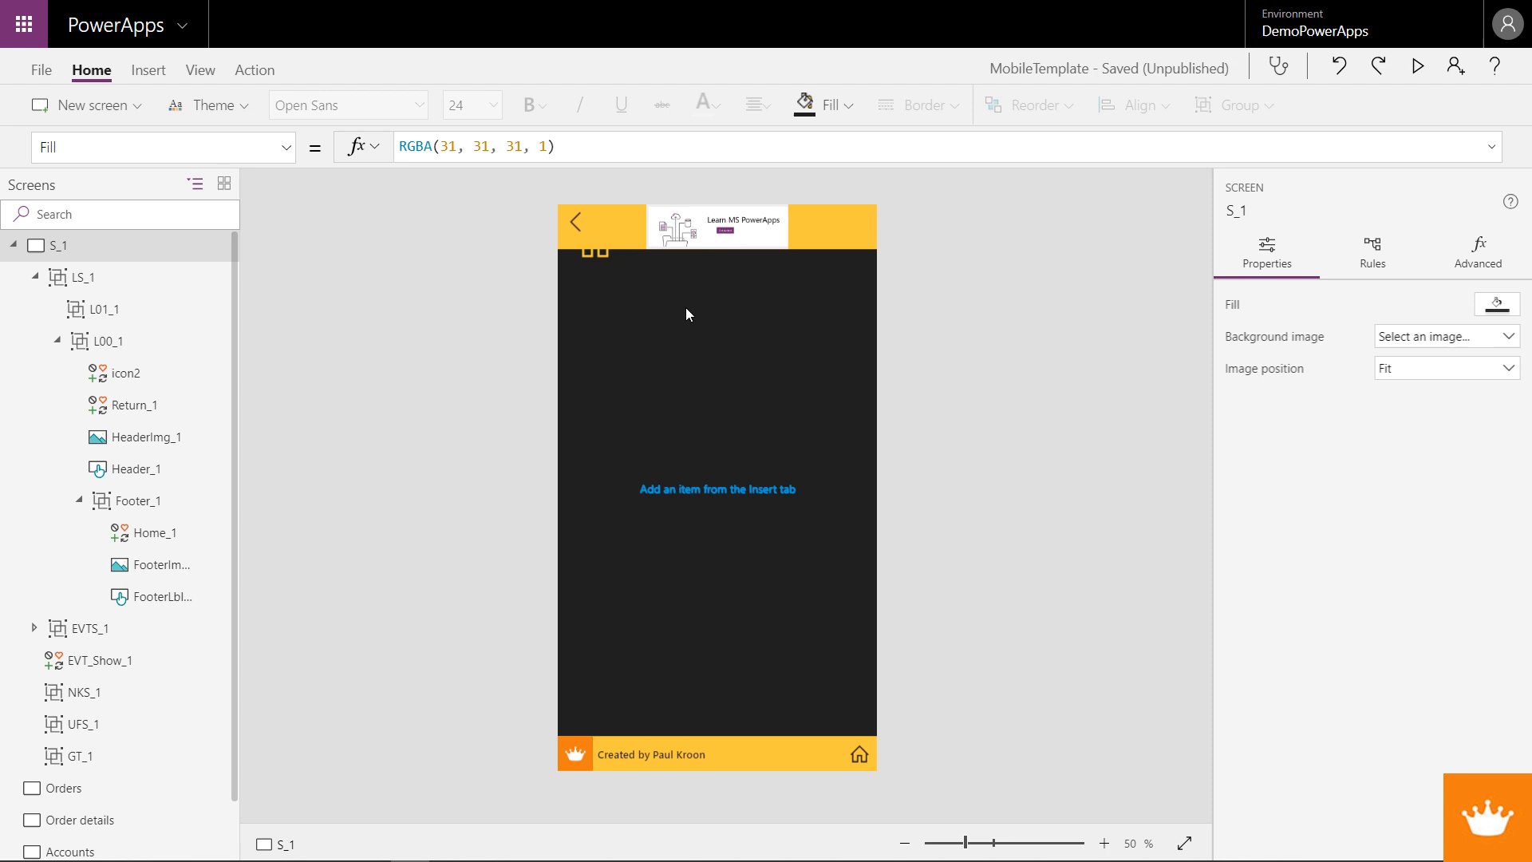
- Switch the app's theme to the standard Light theme
click(602, 263)
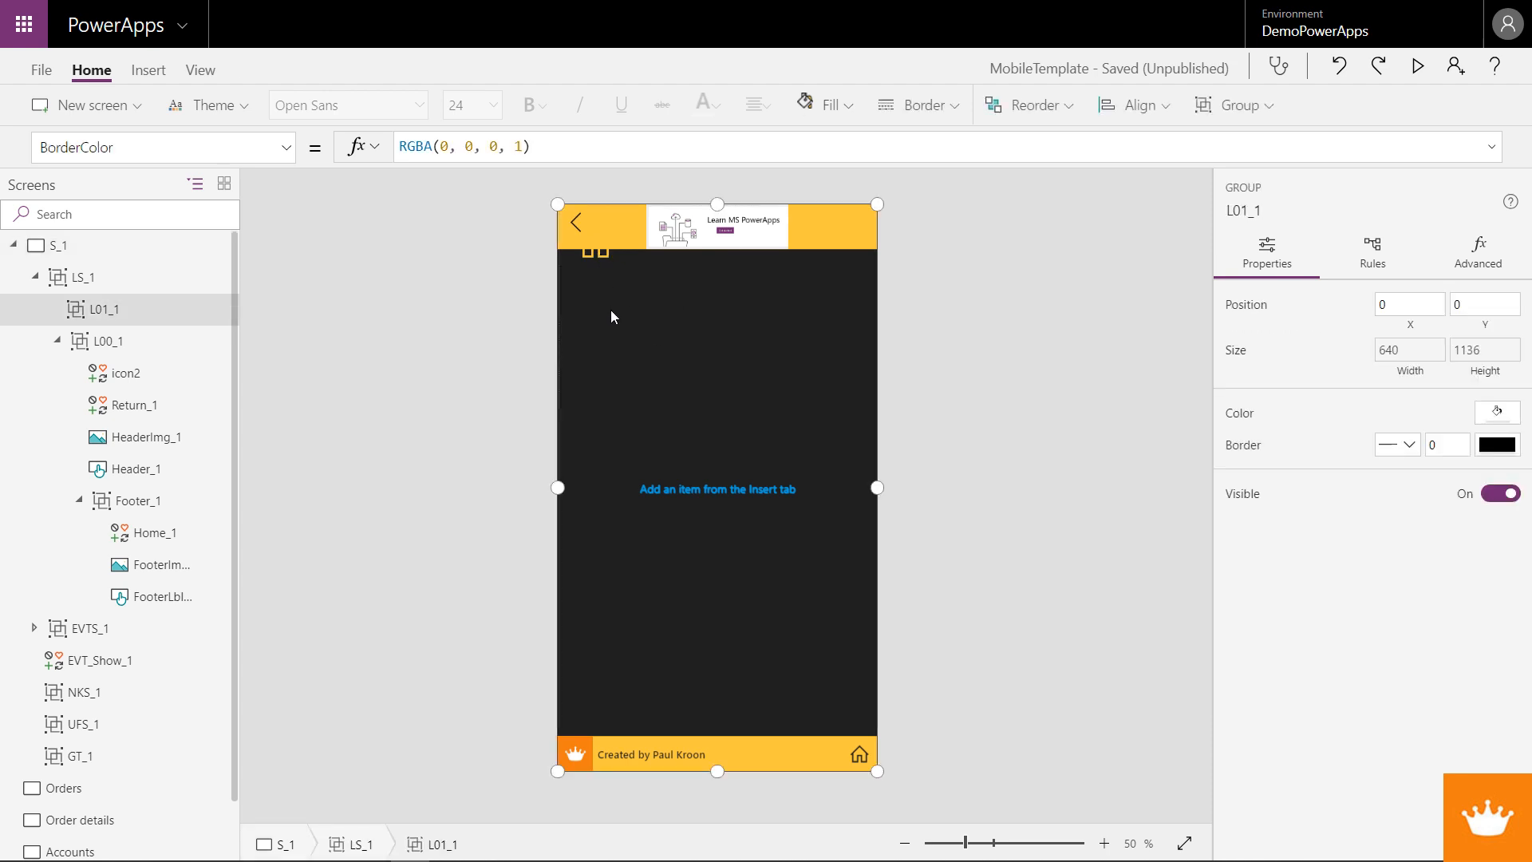
click(239, 108)
click(307, 204)
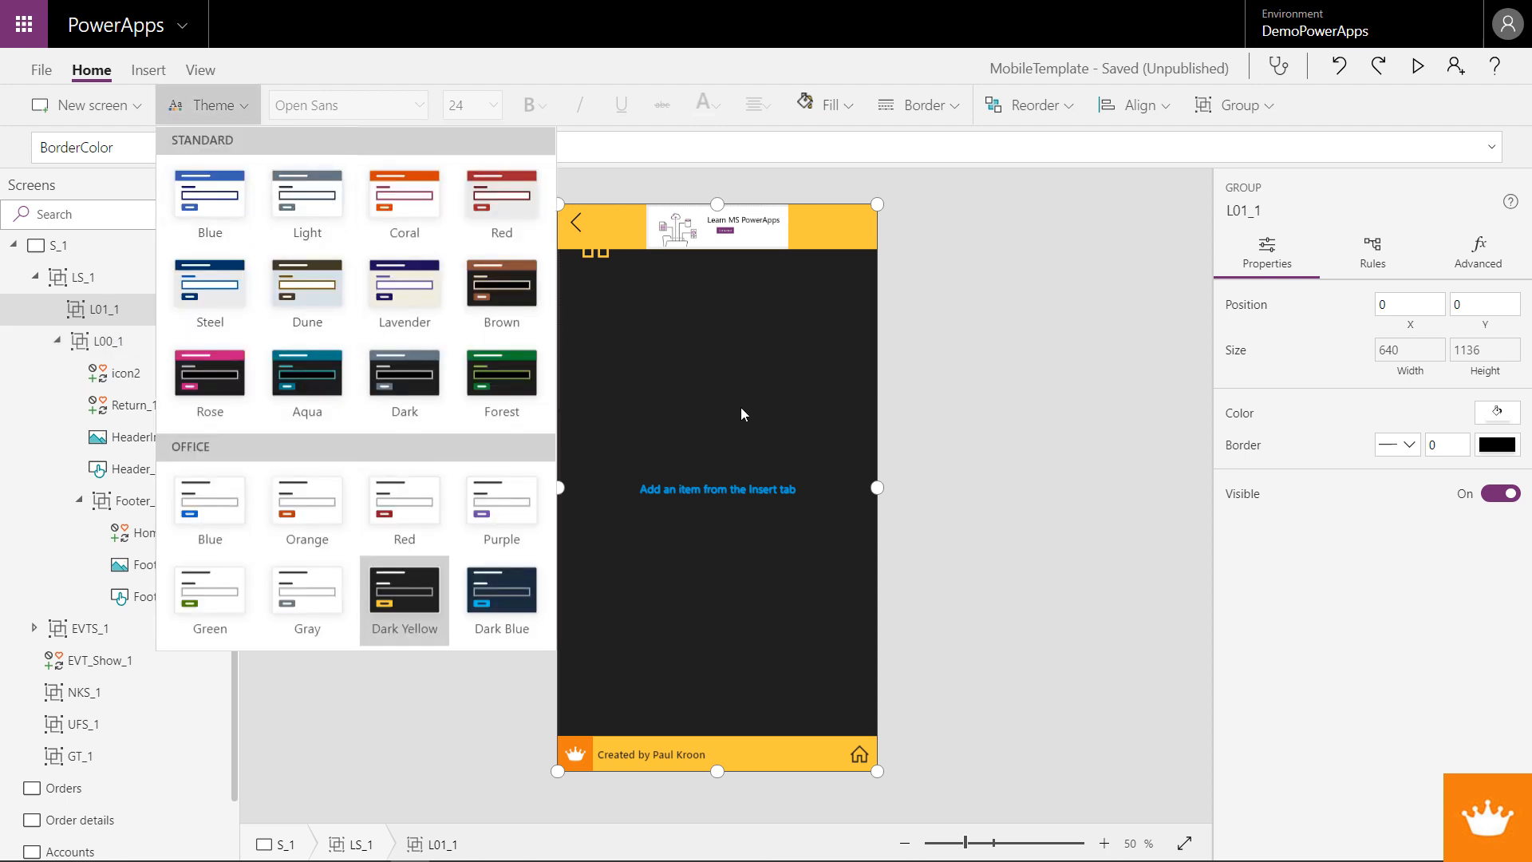
- Delete the leftover home icon icon2 from the L00_1 group
click(606, 254)
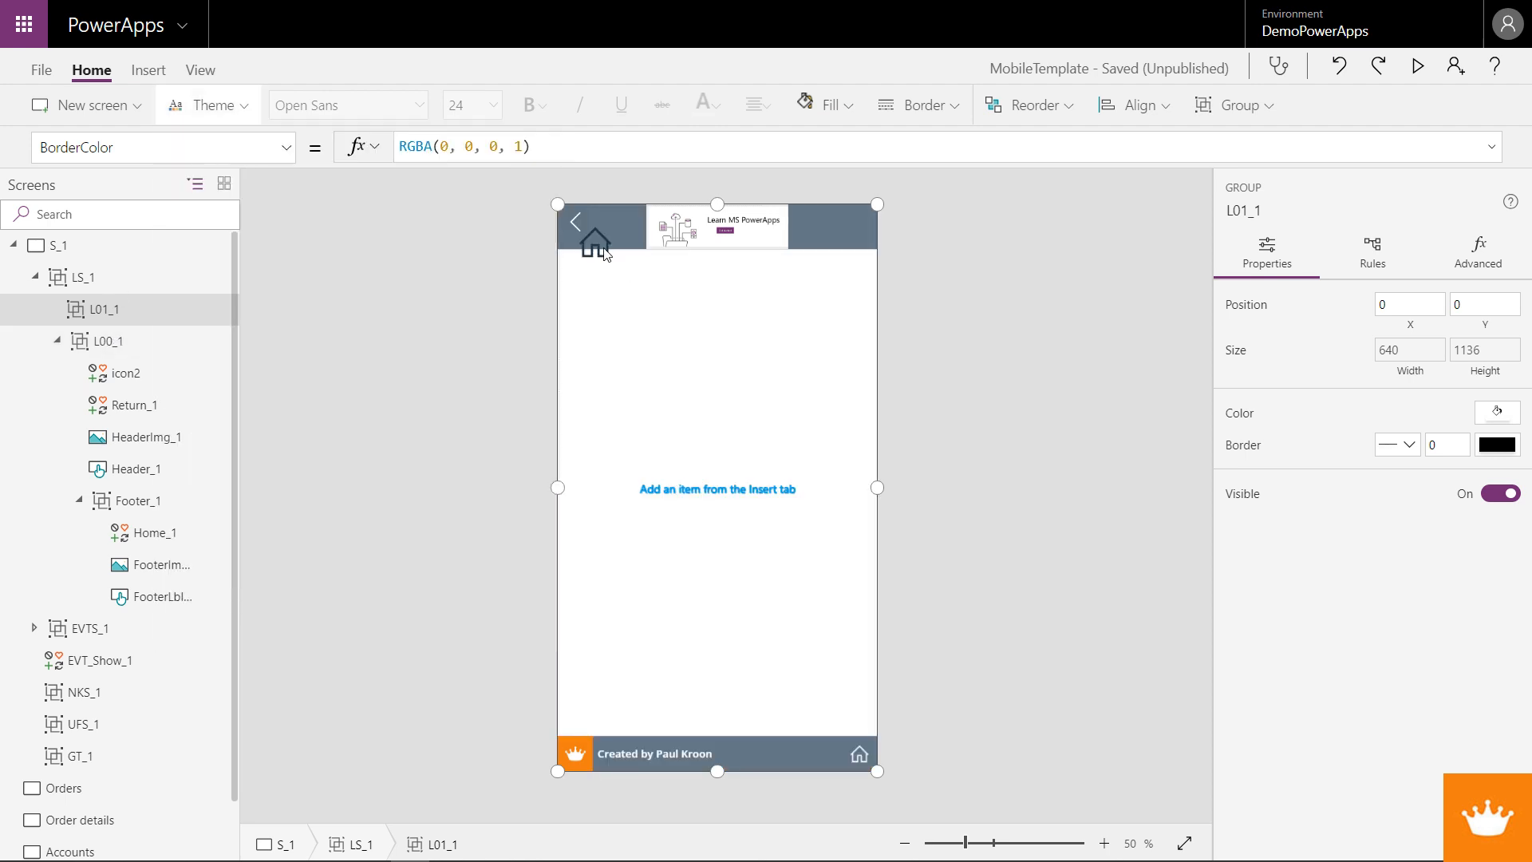
click(126, 373)
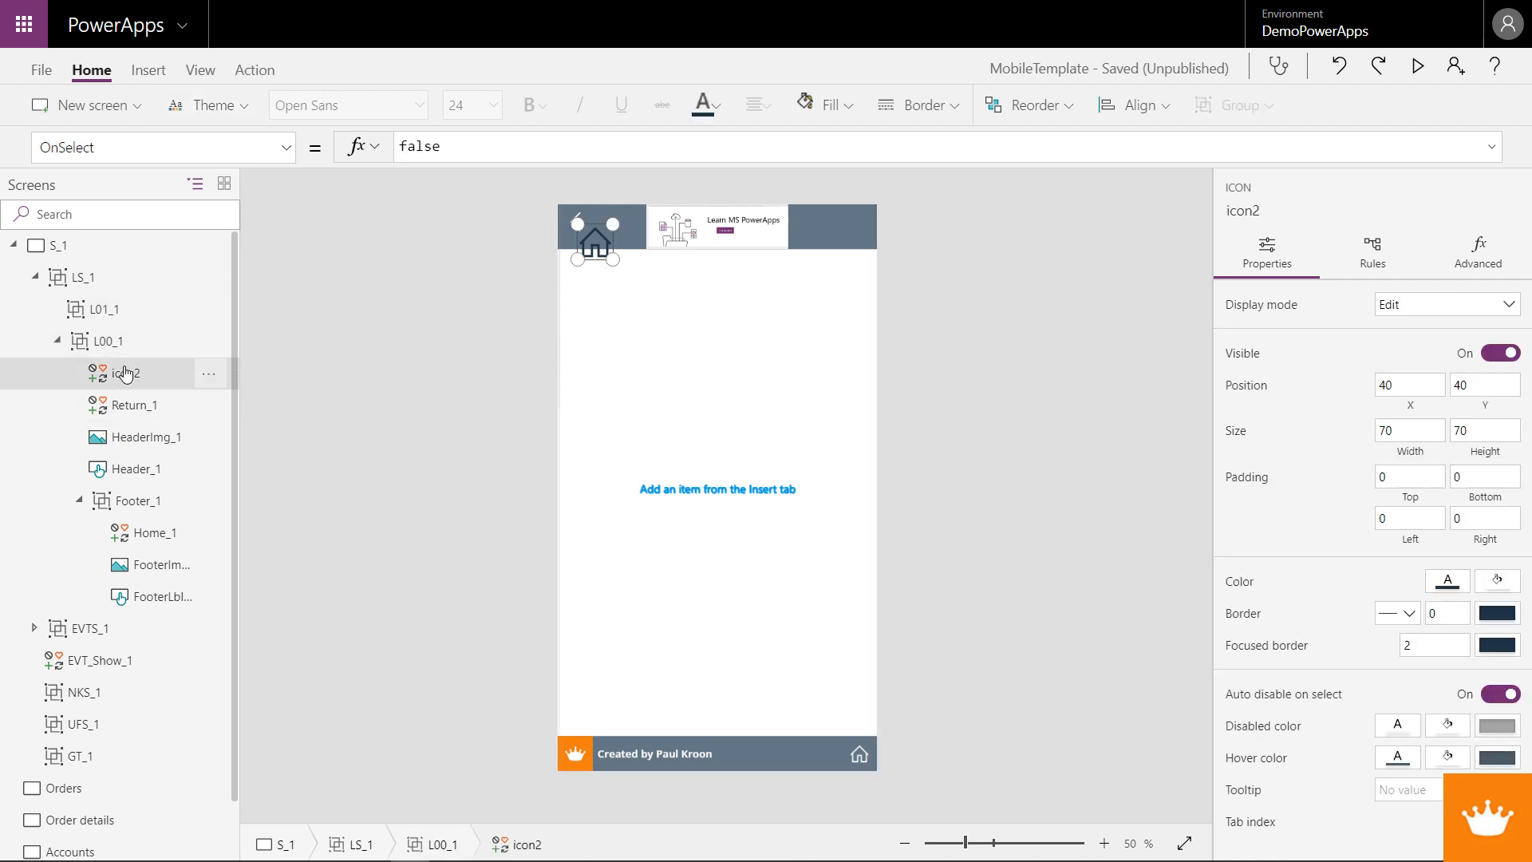
key(Delete)
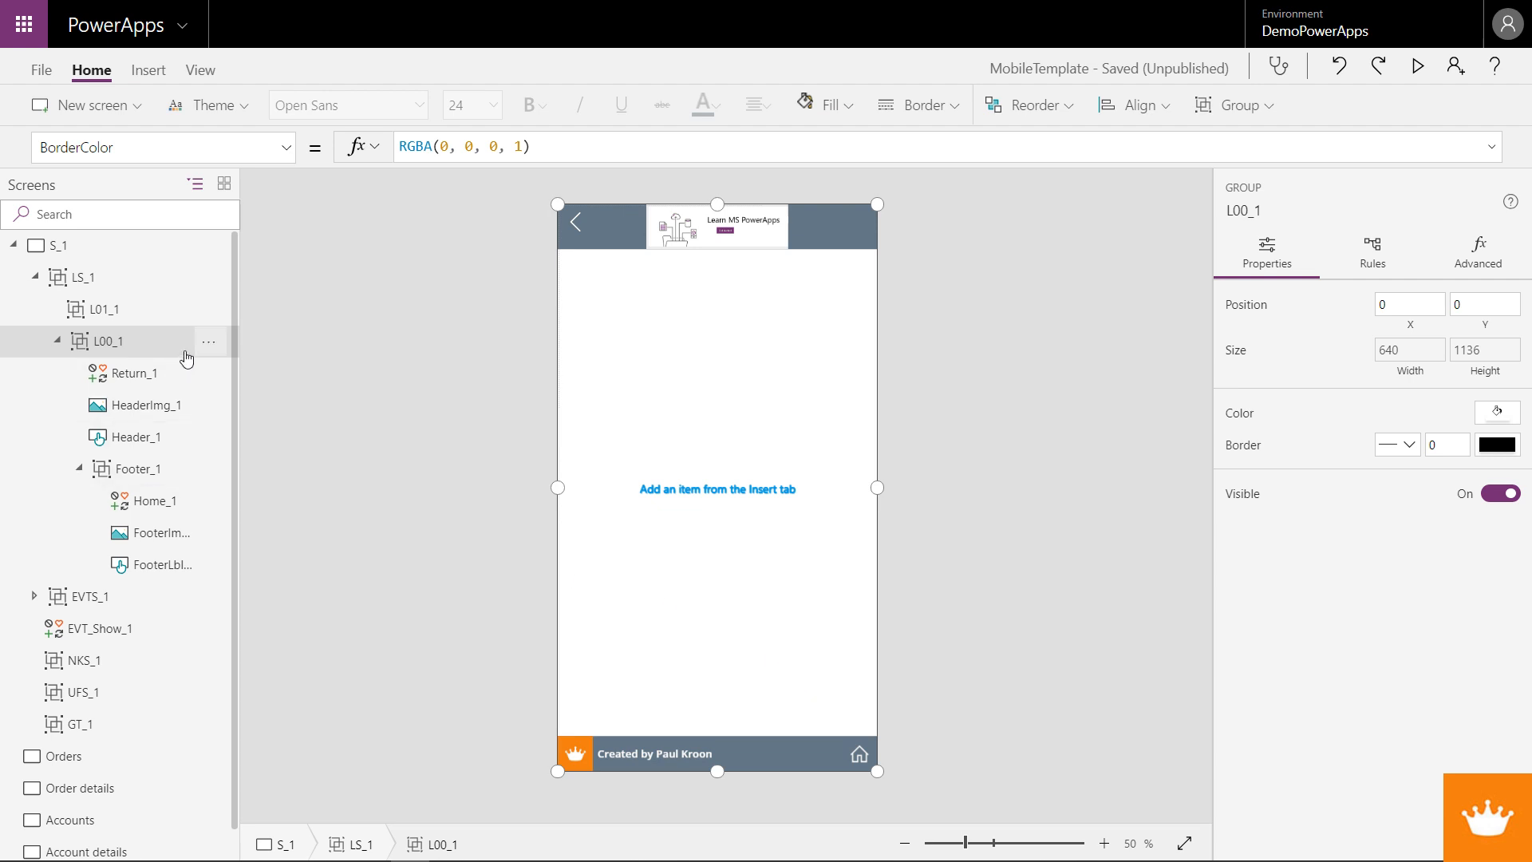
- Insert two buttons into the L01_1 group, stacked at X 168 with Y positions of about 222 and 326
click(97, 317)
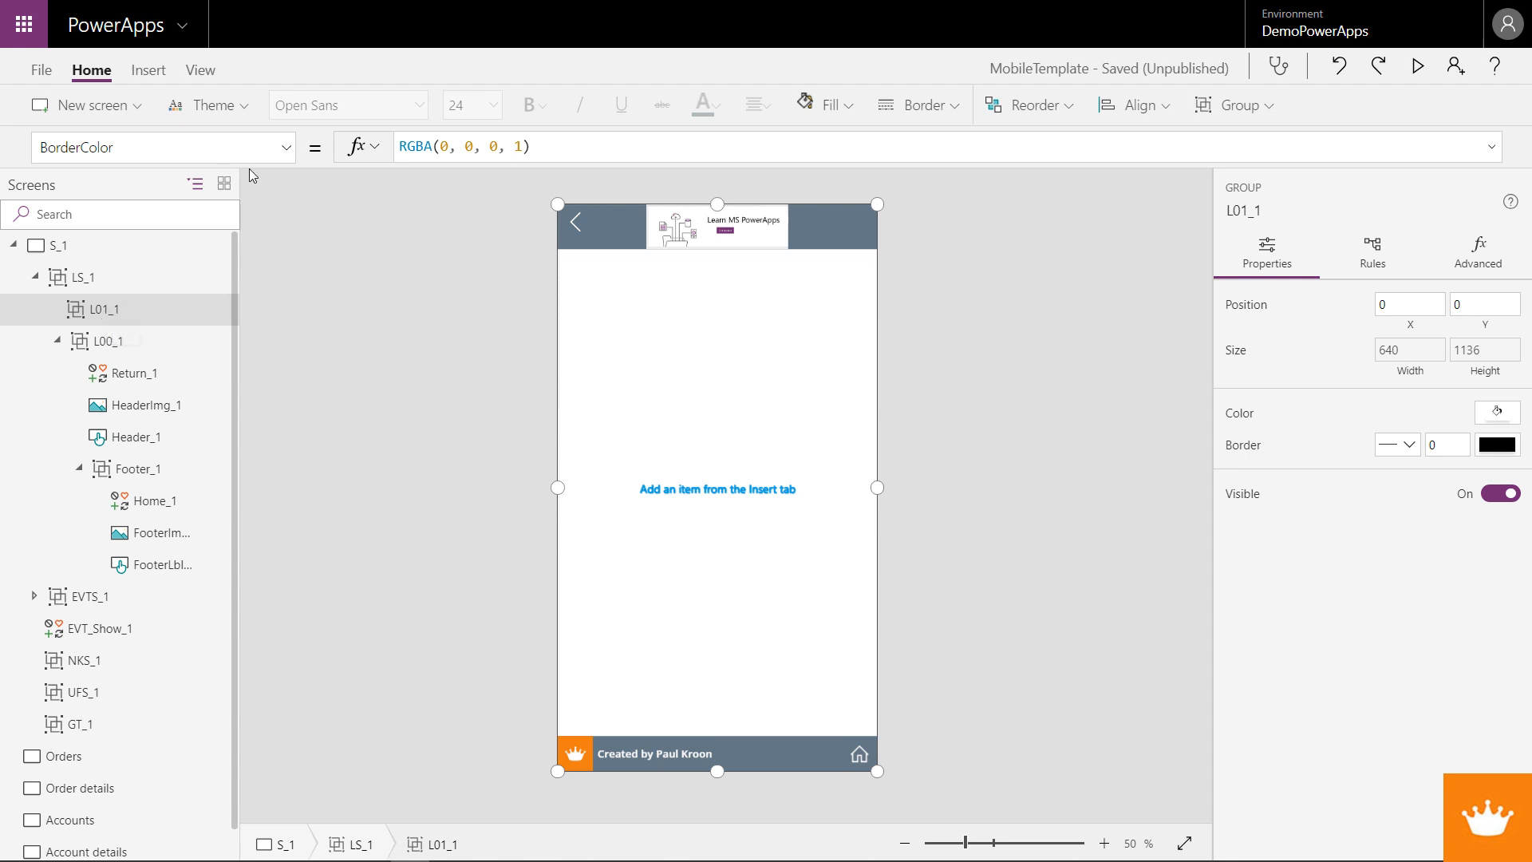
click(149, 72)
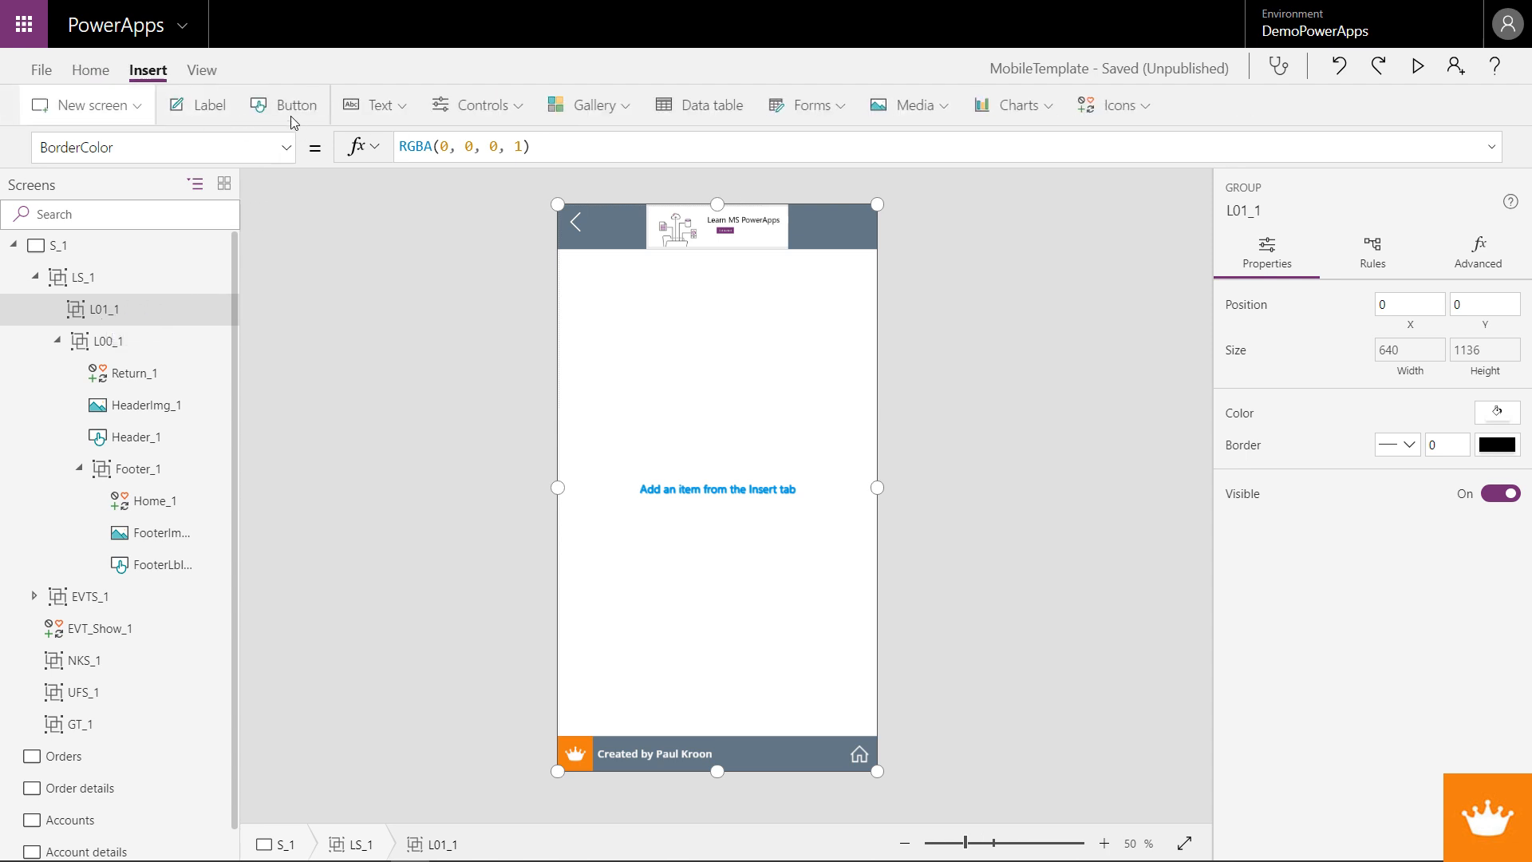
click(288, 111)
drag(669, 259, 694, 334)
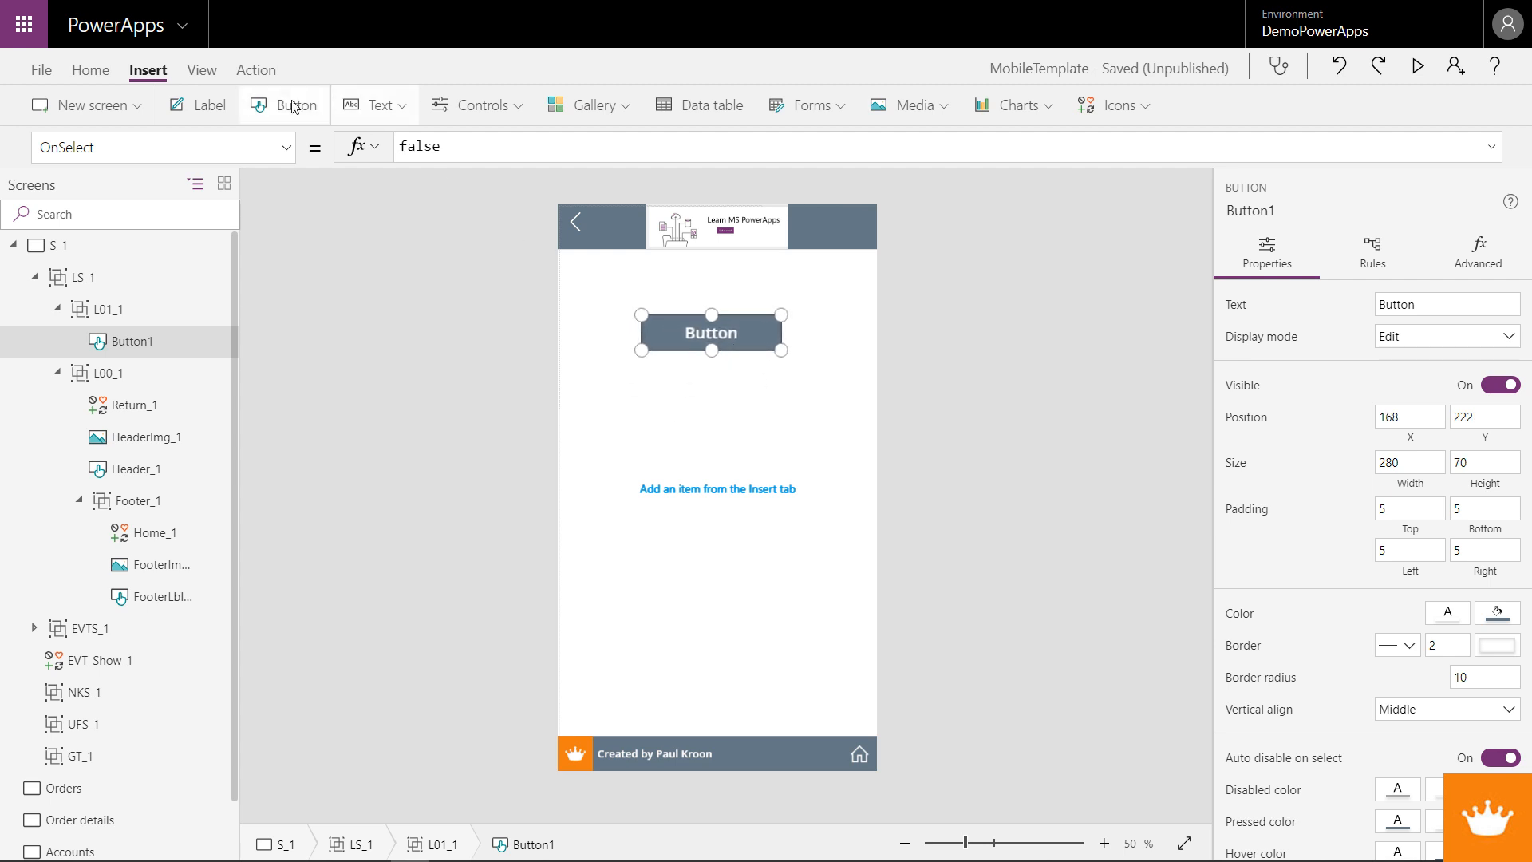
click(289, 106)
drag(676, 266, 740, 408)
- Set the upper button's text to Orders and the lower button's text to Accounts
click(730, 339)
double_click(1388, 307)
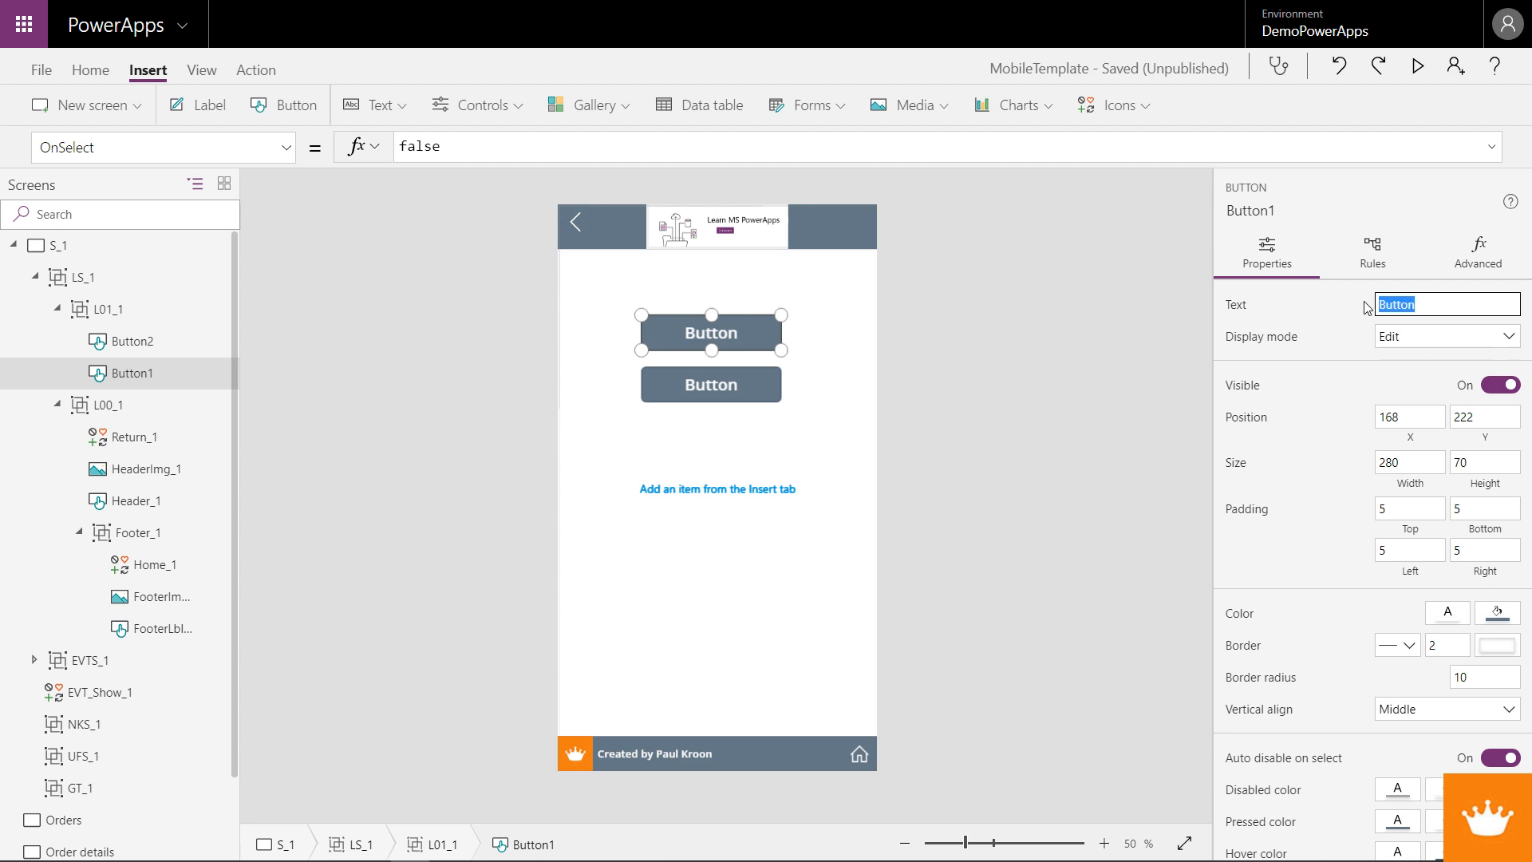
text(Orders)
click(758, 381)
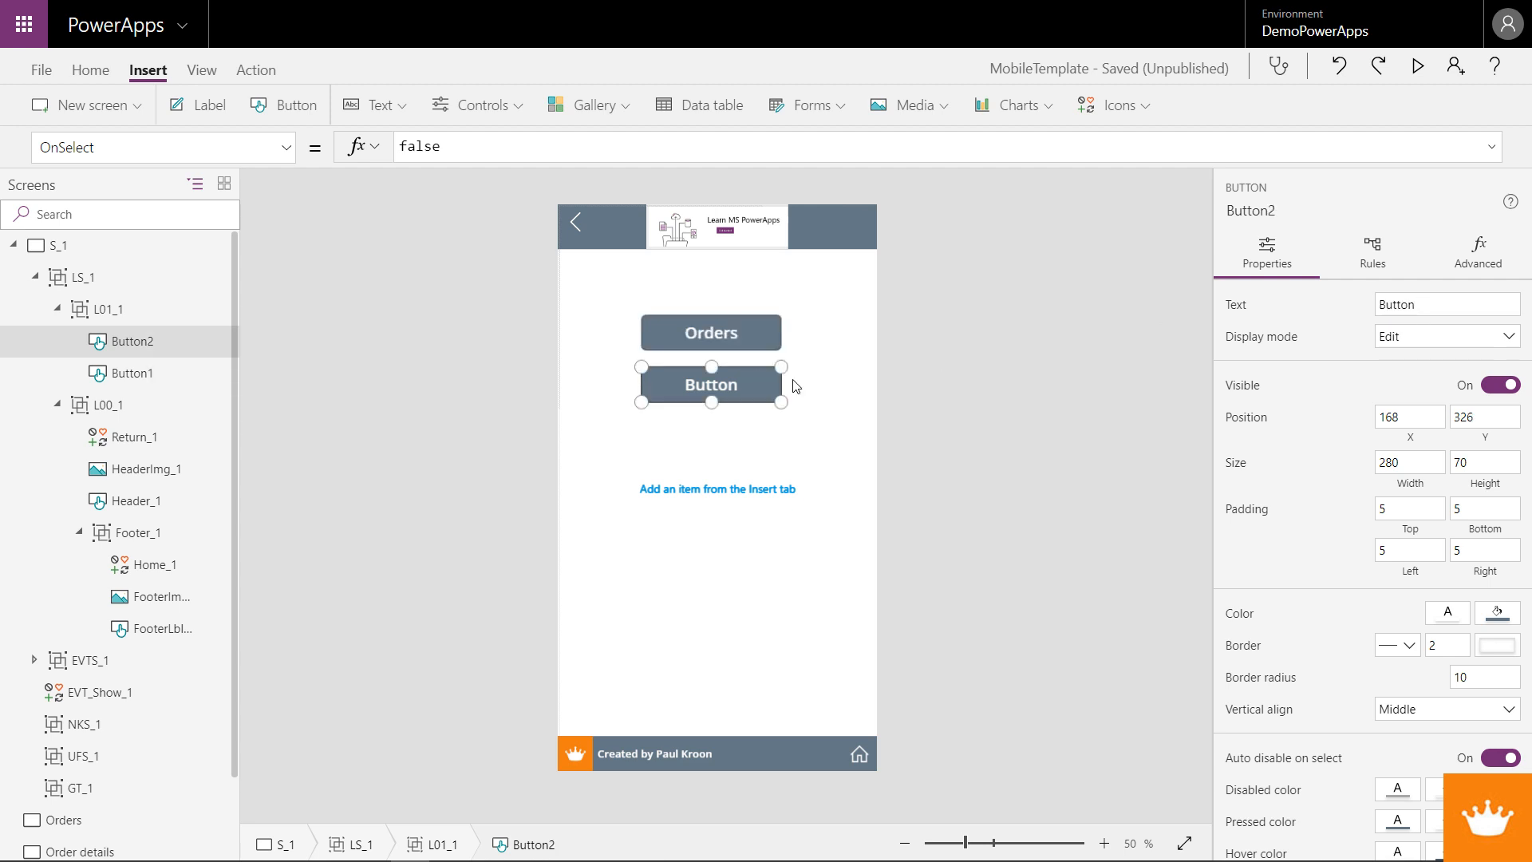
double_click(1447, 308)
text(Accounts)
click(709, 591)
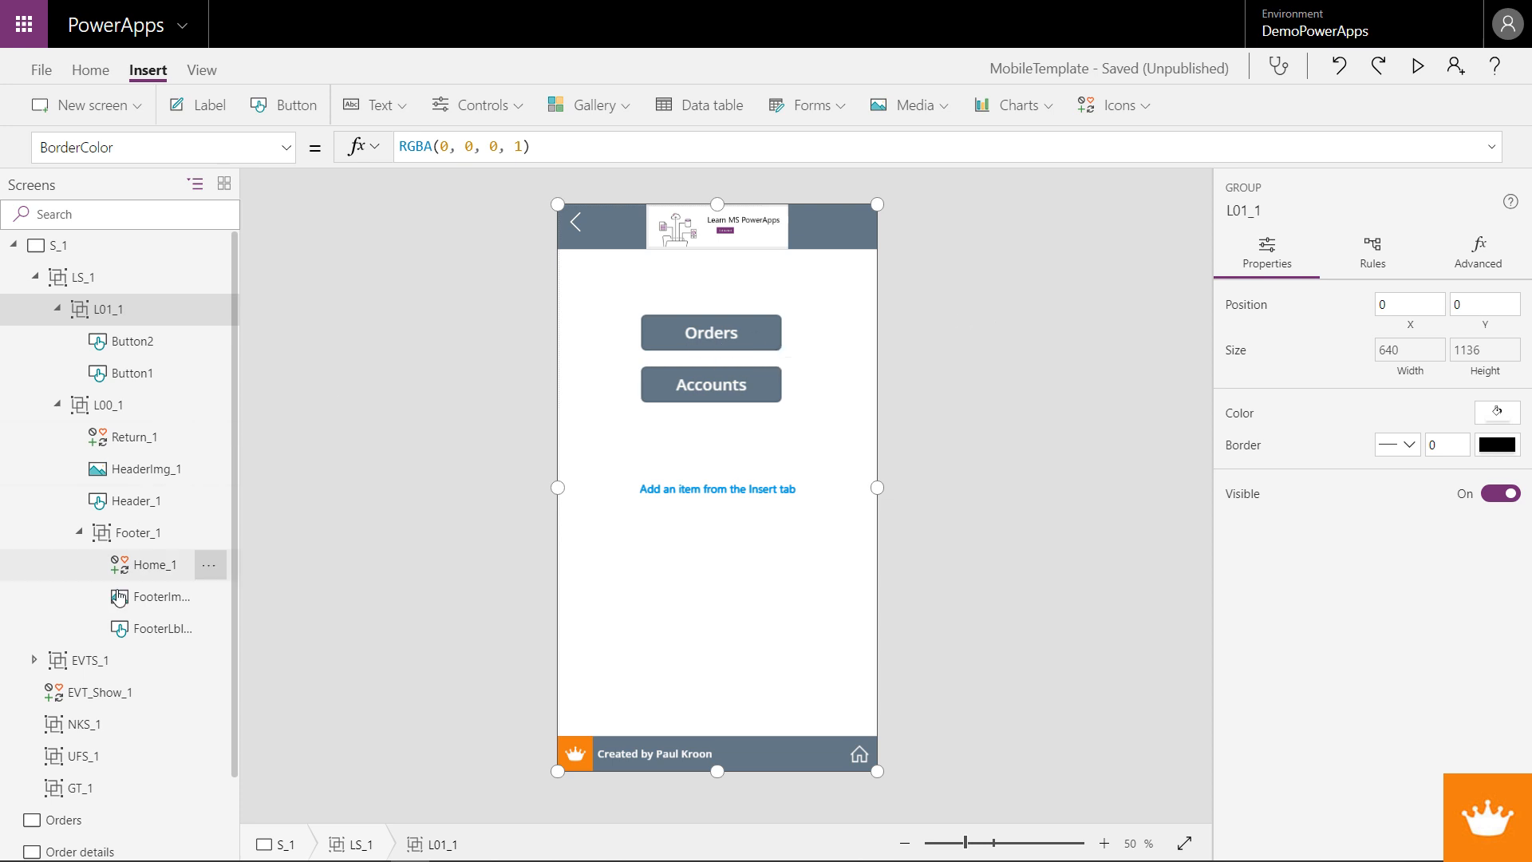
- View the Orders and Accounts screens that the two buttons refer to
scroll(104, 678, down, 2)
click(49, 722)
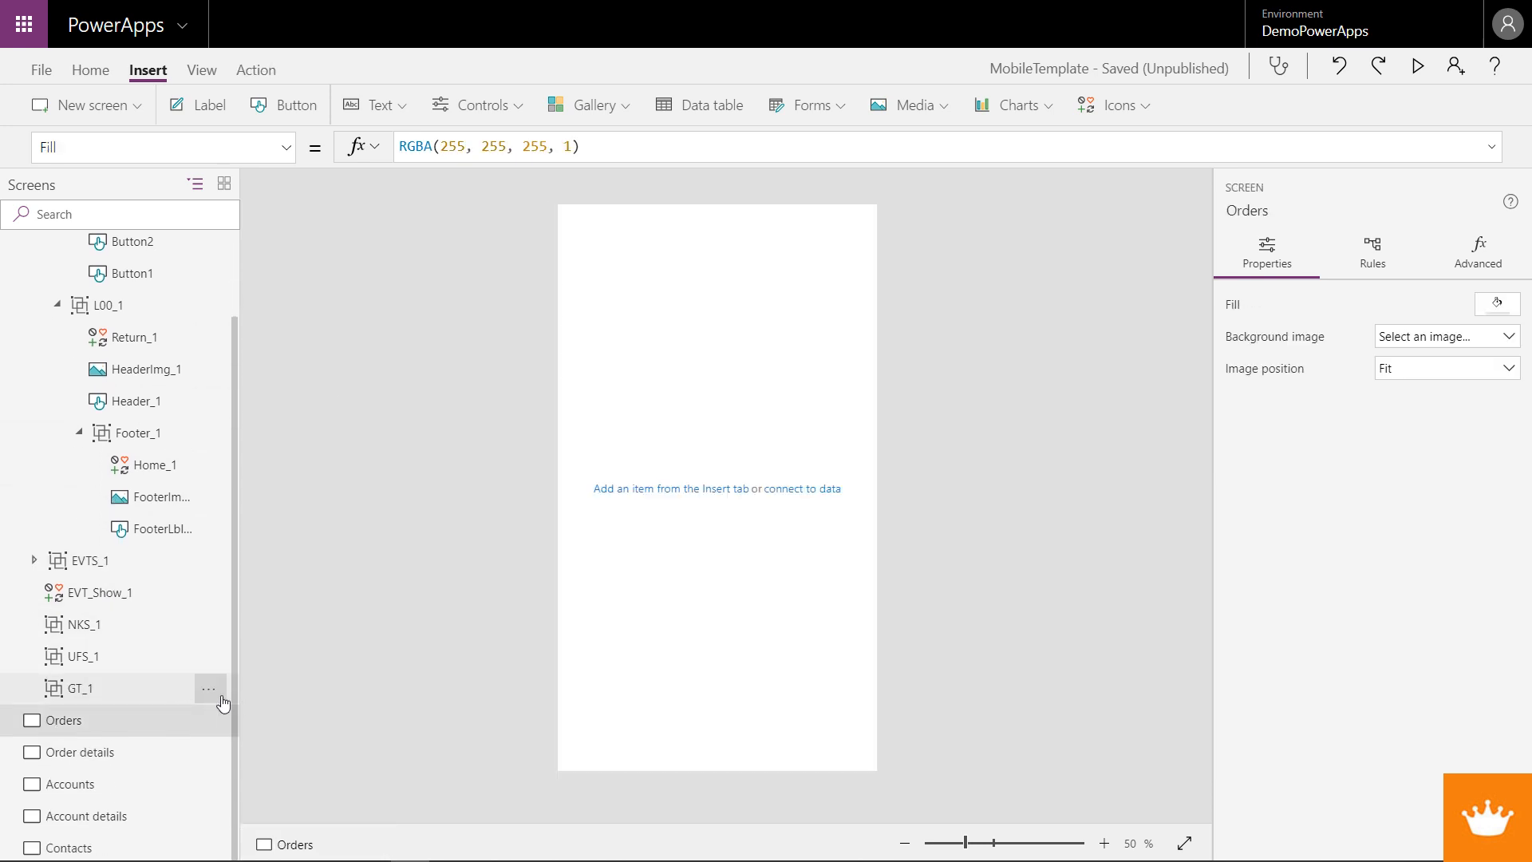
click(83, 786)
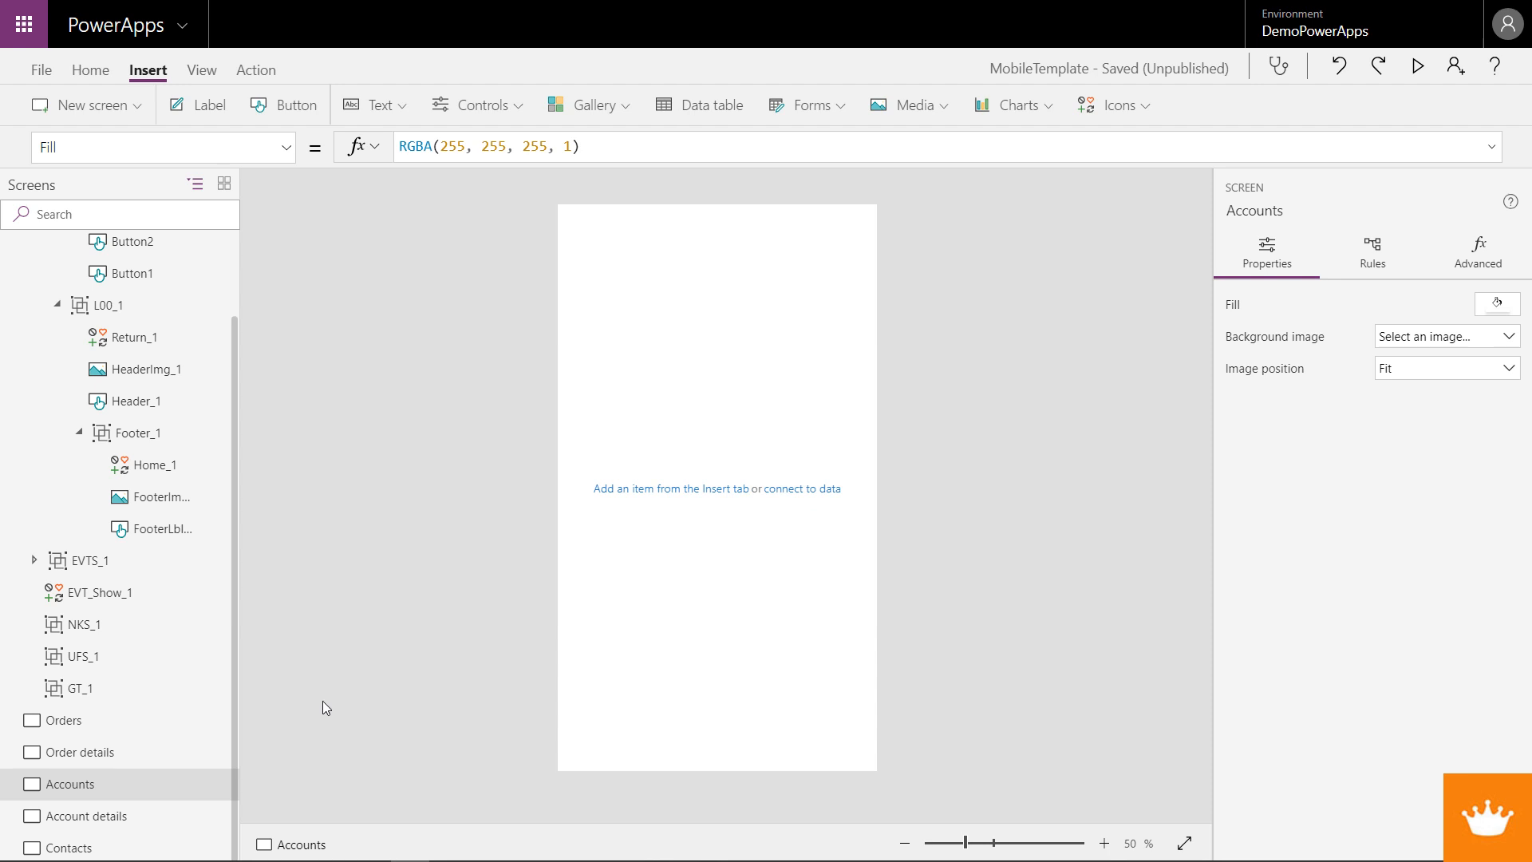
scroll(195, 742, up, 2)
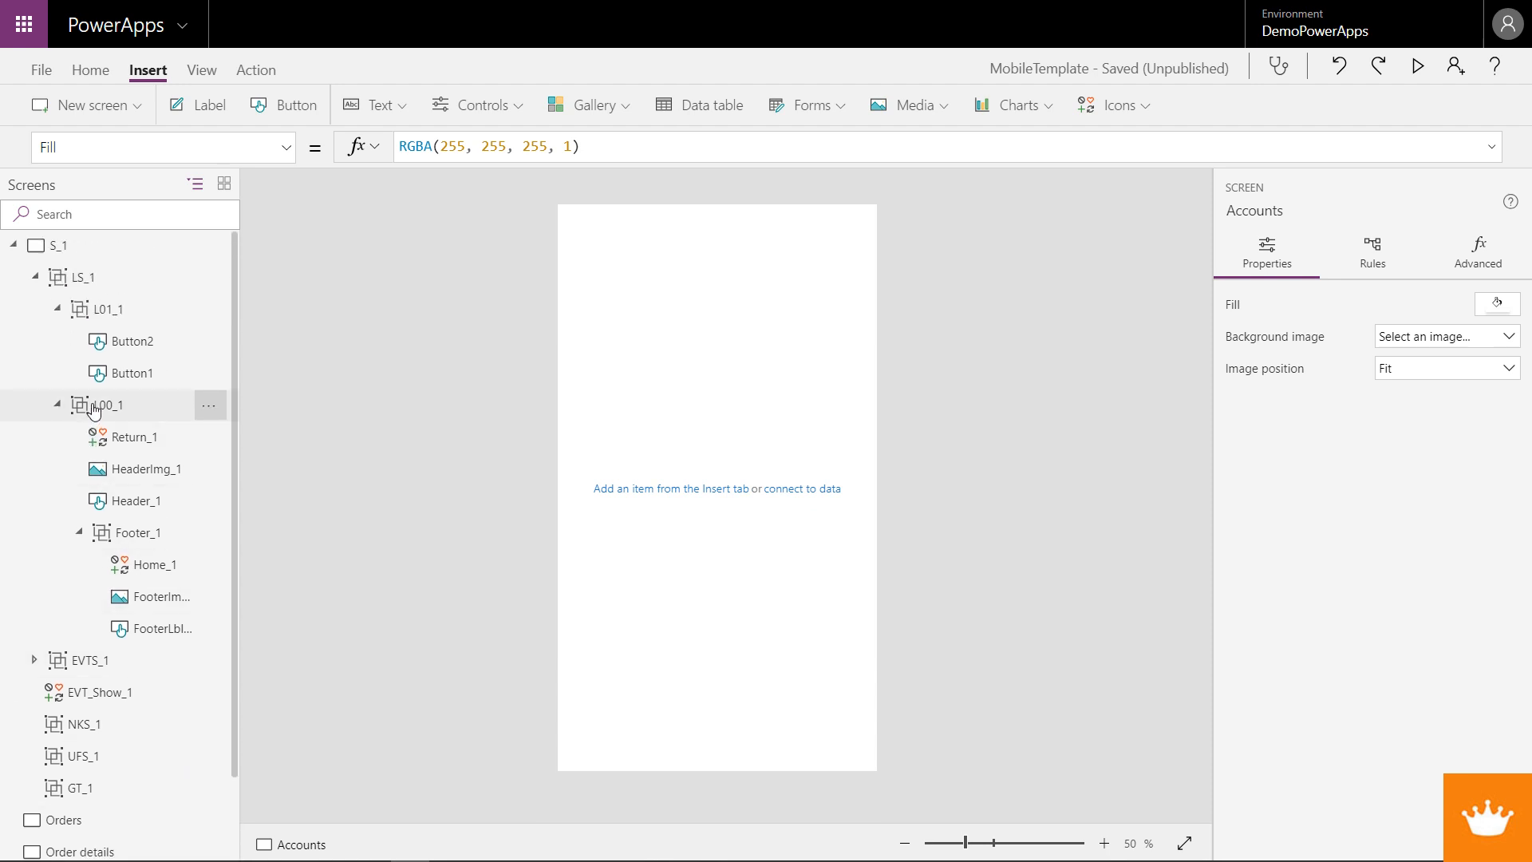
- Collapse the L01_1 group and insert a label into the L00_1 group
click(86, 310)
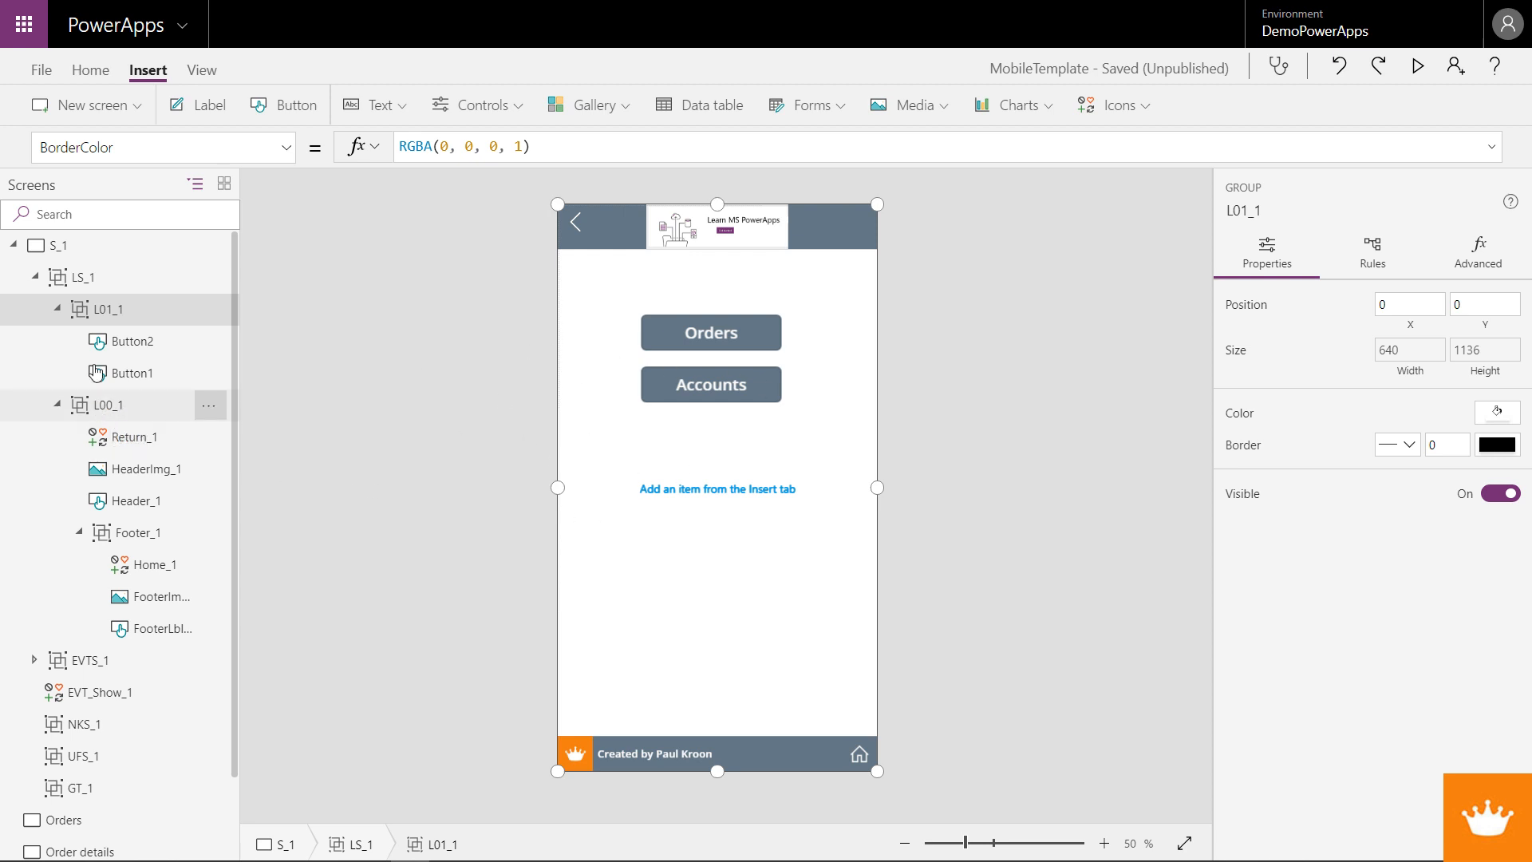
click(57, 308)
click(59, 341)
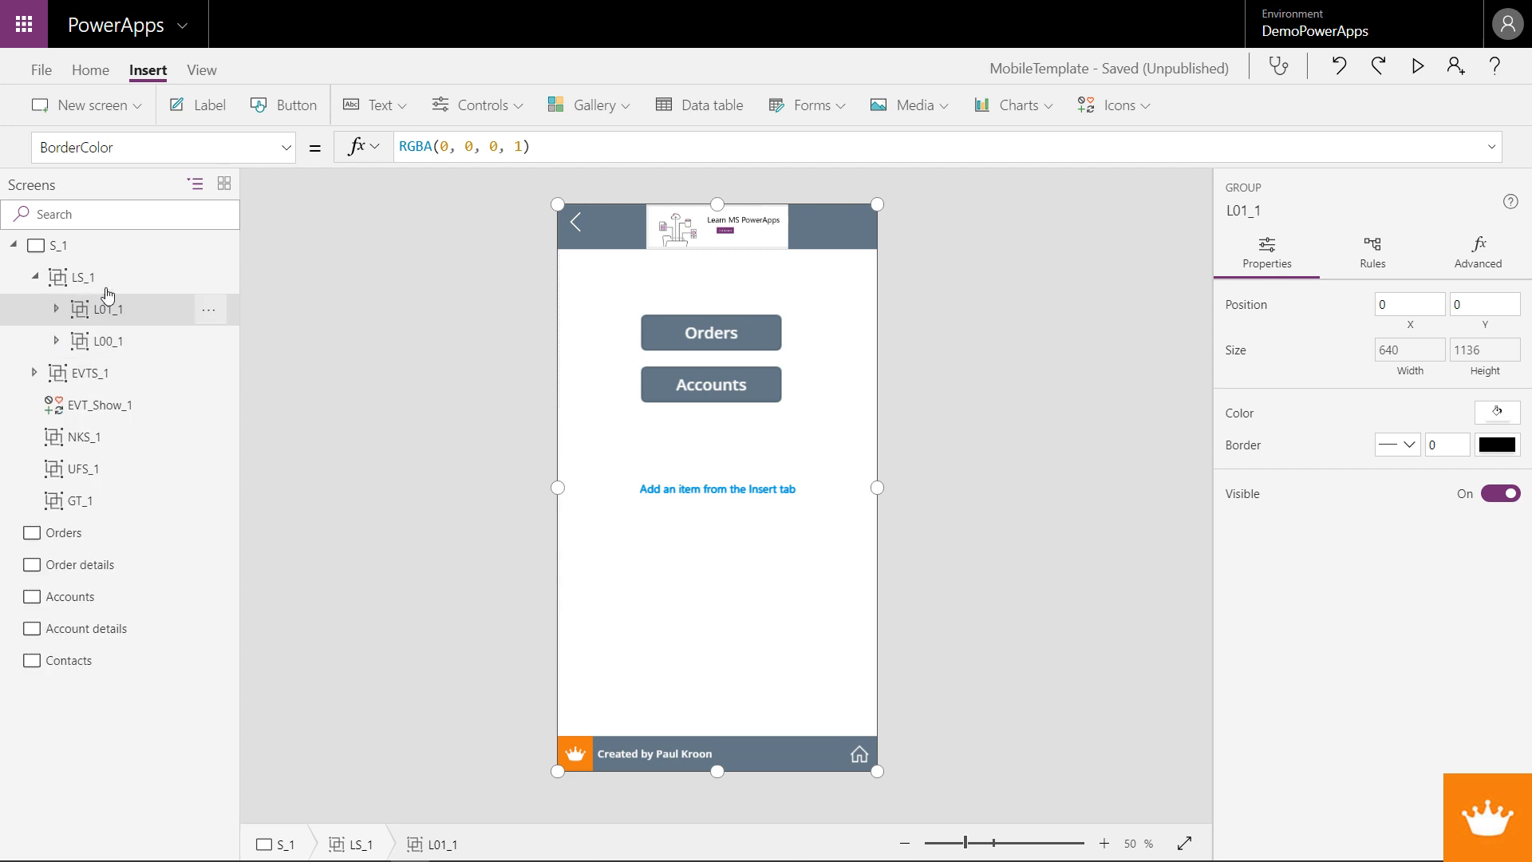
click(59, 342)
click(97, 345)
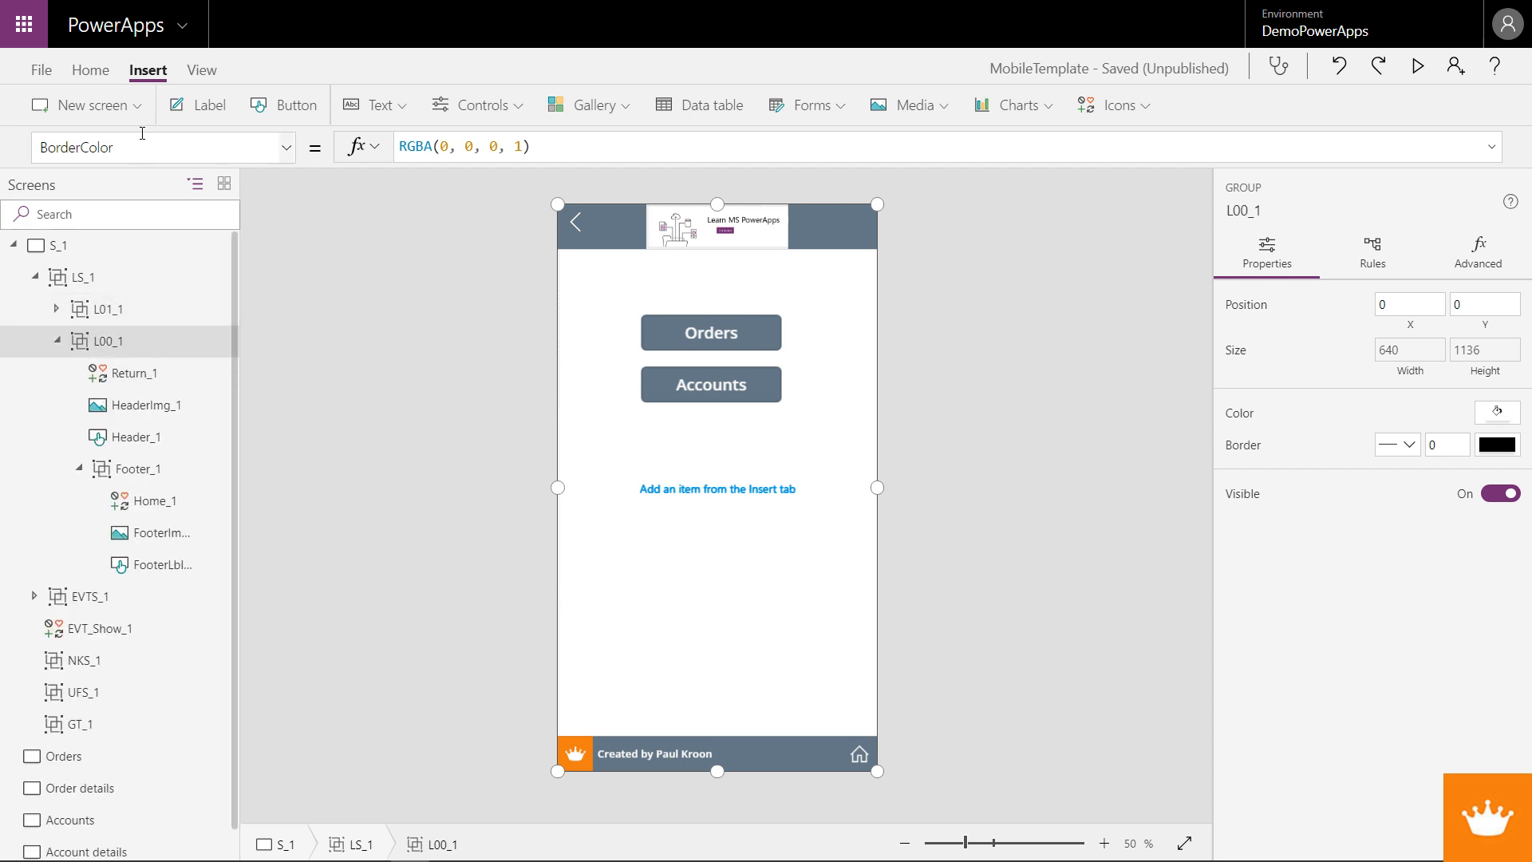
click(215, 106)
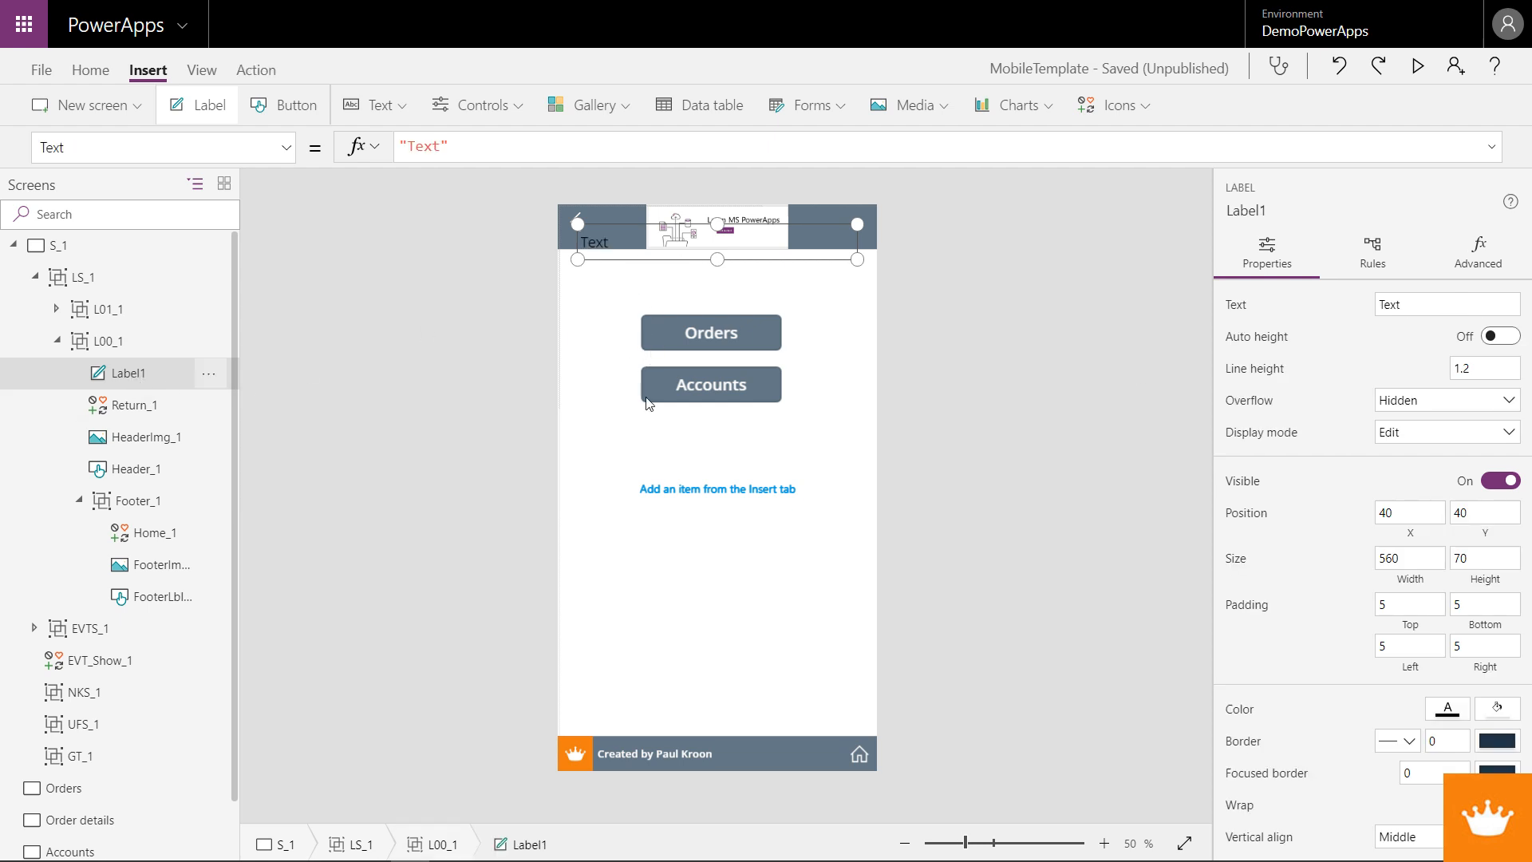
- Set the label's position to X 0 and Y 0 and clear its text
click(1420, 519)
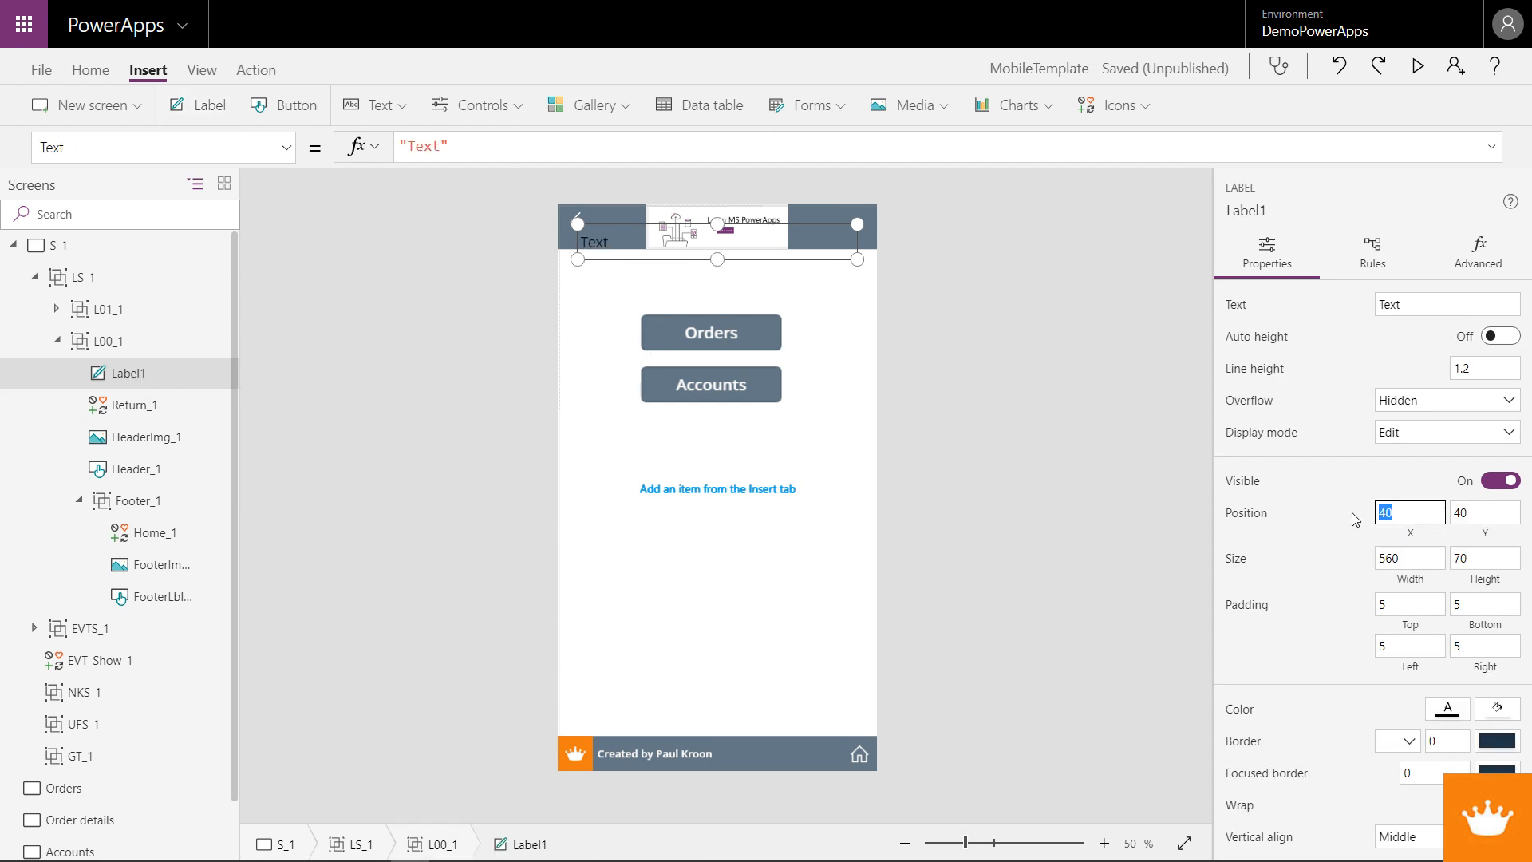
text(0)
key(Tab)
text(0)
key(Tab)
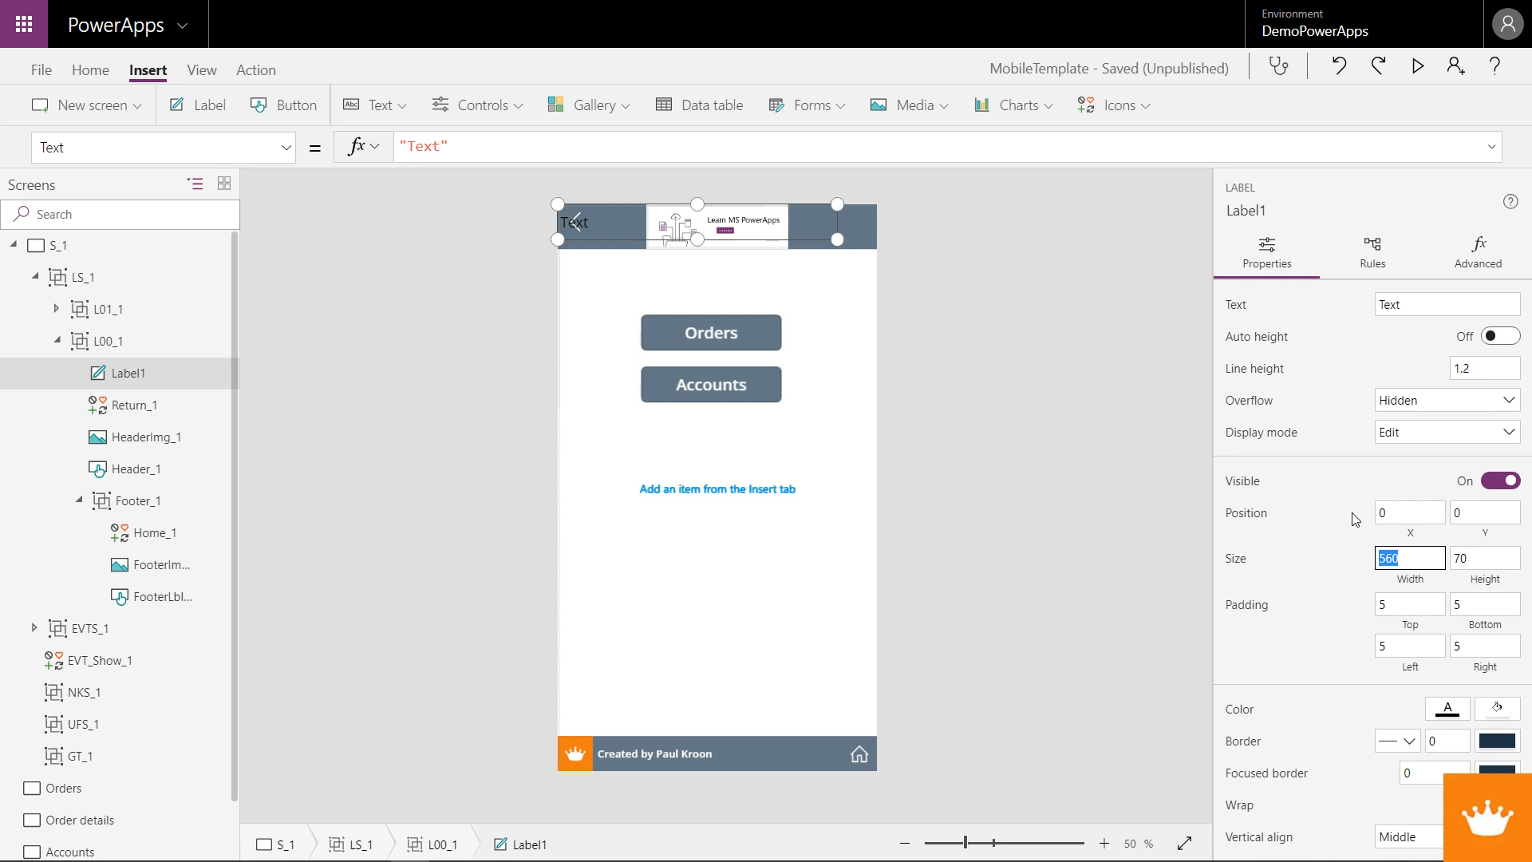
click(1392, 309)
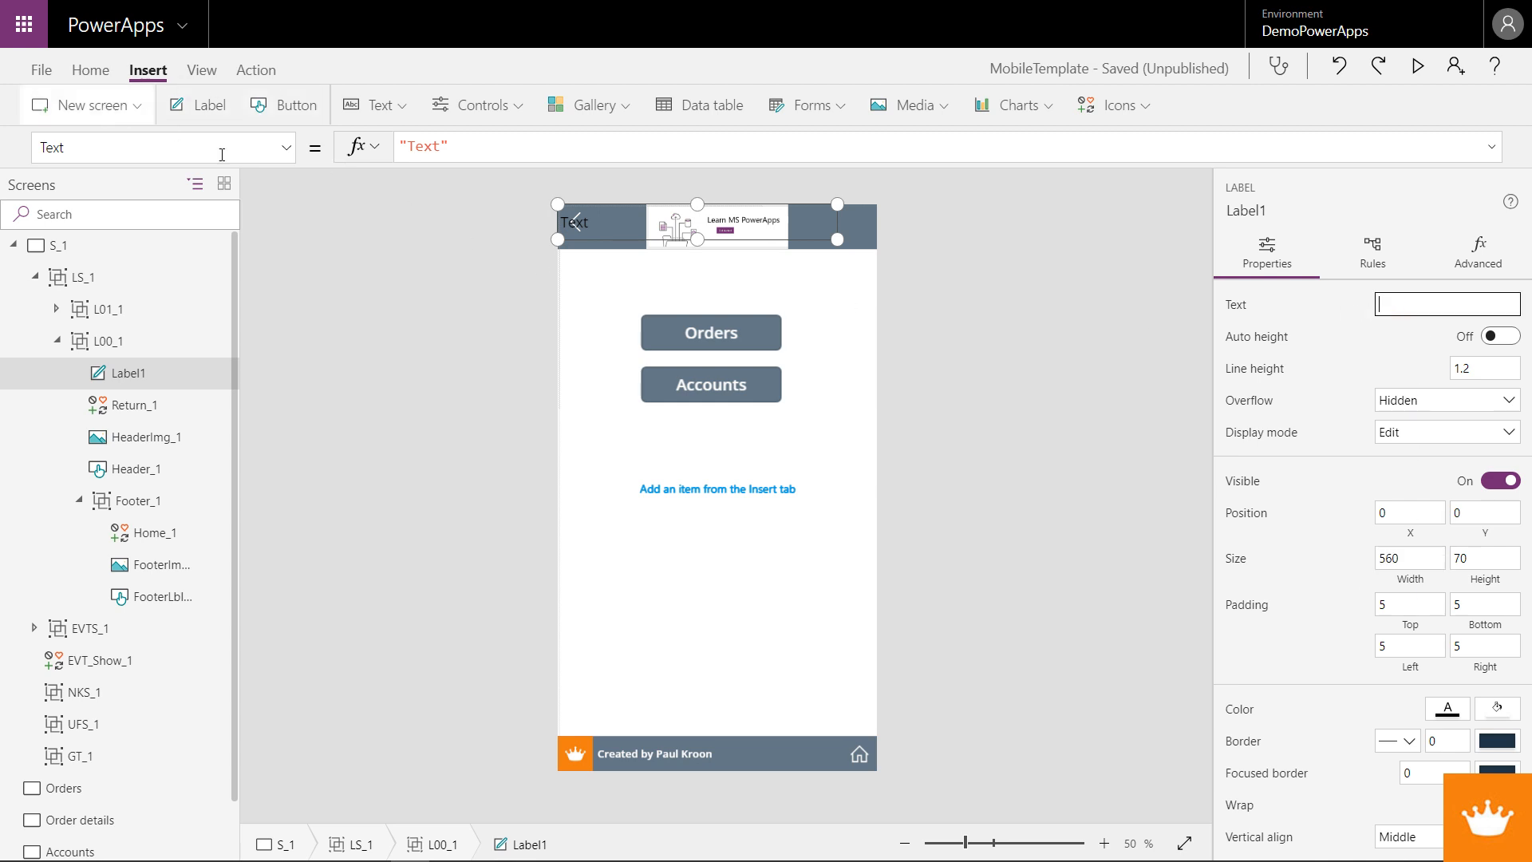
key(Tab)
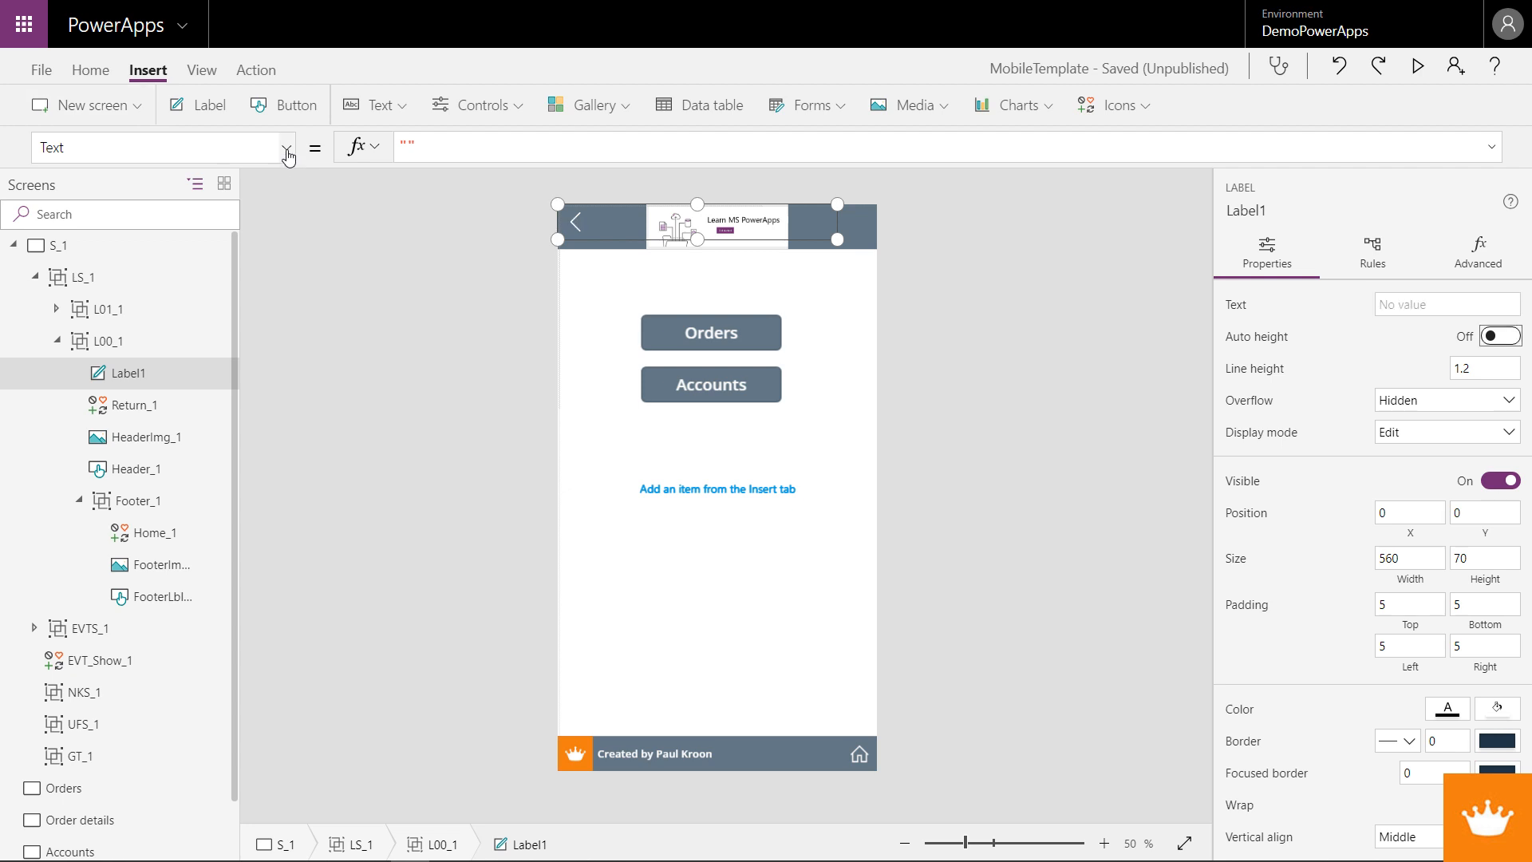
- Set the label's Height property to the formula Parent.Height
click(287, 148)
scroll(219, 469, down, 8)
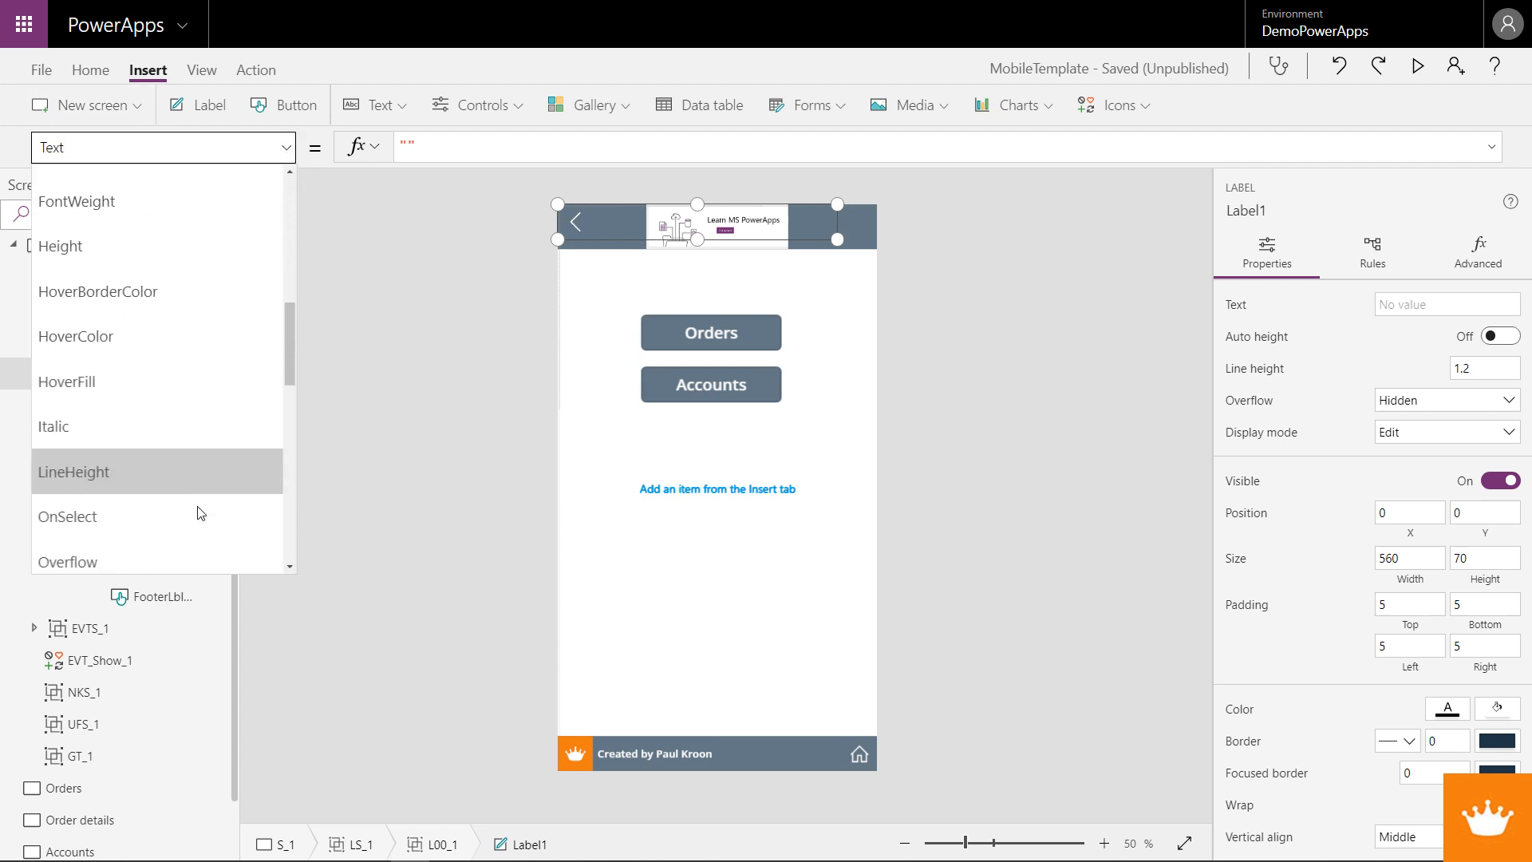
scroll(146, 491, up, 2)
click(142, 472)
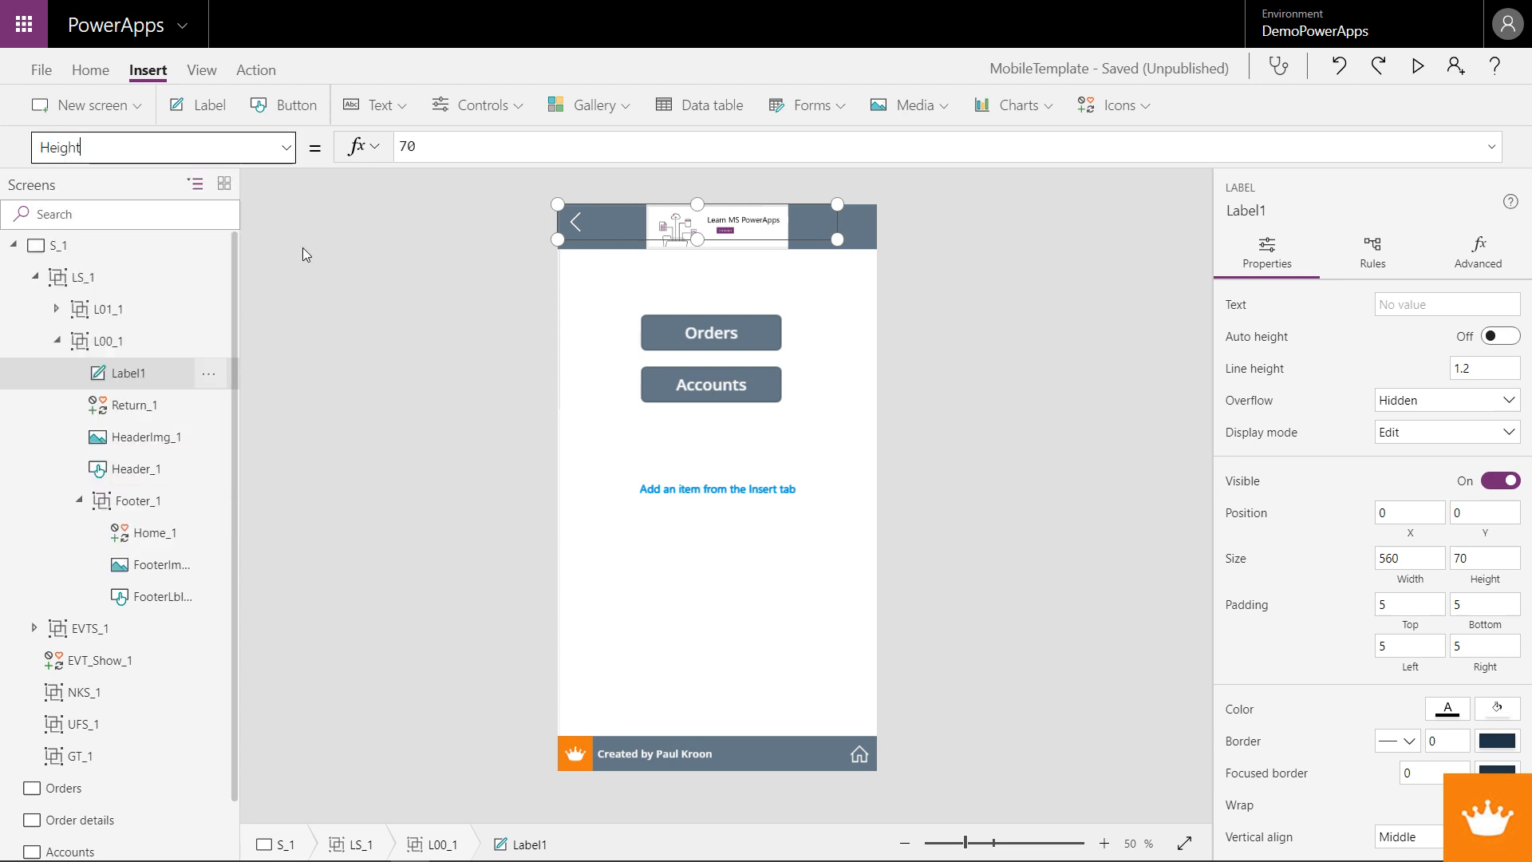
click(366, 150)
text(Parent.Height)
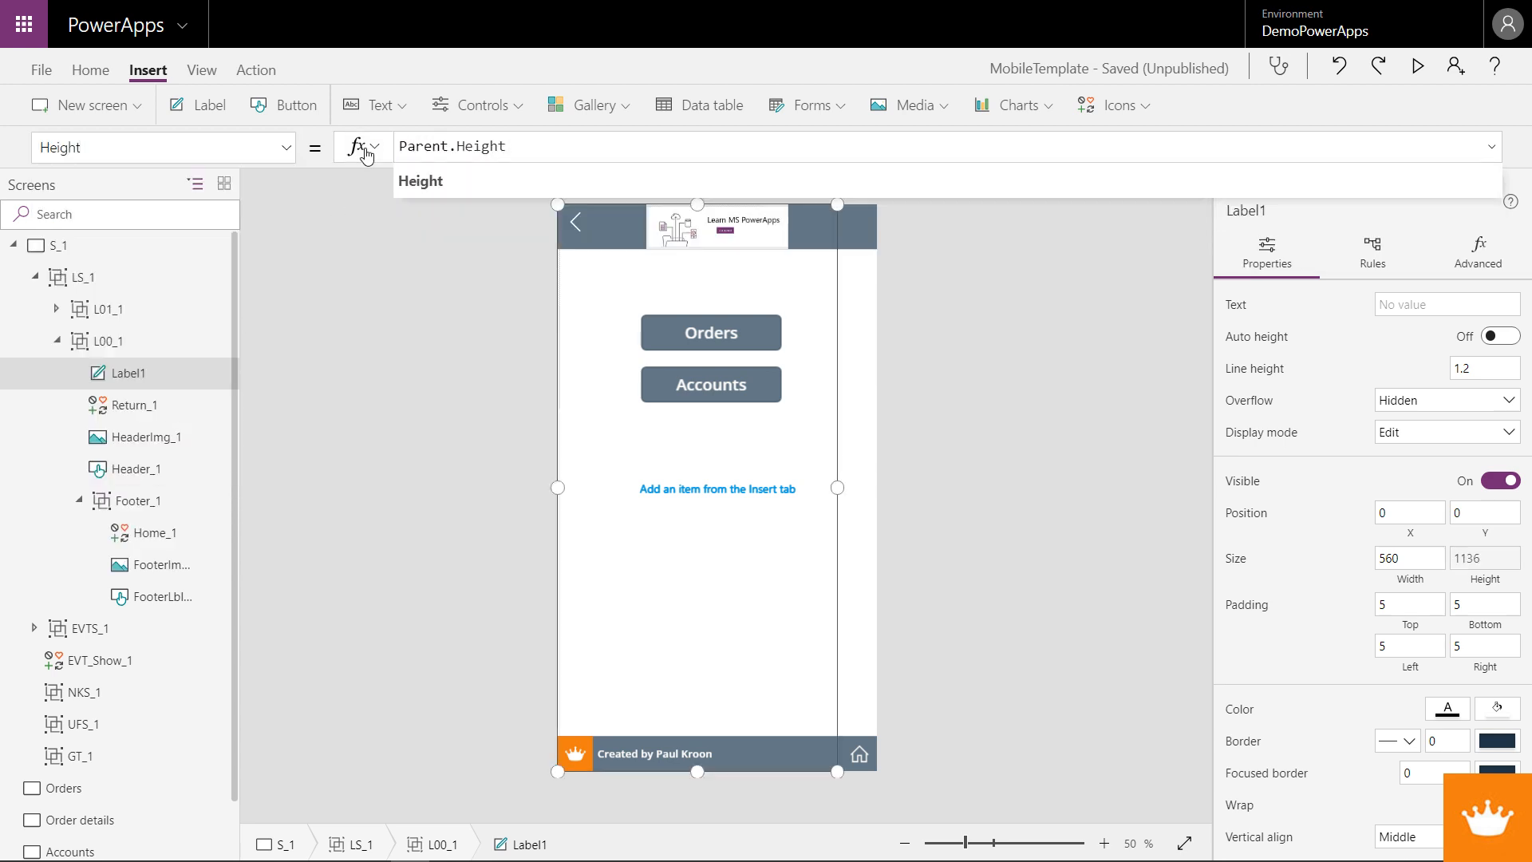
- Set the label's Width property to the formula Parent.Width
click(284, 147)
scroll(183, 487, down, 15)
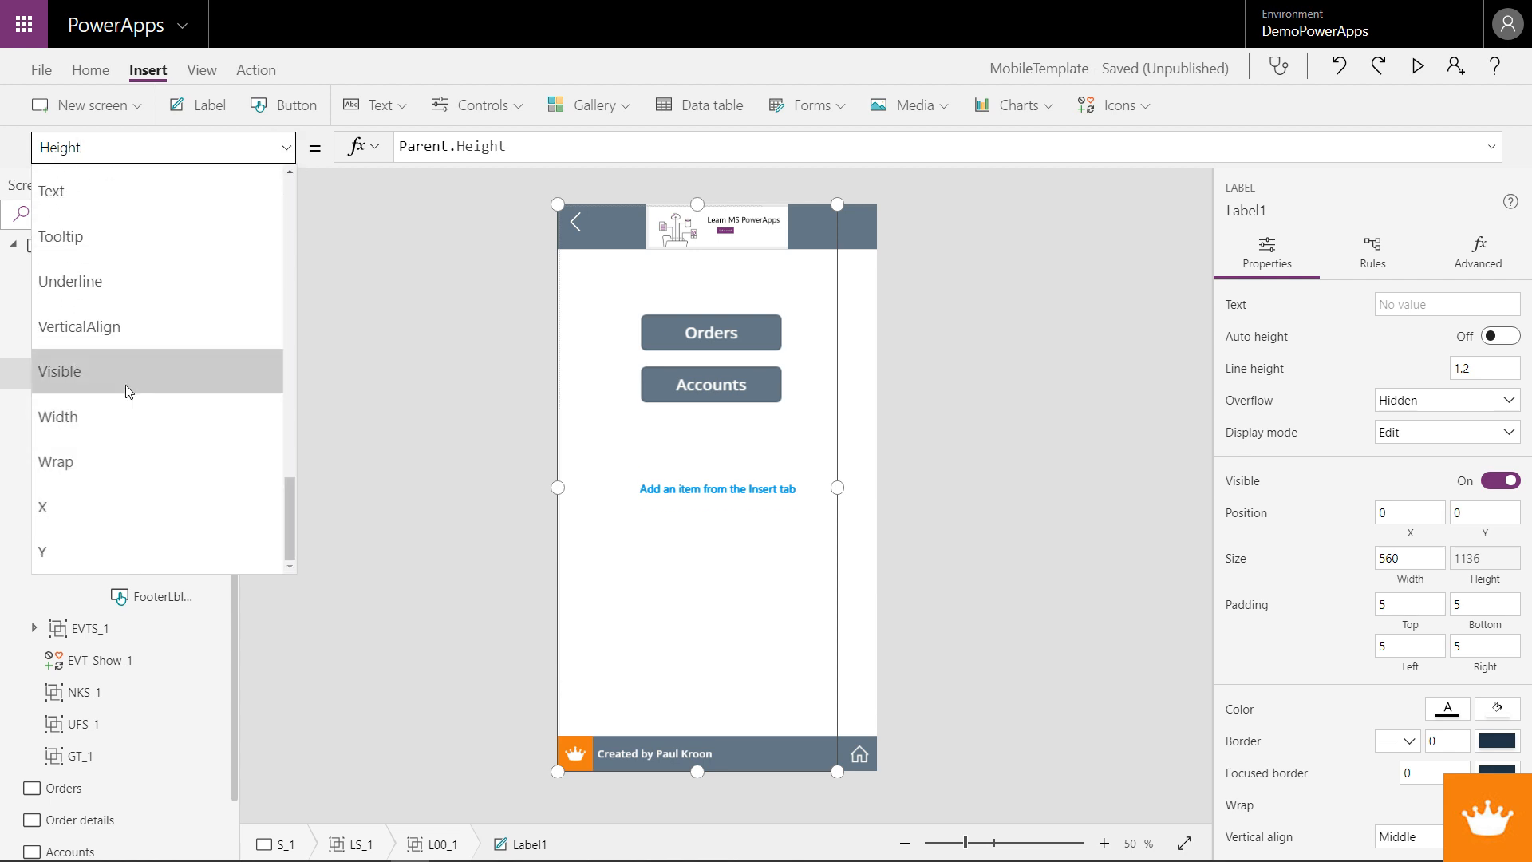
click(126, 416)
text(P)
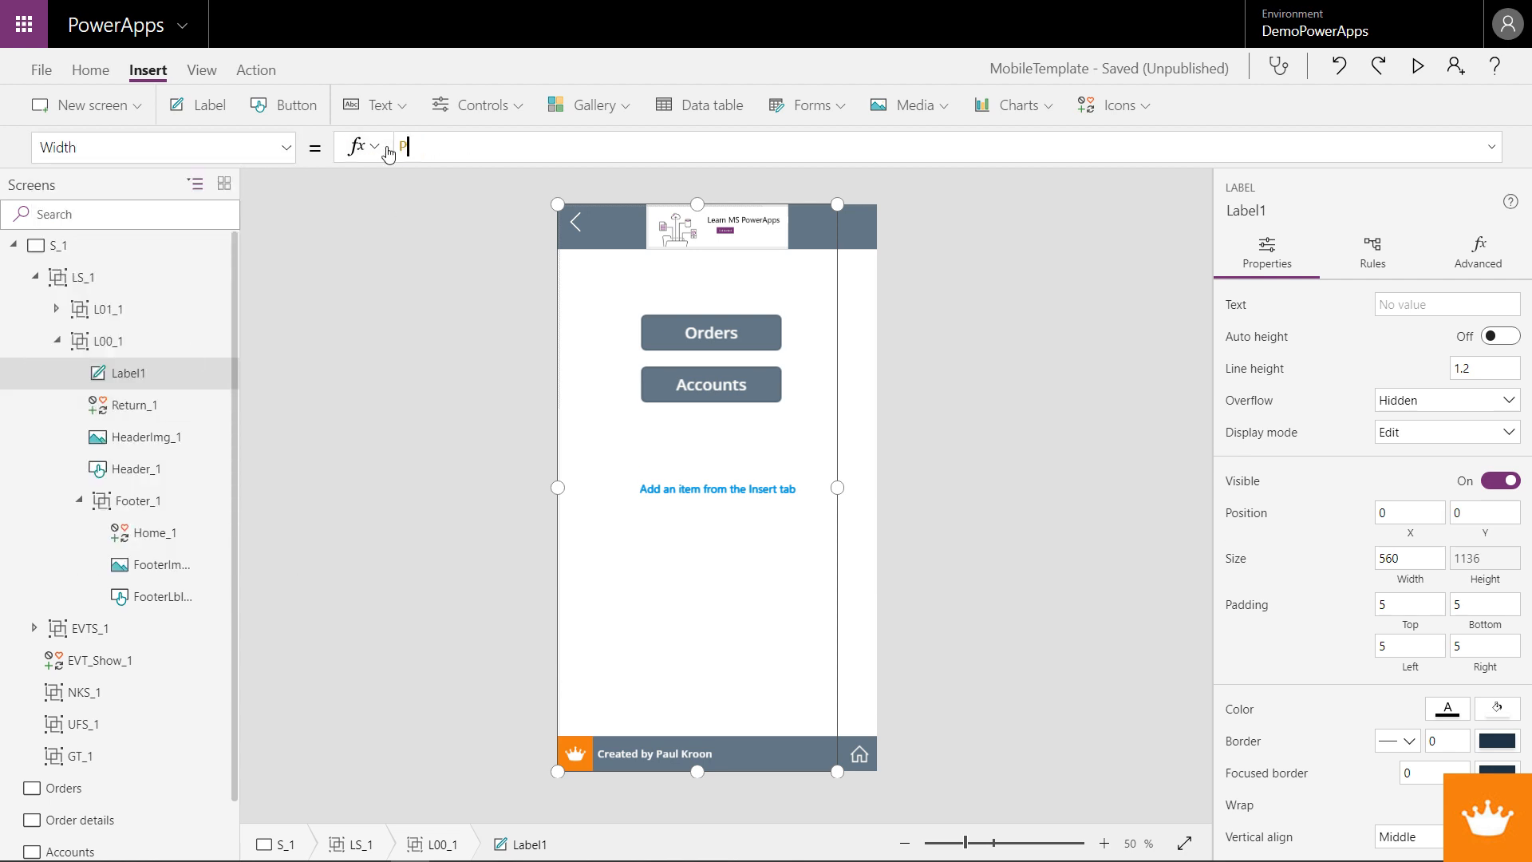
text(arent.Width)
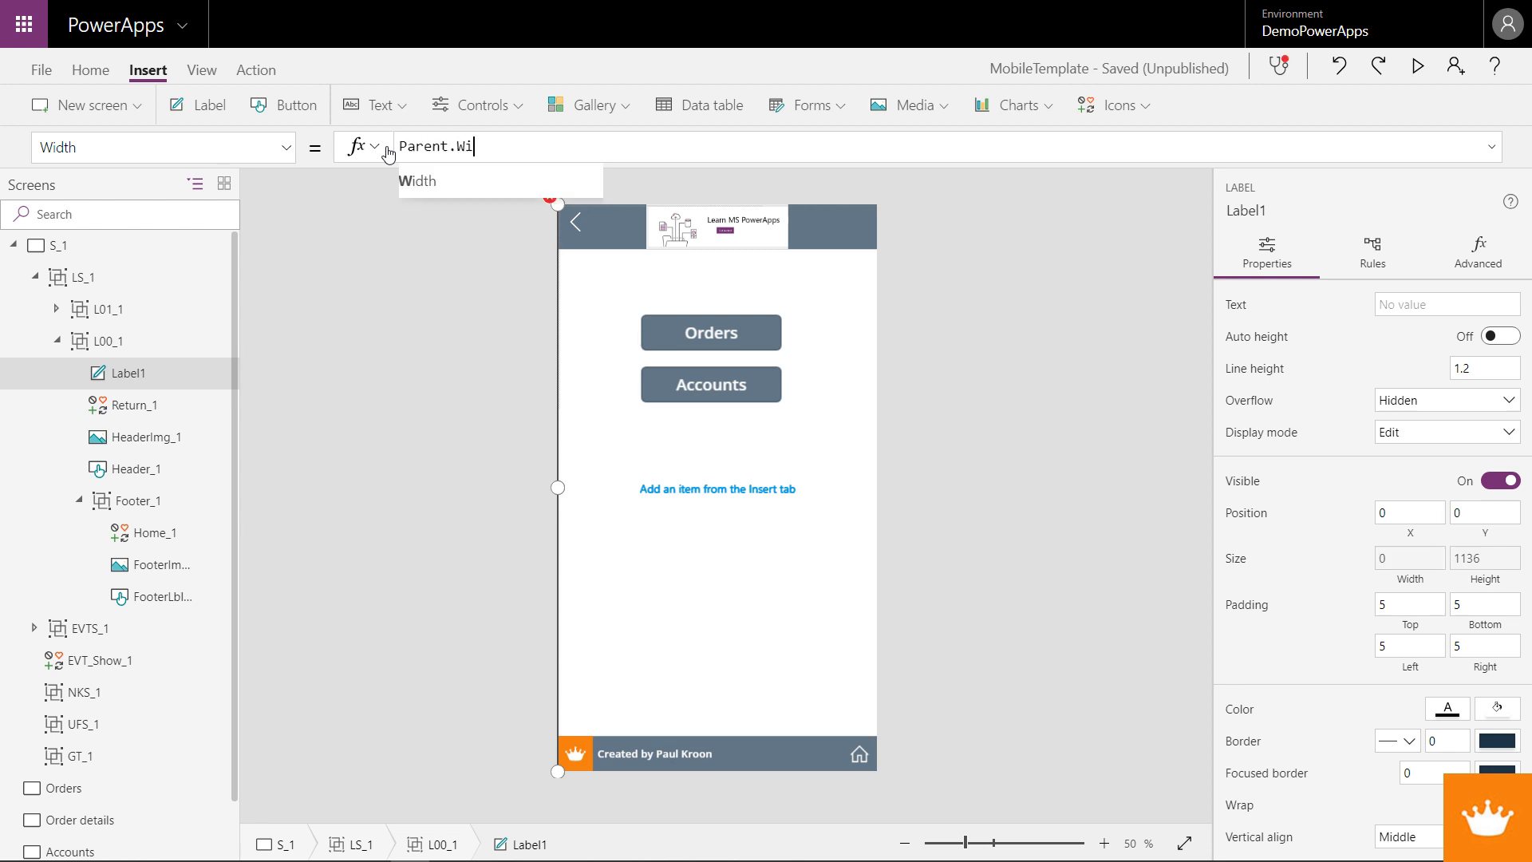
- Rename the full-screen label in the L00_1 group as Layer_1
right_click(186, 382)
click(221, 488)
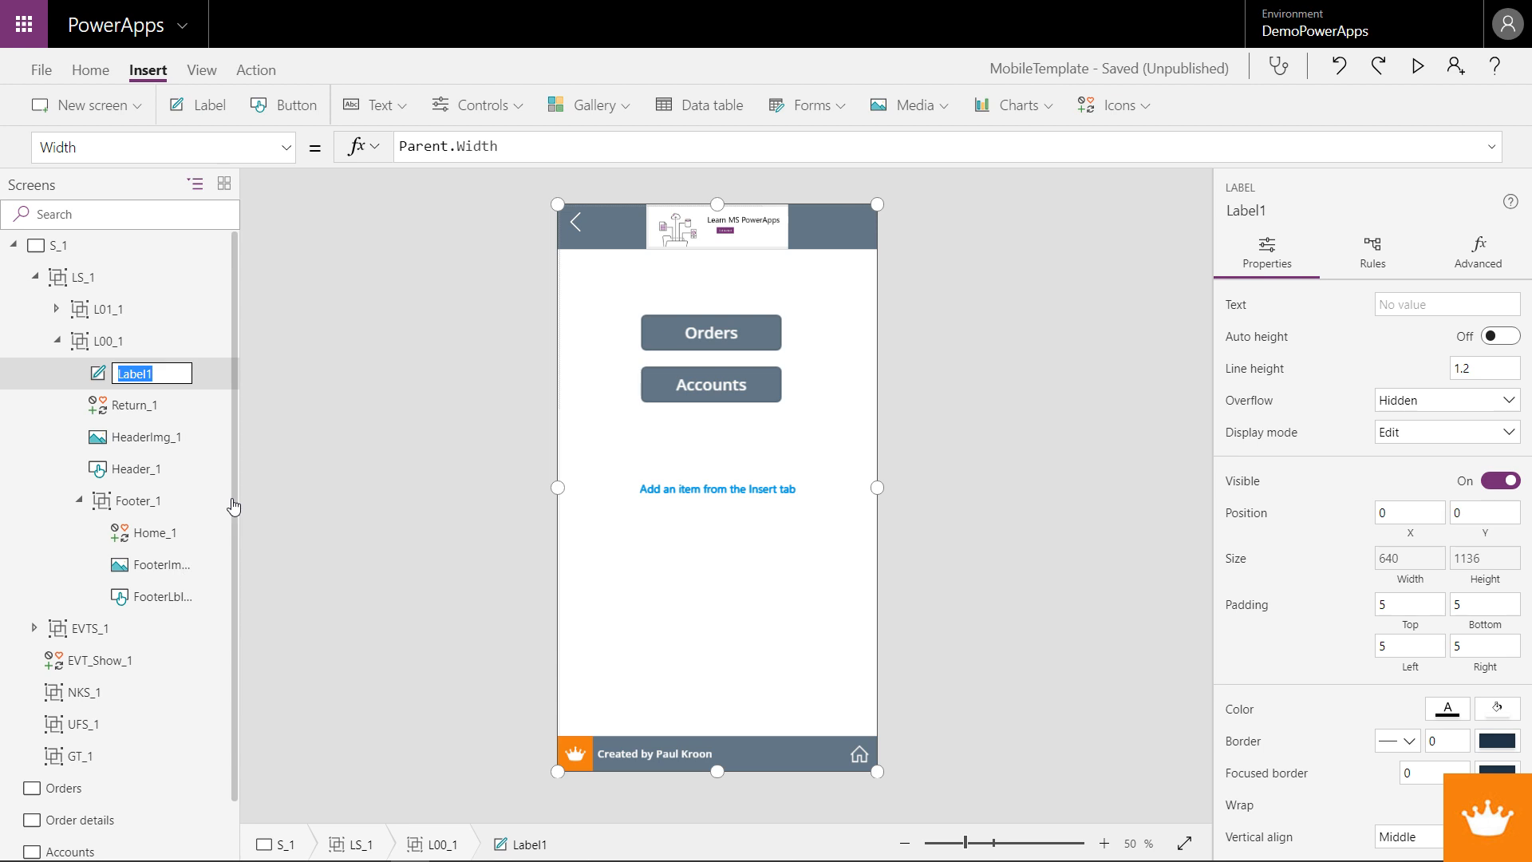
text(La)
key(Return)
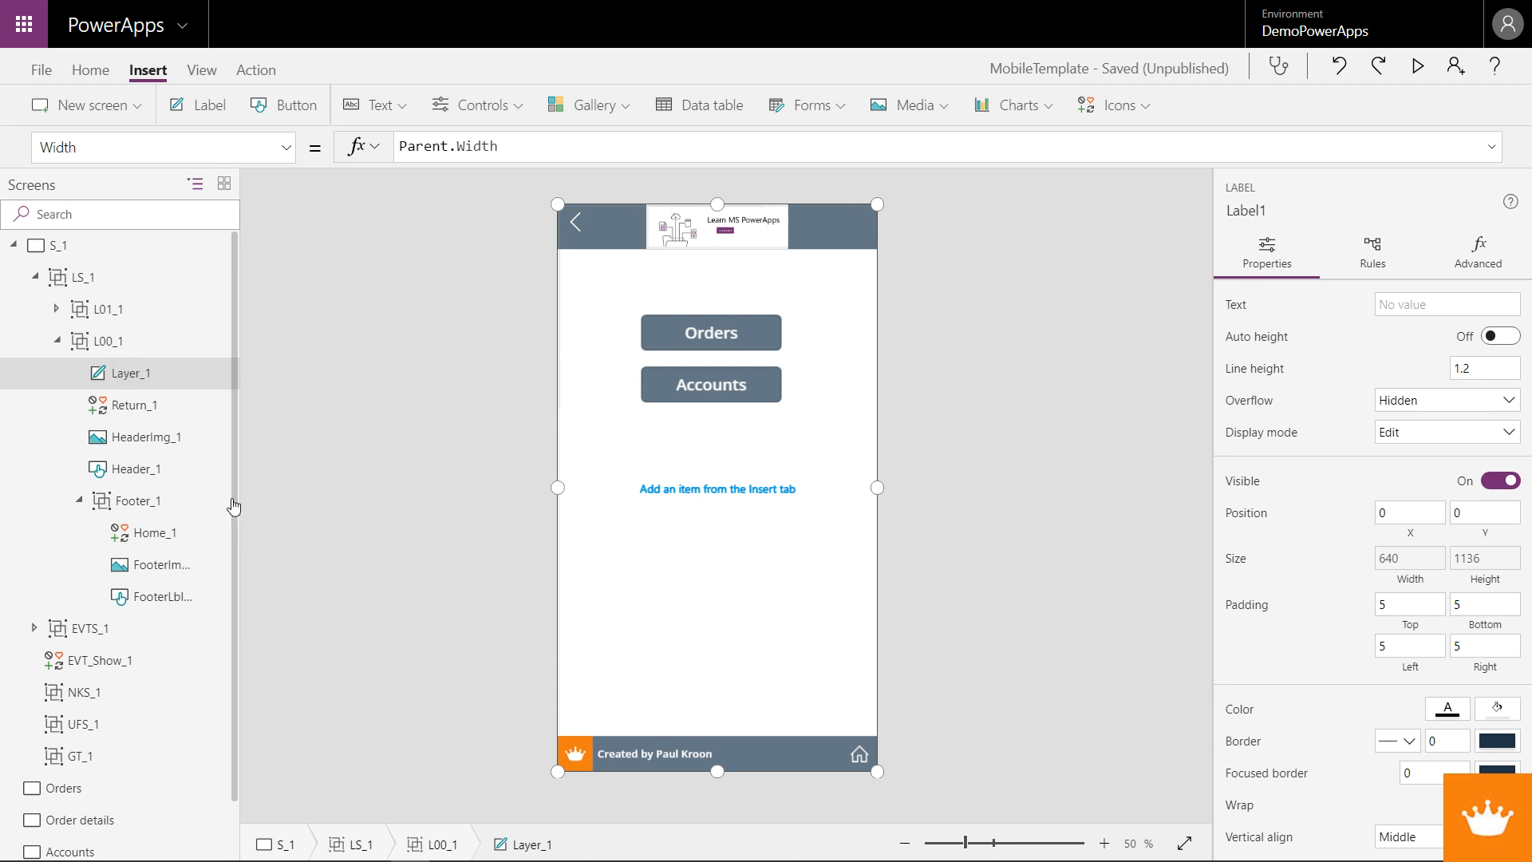
- Send Layer_1 to the back of the L00_1 group and collapse the Footer_1 group
right_click(164, 376)
mouse_move(266, 523)
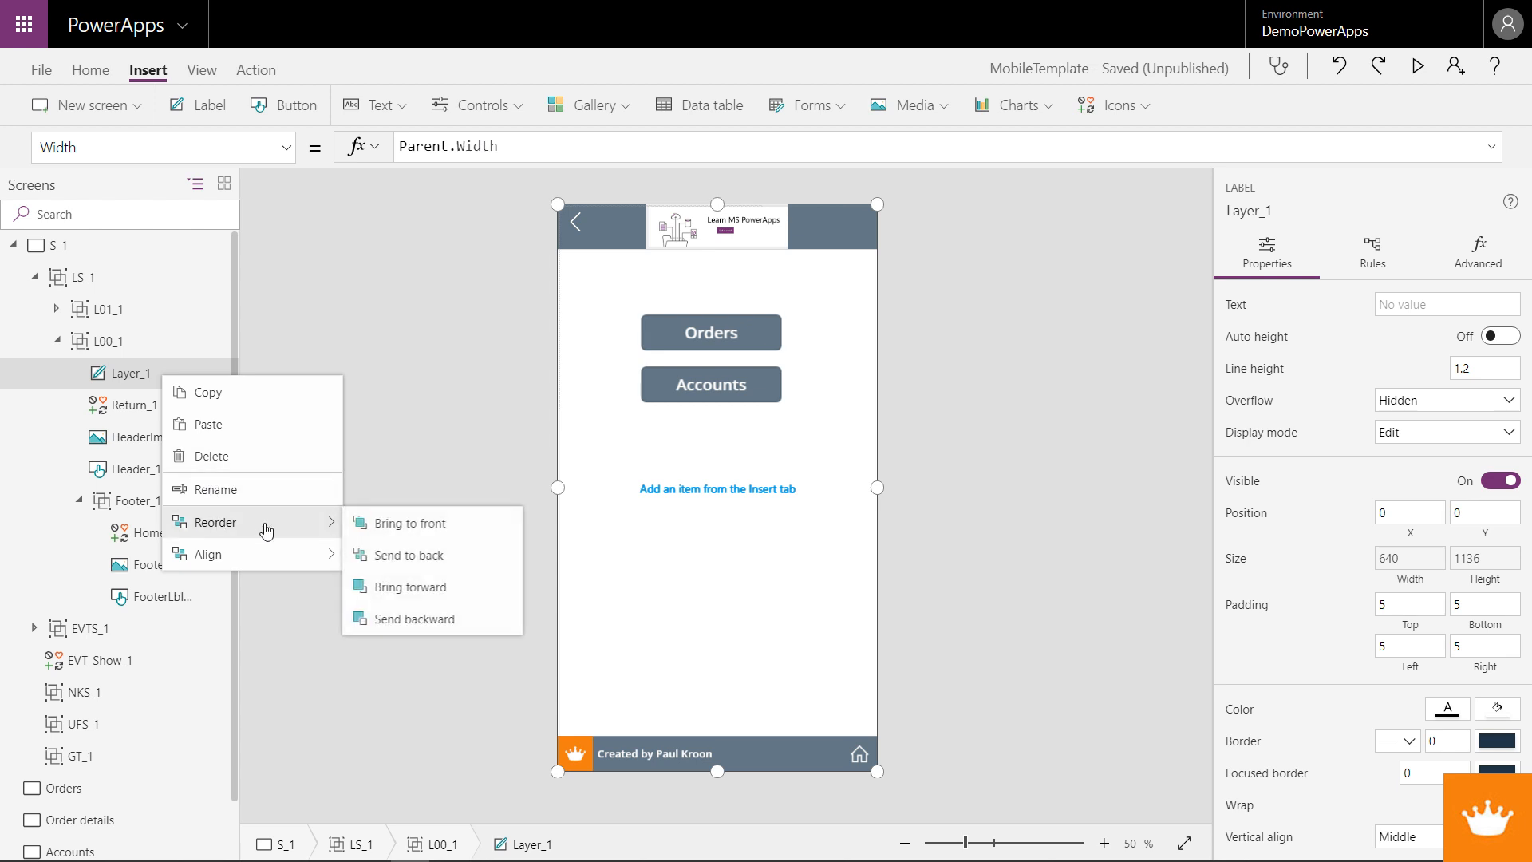
click(387, 556)
click(79, 471)
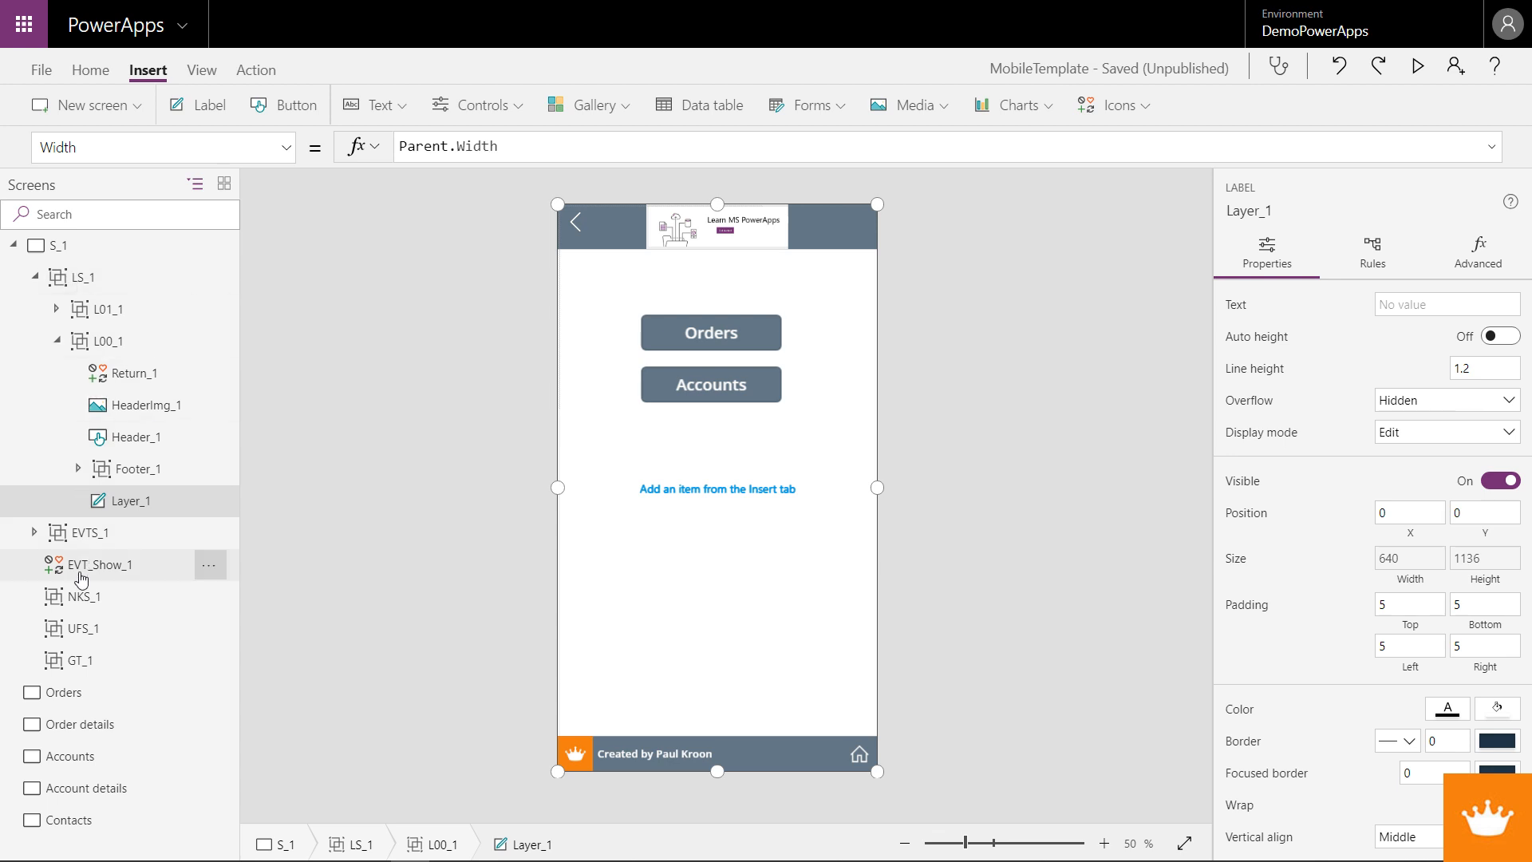
- Send the LS_1 group backward twice, behind EVTS_1 and EVT_Show_1, and open the Events overlay from the footer's gear icon
click(37, 533)
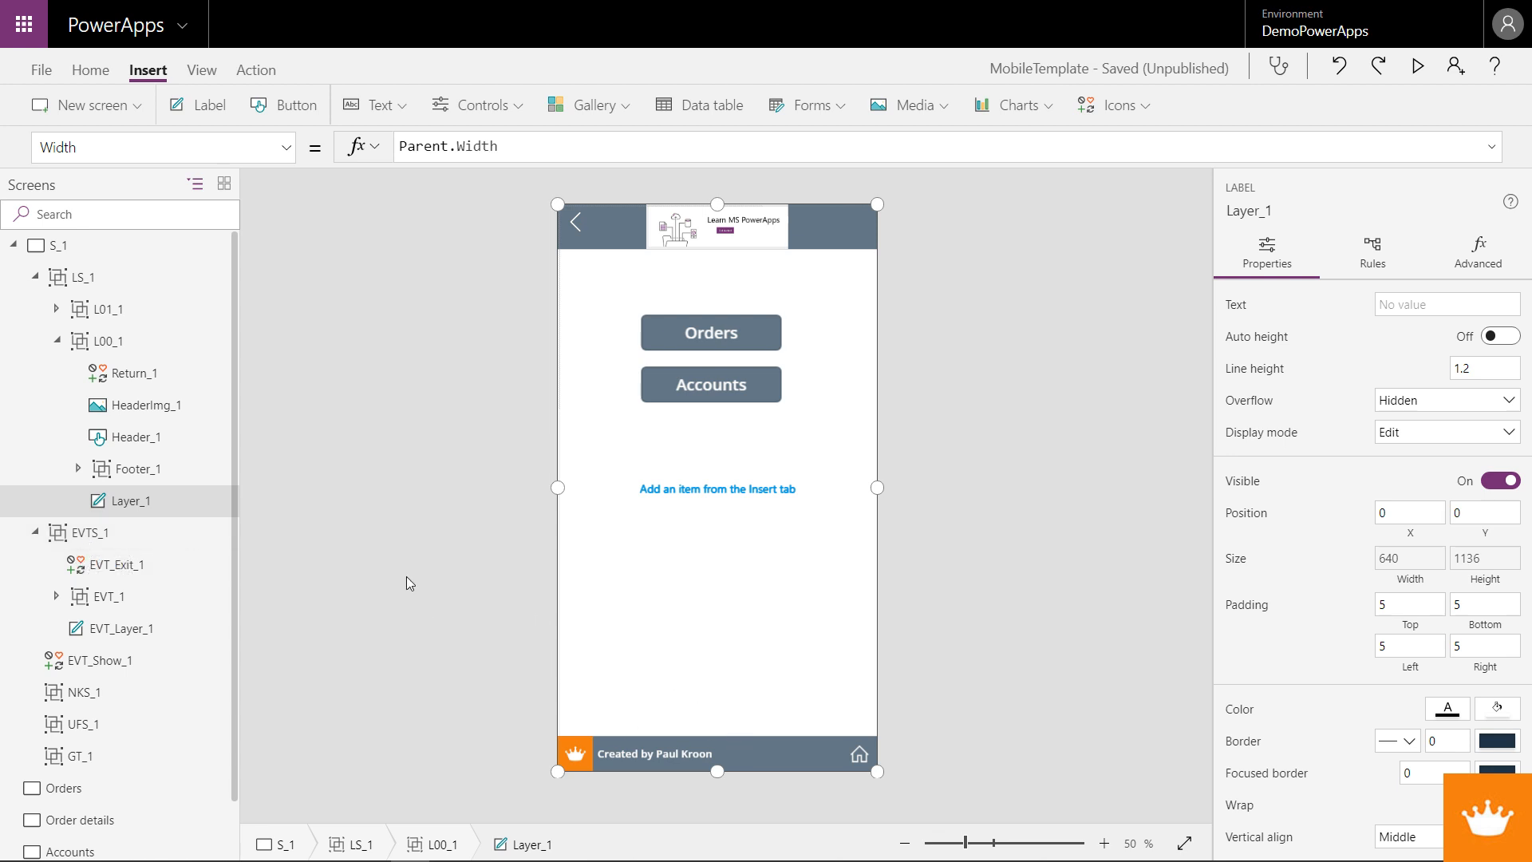
right_click(80, 280)
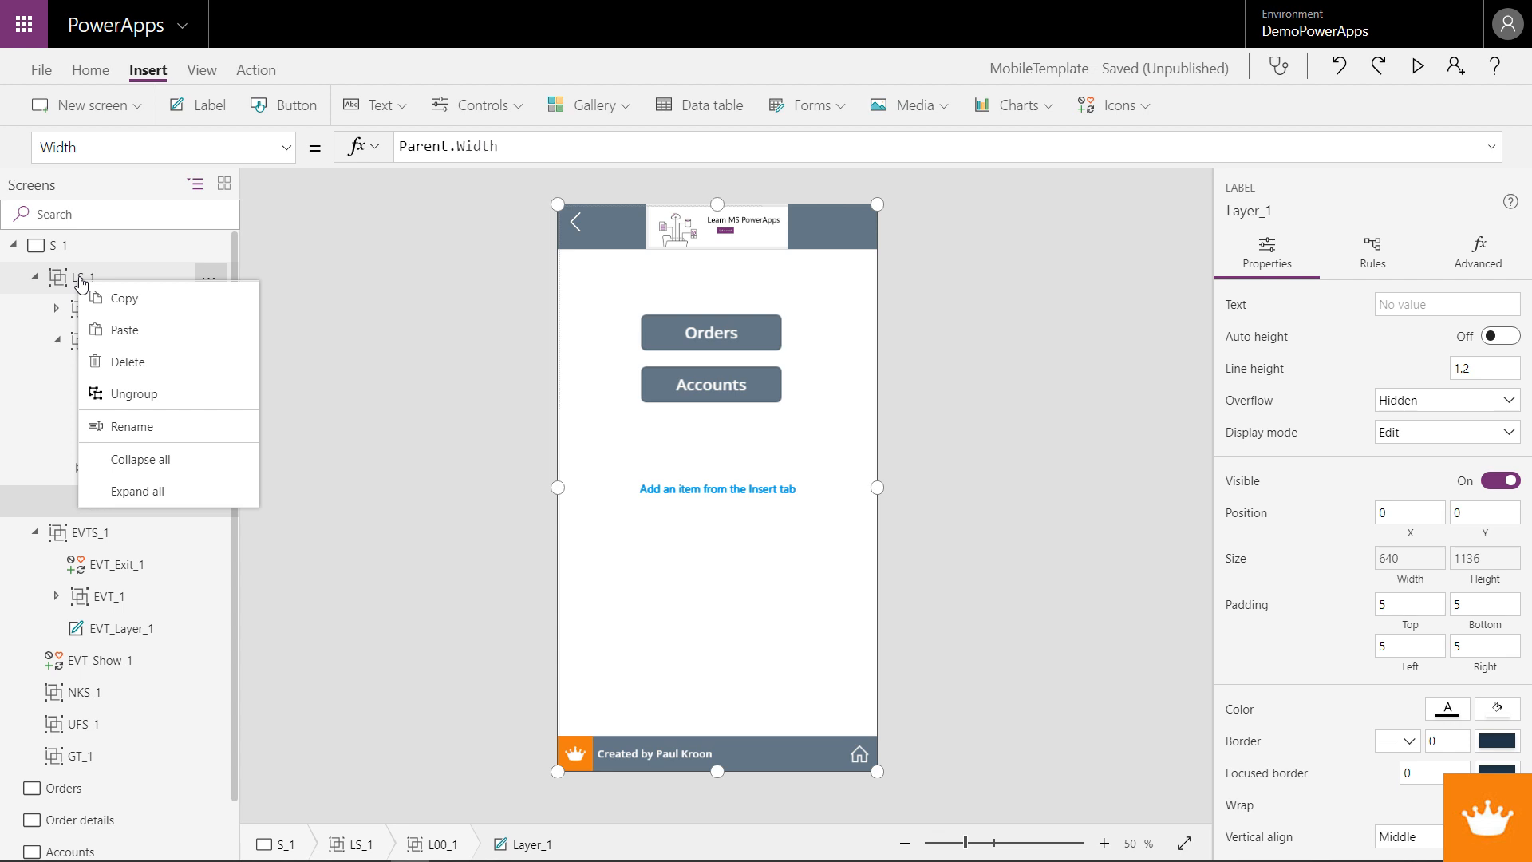
click(80, 277)
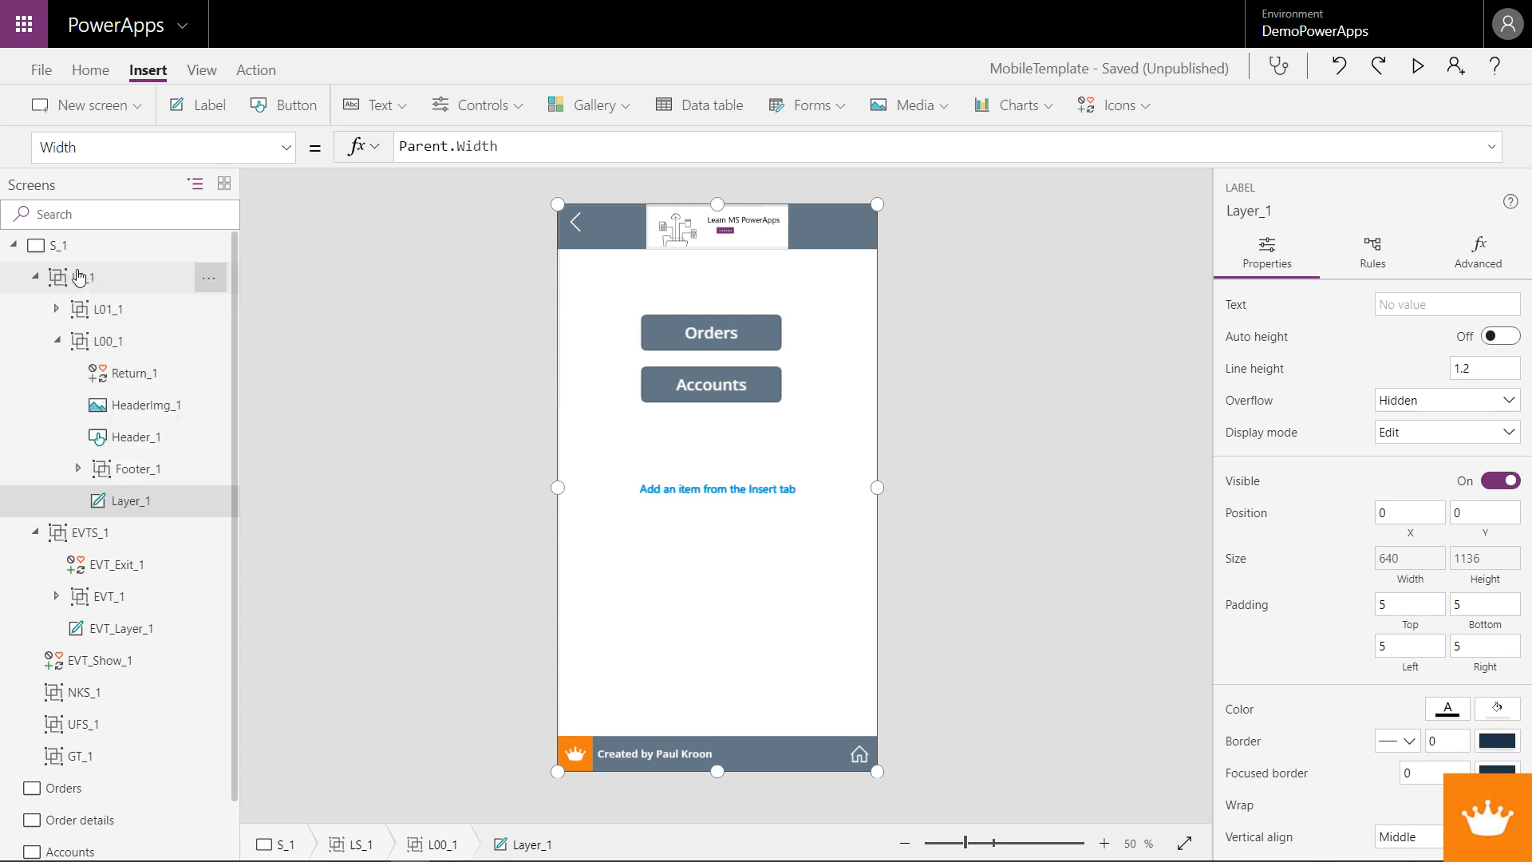
click(209, 277)
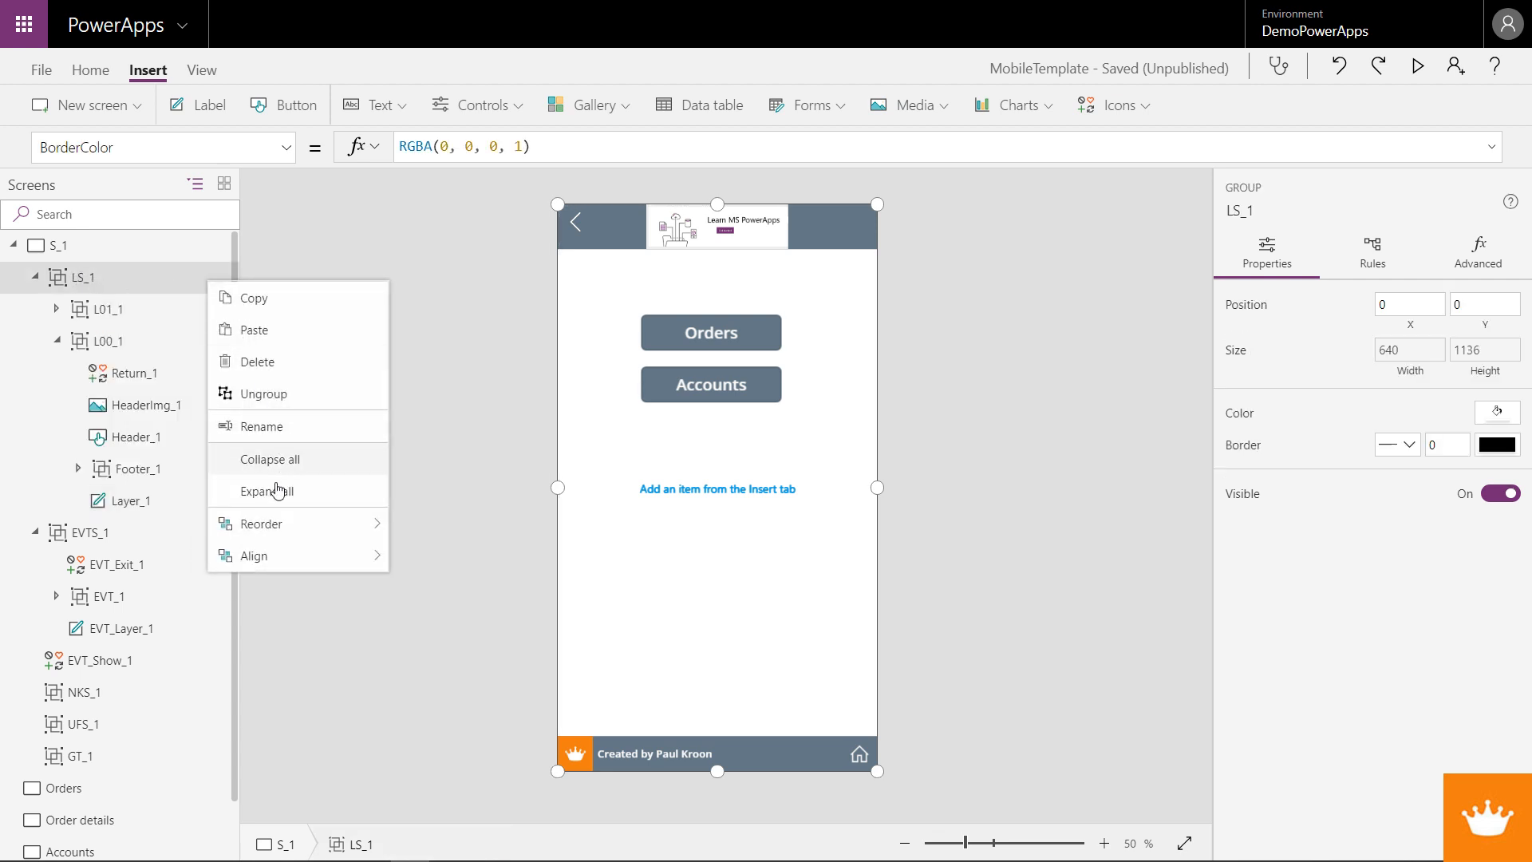
mouse_move(280, 526)
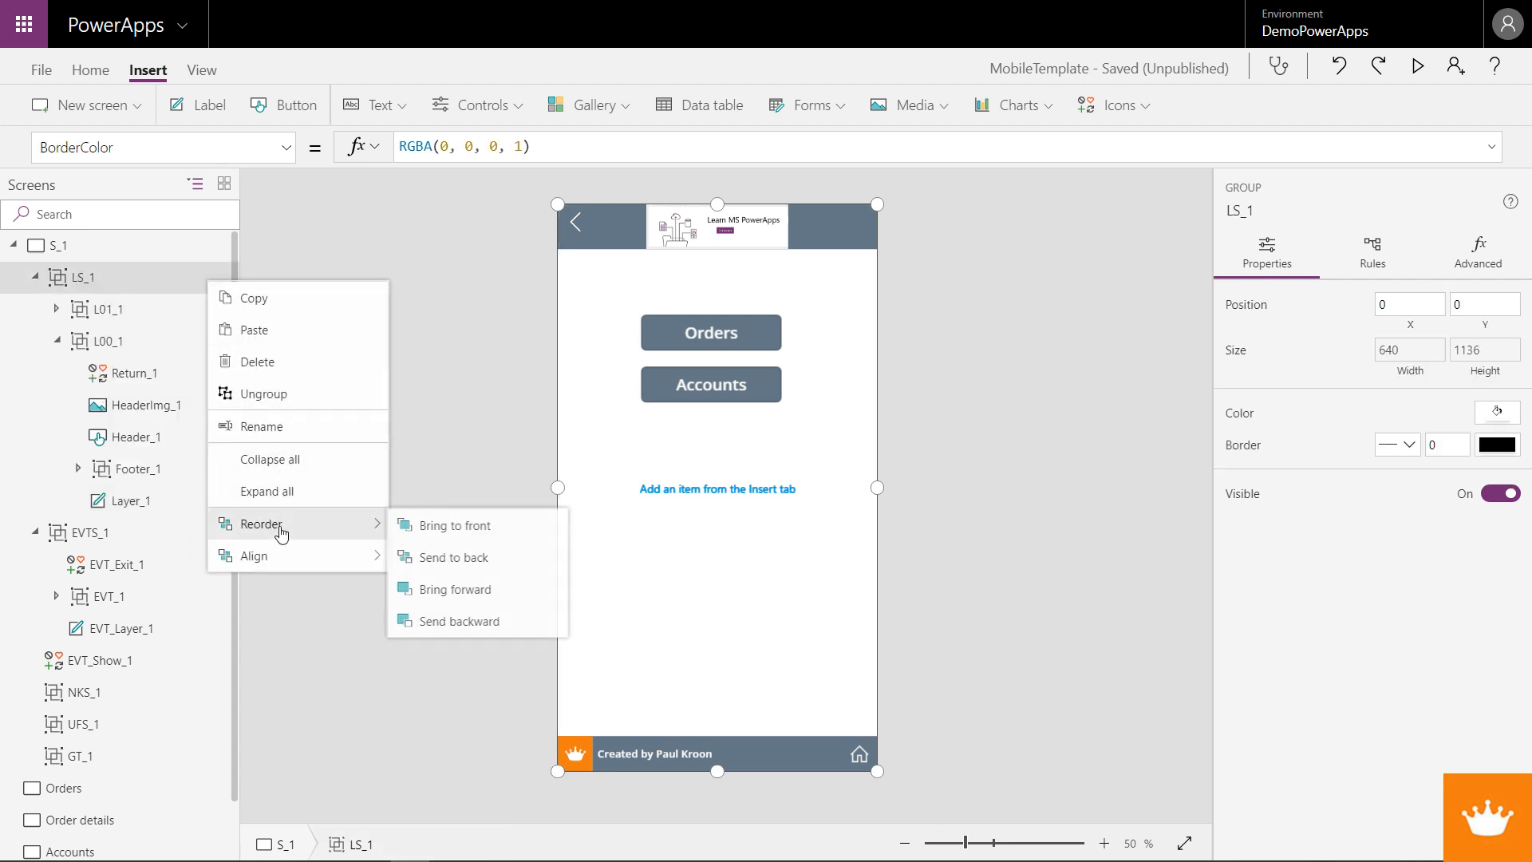
click(458, 622)
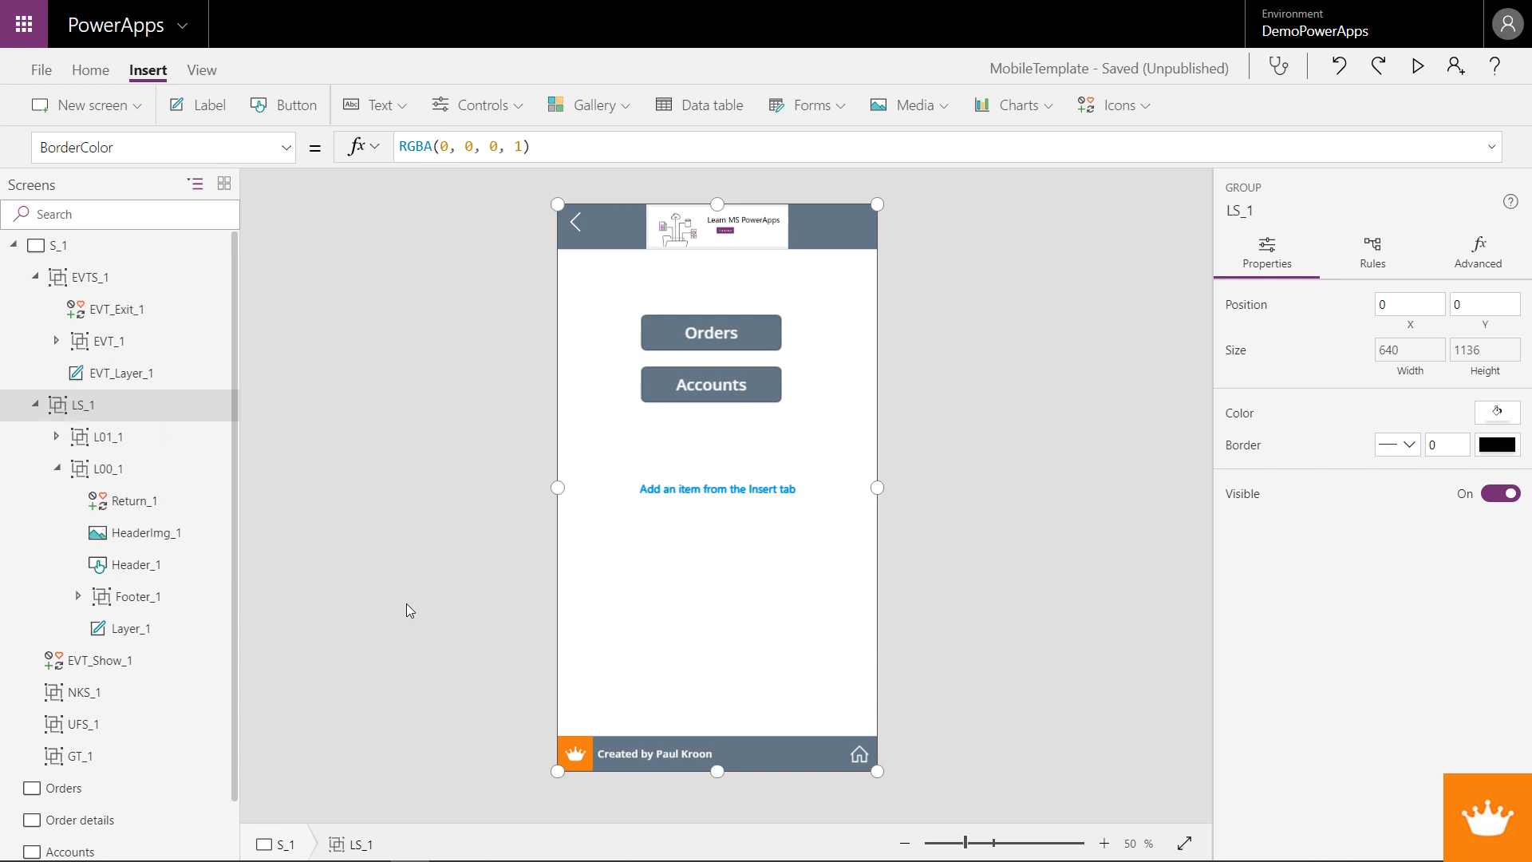
right_click(118, 410)
mouse_move(212, 652)
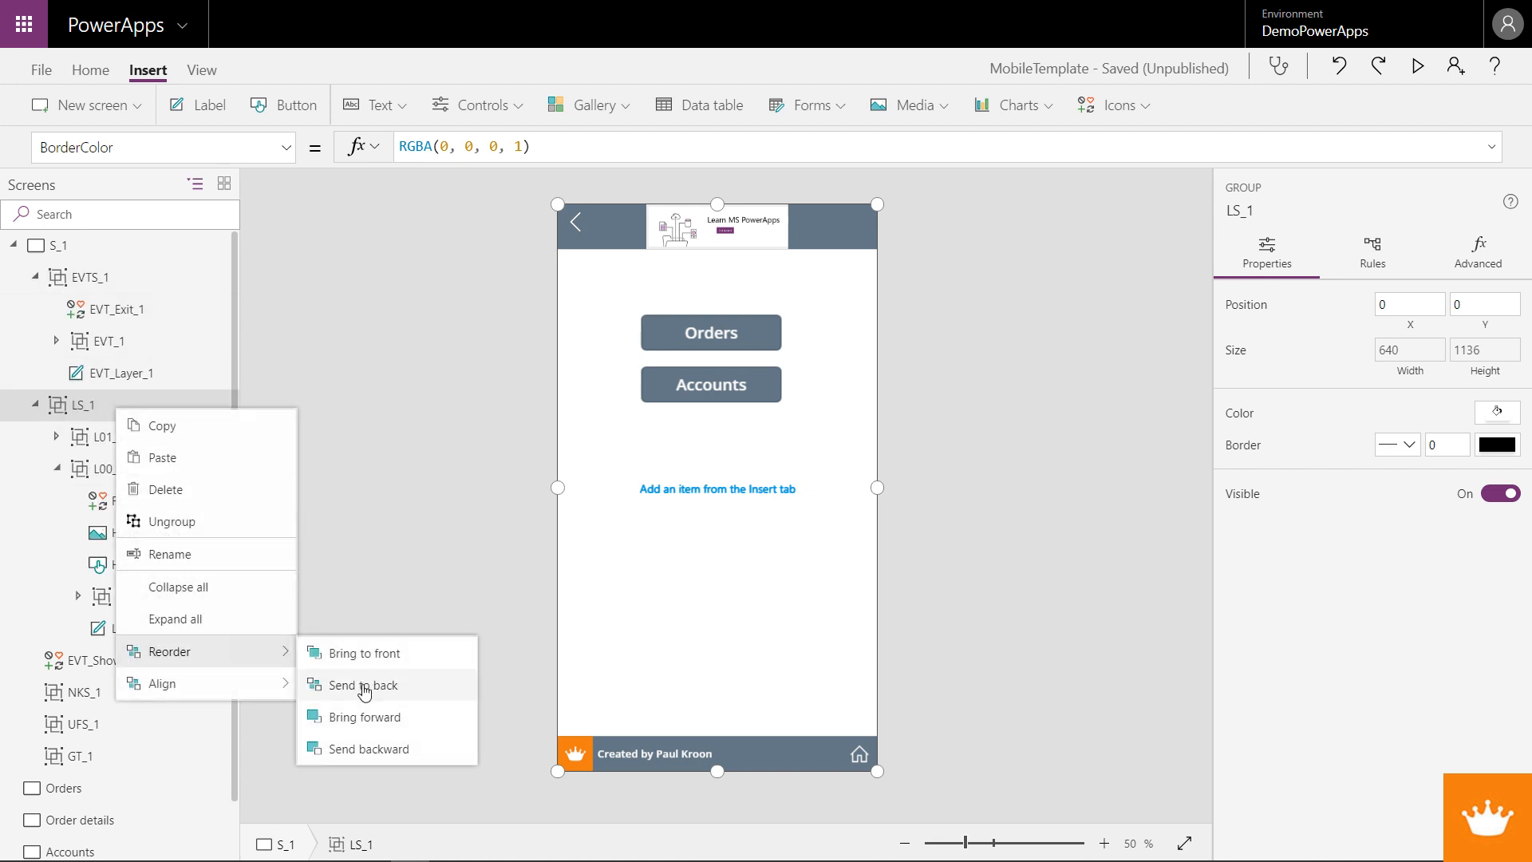
click(372, 750)
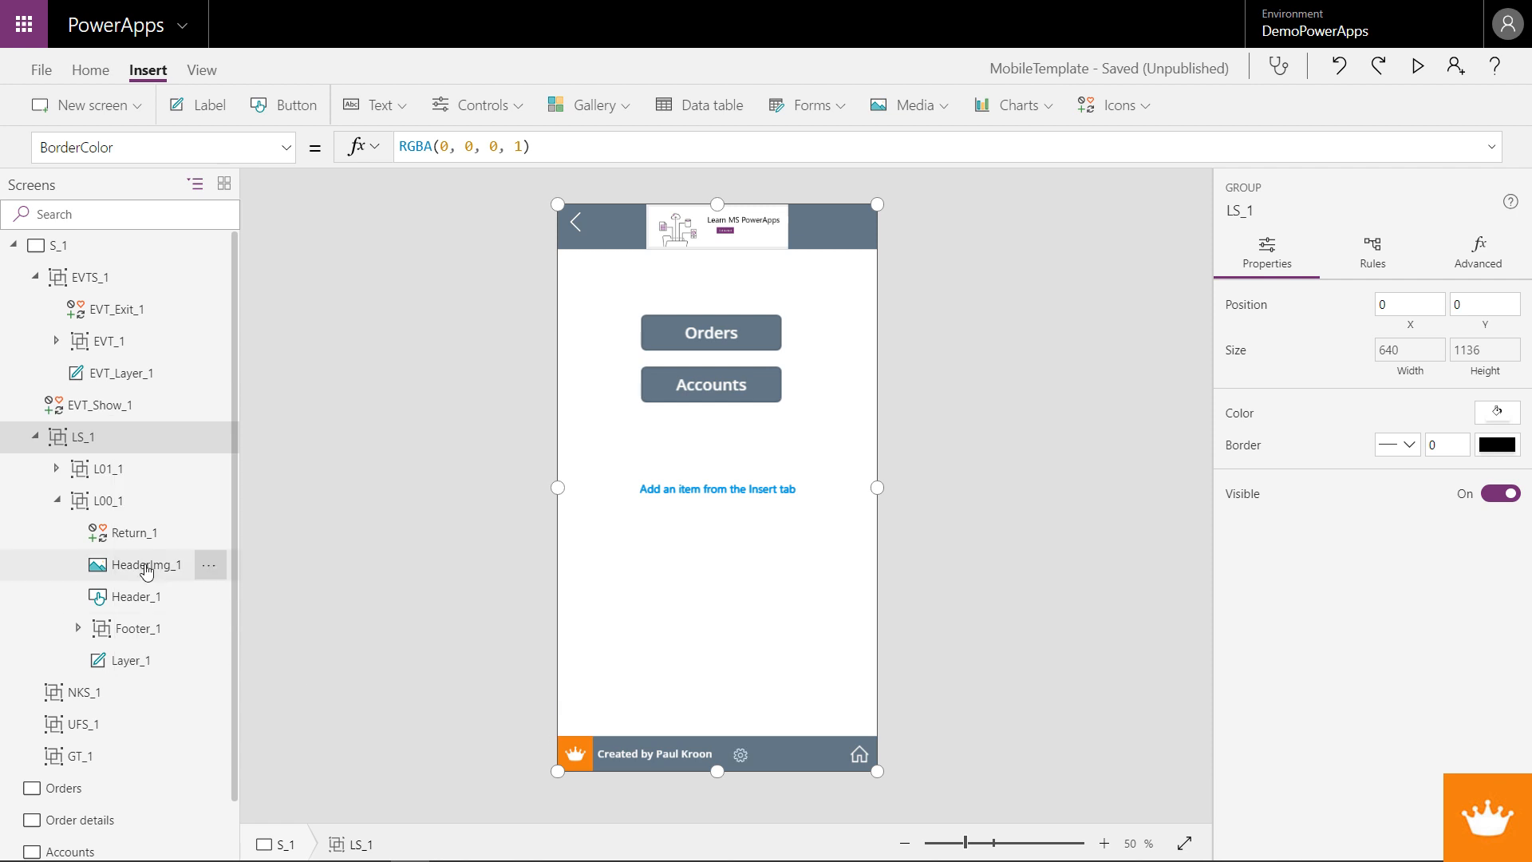
alt+click(742, 753)
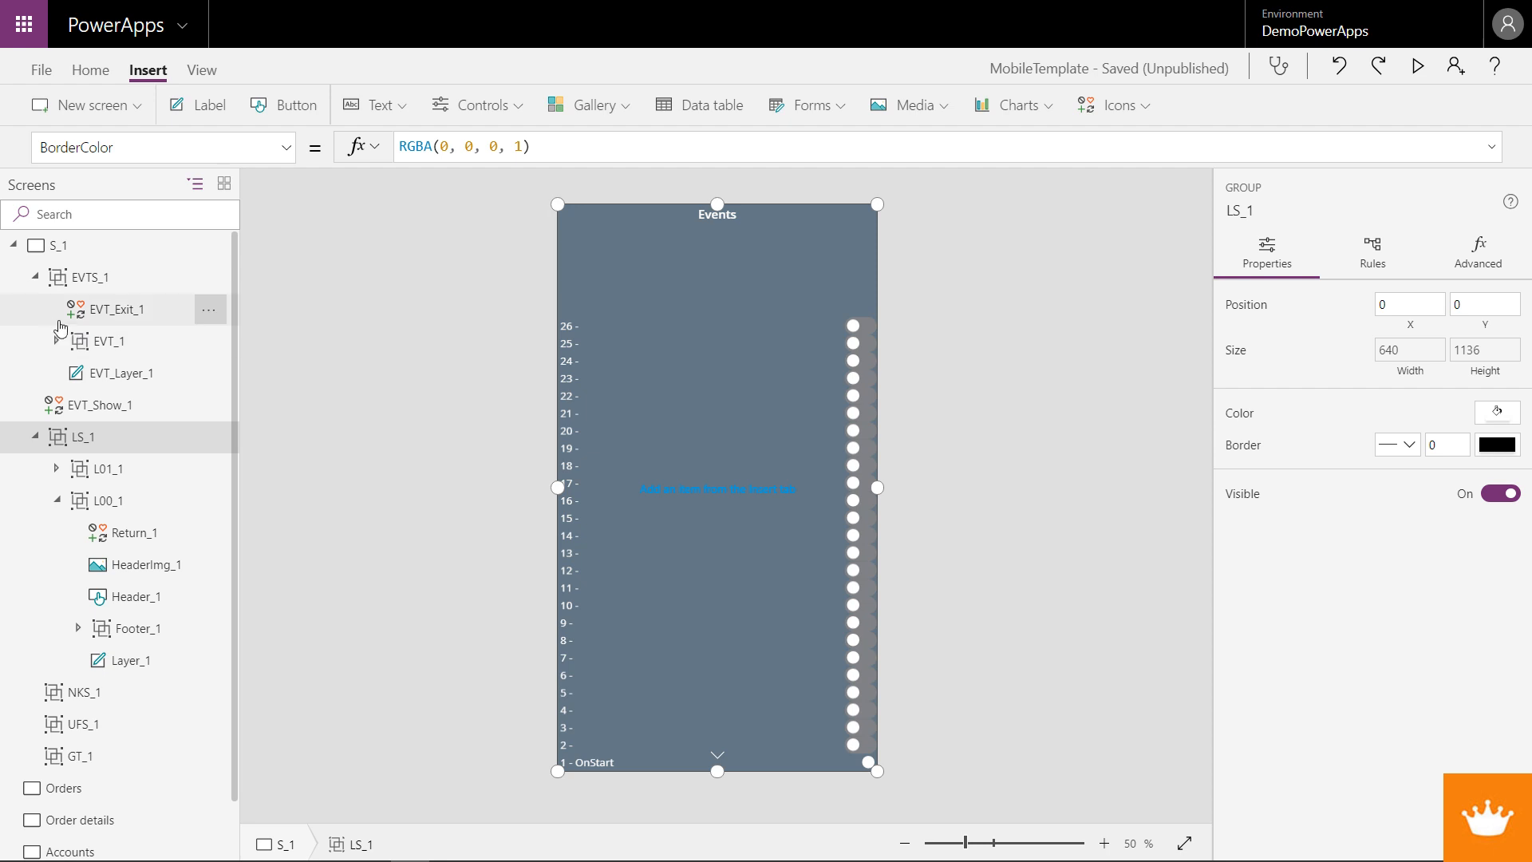
- Bring the LS_1 group to the front of screen S_1
right_click(78, 435)
mouse_move(199, 680)
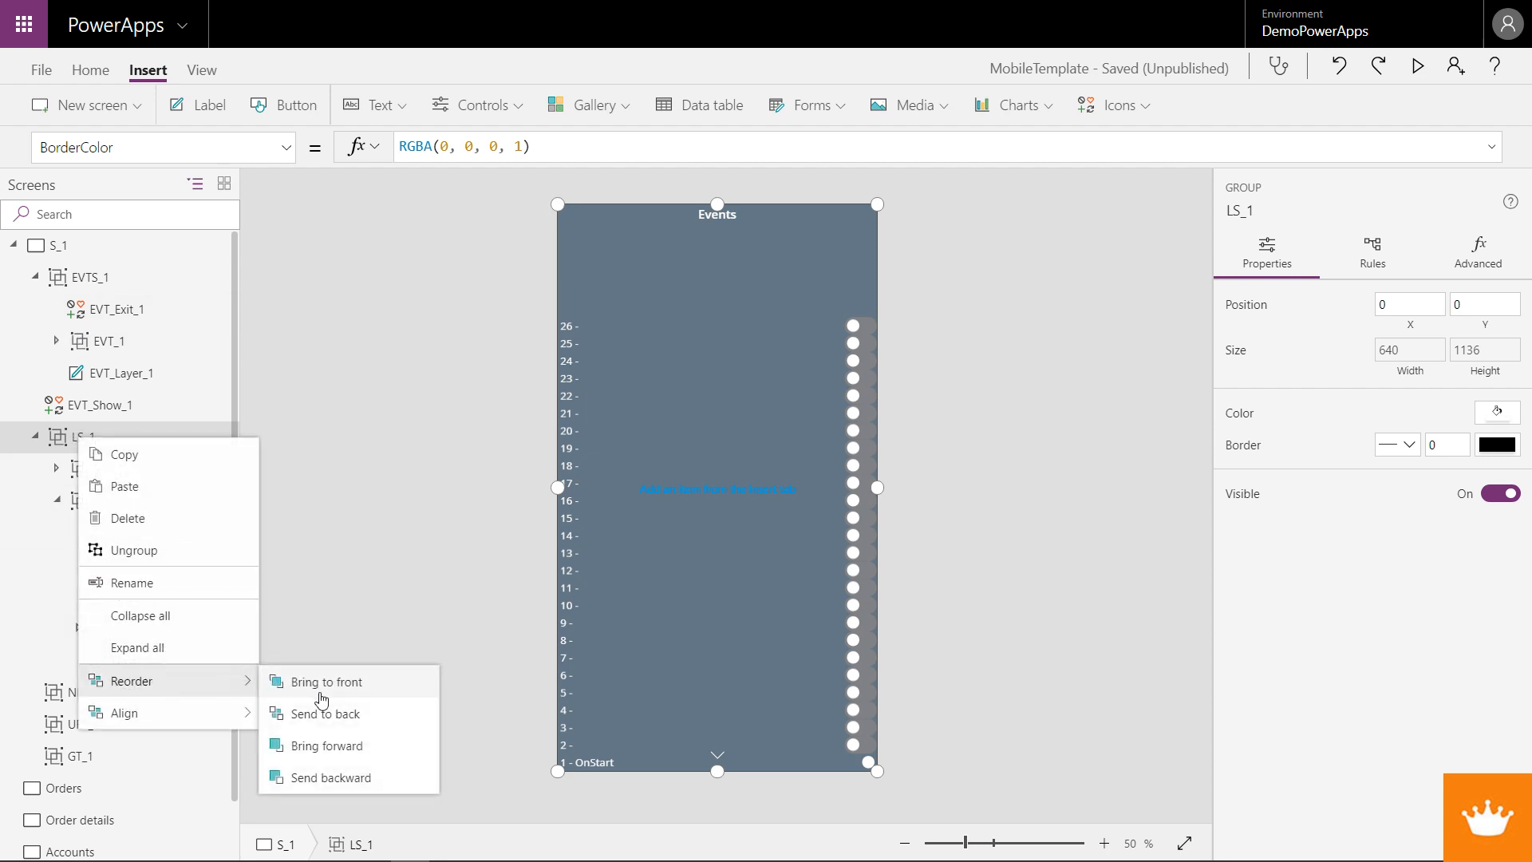
click(272, 683)
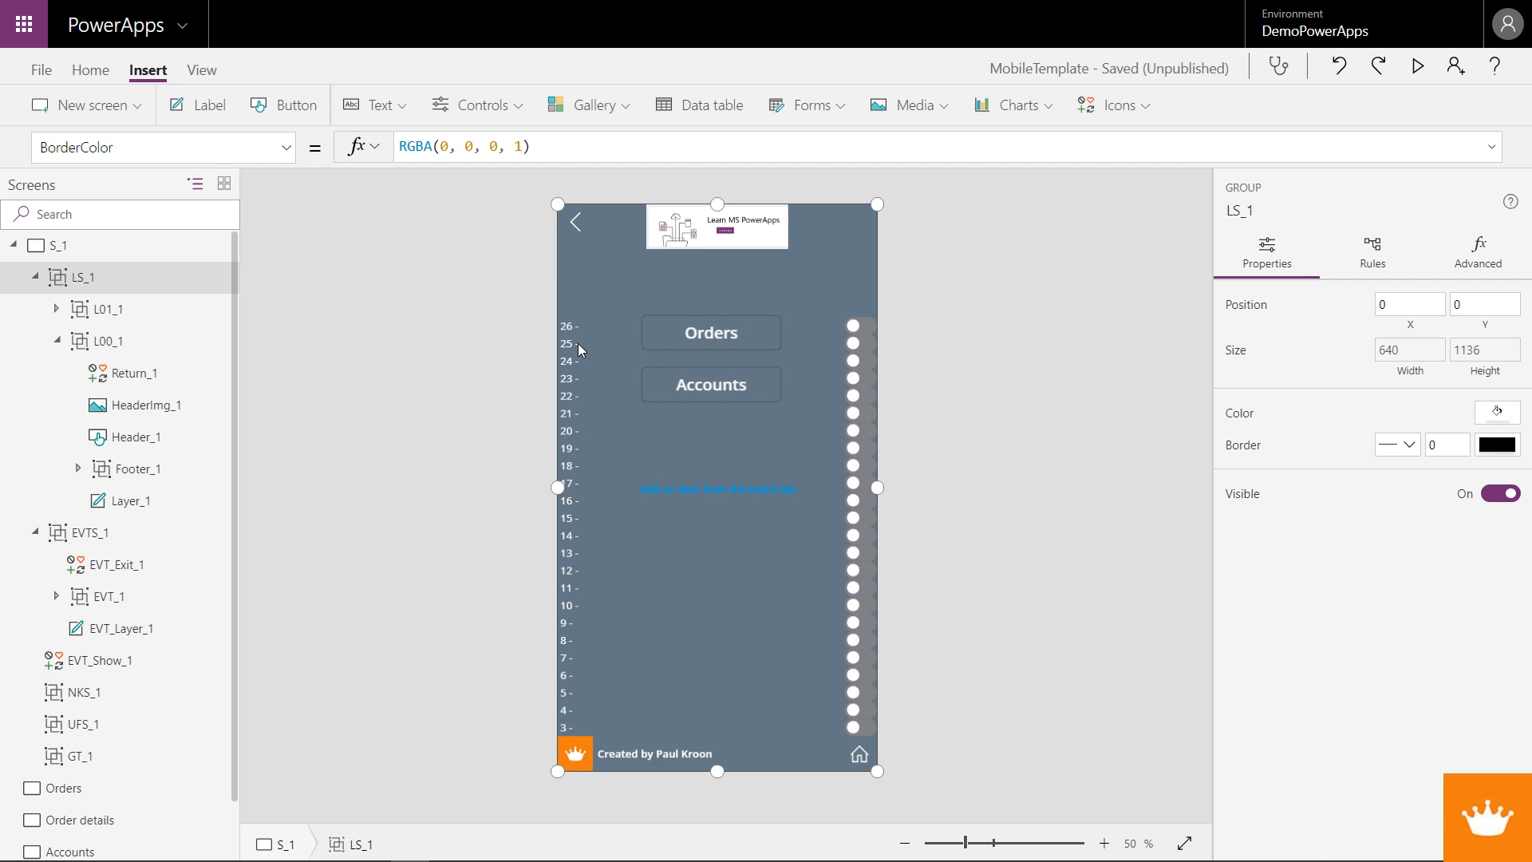
- Set the Fill property of Layer_1 in the L00_1 group to the formula S_1.Fill
click(142, 501)
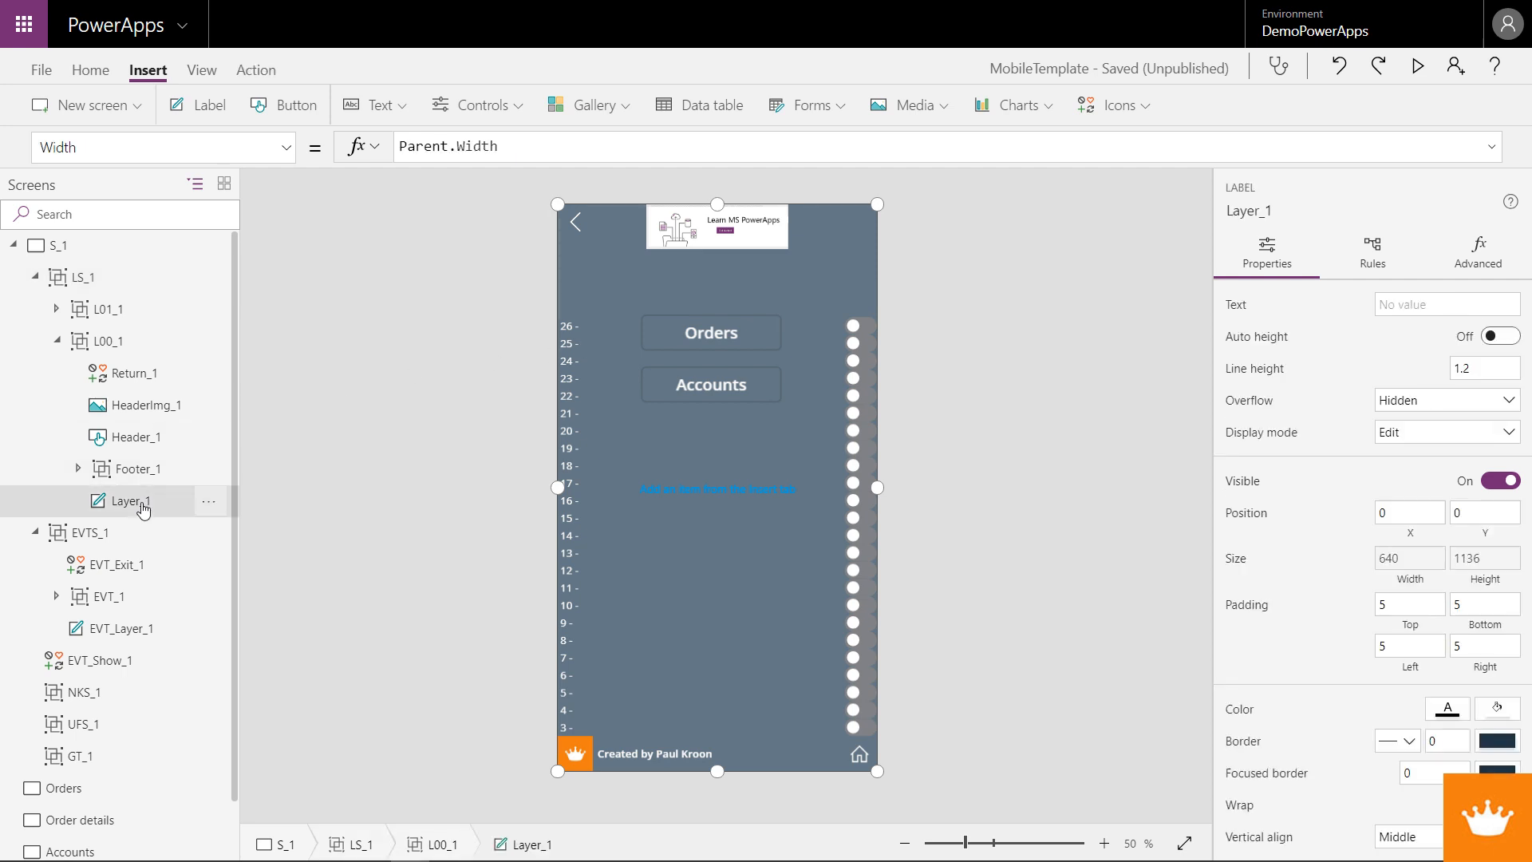
click(284, 146)
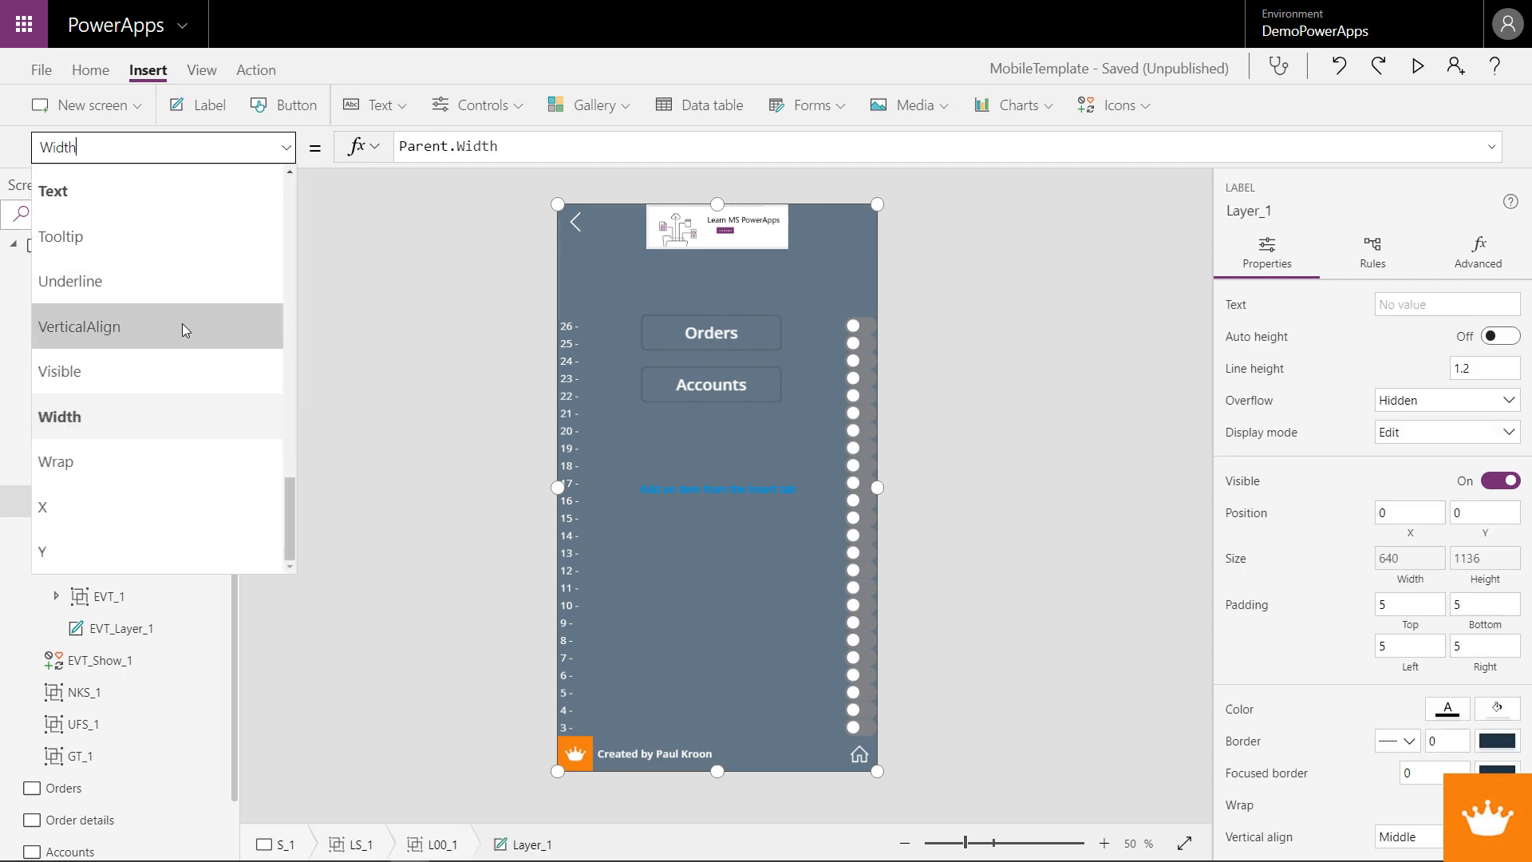
scroll(124, 300, up, 5)
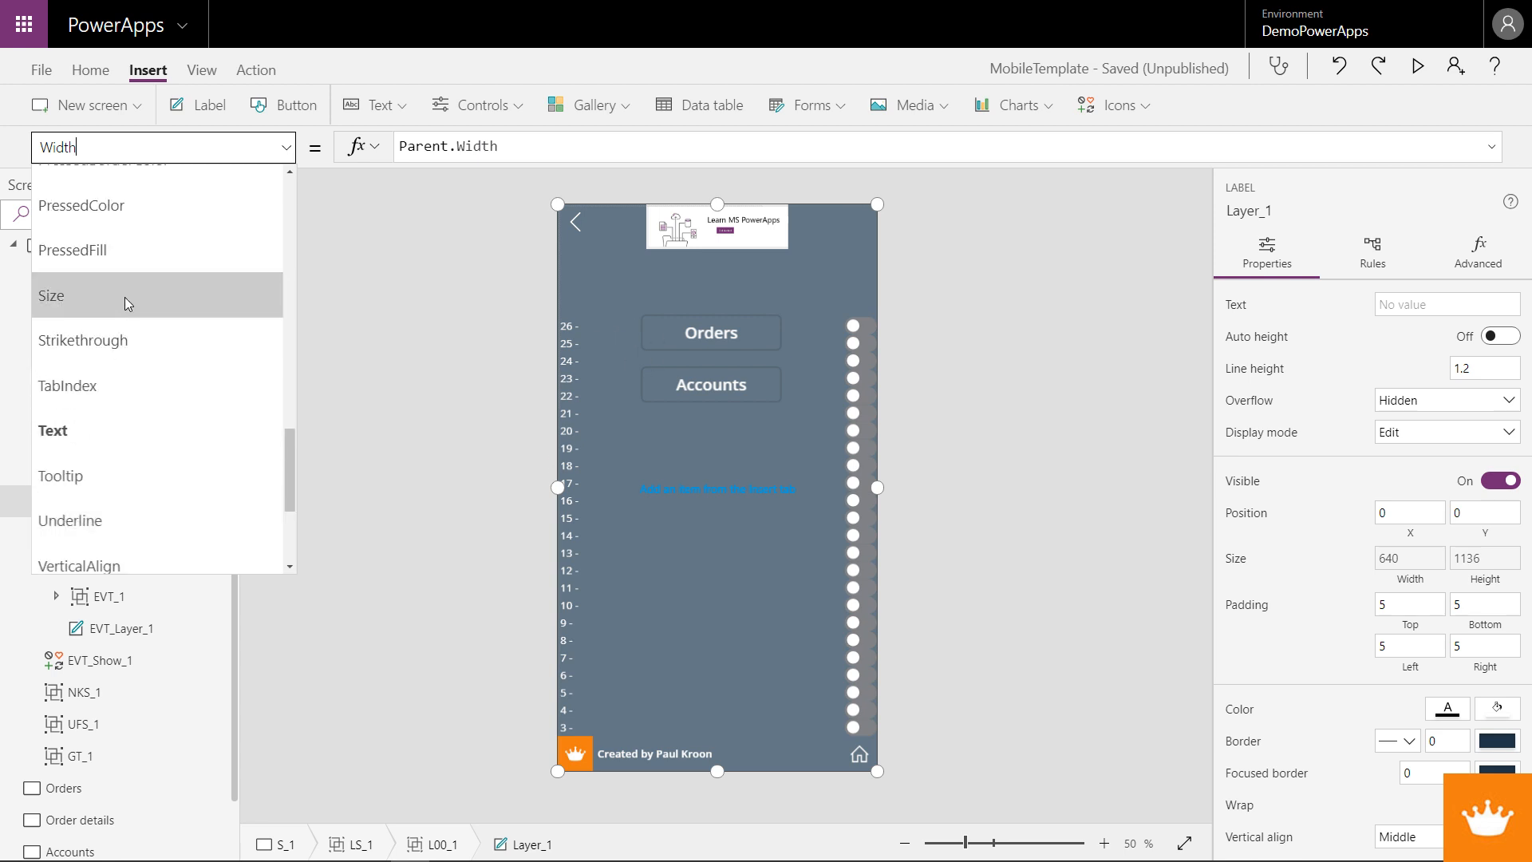
scroll(112, 287, up, 5)
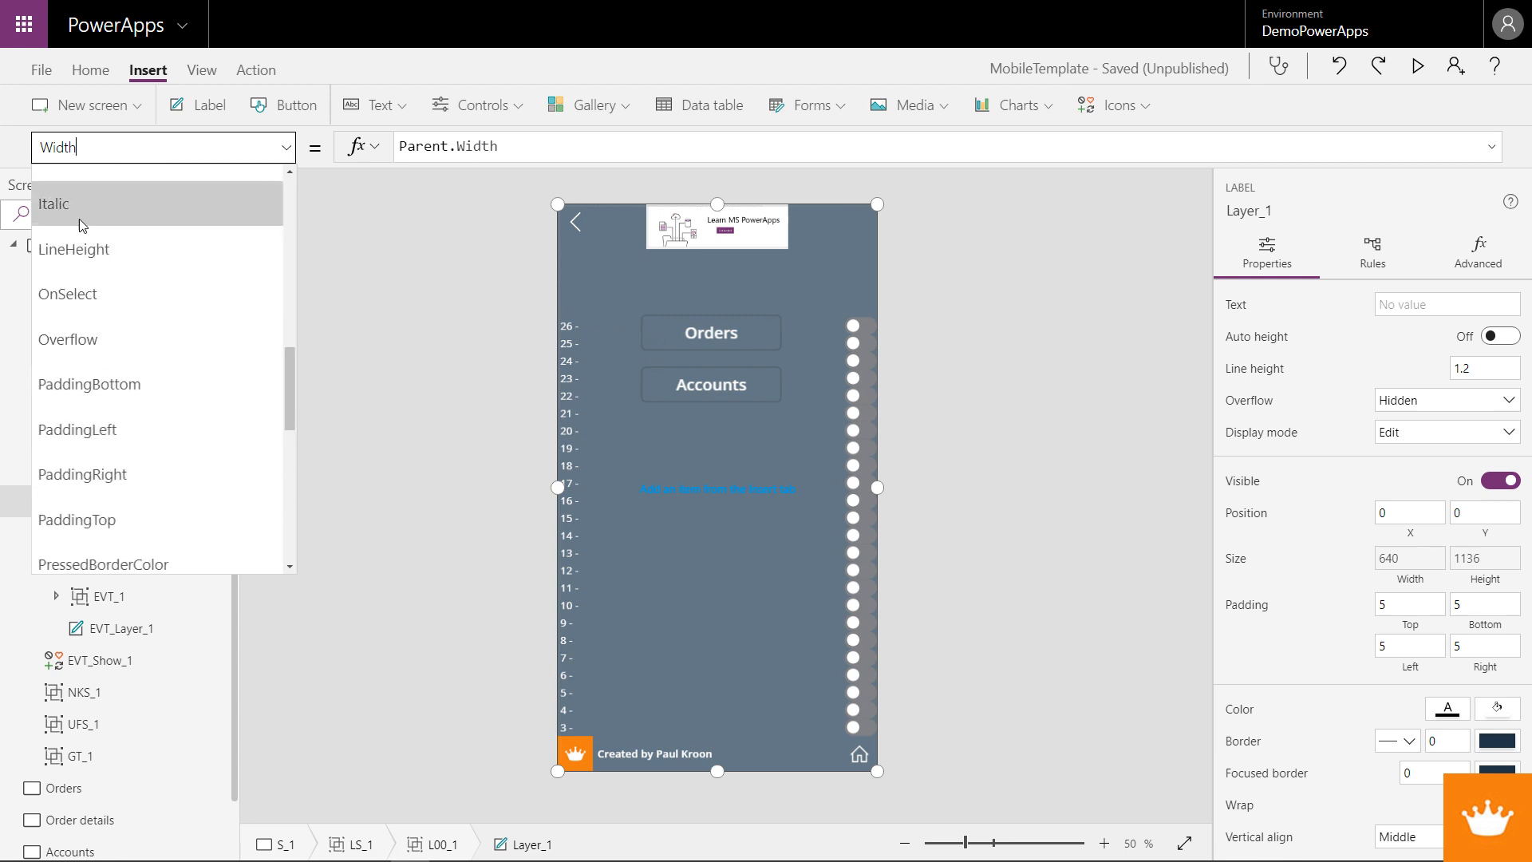
scroll(78, 258, up, 3)
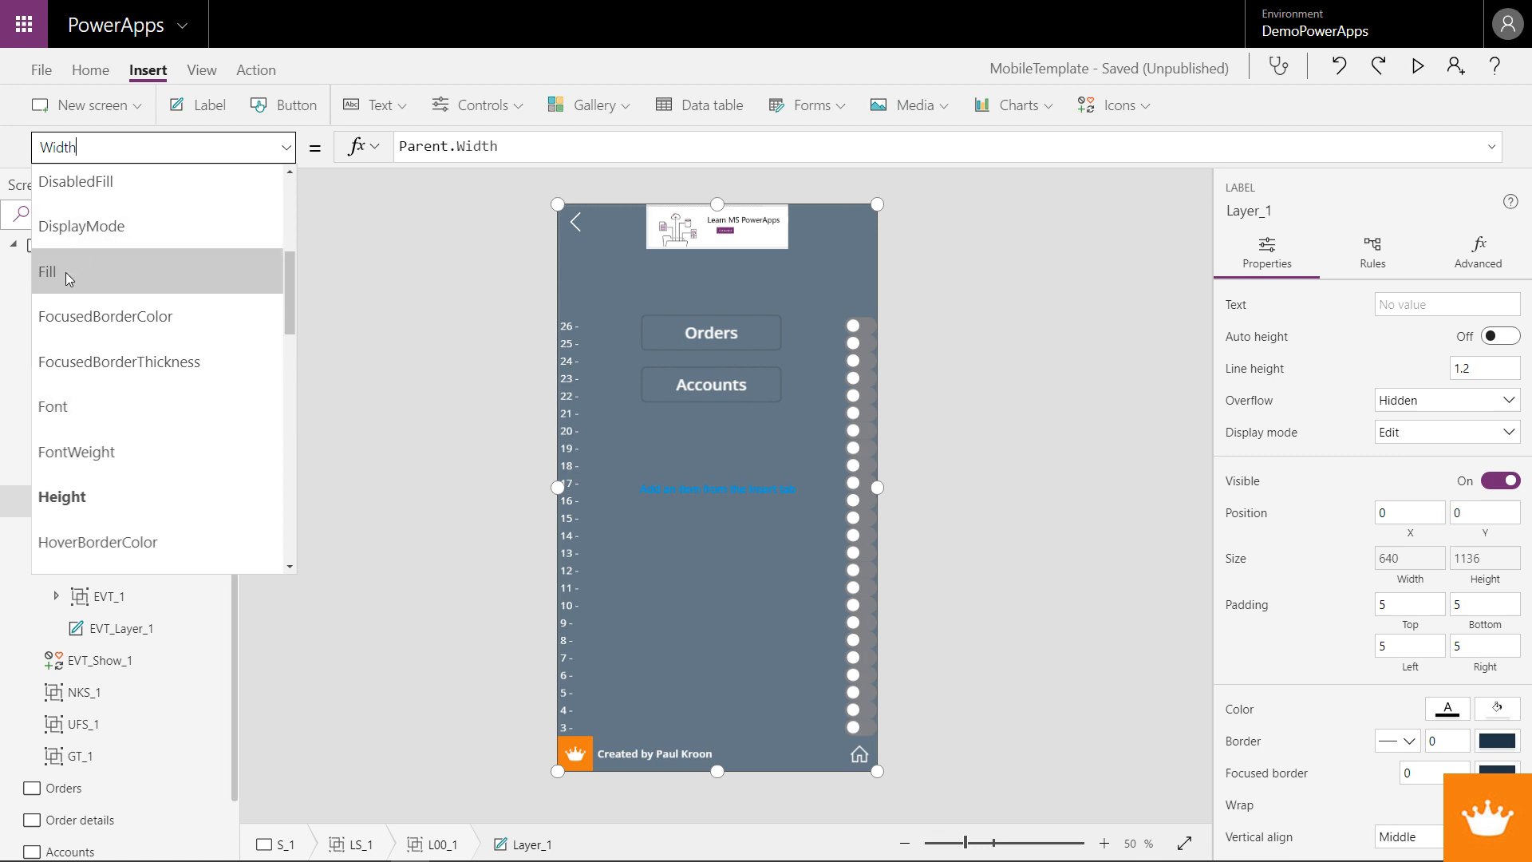
click(77, 268)
click(553, 140)
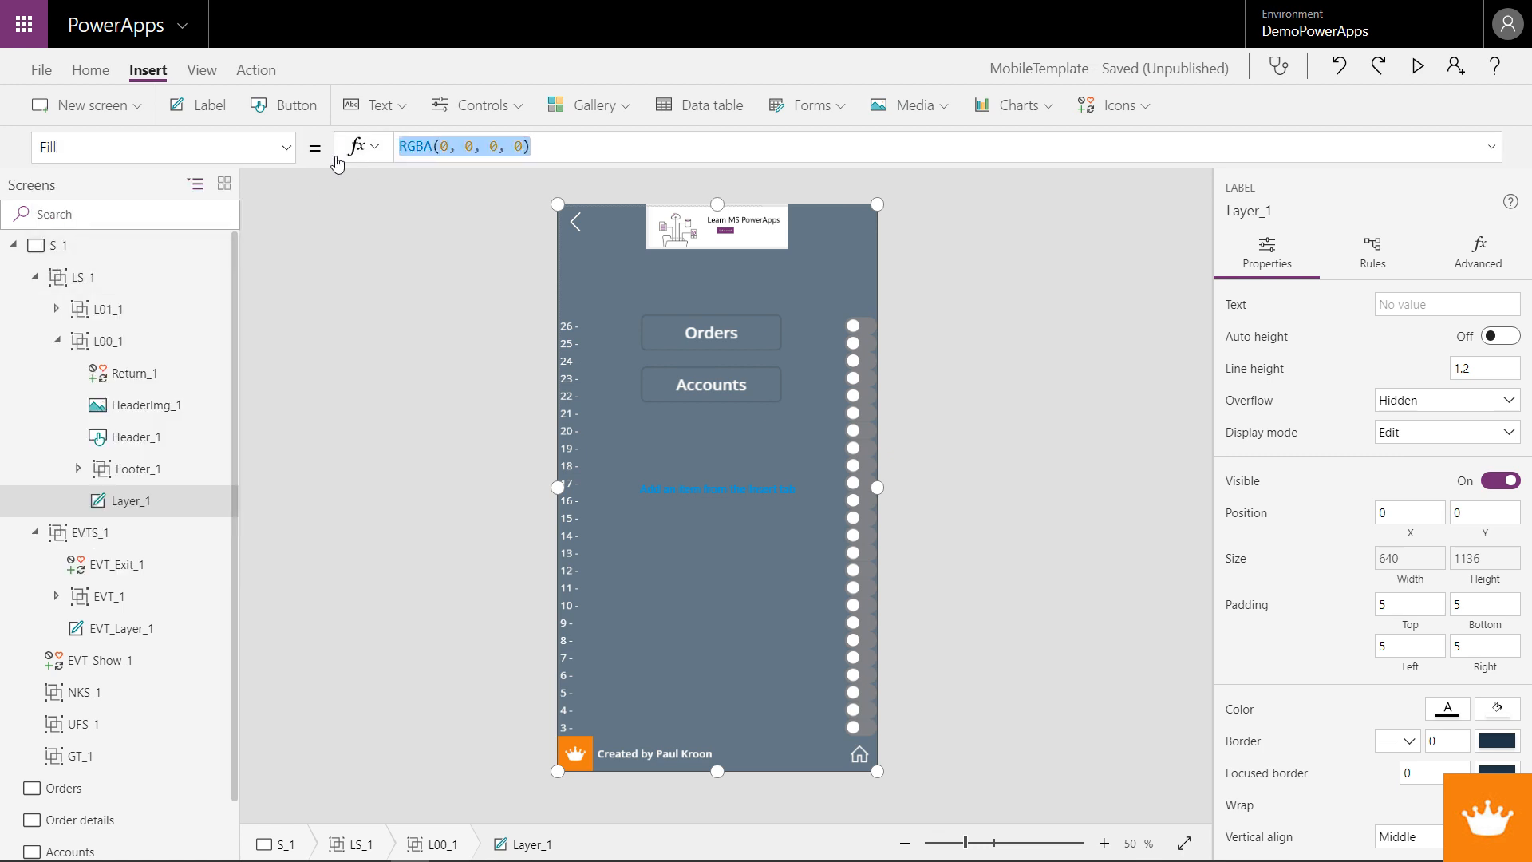
text(S_1.i)
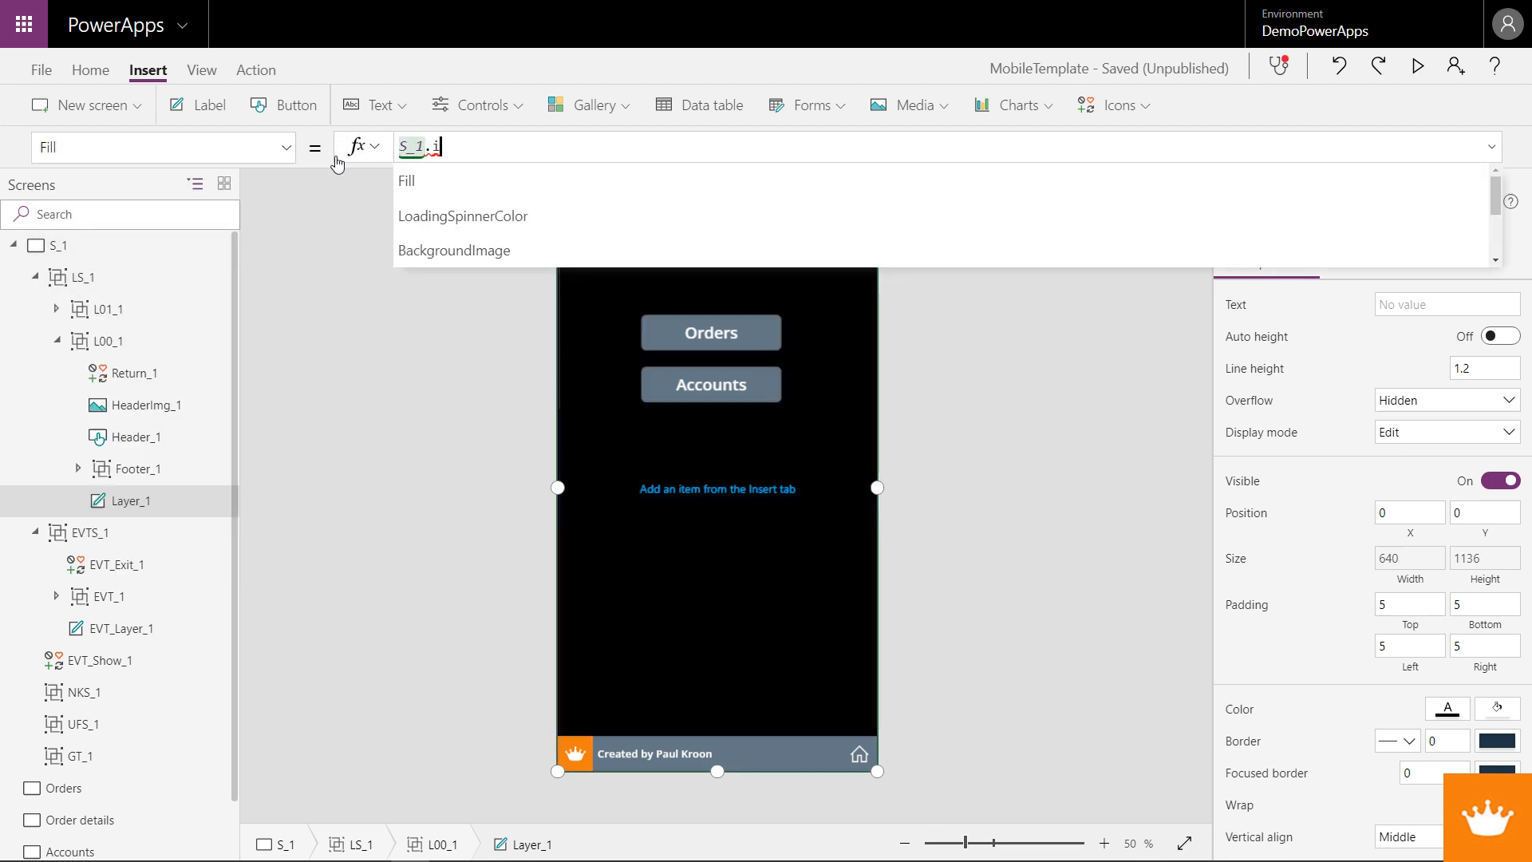
key(BackSpace)
text(Fill)
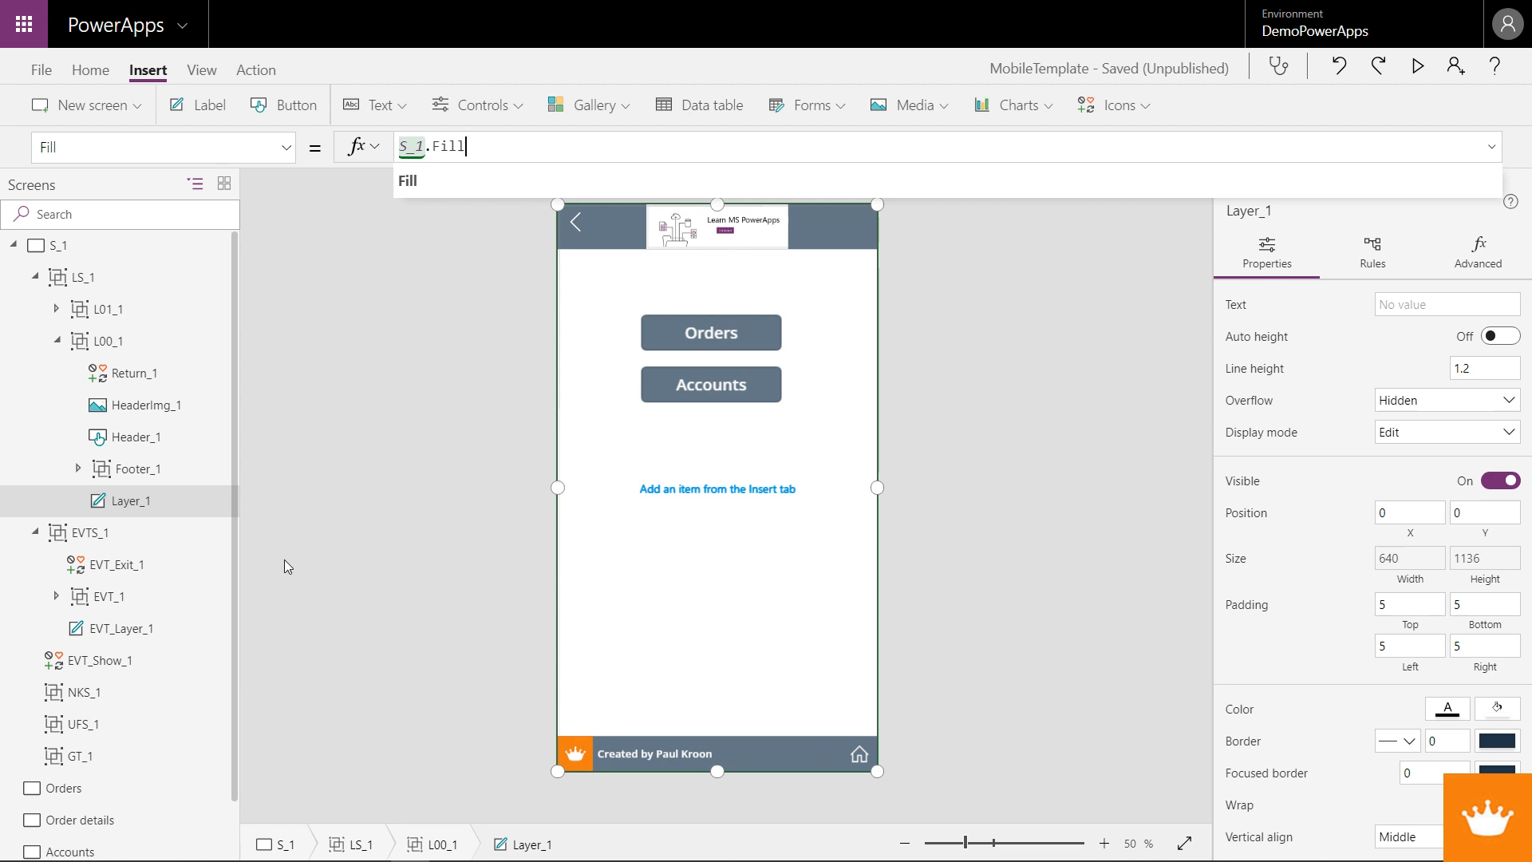
click(59, 341)
click(59, 341)
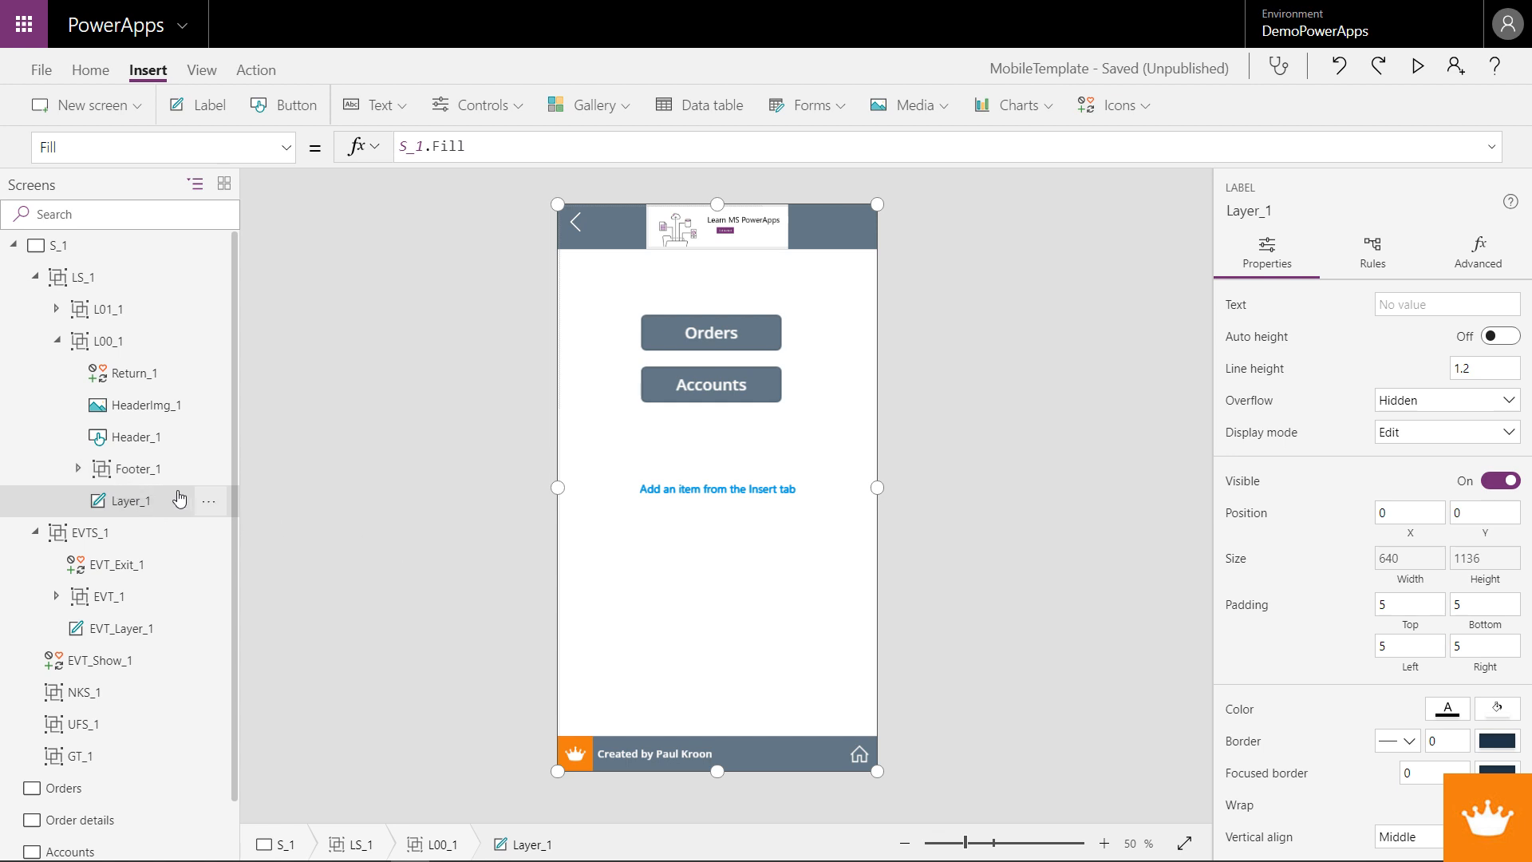
- Set the OnSelect property of the Home_1 icon in Footer_1 to the formula UpdateContext({L_Show:1, L_Title:""})
click(78, 469)
click(145, 503)
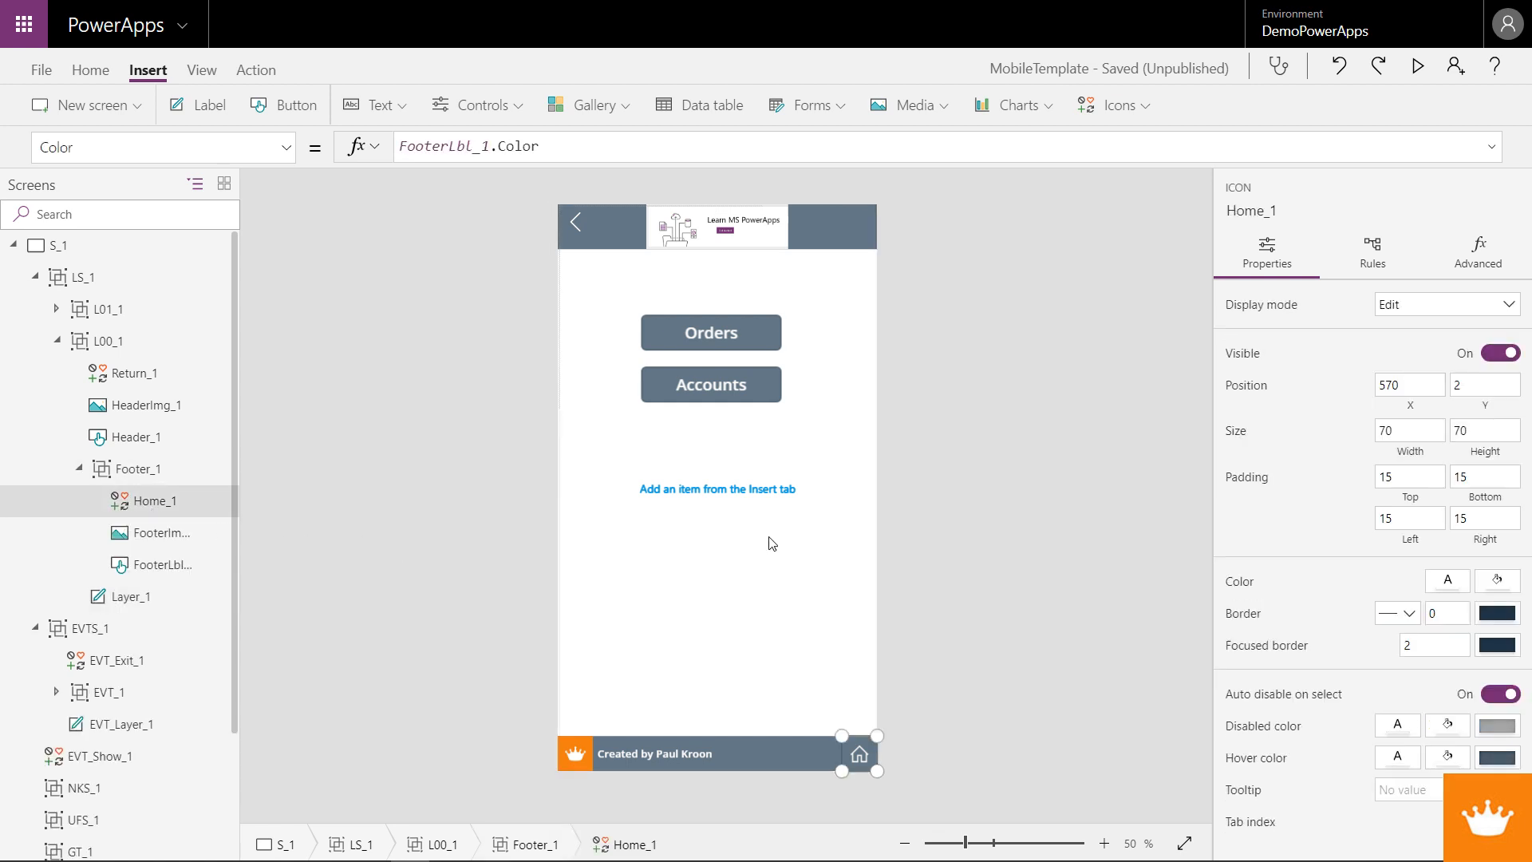
click(281, 162)
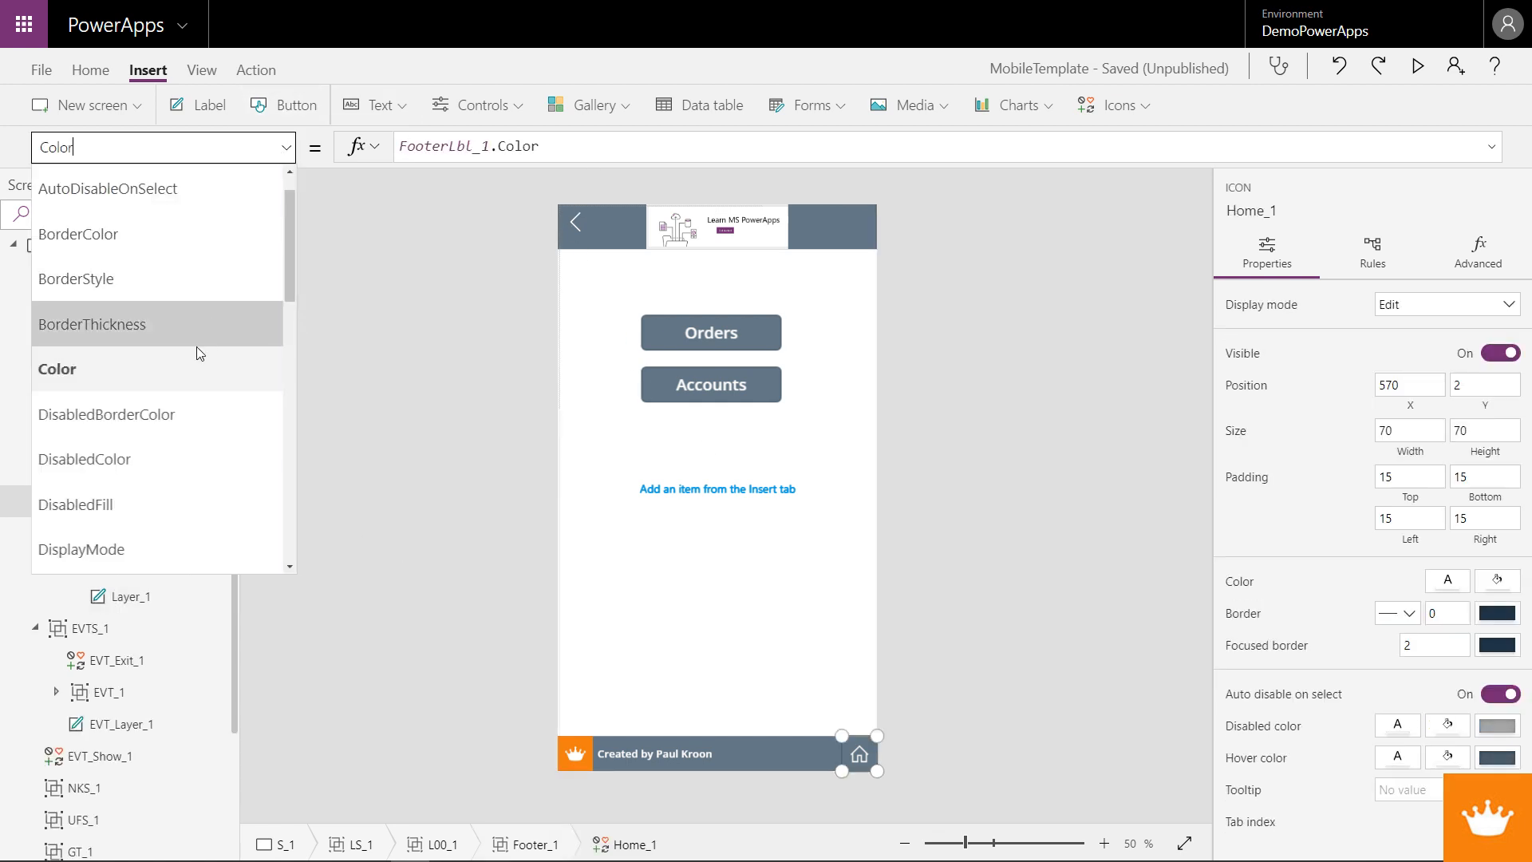
scroll(192, 383, down, 5)
click(79, 431)
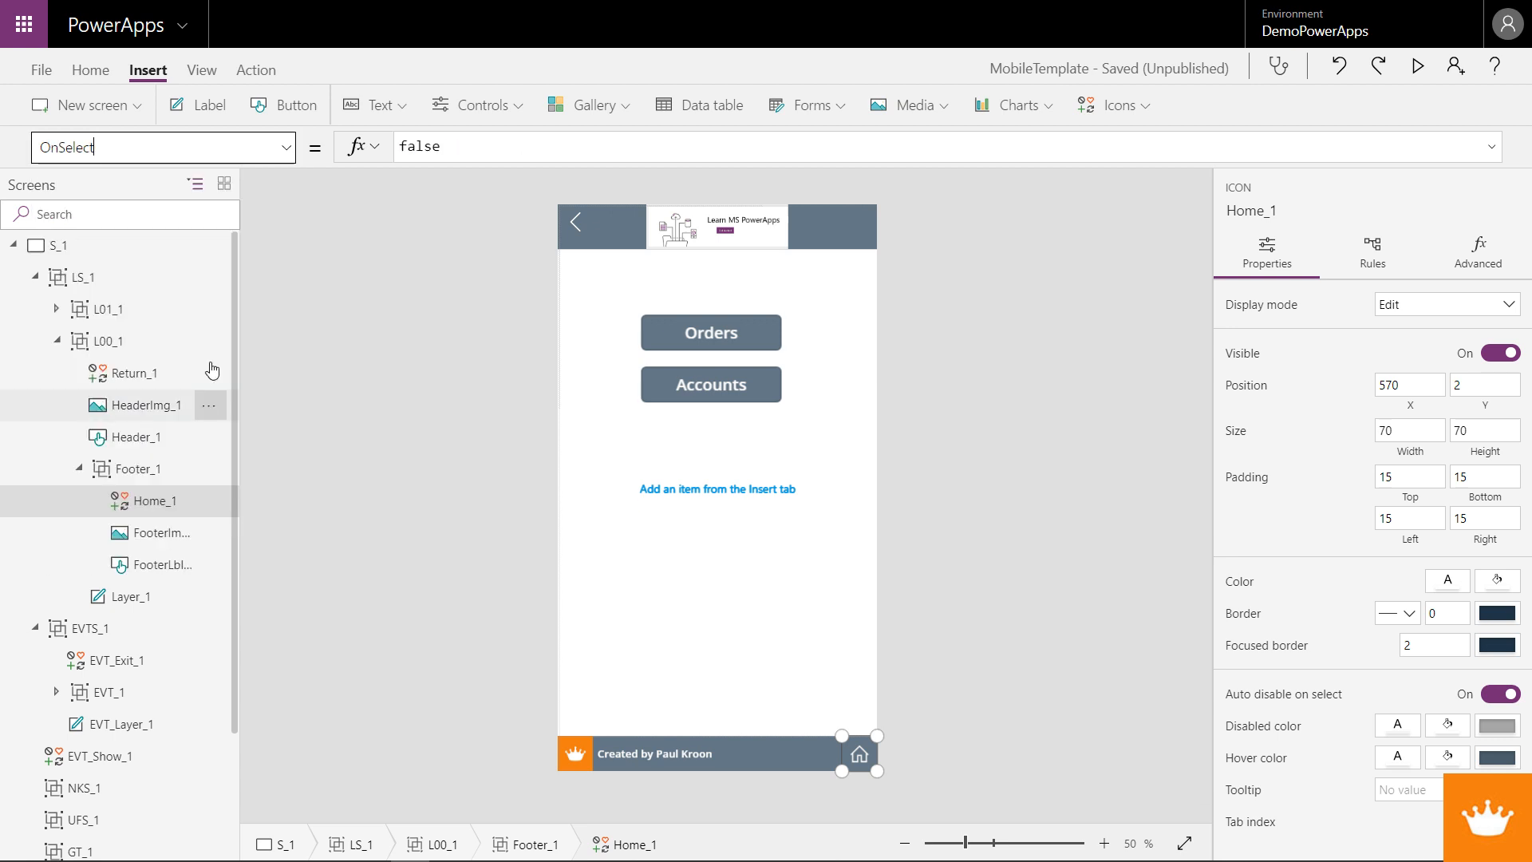
drag(444, 146, 400, 146)
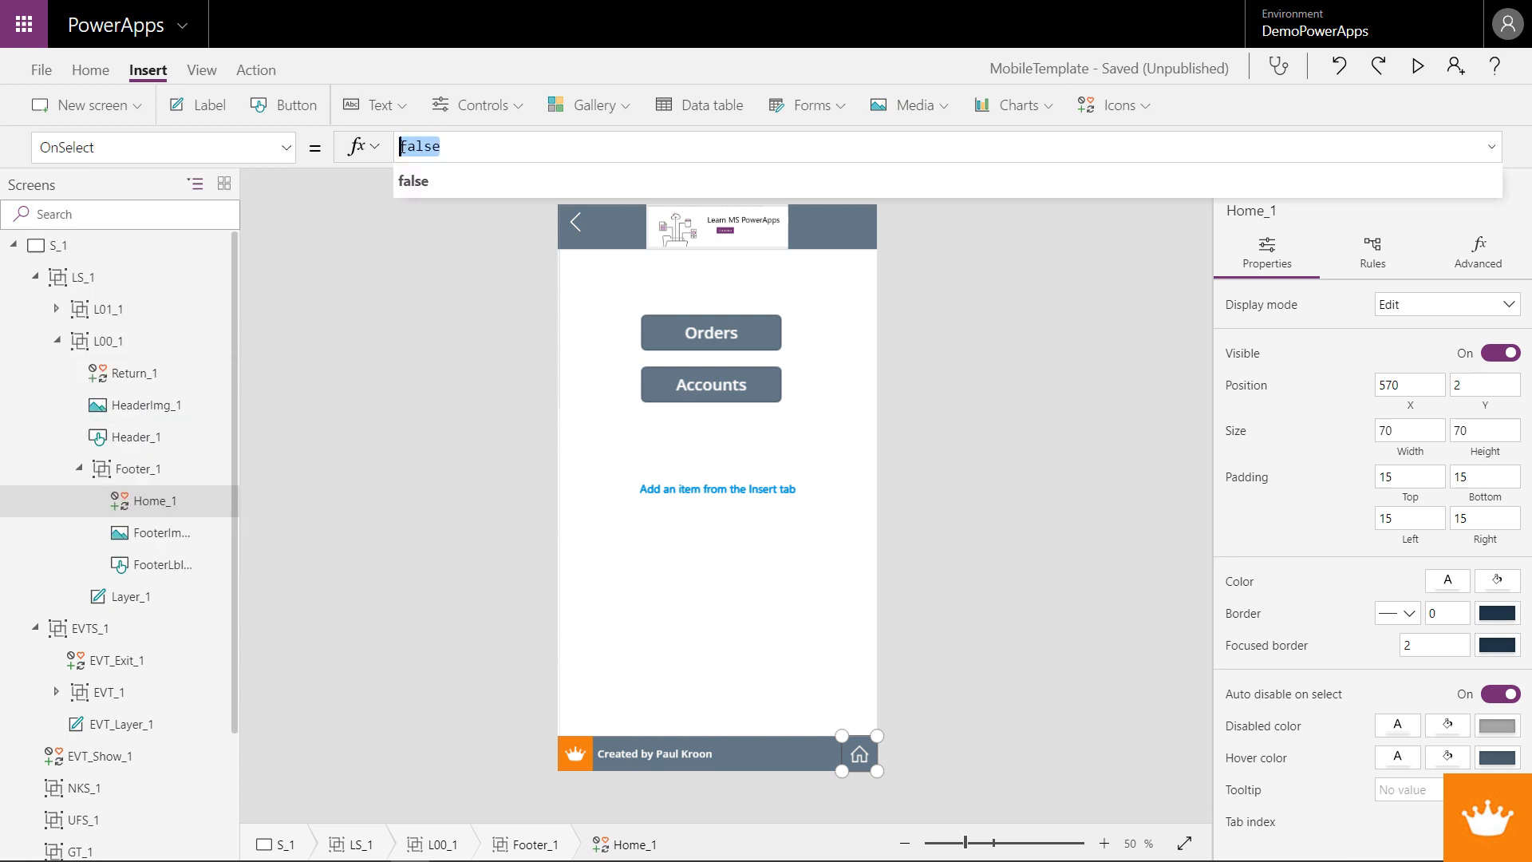
text(Update)
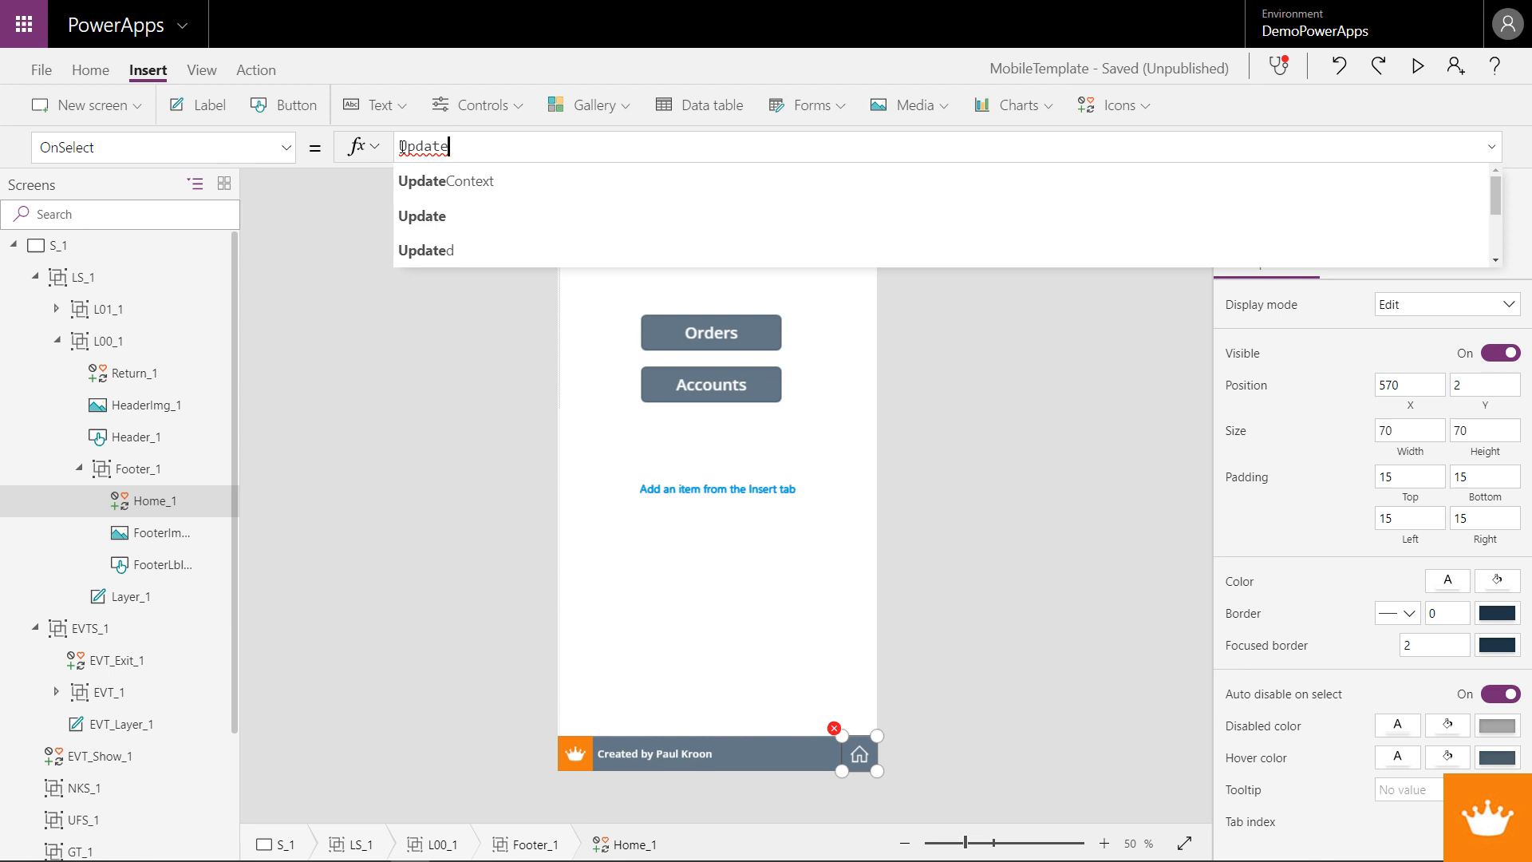
key(Tab)
text({)
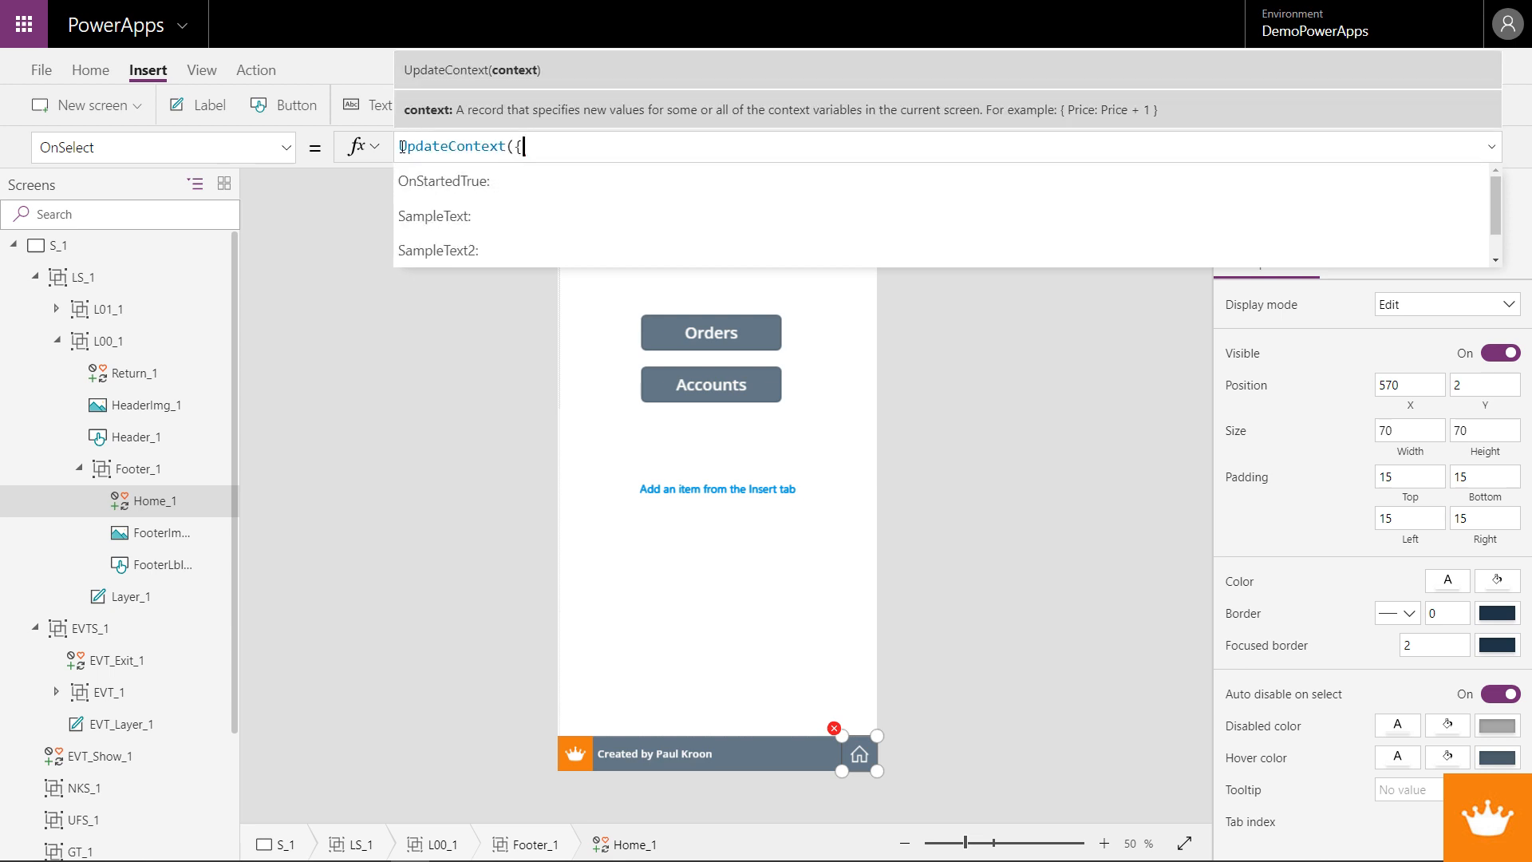
text(L_Show)
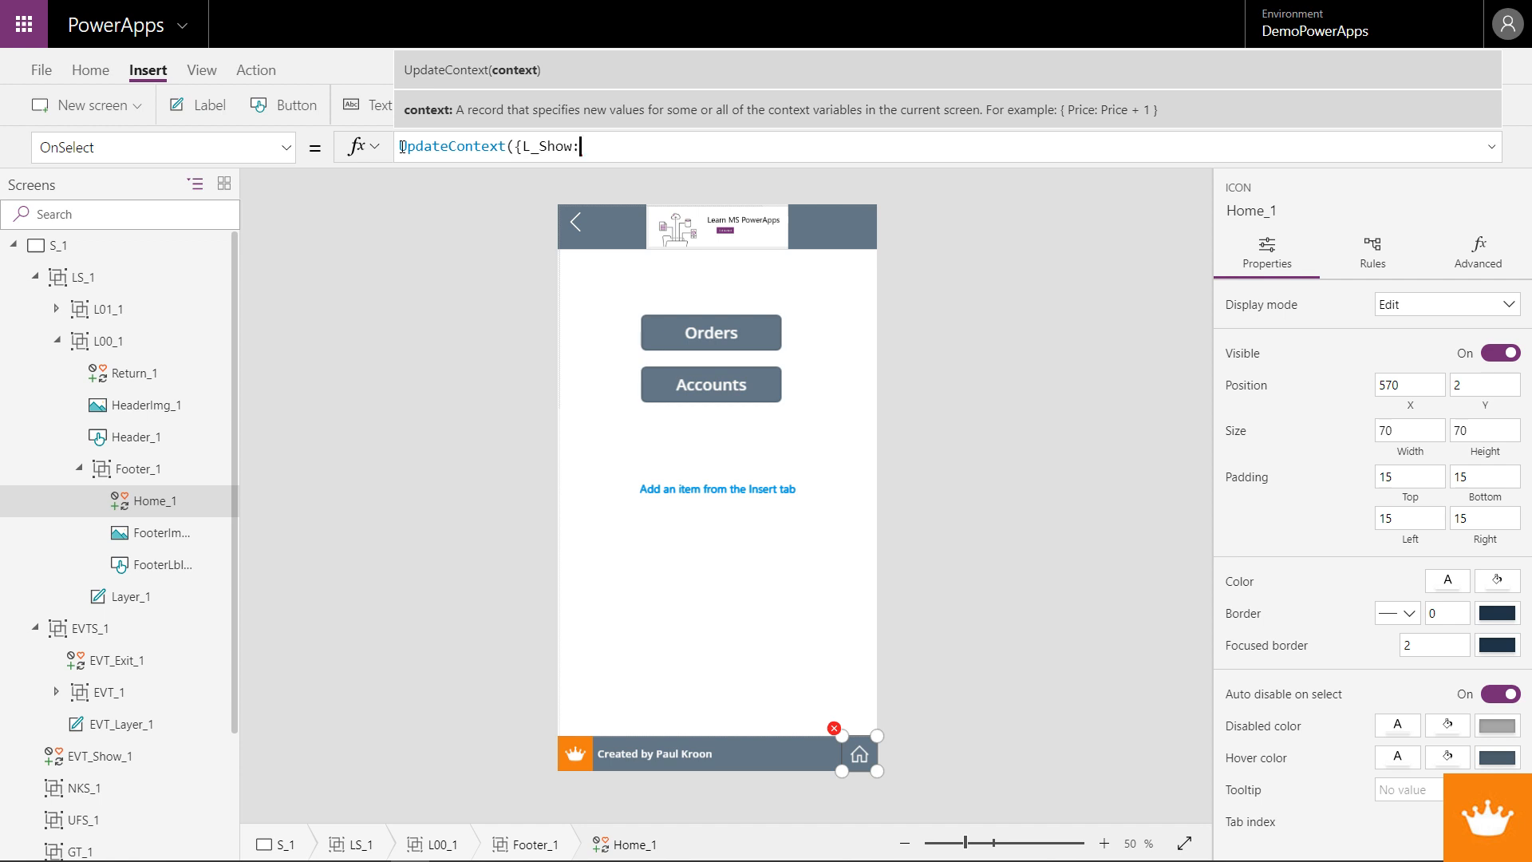
text(:1)
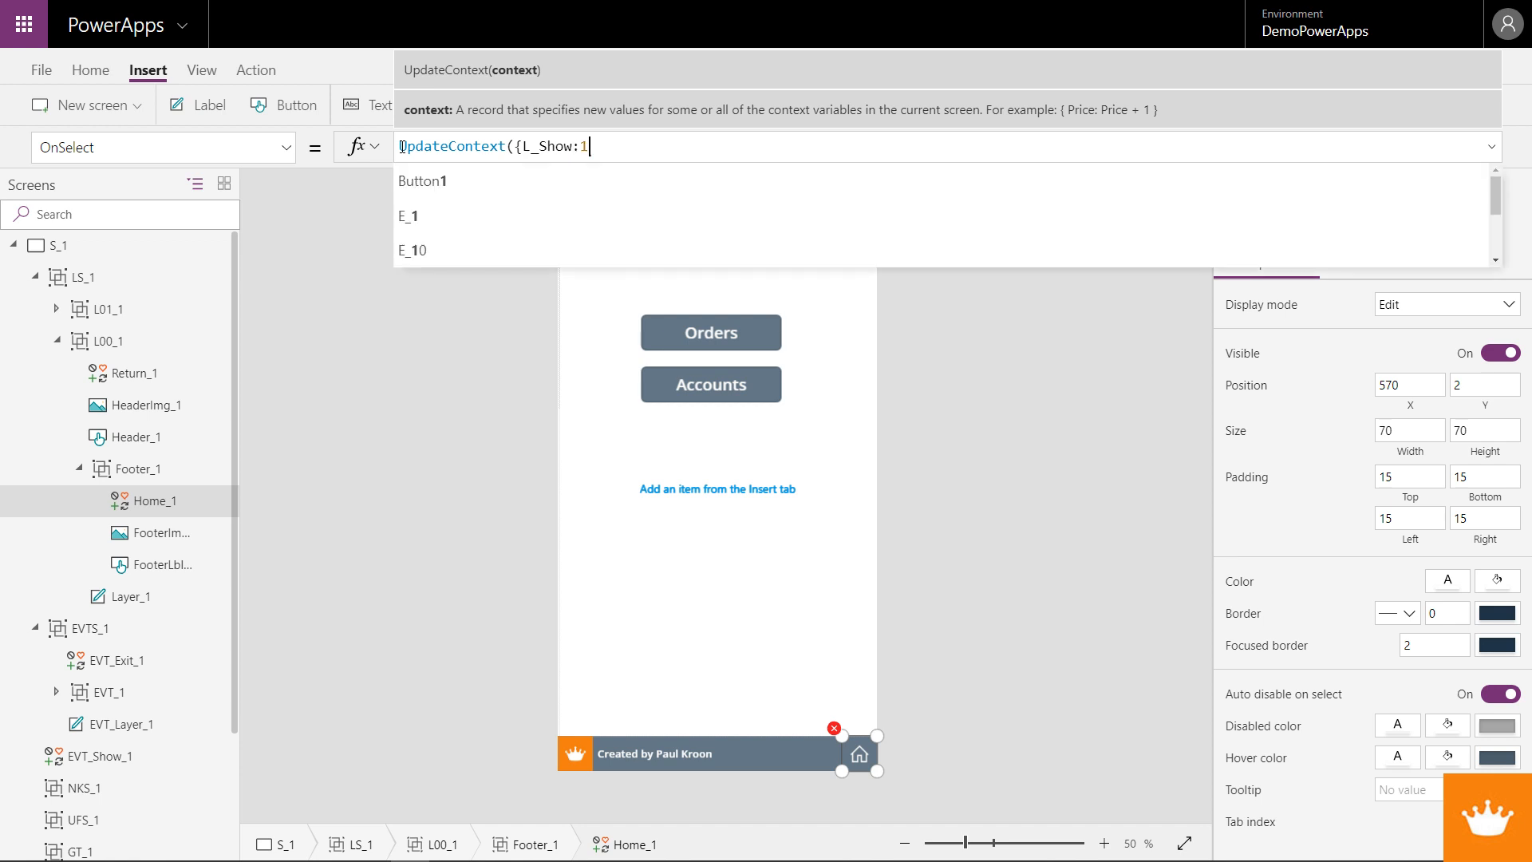
text(, )
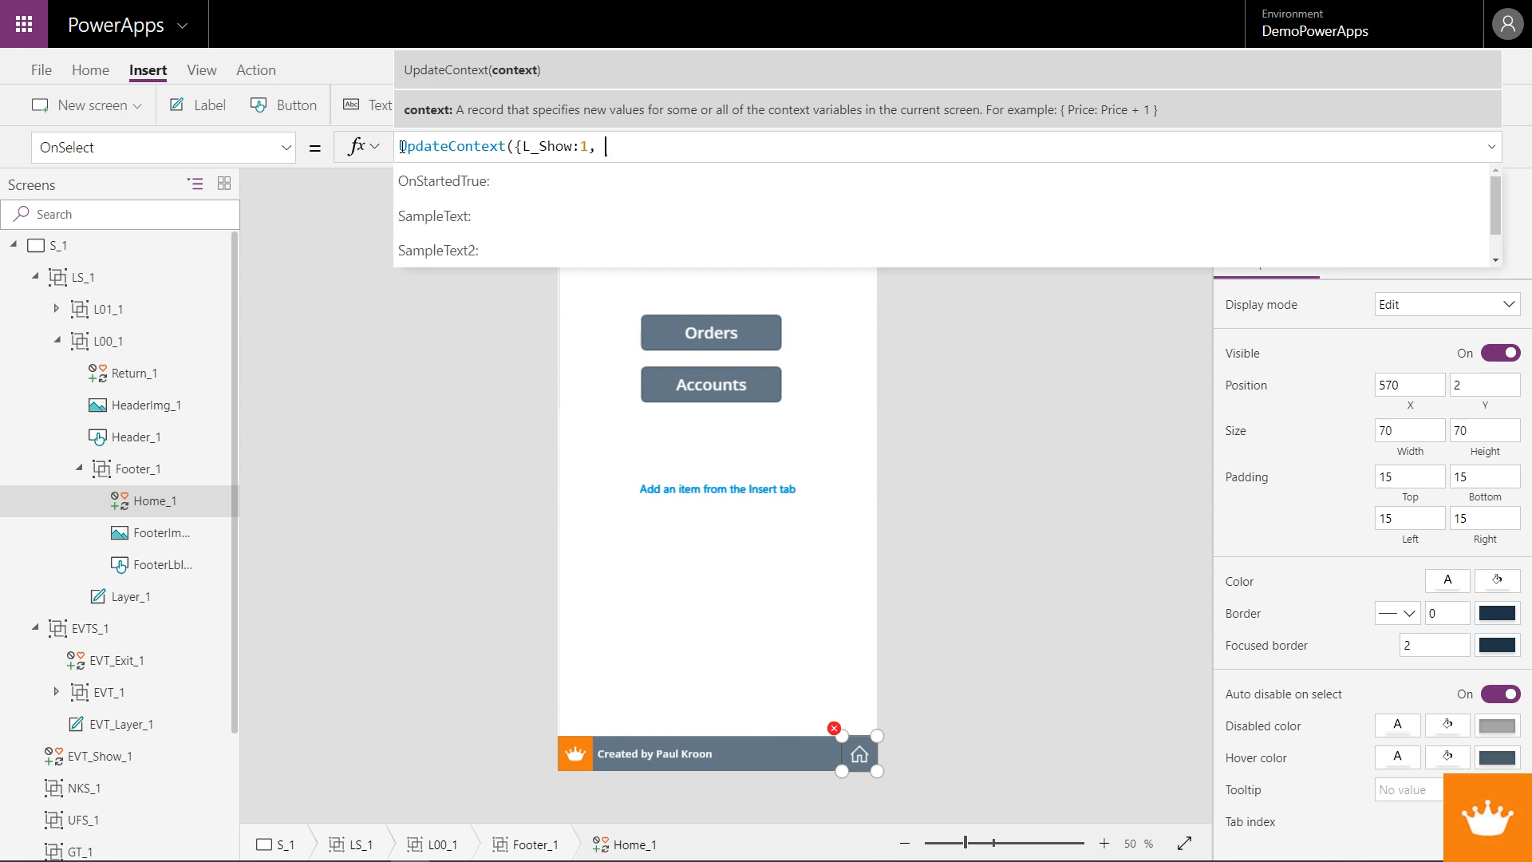
text(L_t)
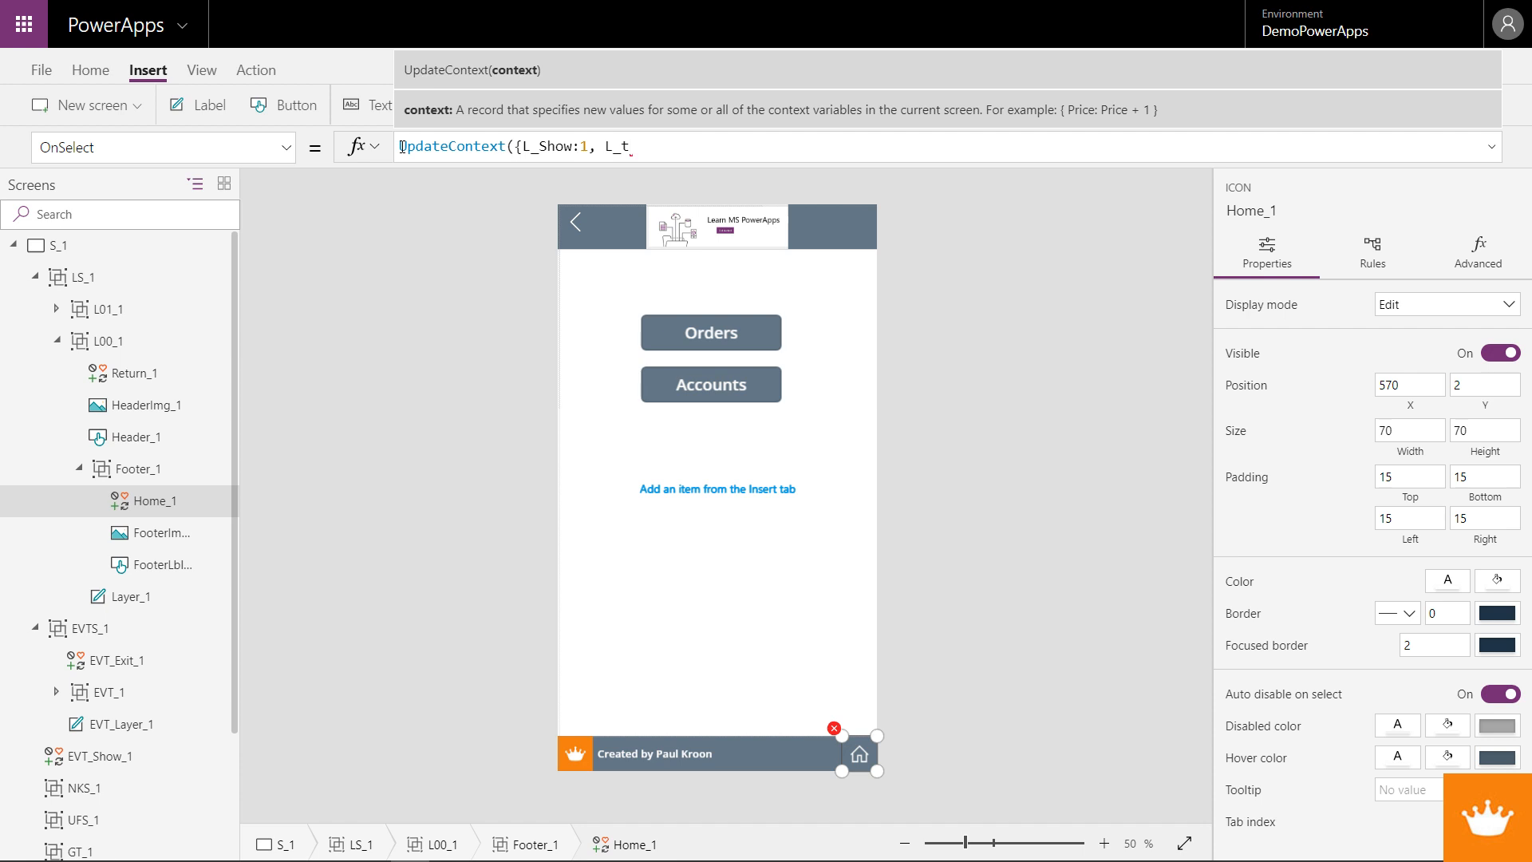
key(BackSpace)
text(Title:""}))
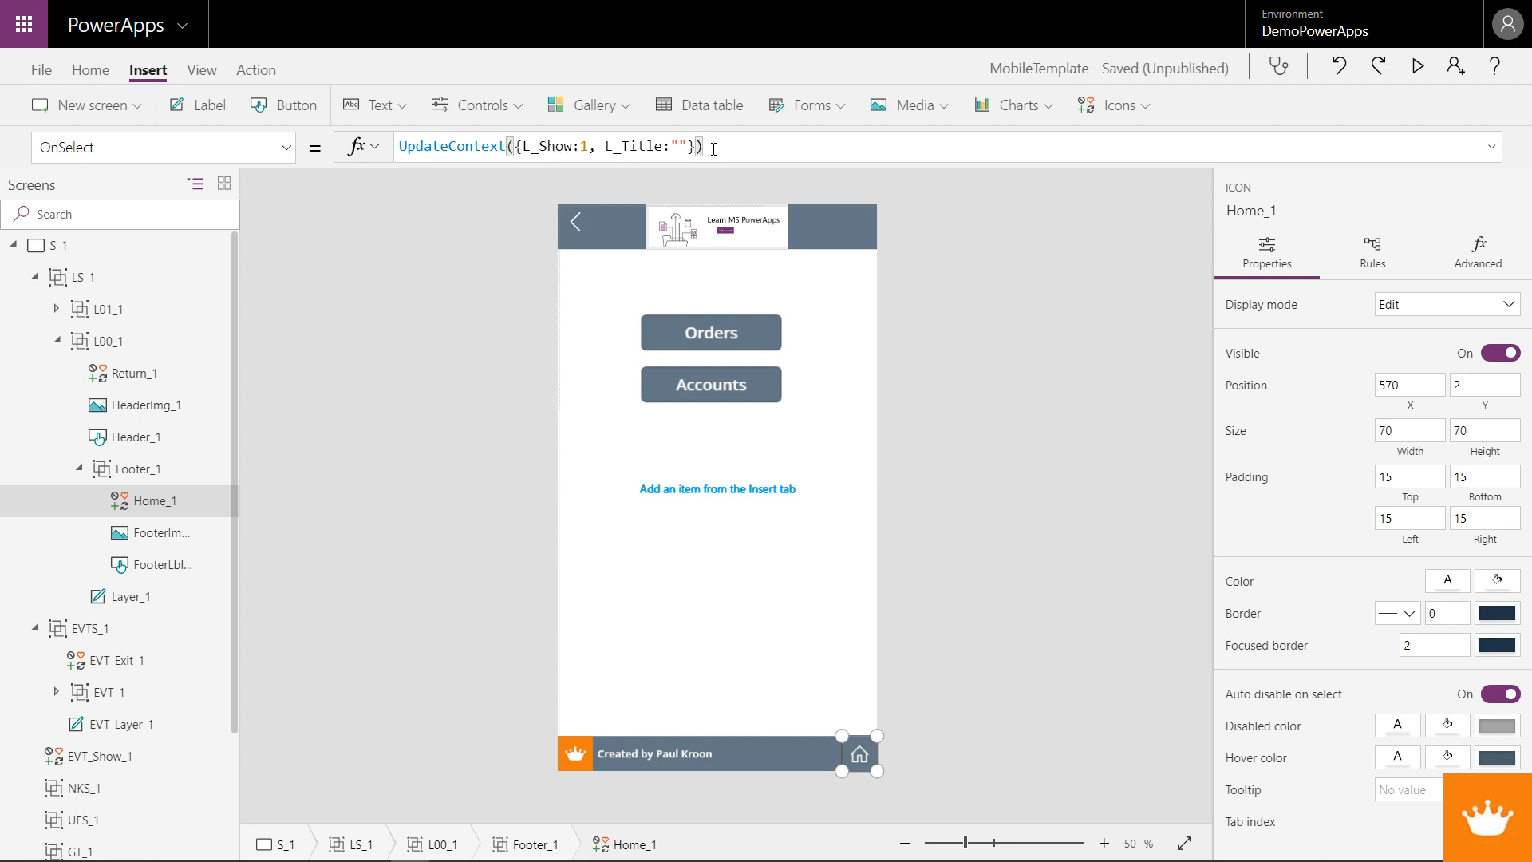
- Copy the OnSelect formula UpdateContext({L_Show:1, L_Title:""}) from Home_1 into the OnSelect property of the Return_1 icon
drag(713, 149, 402, 144)
key(ctrl+c)
click(572, 220)
click(160, 373)
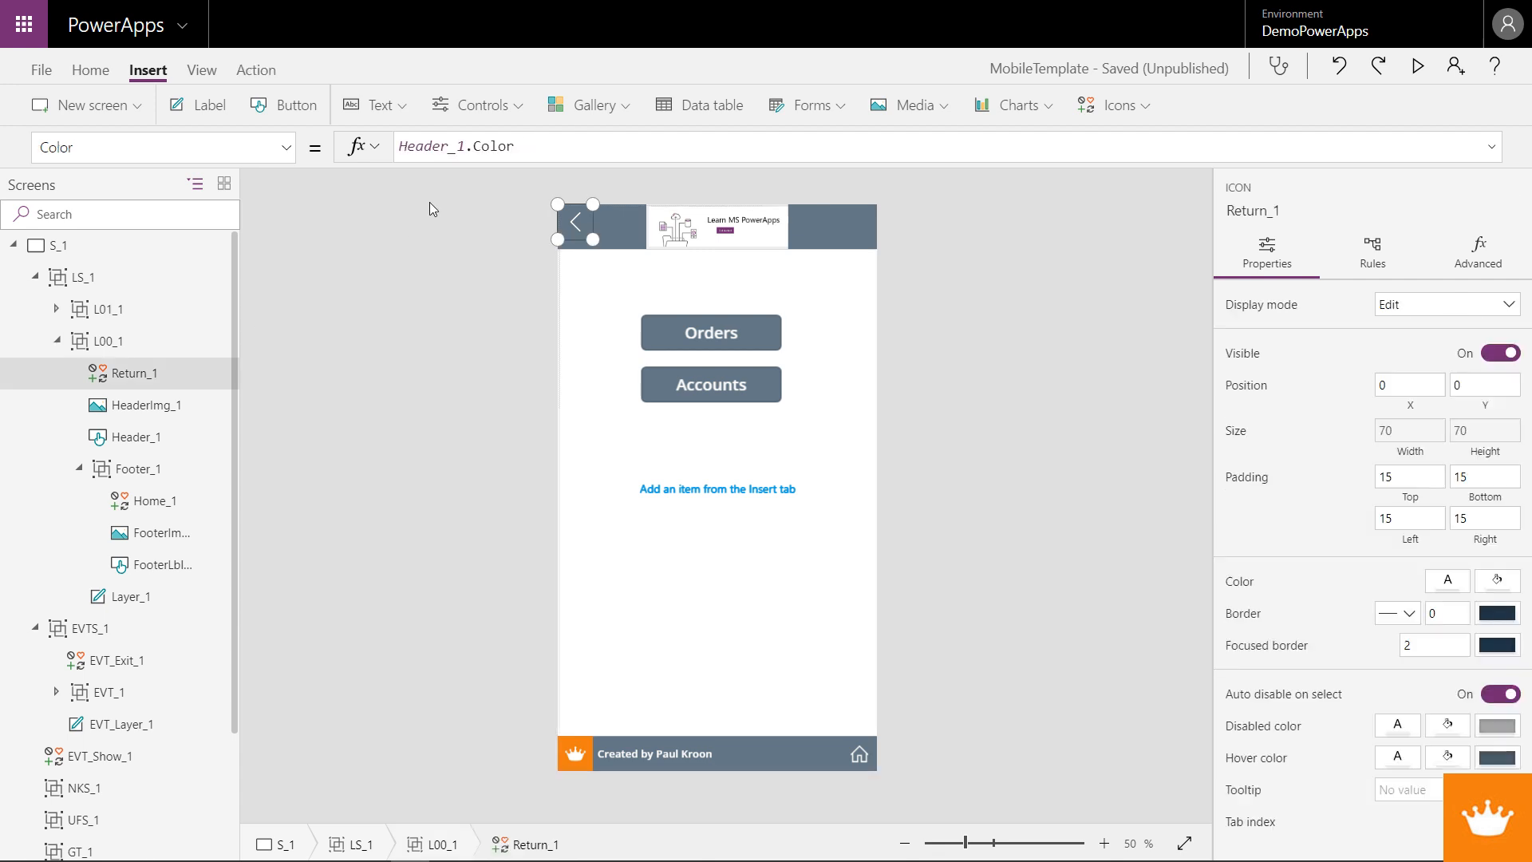
click(284, 147)
scroll(194, 431, down, 1)
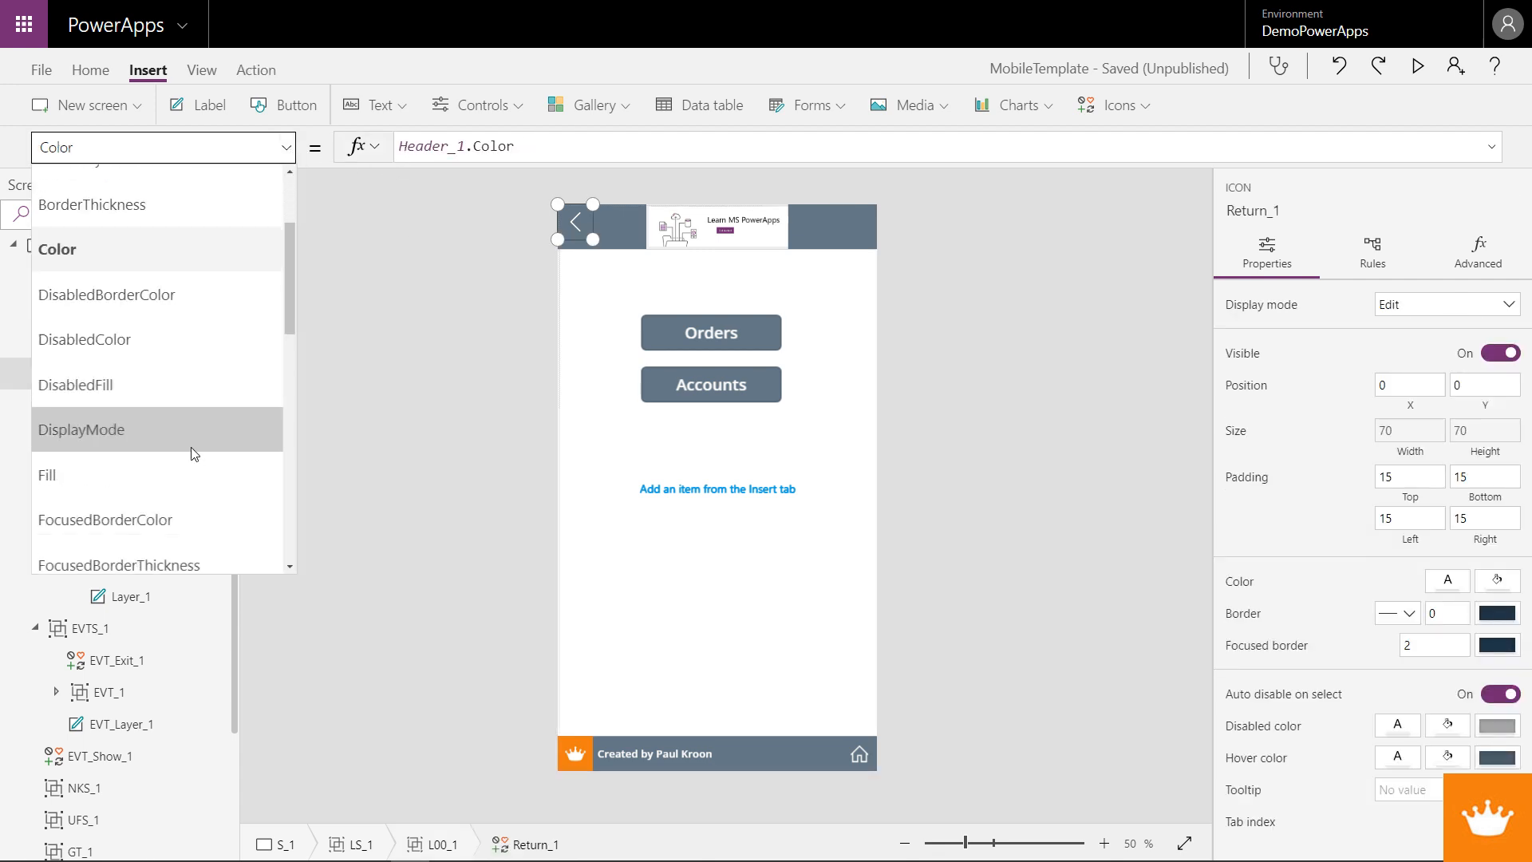
scroll(194, 453, down, 5)
click(192, 343)
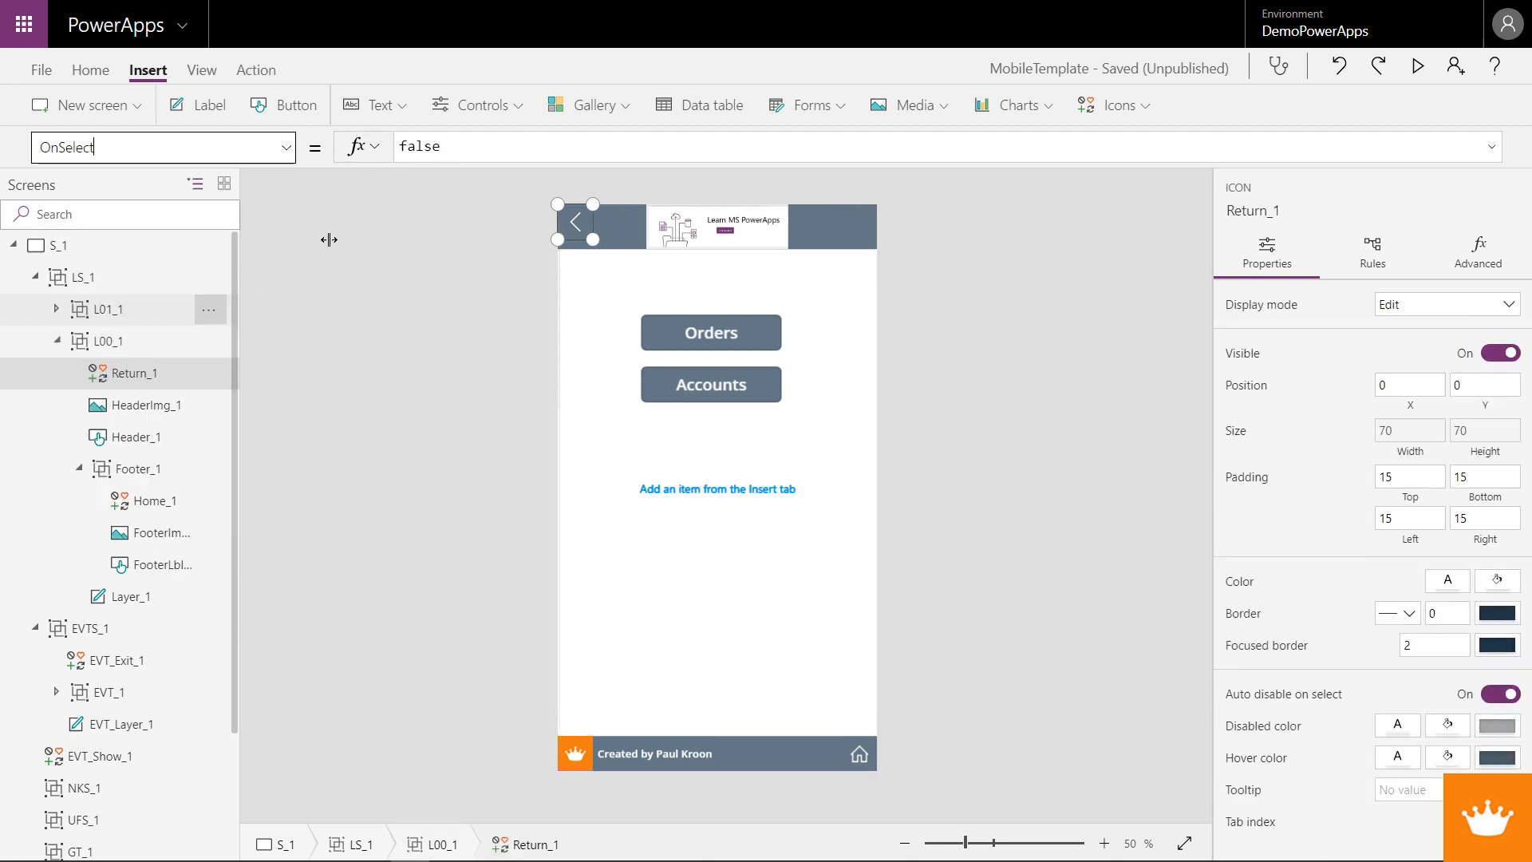
click(457, 151)
key(ctrl+a)
key(ctrl+v)
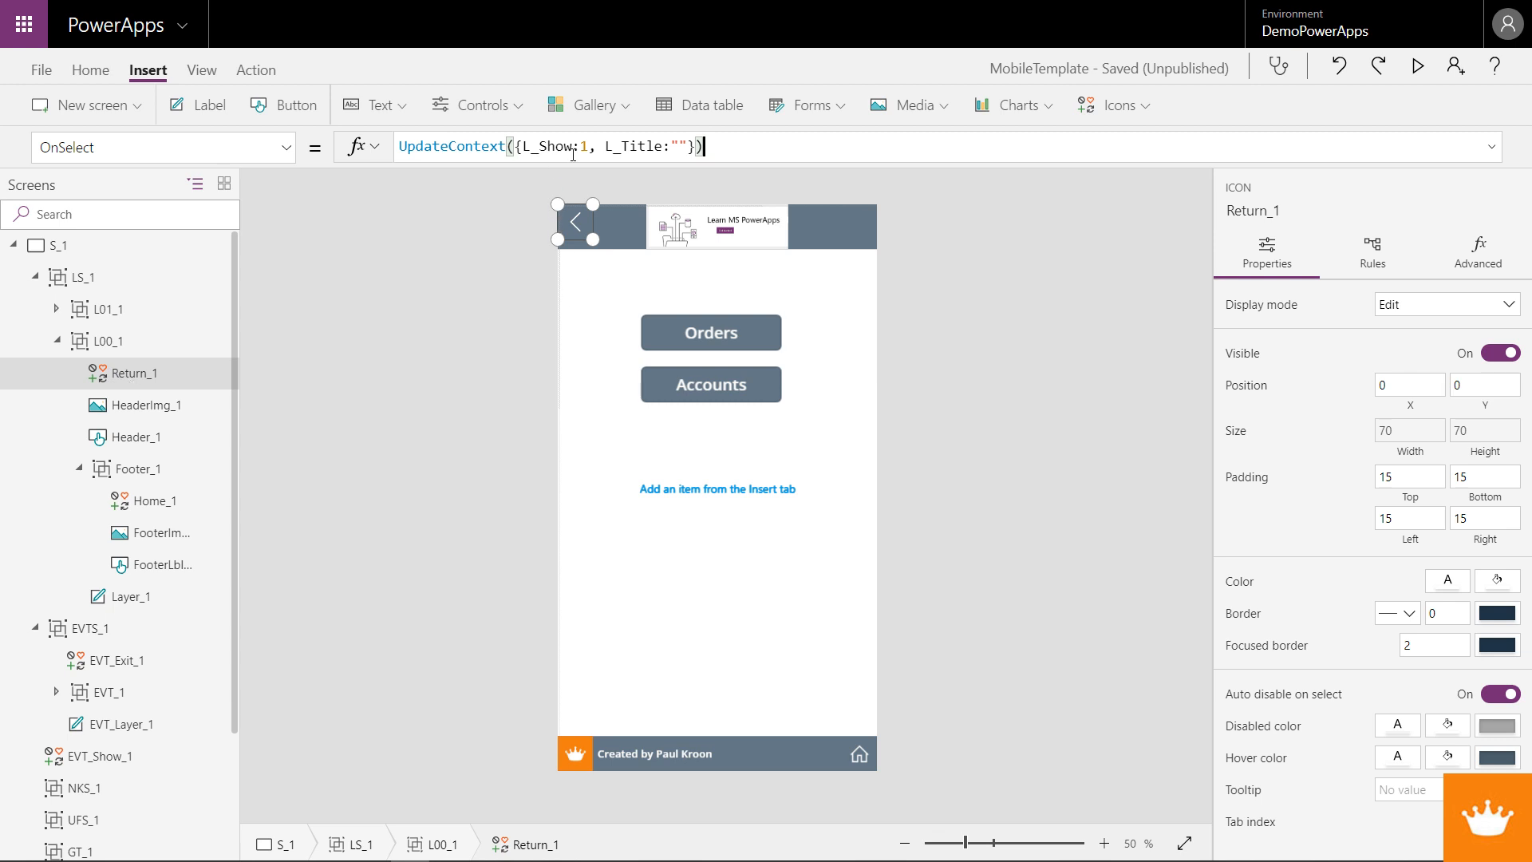
- Set the Visible property of the Return_1 icon to the formula L_Show in [-1]
drag(572, 146, 524, 145)
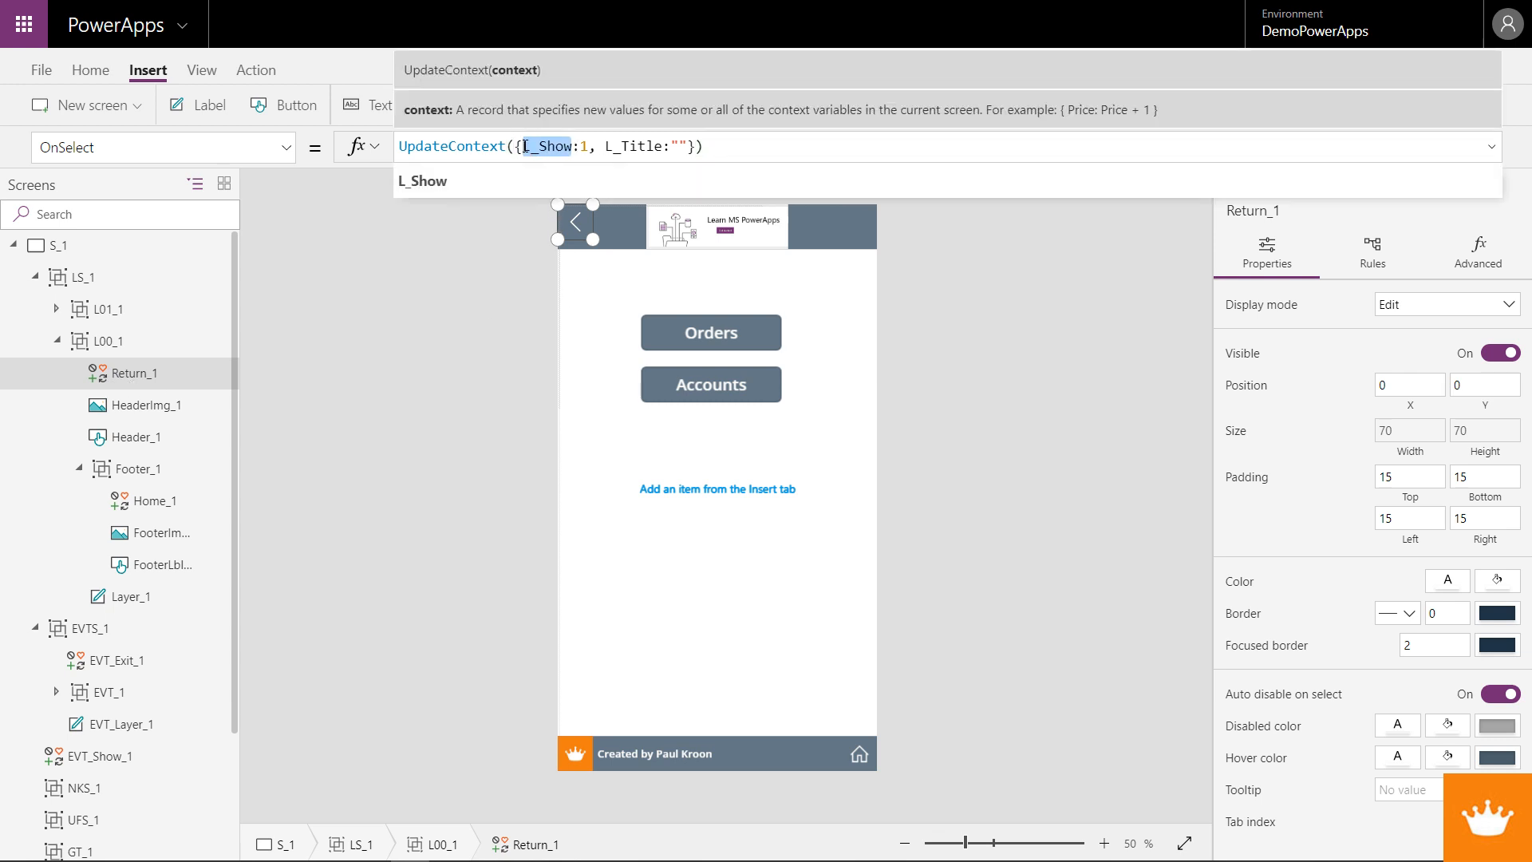
click(156, 381)
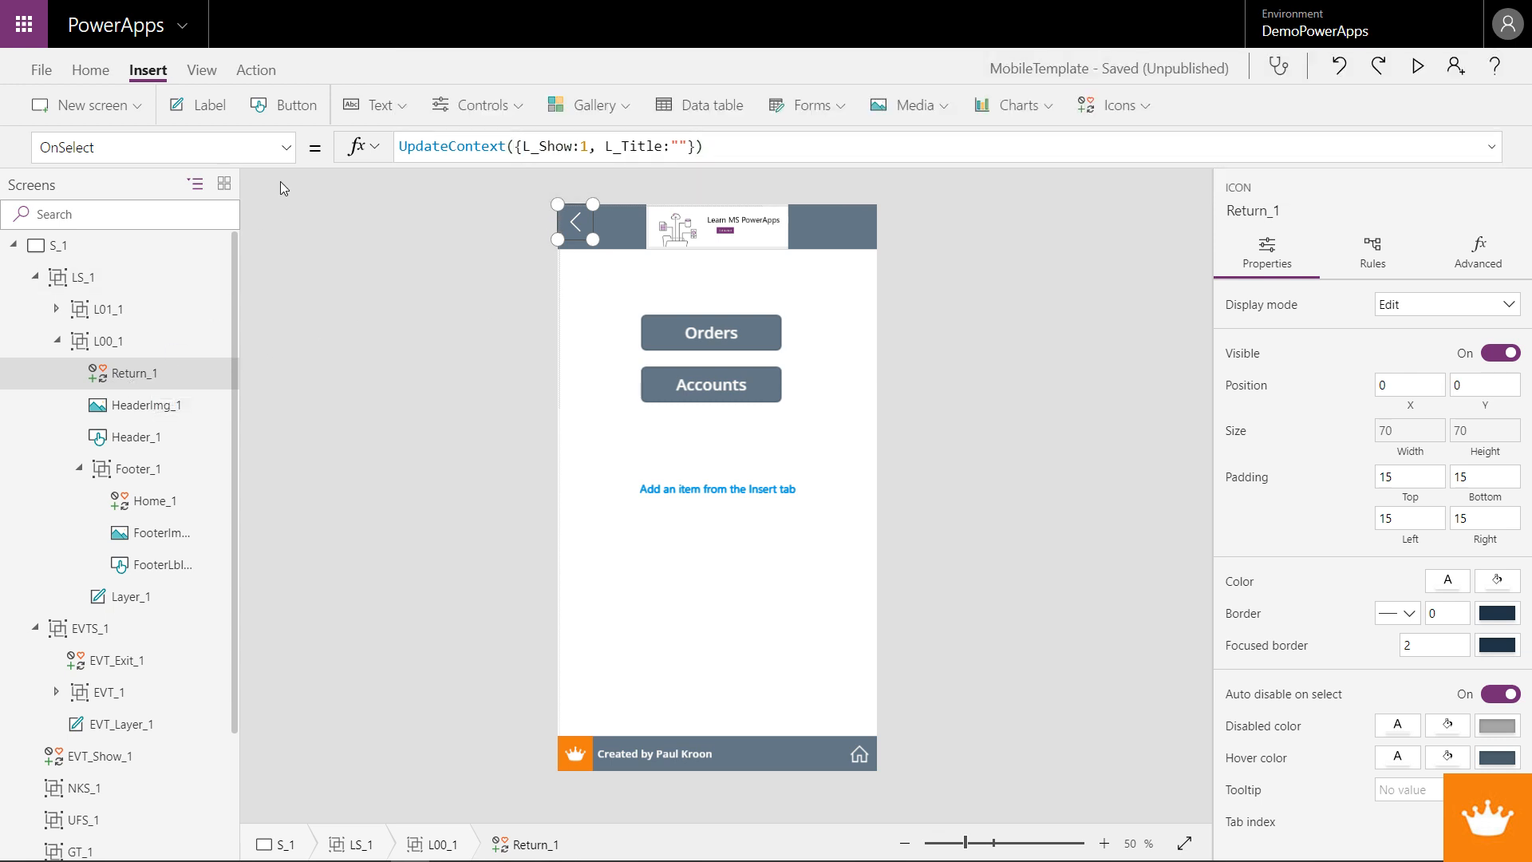
click(287, 149)
scroll(167, 462, down, 5)
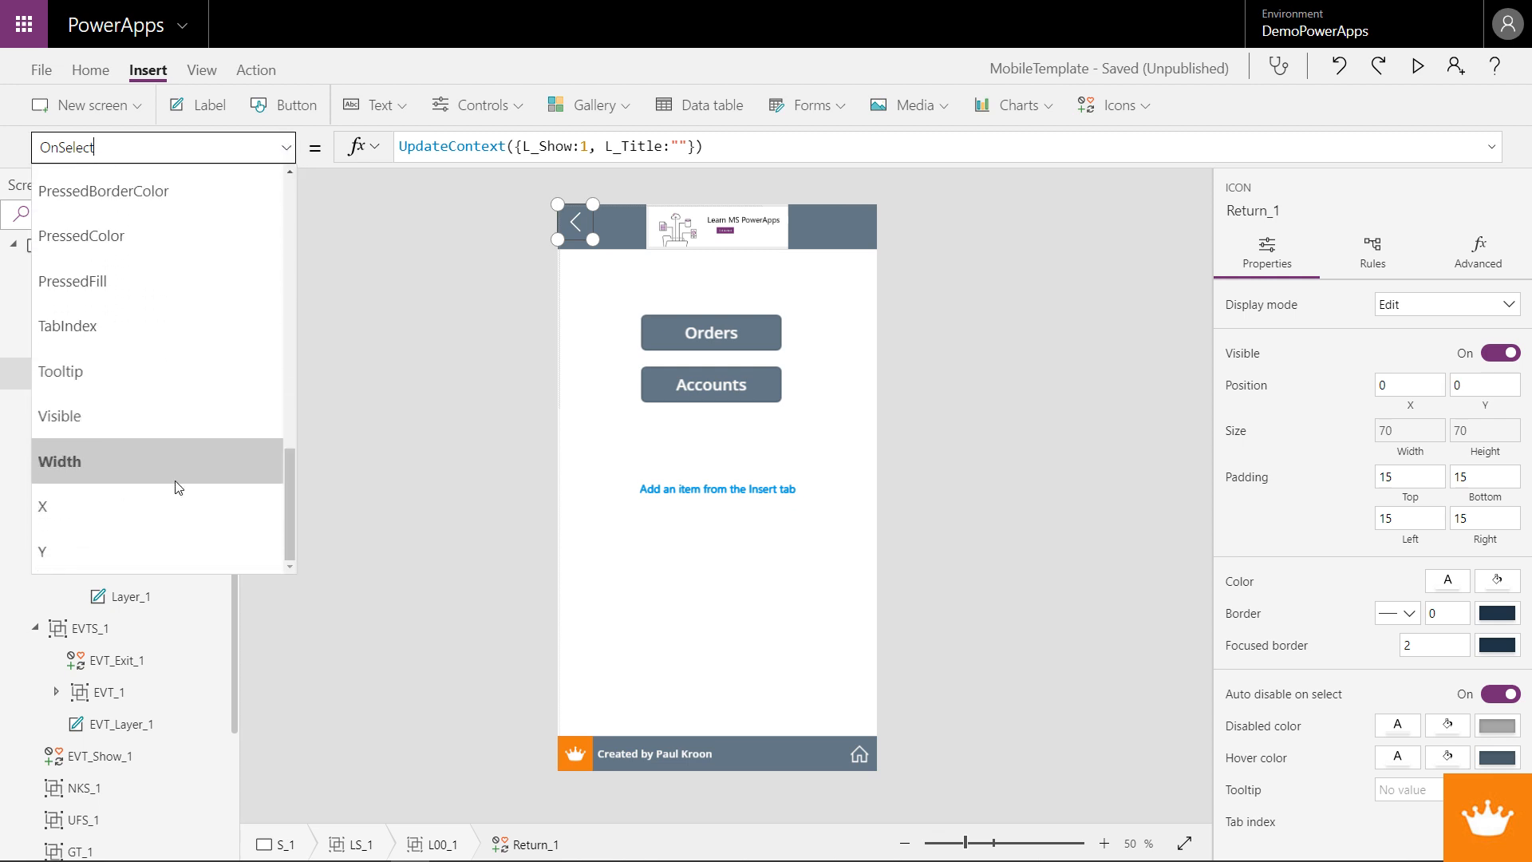
click(160, 416)
double_click(421, 146)
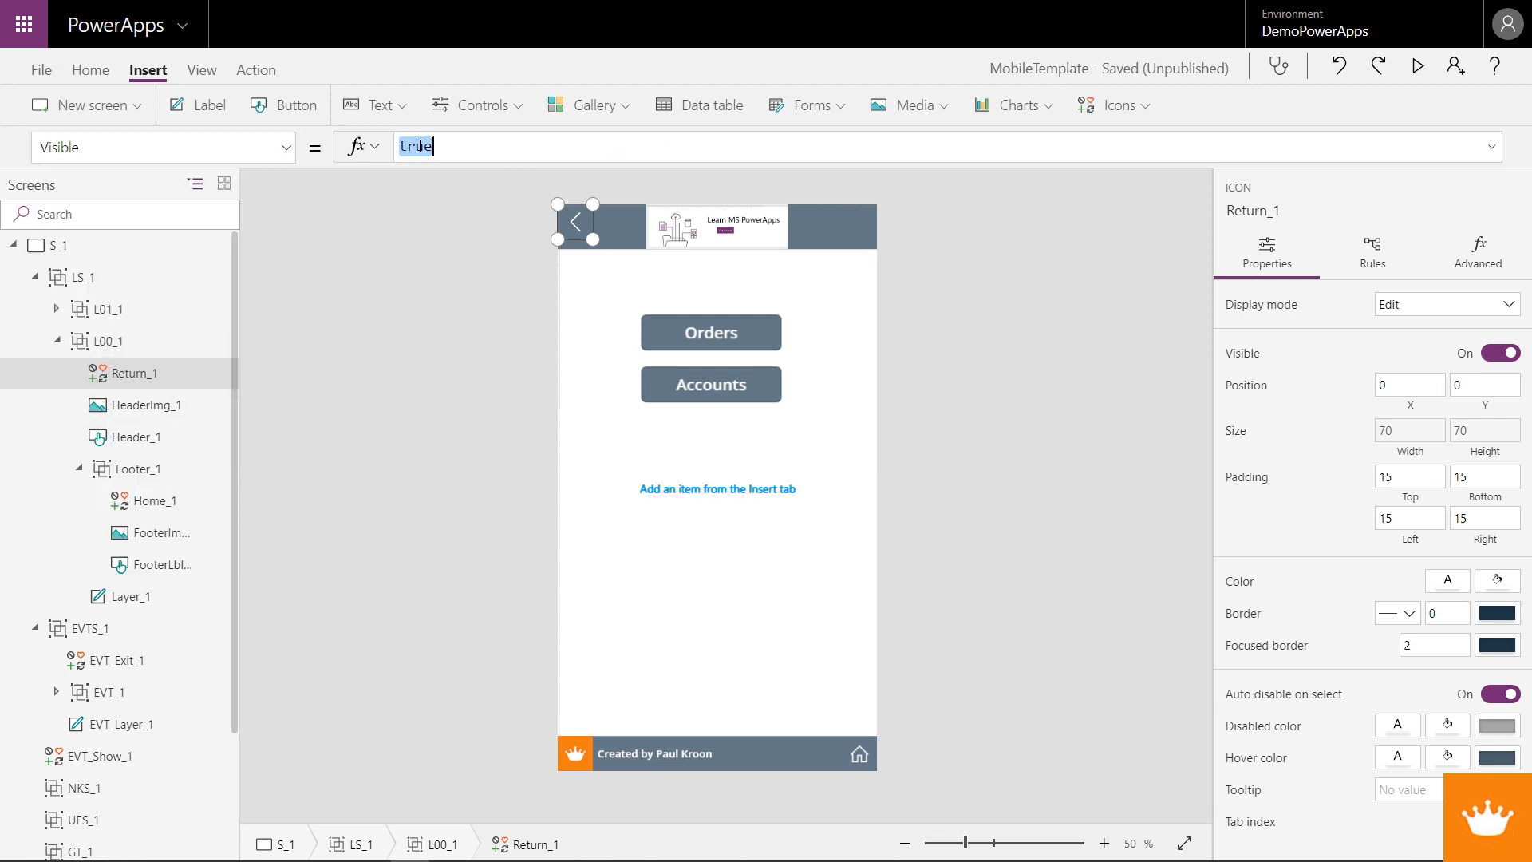
text(L_Show in )
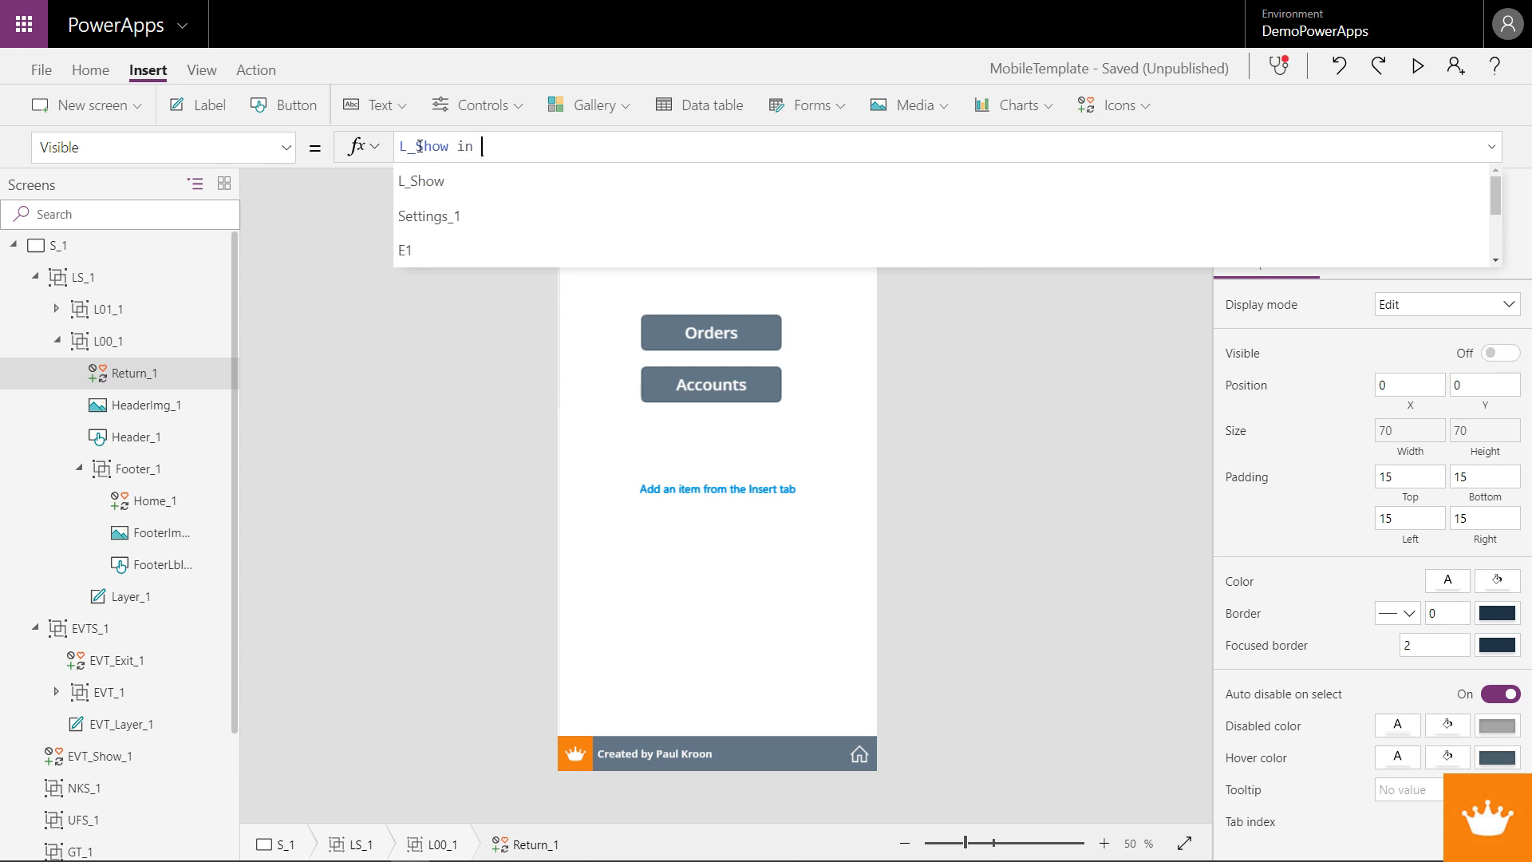
text([])
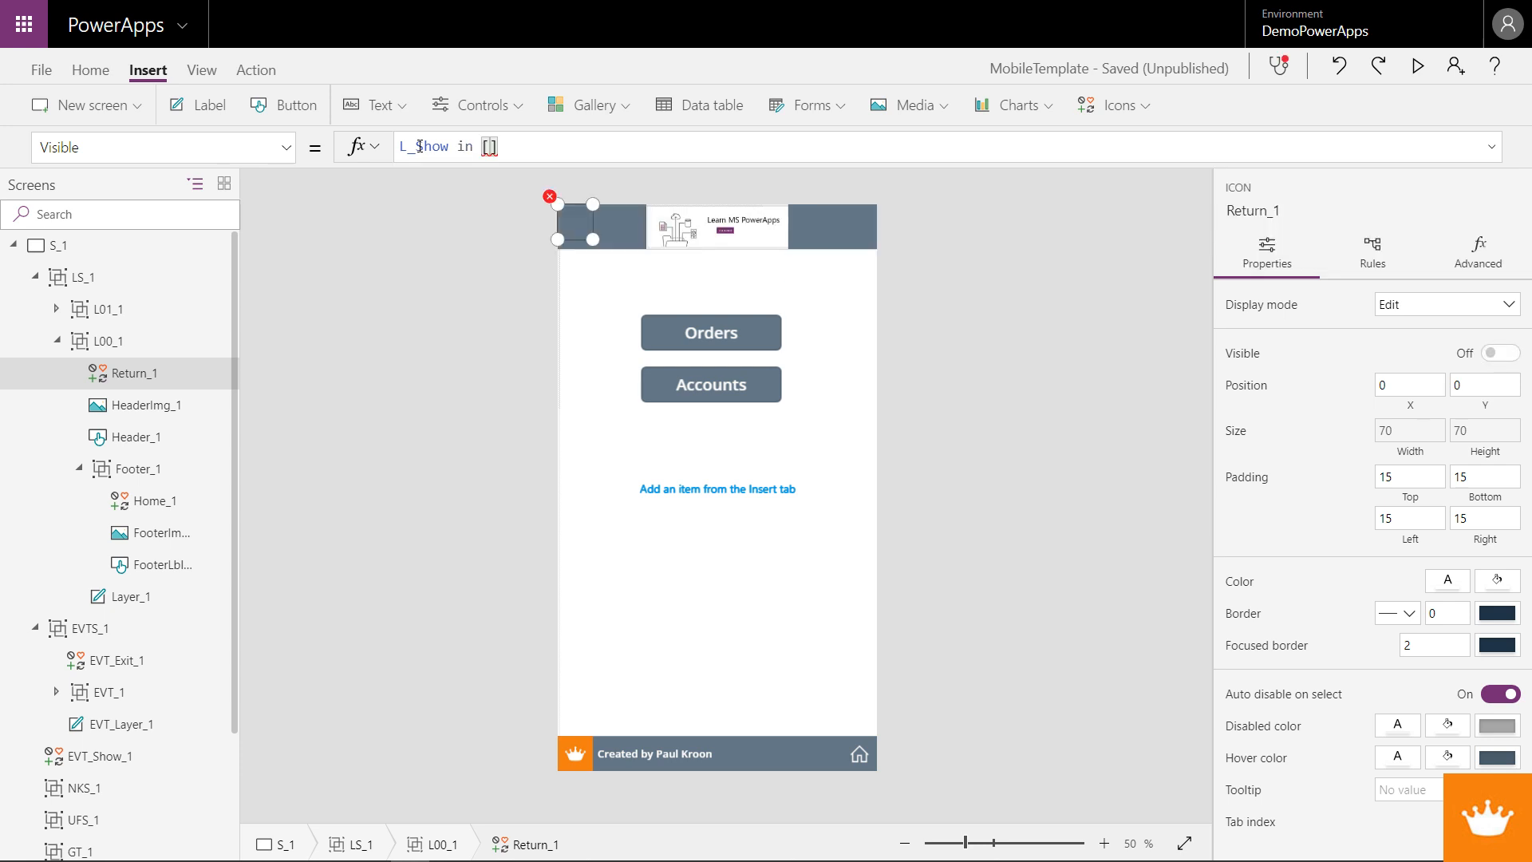
text(-1)
- Copy Return_1's Visible formula, L_Show in [-1], into the Visible property of HeaderImg_1, Header_1 and Footer_1 together
drag(523, 152, 398, 147)
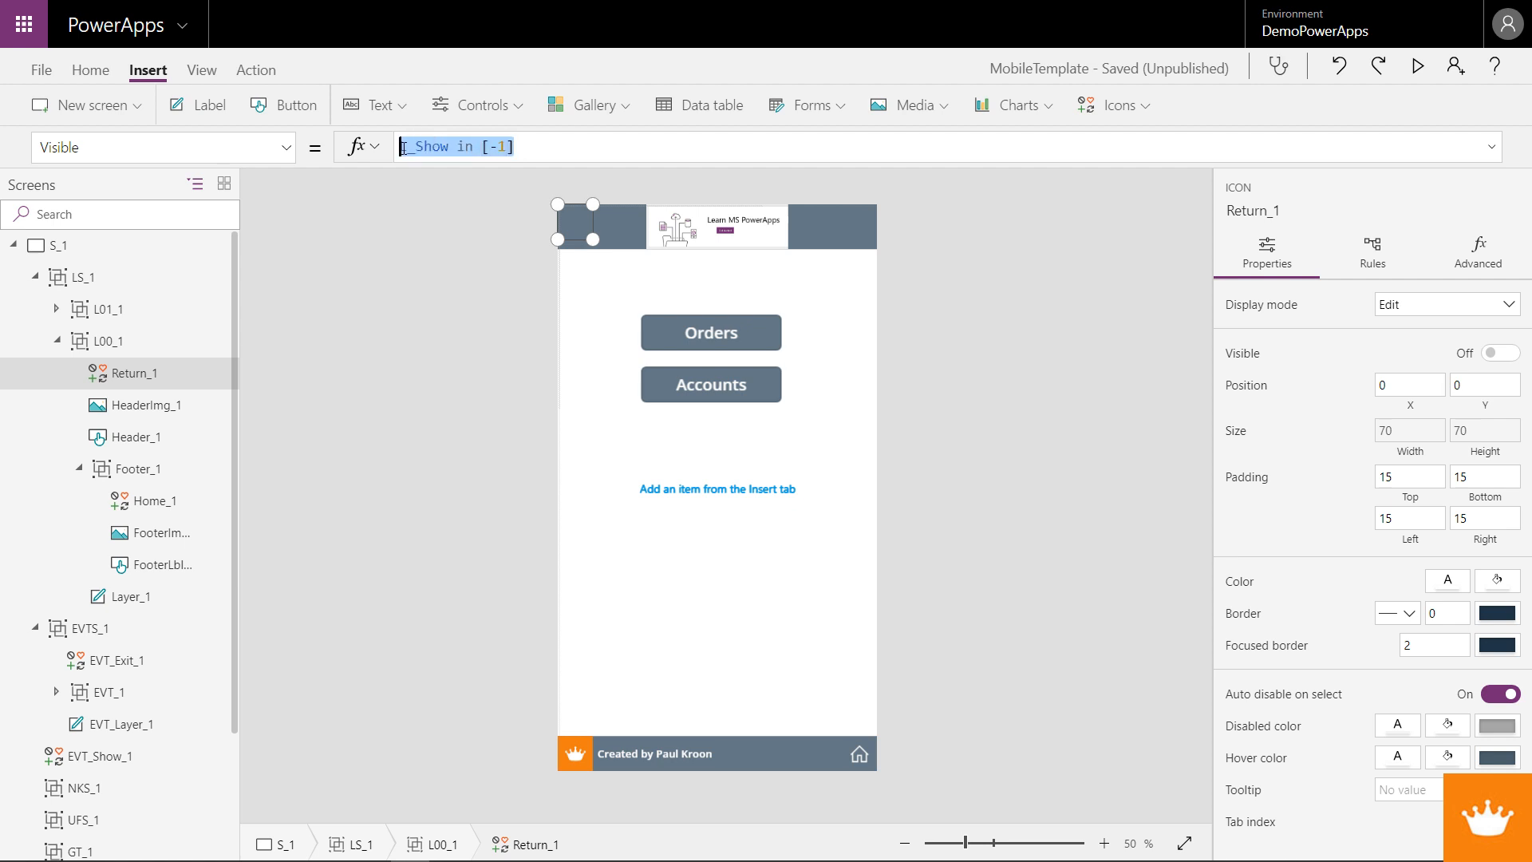
click(154, 404)
ctrl+click(146, 437)
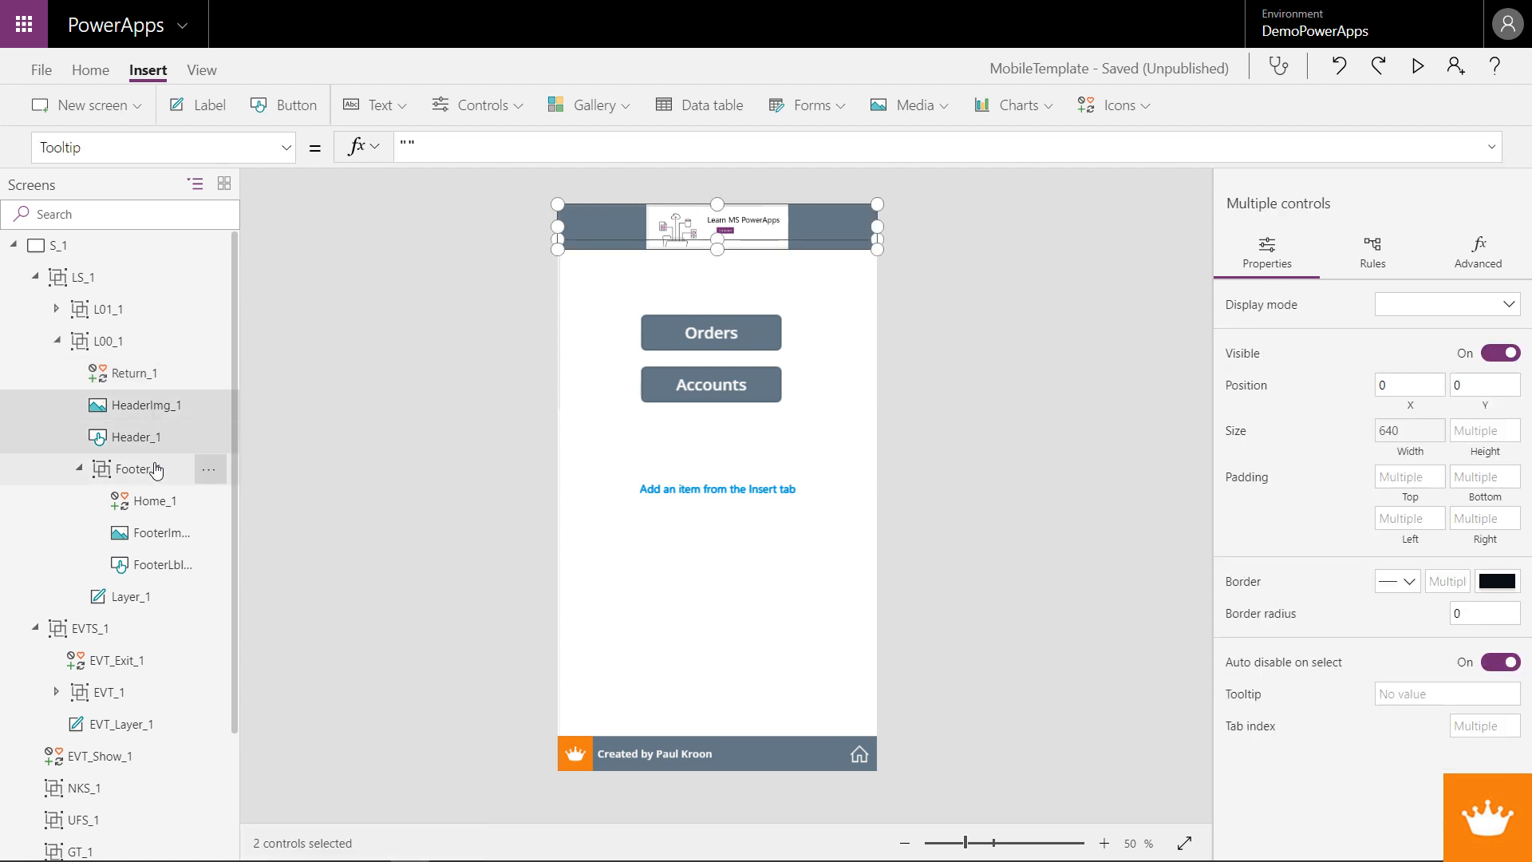
ctrl+click(156, 471)
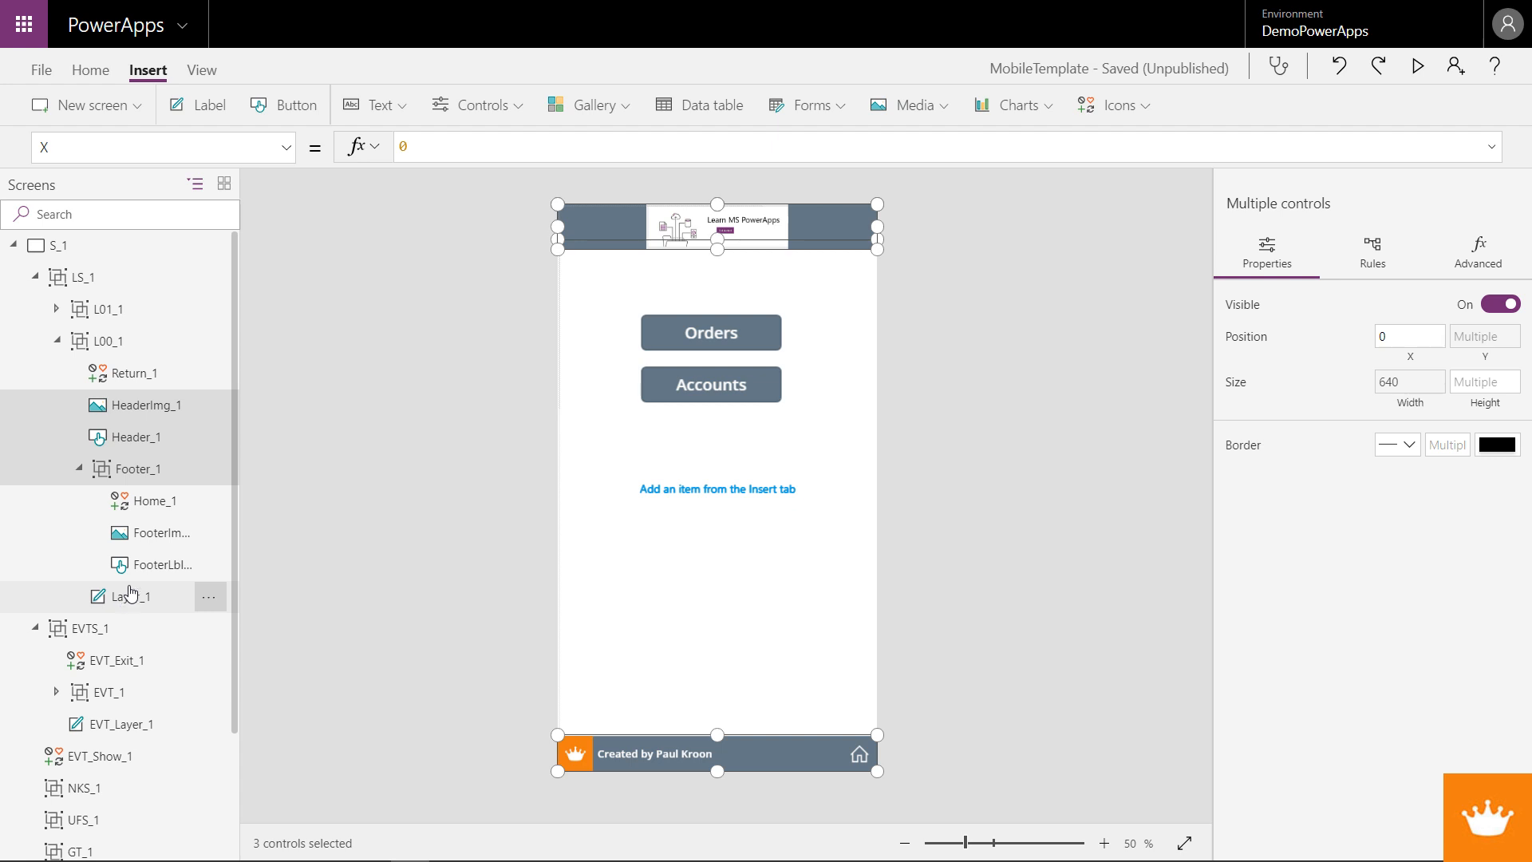
click(285, 147)
click(160, 412)
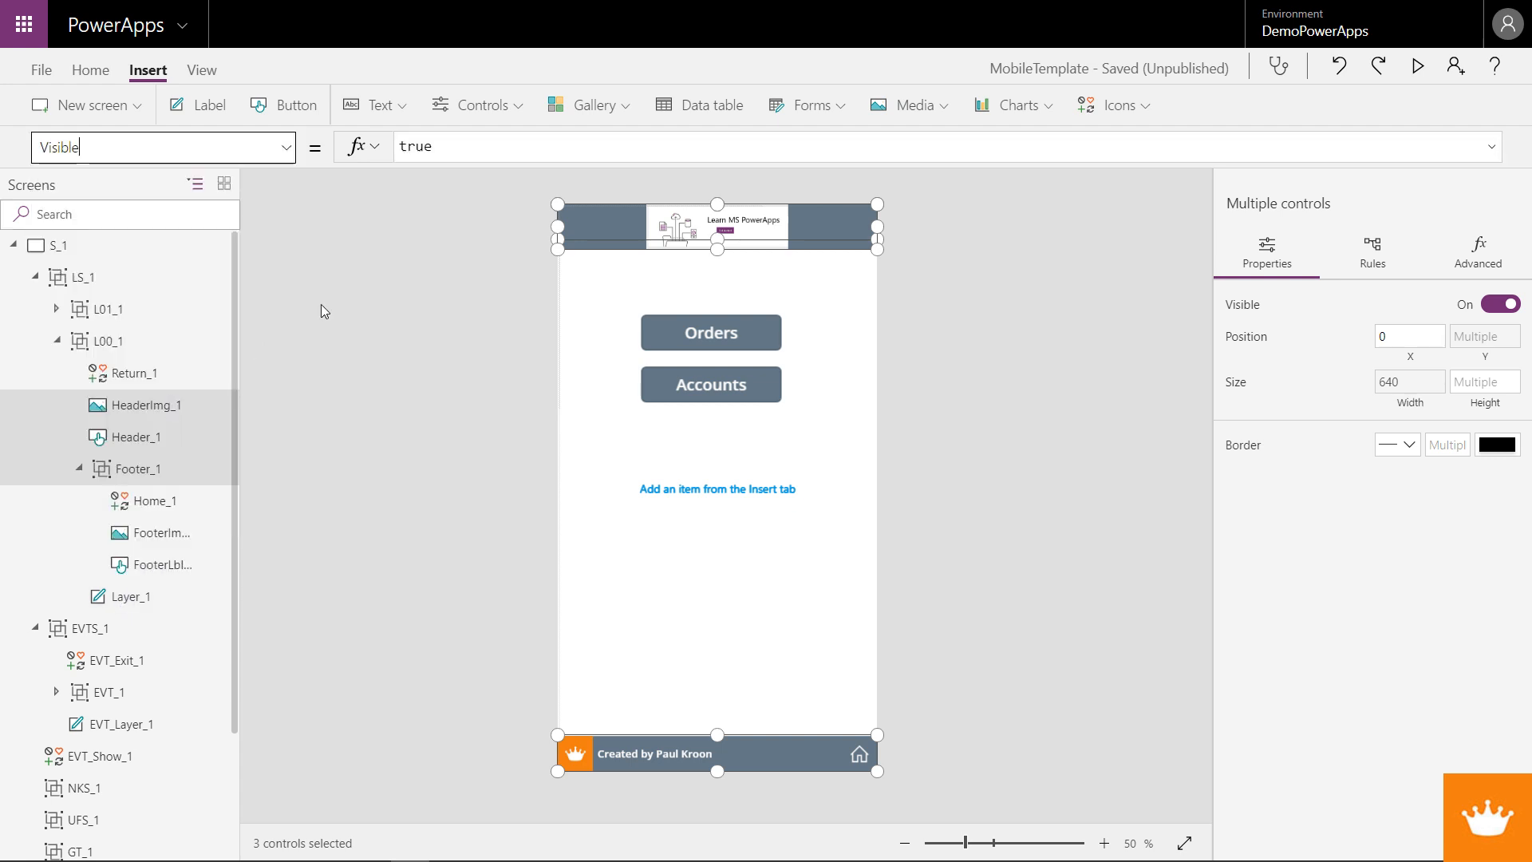
click(454, 146)
key(ctrl+a)
key(ctrl+v)
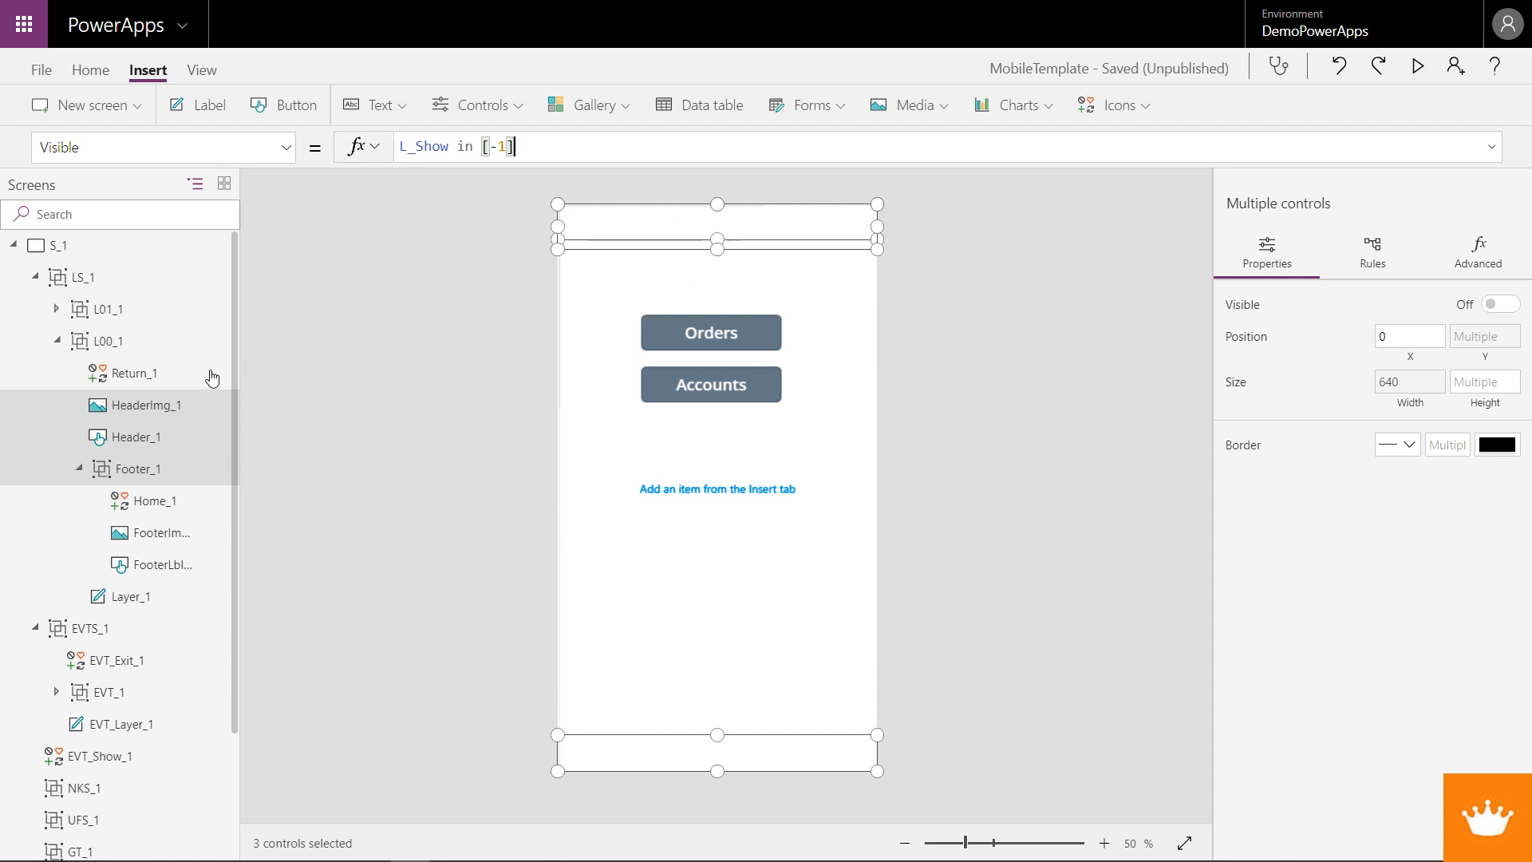
- Check the context variables of screen S_1 and look through the screen's available properties
click(201, 70)
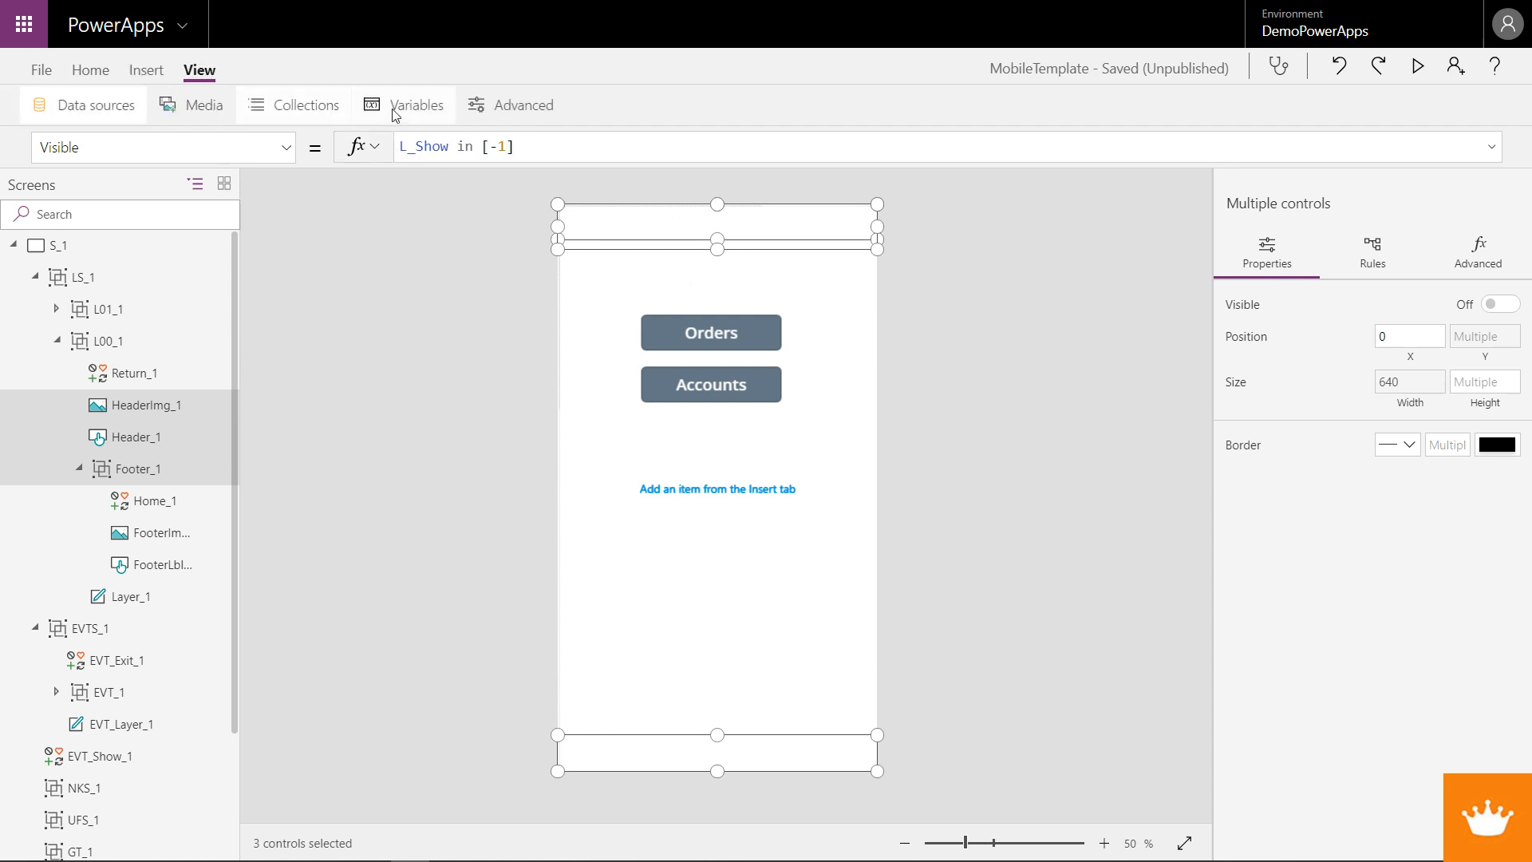
click(421, 112)
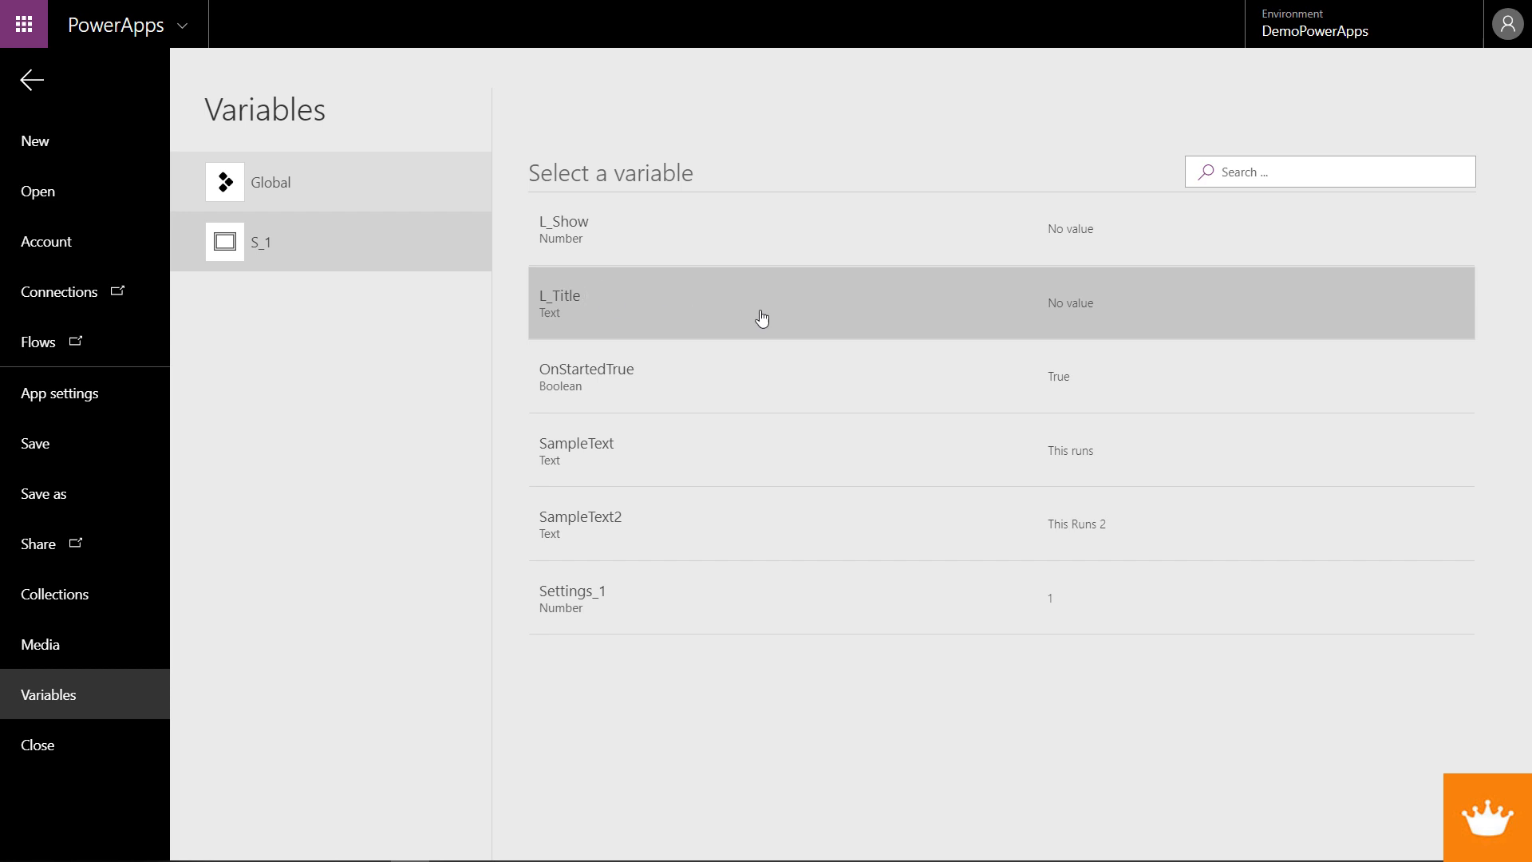
click(30, 80)
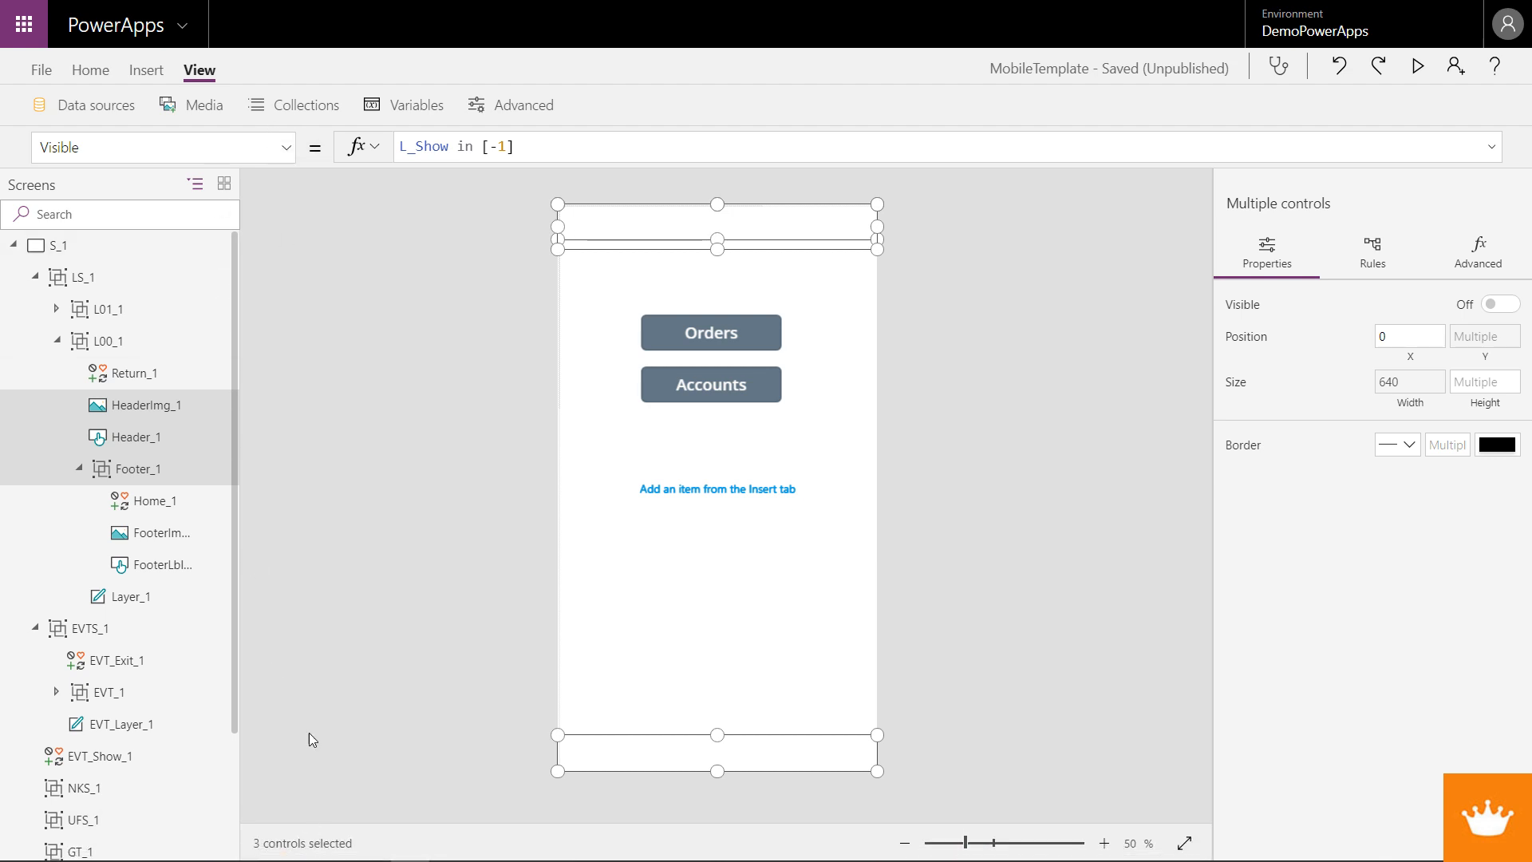
click(67, 251)
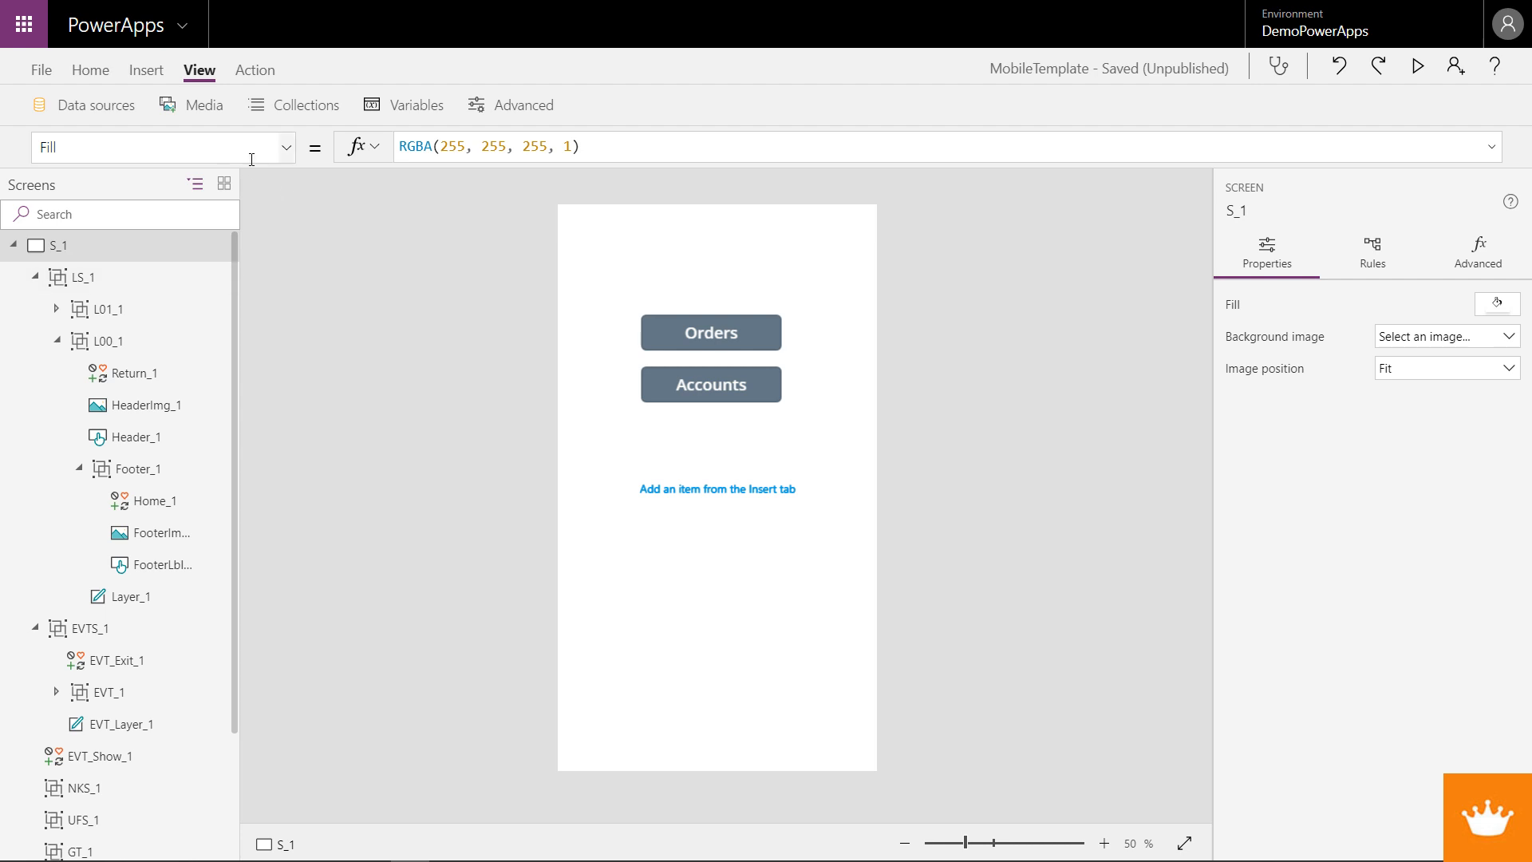
click(273, 146)
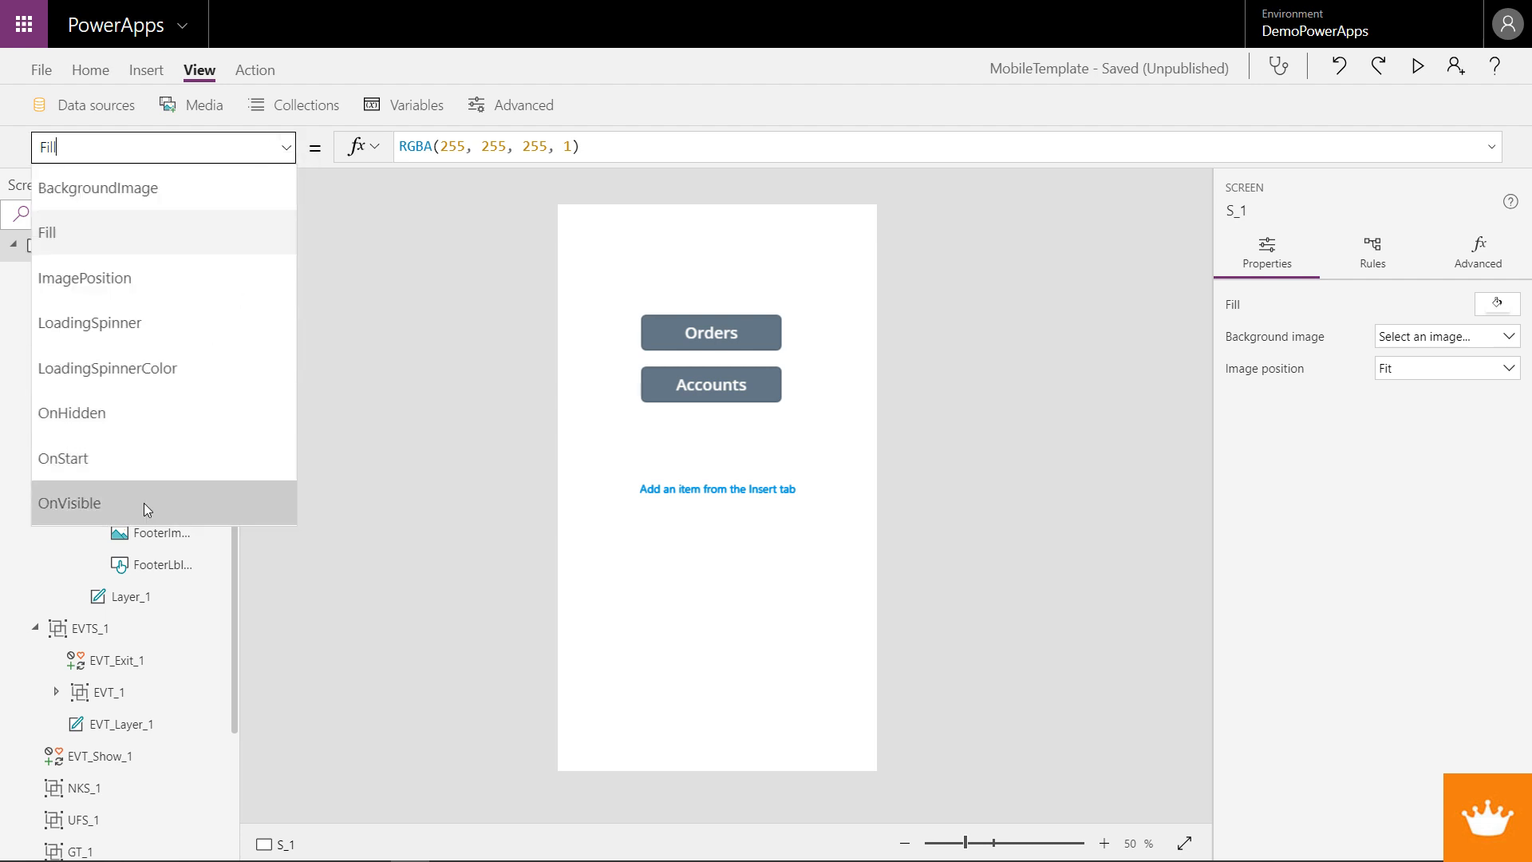
click(467, 355)
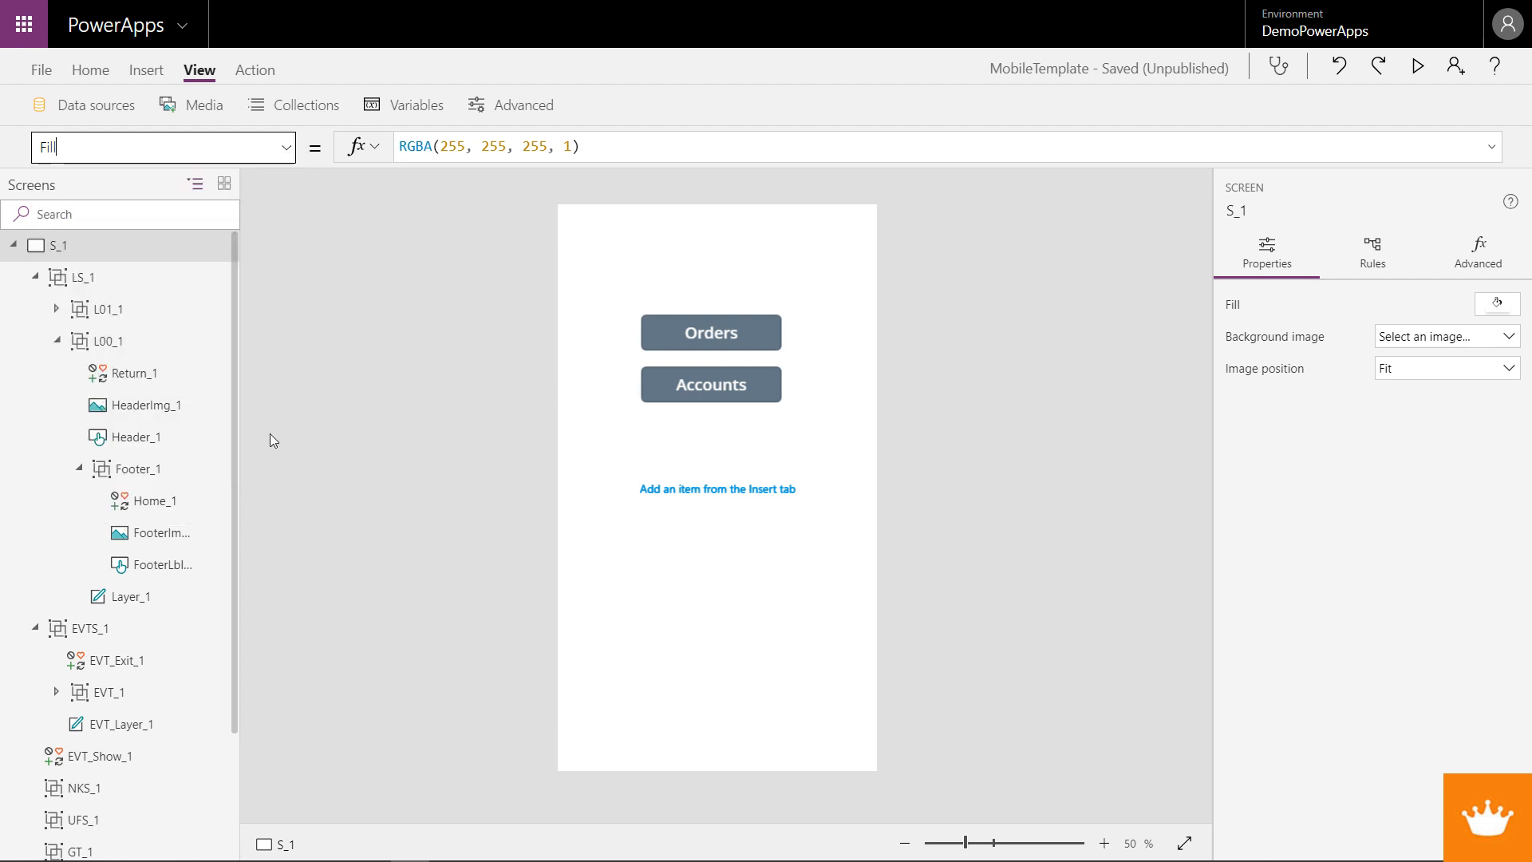
- Negate the Visible formula of the Footer_1 group so it reads !(L_Show in [-1])
click(136, 470)
click(503, 143)
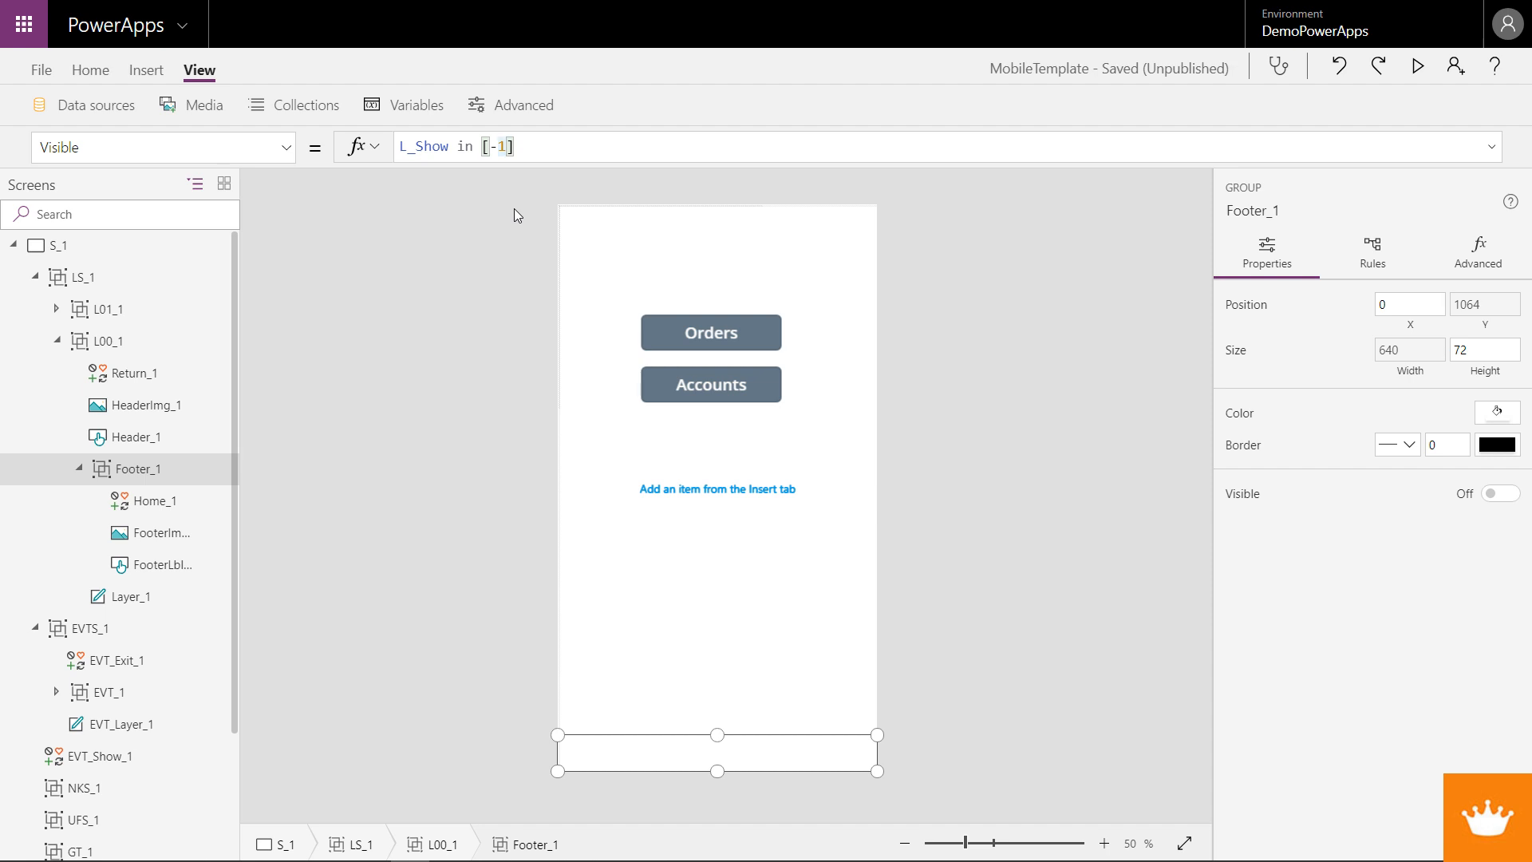
click(402, 145)
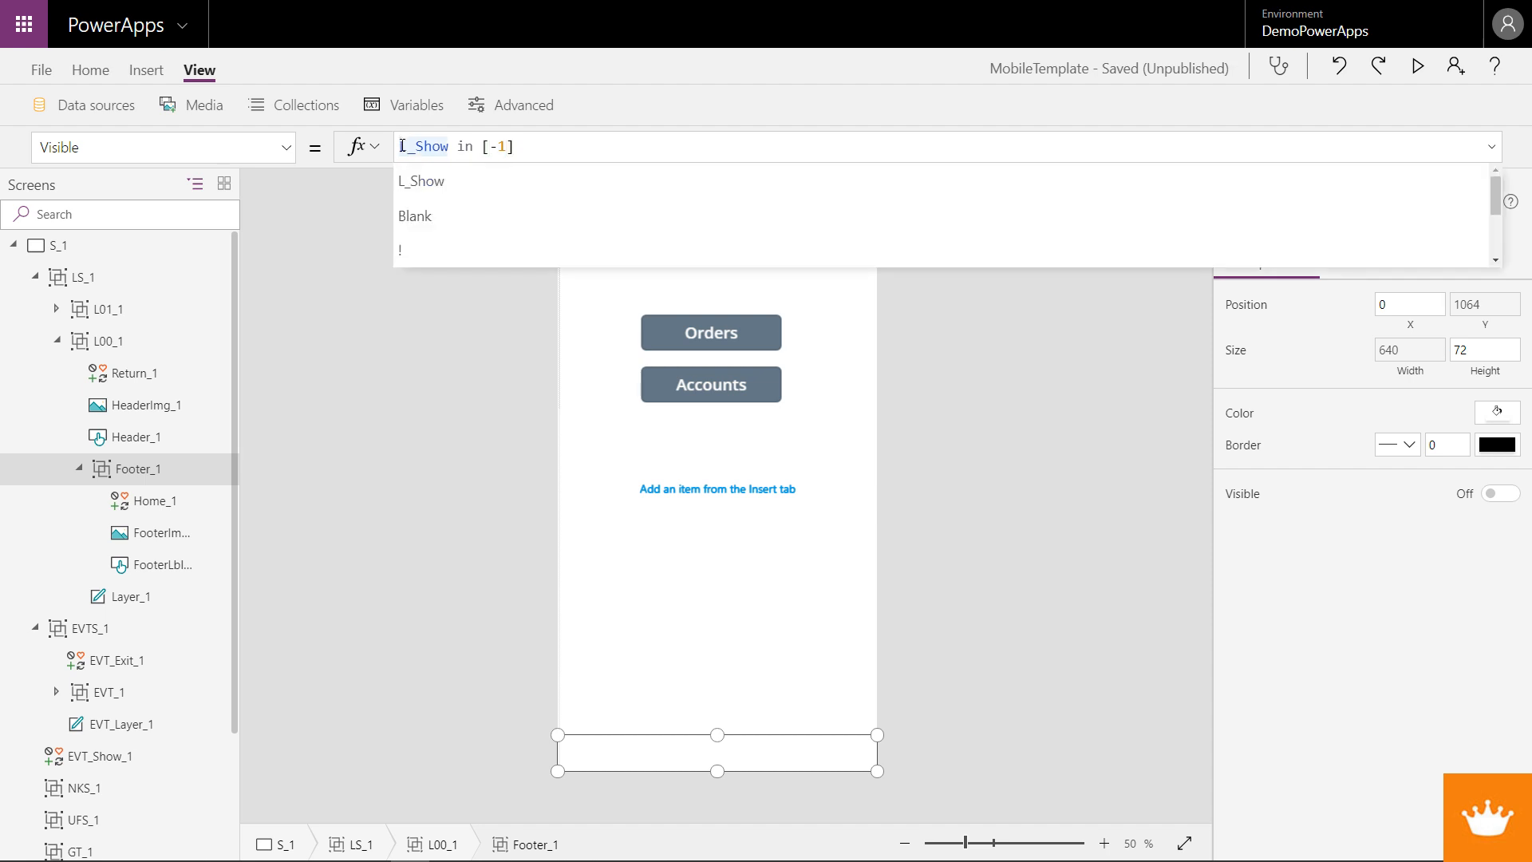
text(()
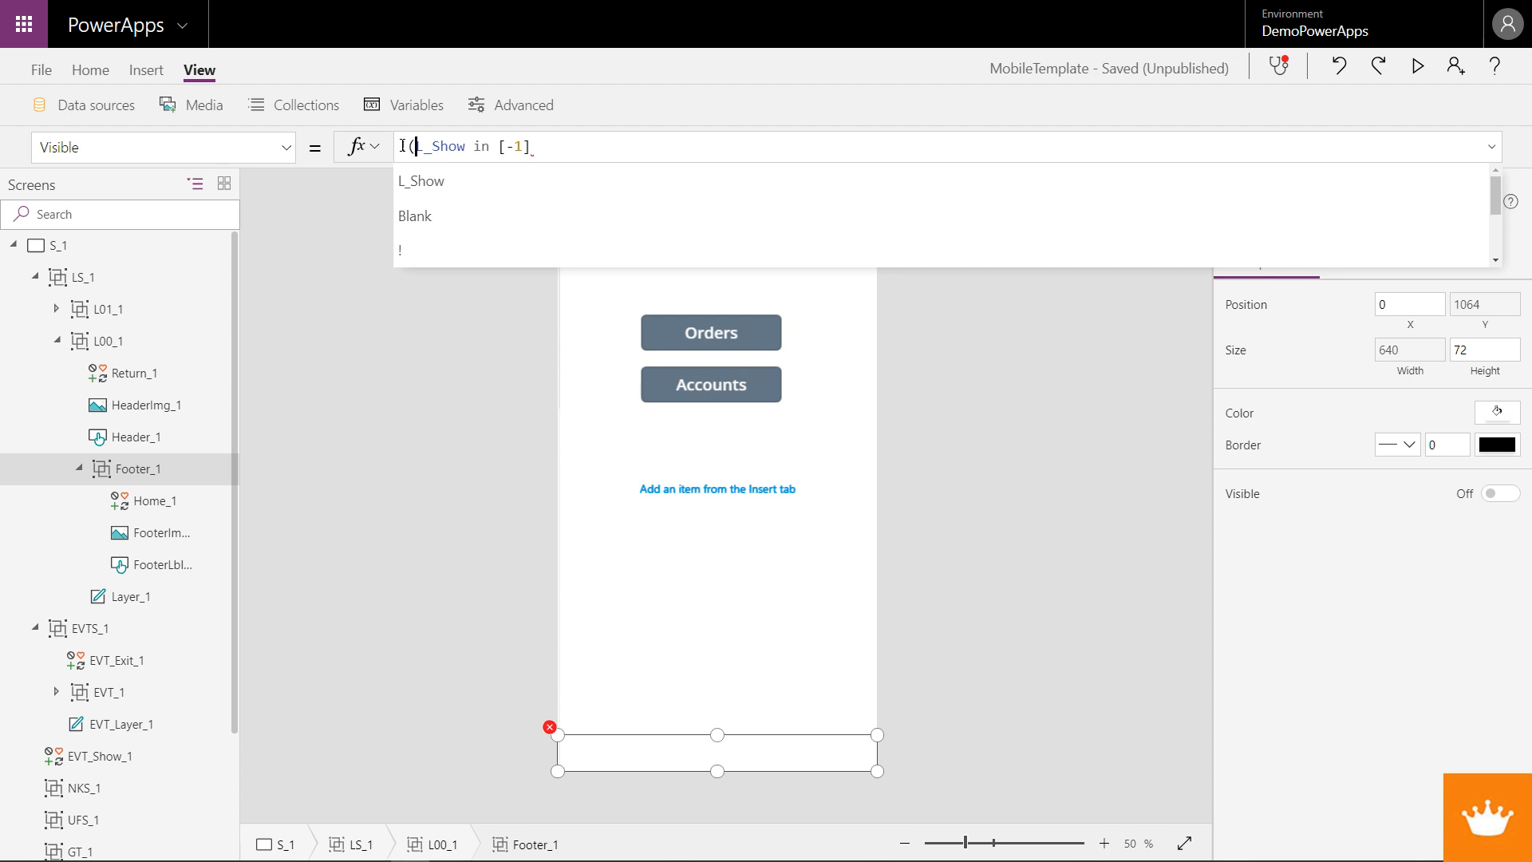
key(End)
text())
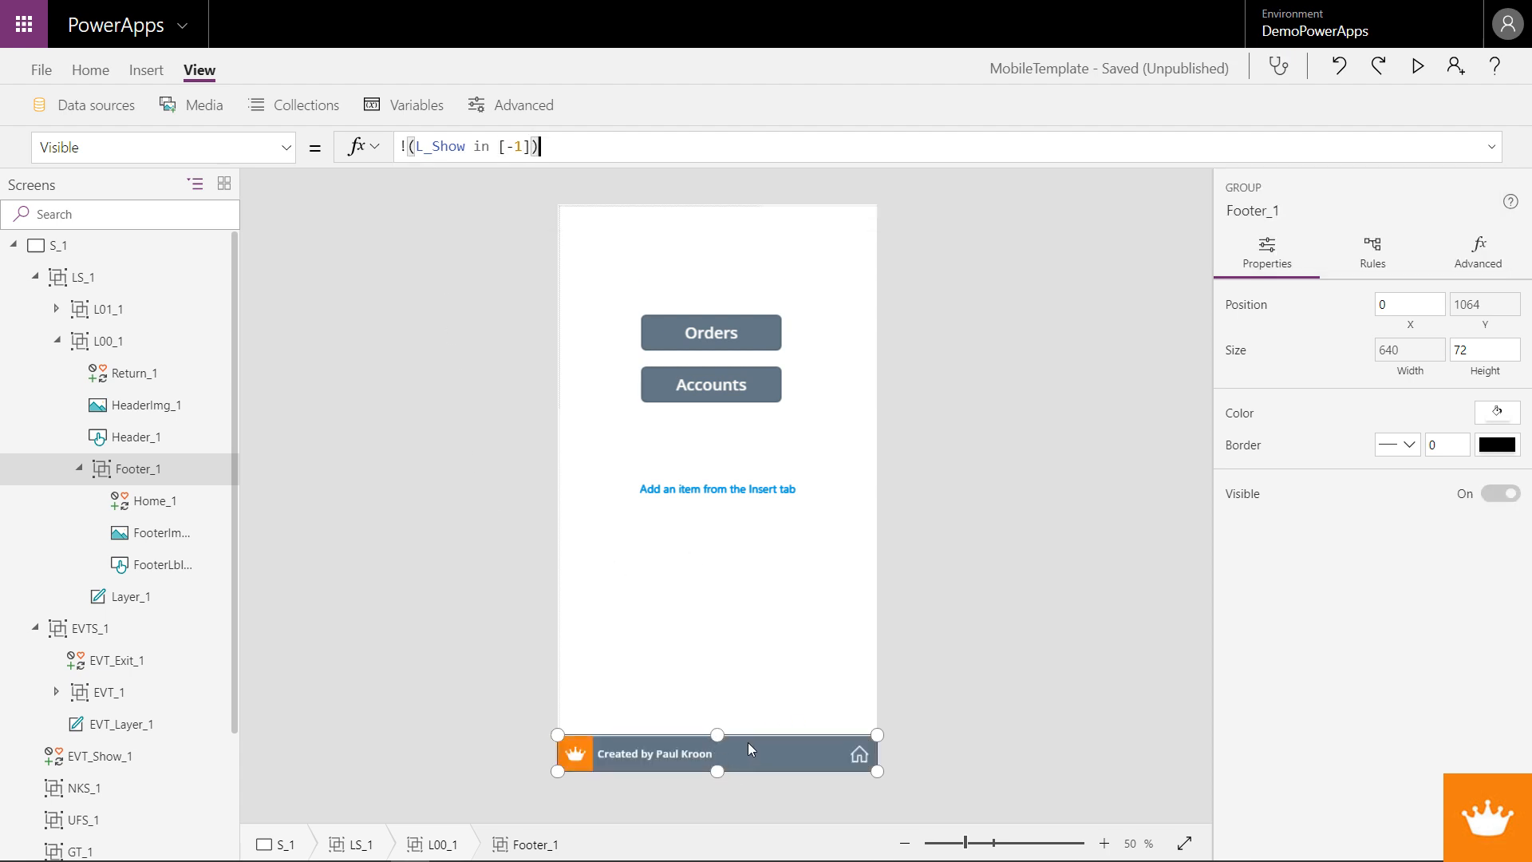
click(525, 146)
key(ctrl+s)
text(,22)
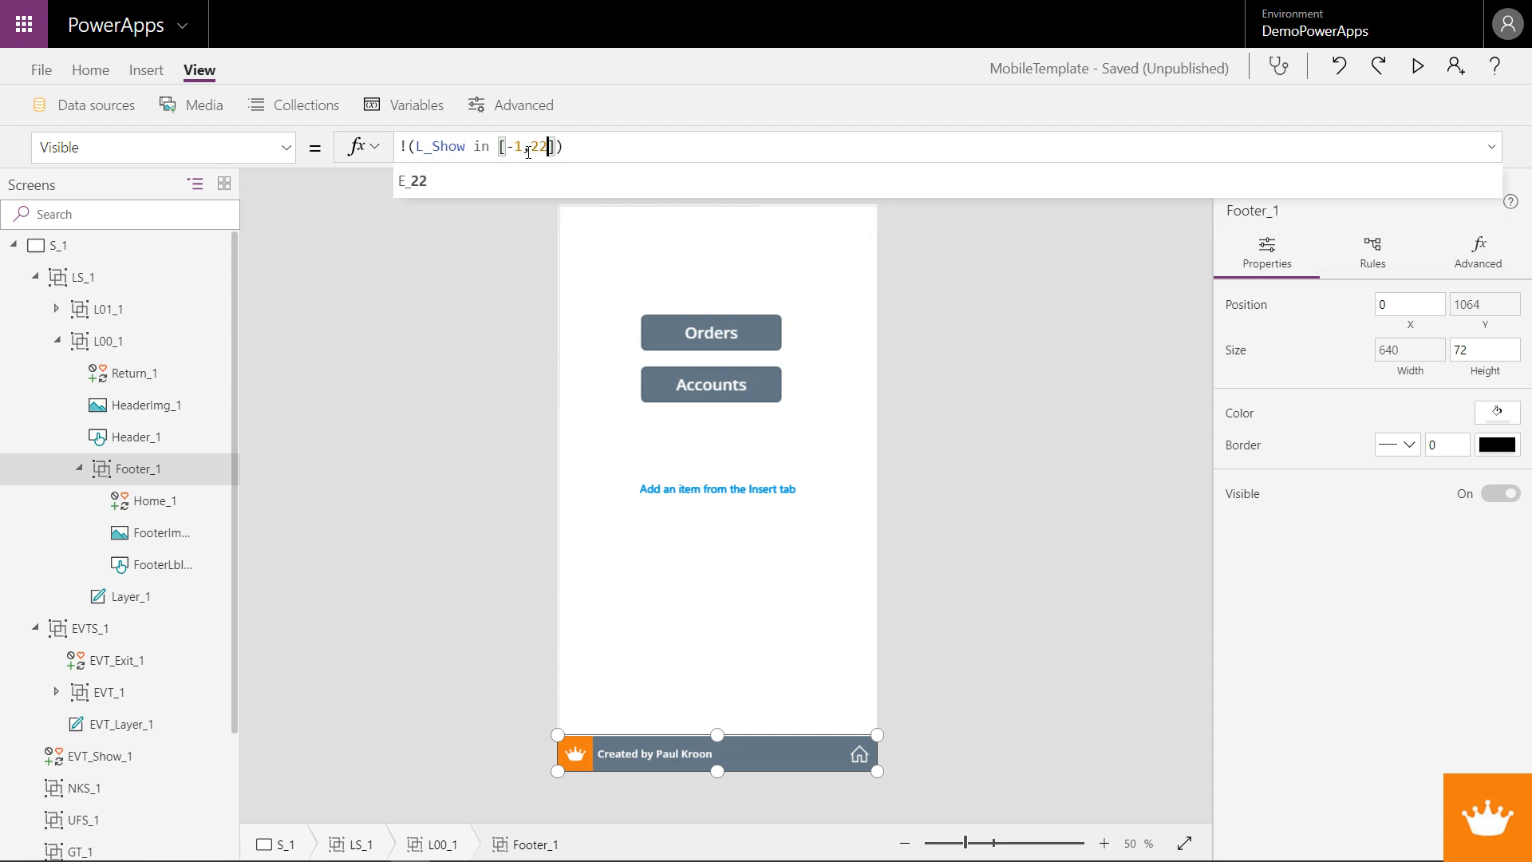
key(BackSpace)
key(BackSpace)
key(BackSpace)
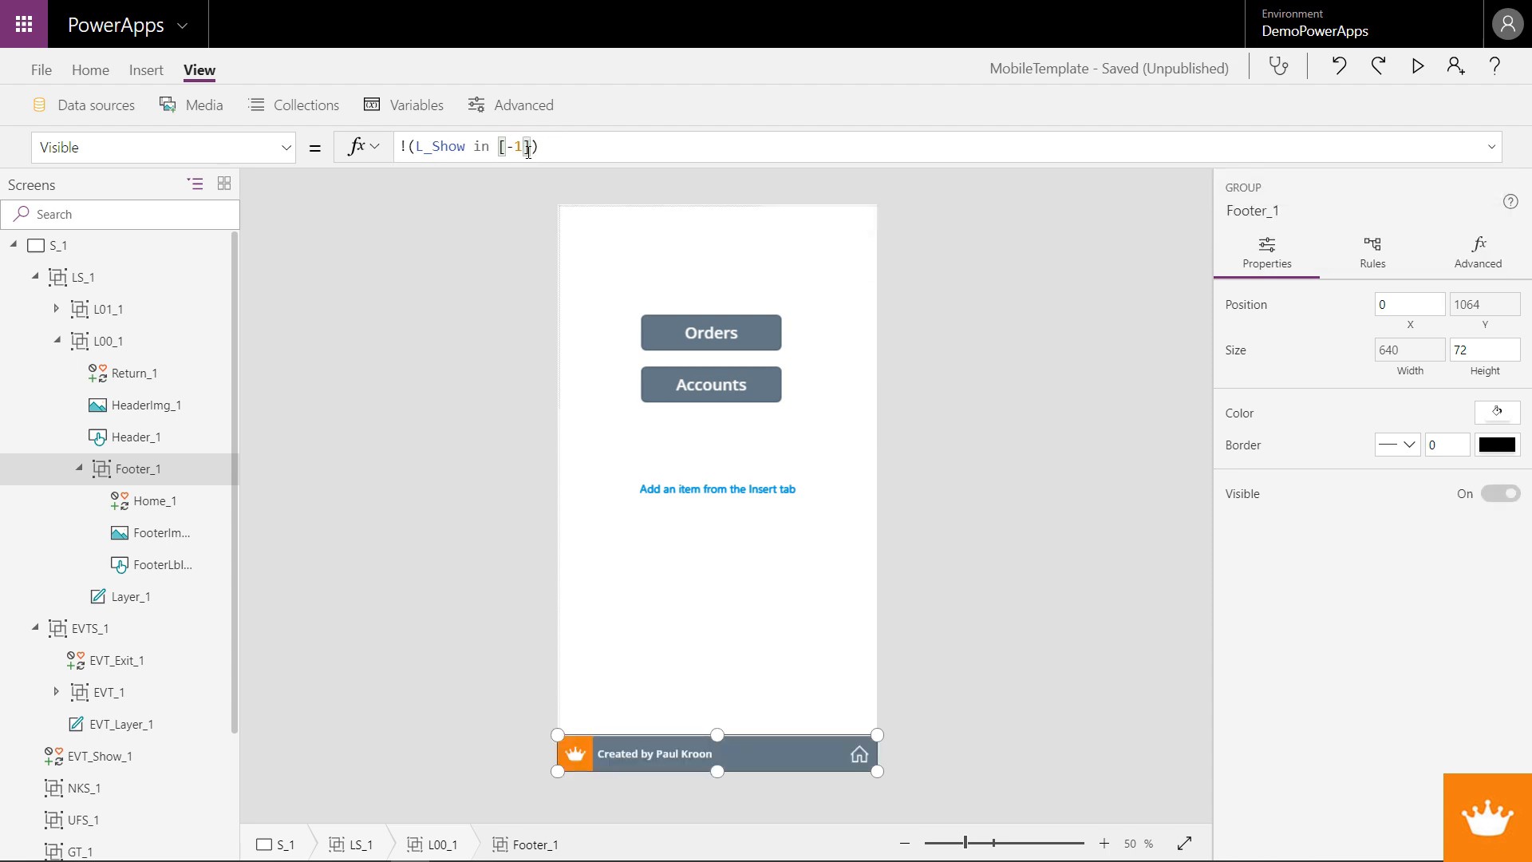
- Extend the Visible formula of HeaderImg_1 to L_Show in [-1, 1]
click(131, 437)
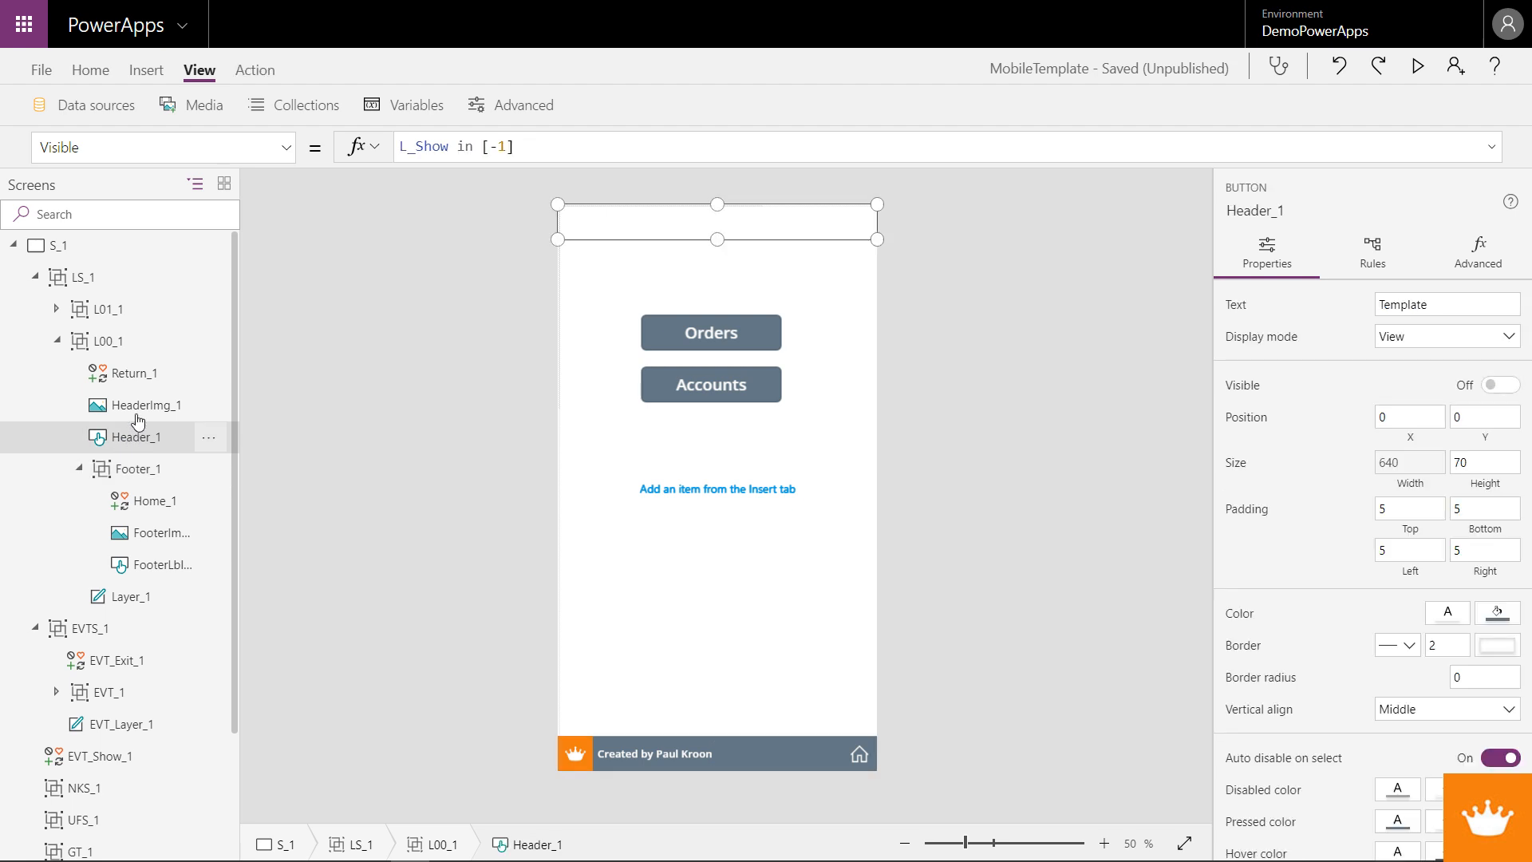
click(138, 409)
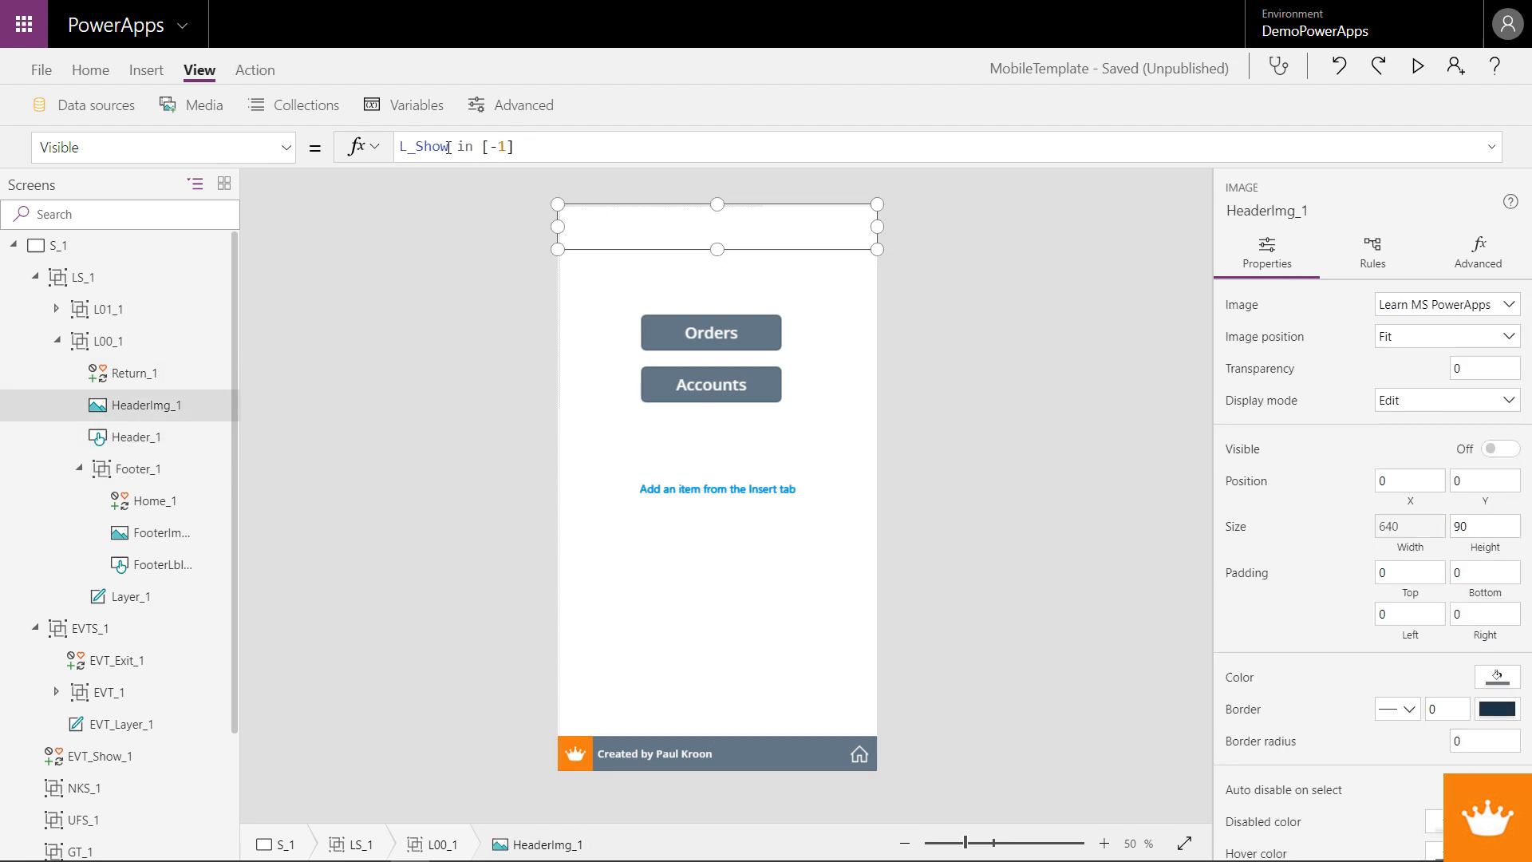
click(505, 148)
text(, 1)
click(694, 225)
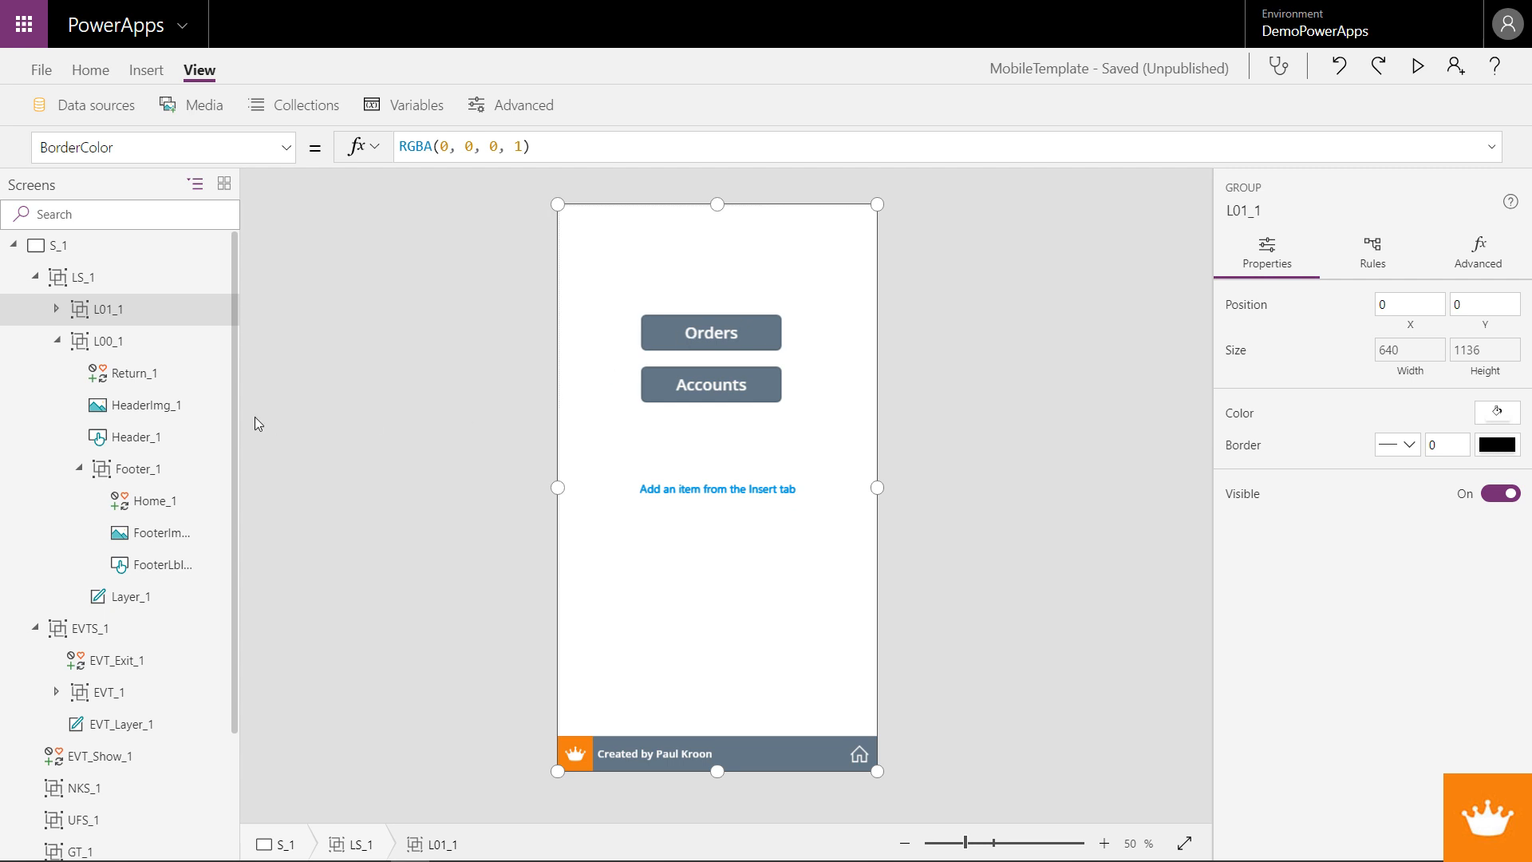
- Insert Blank() into HeaderImg_1's Visible formula so it reads L_Show in [-1, Blank(), 1]
click(164, 407)
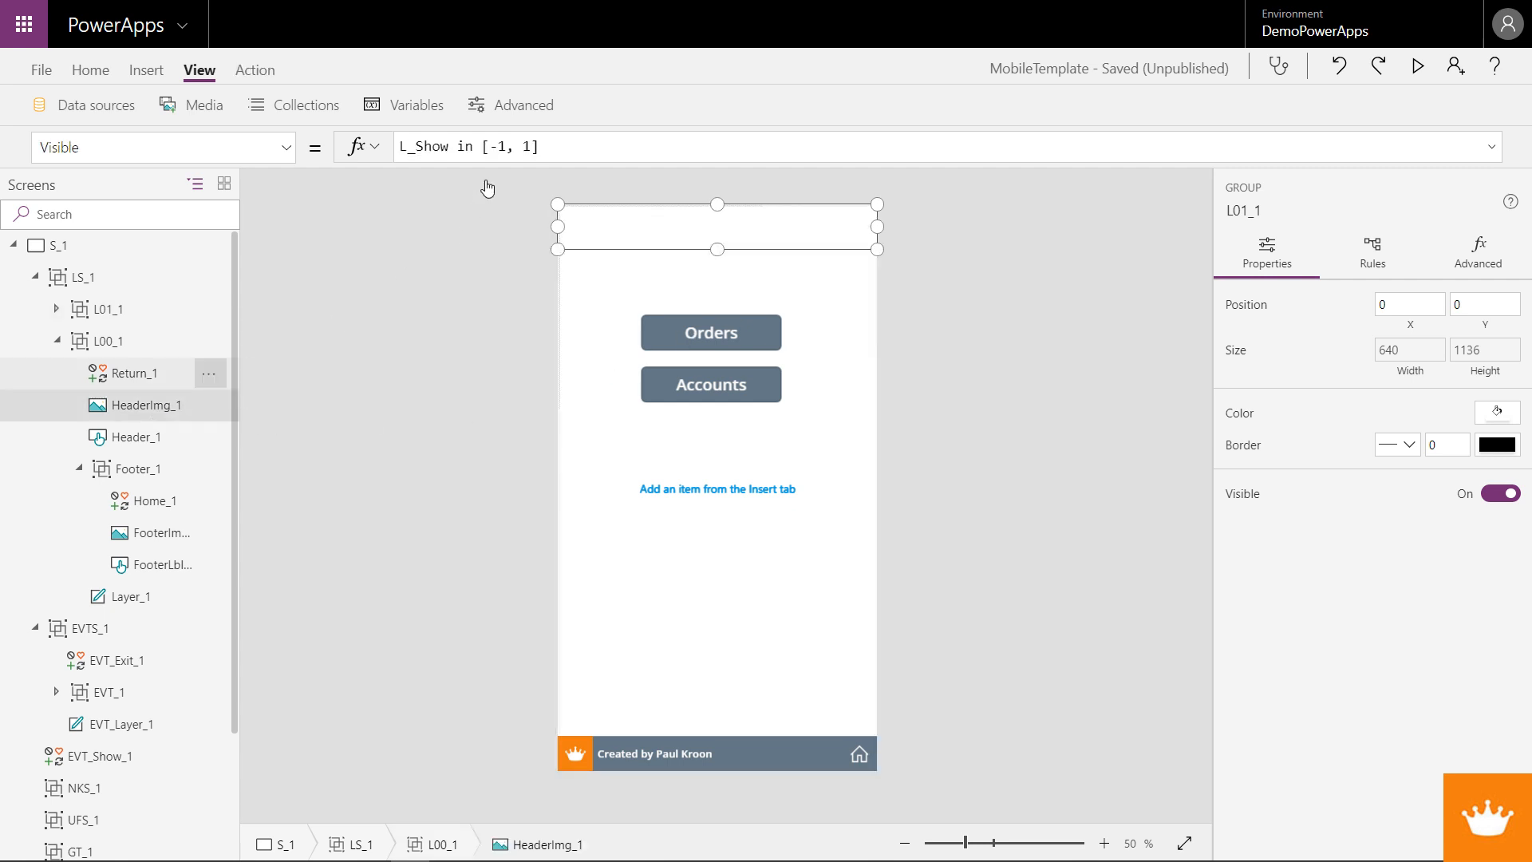
click(514, 146)
text(Blan)
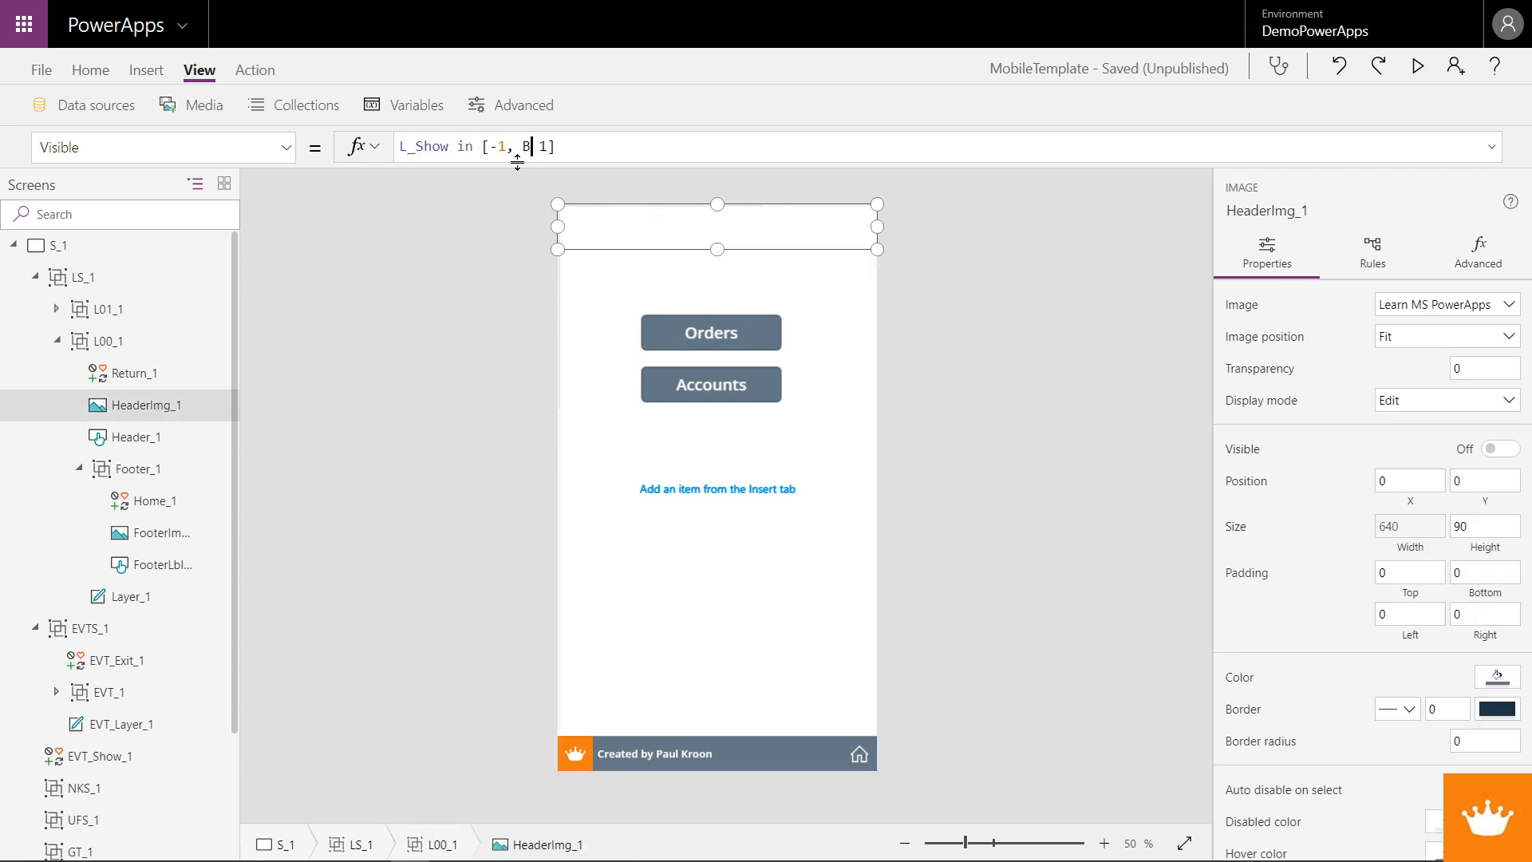
text(k()
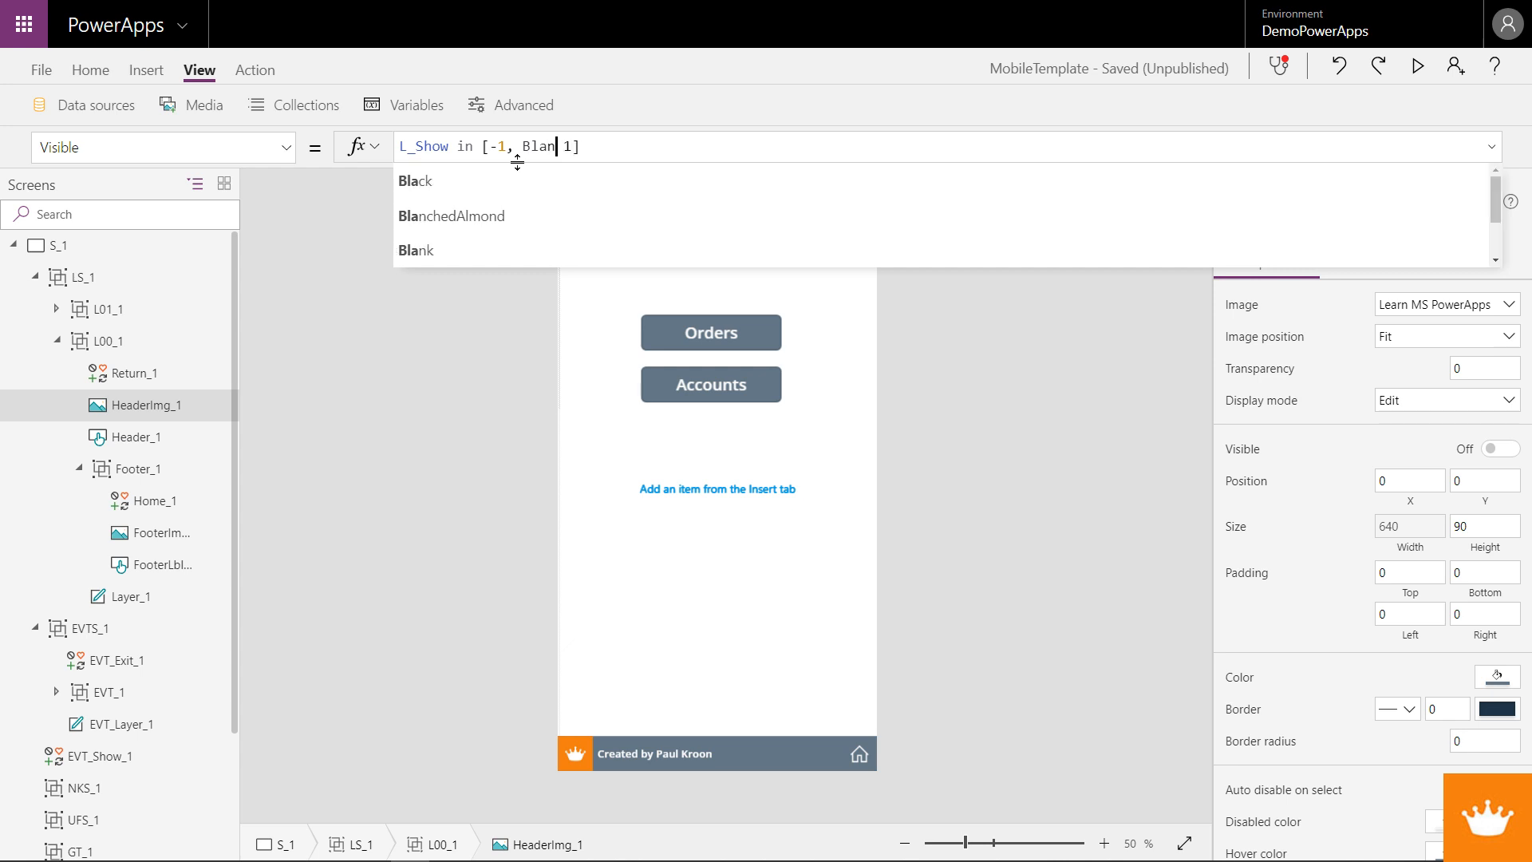
text(),)
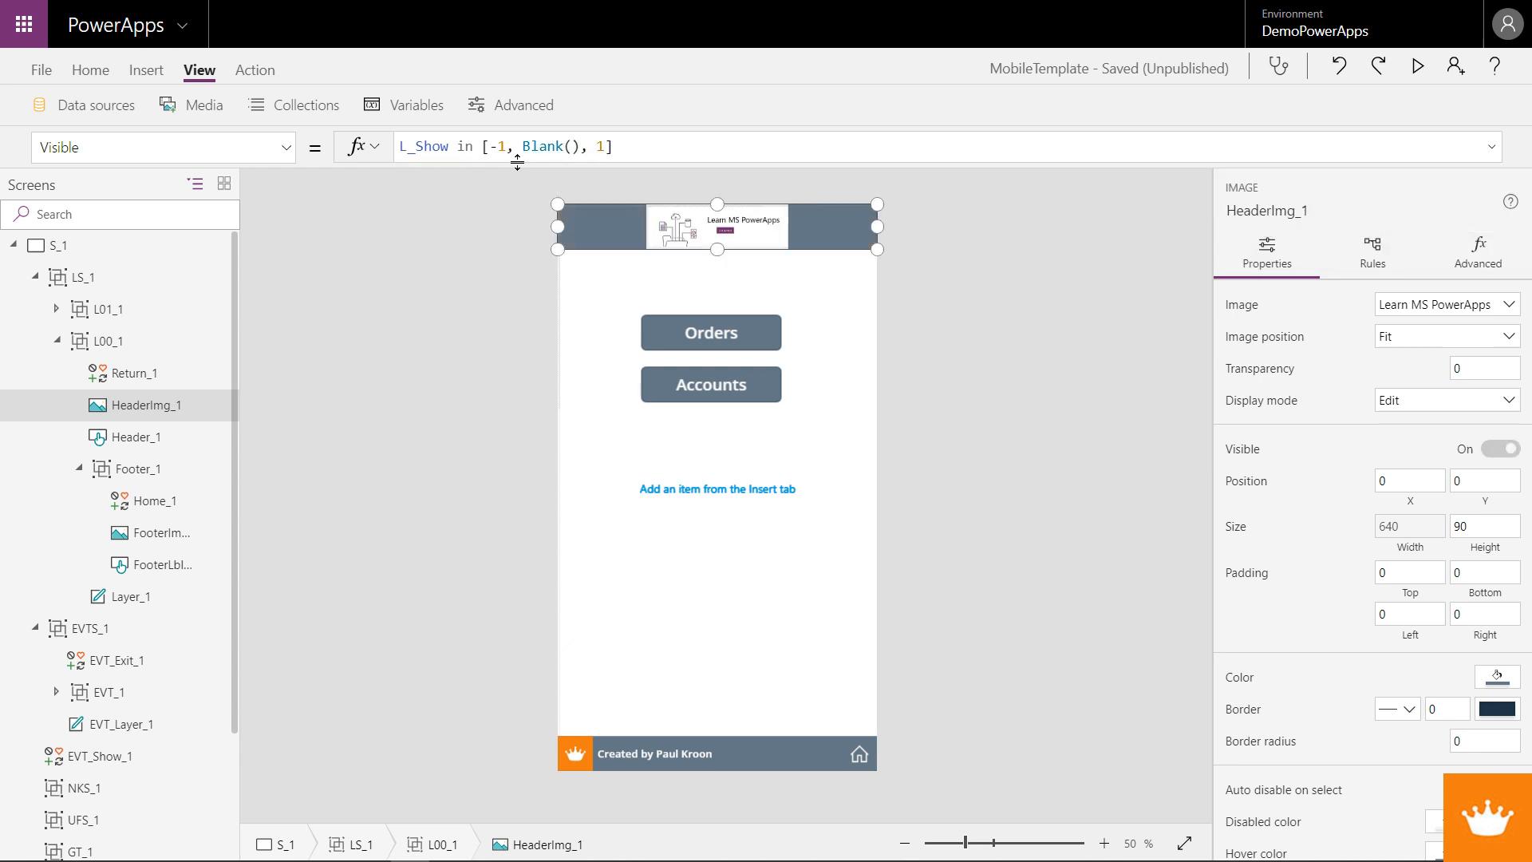
- Review the Blank() and 1 entries in HeaderImg_1's Visible formula
key(Left)
key(shift+Left)
key(shift+Left)
key(shift+Left)
key(shift+Left)
key(shift+Left)
key(shift+Left)
key(shift+Left)
key(shift+Left)
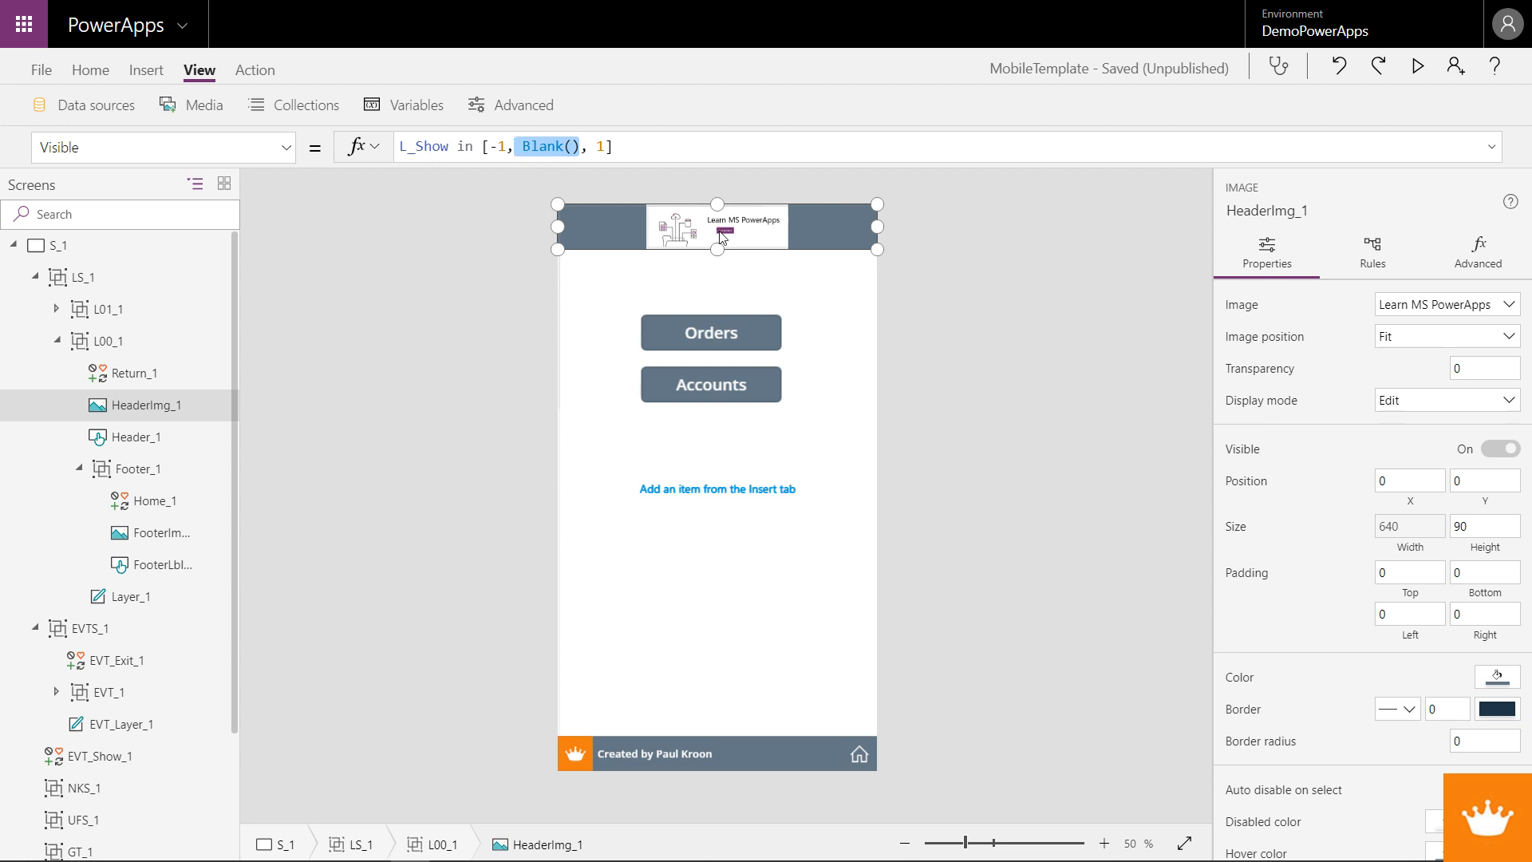
click(602, 147)
text(1)
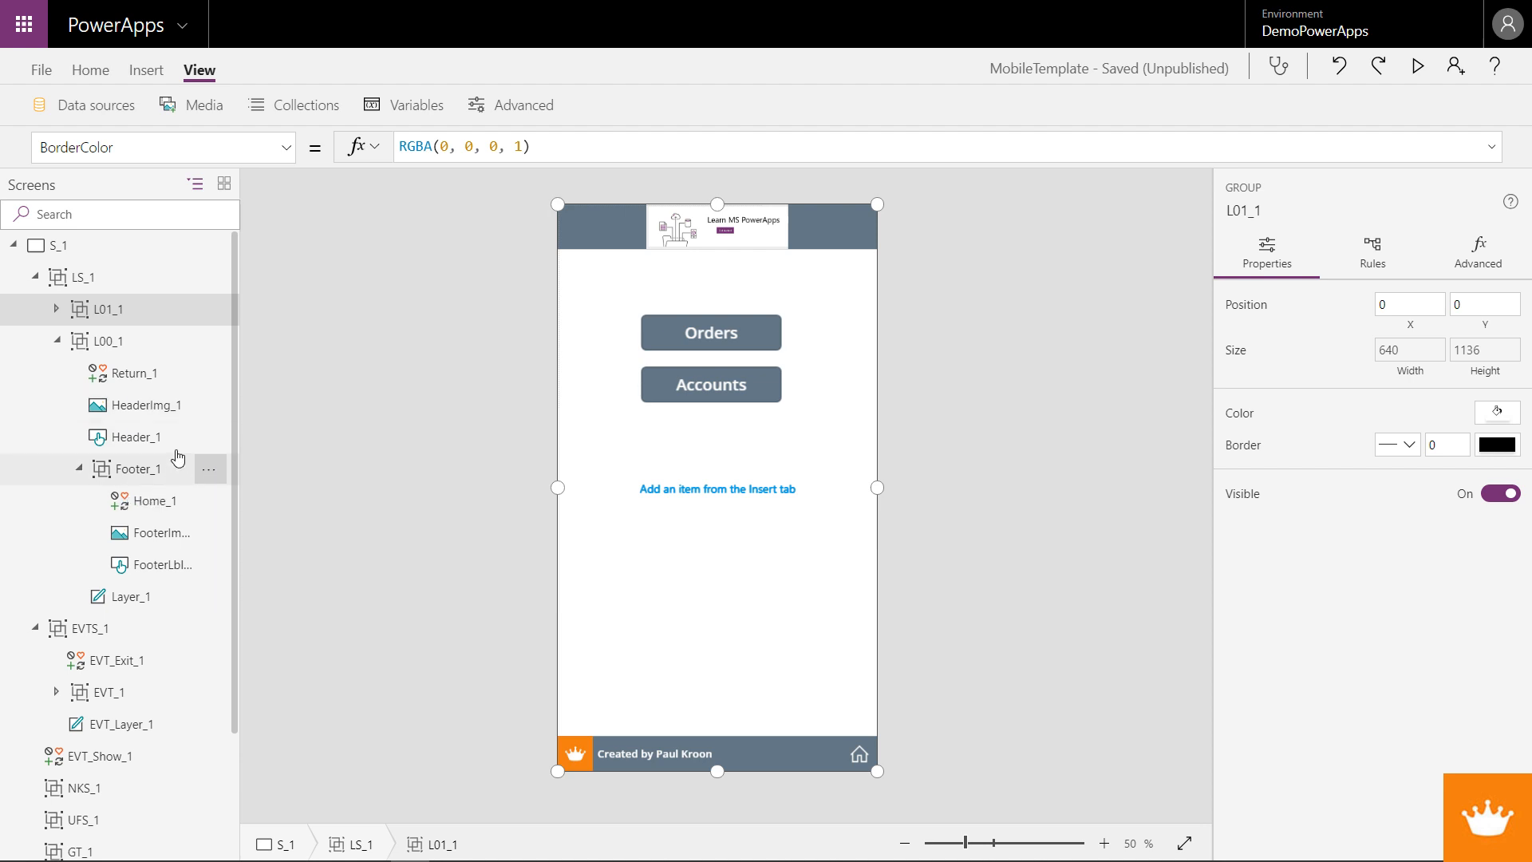
- Replace the Visible formula of the Header_1 button with !HeaderImg_1.Visible
click(120, 434)
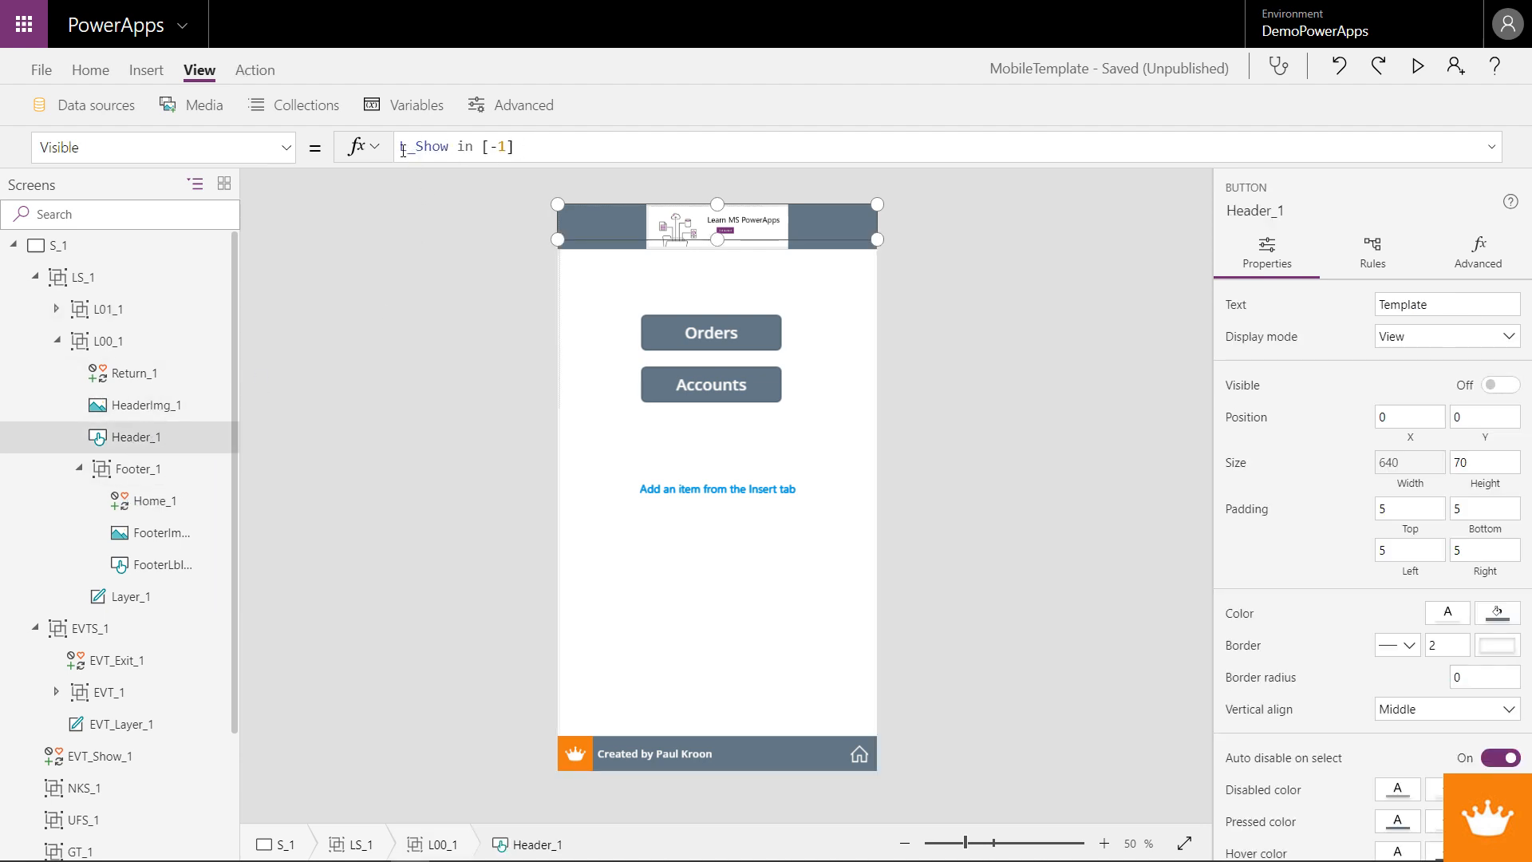
drag(401, 150, 532, 142)
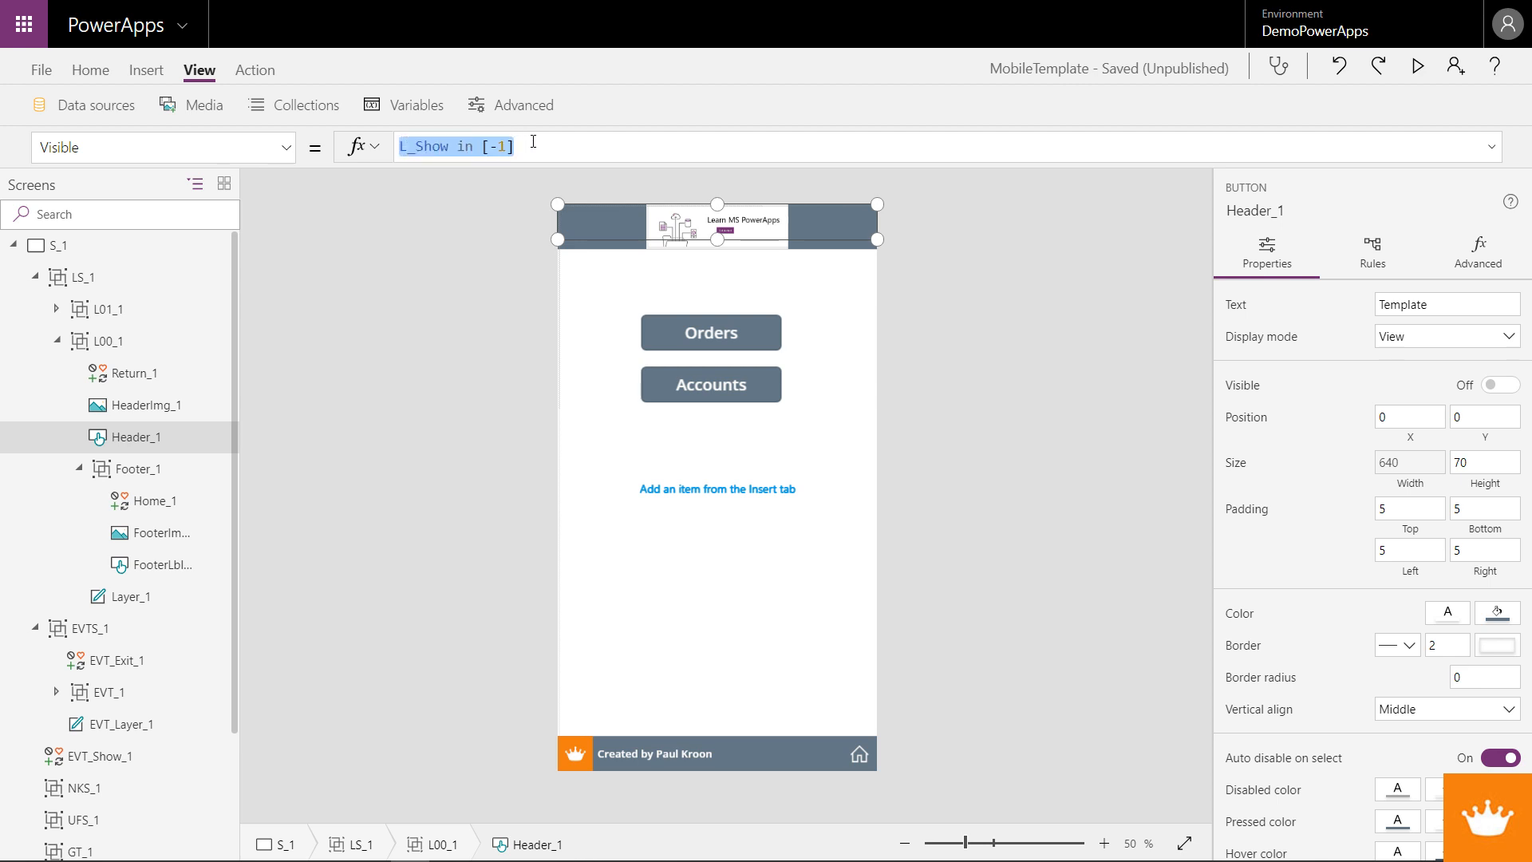
text(Head)
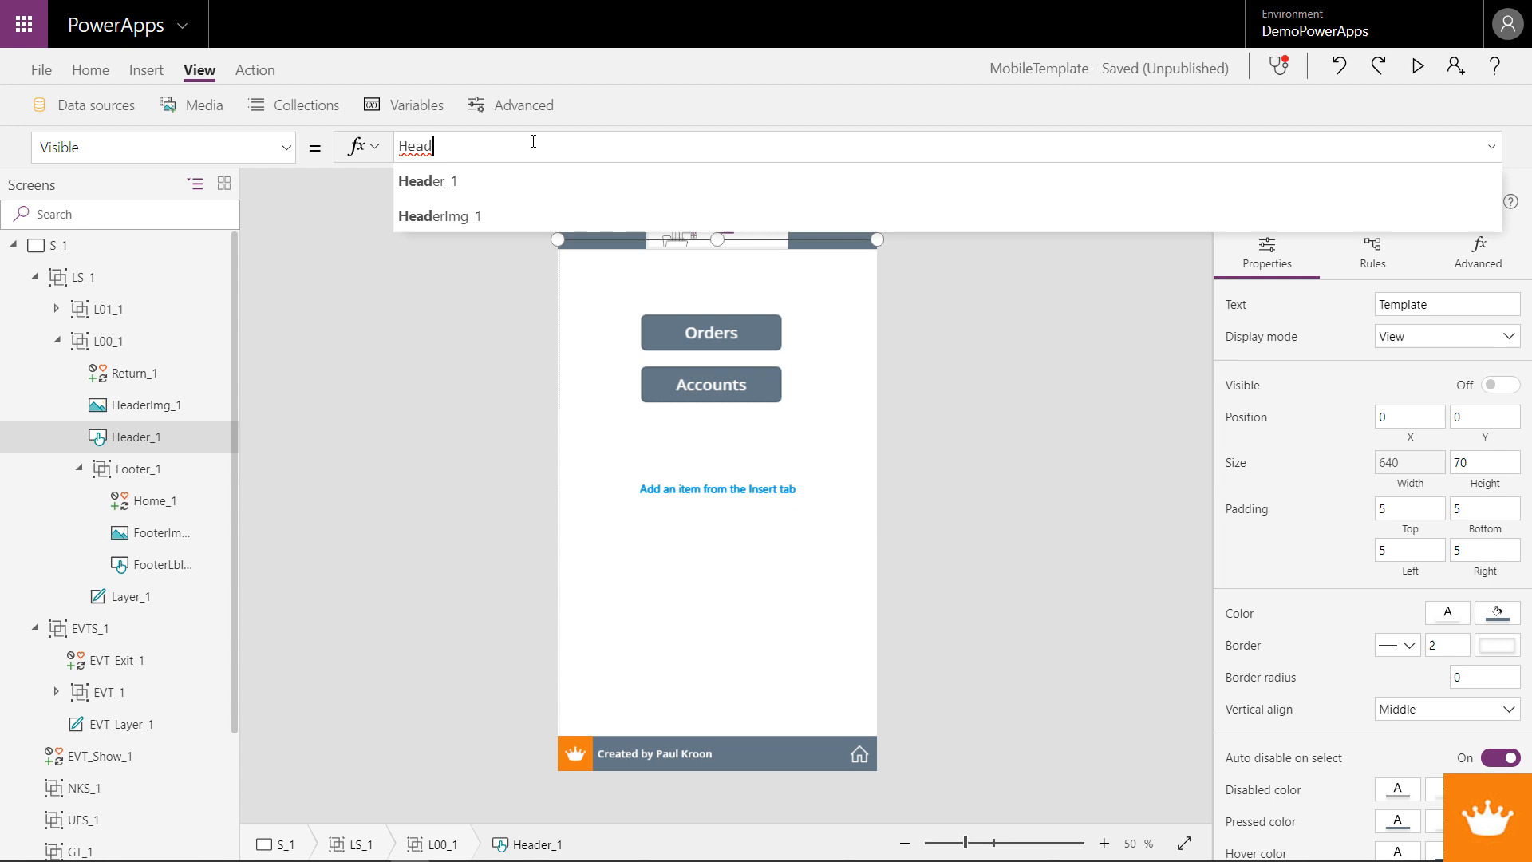
key(Down)
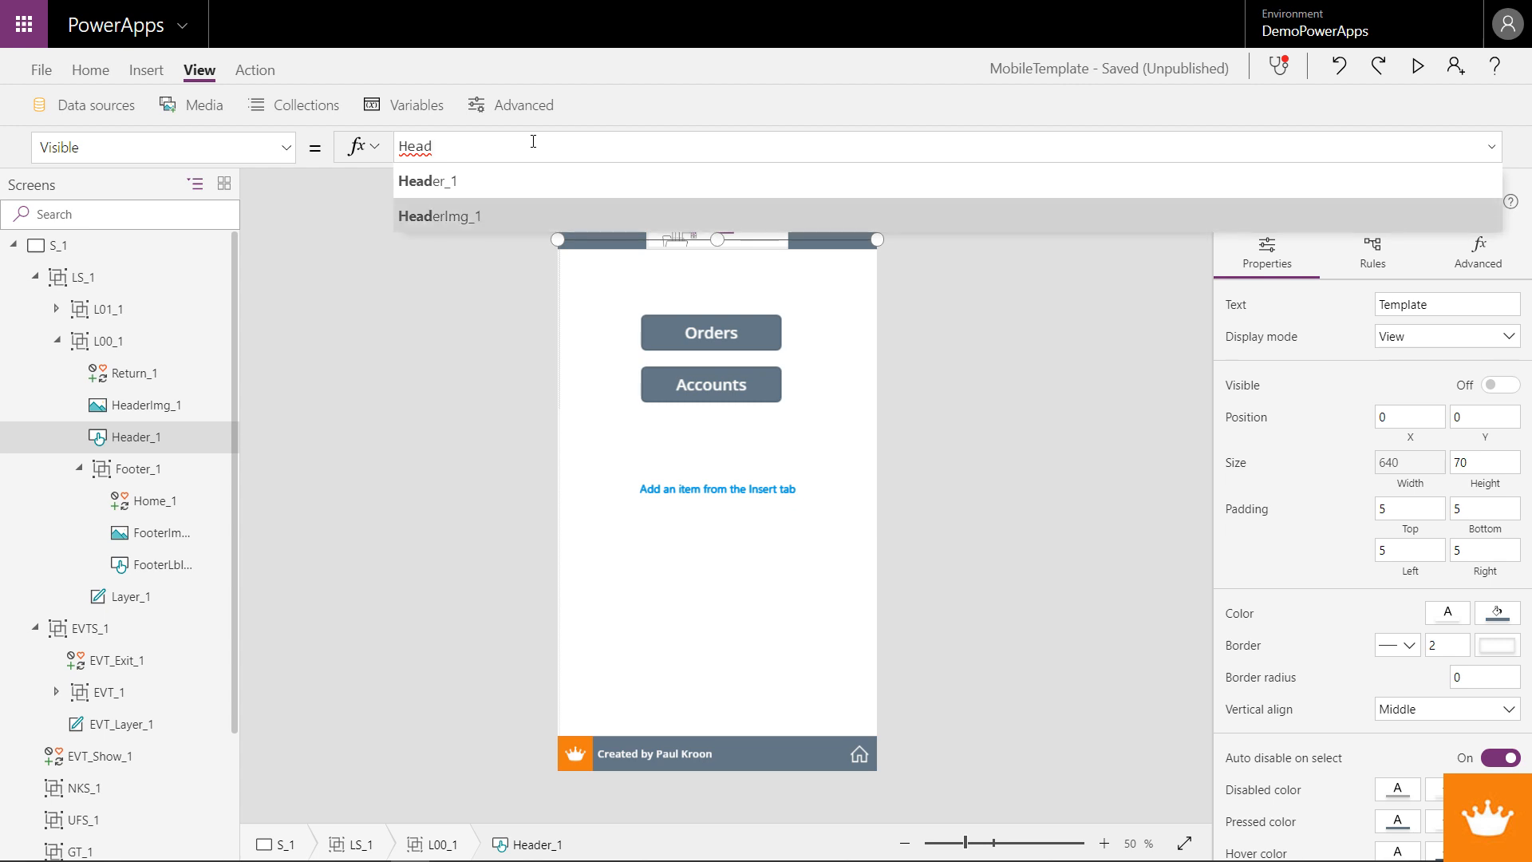
key(Tab)
text(.Visible)
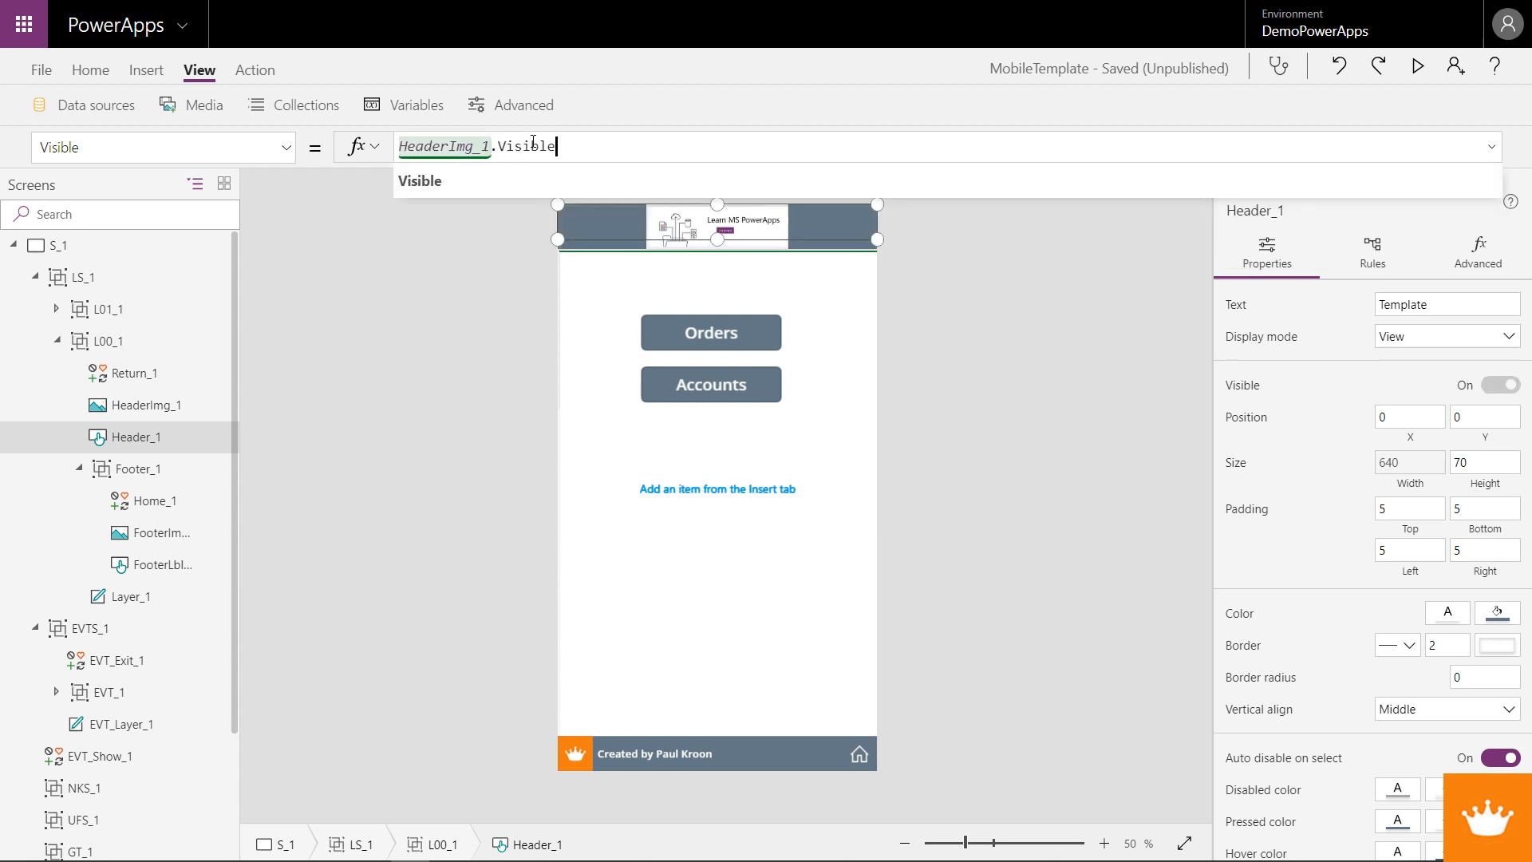
key(Home)
text(!)
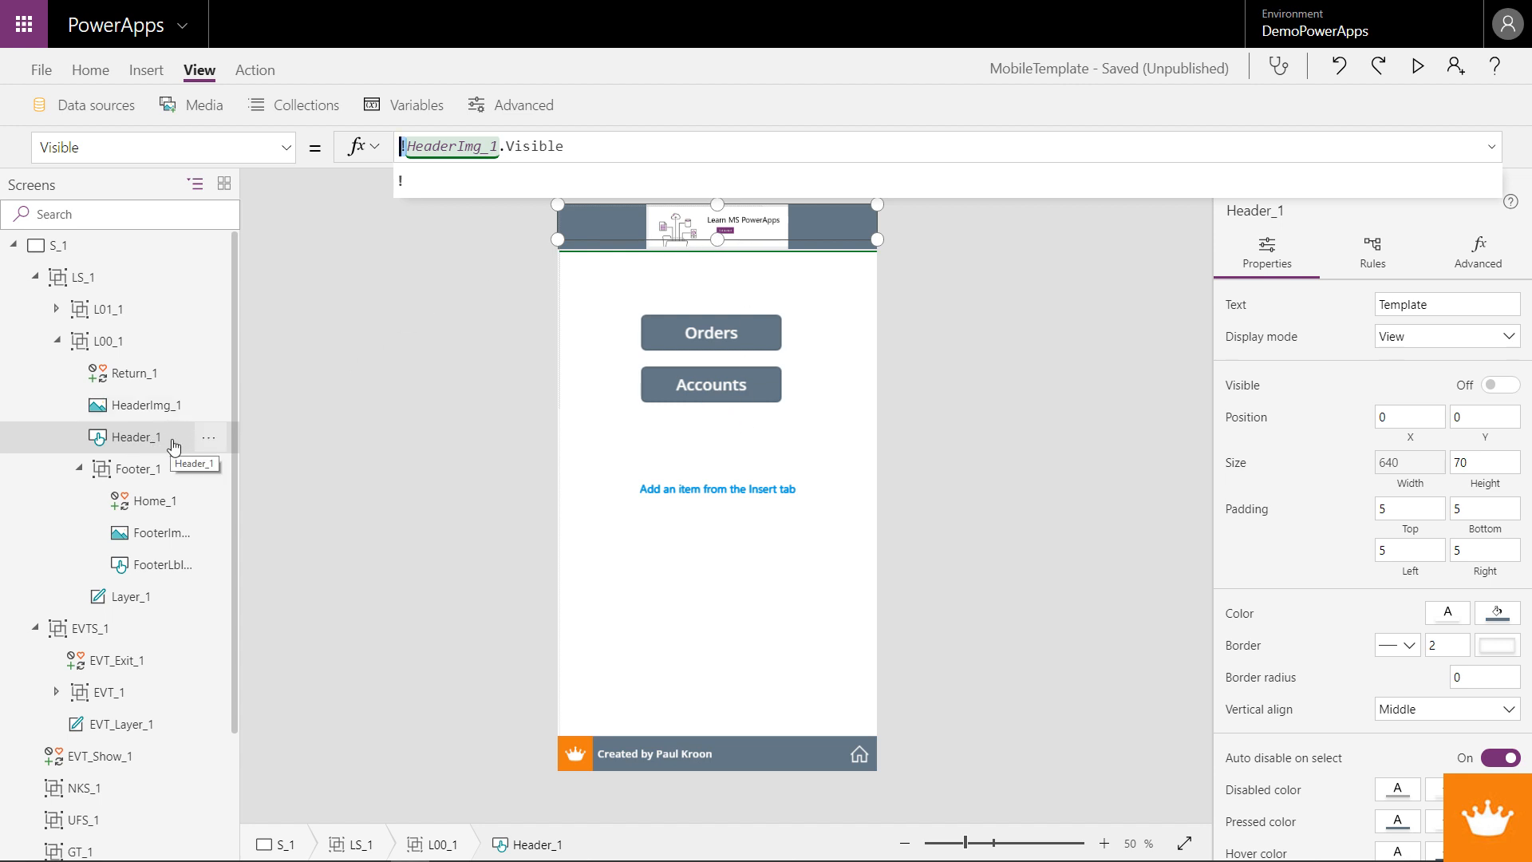
- Extend and negate the Visible formula of the Return_1 icon so it reads !(L_Show in [-1, Blank(),1])
click(119, 386)
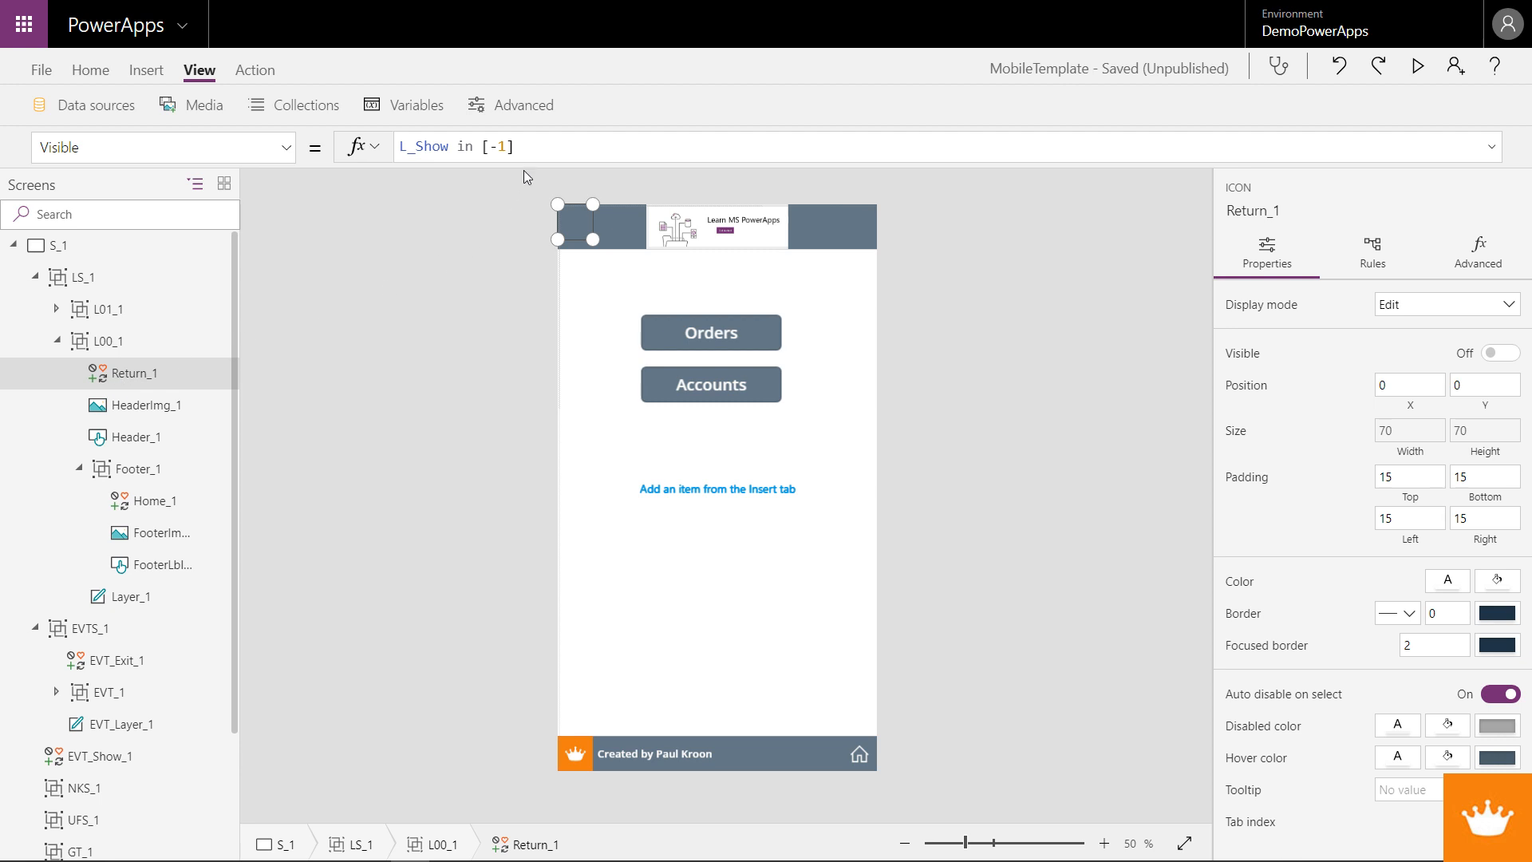
click(509, 148)
text(, Blank())
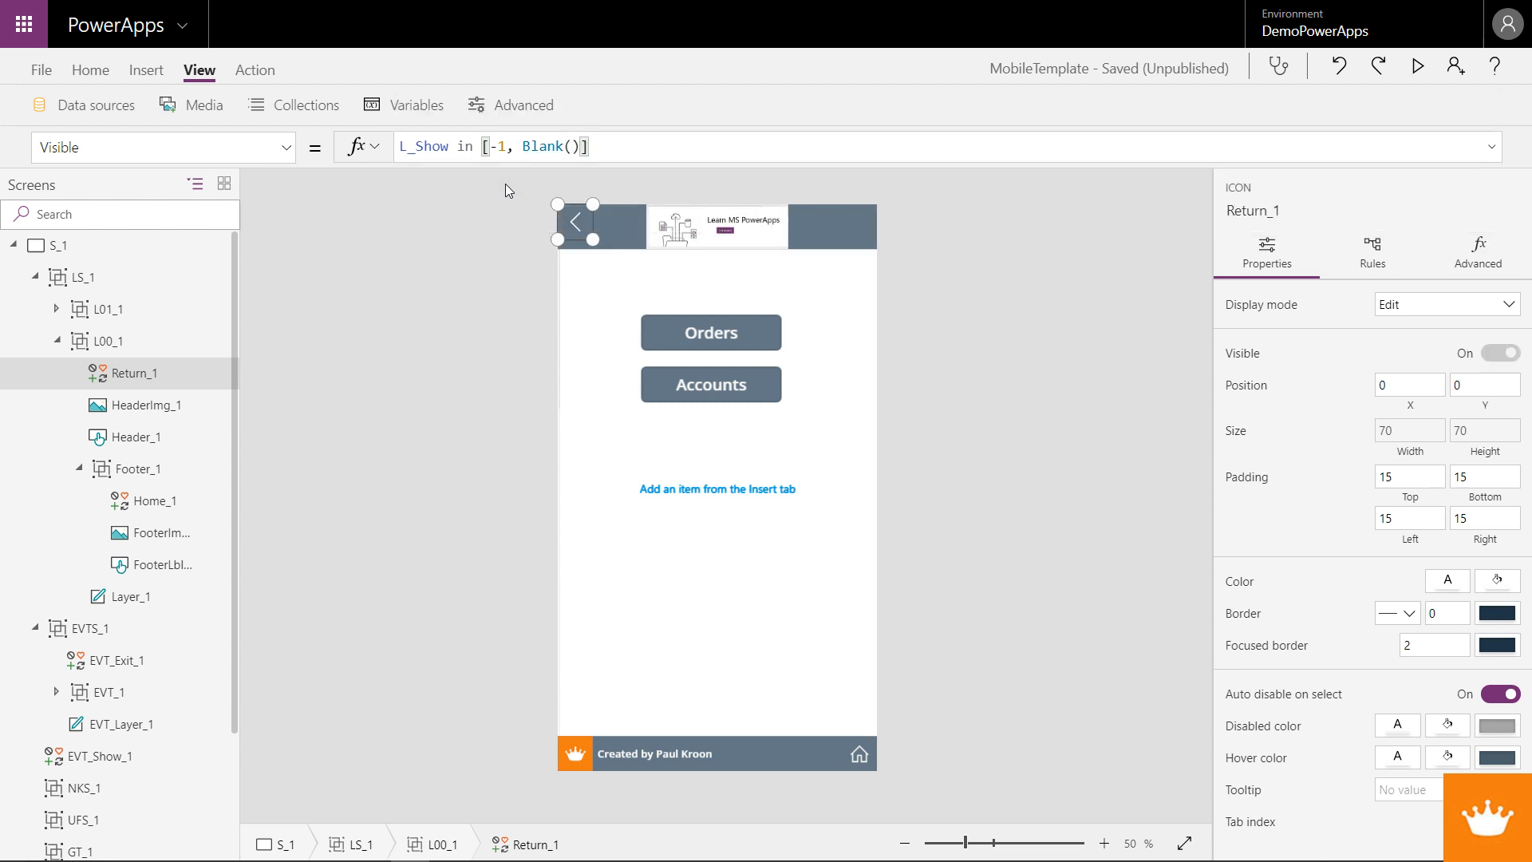
text(,1)
key(Home)
text(!)
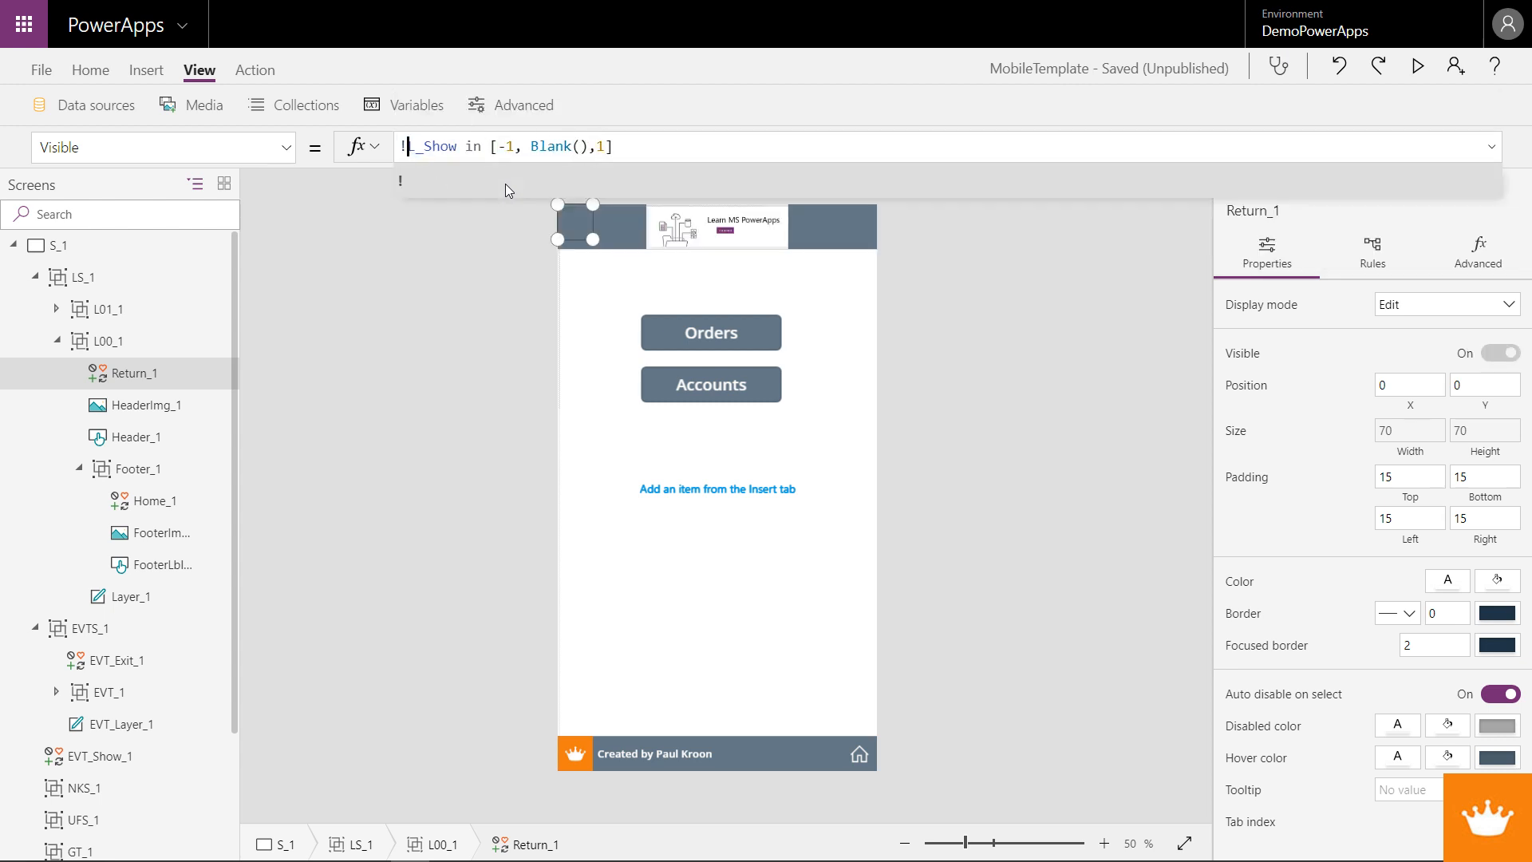
text(()
key(End)
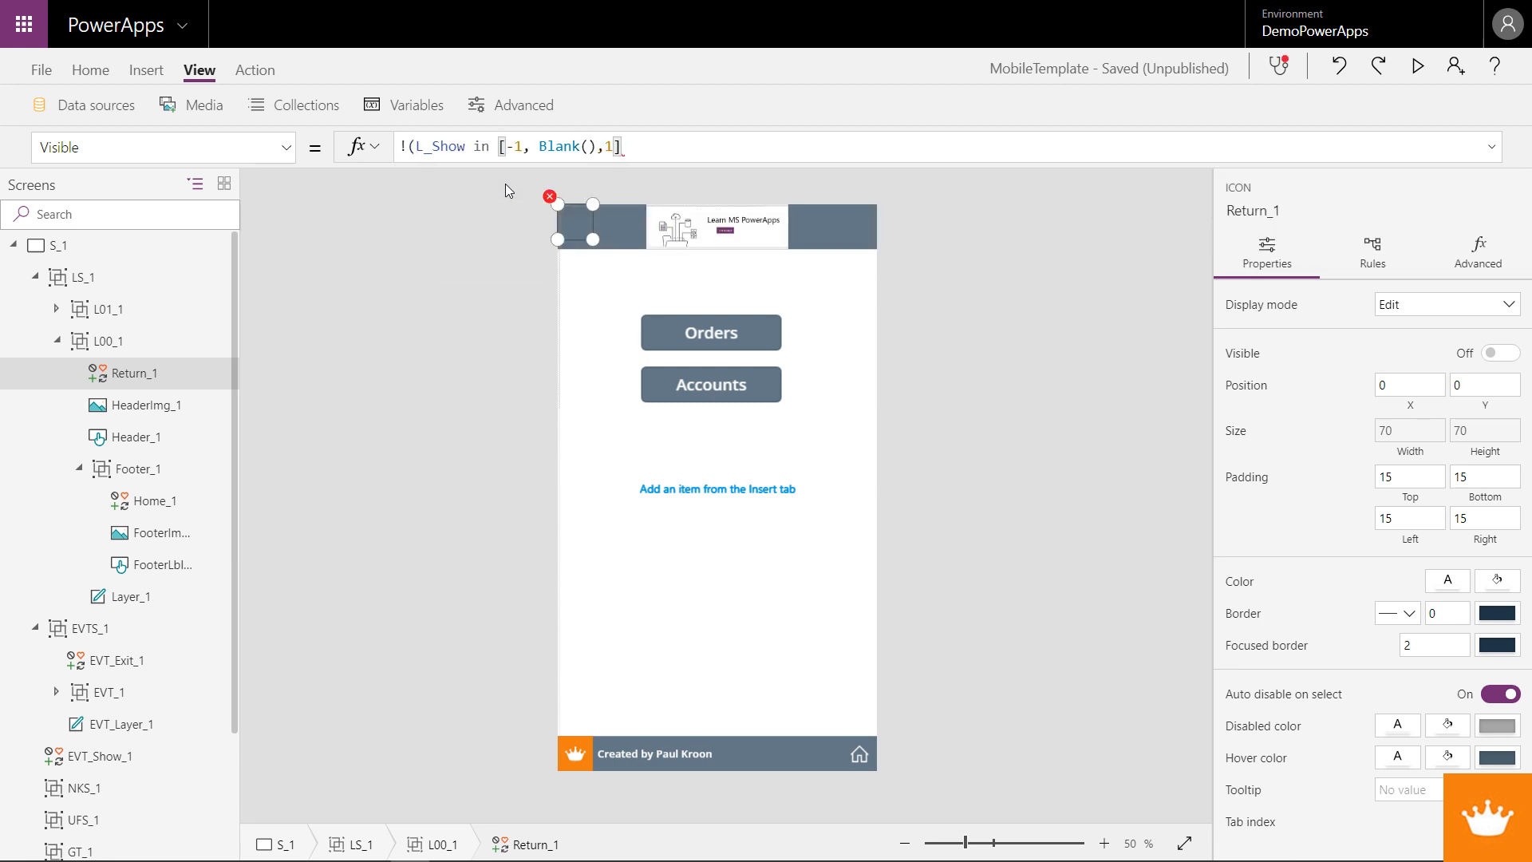
text())
- Review the -1 entry in Return_1's Visible formula and leave the formula editor
key(Left)
key(Left)
key(Left)
key(Left)
key(Left)
key(Left)
key(Left)
key(Left)
key(Left)
key(Left)
key(Left)
key(Left)
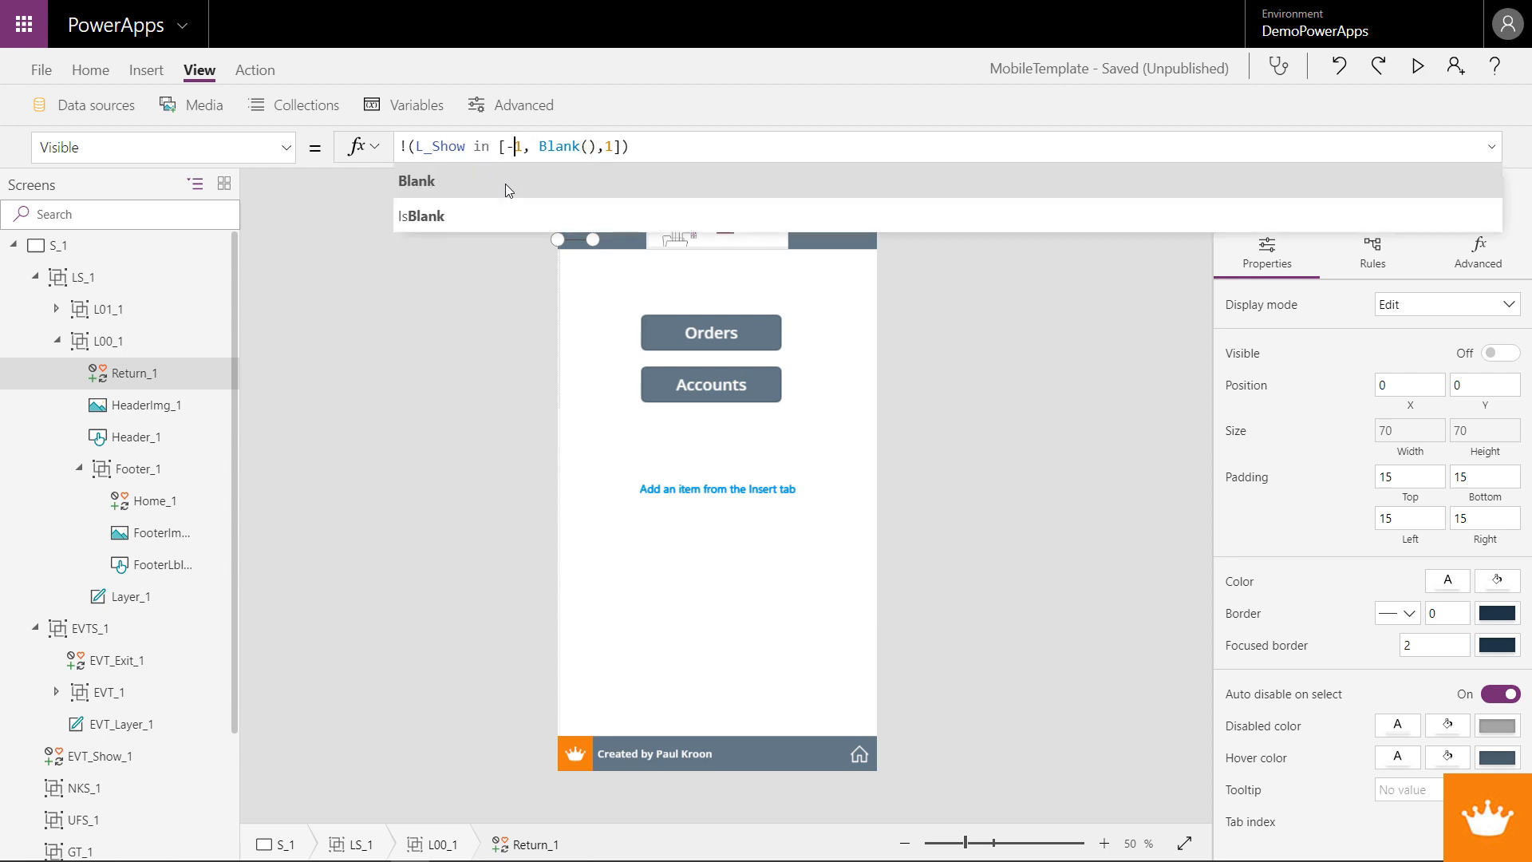
key(Right)
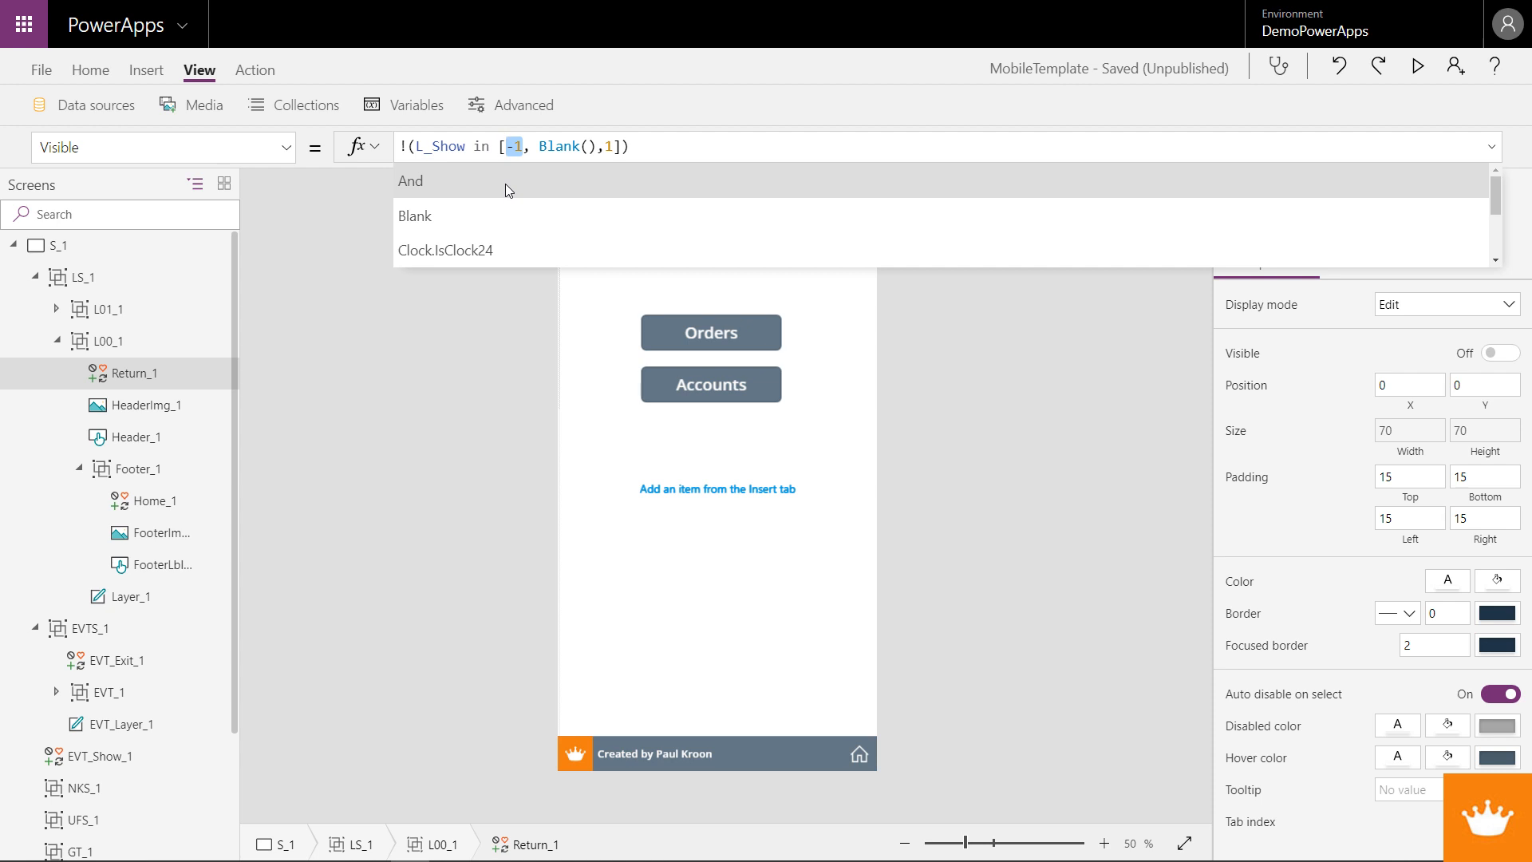
click(582, 381)
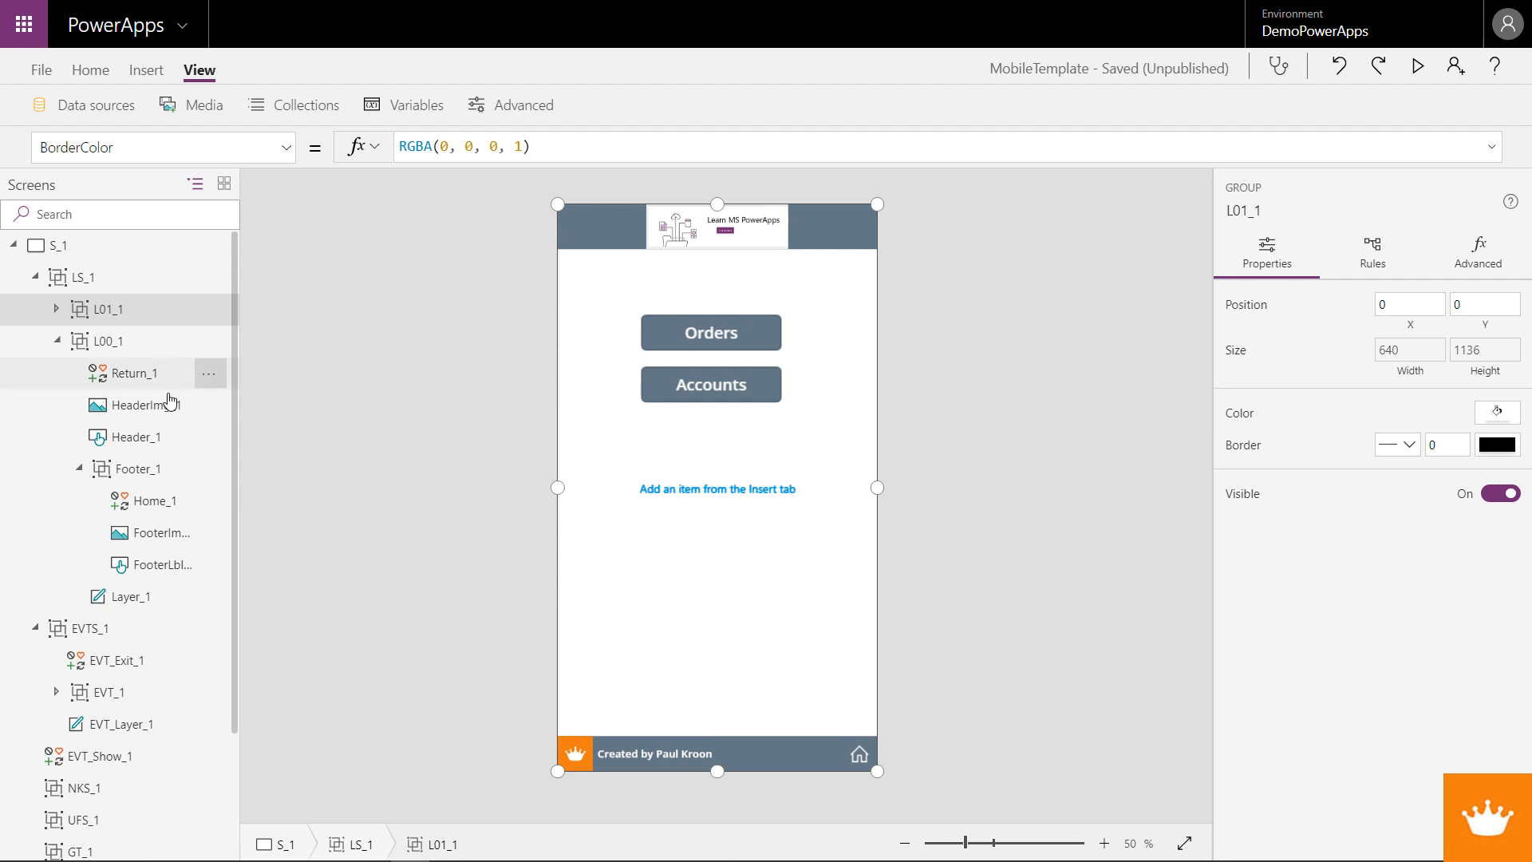
- Check the OnSelect formula of the Home_1 icon, with the Footer_1 group collapsed again
click(156, 504)
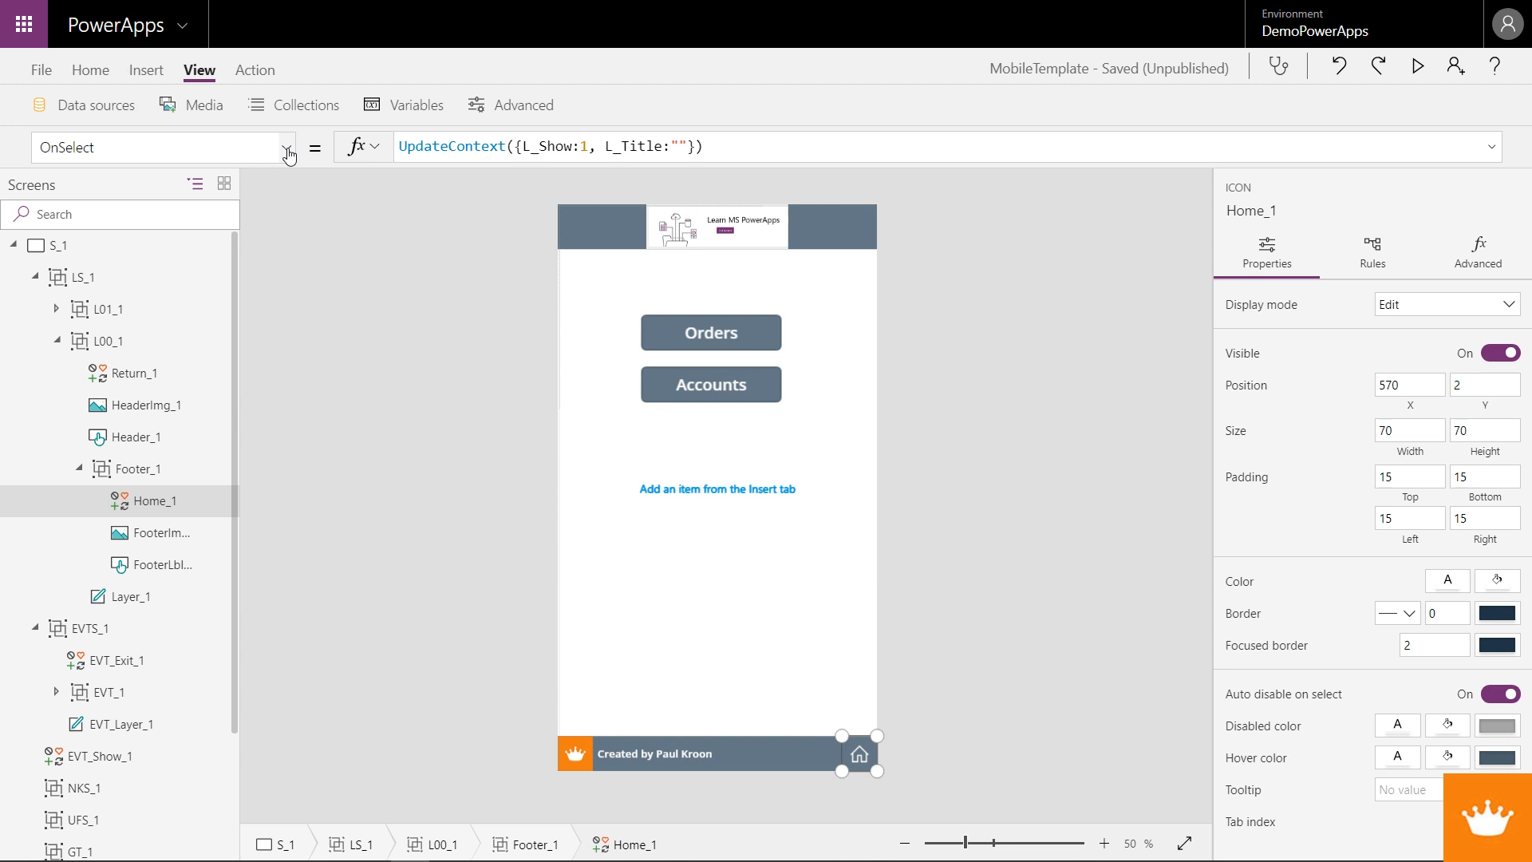
click(80, 469)
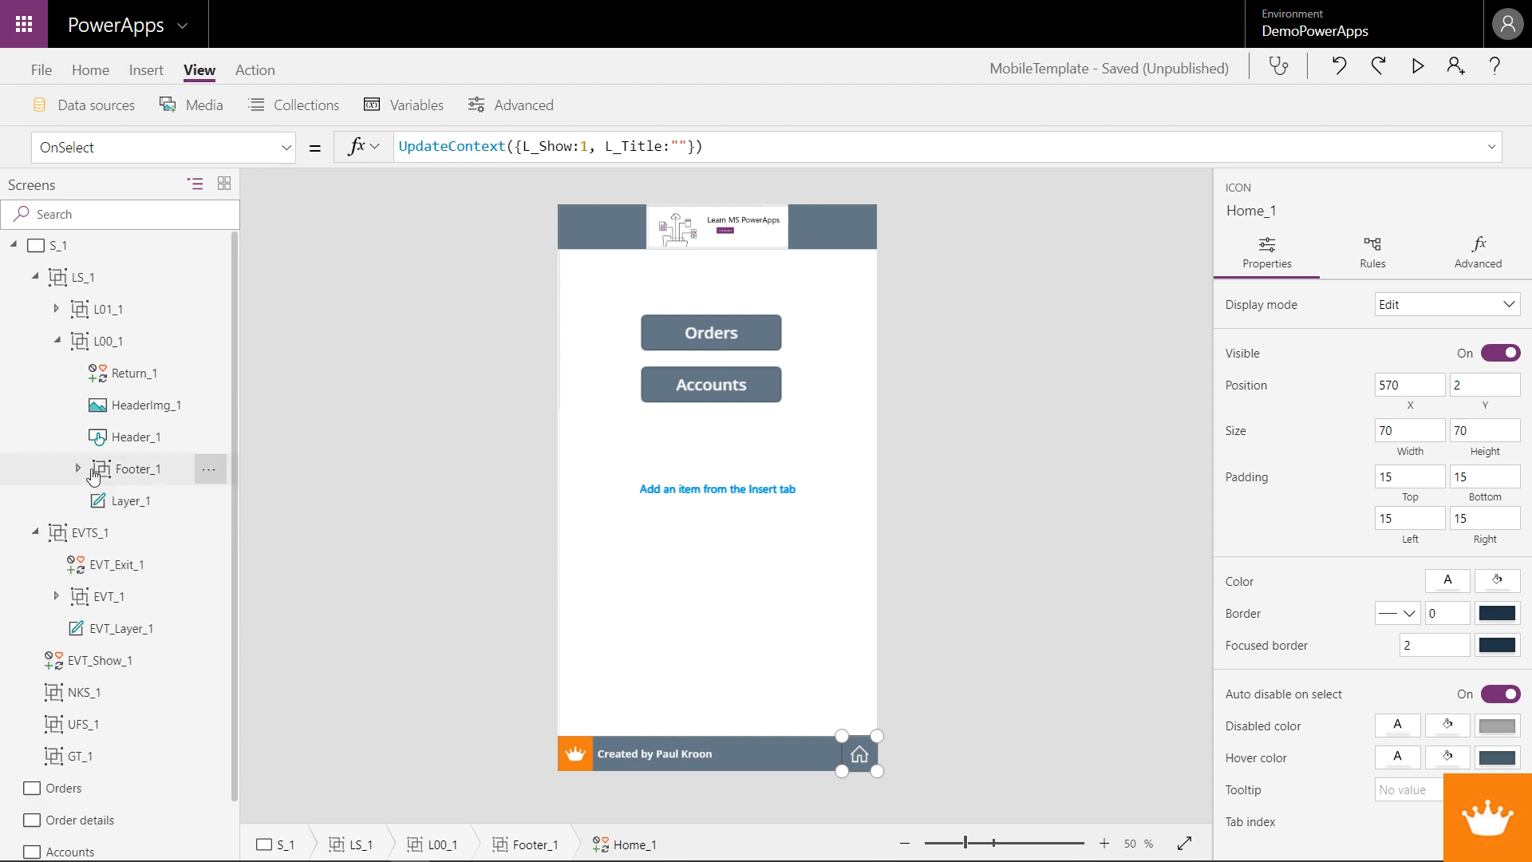
click(125, 345)
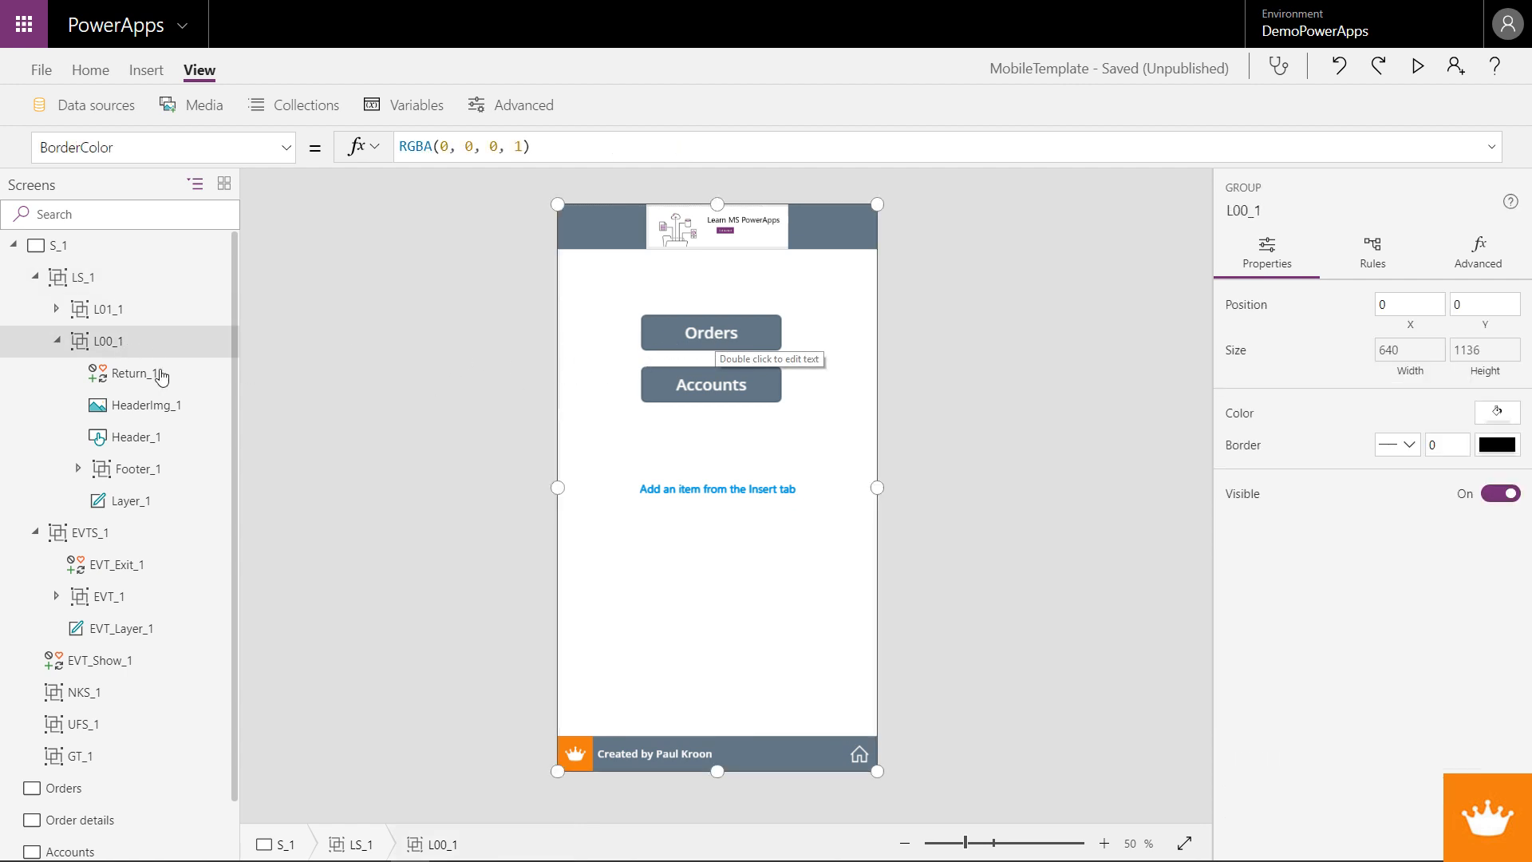
- Set the Visible formula of the L01_1 group to L_Show in [Blank(),1]
click(56, 309)
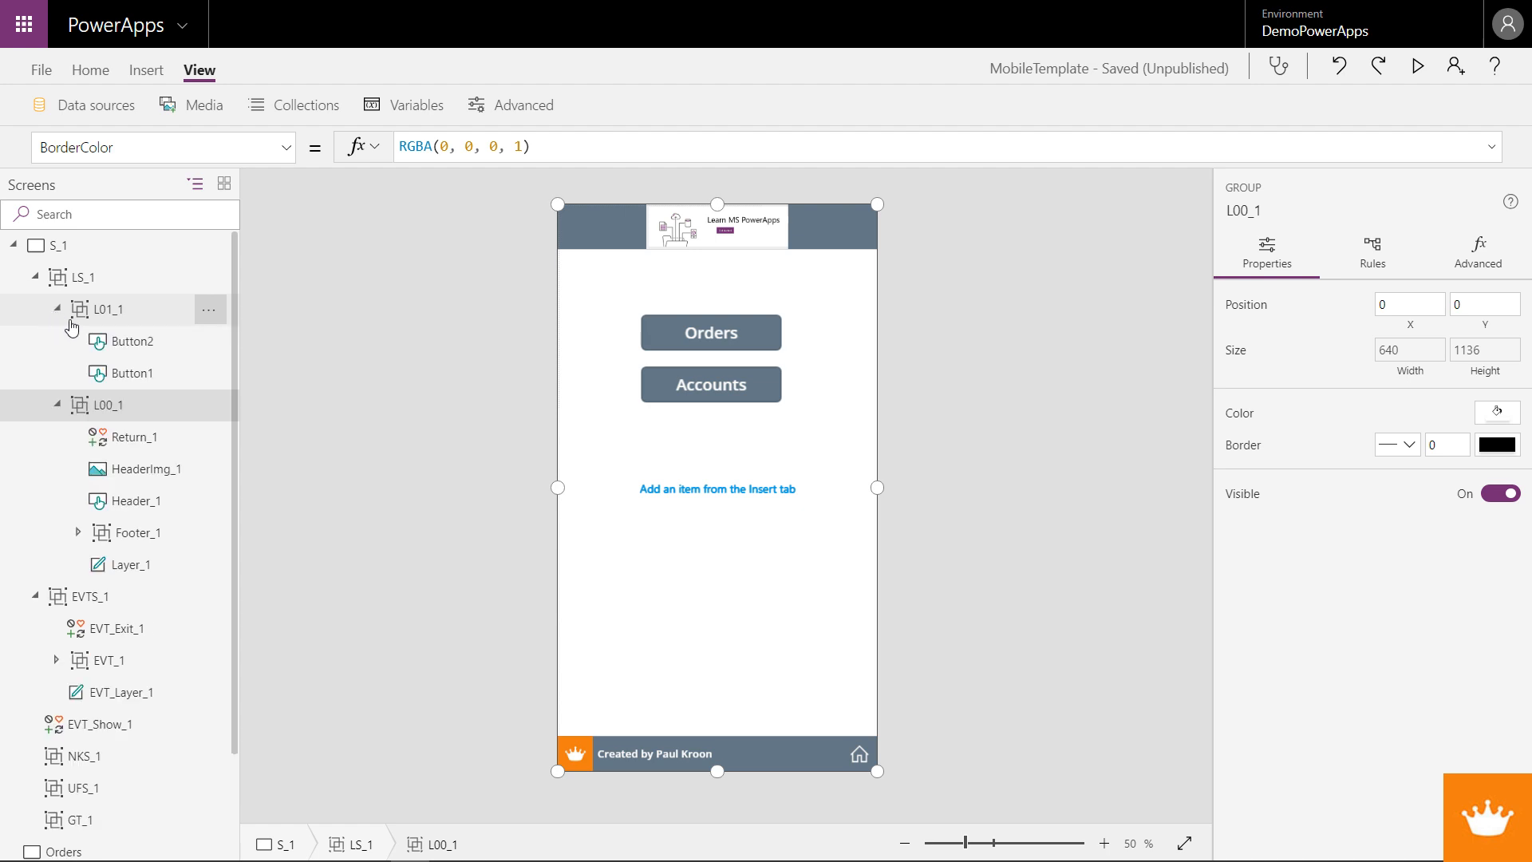
click(143, 323)
click(286, 147)
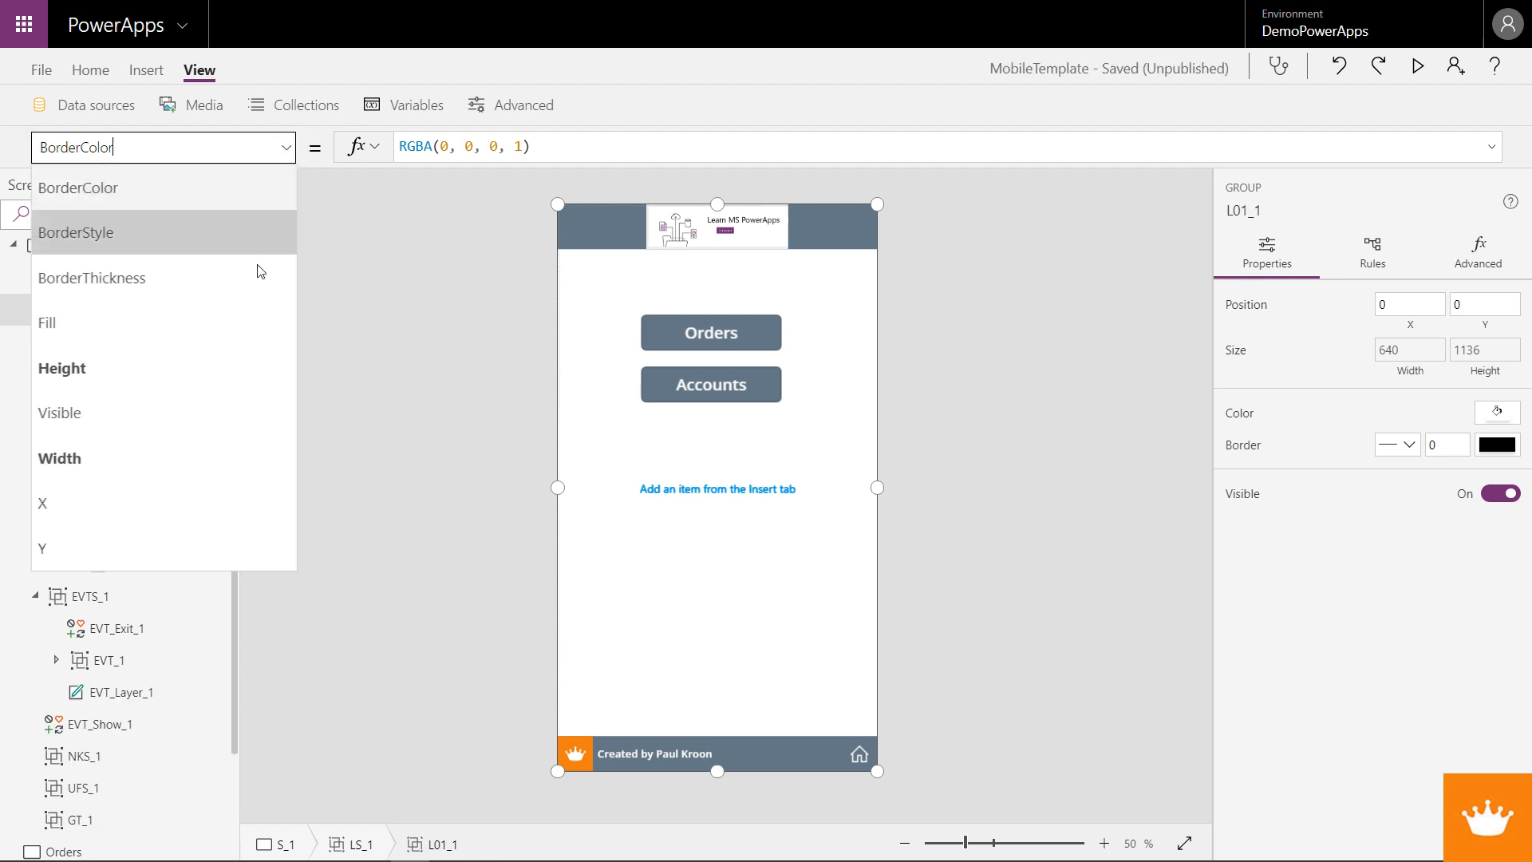
click(182, 412)
double_click(415, 146)
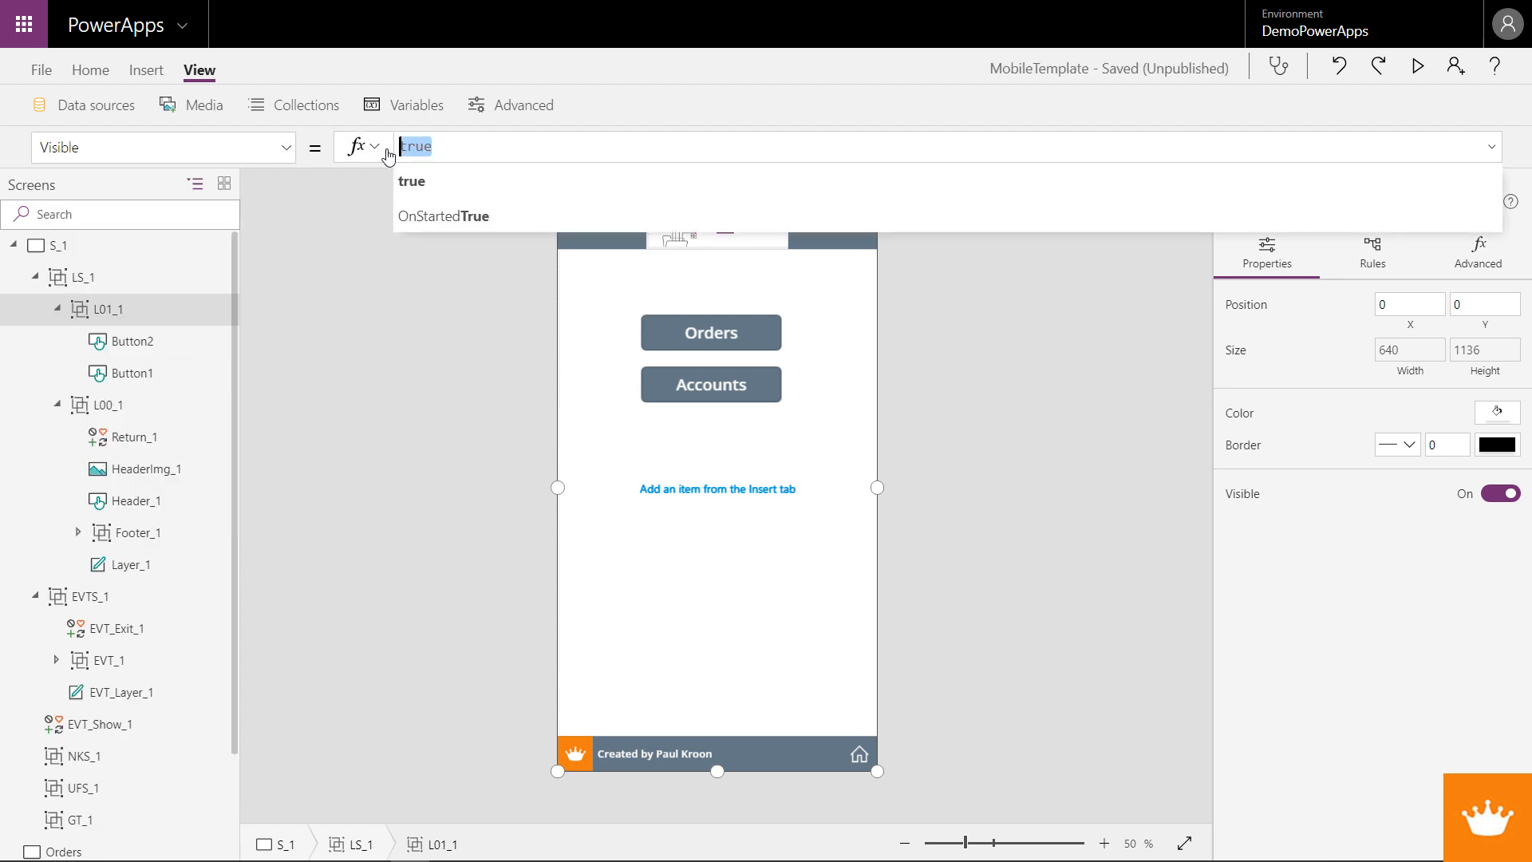
text(L_S)
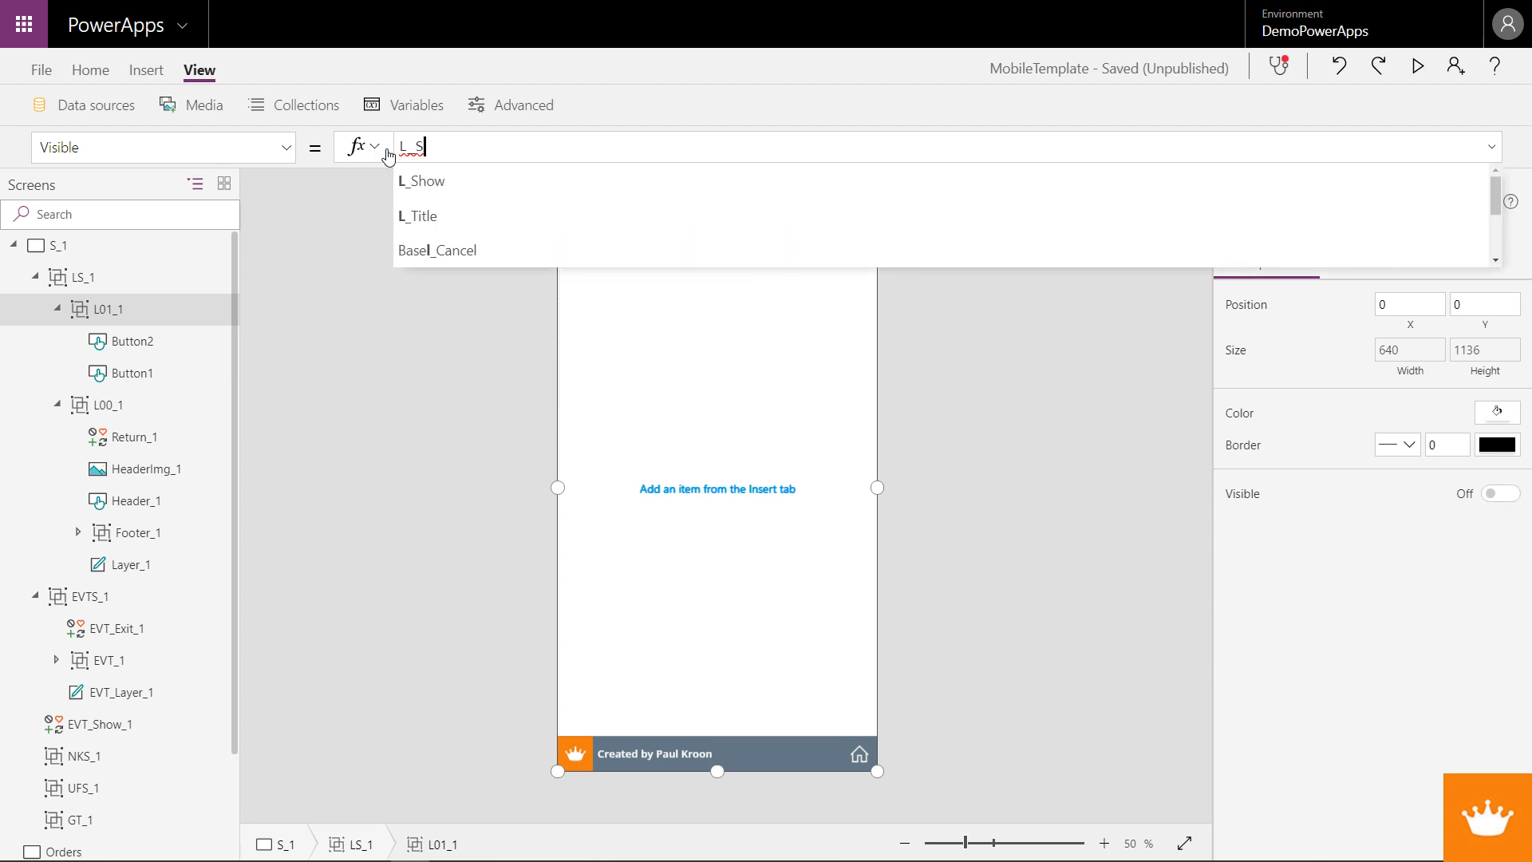
text(how in )
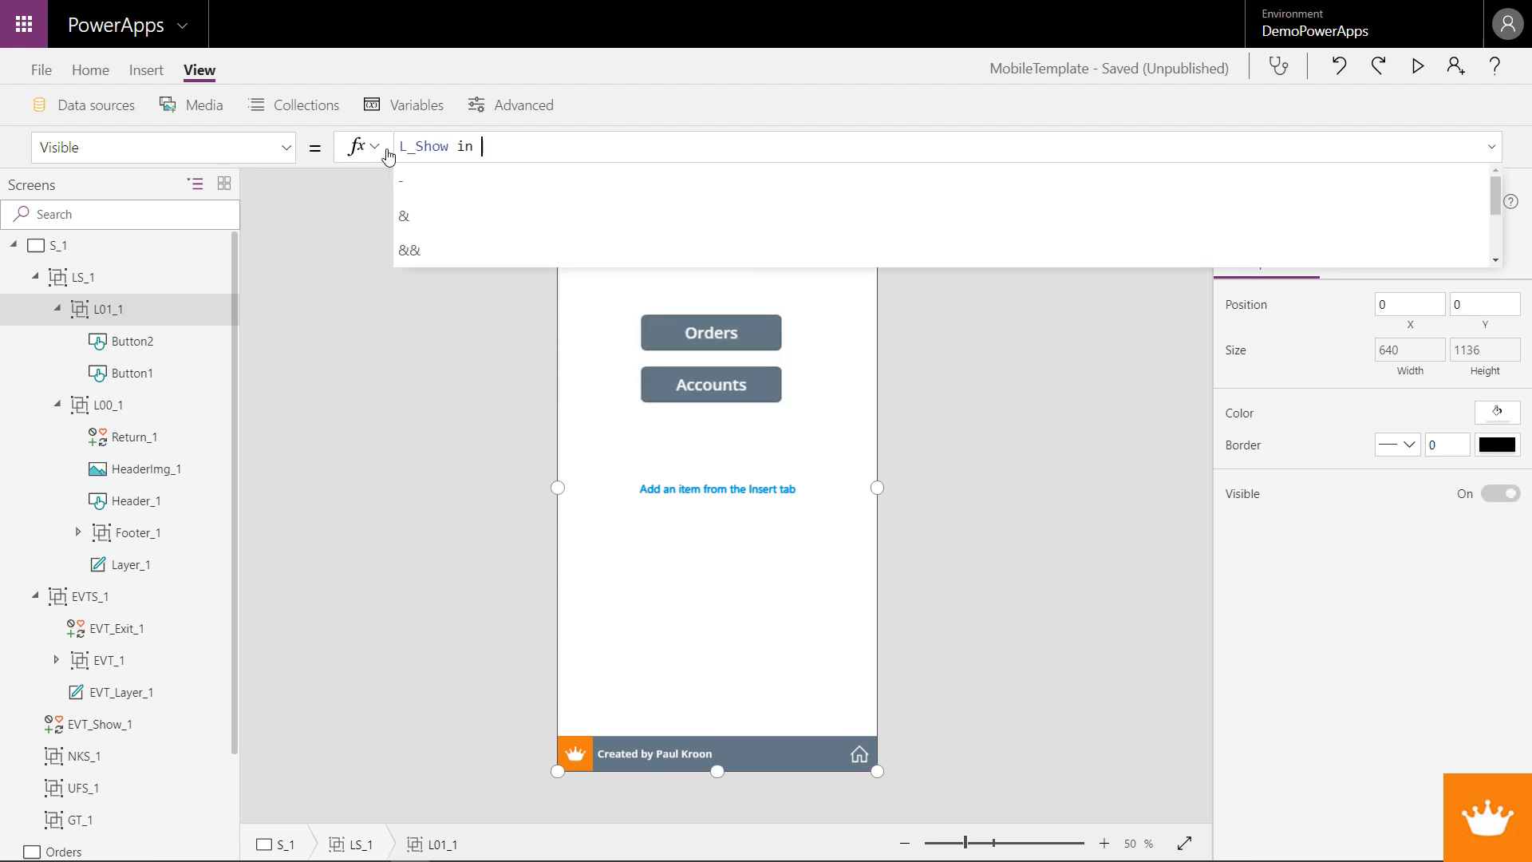
text([)
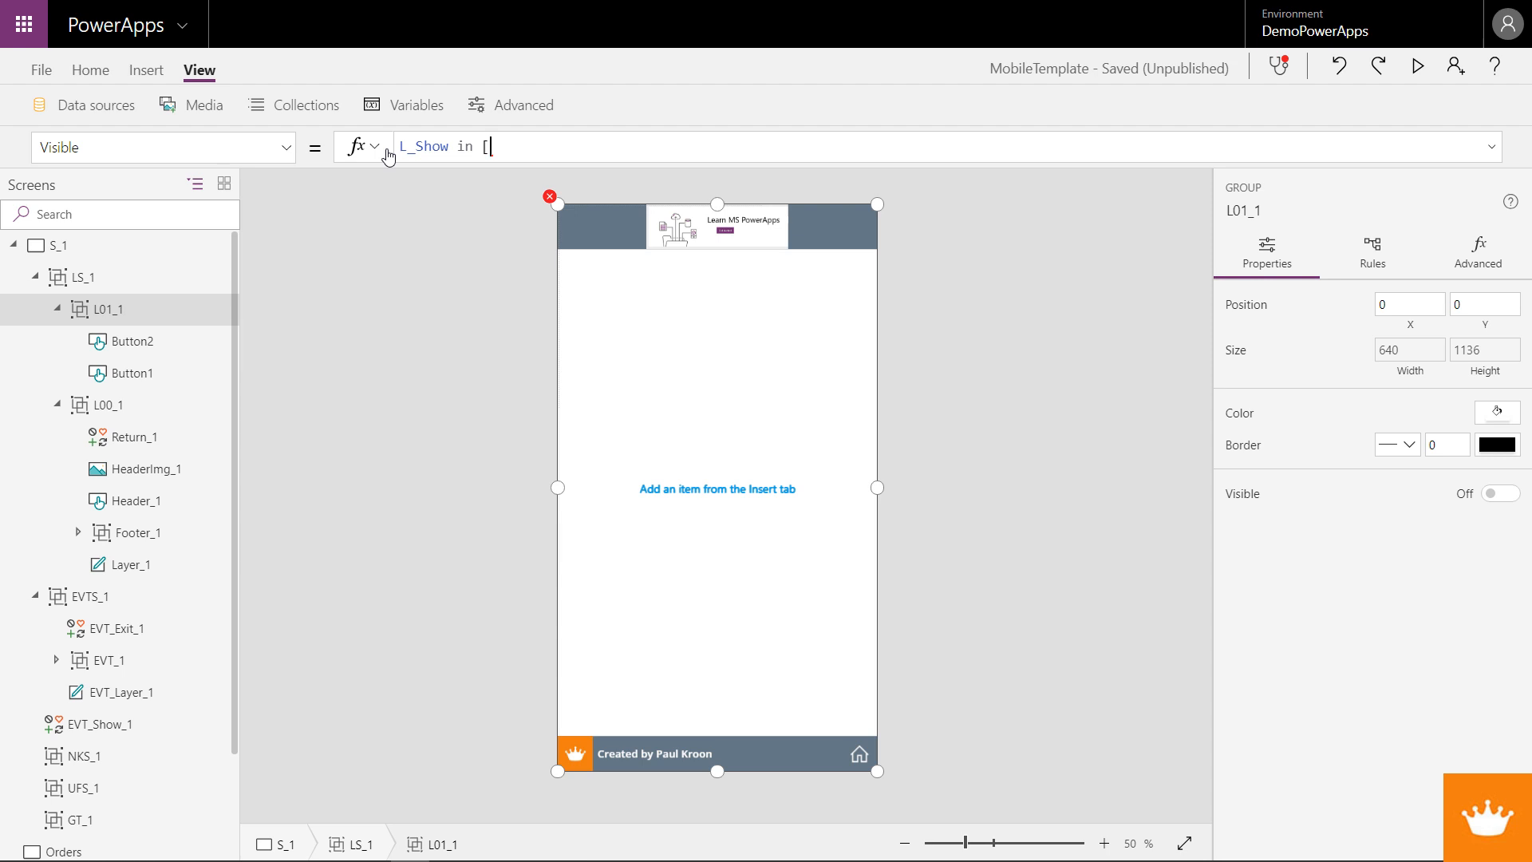
text(Blank)
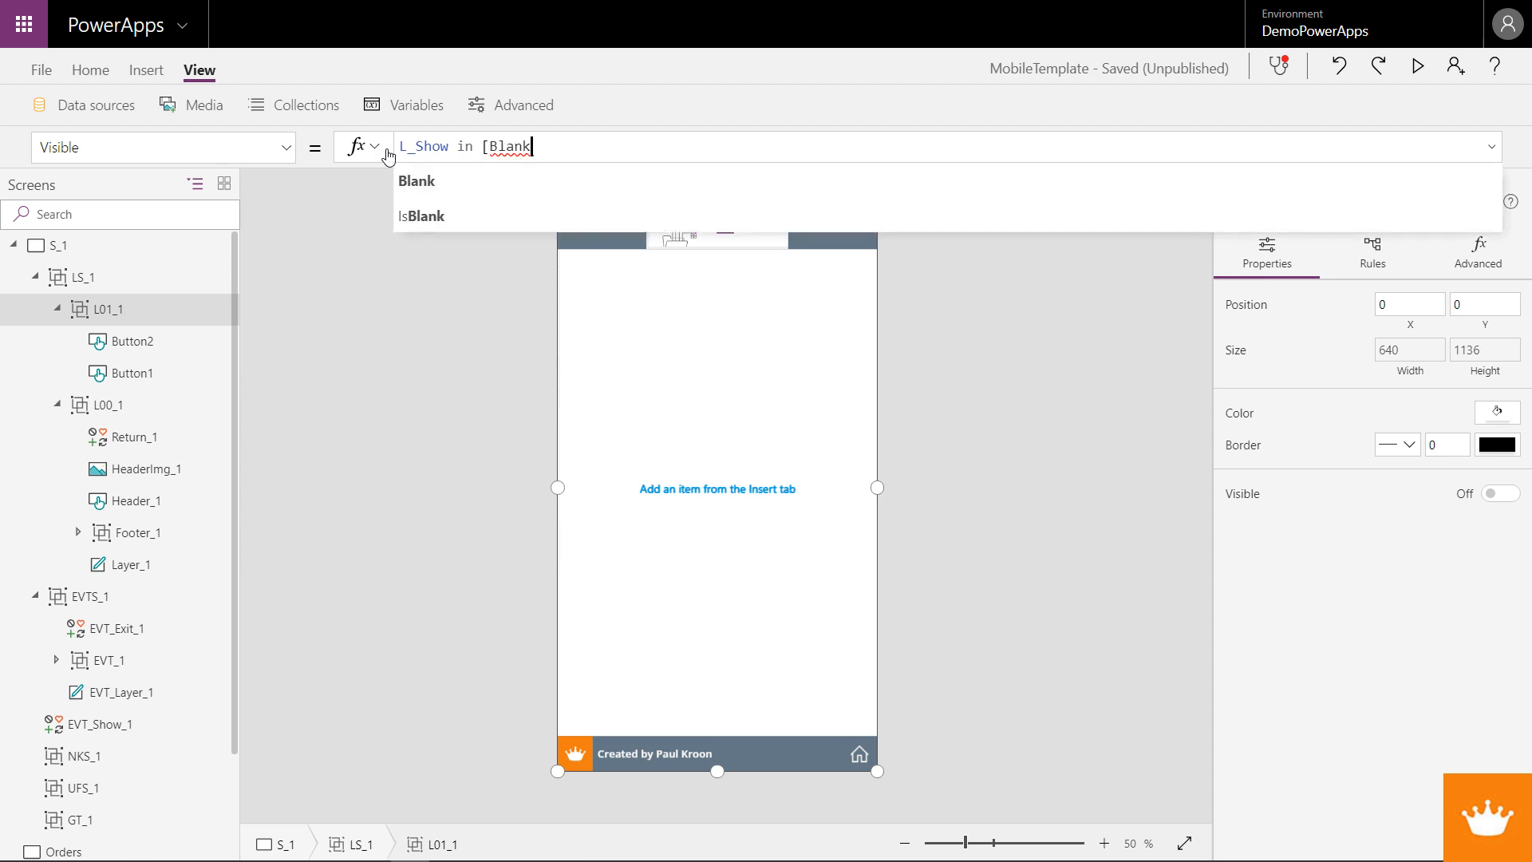
key(Tab)
key(Right)
text(,1)
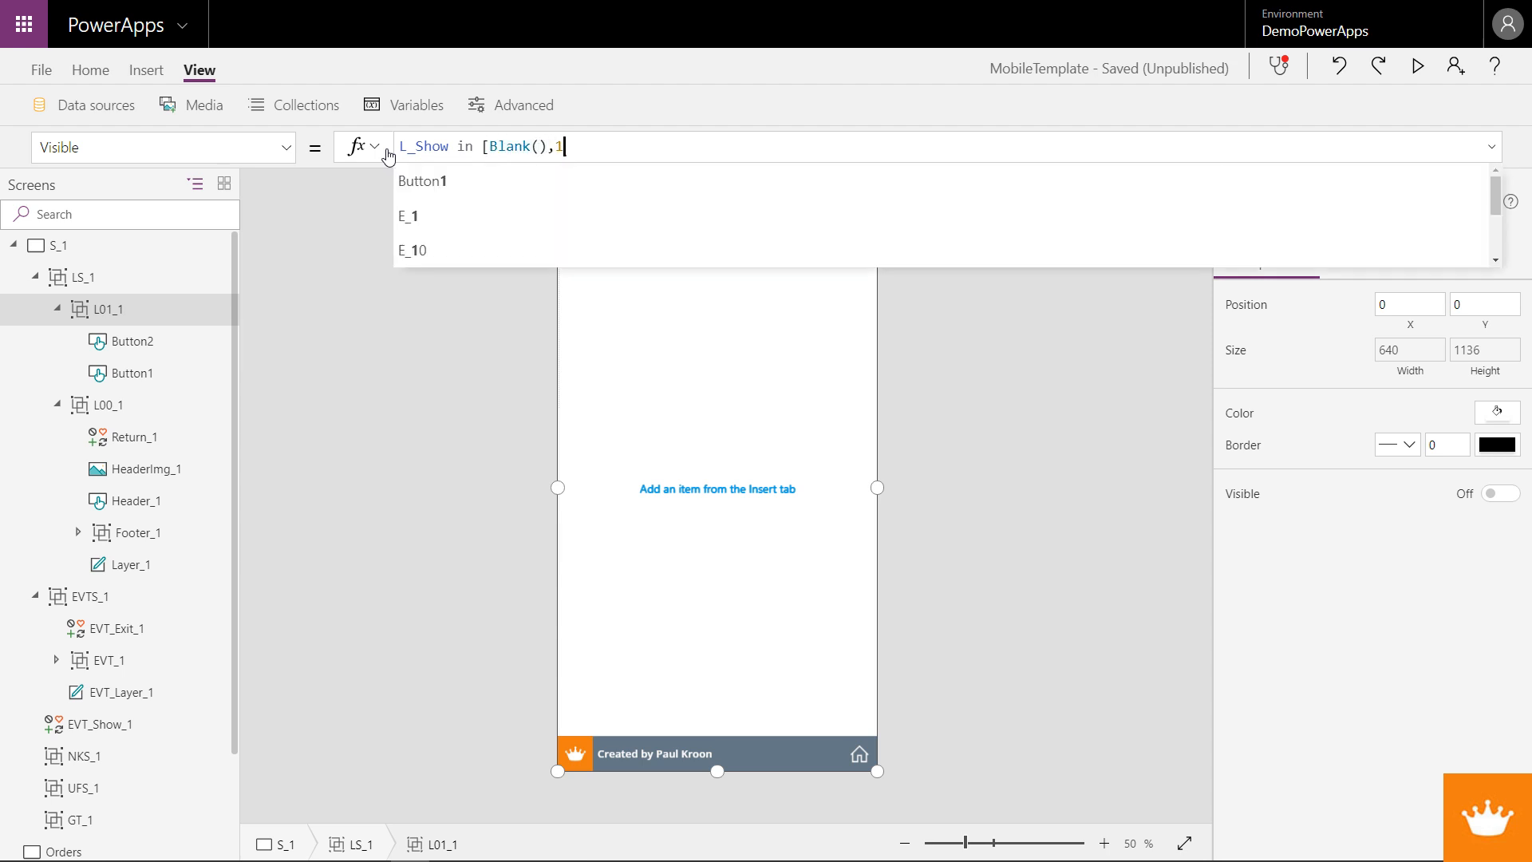
text(])
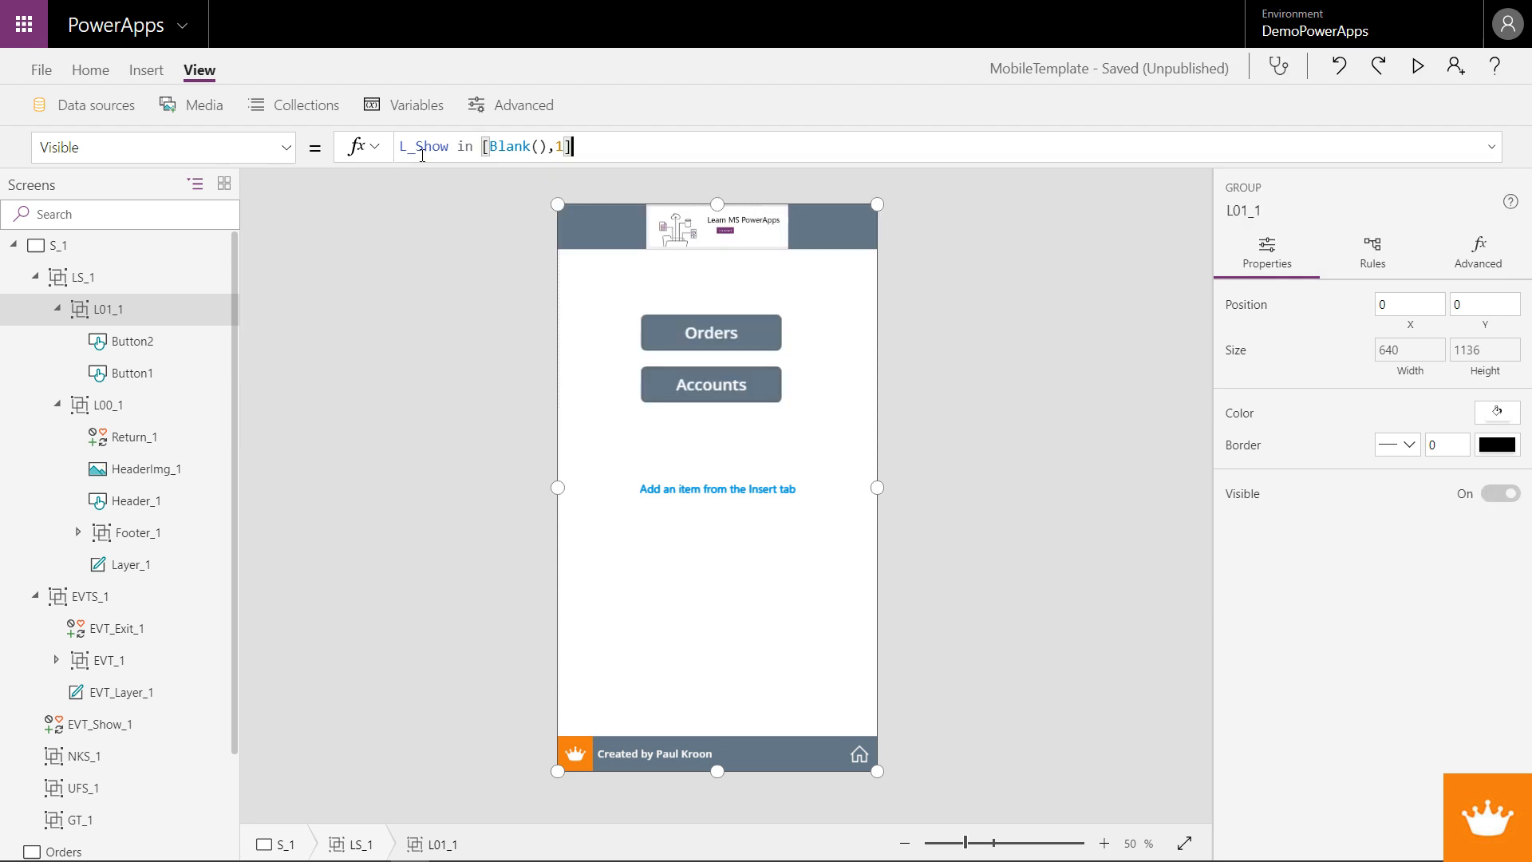
- Set the OnSelect formula of the Orders button to UpdateContext({L_Show:11, L_Title:"Orders"})
click(710, 336)
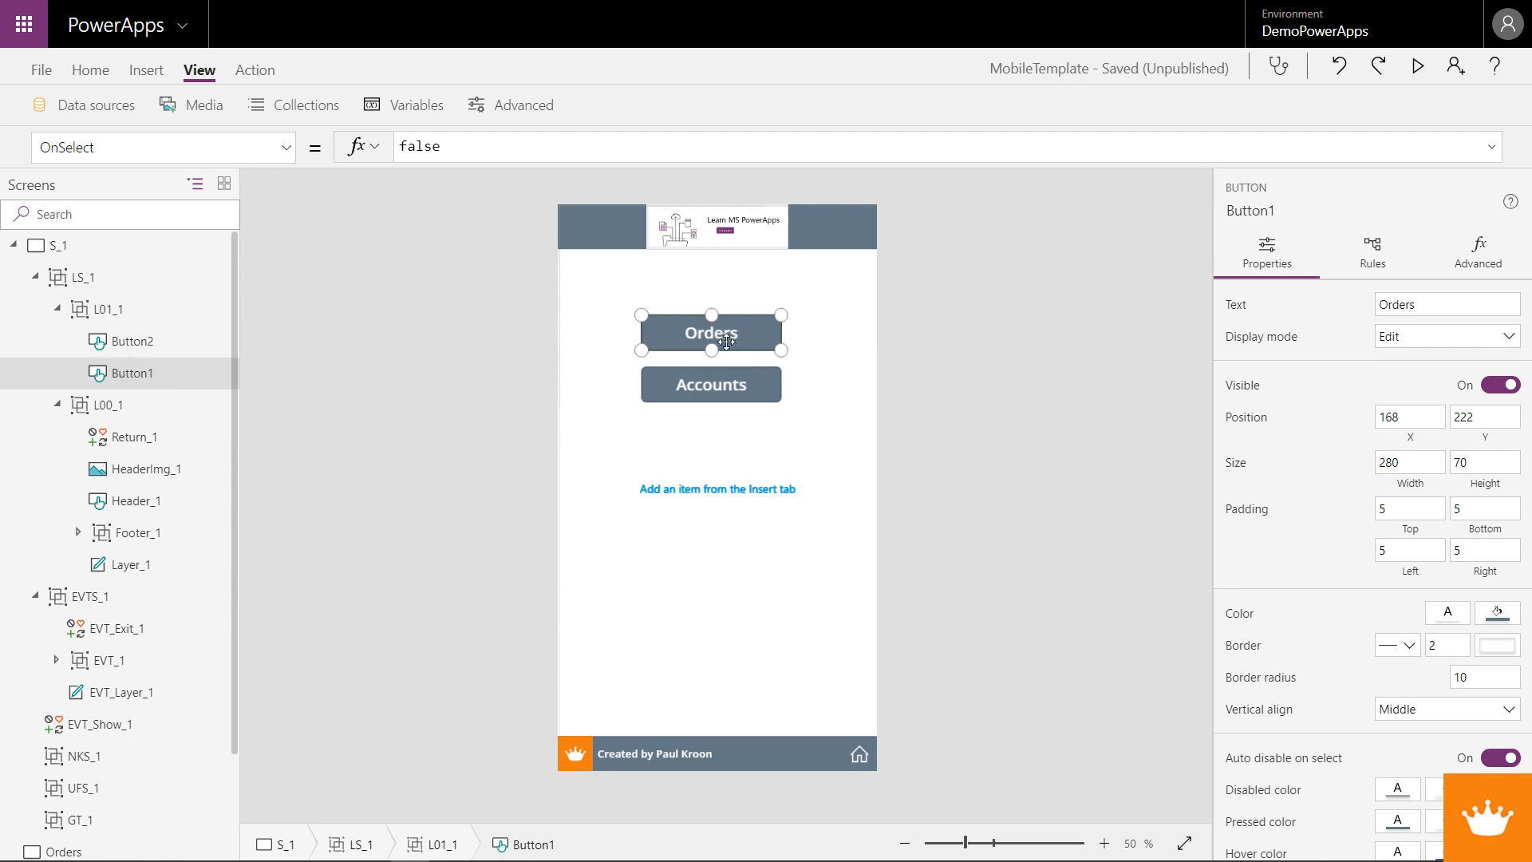
click(401, 153)
double_click(394, 153)
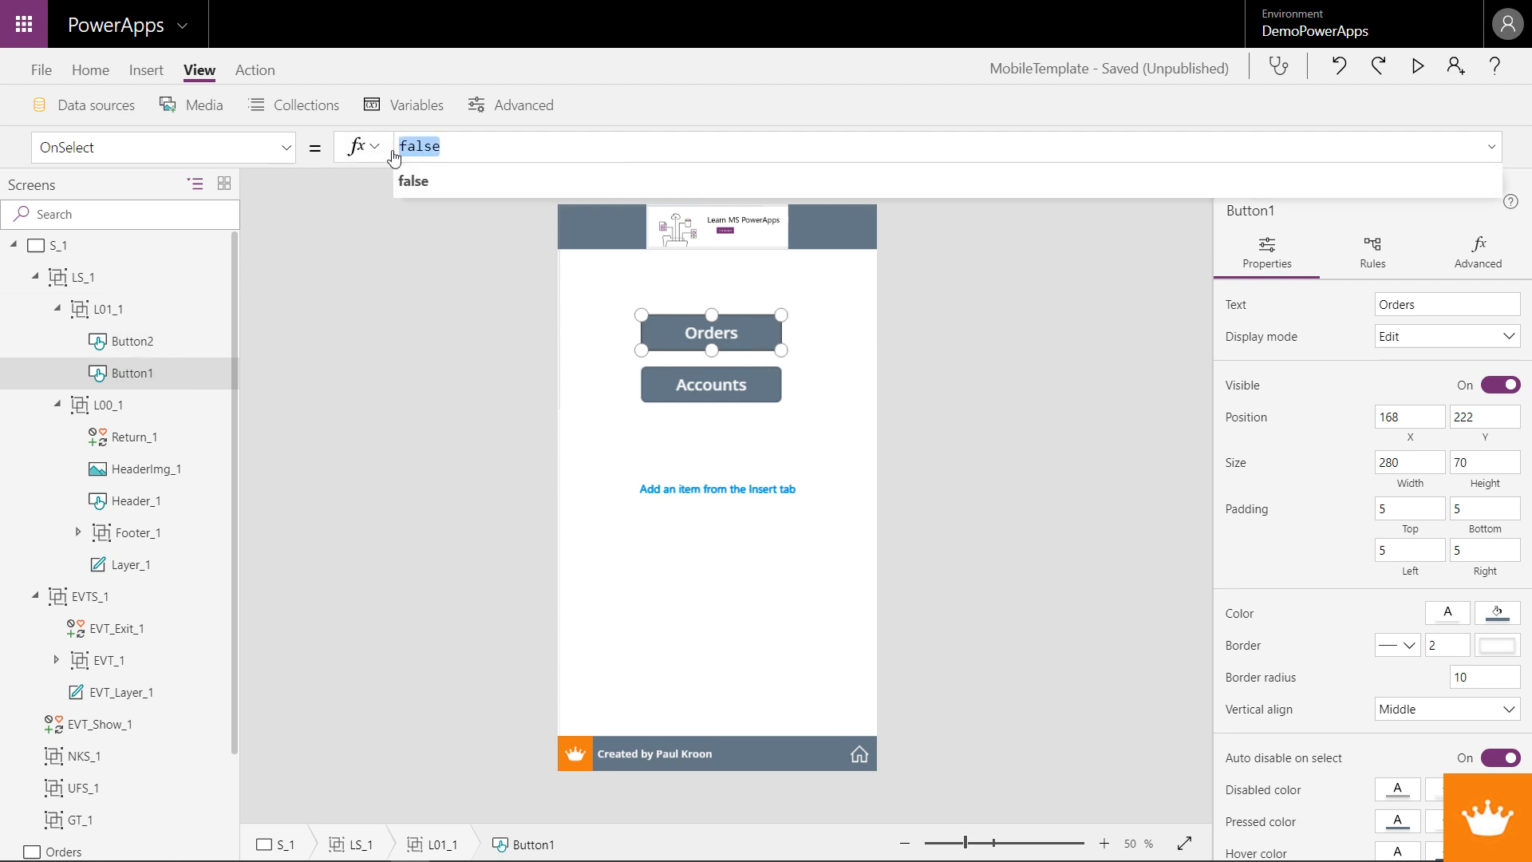
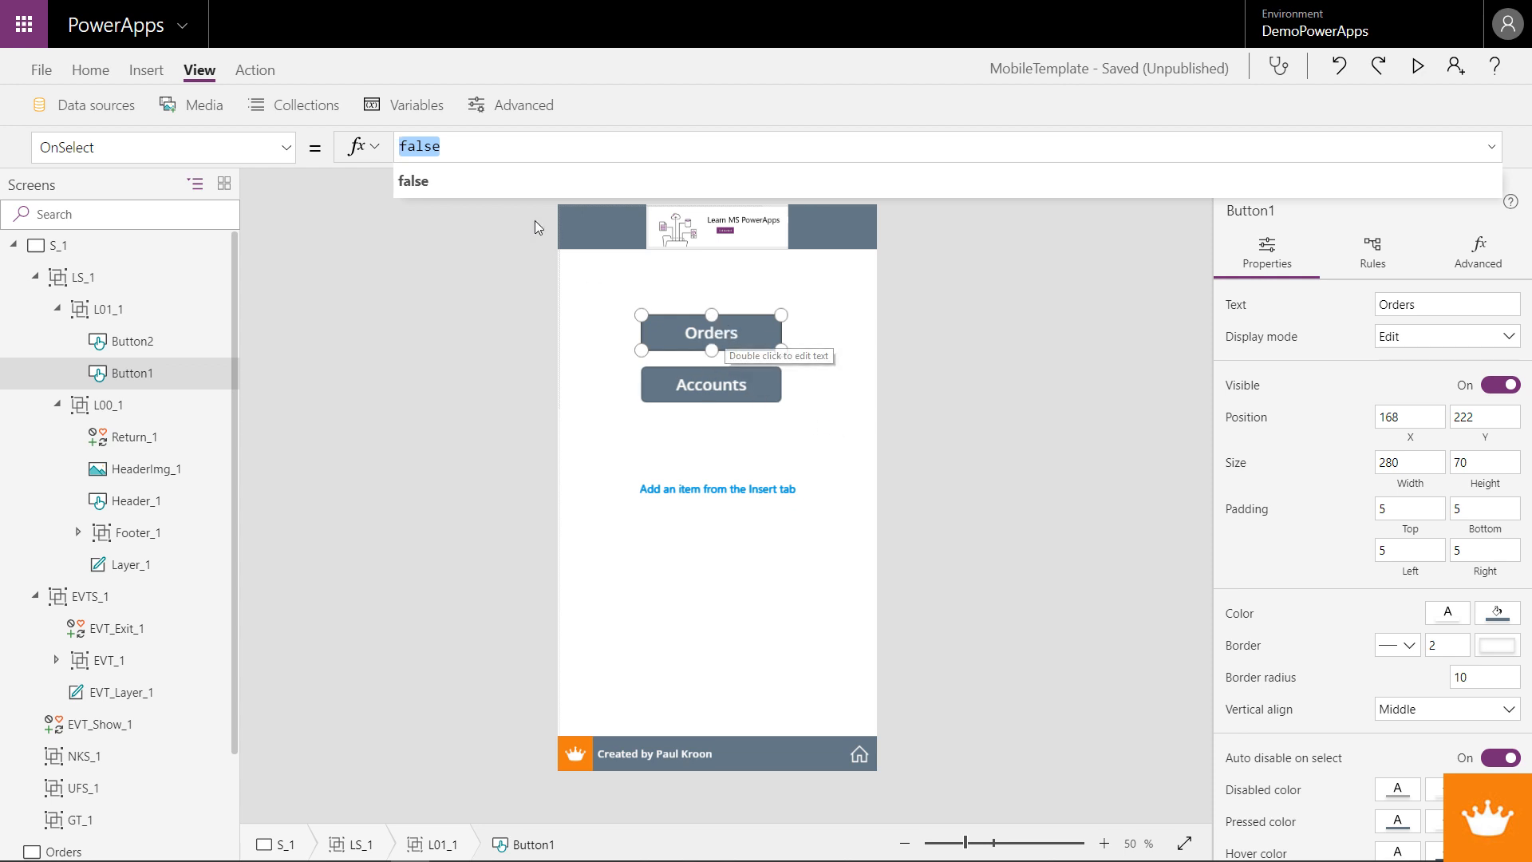
text(Update)
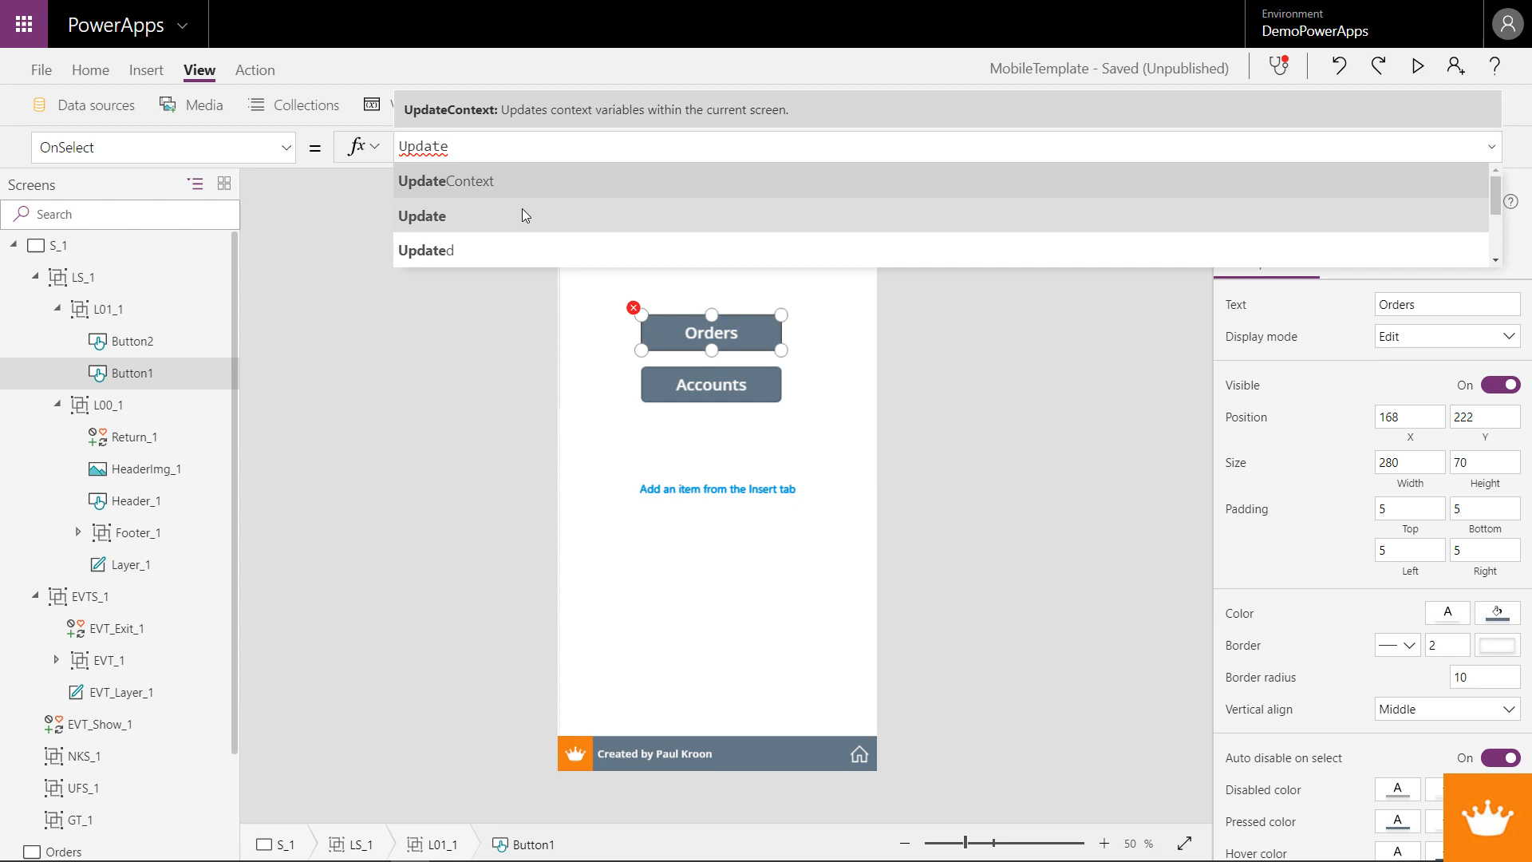
click(514, 184)
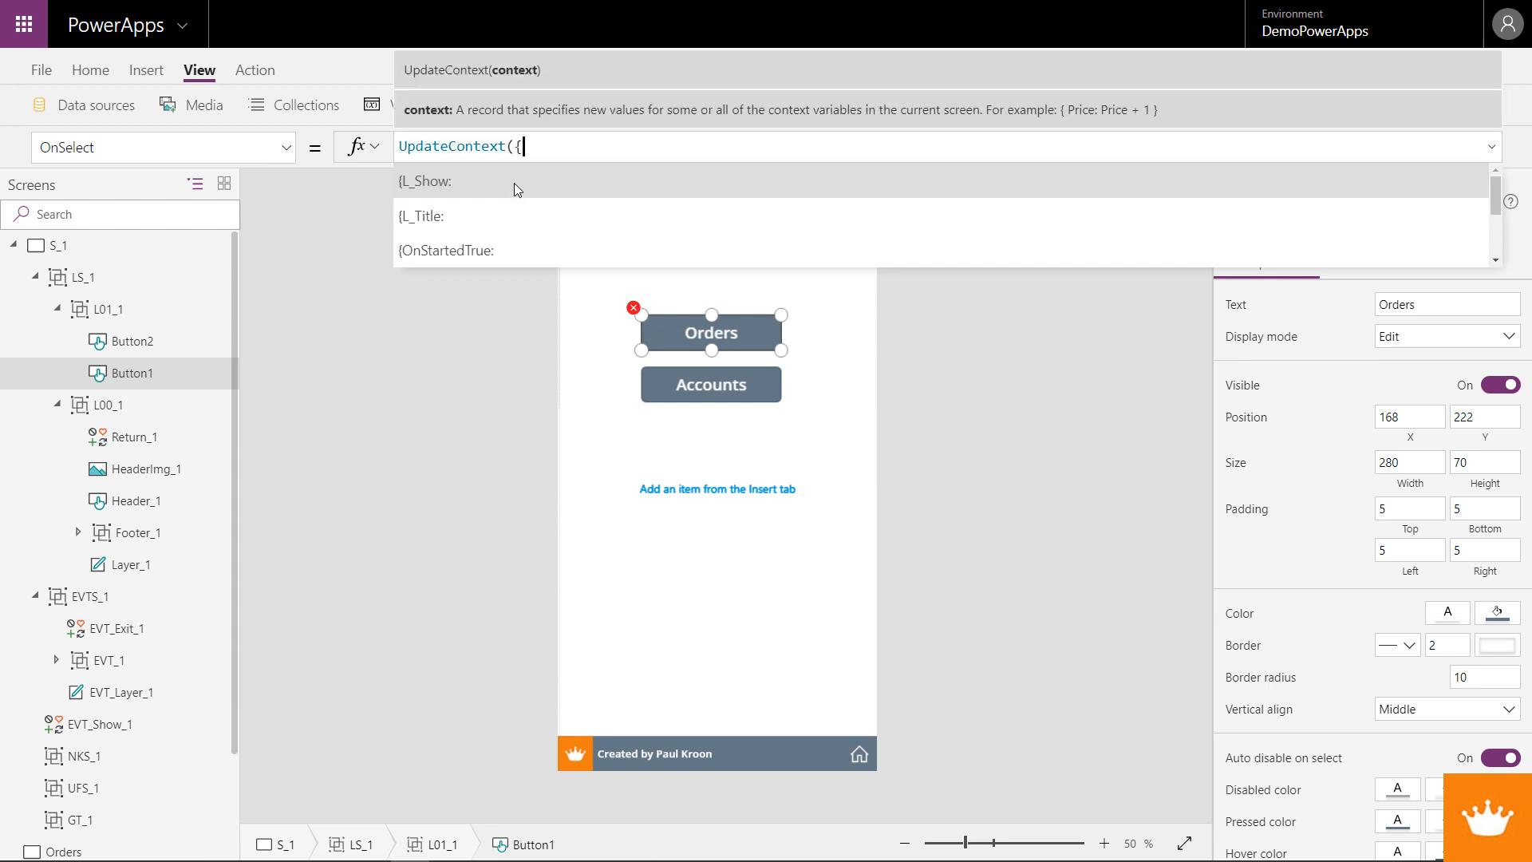
text({L_Show)
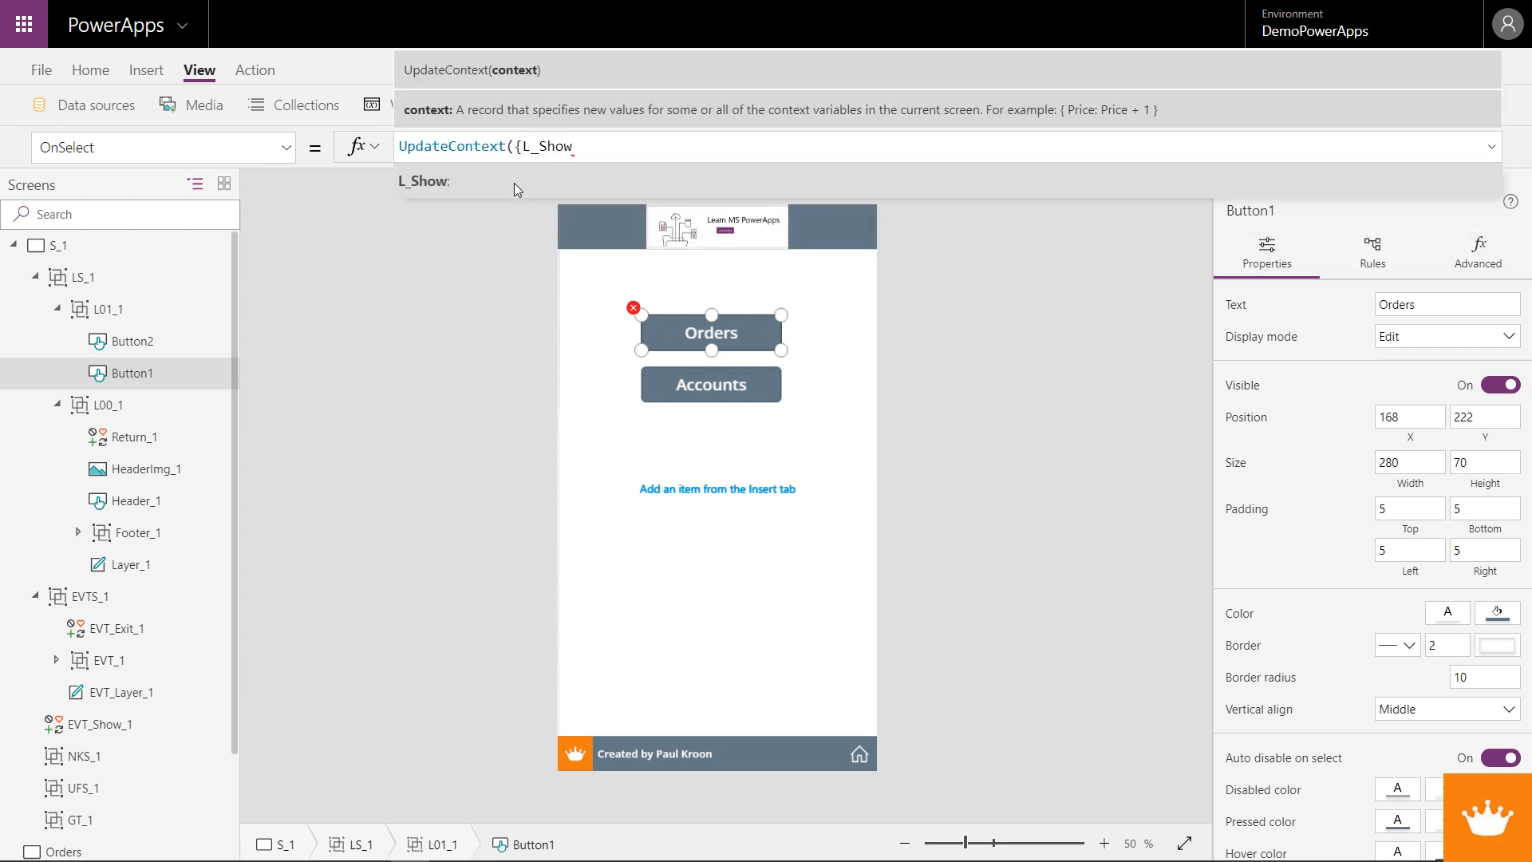
key(BackSpace)
text(:)
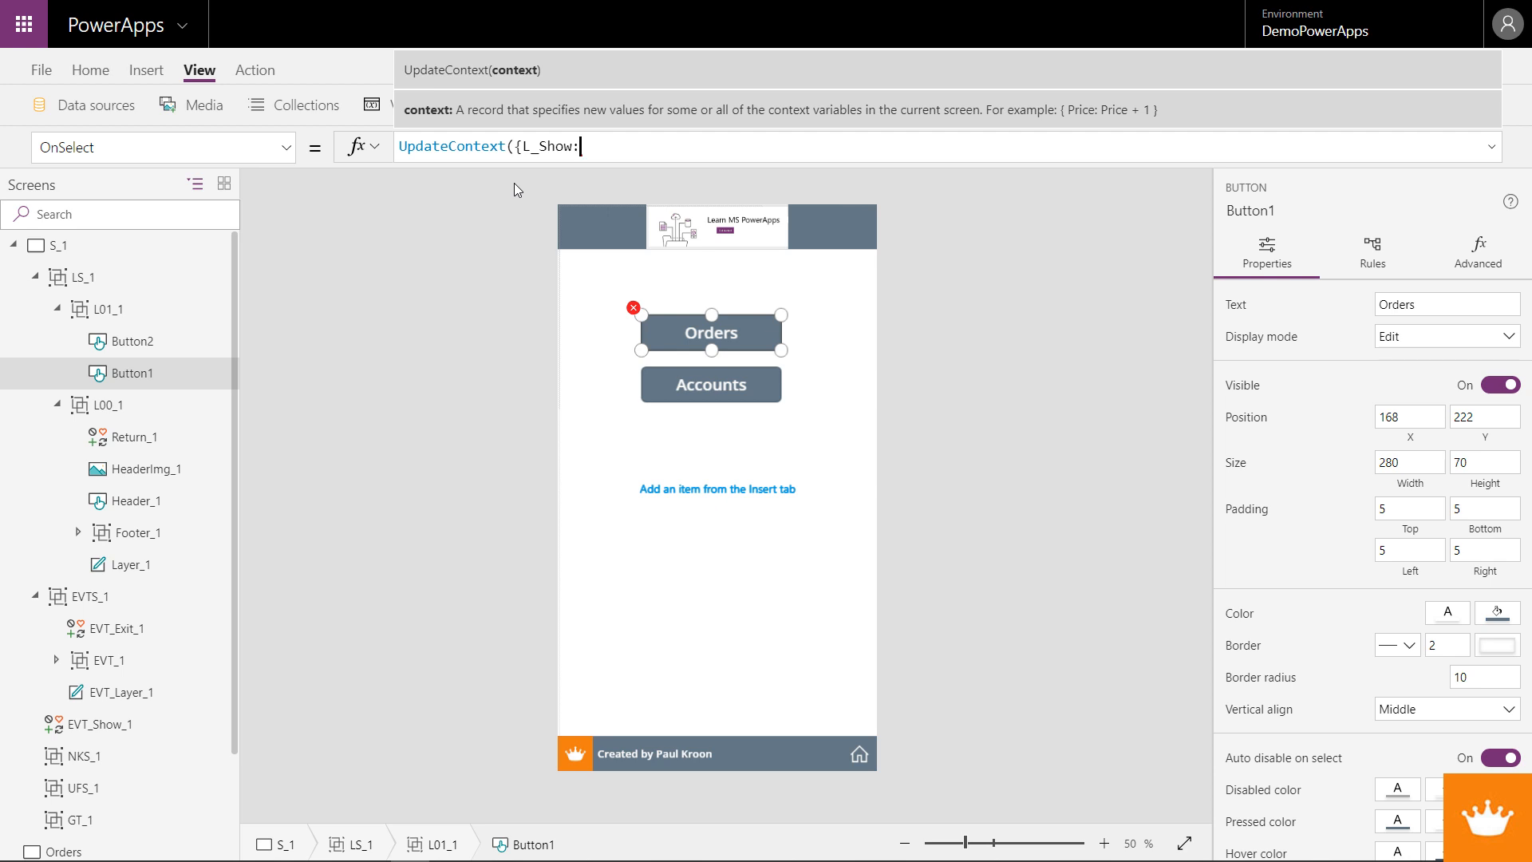
text(11, L_T)
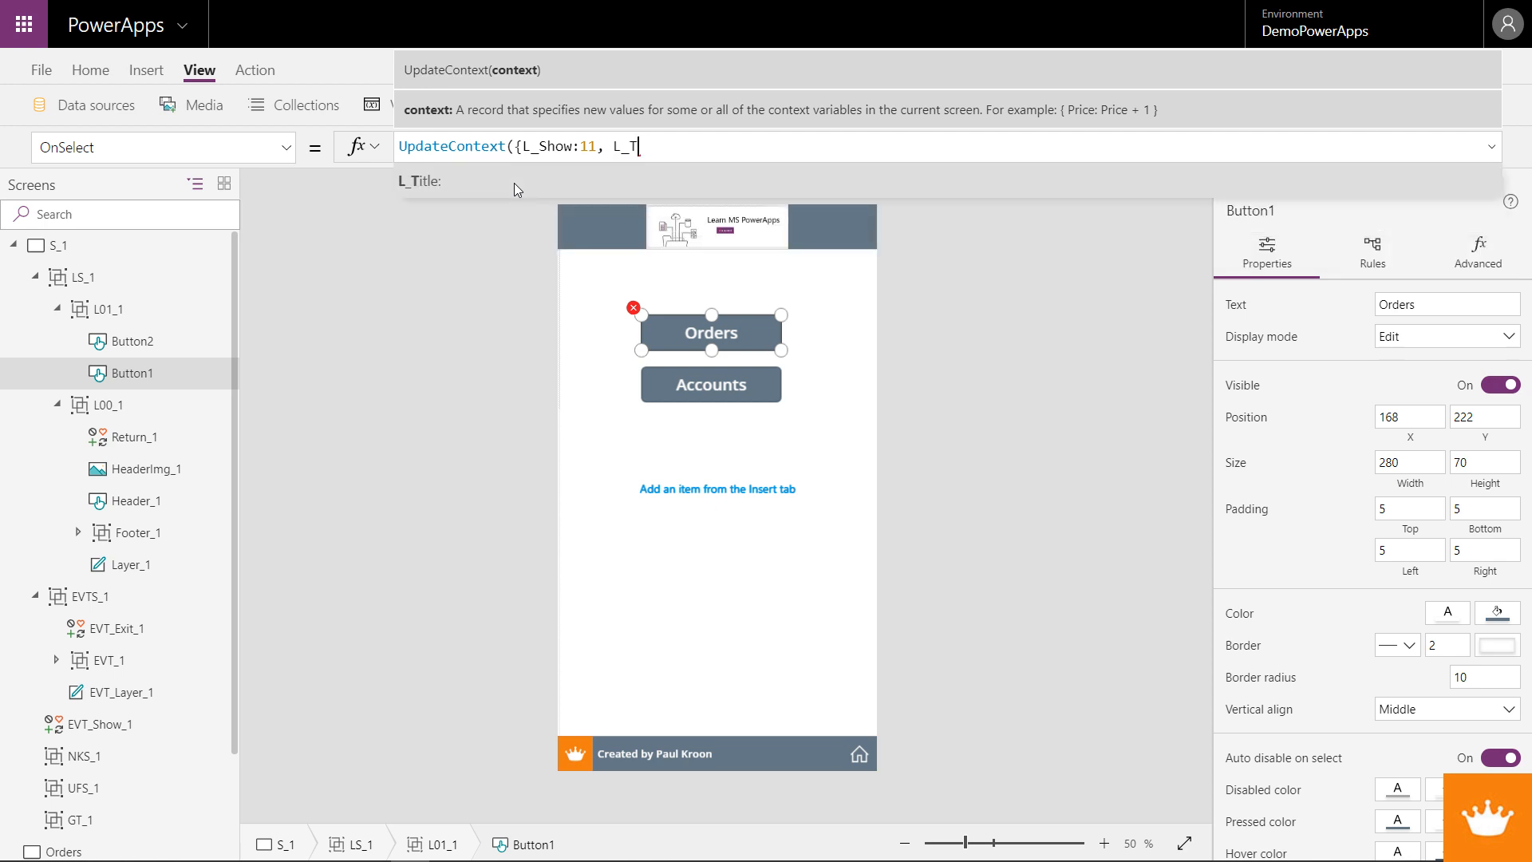
key(Tab)
text("")
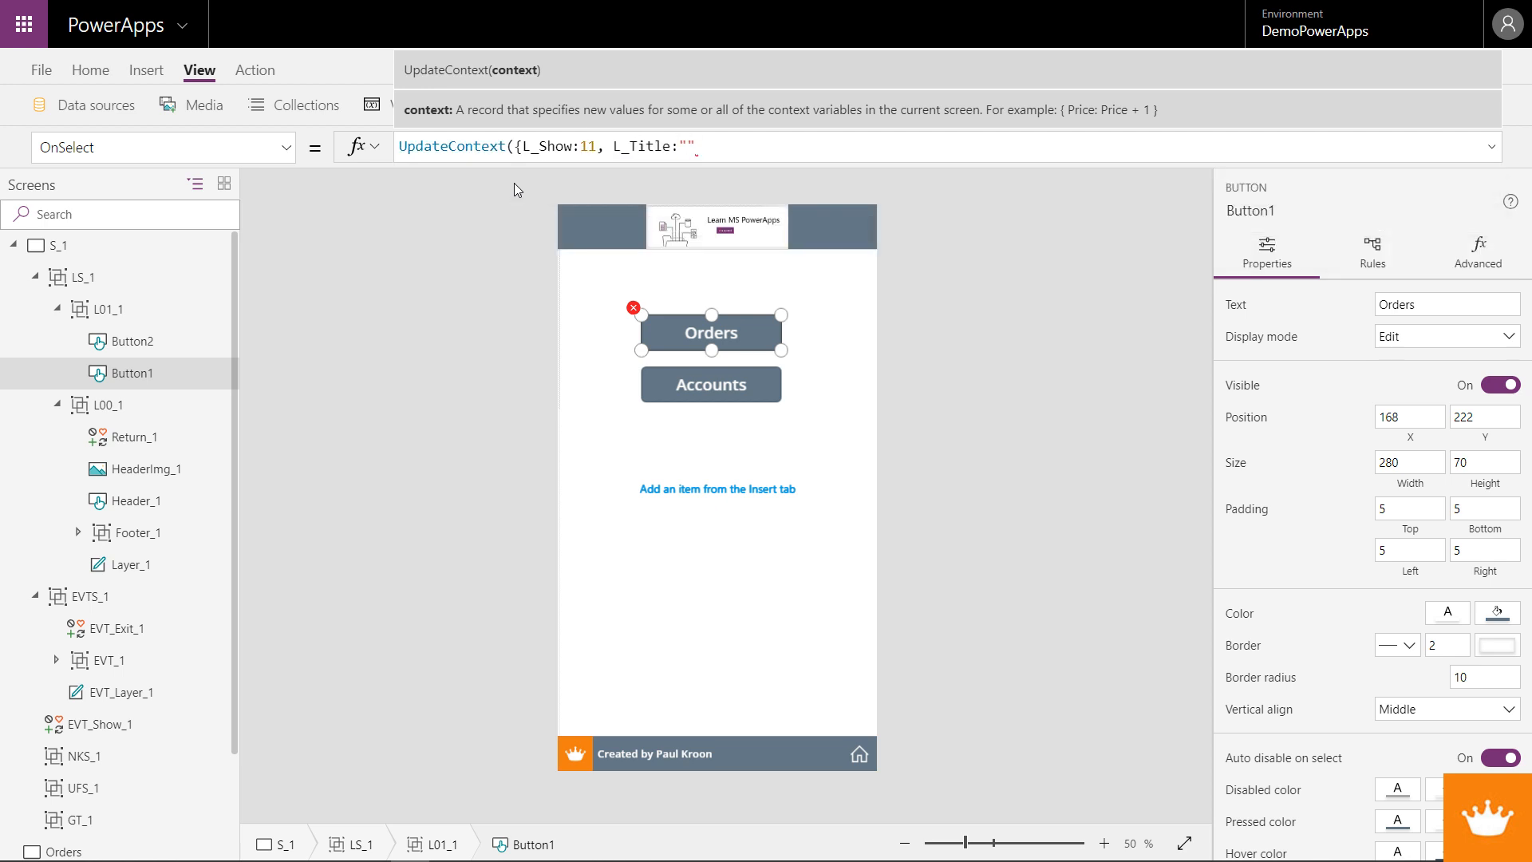
text(Orders)
text(}))
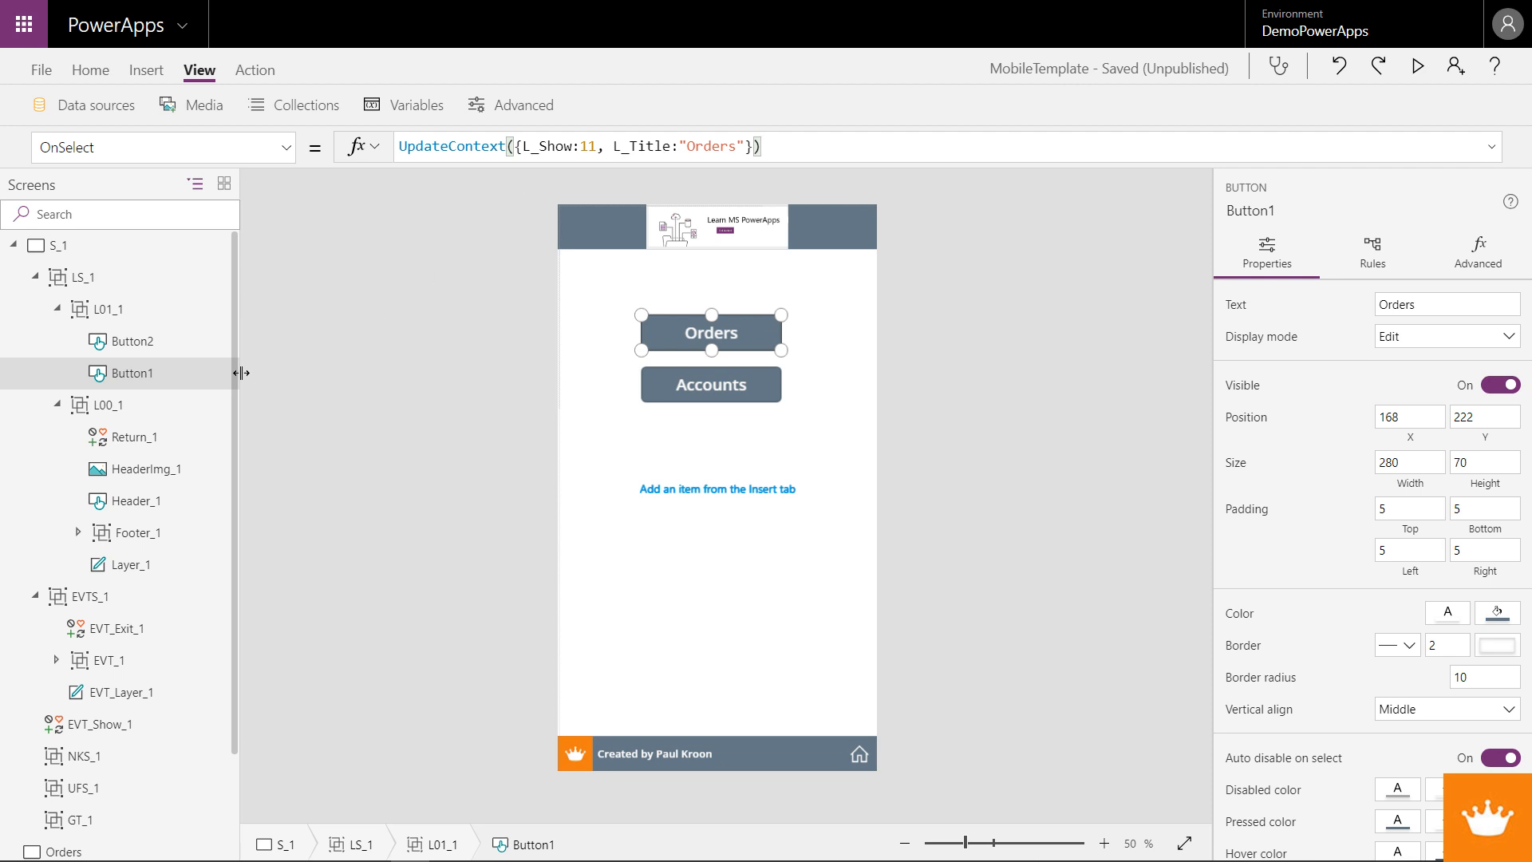
- Collapse the L01_1 and L00_1 groups and set the Y formula of L01_1 to Header_1.Height
click(56, 308)
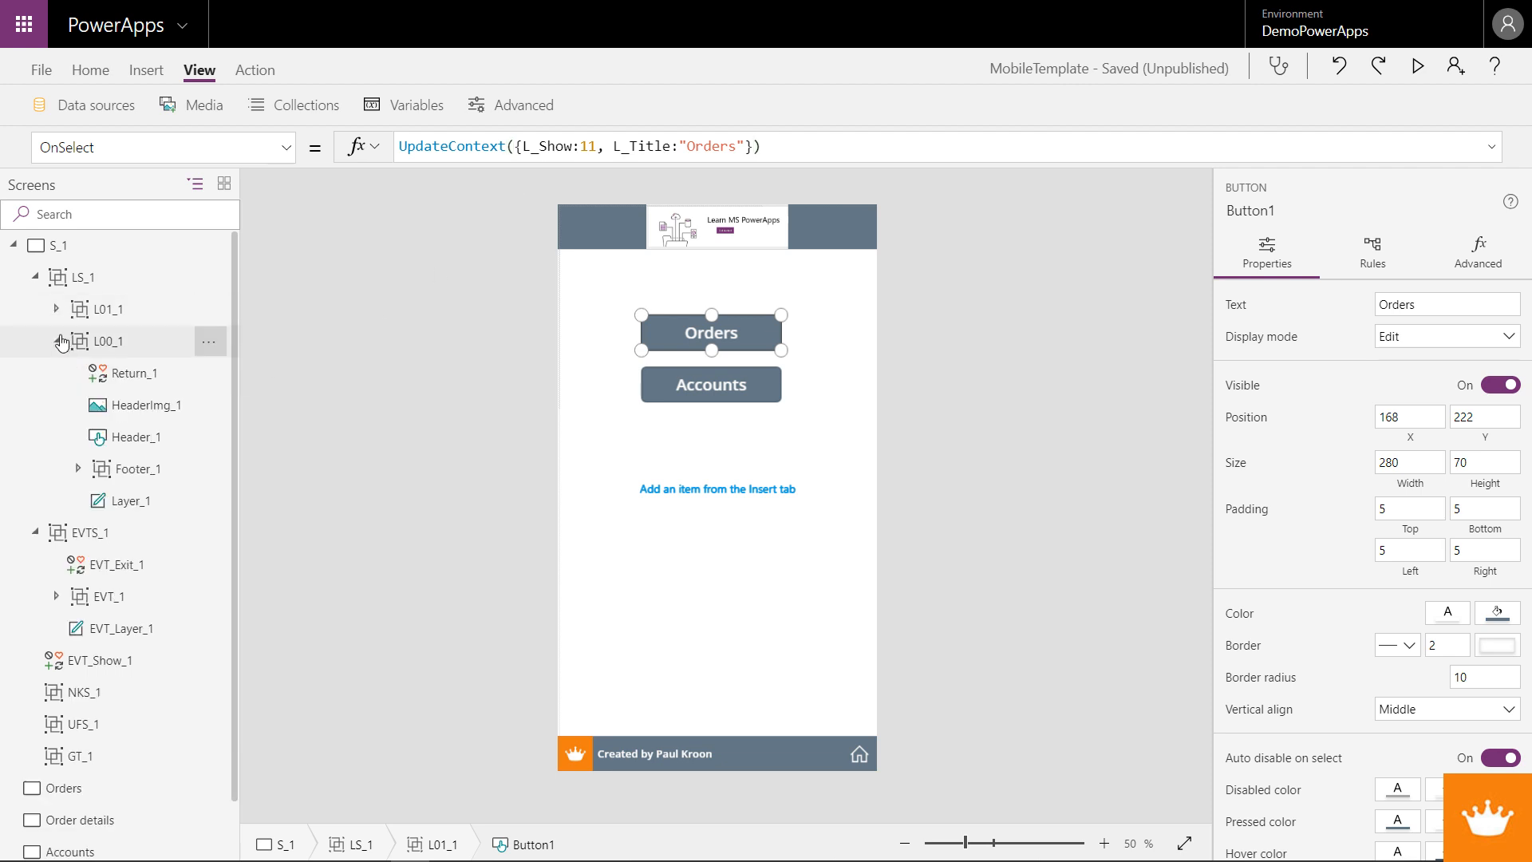
click(57, 341)
click(99, 313)
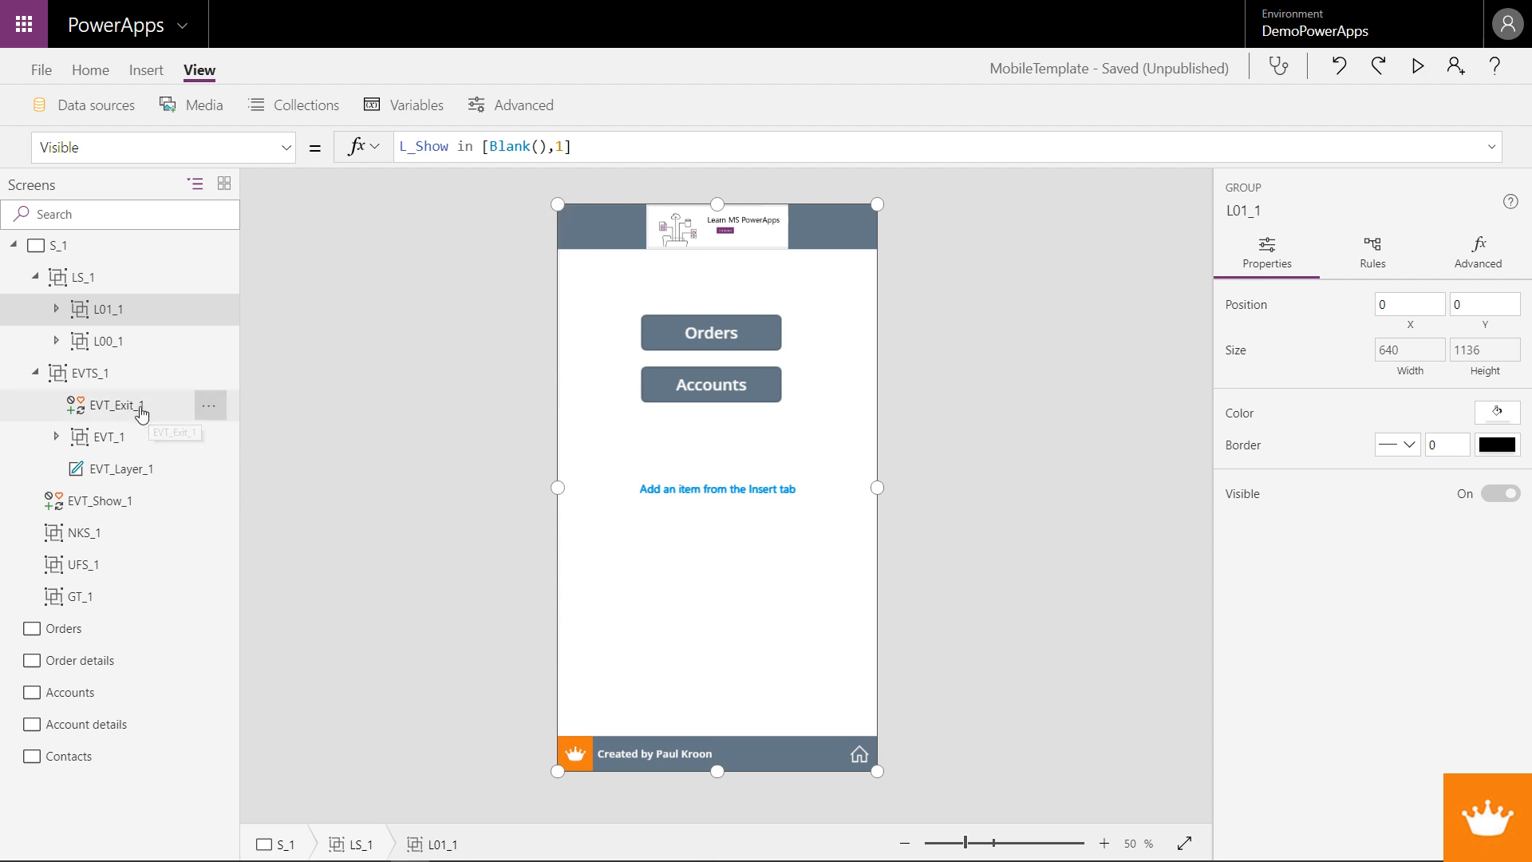
click(286, 147)
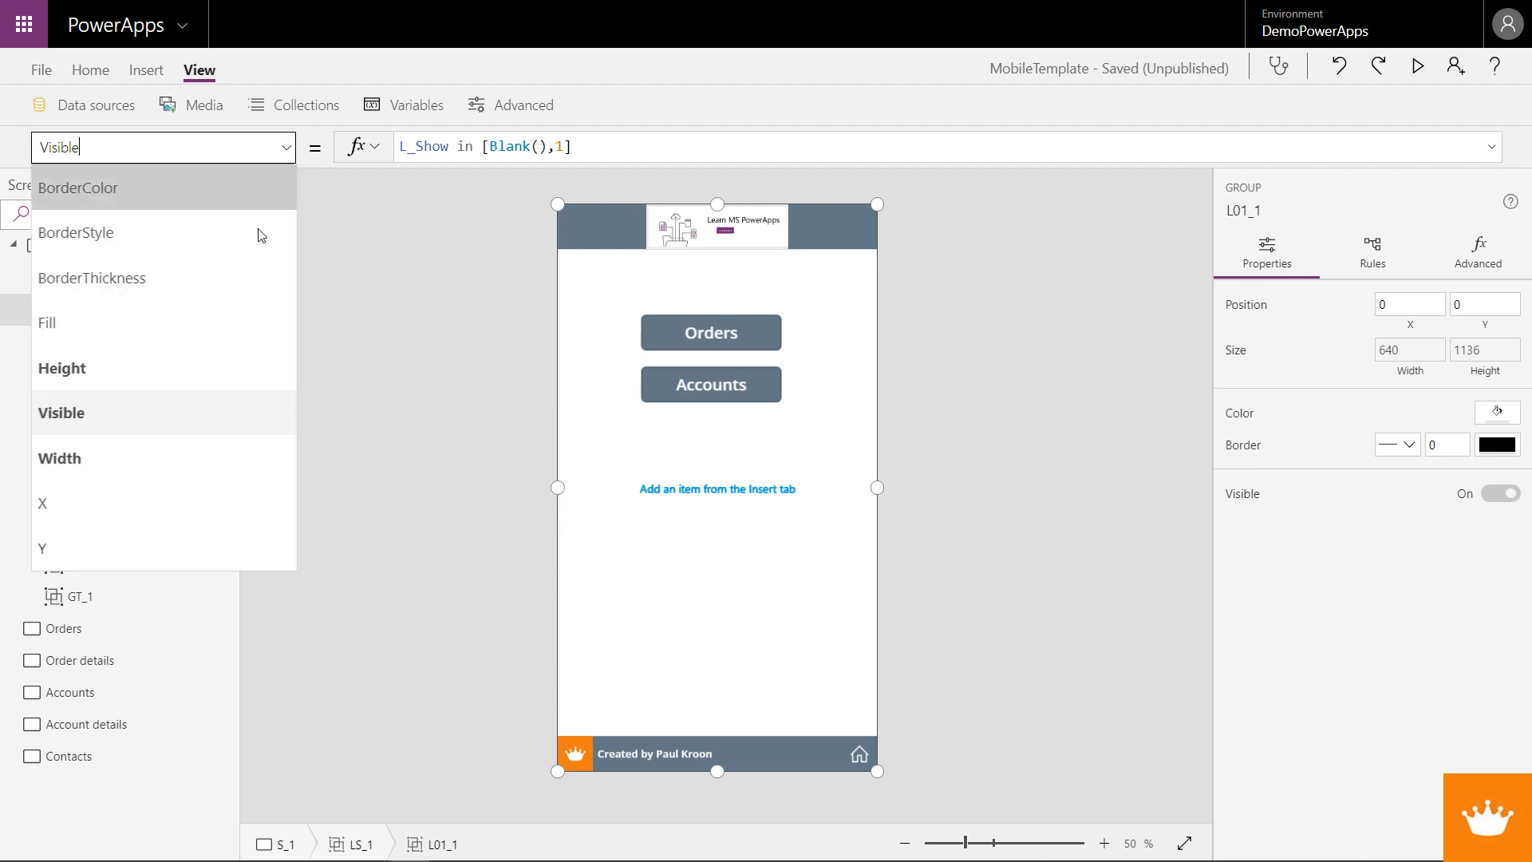
click(132, 539)
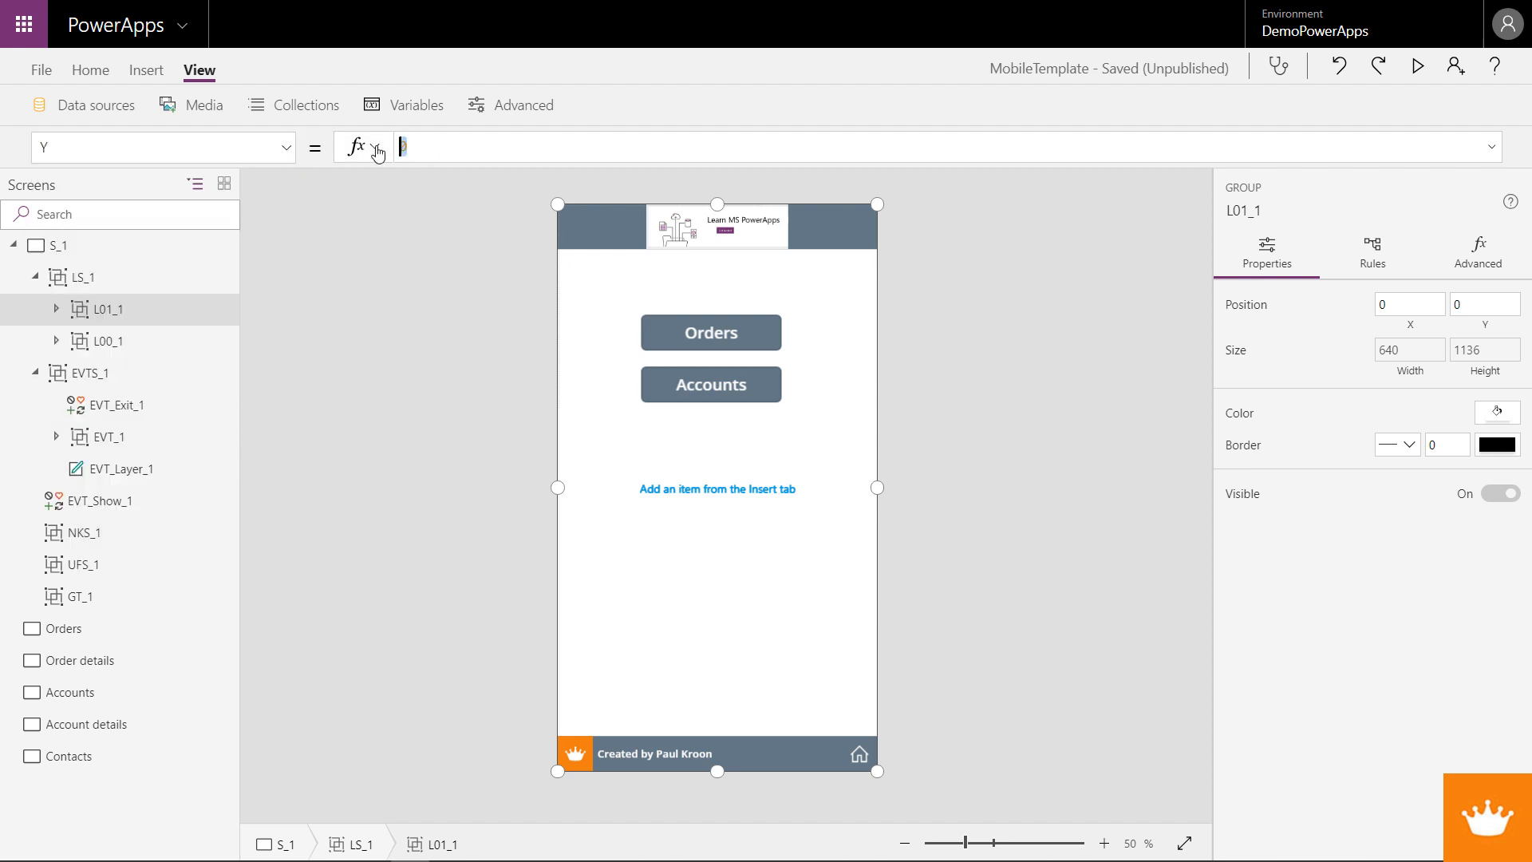
double_click(401, 147)
text(Header)
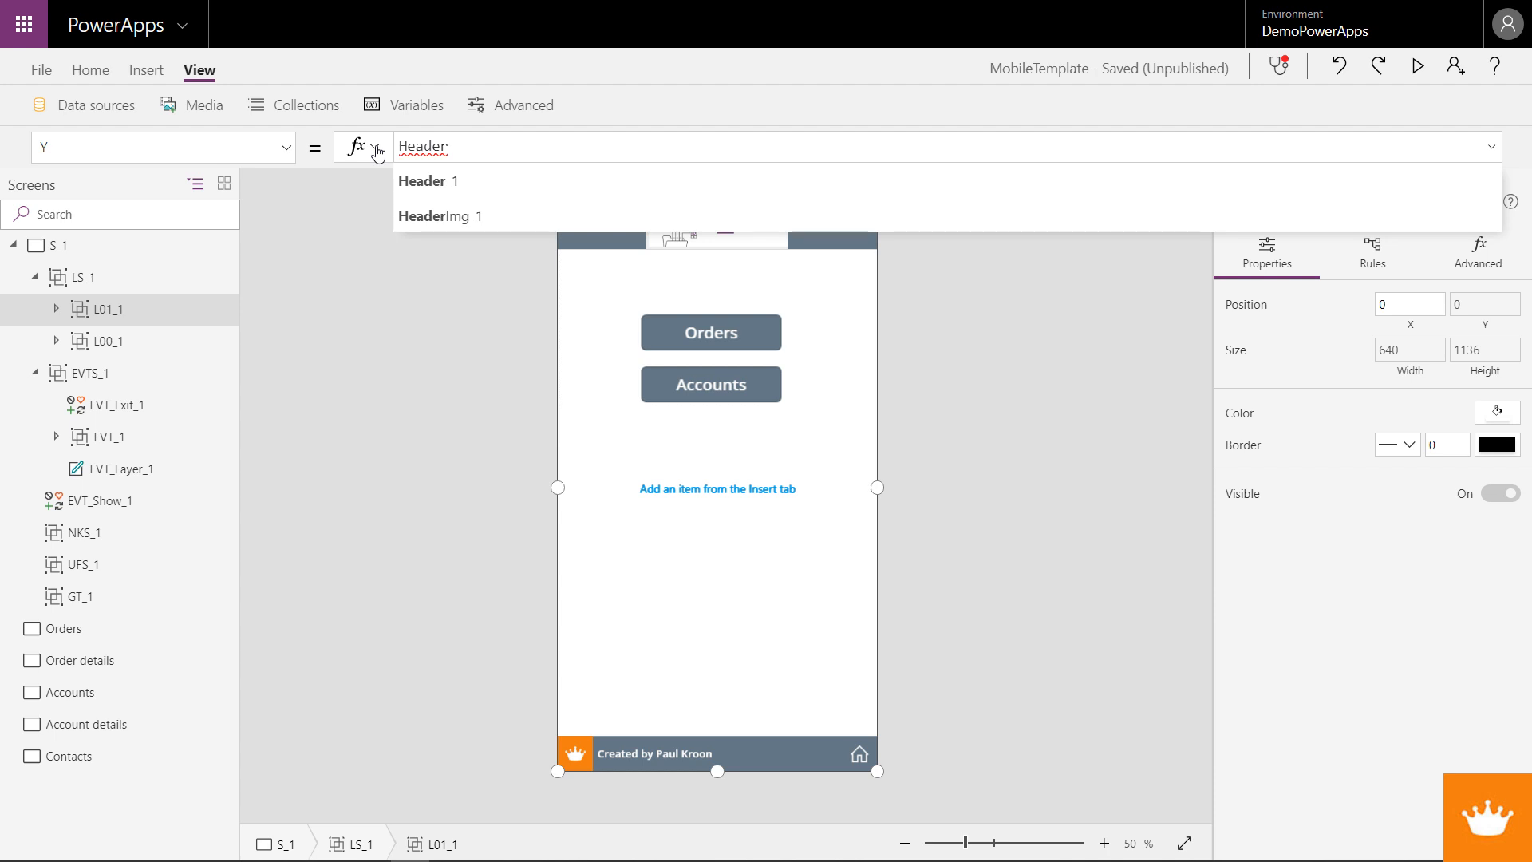
key(Return)
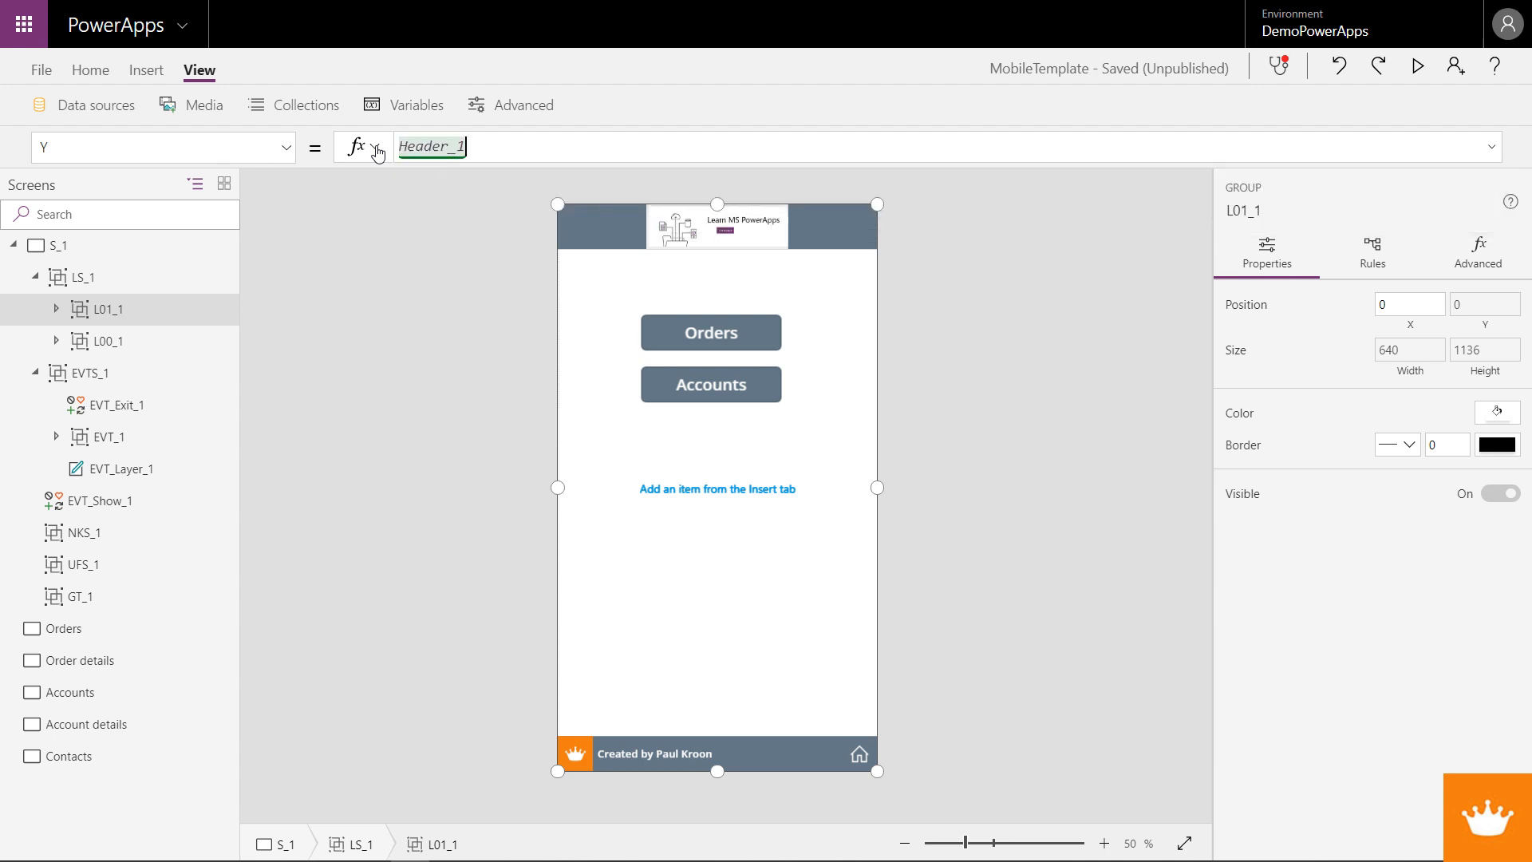
text(.Height)
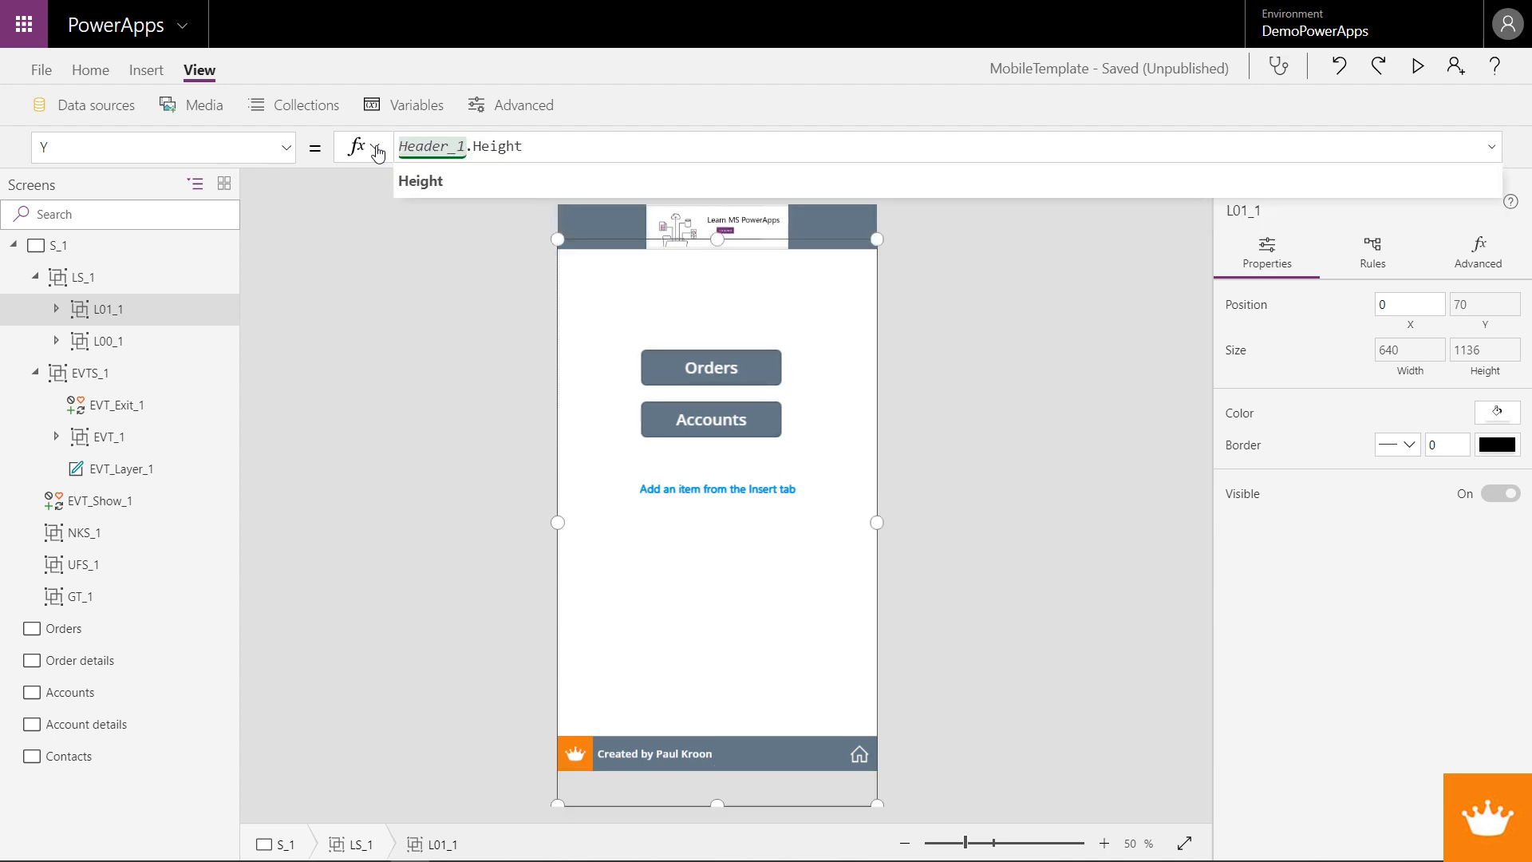
- Set the Height formula of the L01_1 group to Parent.Height - Header_1.Height - Footer_1.Height
click(212, 148)
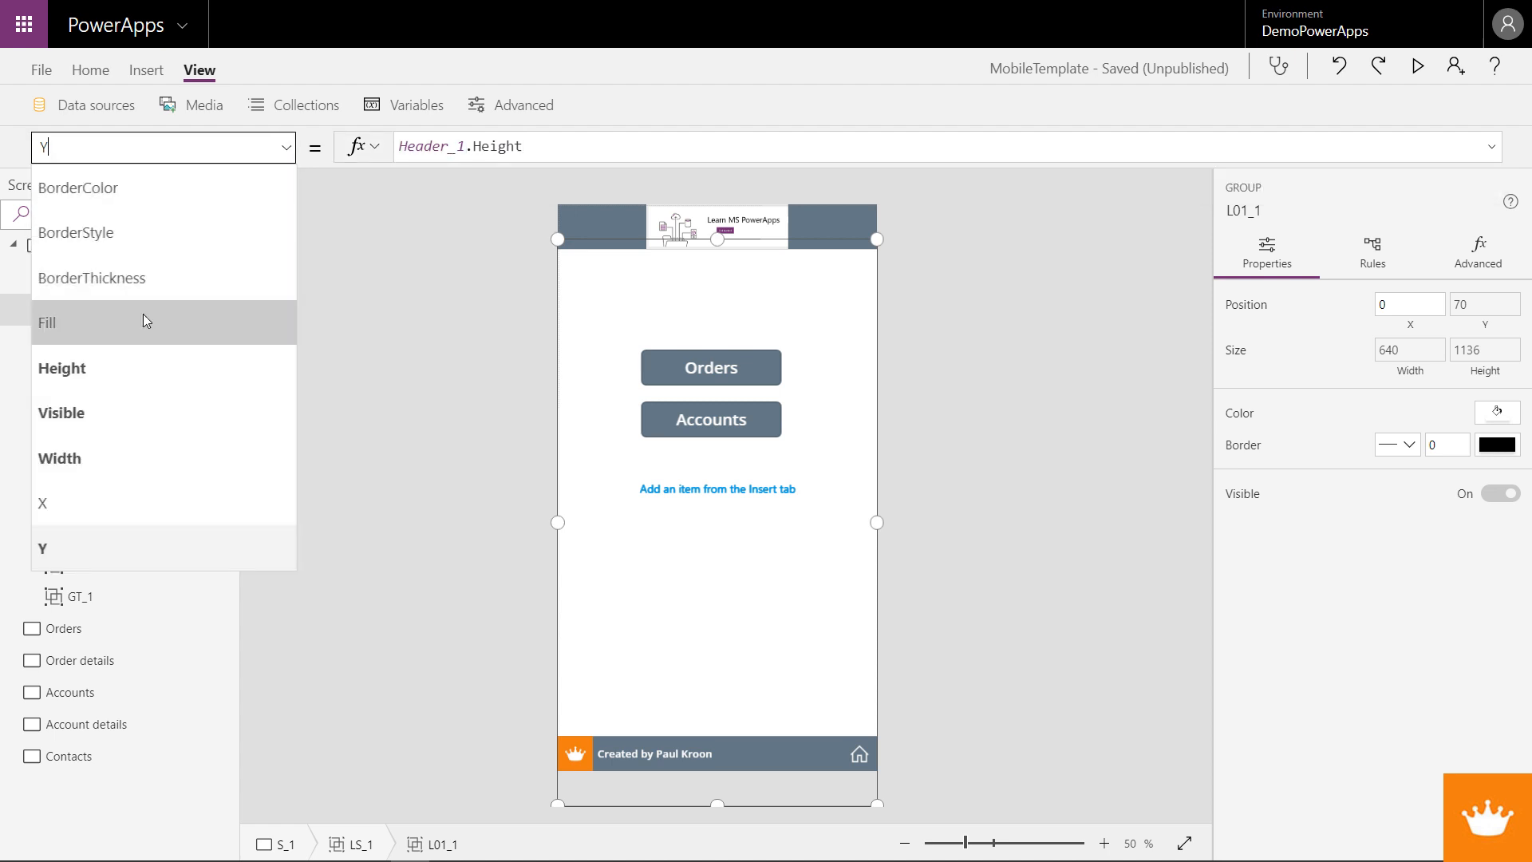
drag(562, 146, 366, 157)
key(ctrl+c)
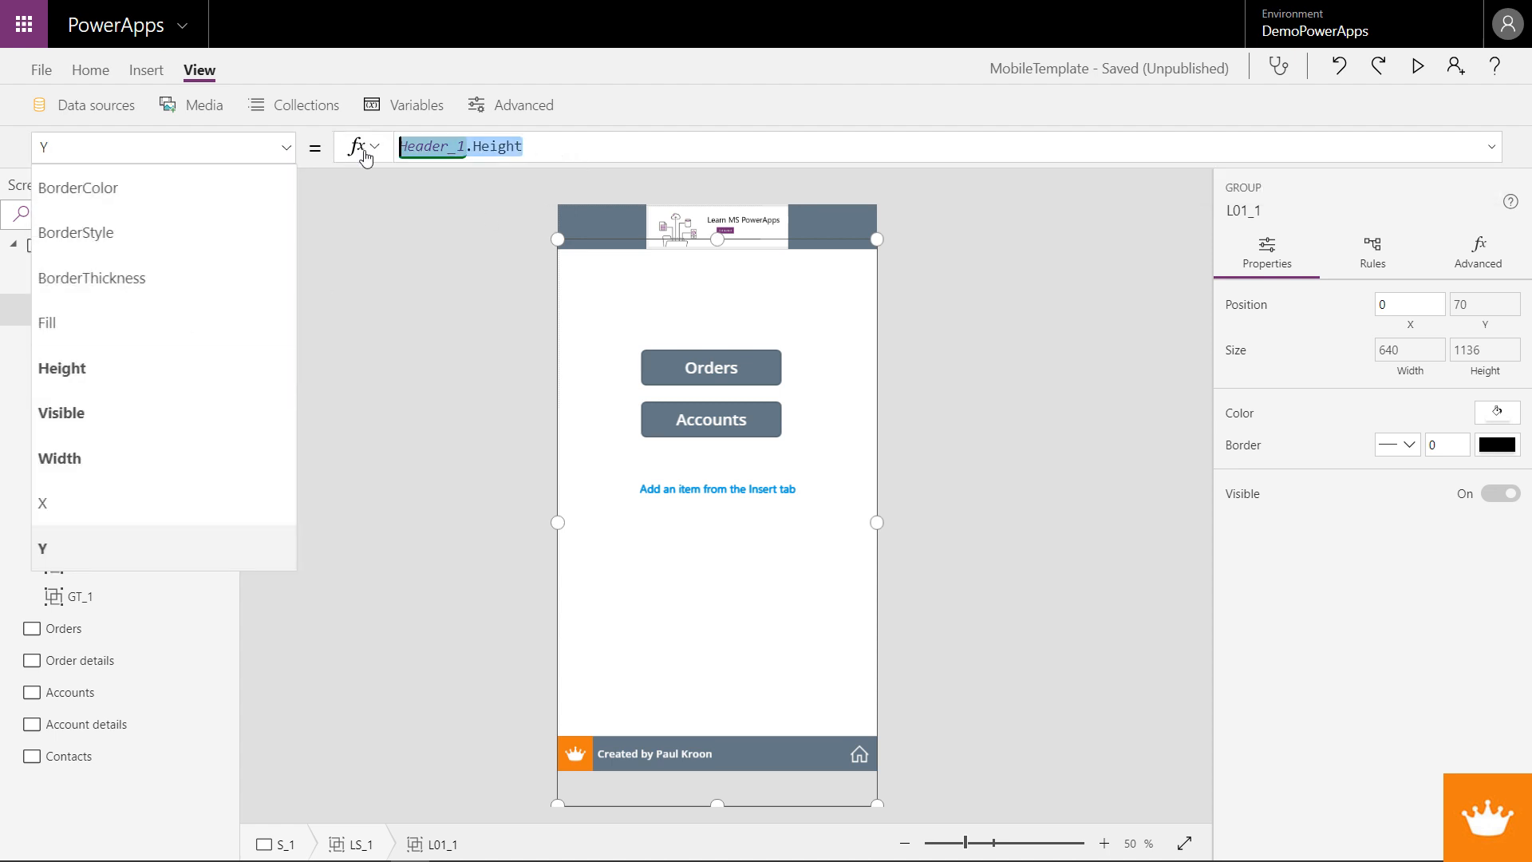
click(96, 367)
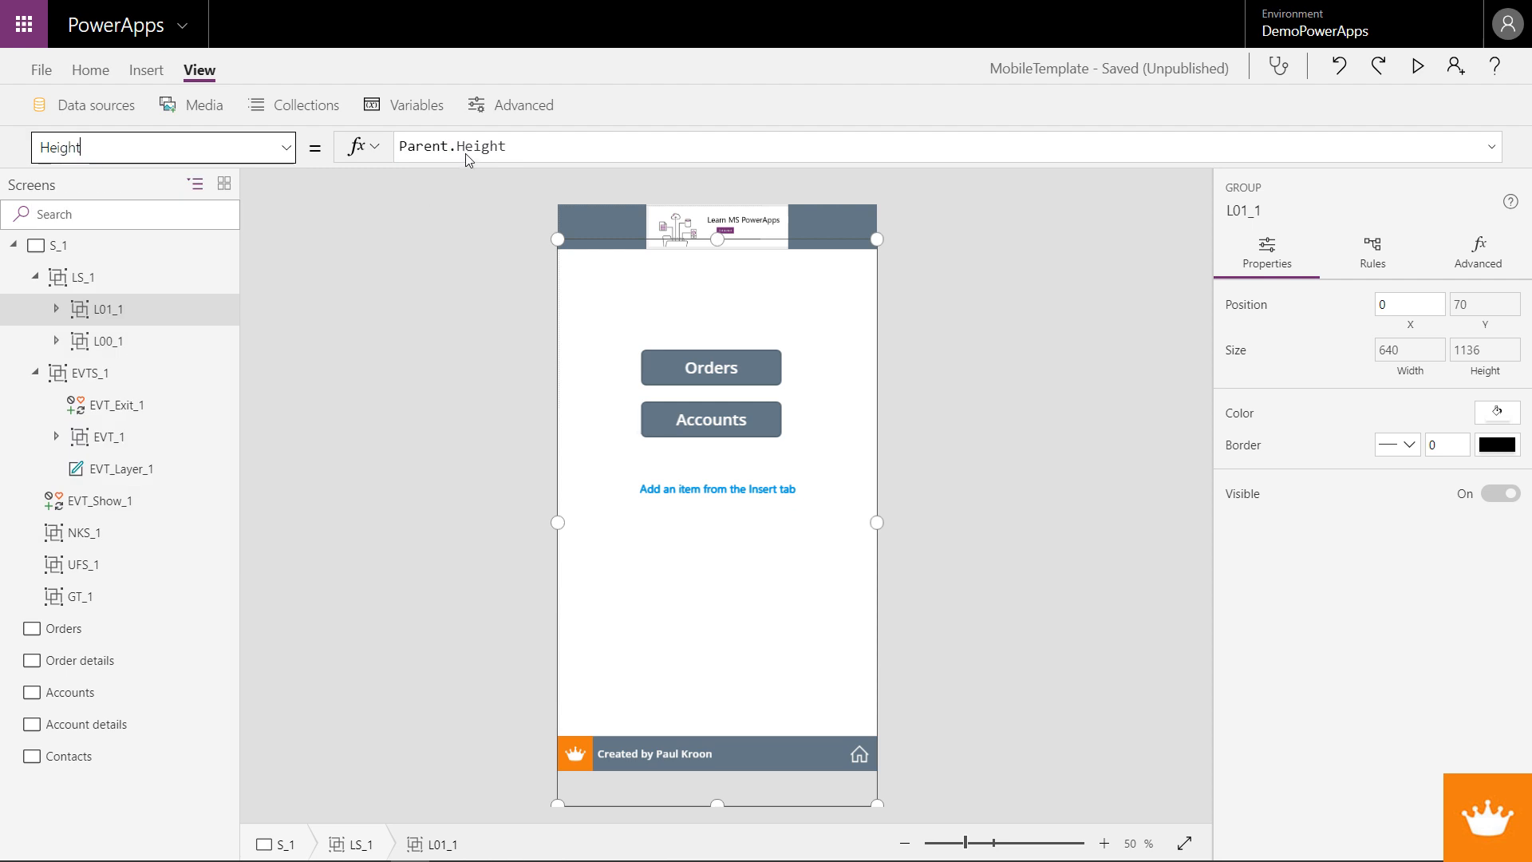
click(526, 144)
text(-)
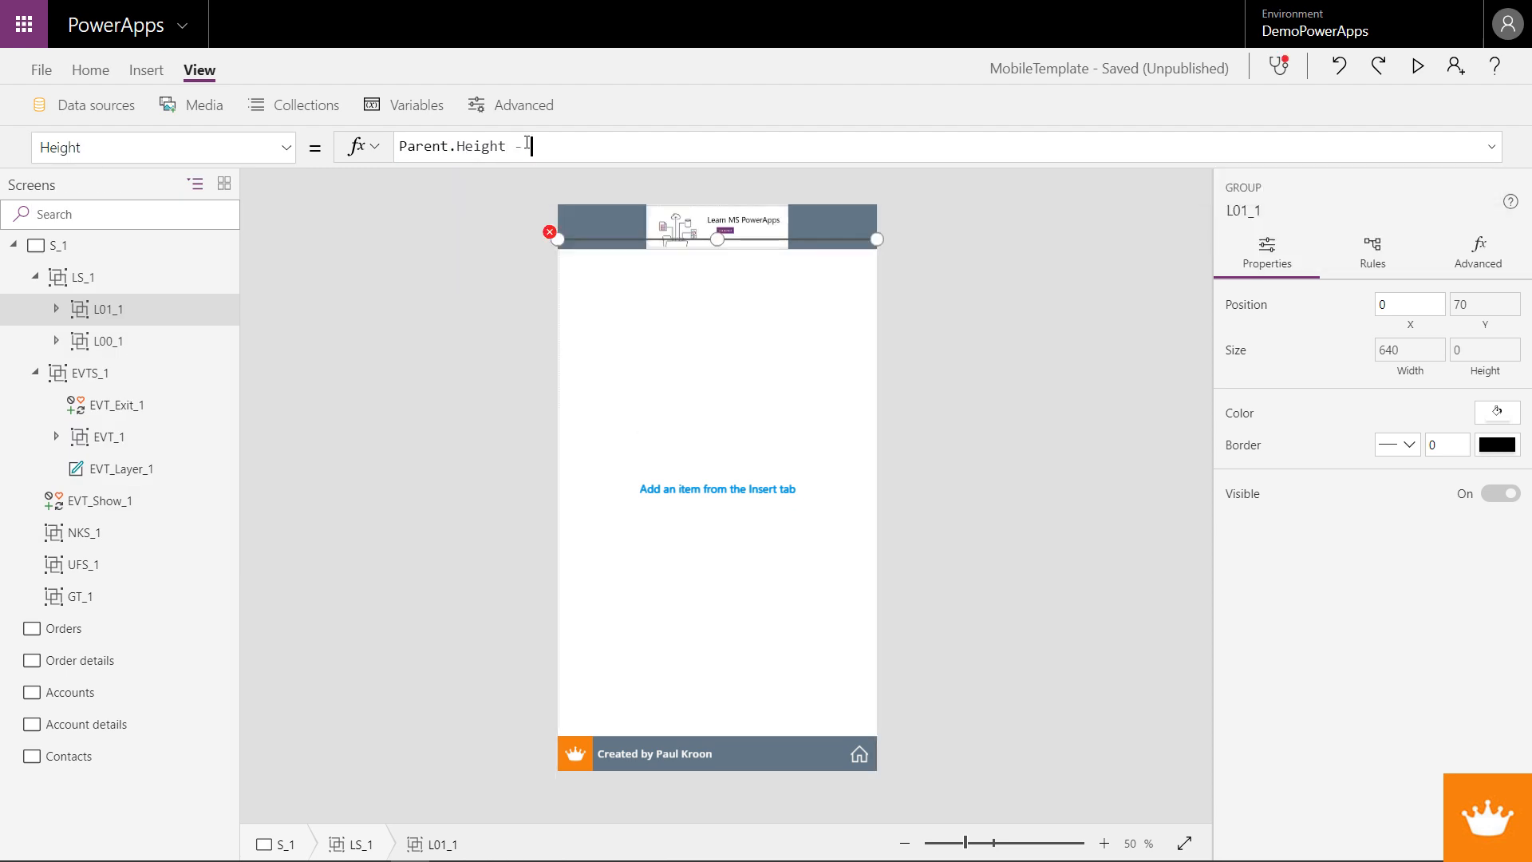
key(ctrl+v)
text(- )
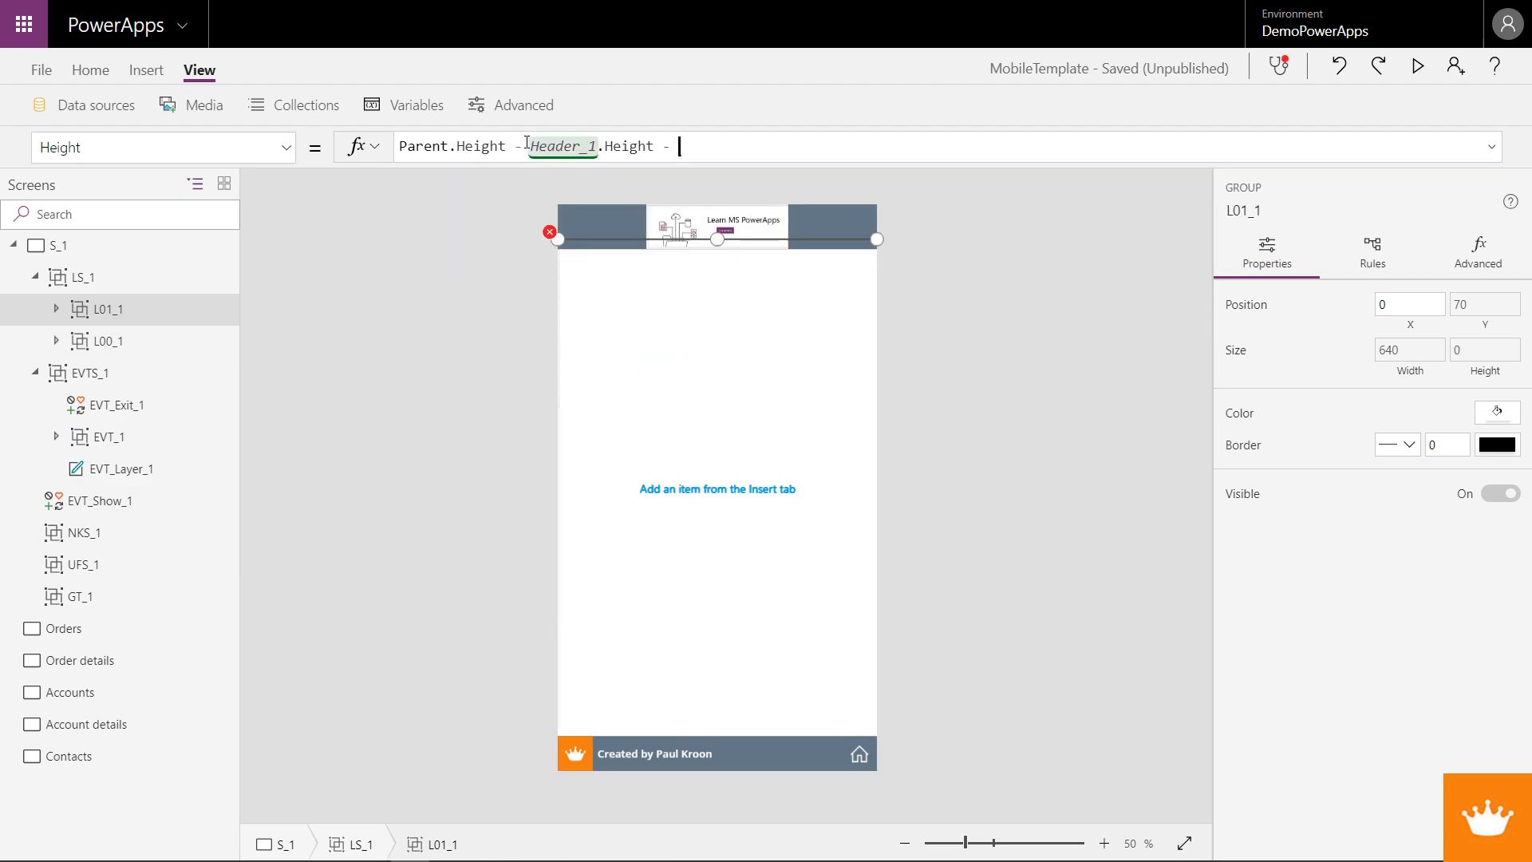
text(Footer)
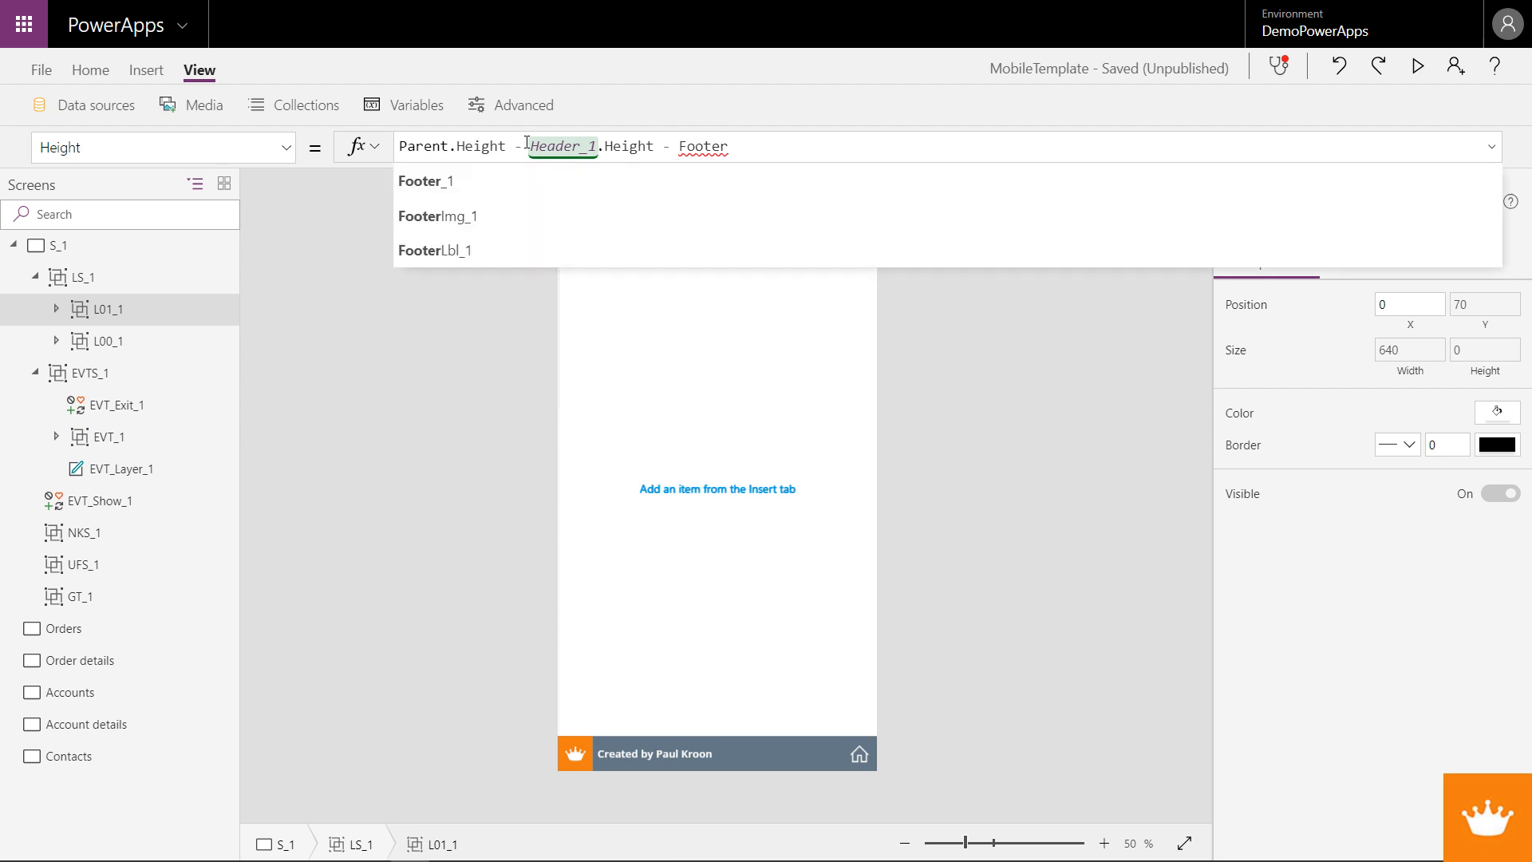
key(Tab)
text(.Height)
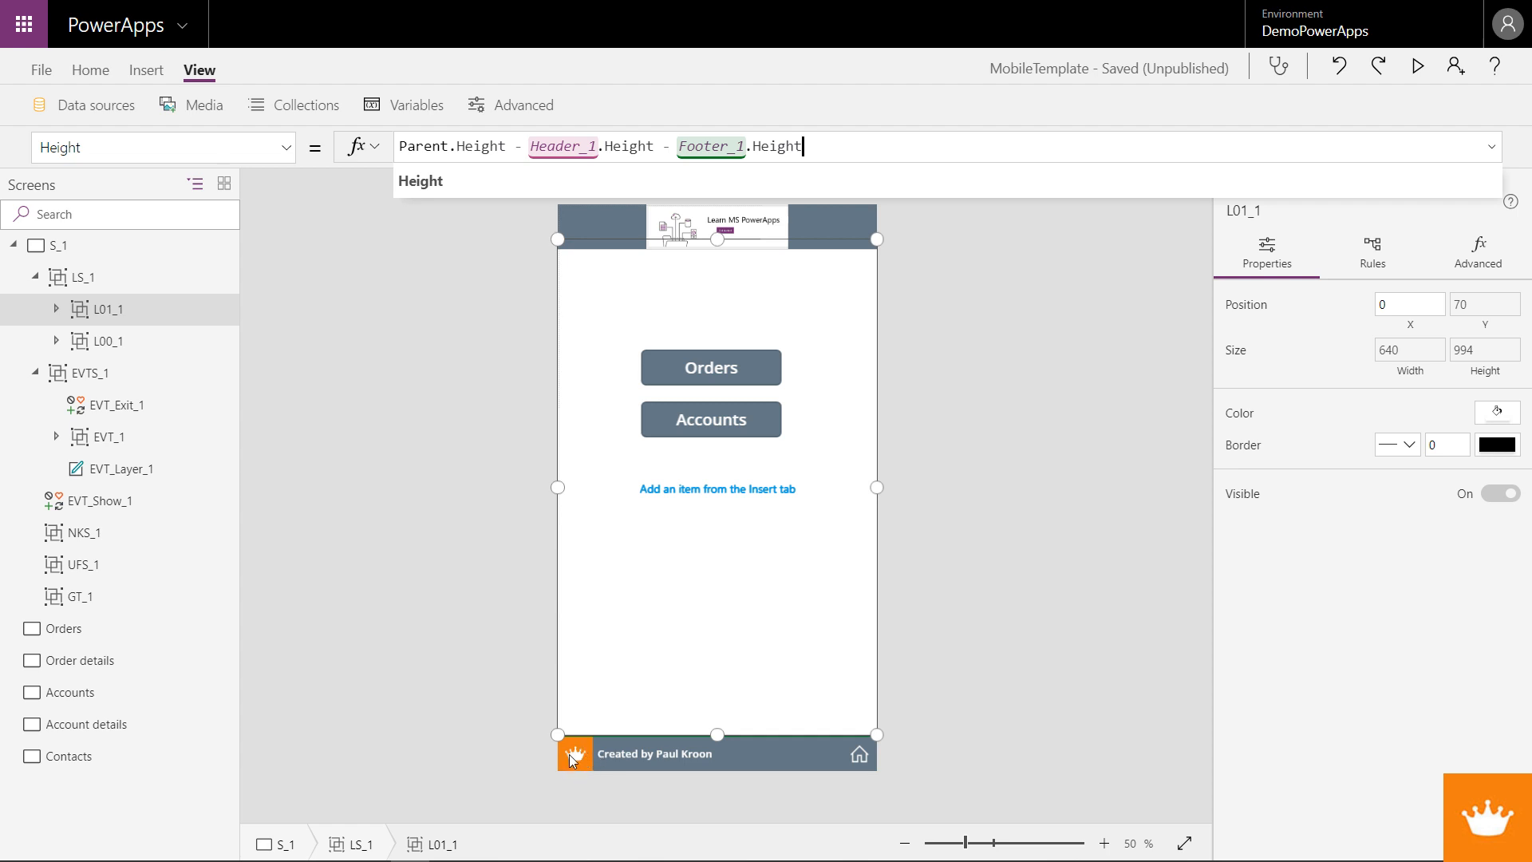
key(ctrl+s)
- Duplicate the L01_1 group inside LS_1 and delete both buttons from the copy
click(131, 314)
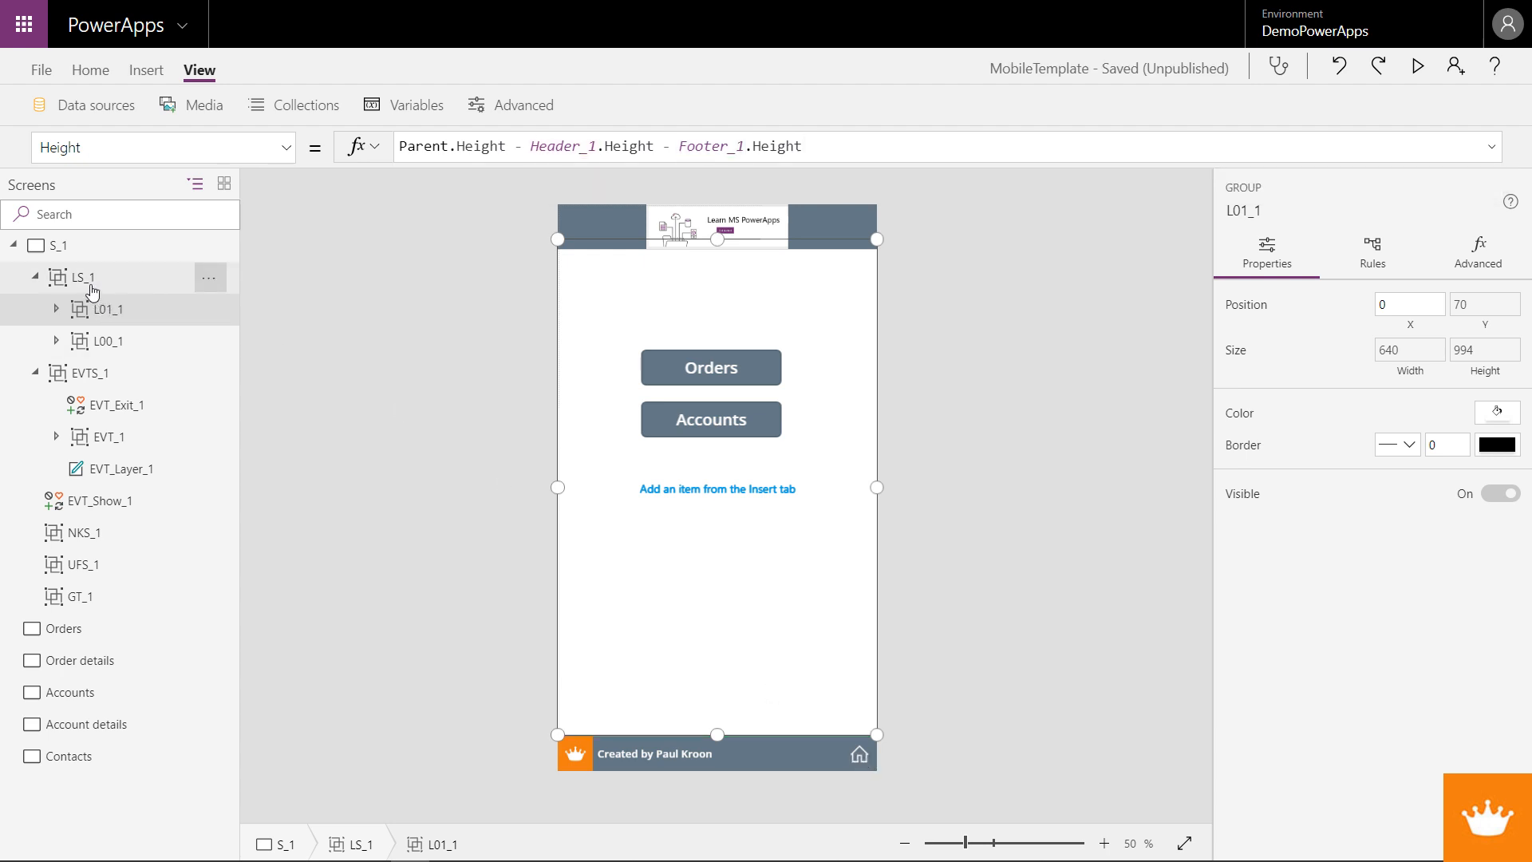
key(ctrl+v)
click(97, 343)
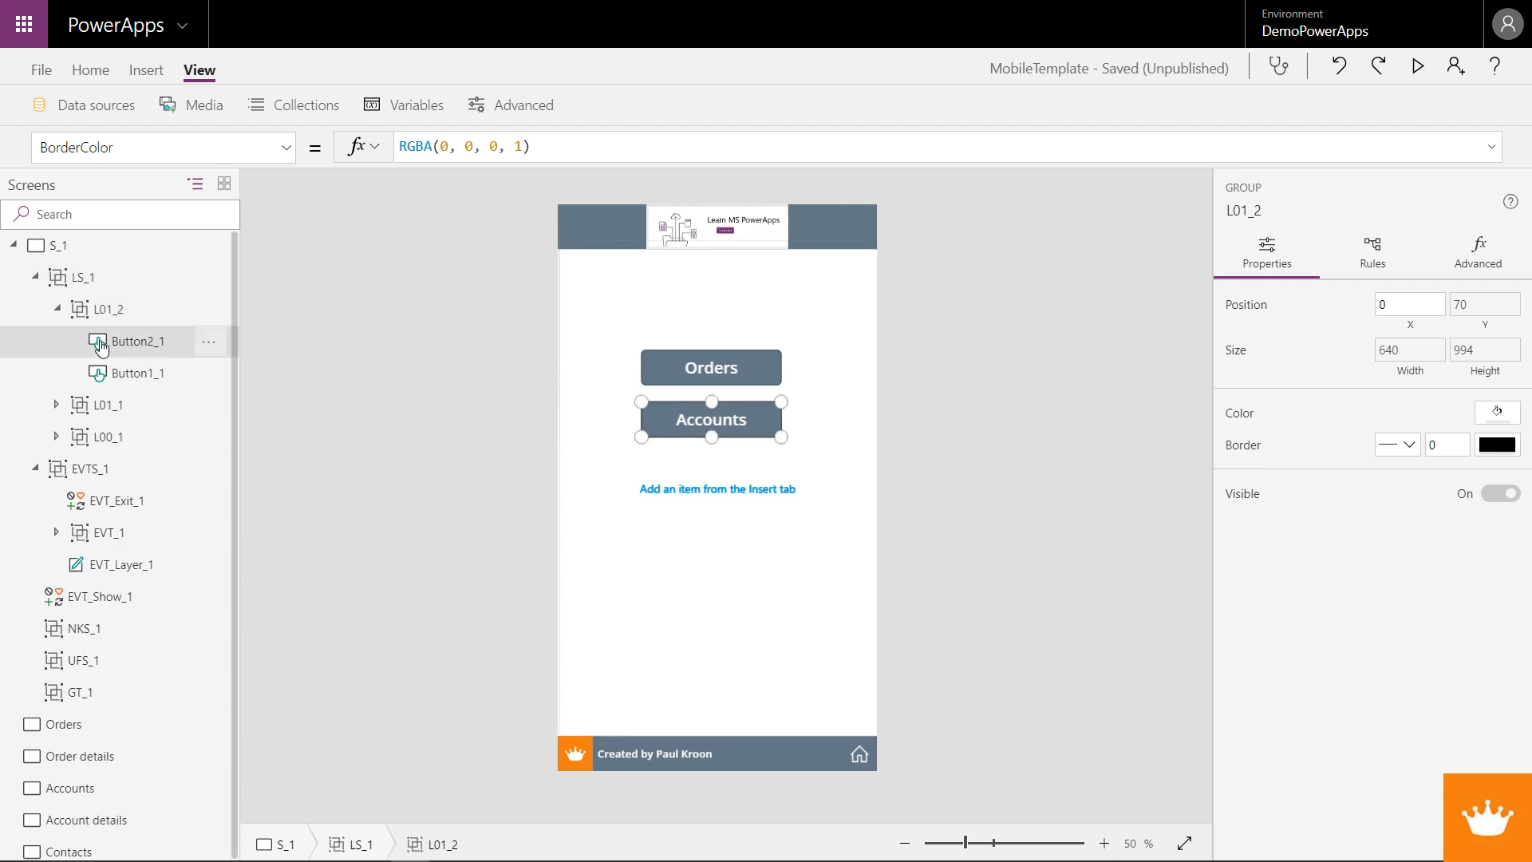
key(Delete)
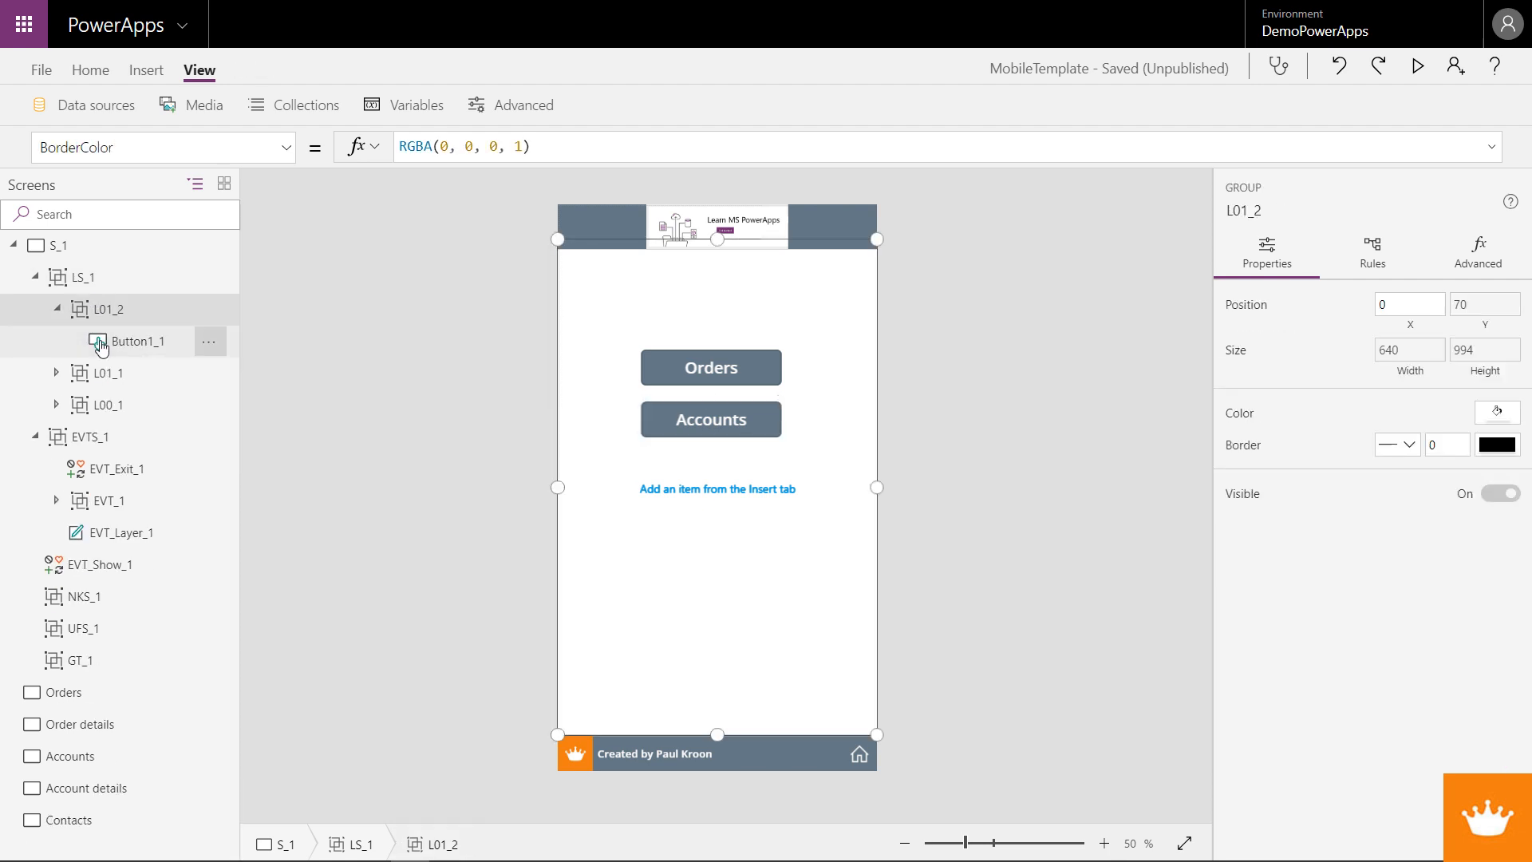
click(101, 349)
key(Delete)
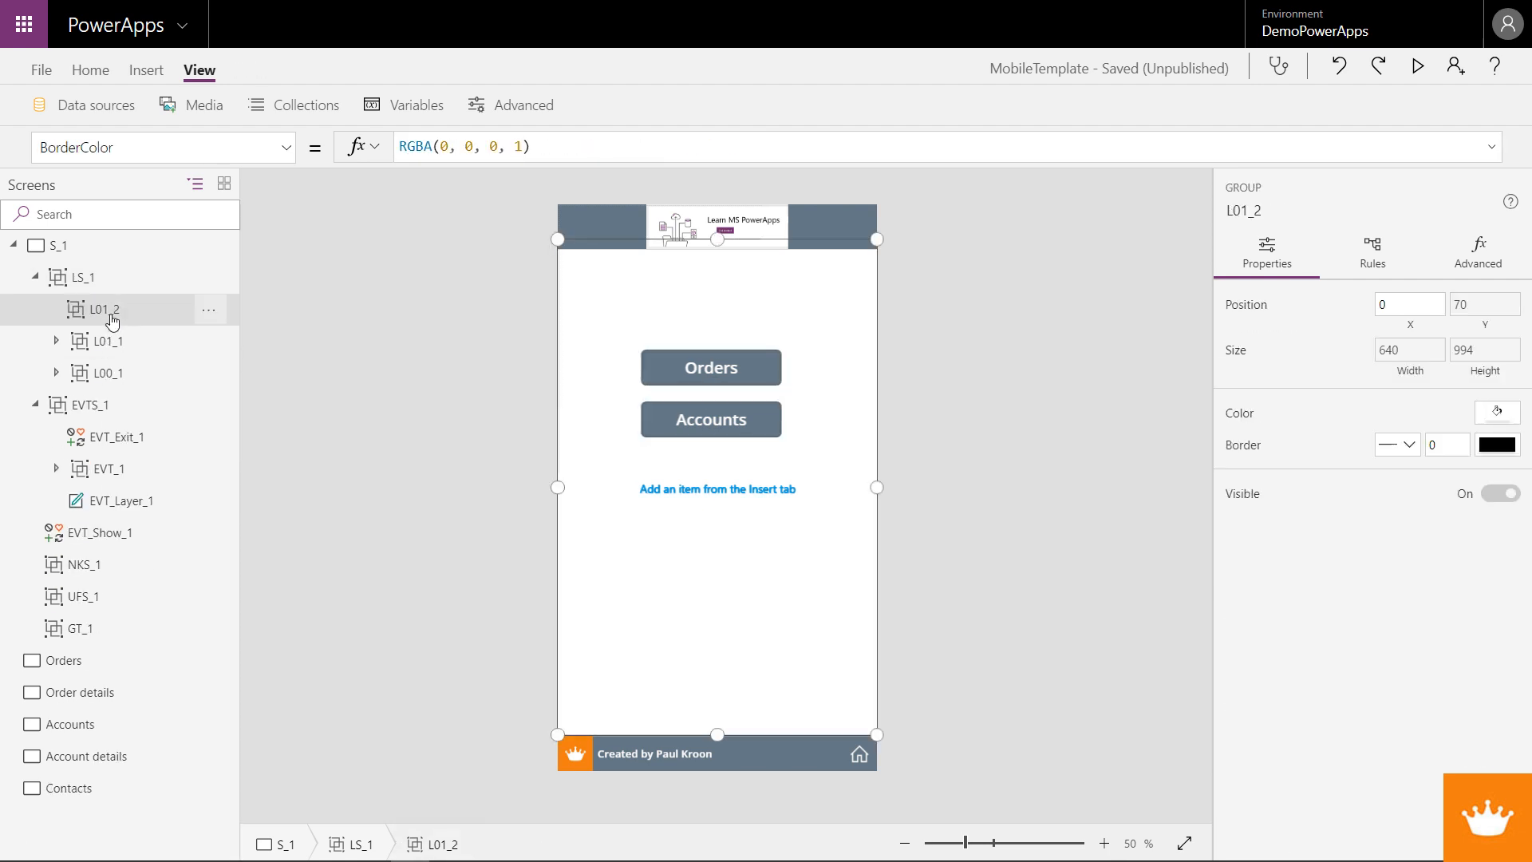
- Rename the emptied group copy as L0 and send it to the back of LS_1
right_click(108, 310)
click(171, 435)
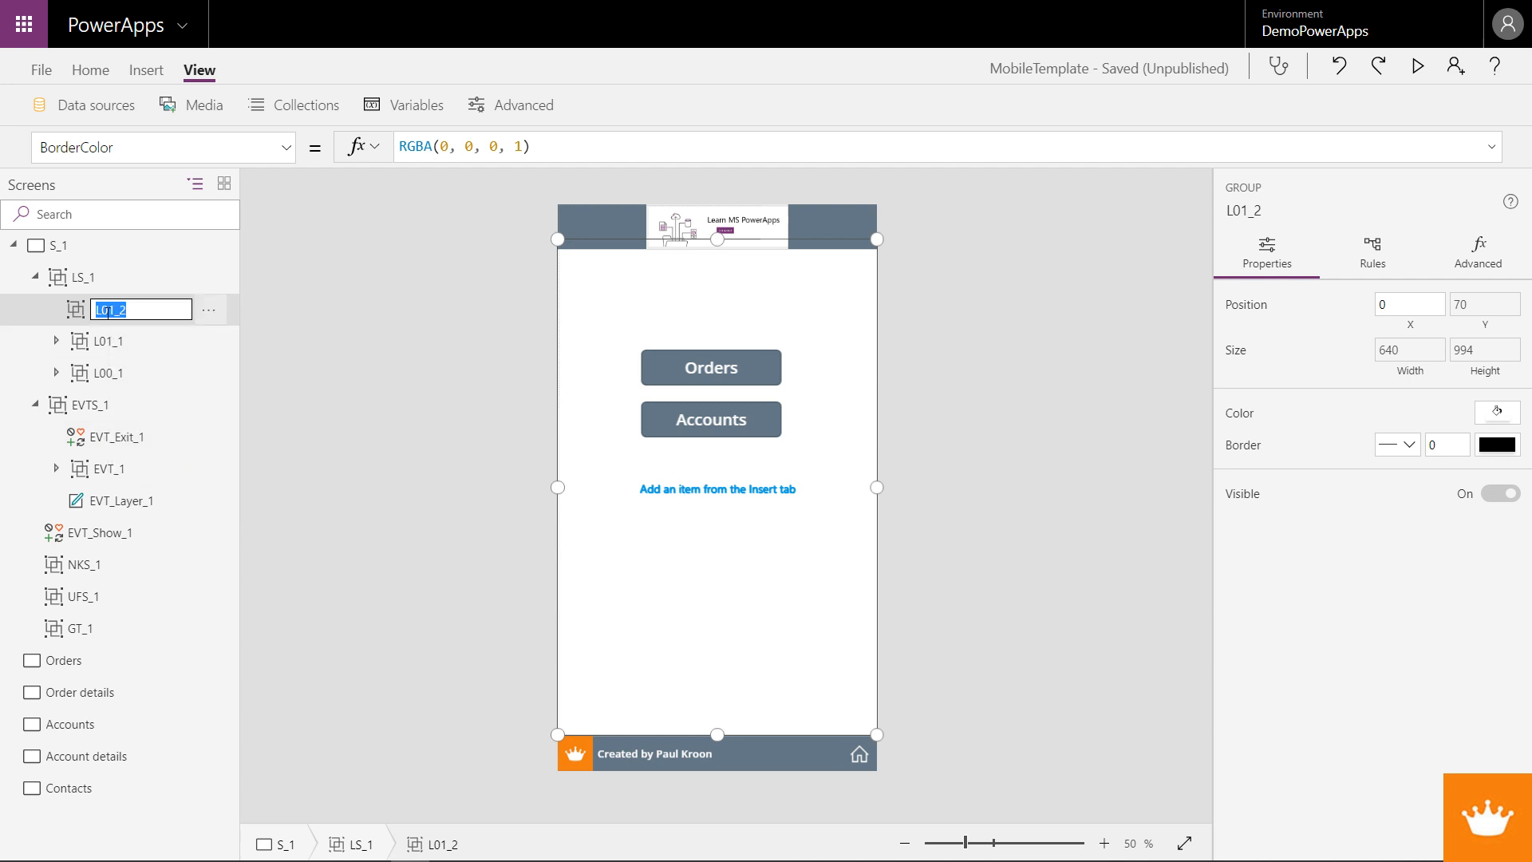
drag(107, 310, 130, 311)
key(BackSpace)
right_click(77, 311)
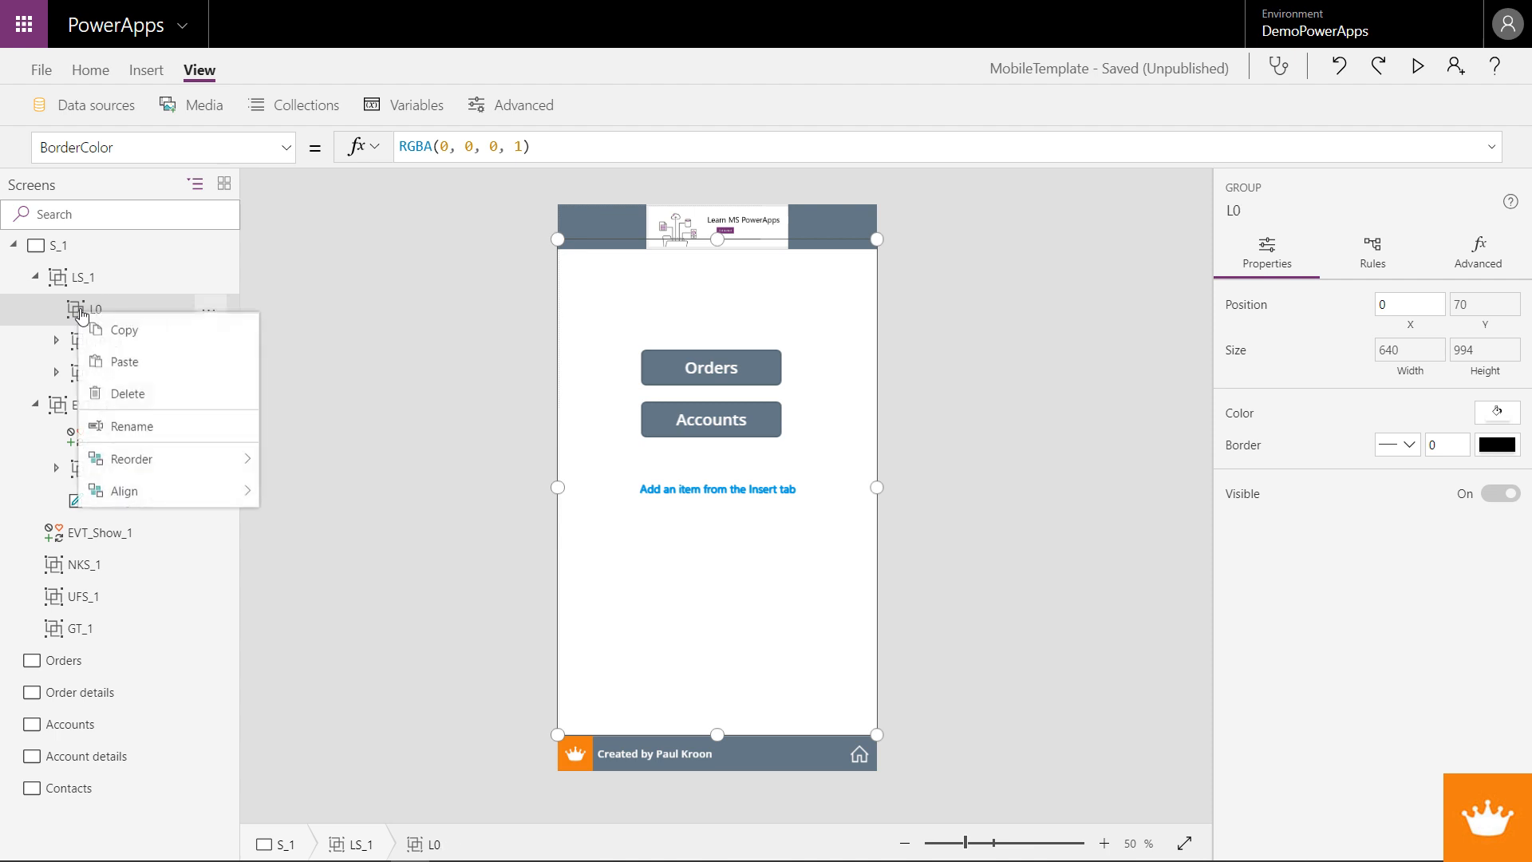
mouse_move(117, 461)
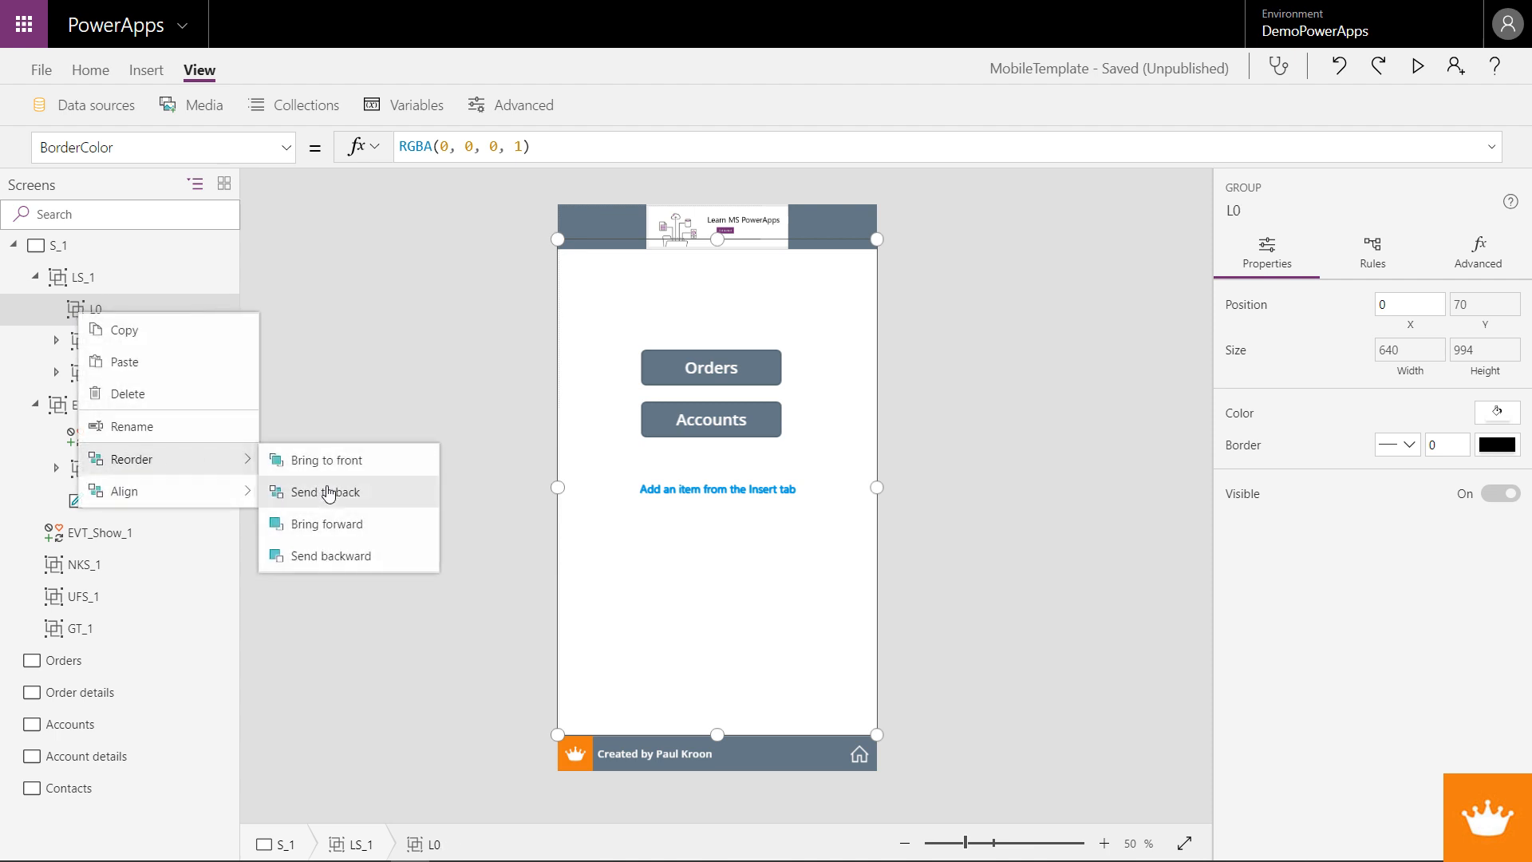
click(301, 489)
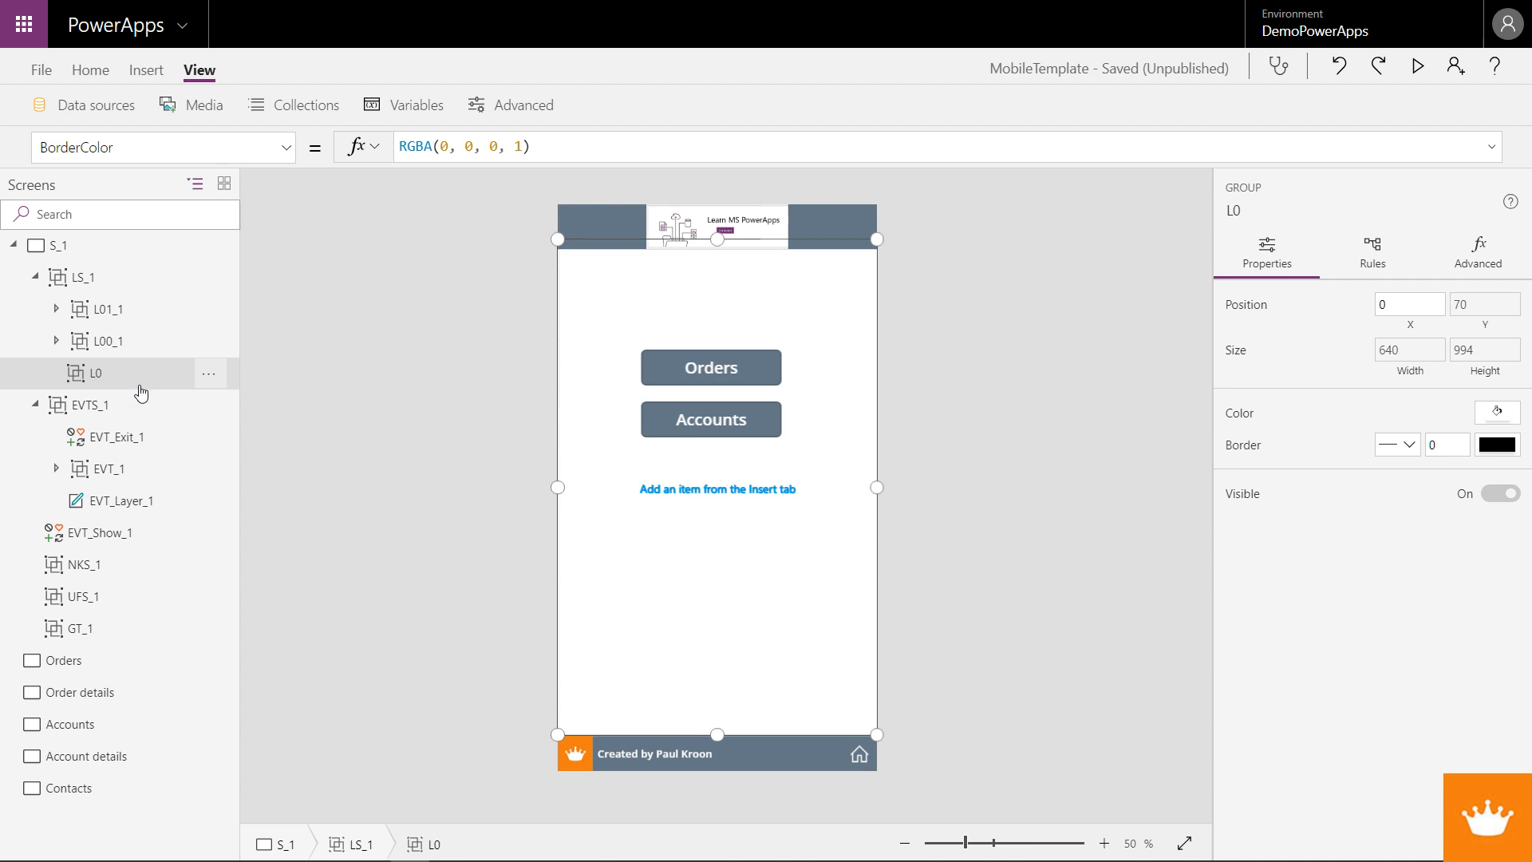
- Check the contents of the L00_1 group, collapse it again and open the Visible formula of the L0 group
click(57, 341)
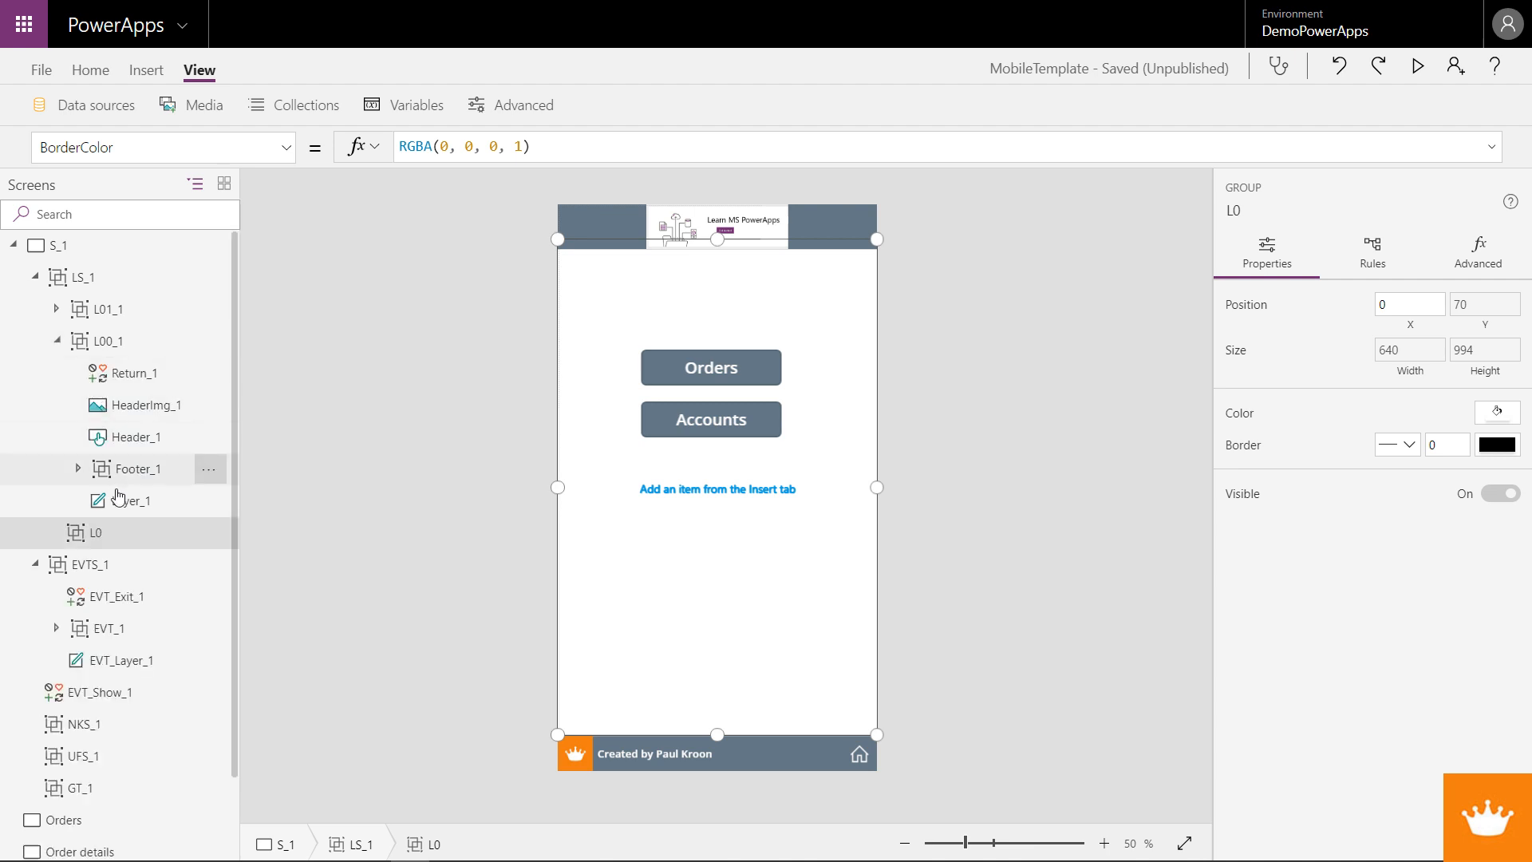
click(57, 343)
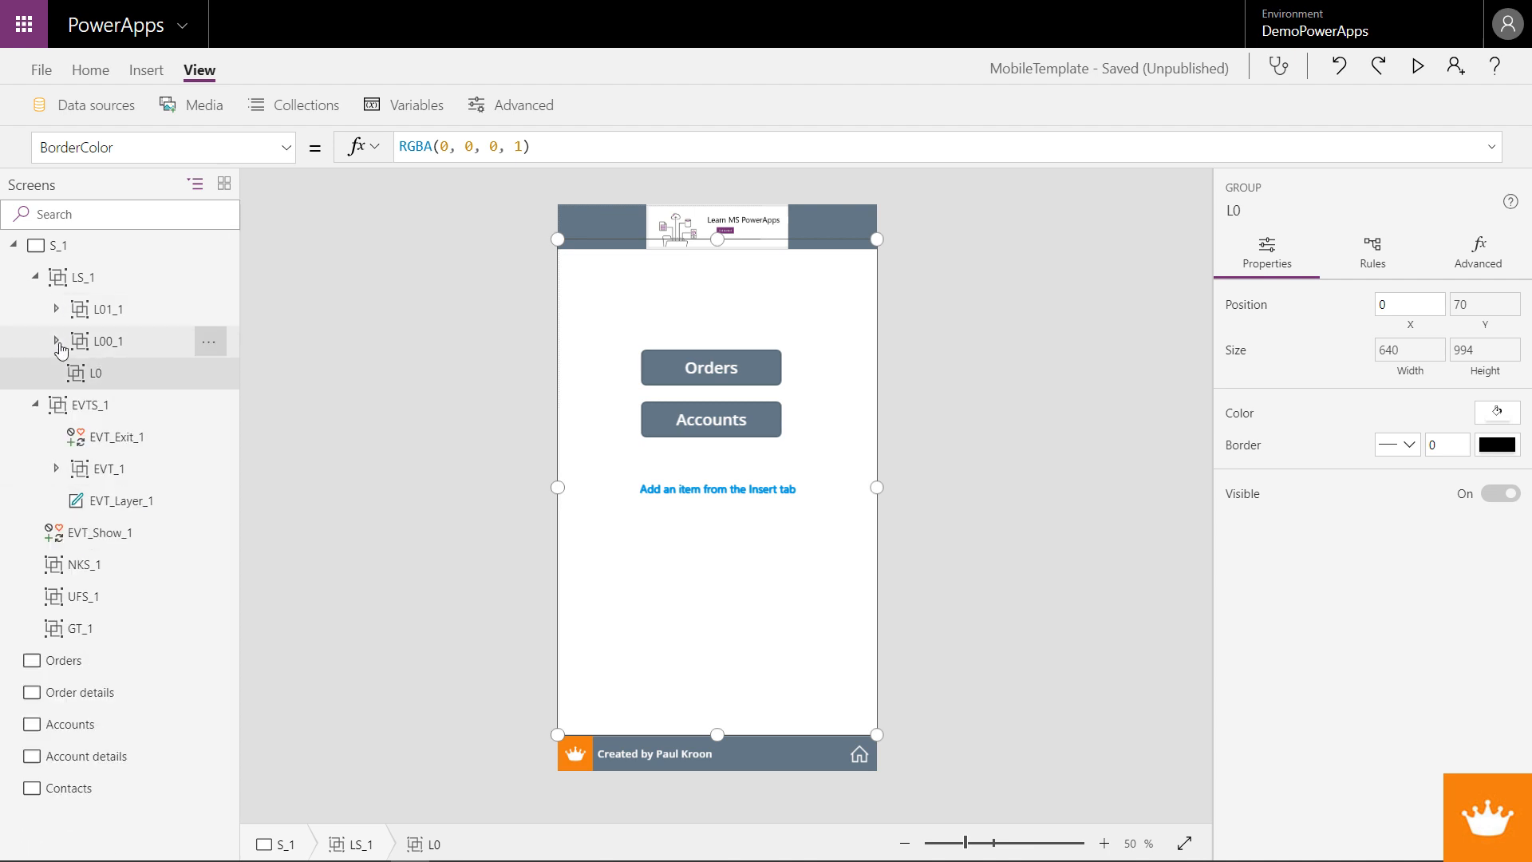
click(284, 149)
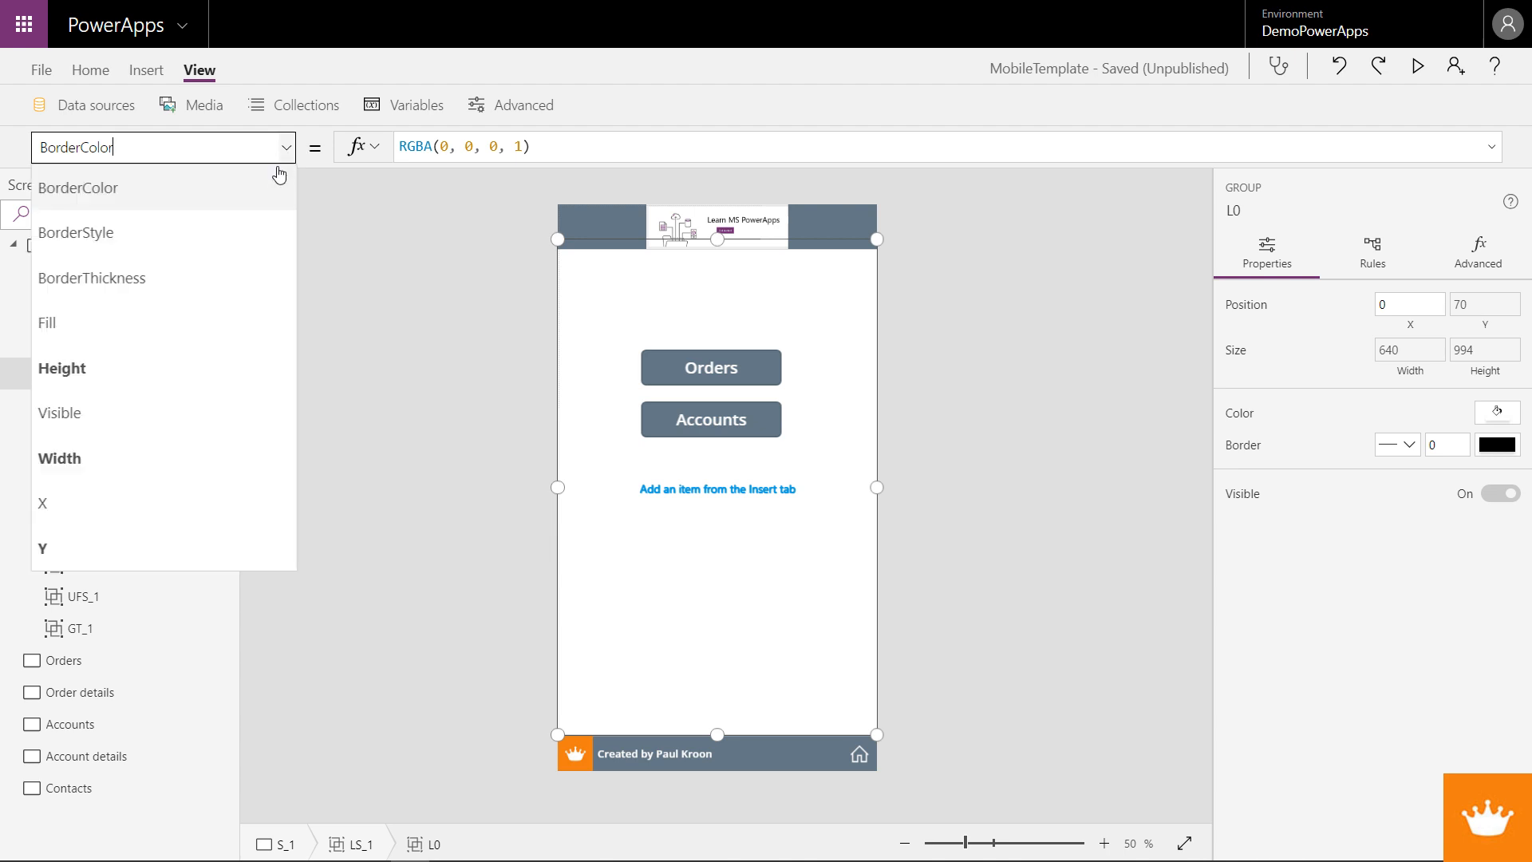
click(160, 411)
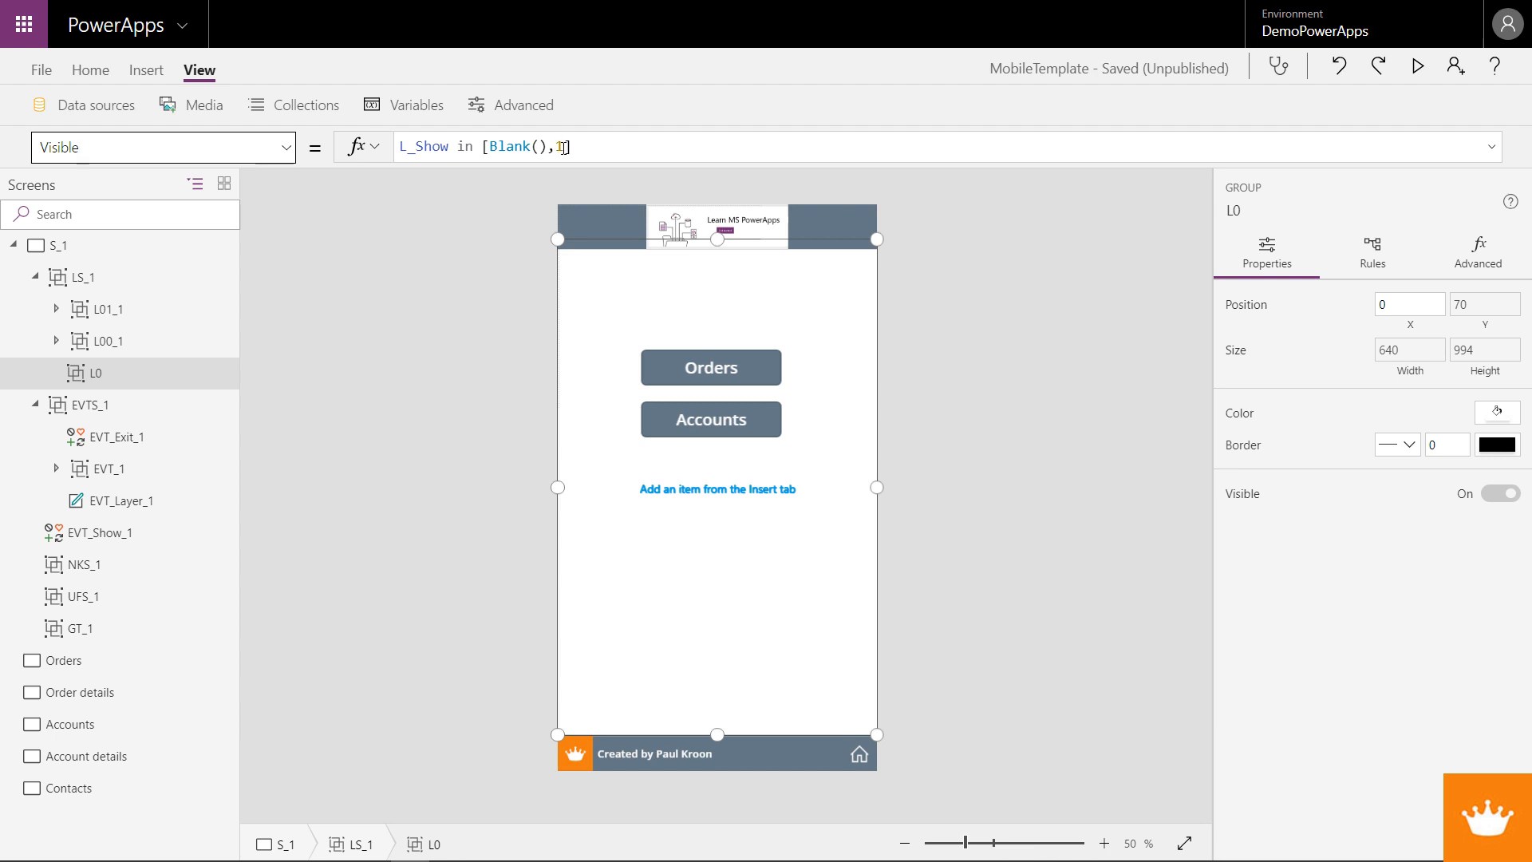
- Change the Visible formula of group L0 to L_Show in [-1]
drag(564, 146, 492, 146)
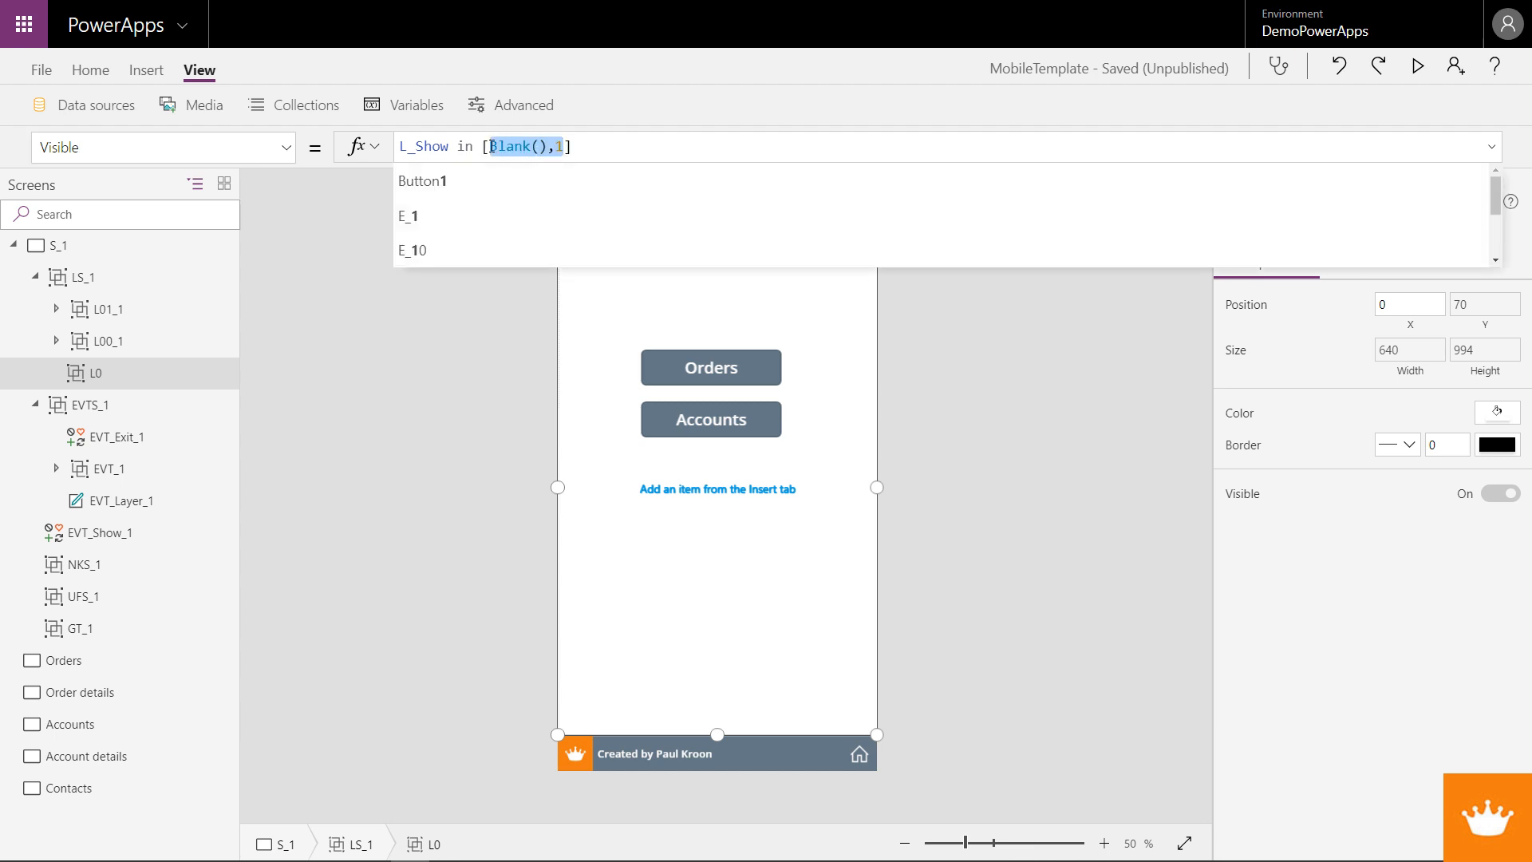
key(BackSpace)
key(BackSpace)
text(-1)
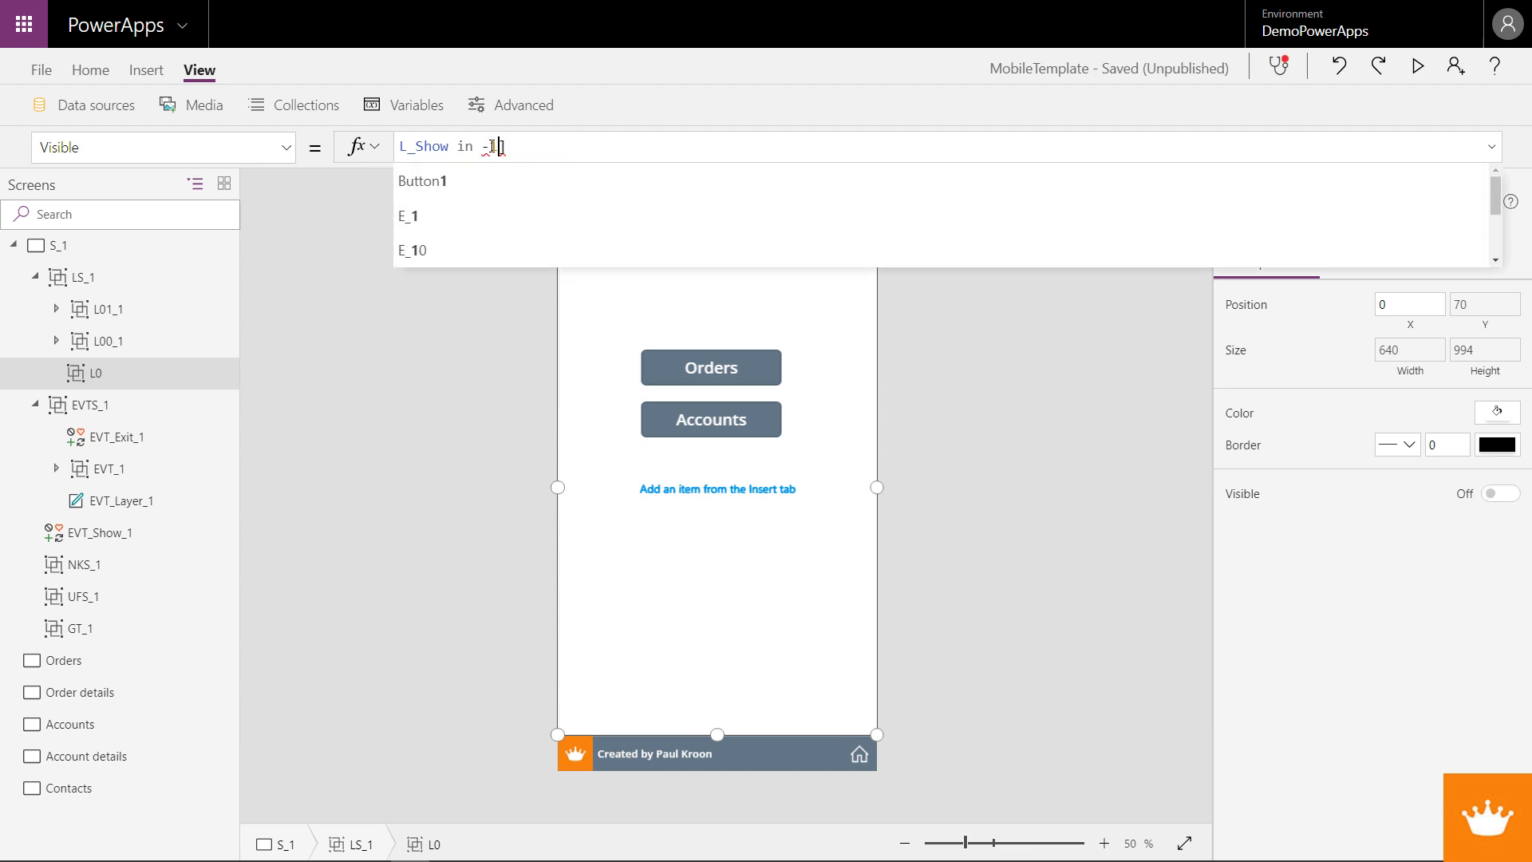
key(Left)
key(Left)
text([)
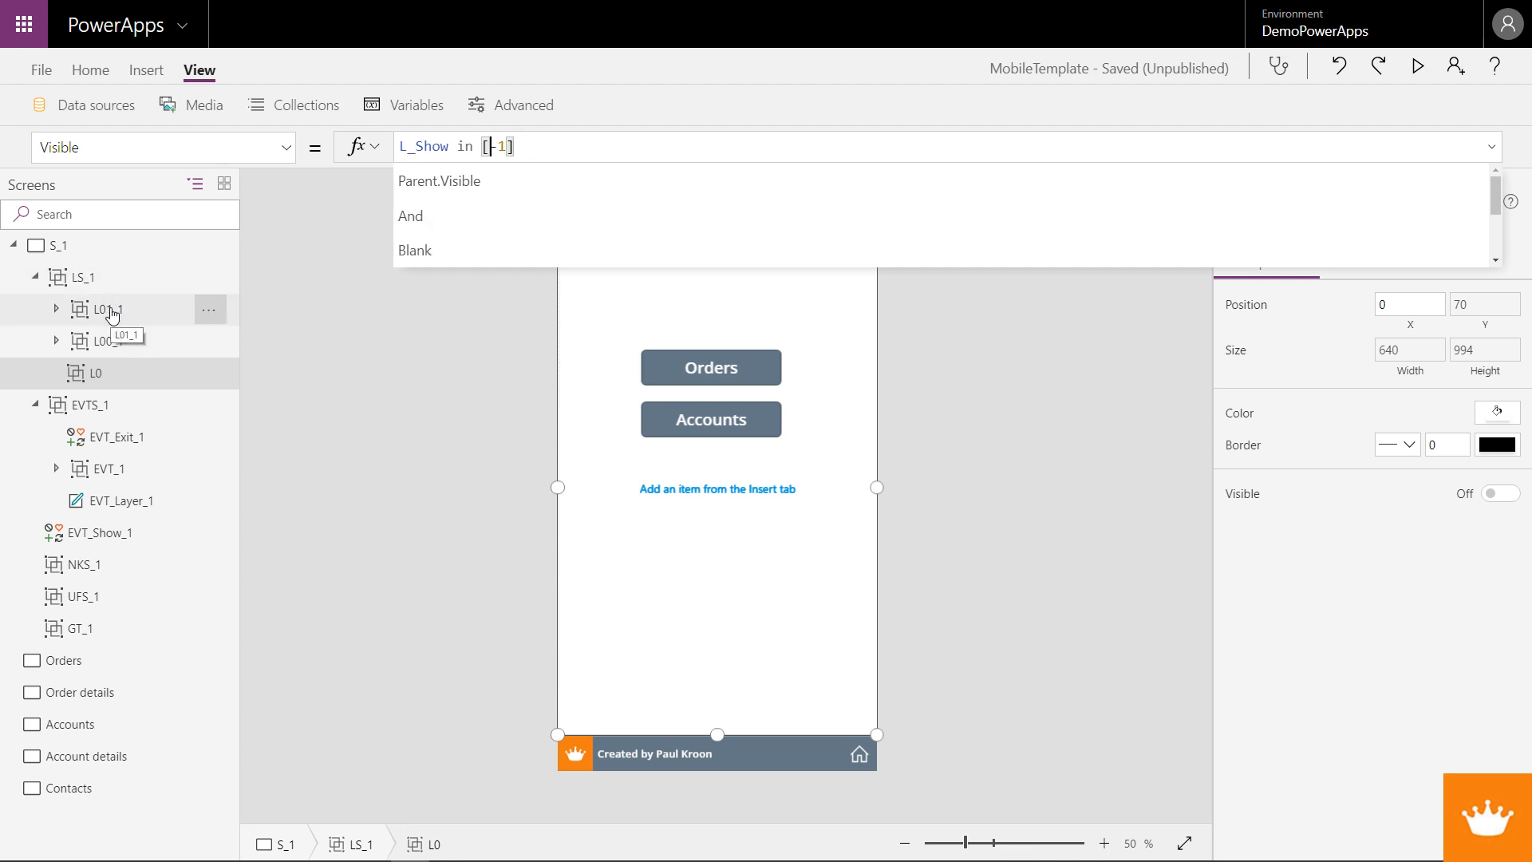
- Paste a copy of group L0 into LS_1 and rename it L011_1
click(96, 377)
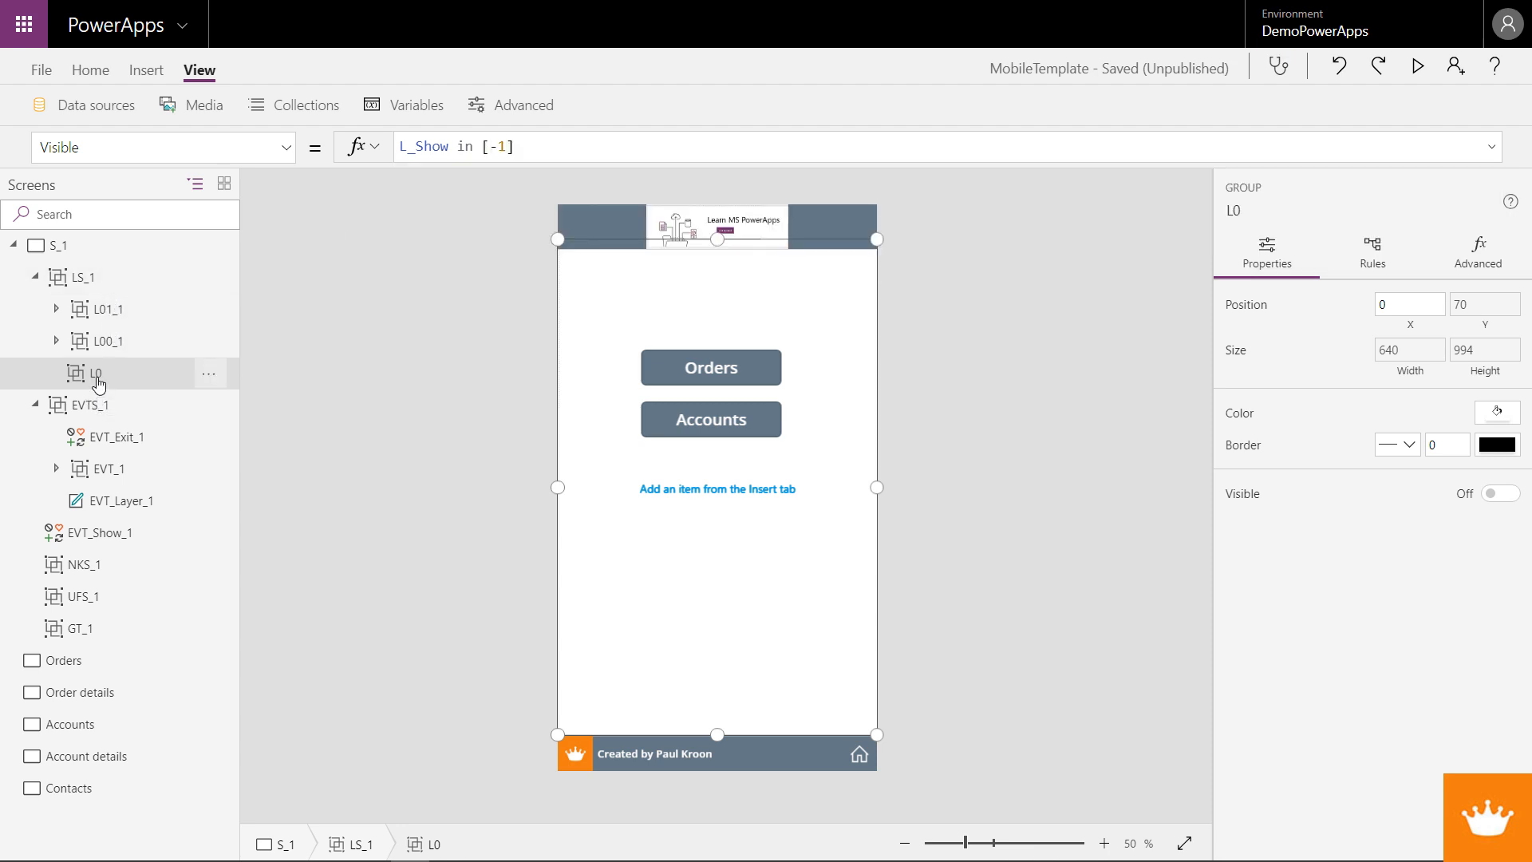
click(82, 289)
key(ctrl+v)
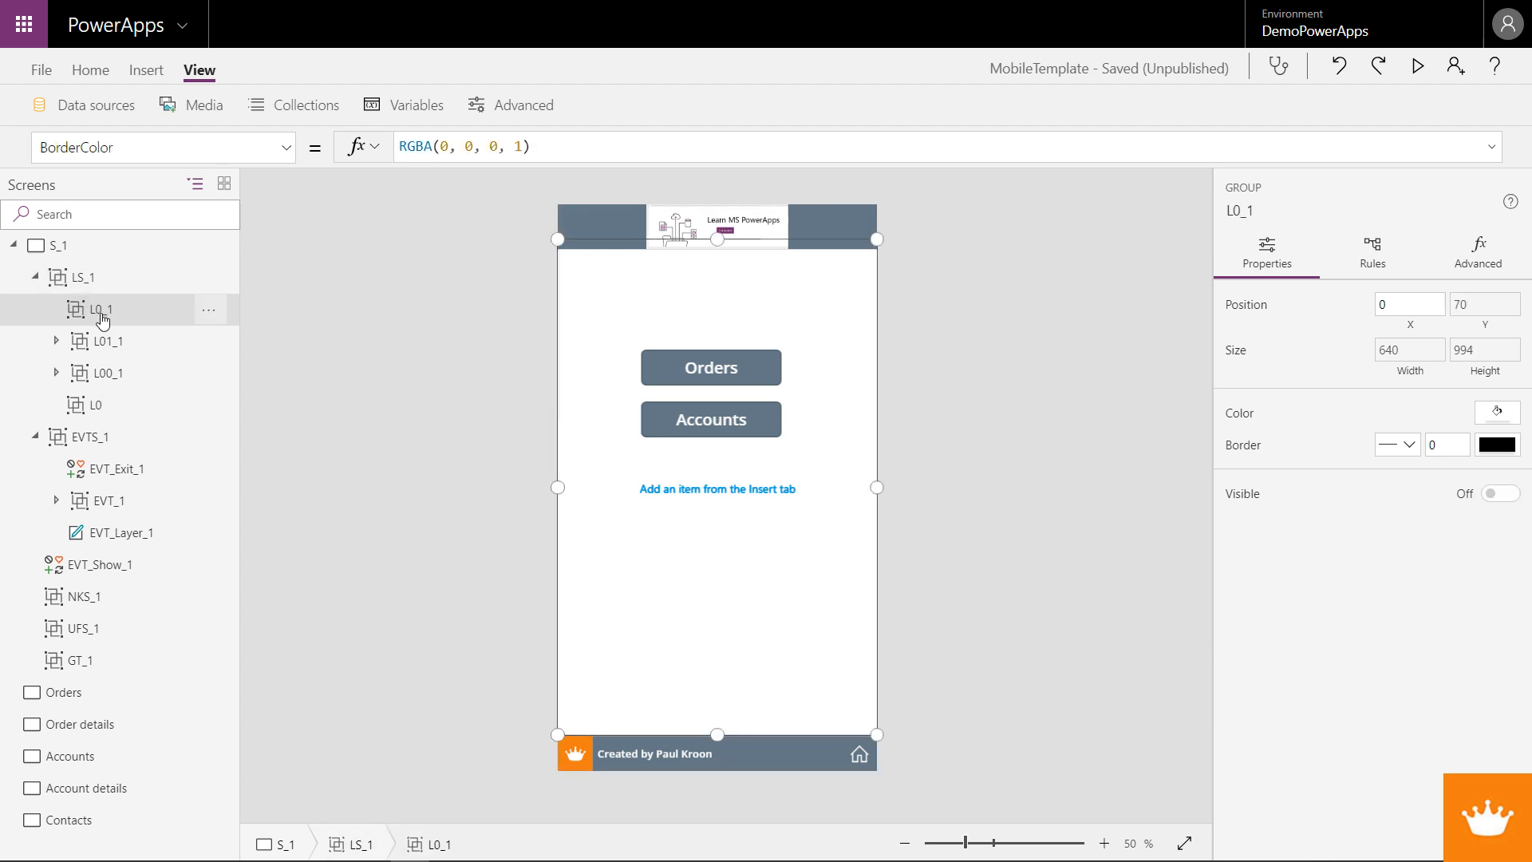
double_click(104, 318)
click(110, 310)
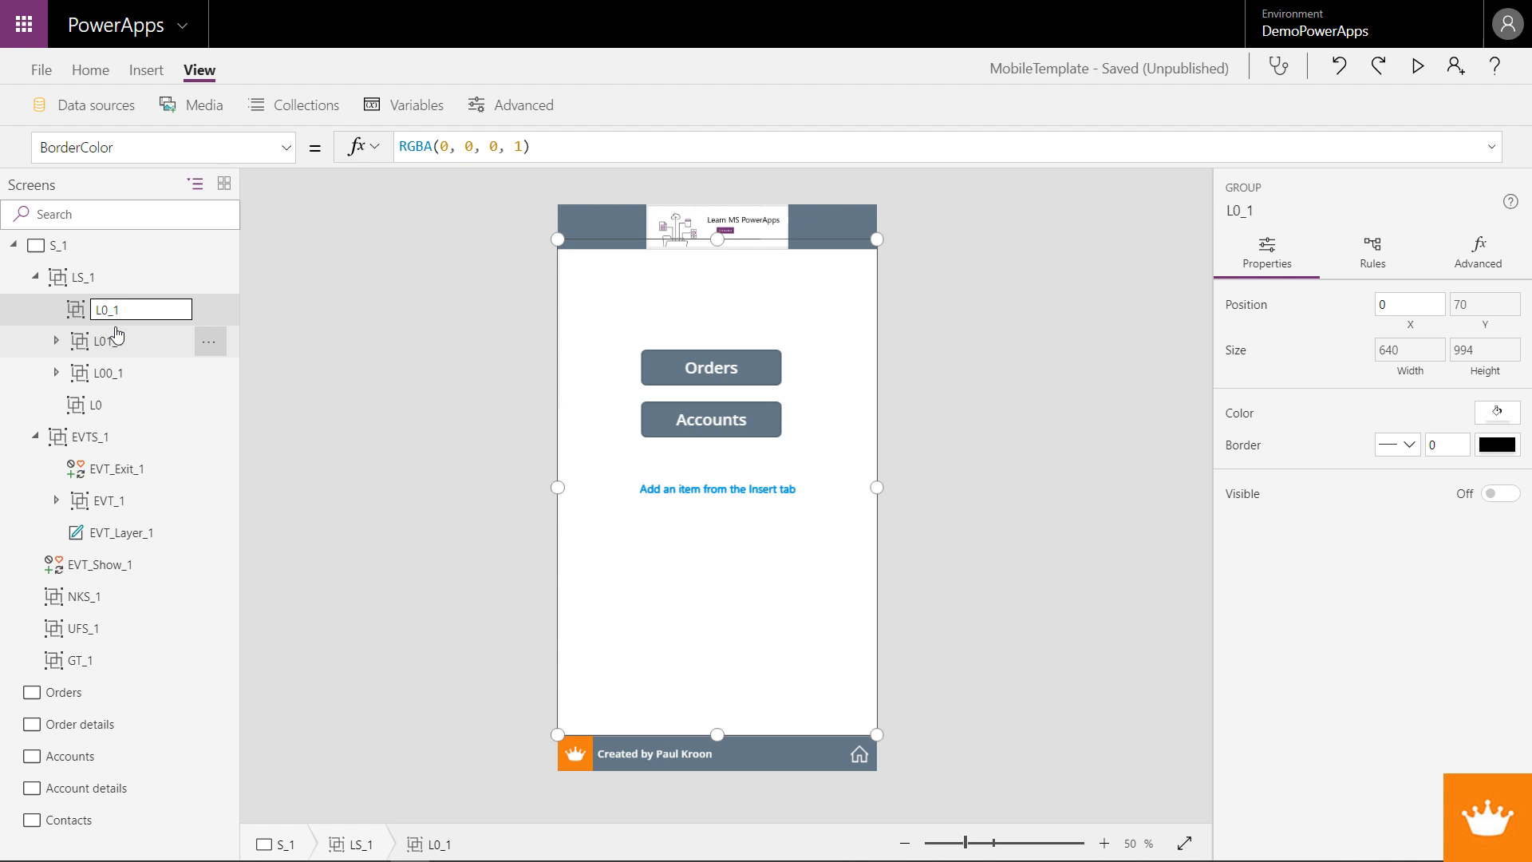
text(11)
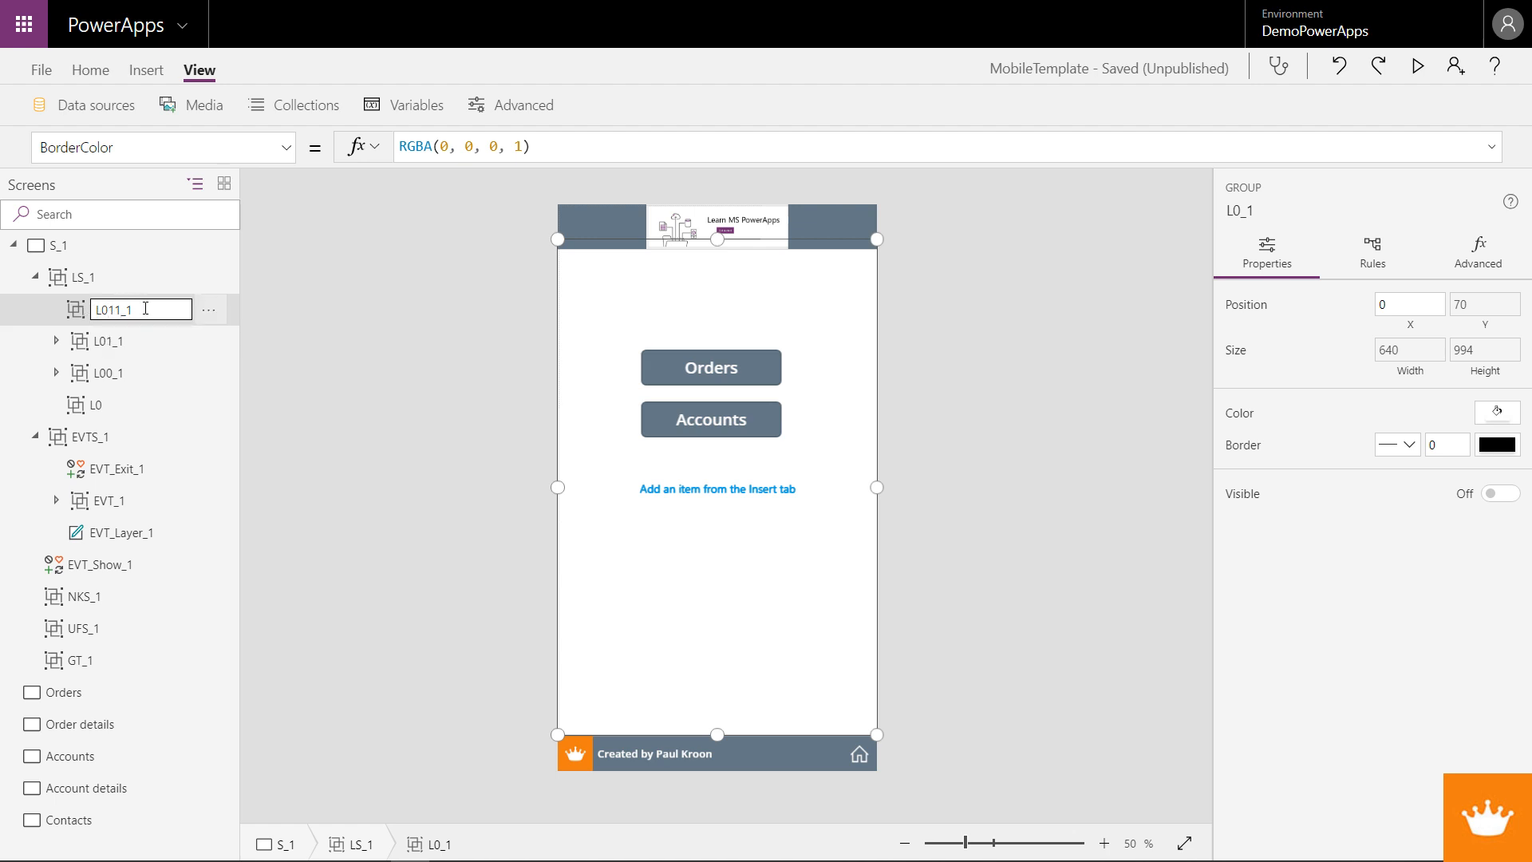
- Set the Visible formula of group L011_1 to L_Show = 11
click(285, 147)
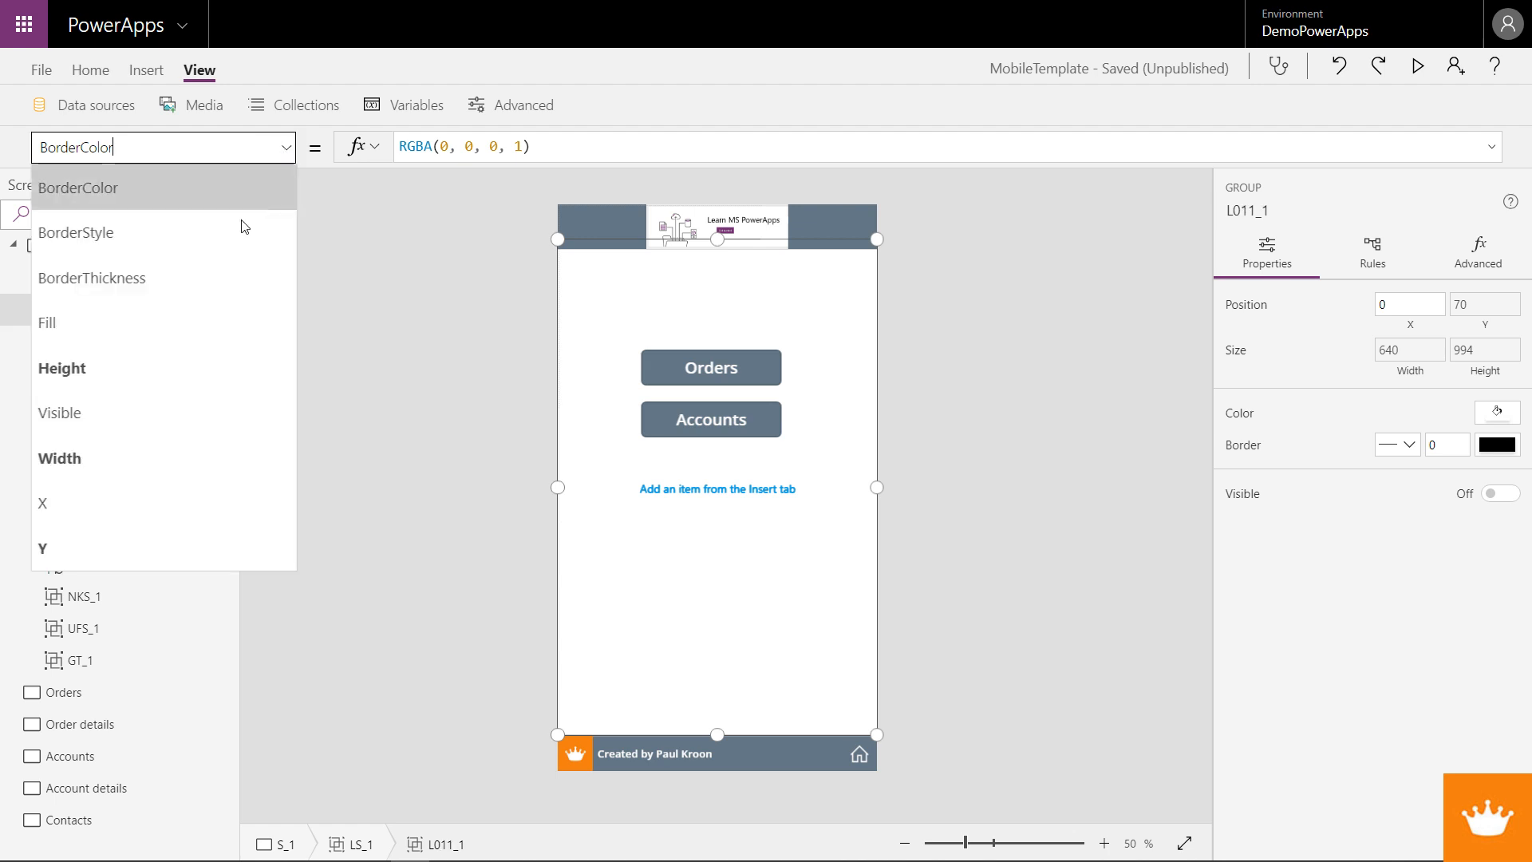
click(130, 398)
click(507, 146)
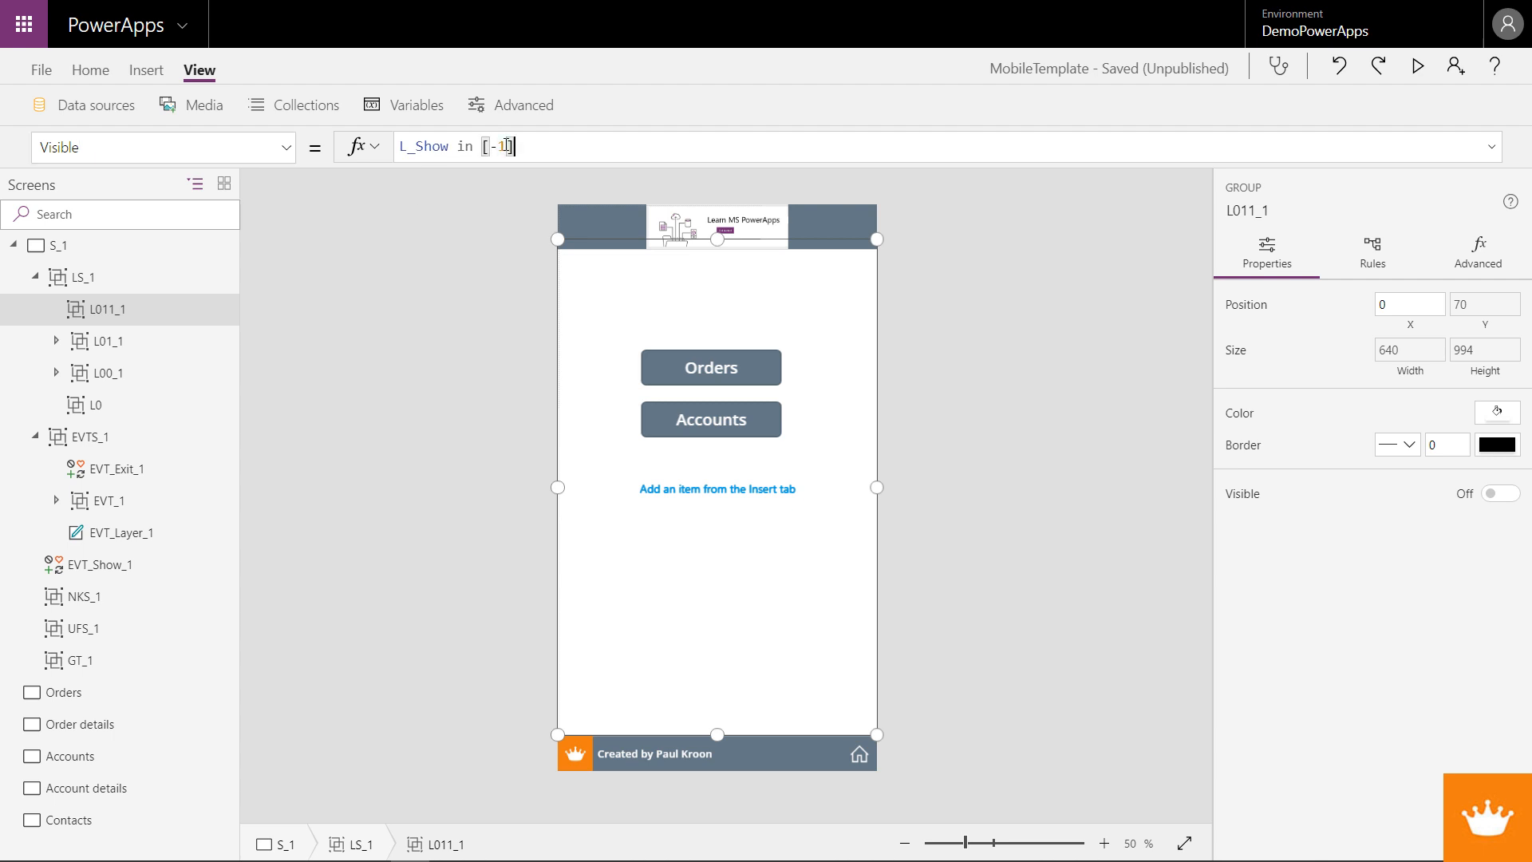
key(BackSpace)
key(BackSpace)
key(BackSpace)
key(BackSpace)
key(BackSpace)
key(BackSpace)
key(BackSpace)
key(BackSpace)
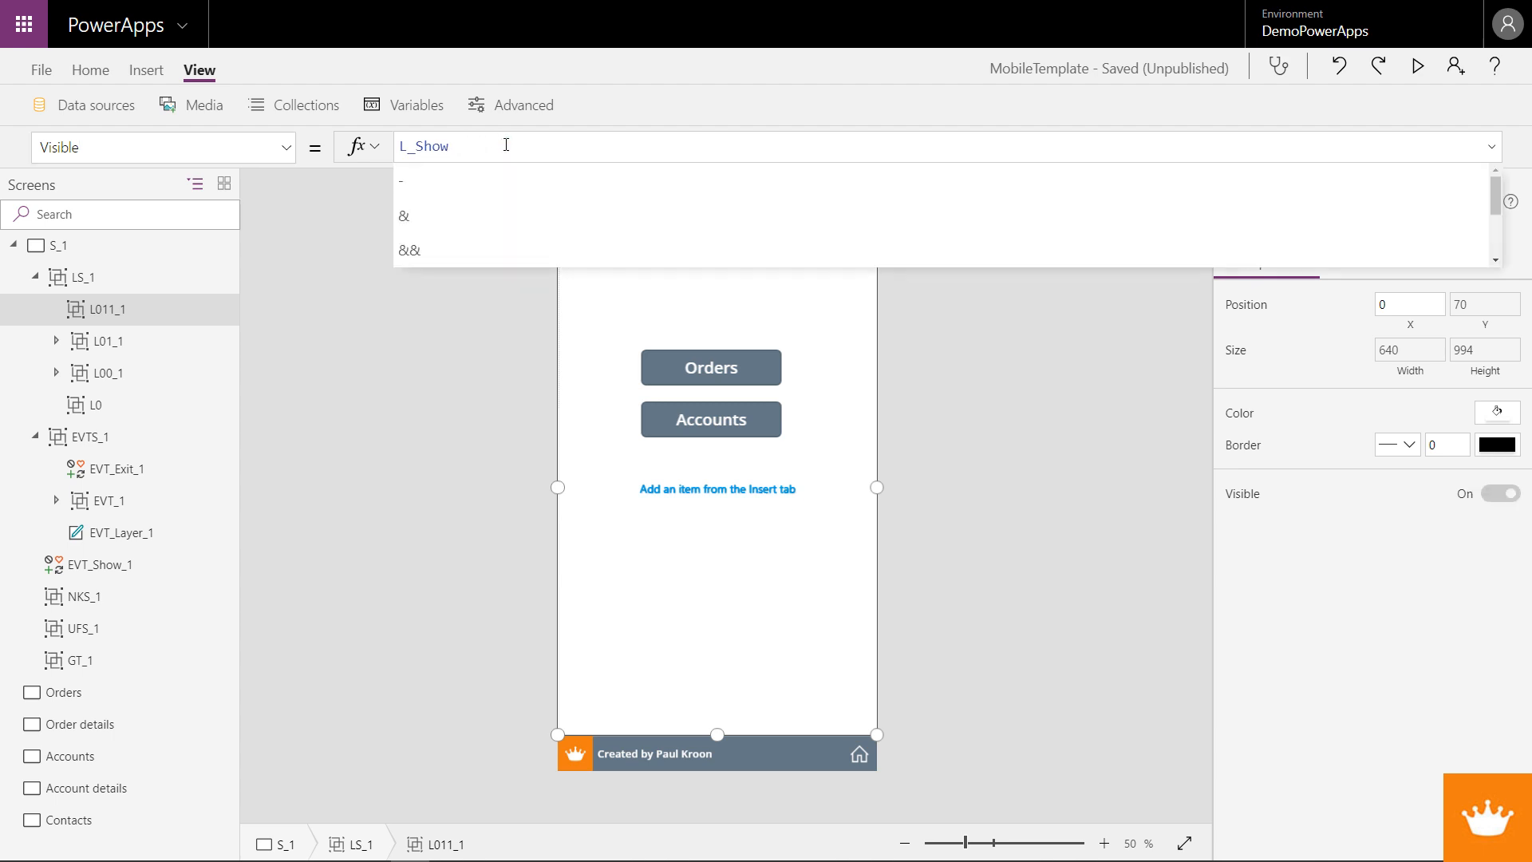
text(= 11)
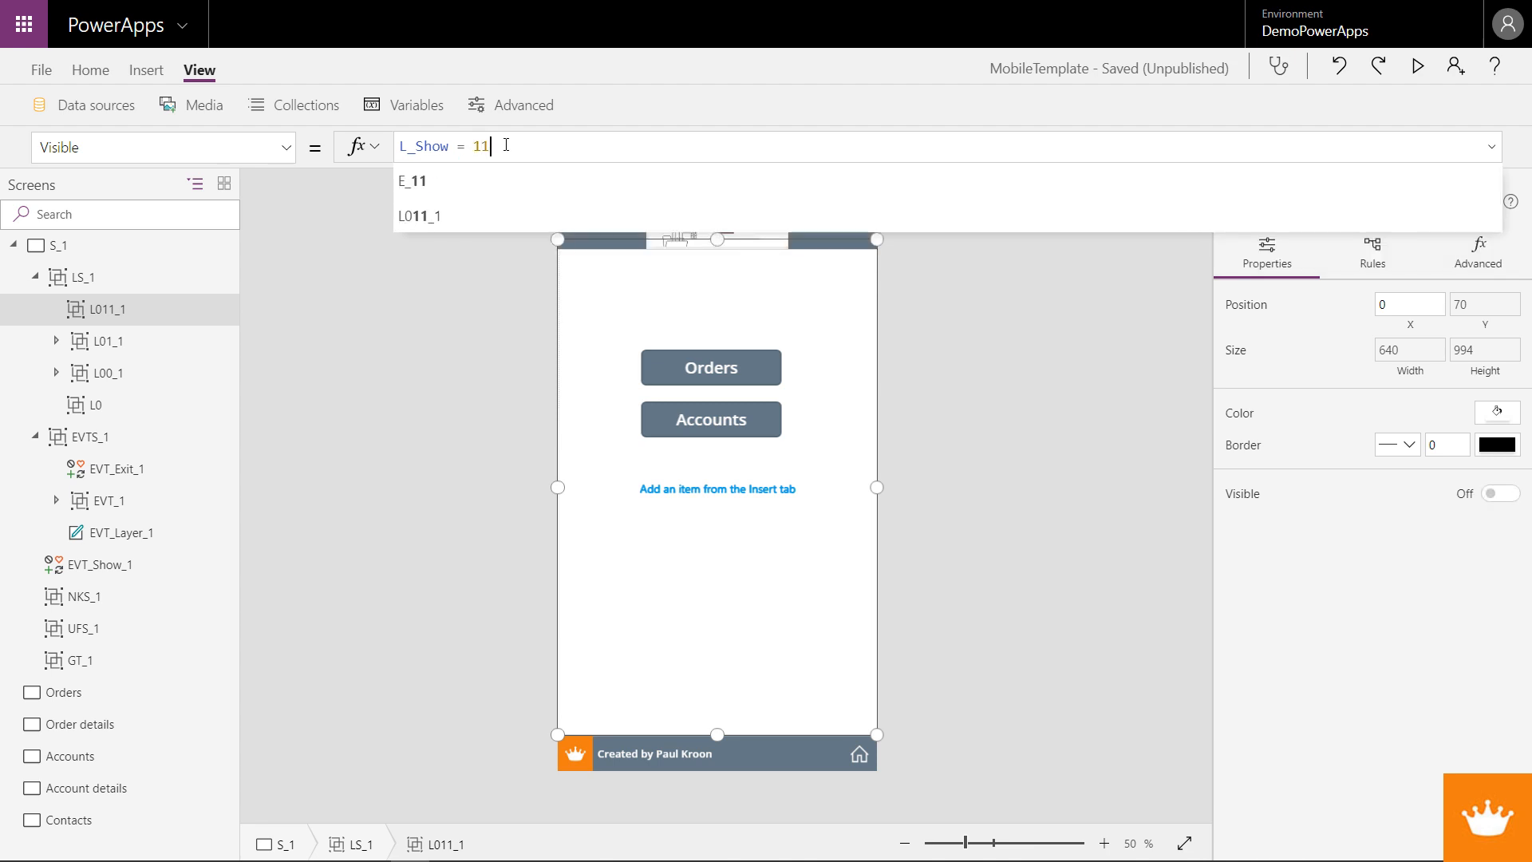
- Rewrite the L011_1 visibility condition as a list check reading L_Show in [11]
key(Left)
key(Left)
key(Left)
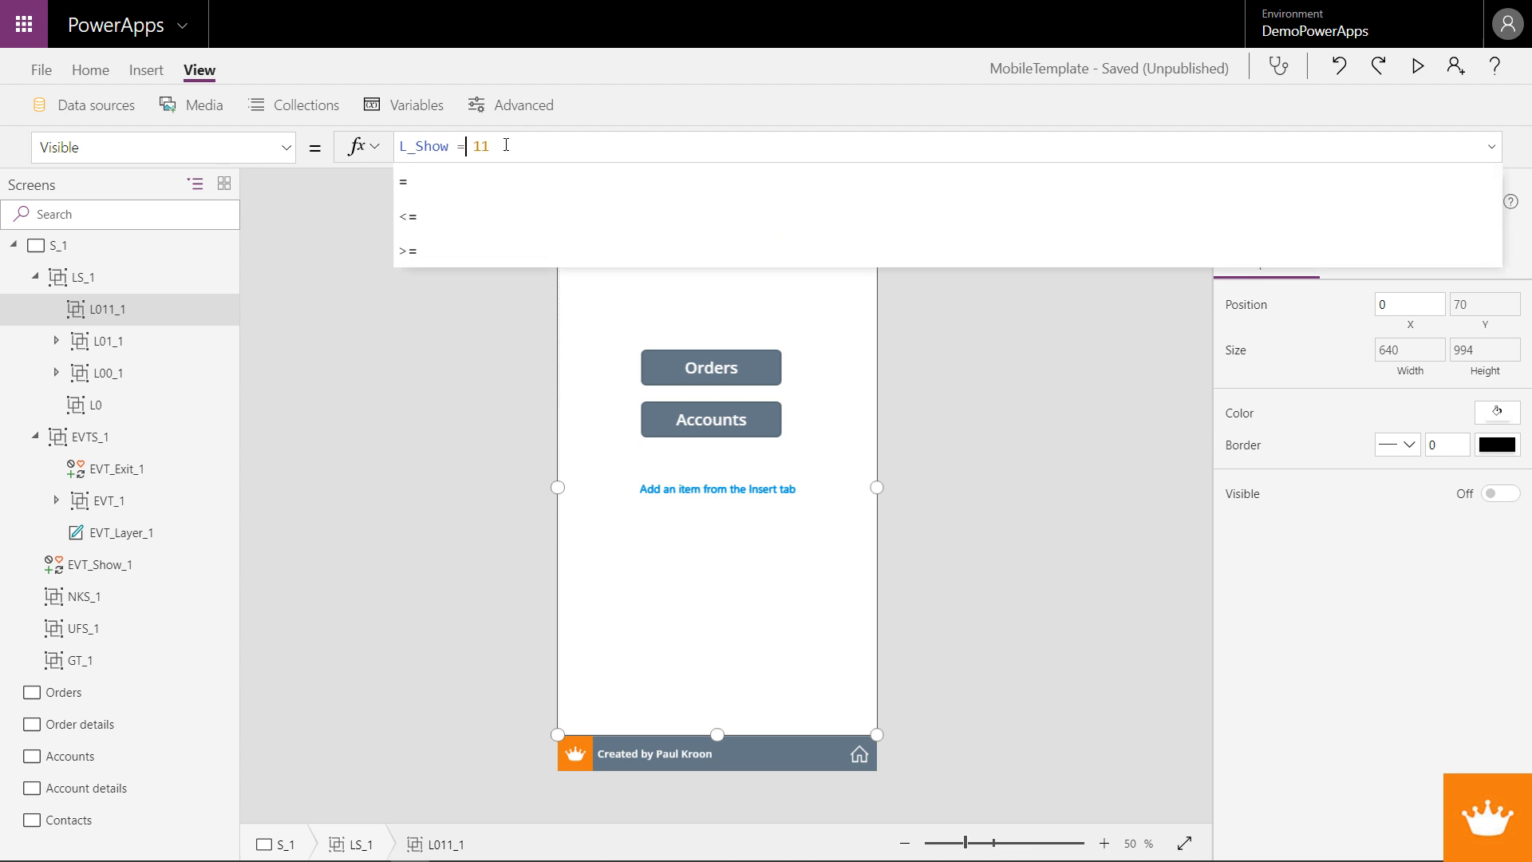
key(BackSpace)
text(in)
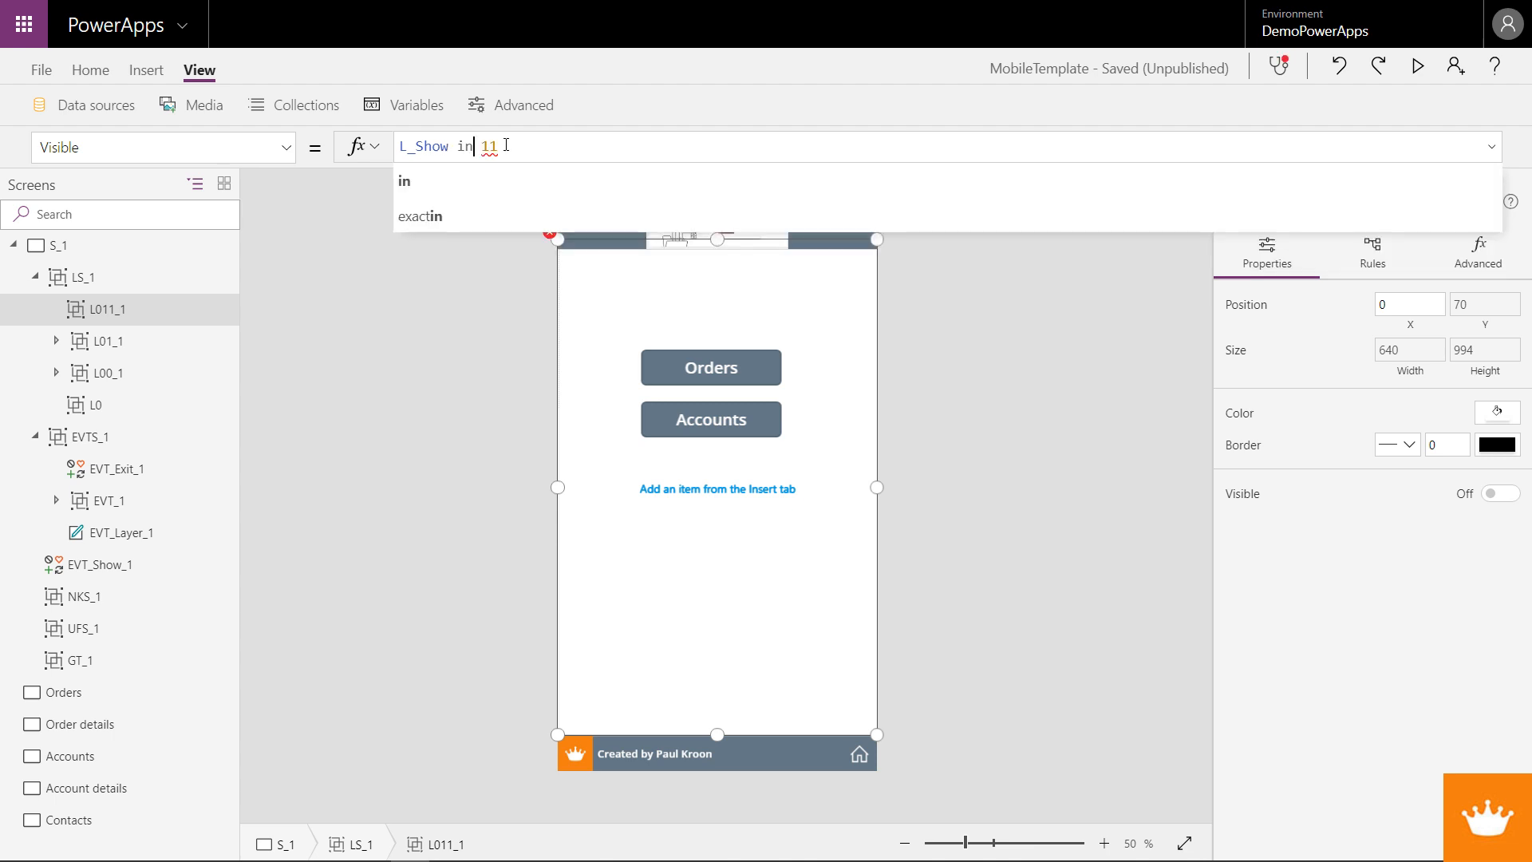
click(506, 145)
text([)
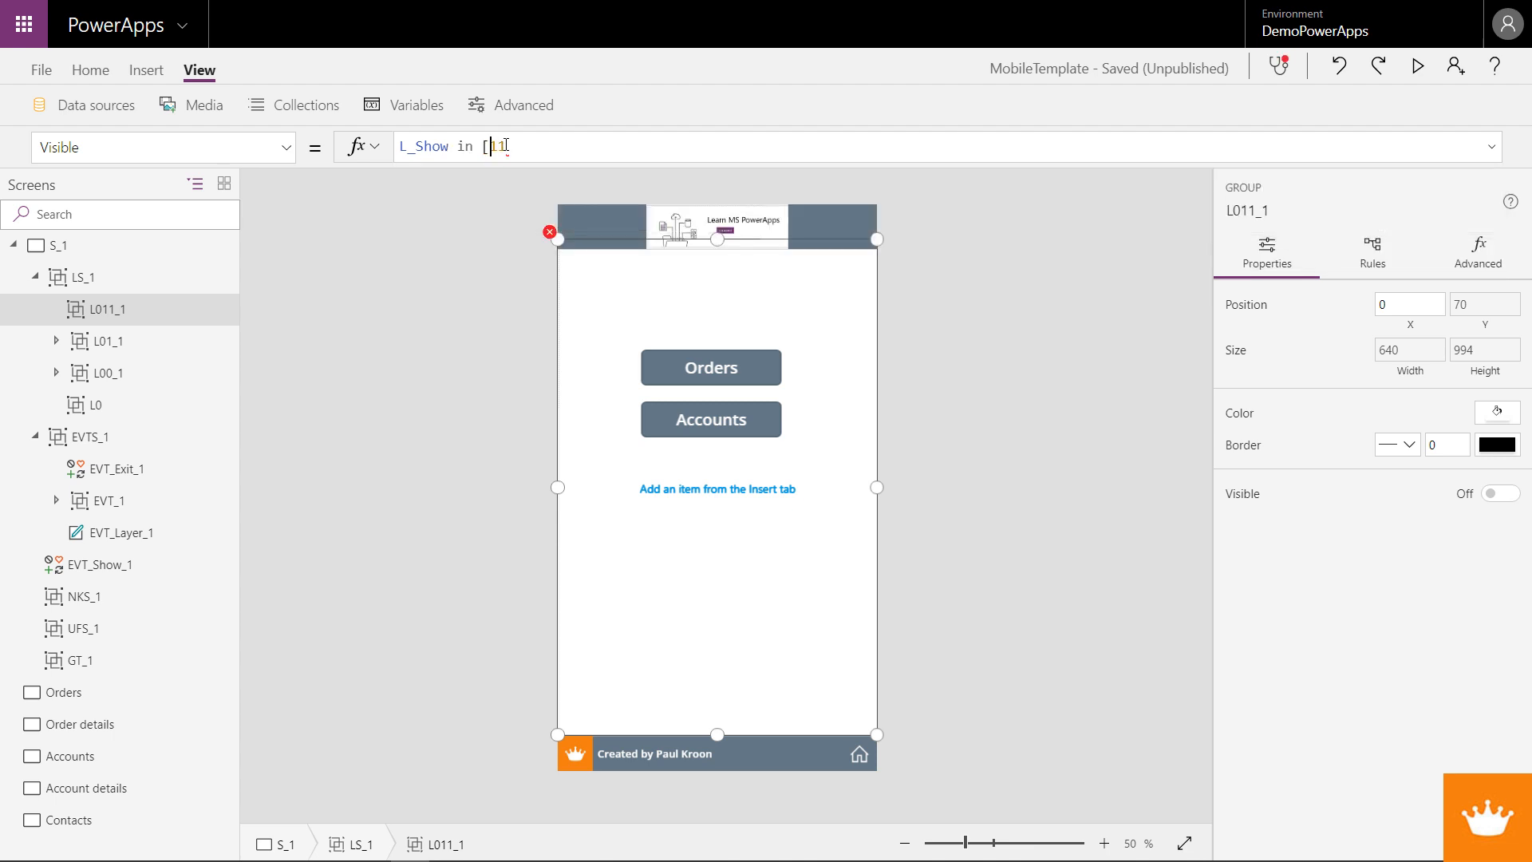
click(505, 146)
text(])
- Try adding 23 as a second value in the L011_1 visibility list, and remove it again
click(506, 146)
text(,23)
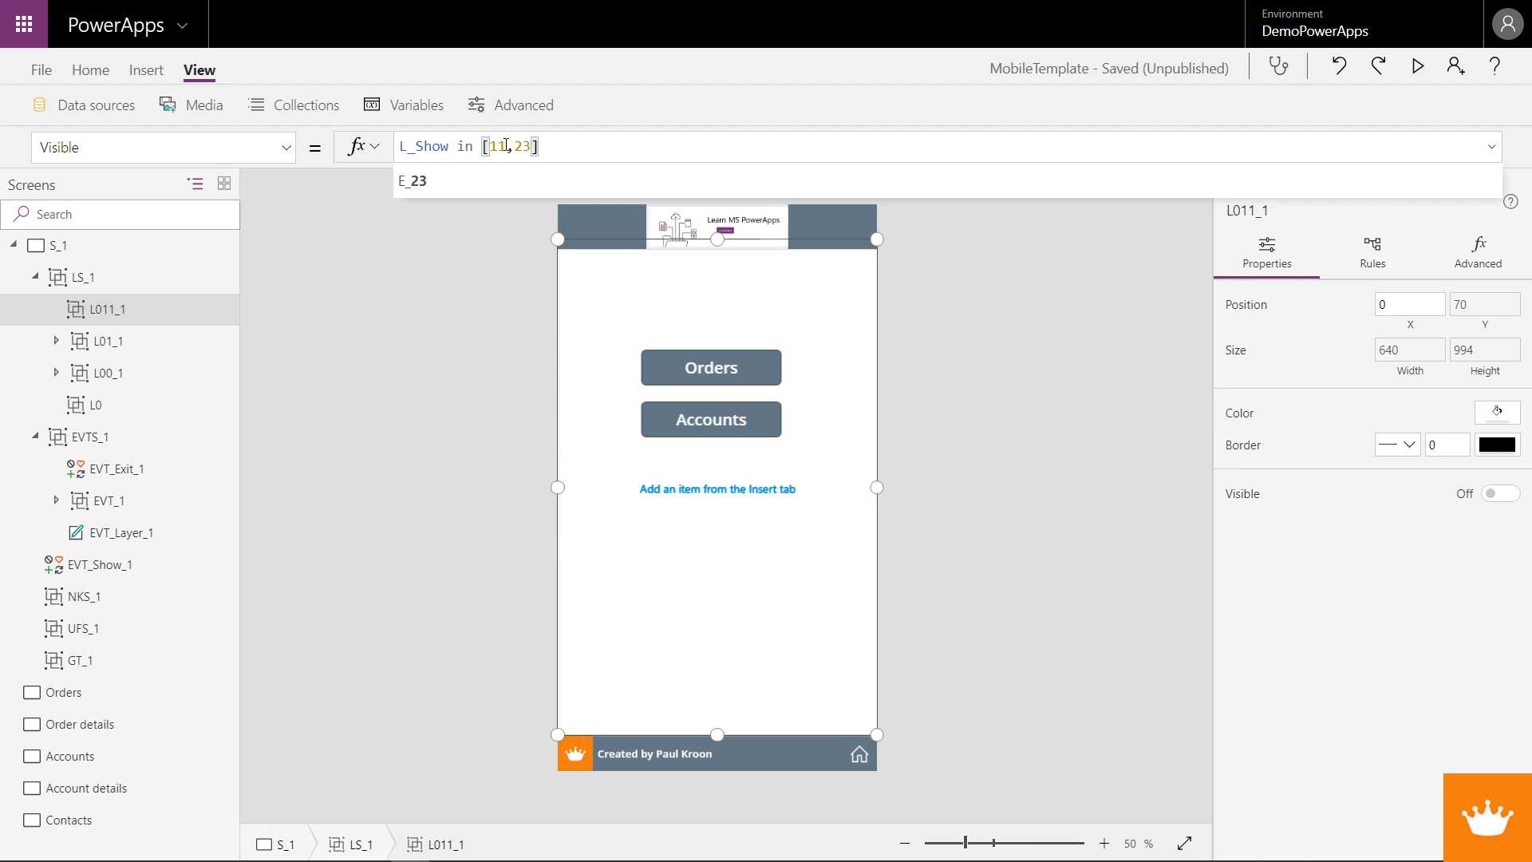
key(BackSpace)
key(BackSpace)
key(BackSpace)
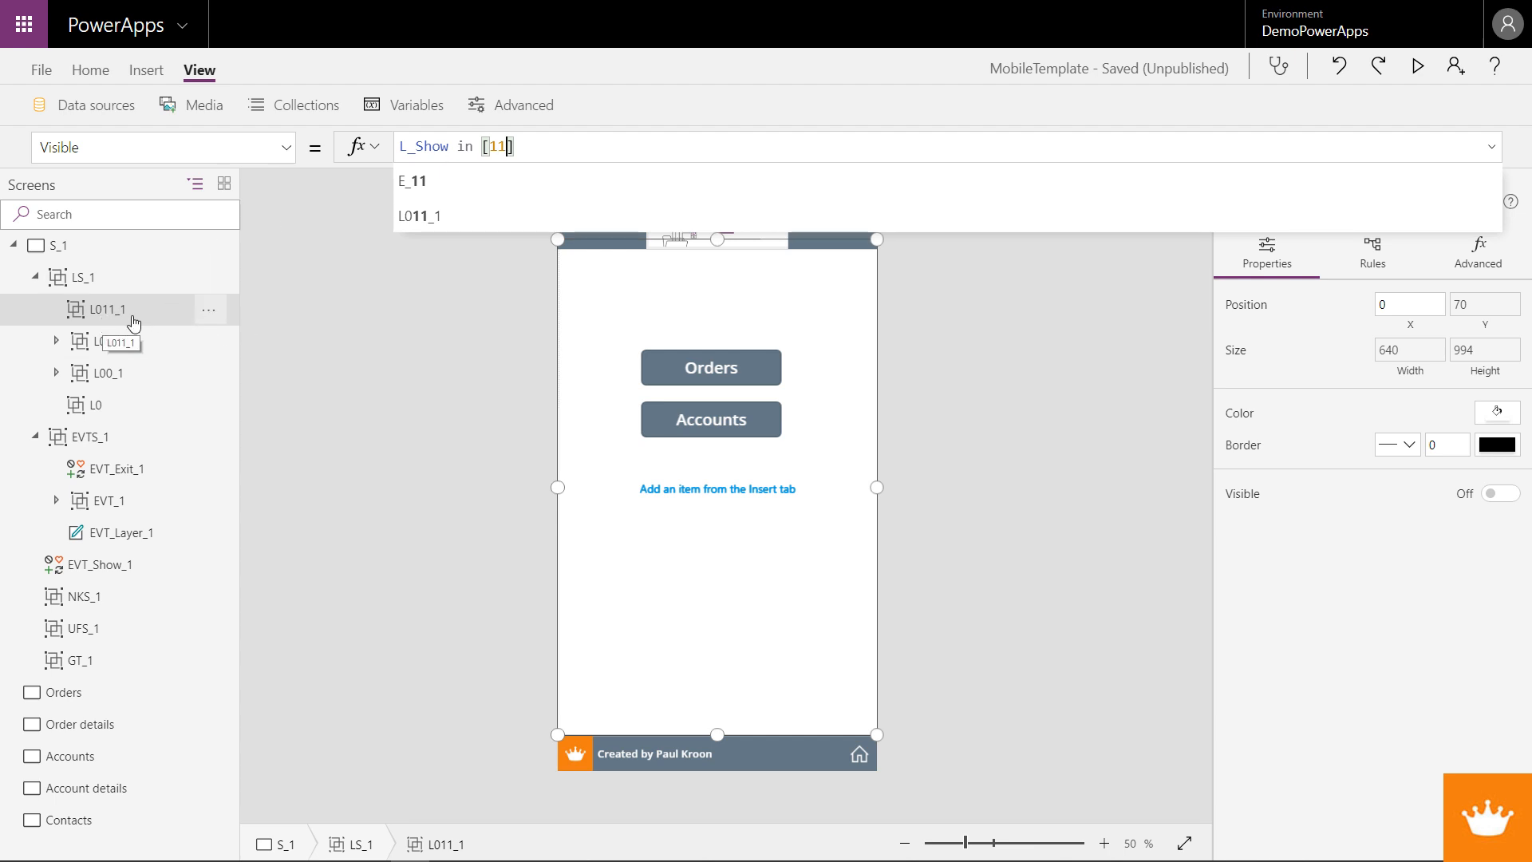
- Preview the app and test opening Orders and returning through the home and back icons, then exit the preview
click(1417, 66)
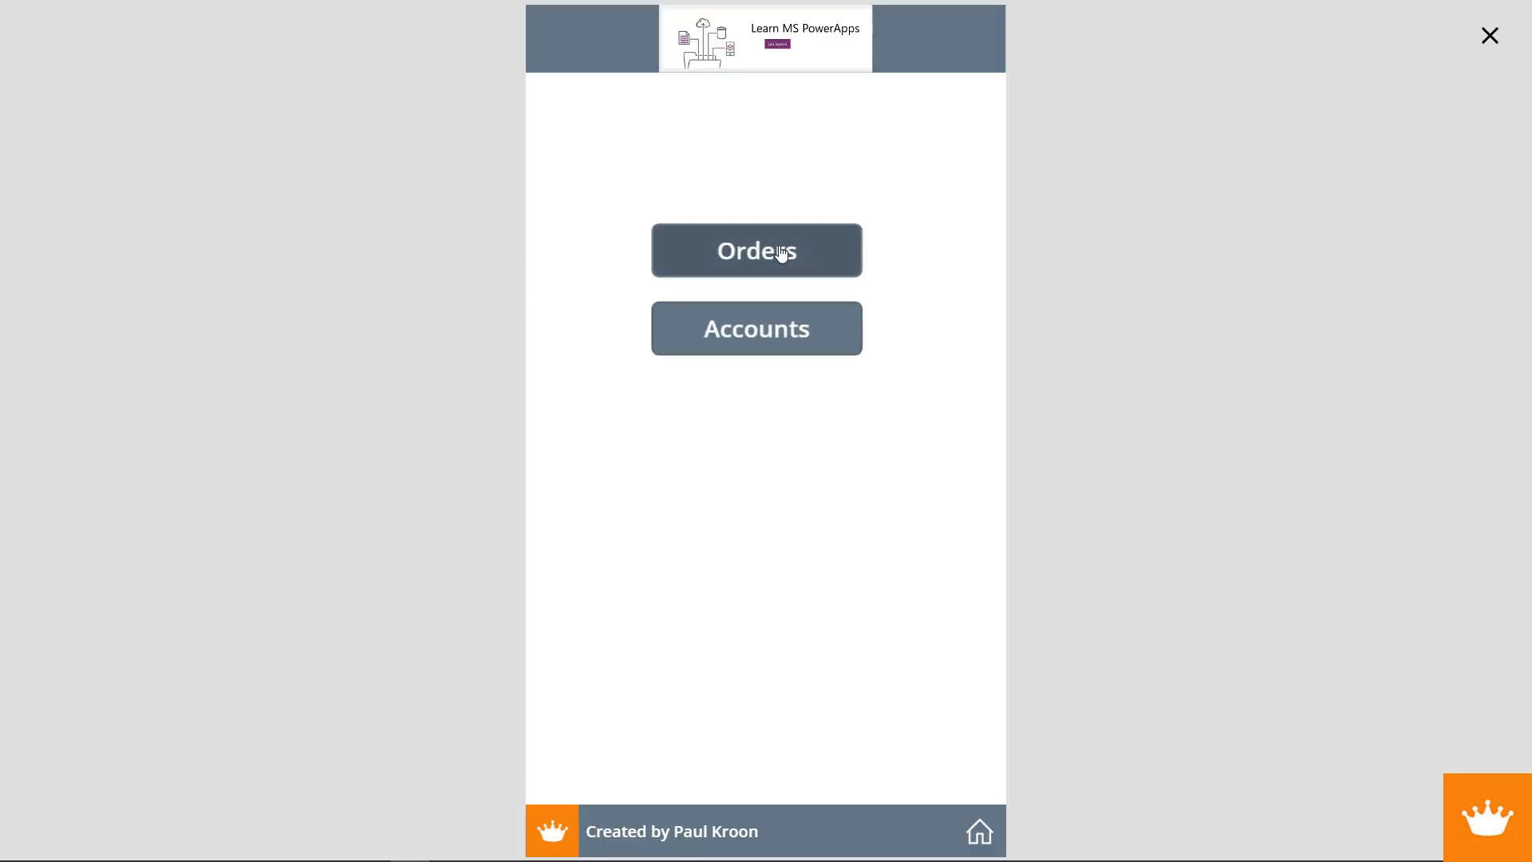
click(781, 253)
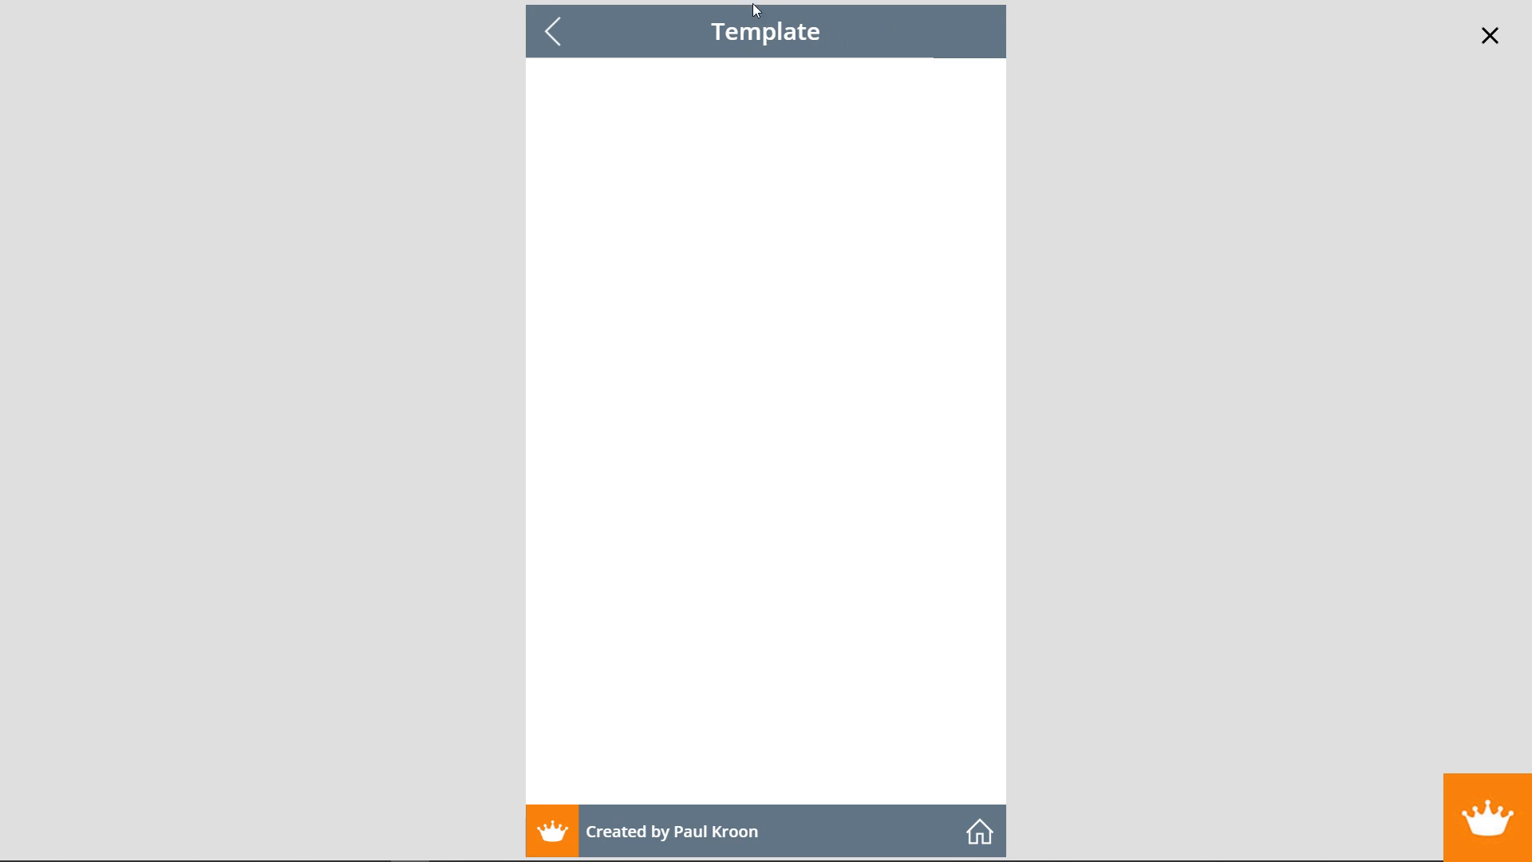
click(980, 834)
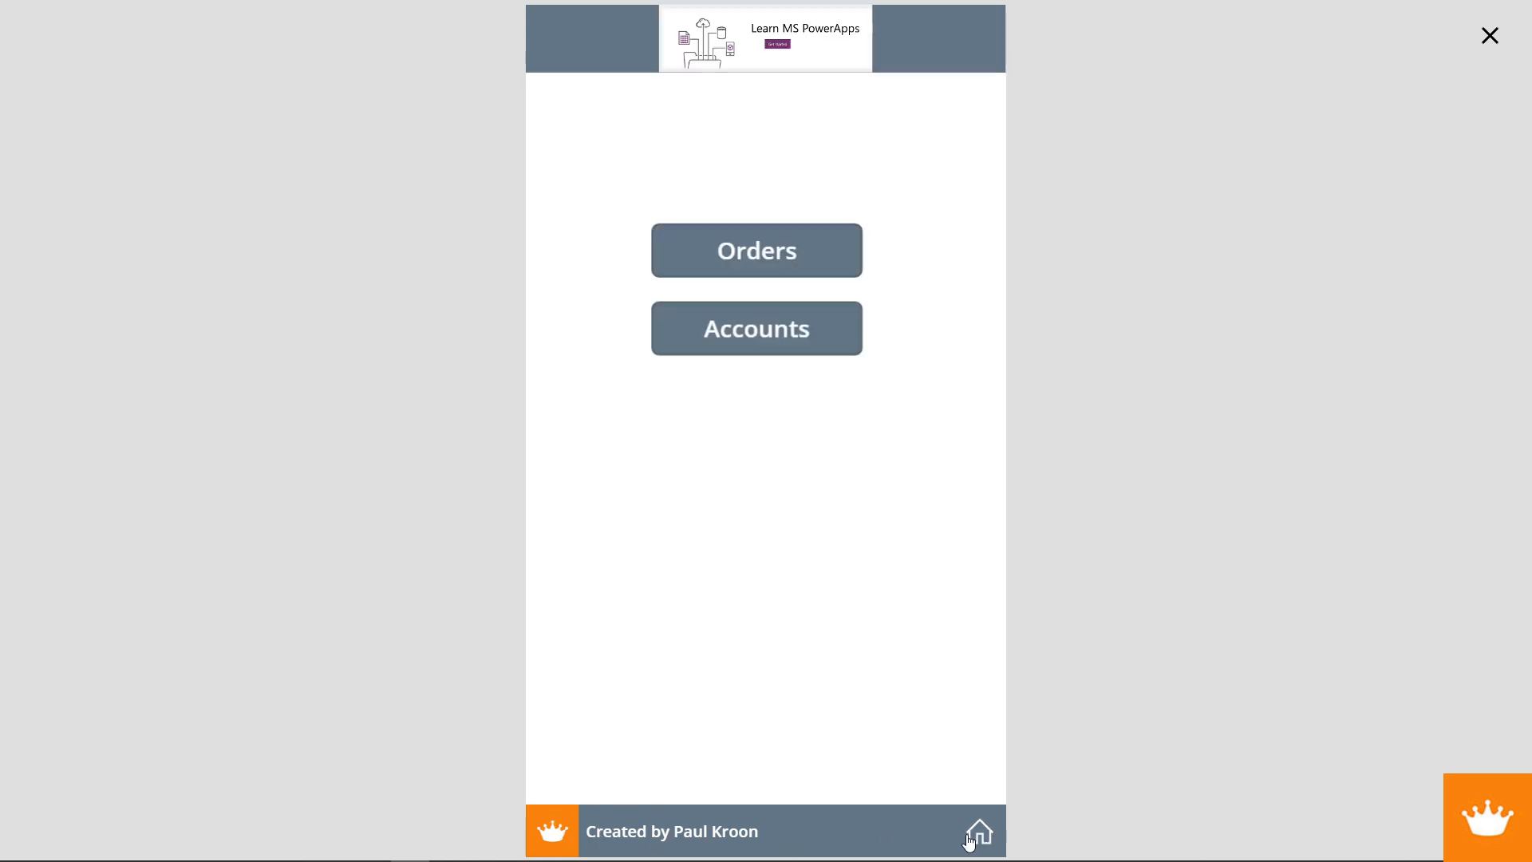
click(748, 256)
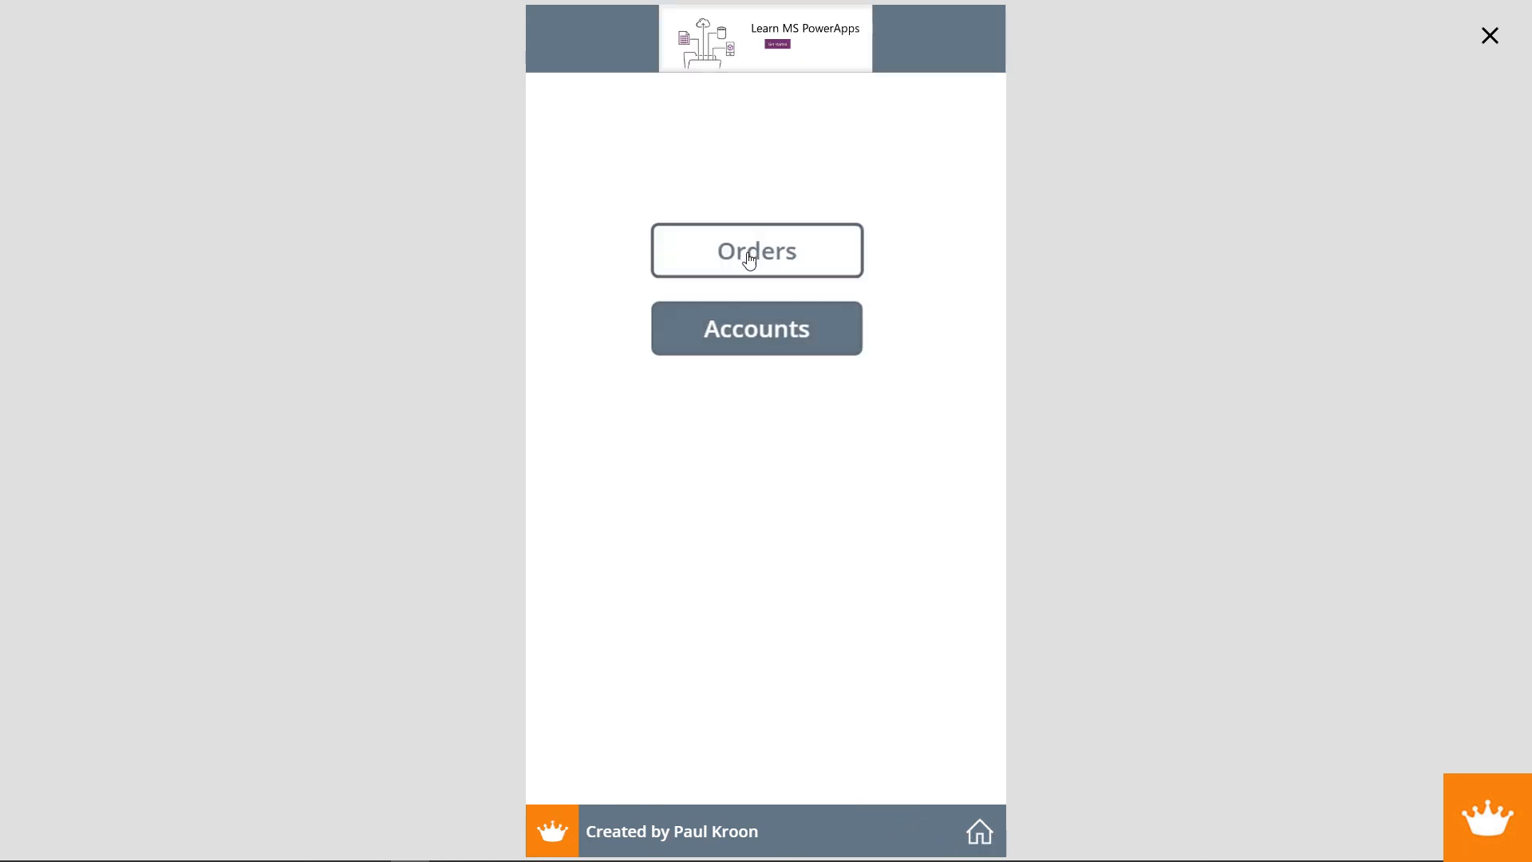
click(562, 32)
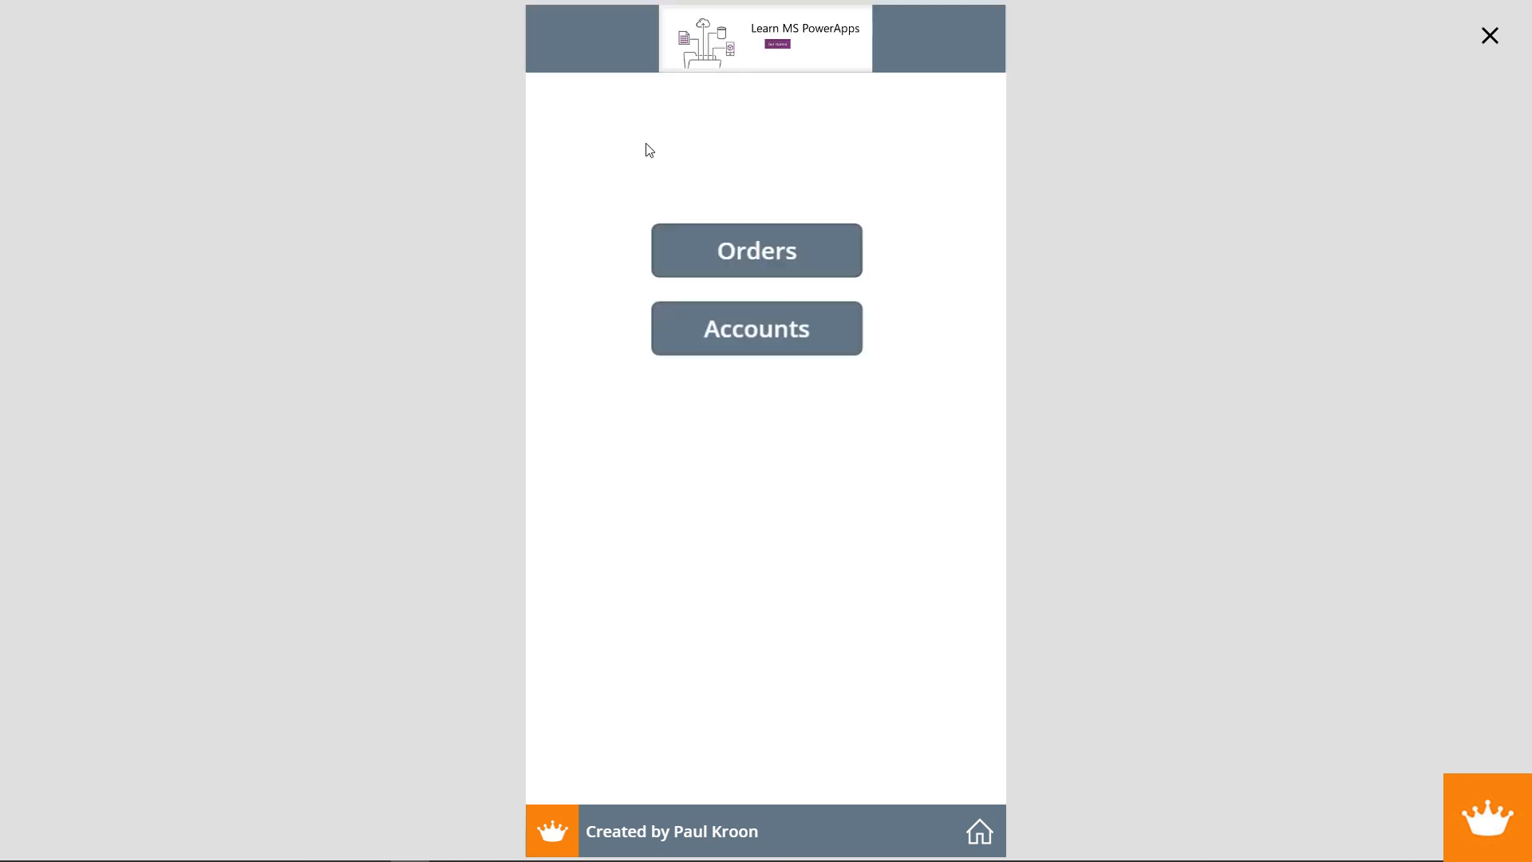
click(737, 255)
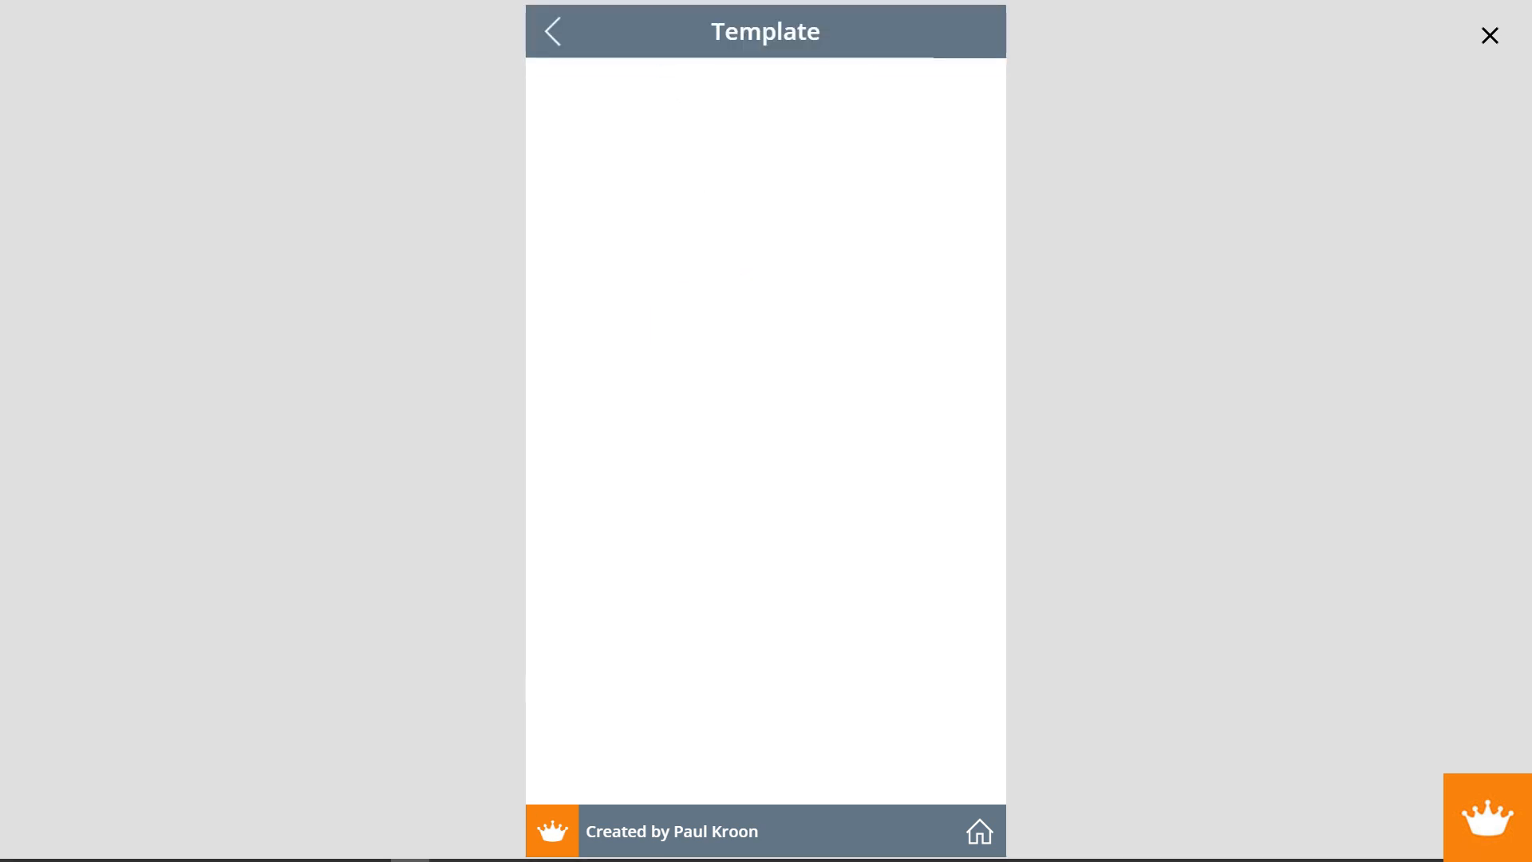
click(1489, 35)
- Save the app and insert the variable L_Title and a comma before "Template" in the Text formula of Header_1
click(734, 211)
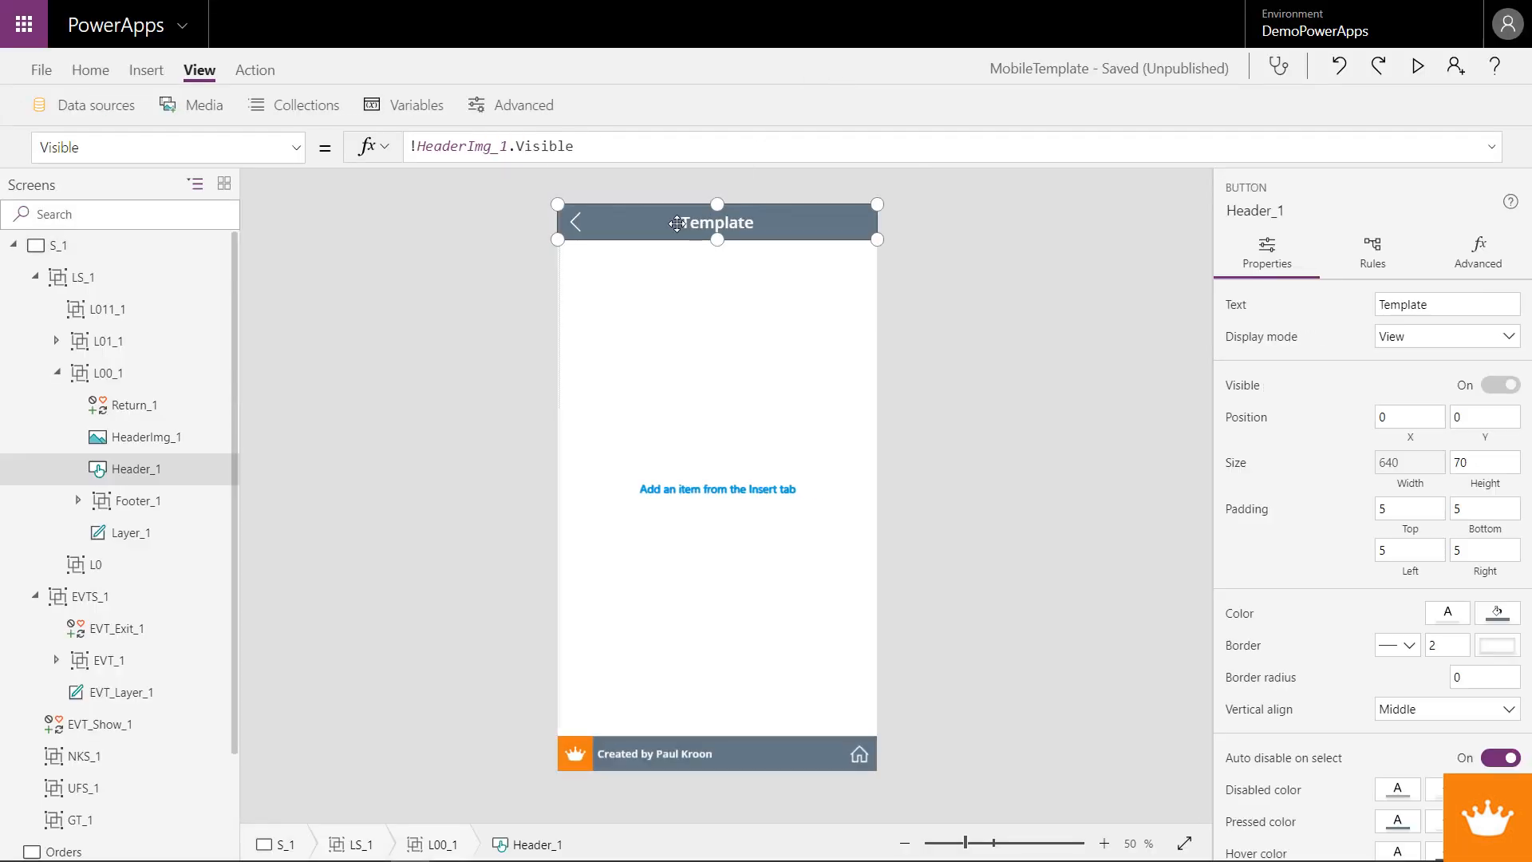
key(ctrl+s)
click(295, 147)
scroll(182, 477, down, 1)
scroll(182, 477, down, 10)
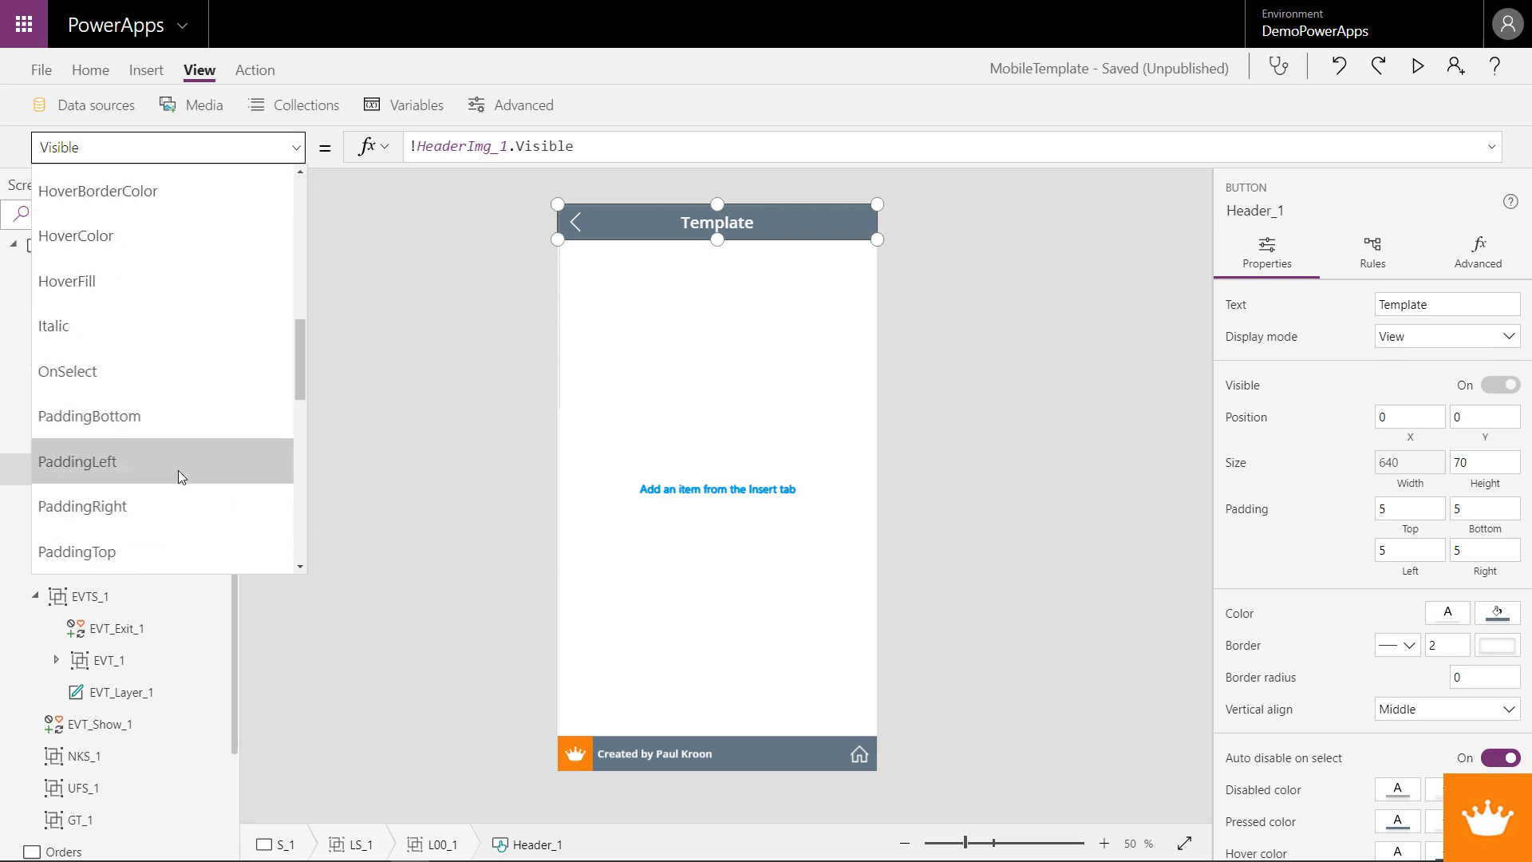
click(132, 483)
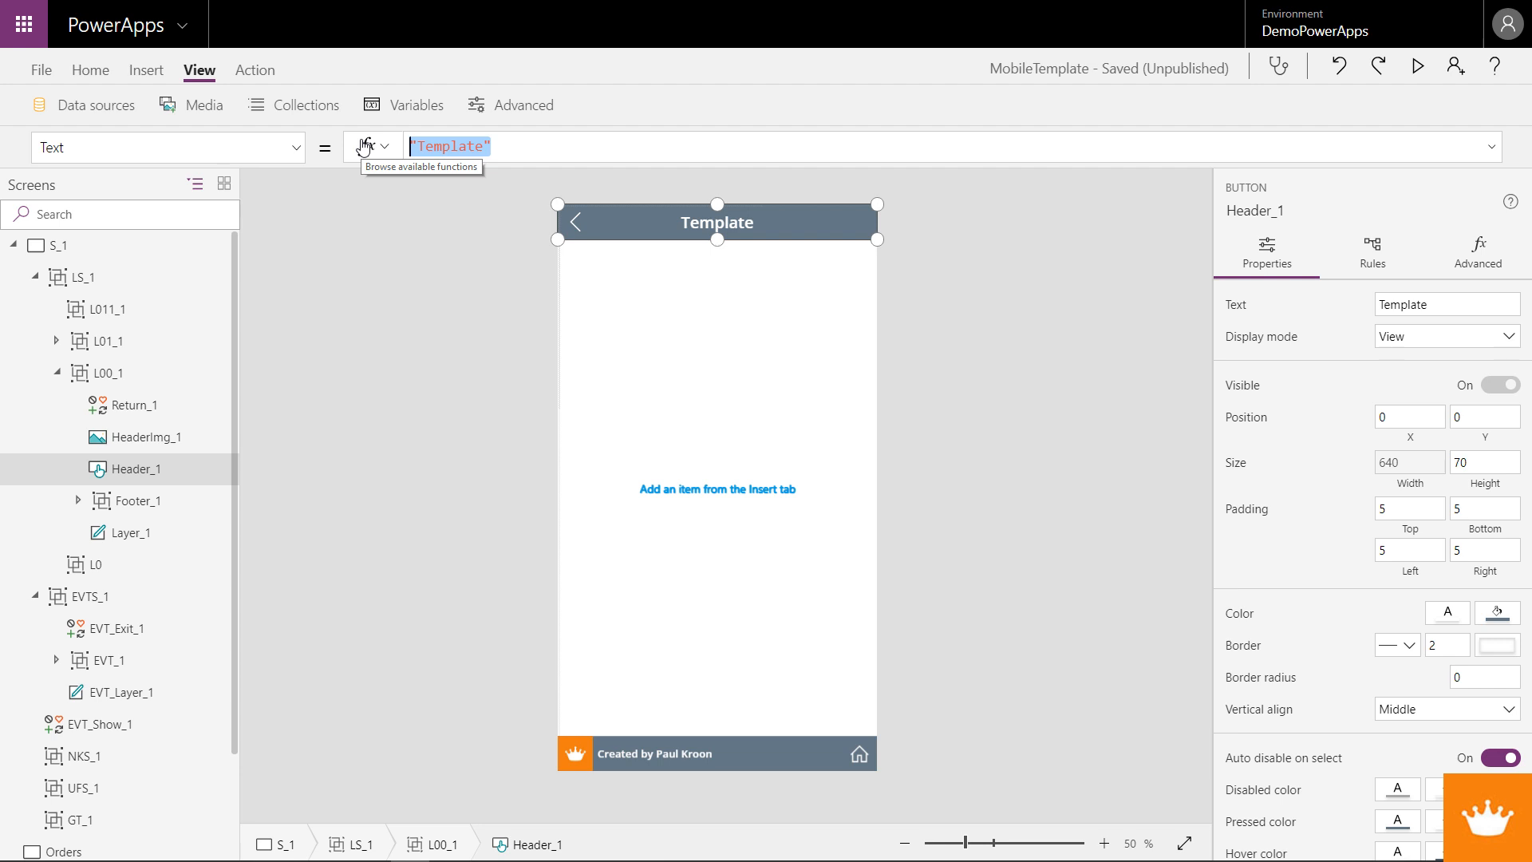
key(Home)
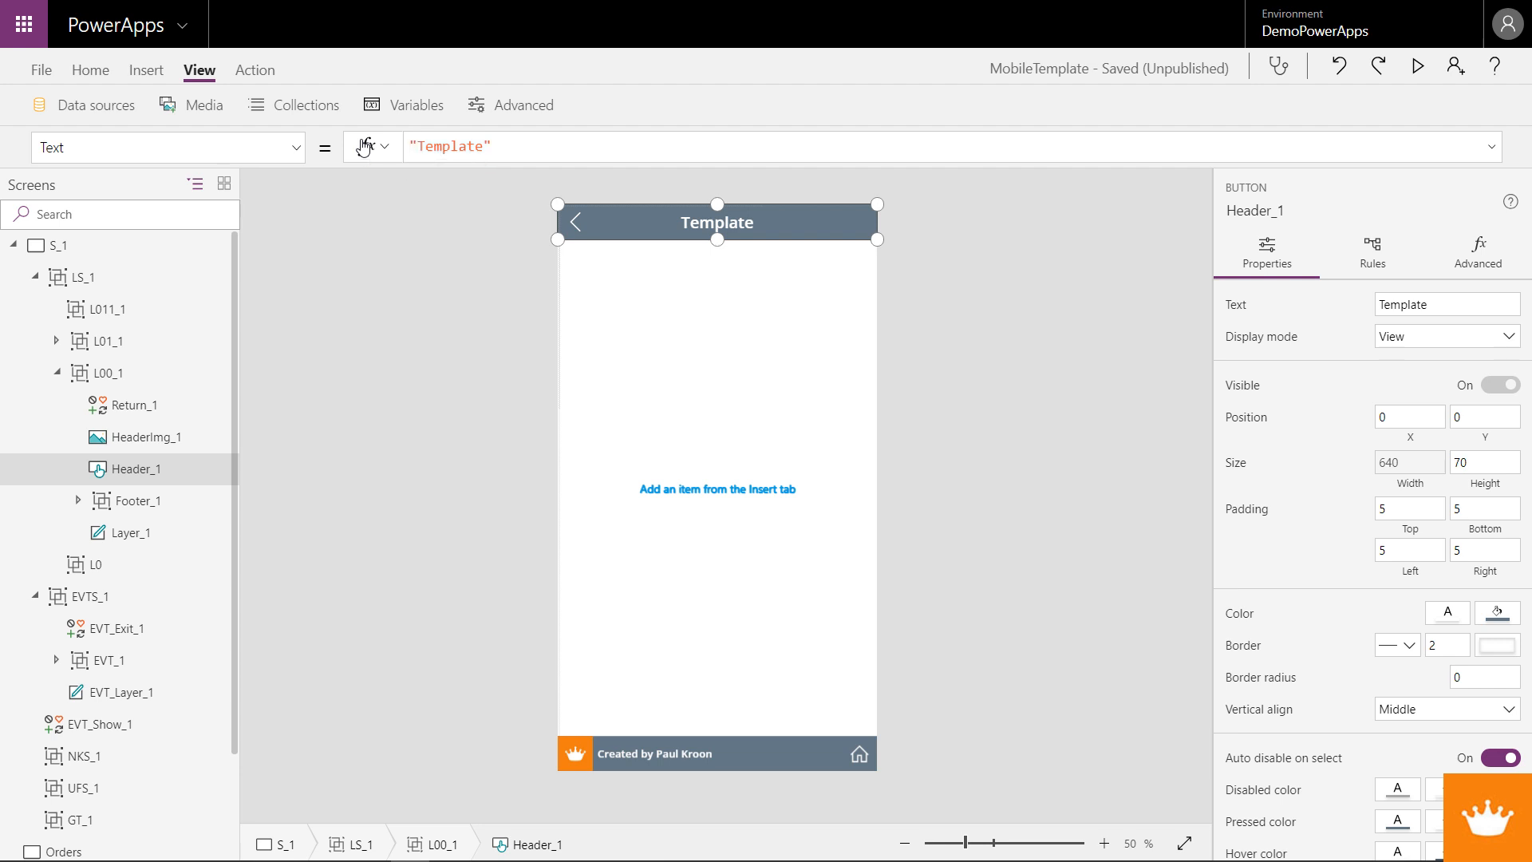
text(T_t)
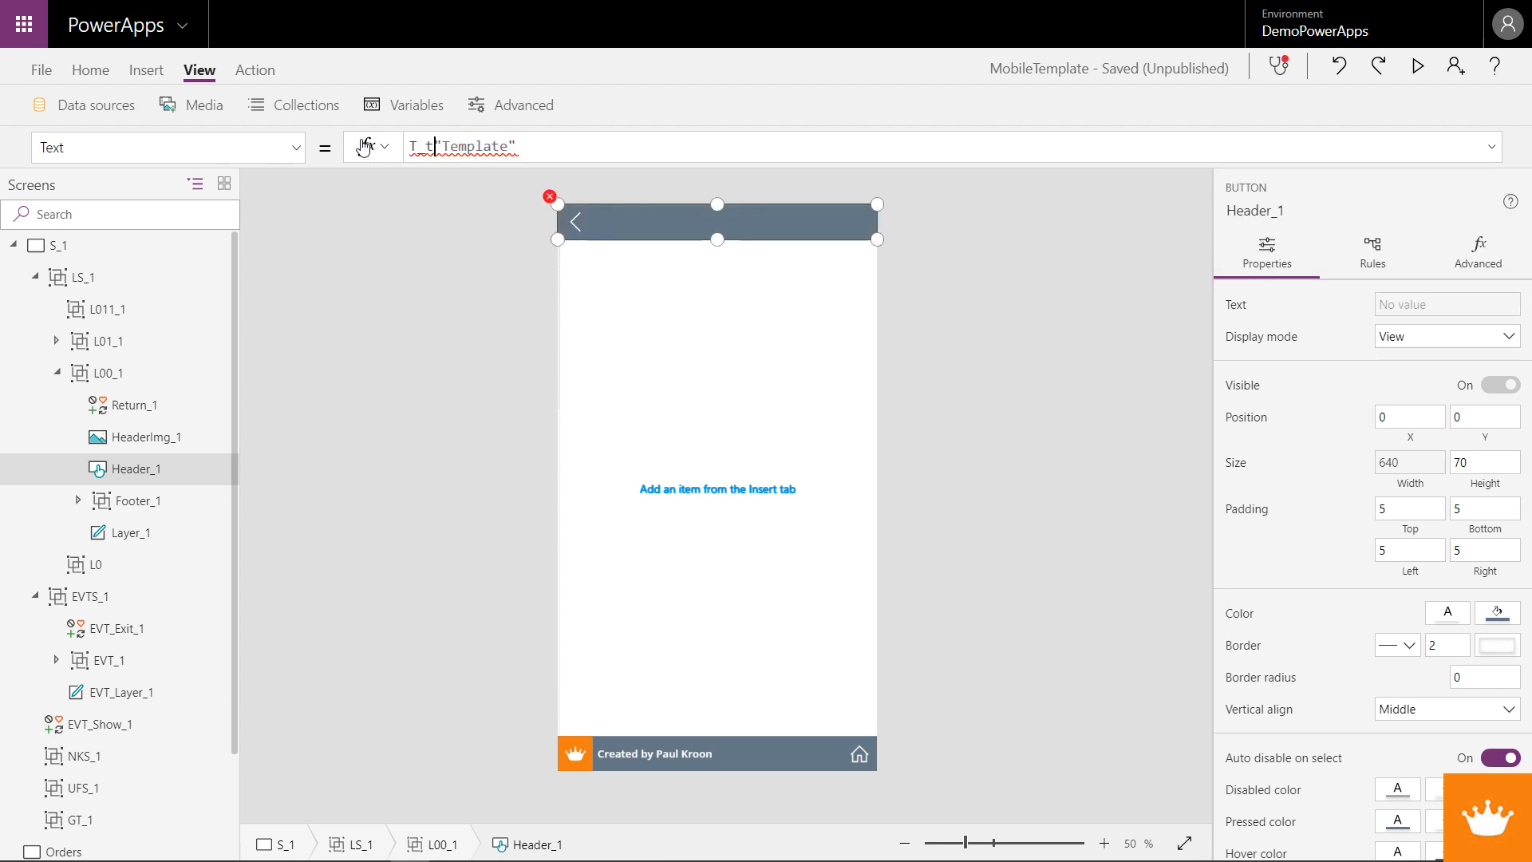
key(BackSpace)
key(BackSpace)
key(BackSpace)
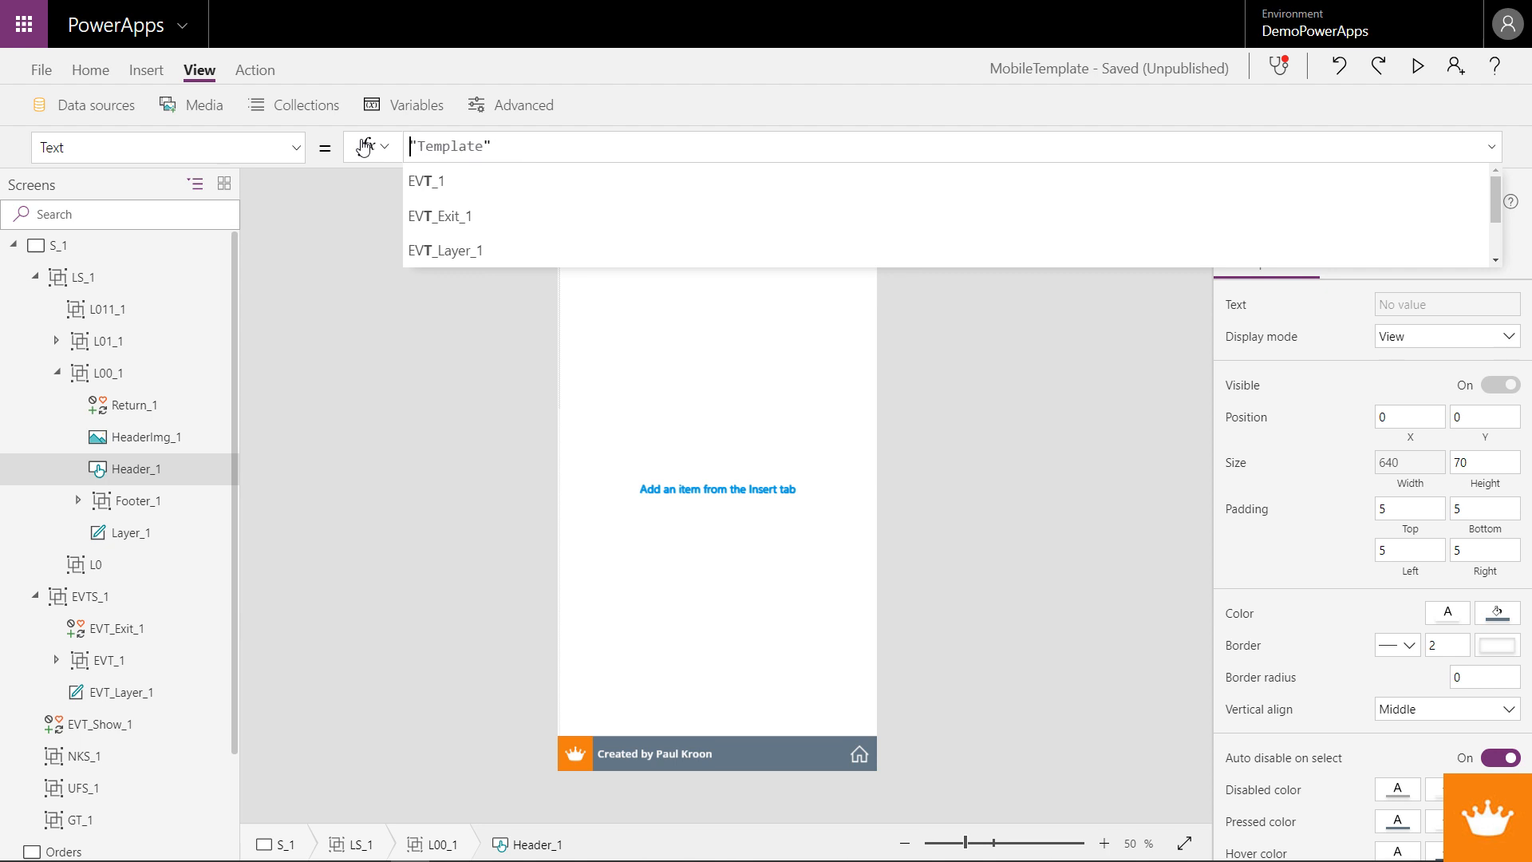
text(L_T)
text(itle)
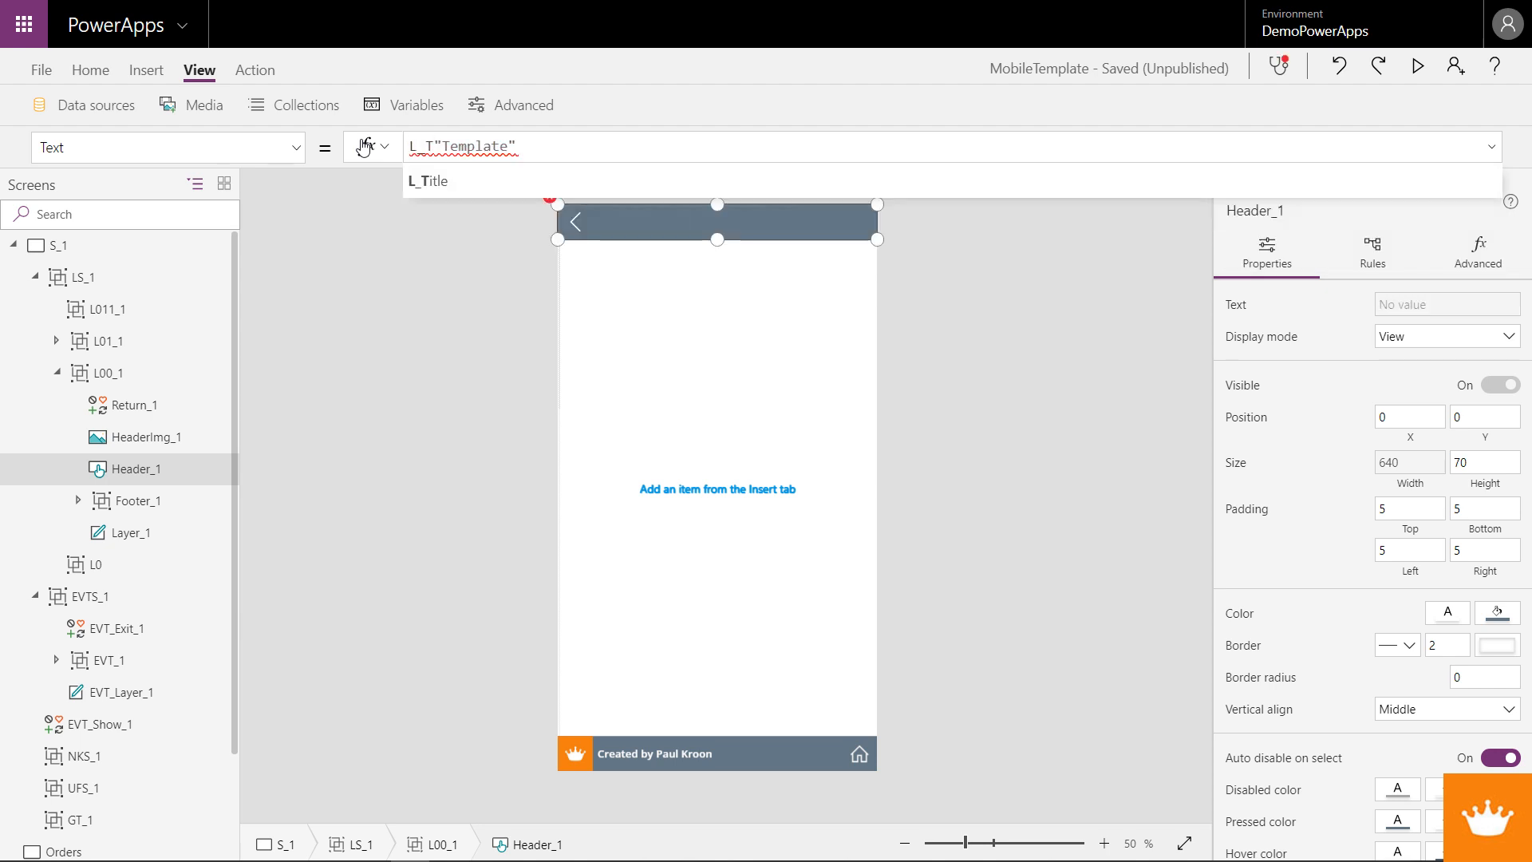
text(,)
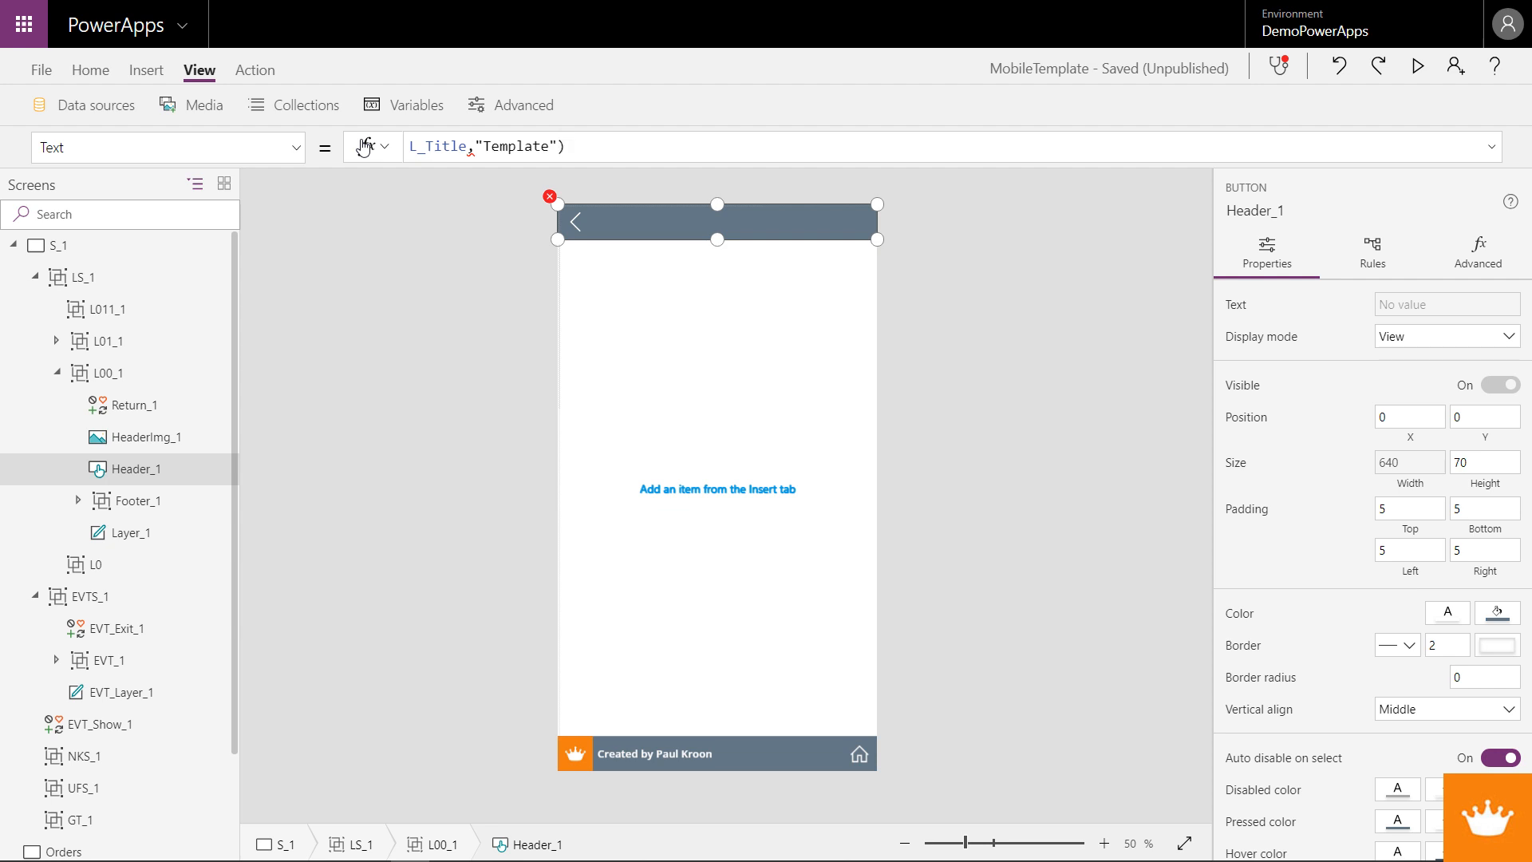
- Wrap the Header_1 text values in the Coalesce function so the formula reads Coalesce(L_Title,"Template")
key(Home)
text(Col)
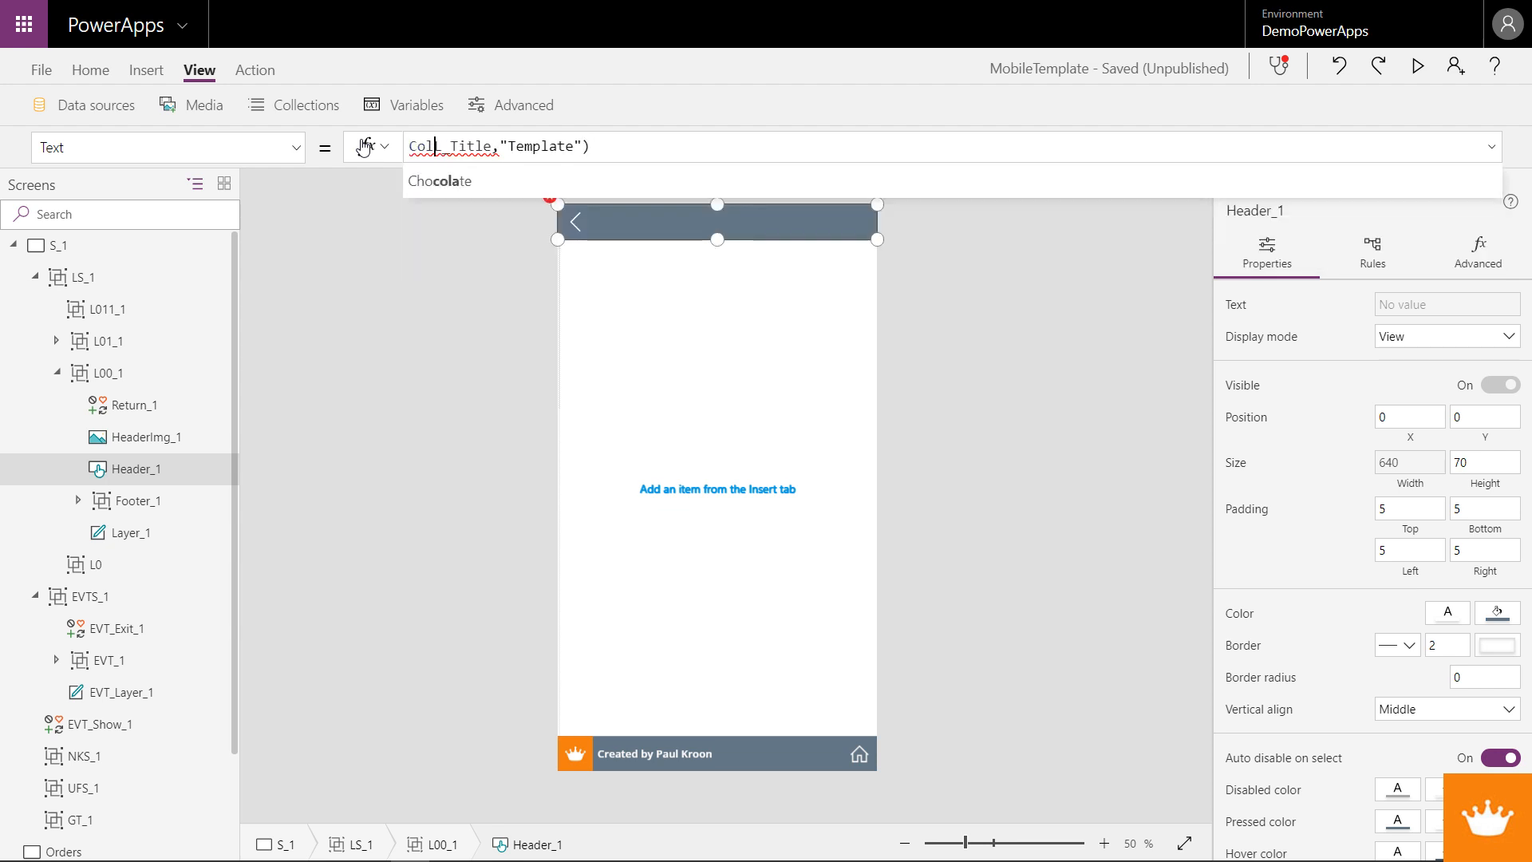
key(BackSpace)
text(alesce)
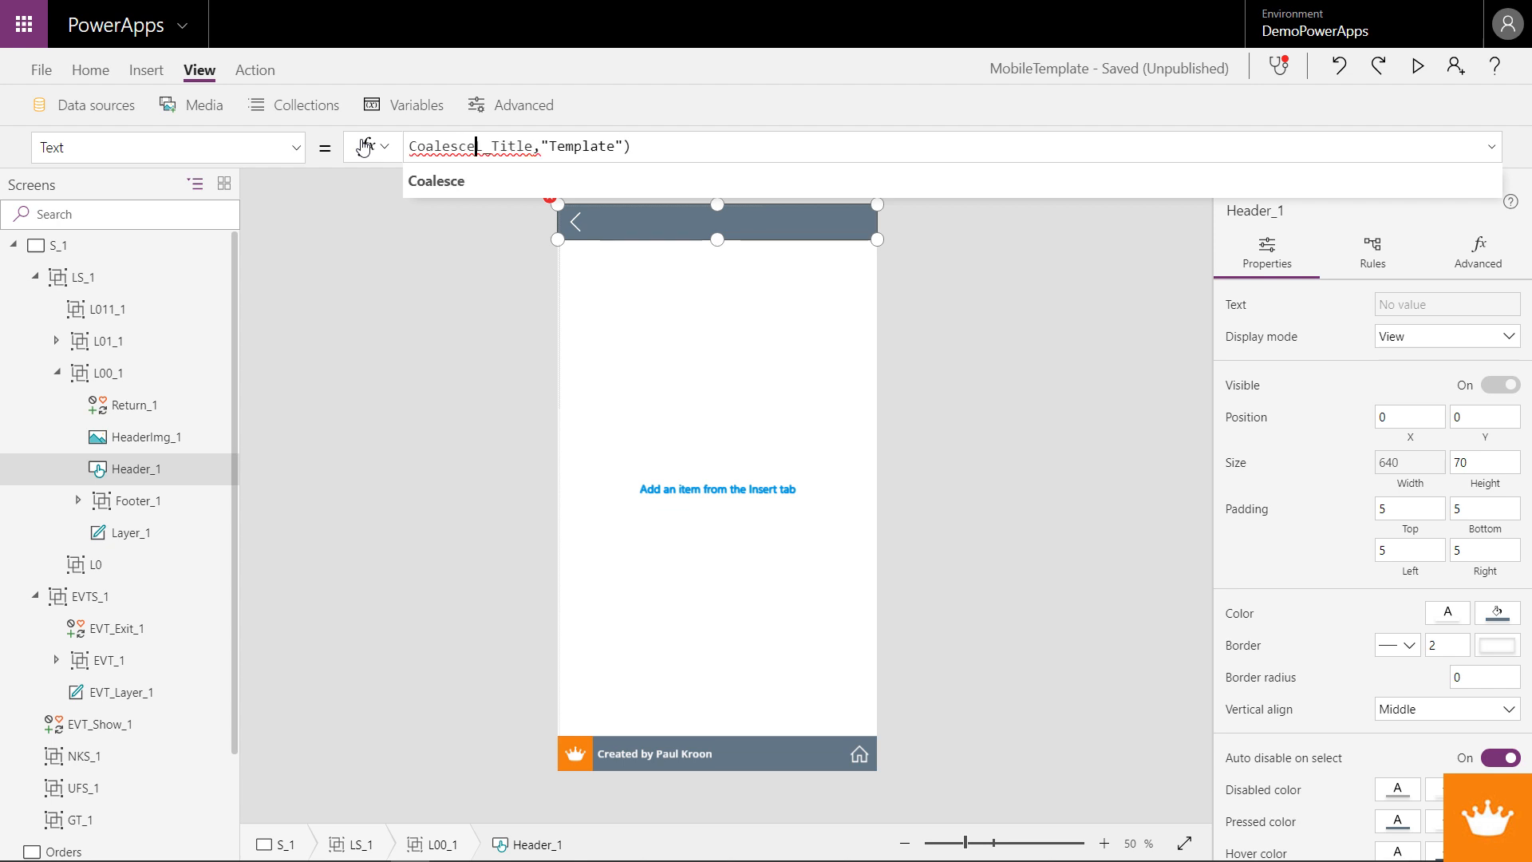
text(()
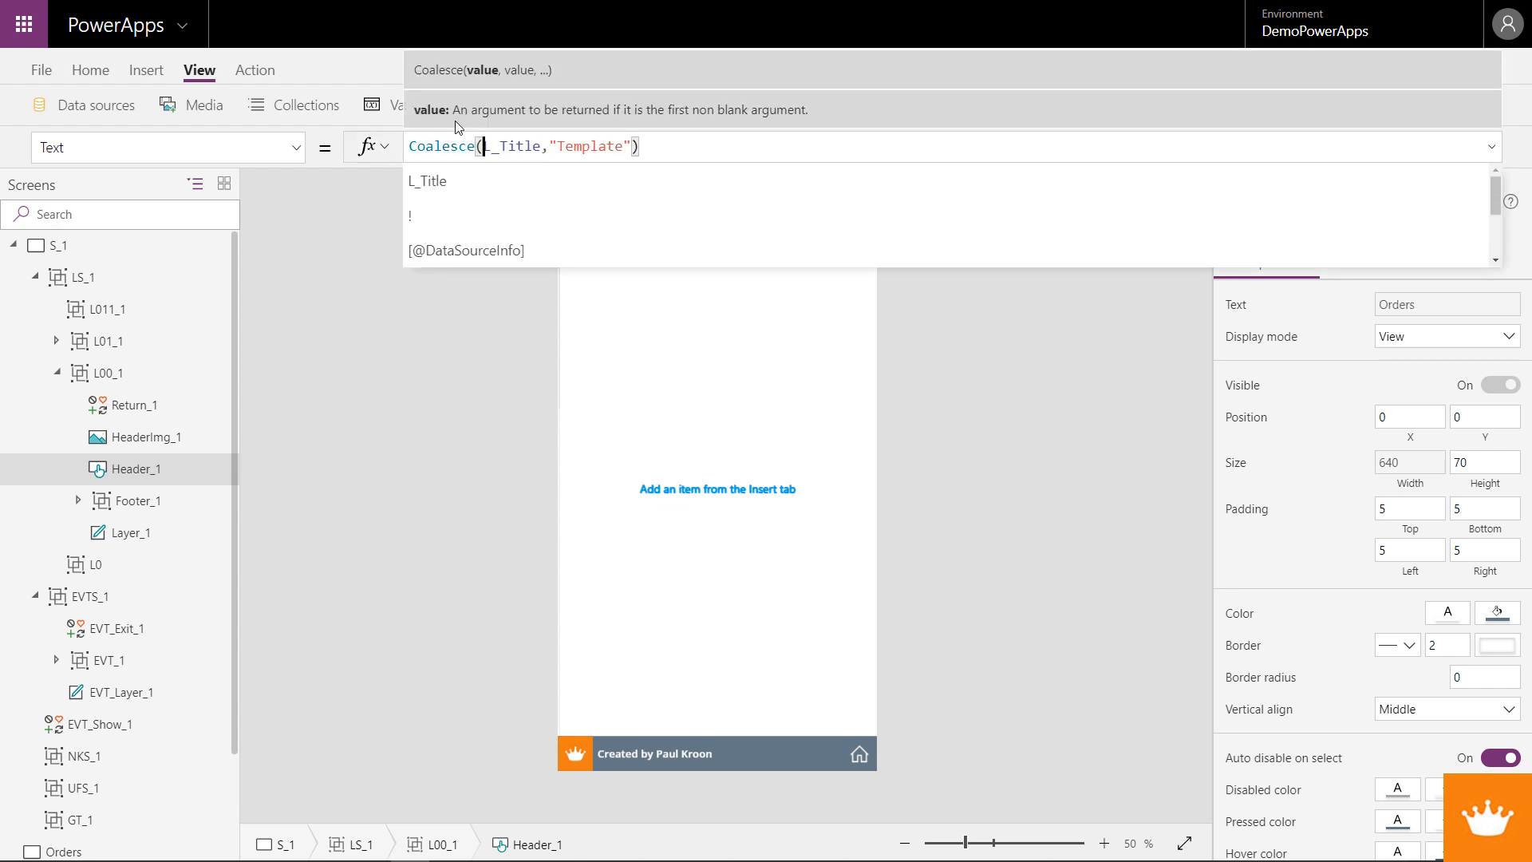
drag(545, 145, 484, 146)
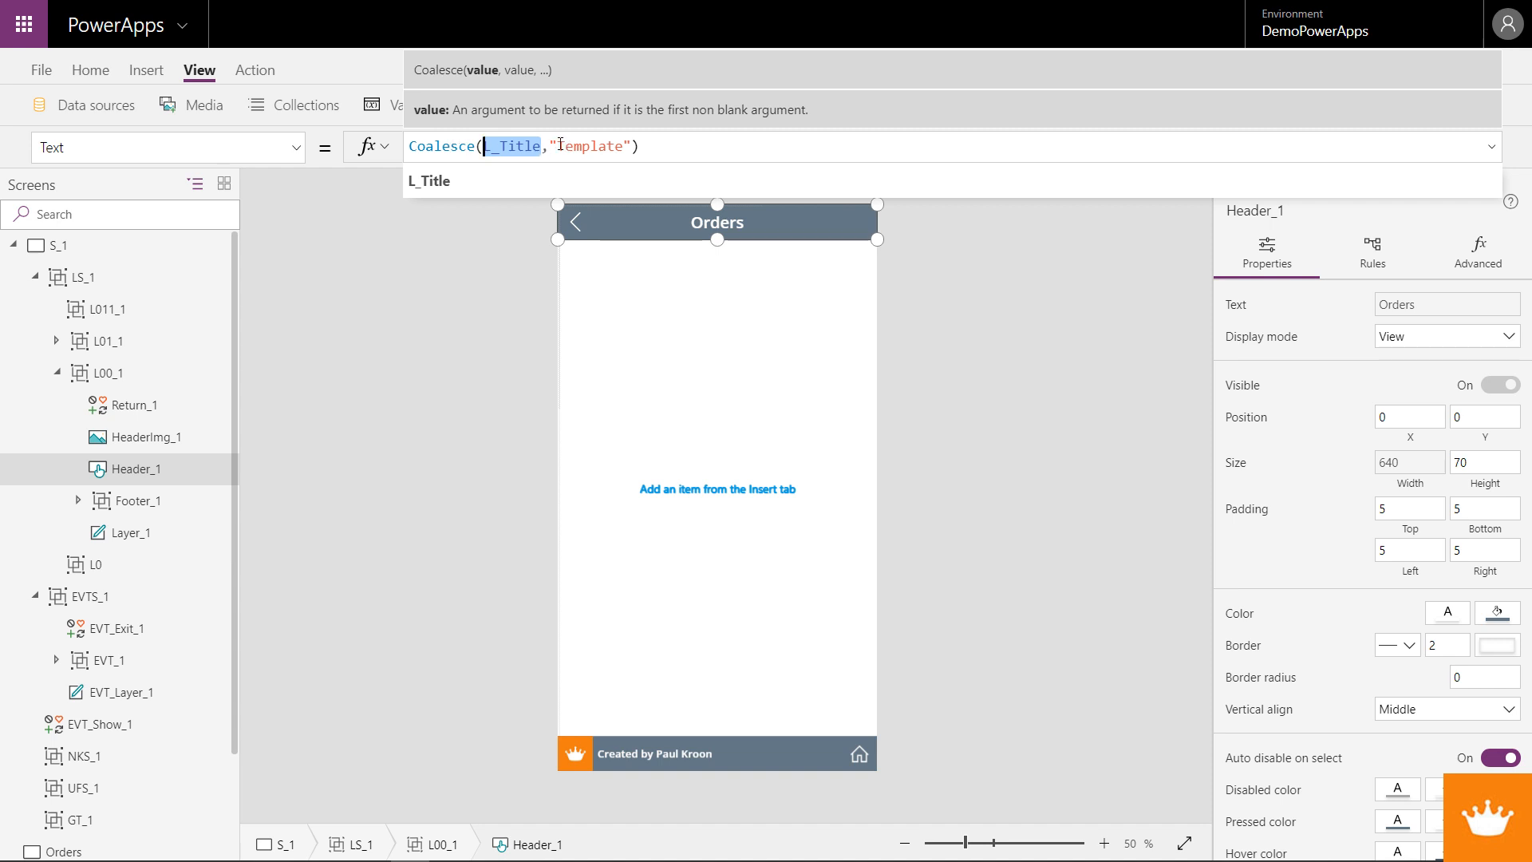
drag(558, 146, 625, 146)
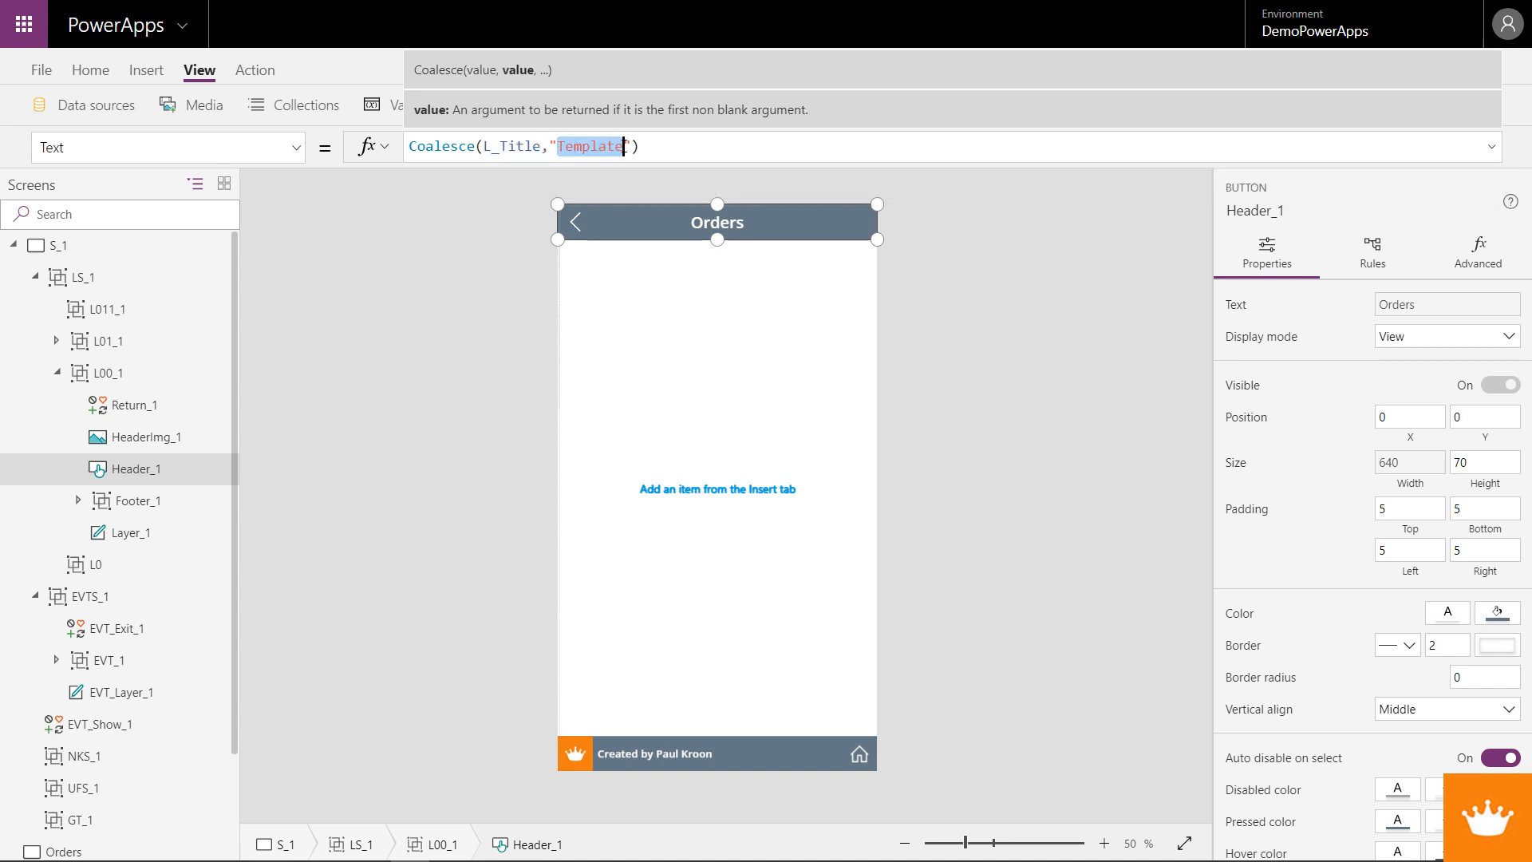
- Change the fallback text in the Header_1 Text formula to "No Title"
text(No Title)
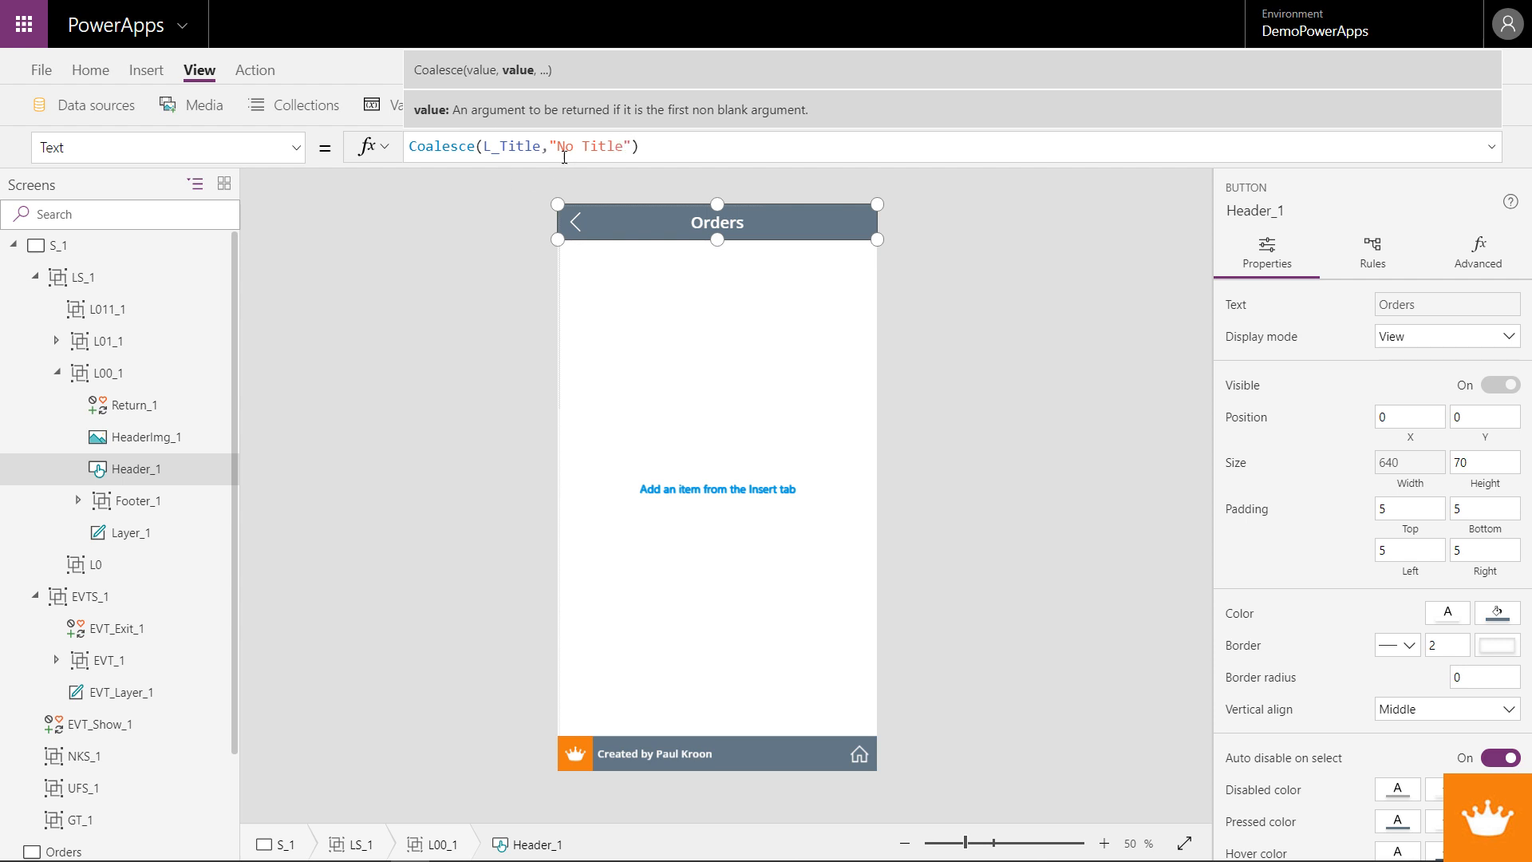
mouse_move(561, 145)
mouse_down()
mouse_move(631, 145)
mouse_move(554, 145)
mouse_up()
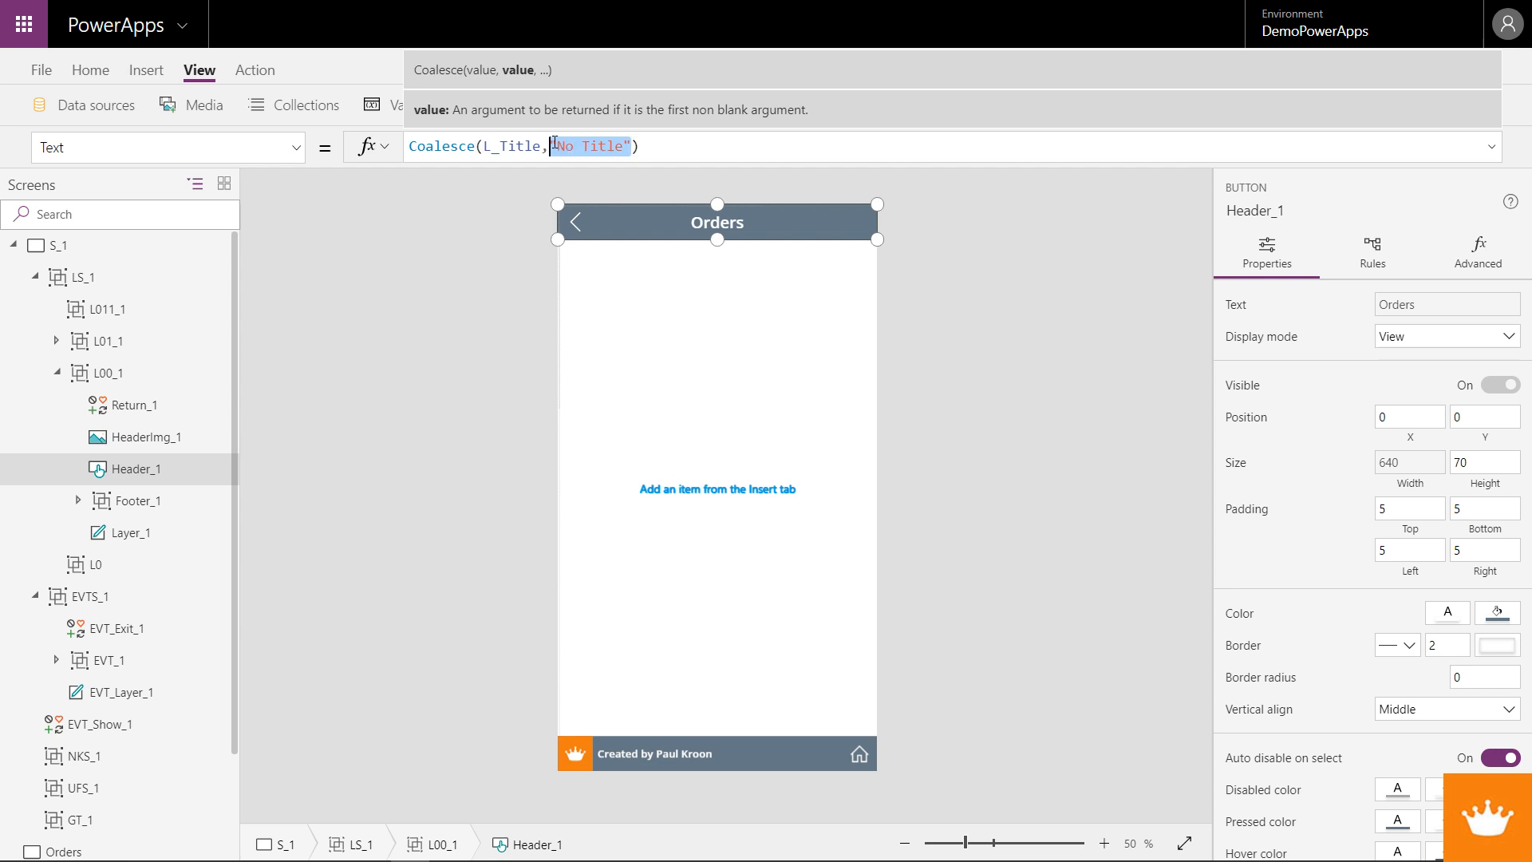
drag(558, 145, 625, 144)
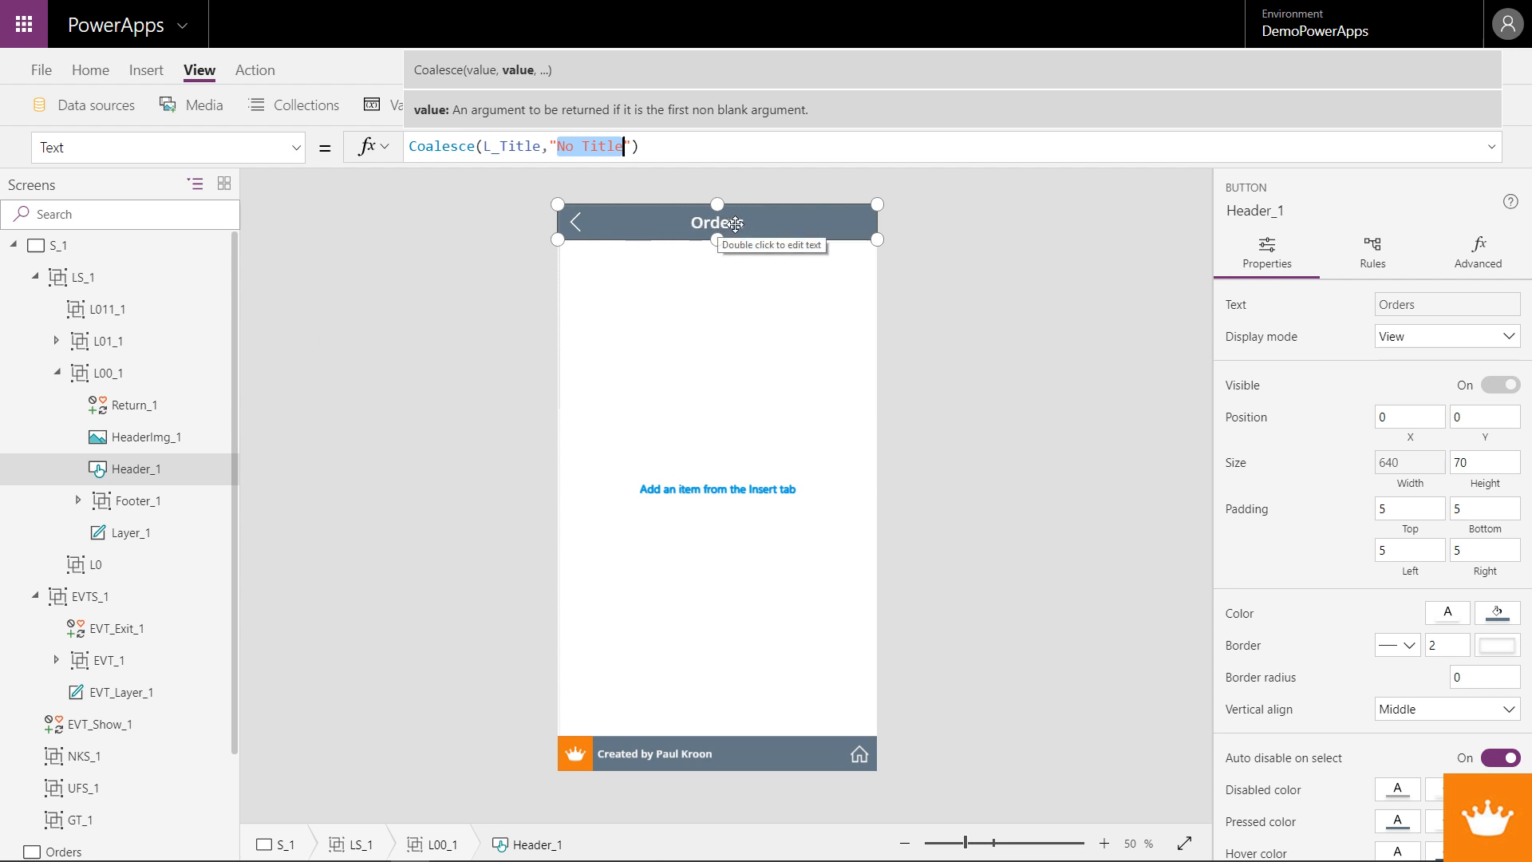
- Insert a vertical gallery on screen S_1 for the Orders layer
click(106, 308)
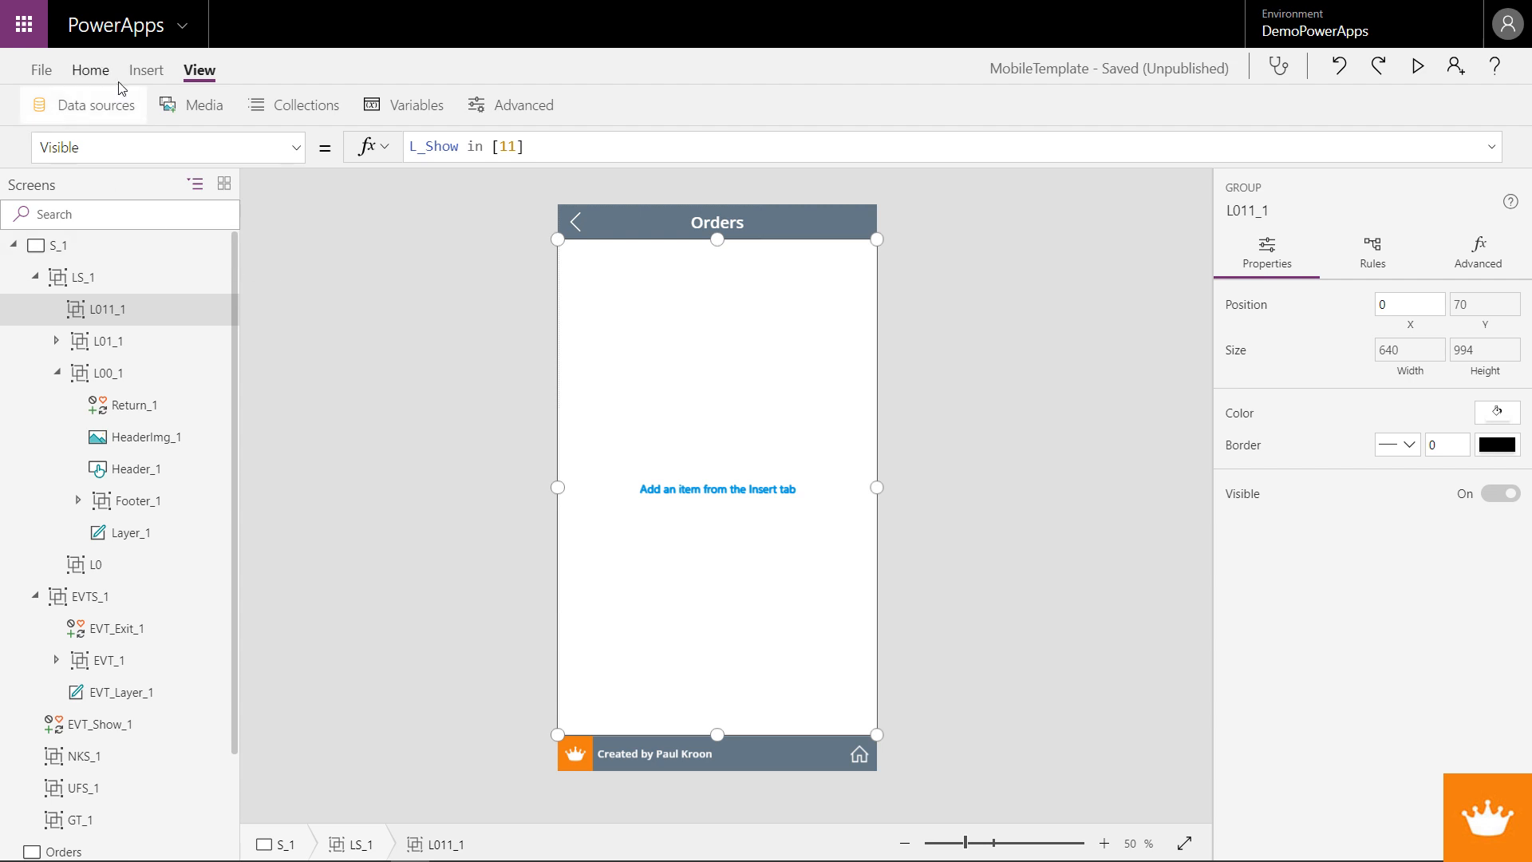
click(144, 73)
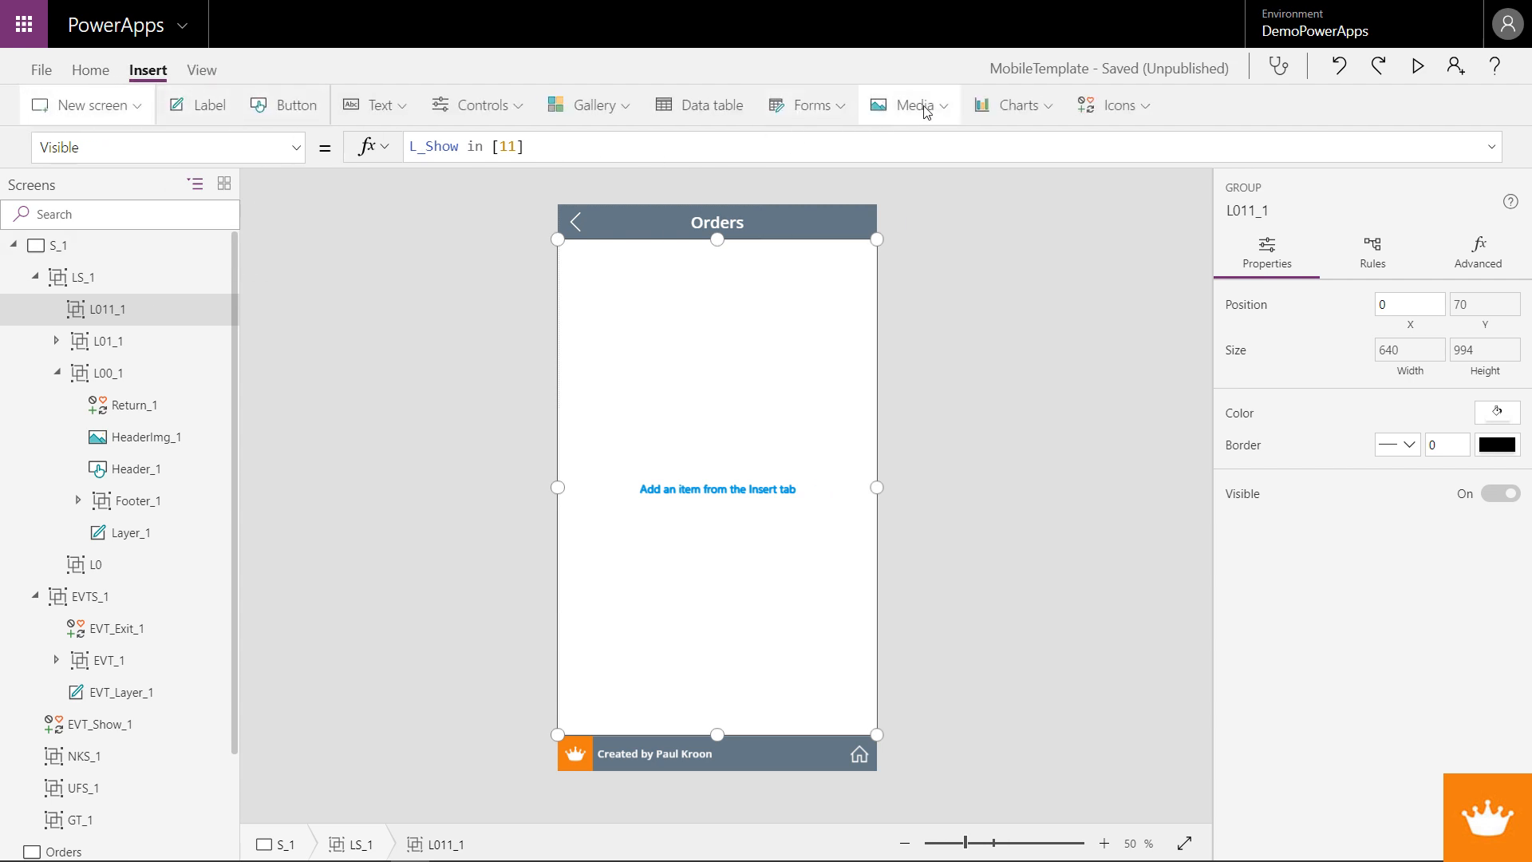
click(613, 110)
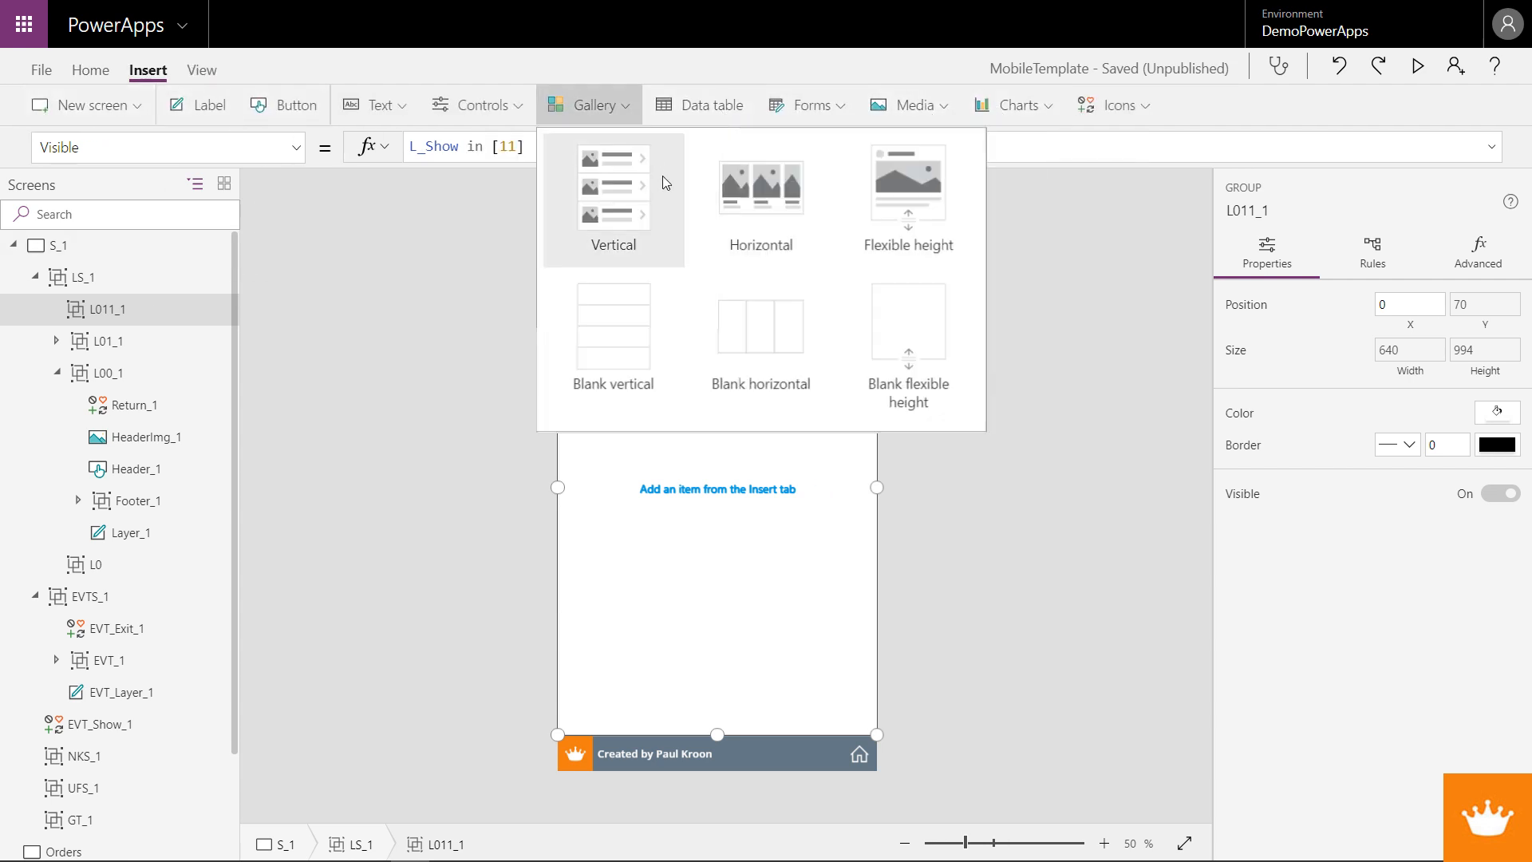
click(635, 229)
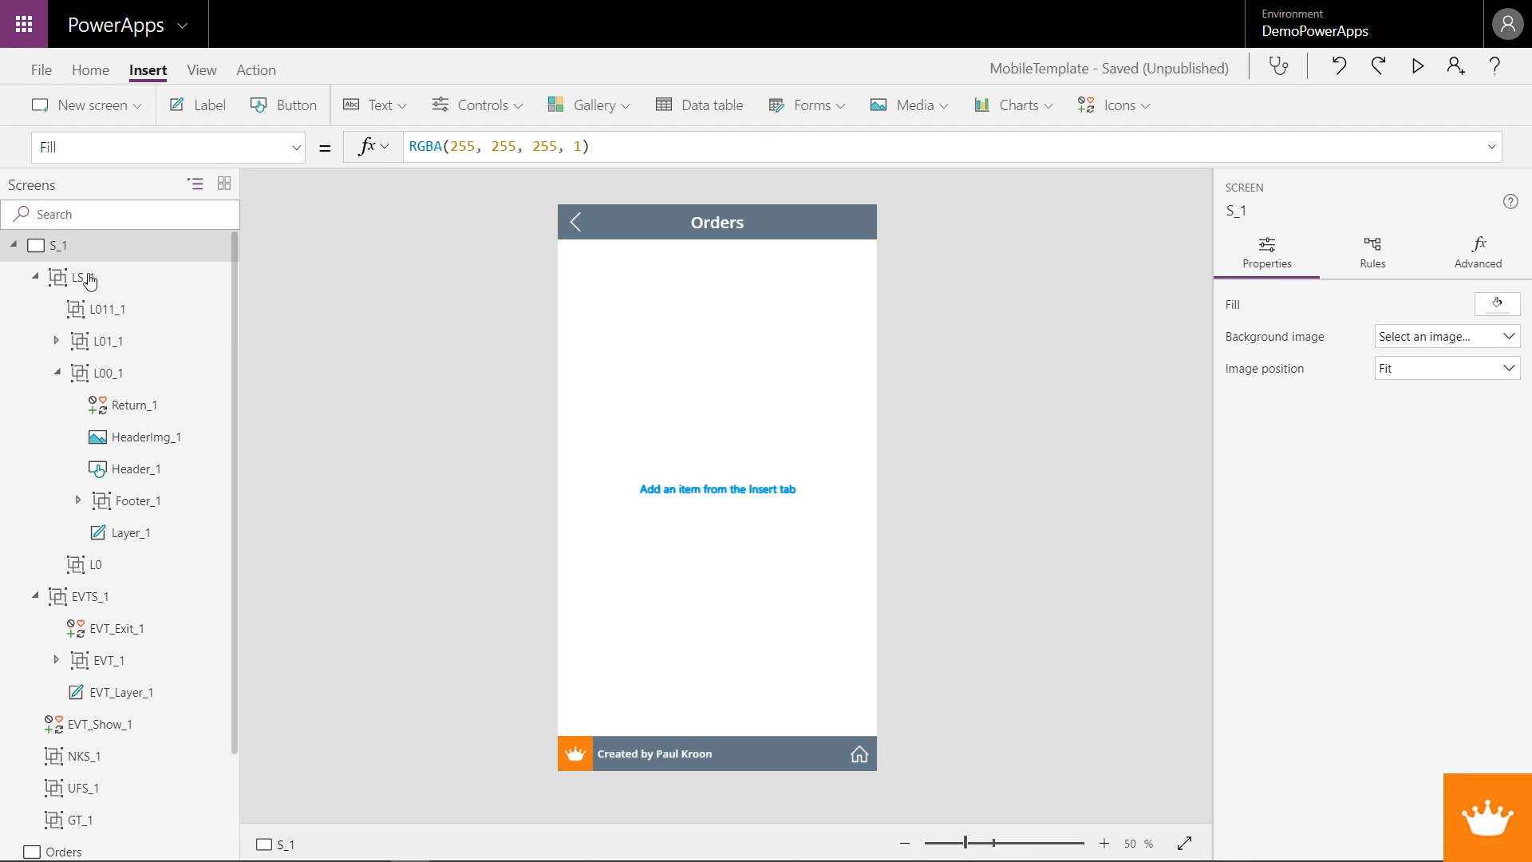
- Try pasting the gallery into group L011_1, and delete the pasted group
click(101, 318)
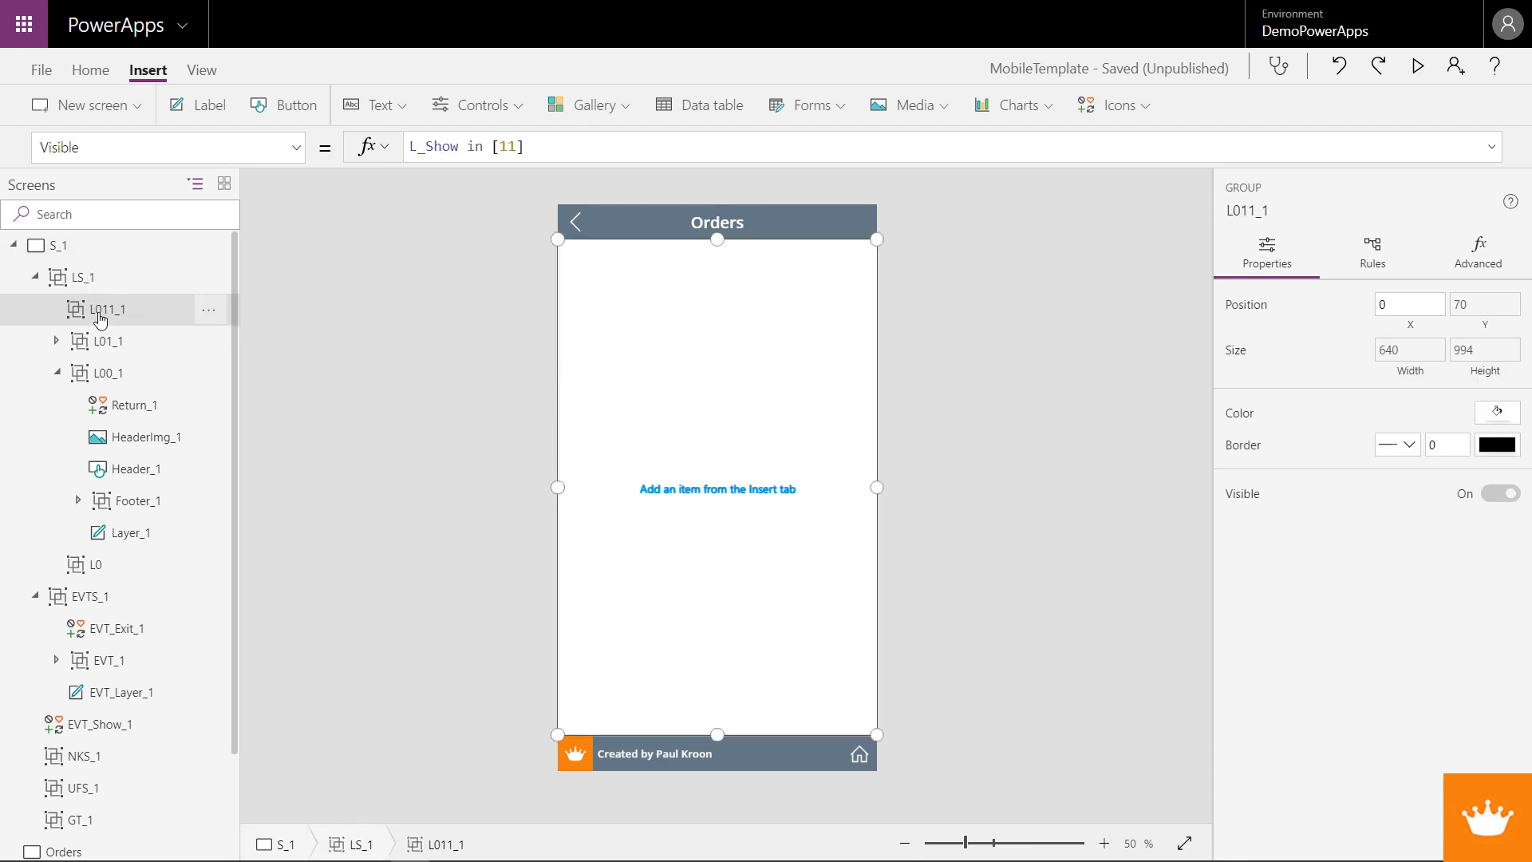
key(ctrl+v)
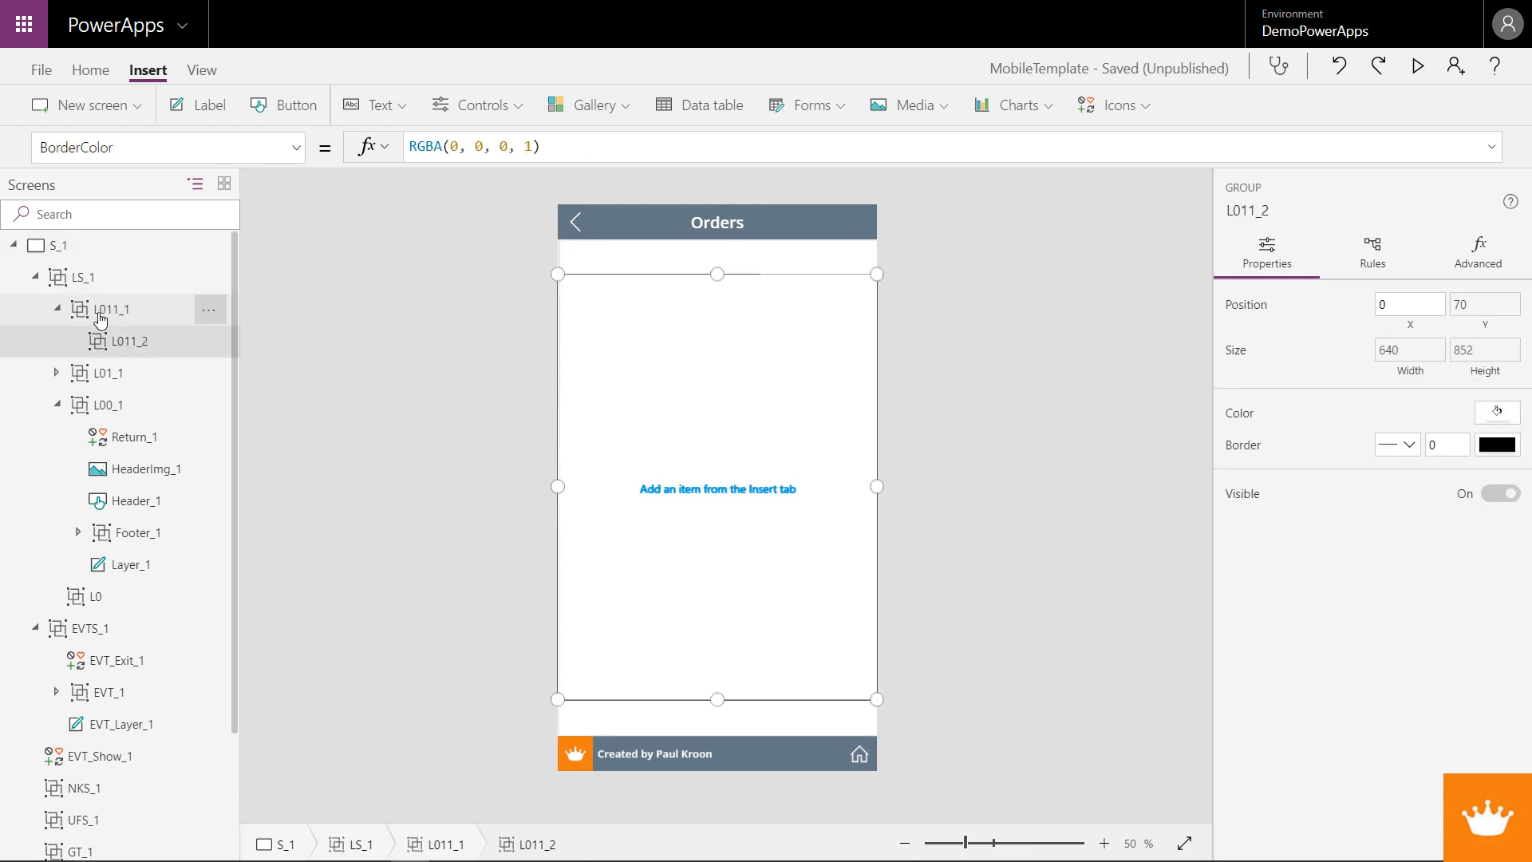
key(Delete)
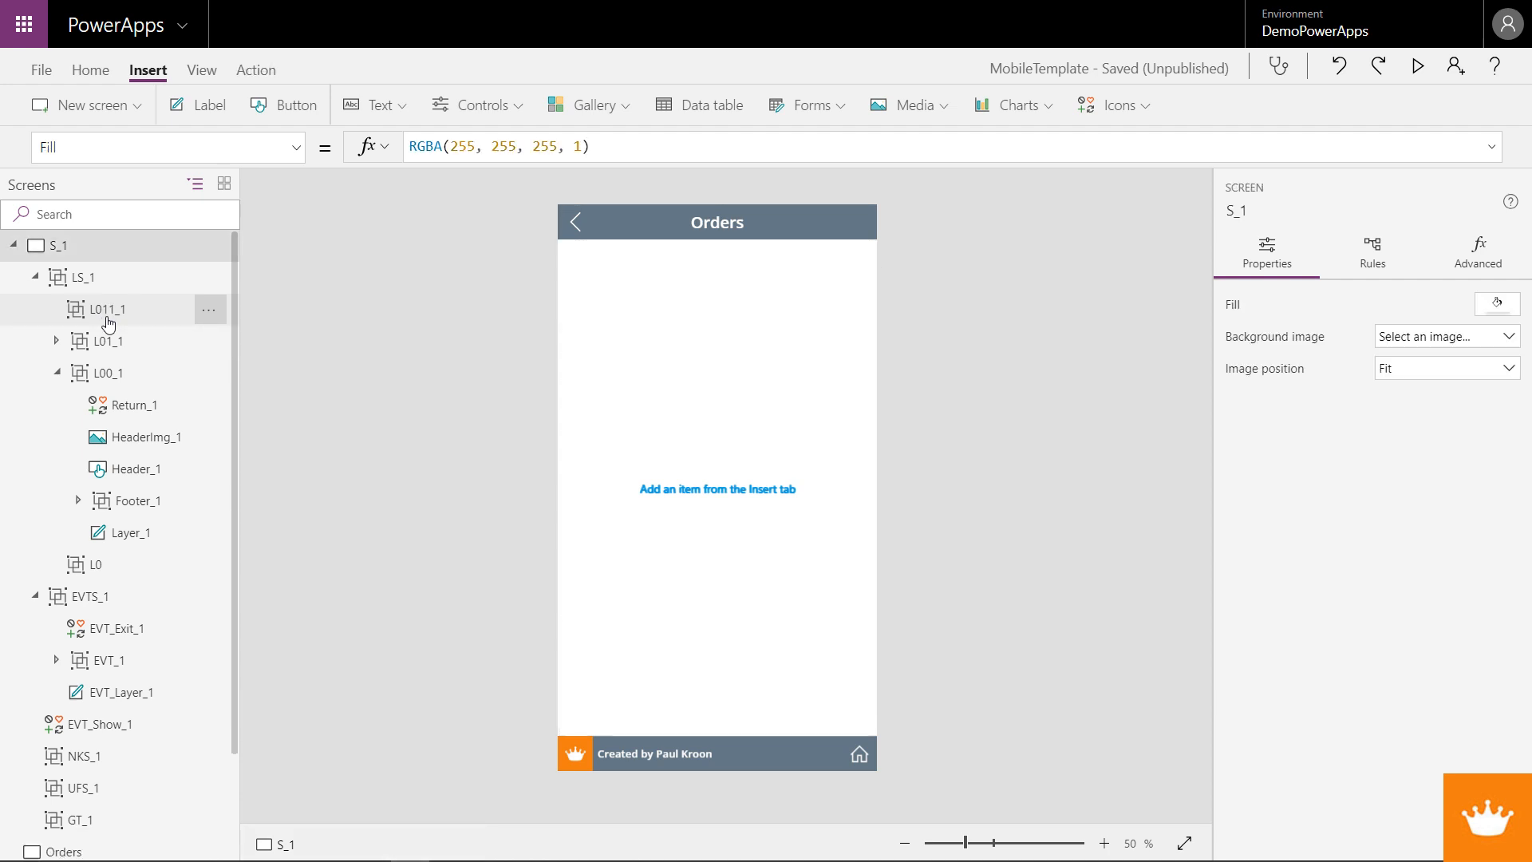
- Restore the gallery and move it from the screen into group L011_1
key(ctrl+z)
key(ctrl+x)
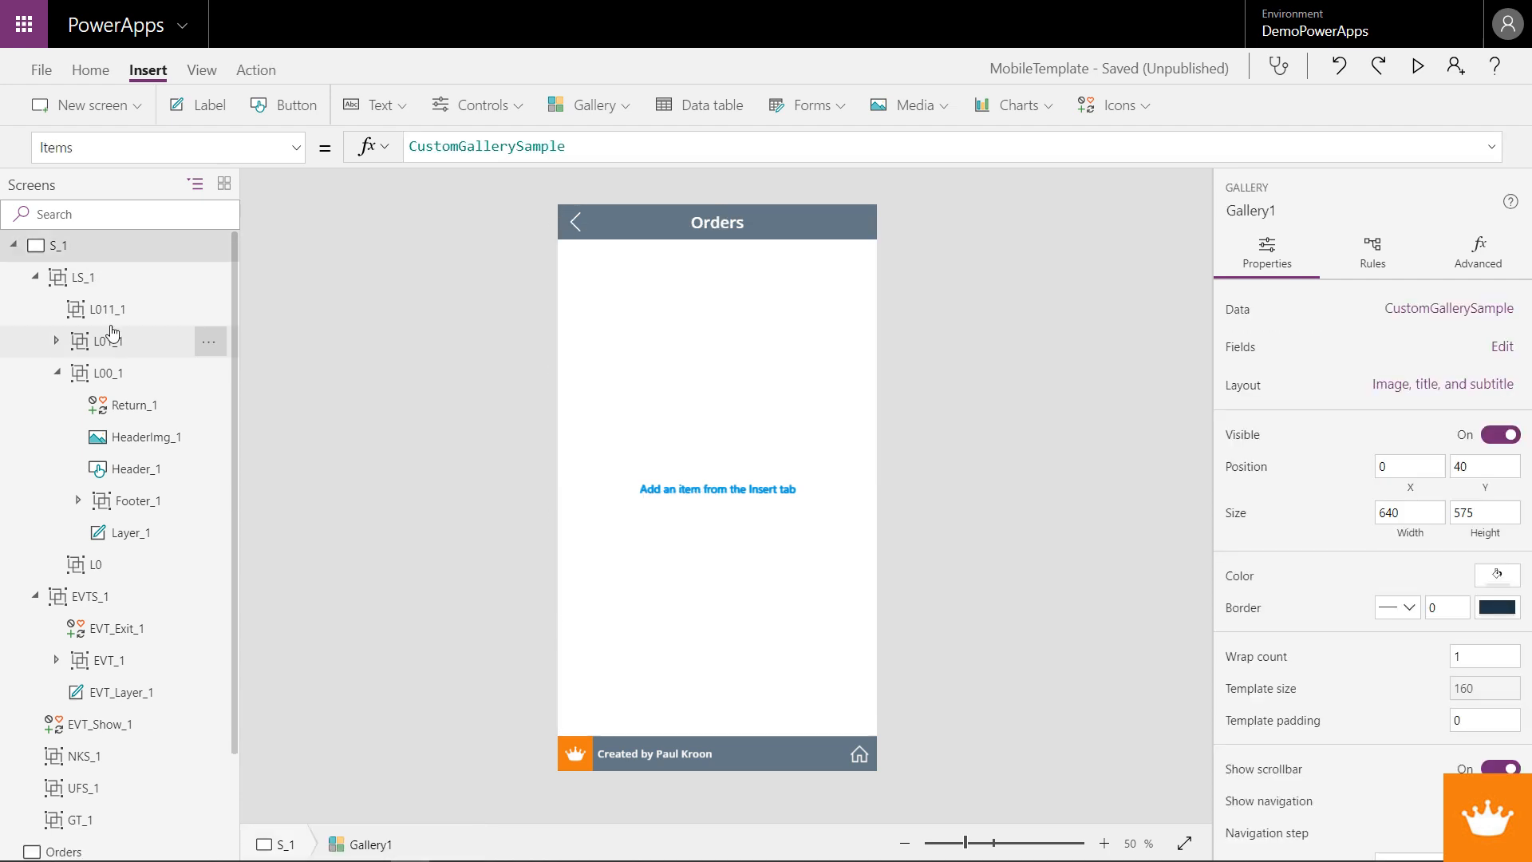
click(107, 309)
key(ctrl+v)
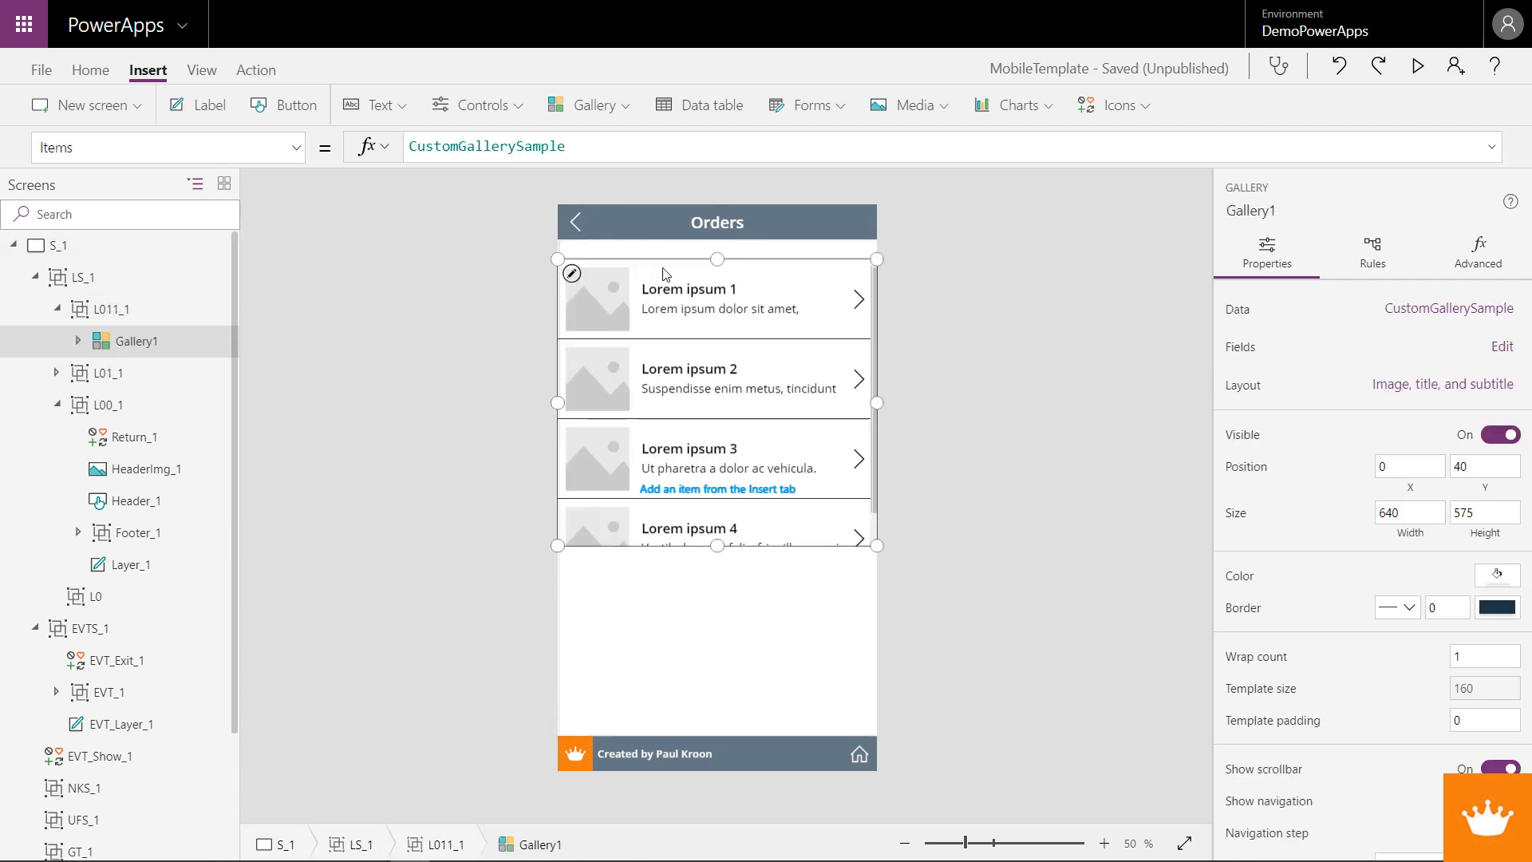
- Fit Gallery1 between the header and footer, at Y 0 with a height of 994, and select its first item template
drag(663, 260, 662, 240)
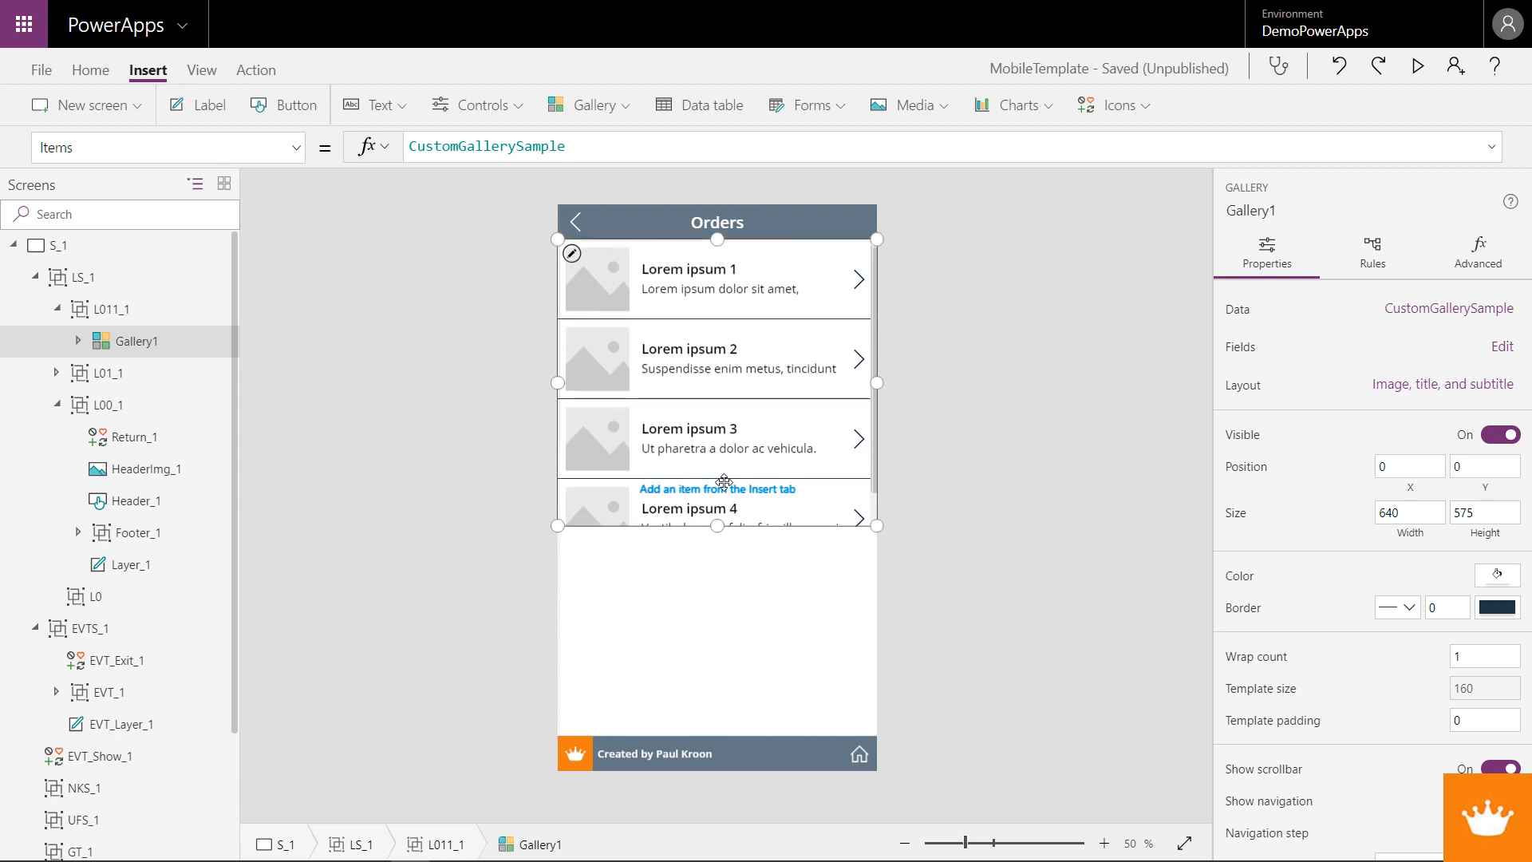
drag(722, 525, 718, 734)
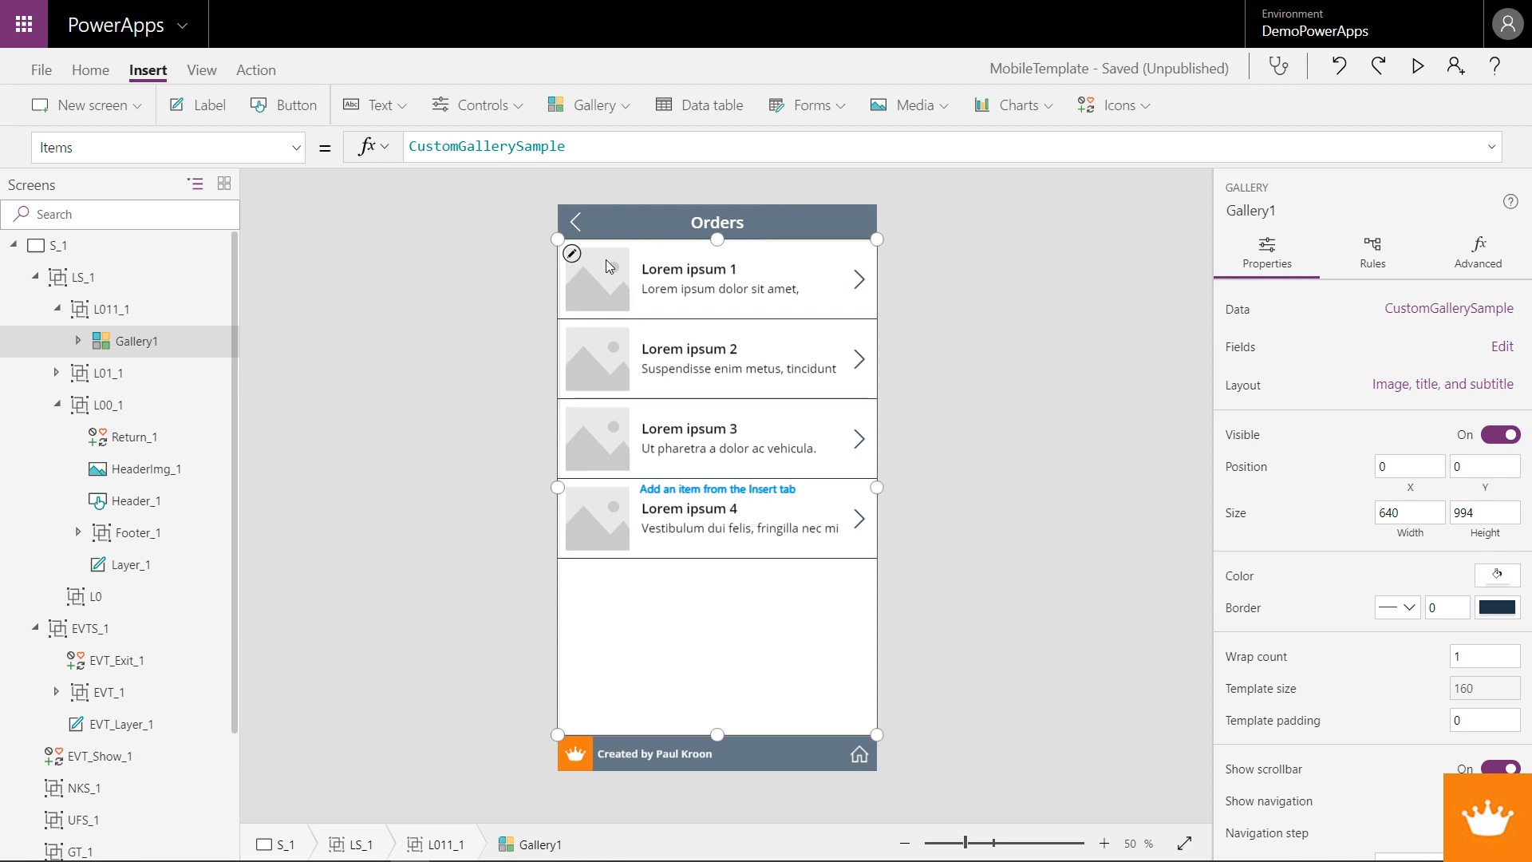
click(870, 310)
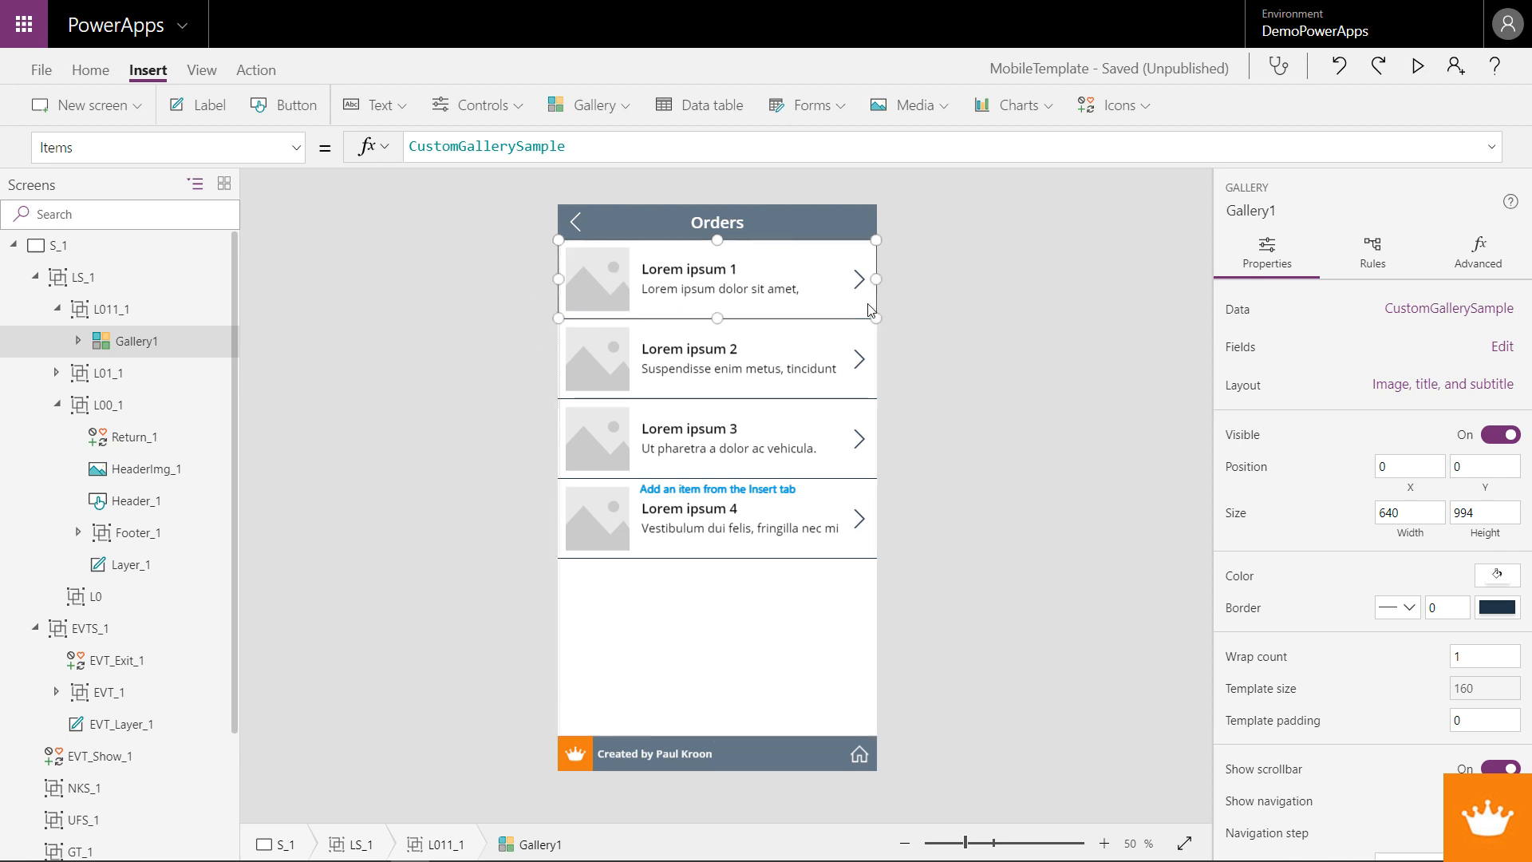
- Replace the OnSelect formula of Gallery1 with an UpdateContext call that sets L_Show to 12
click(296, 148)
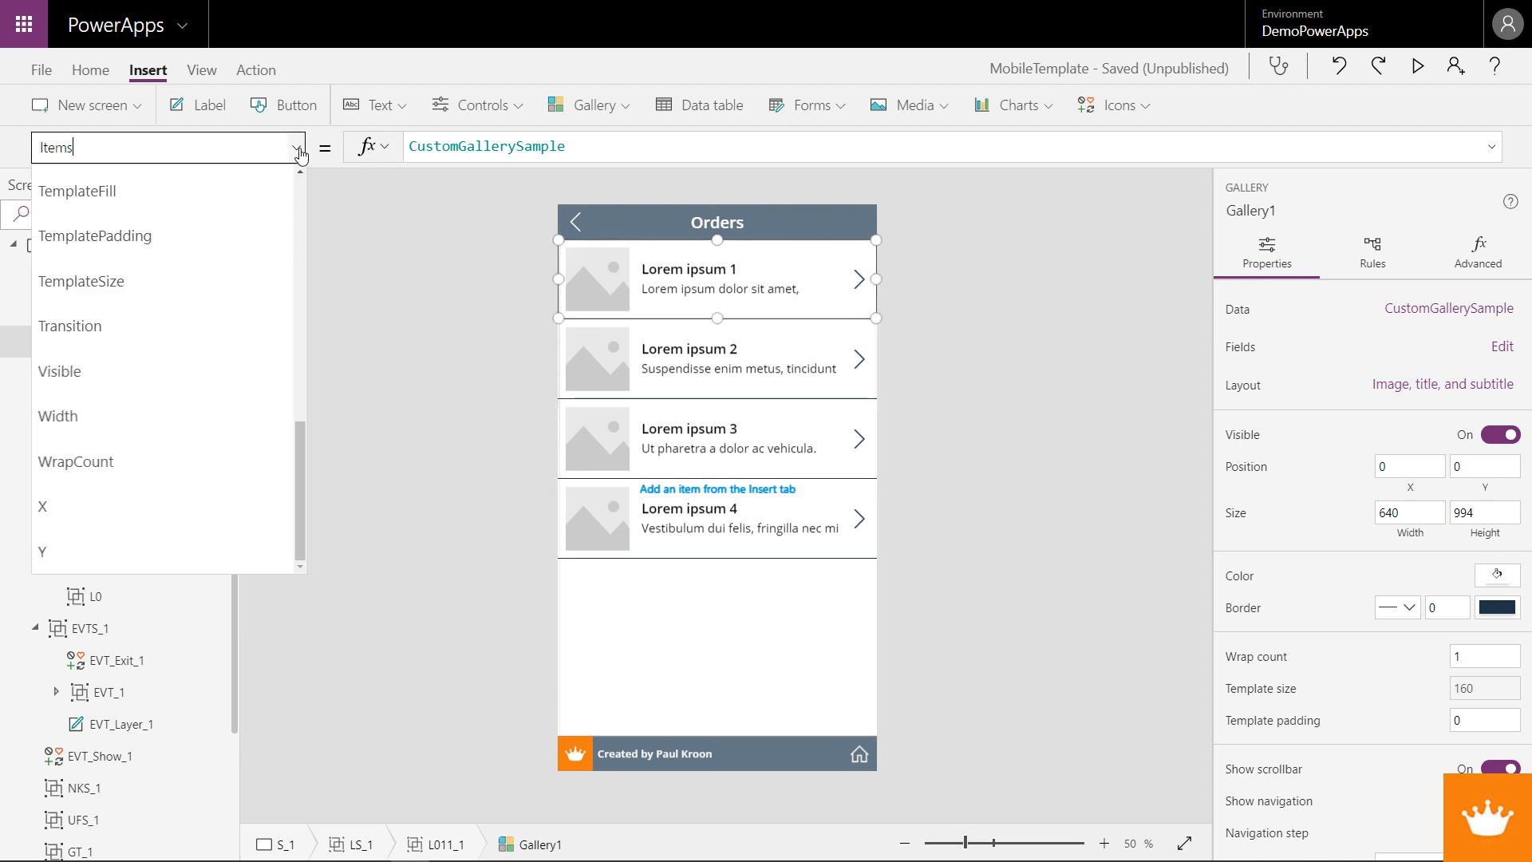
scroll(162, 419, up, 5)
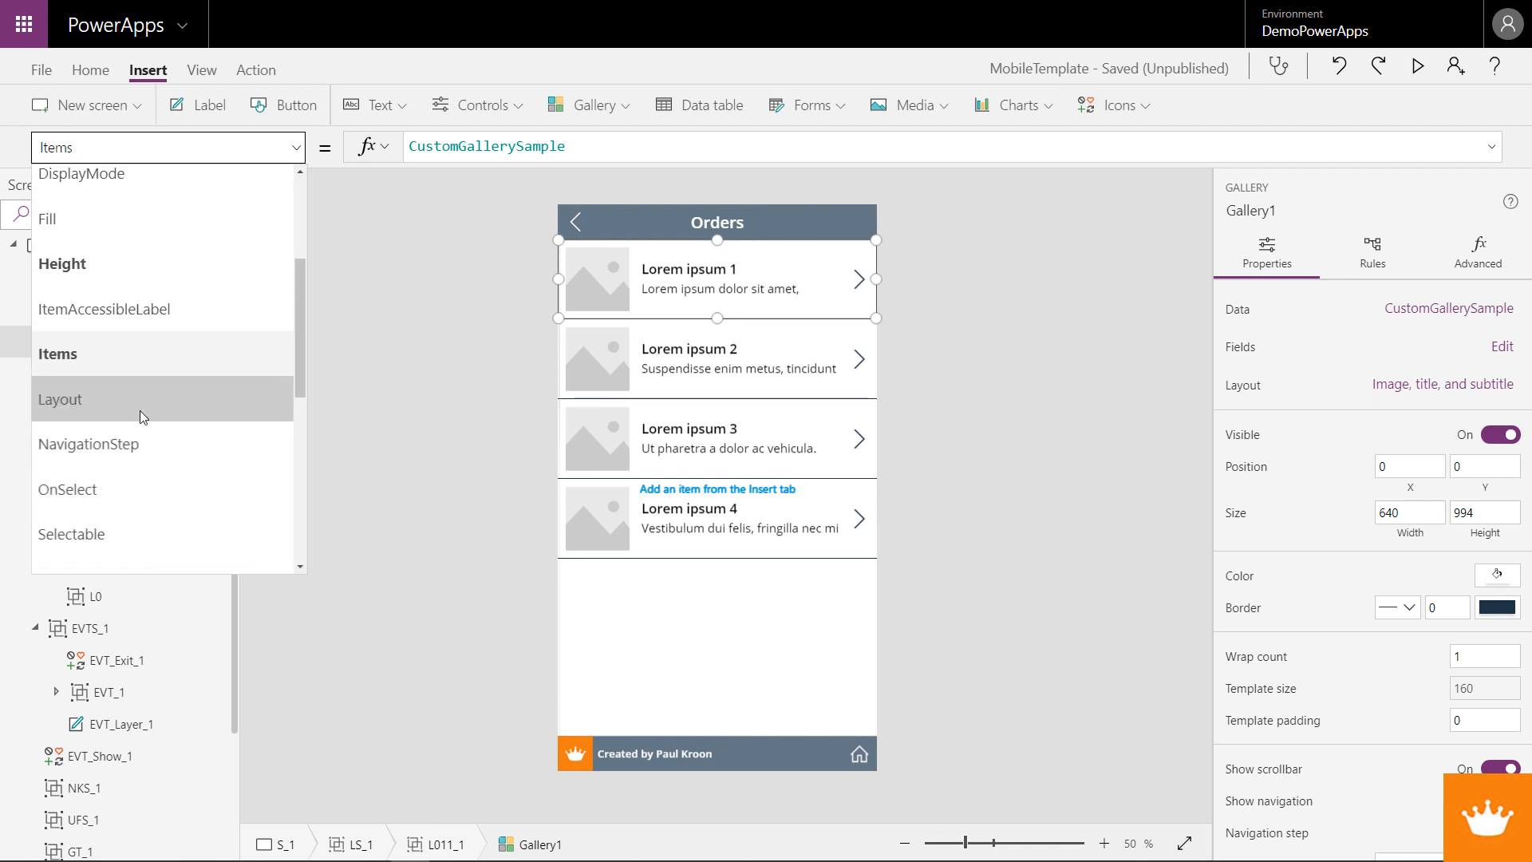
click(115, 481)
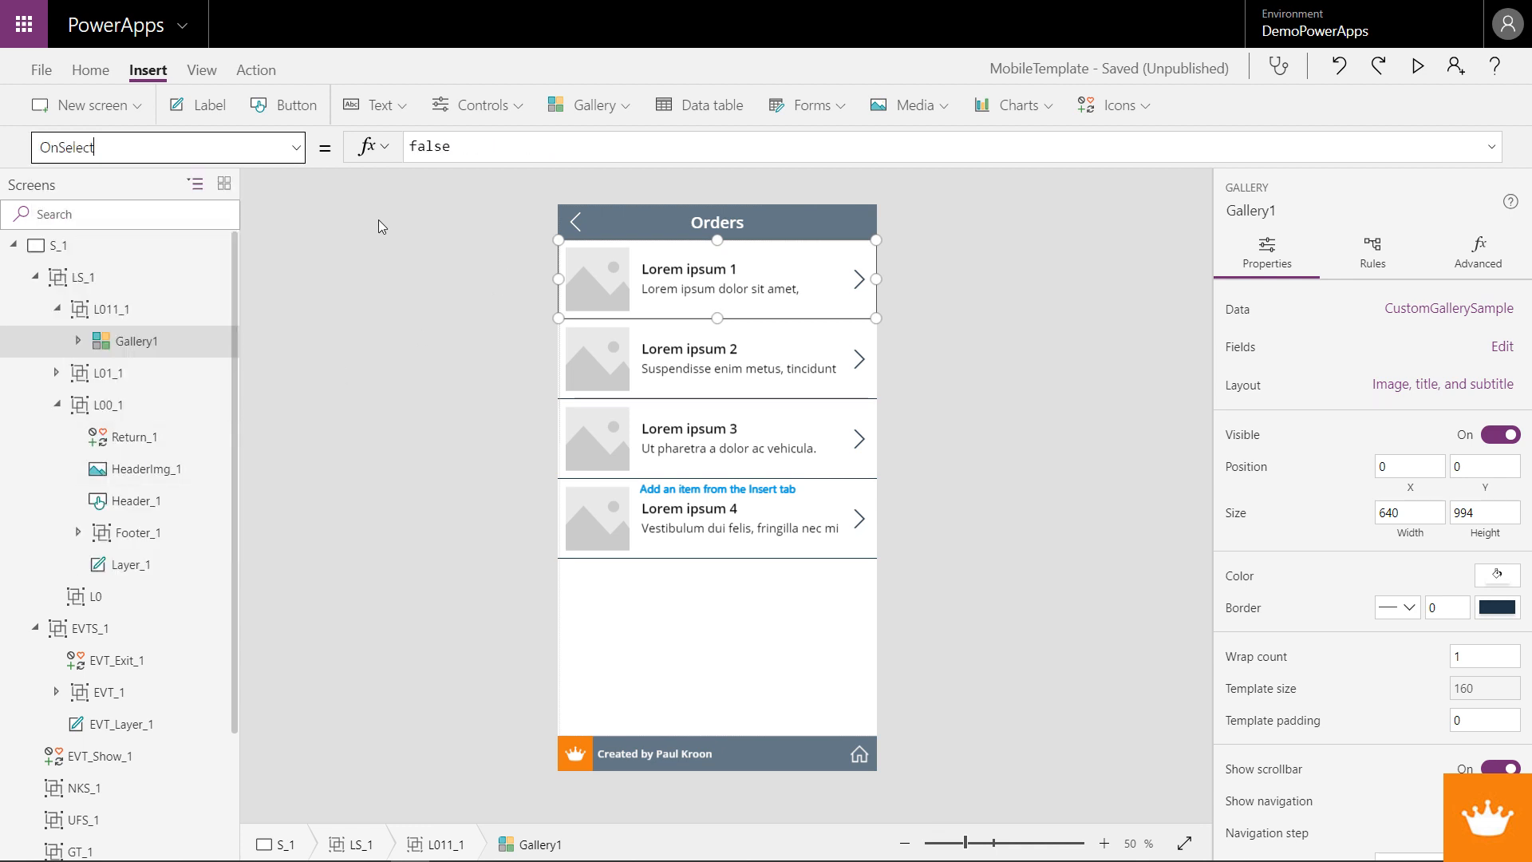
drag(475, 145, 413, 144)
text(UpdateC)
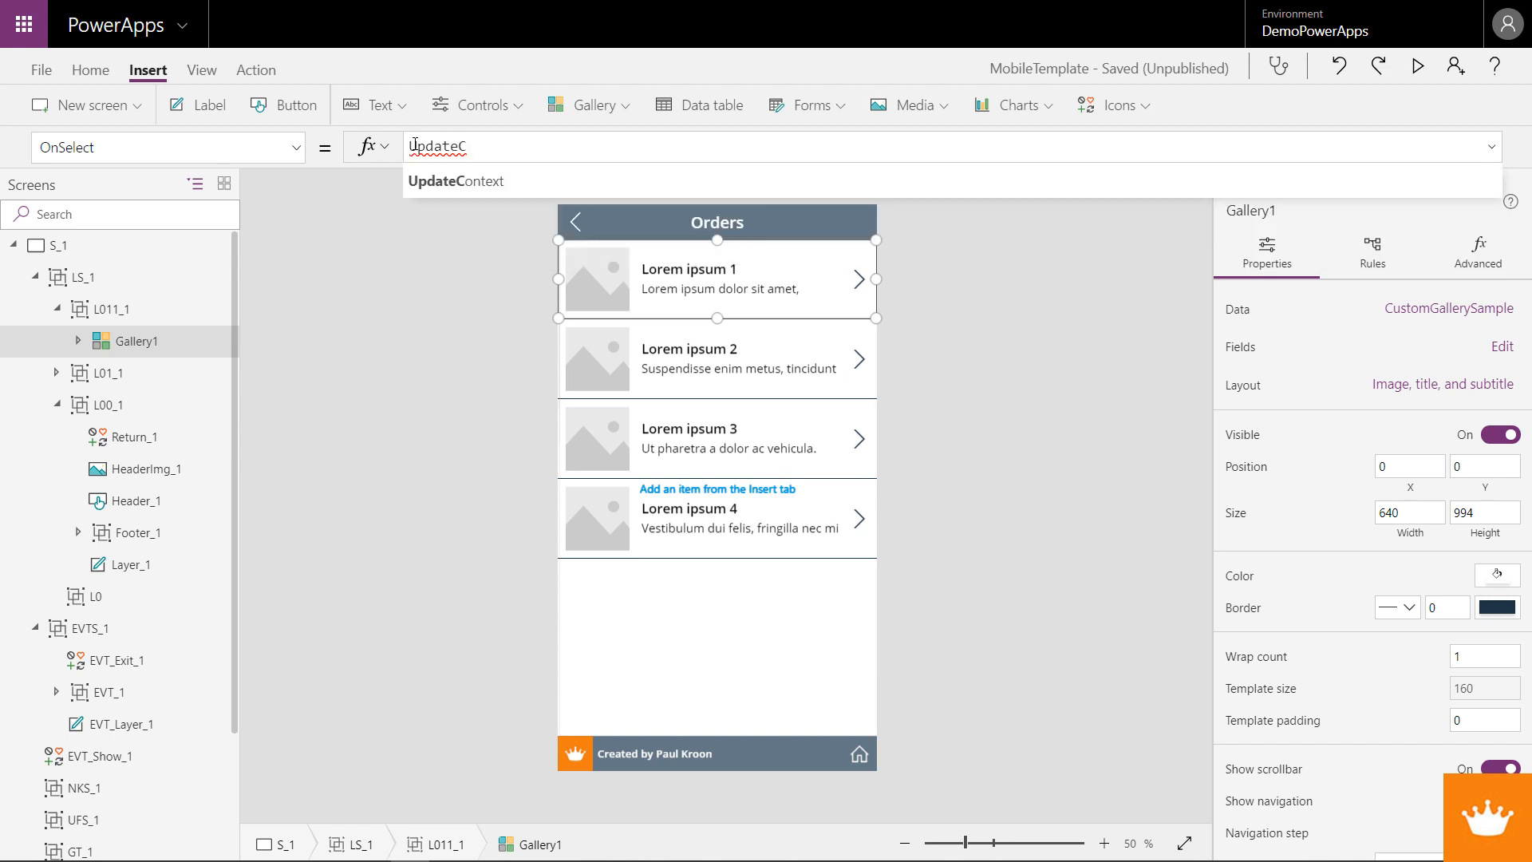
key(Tab)
text({L)
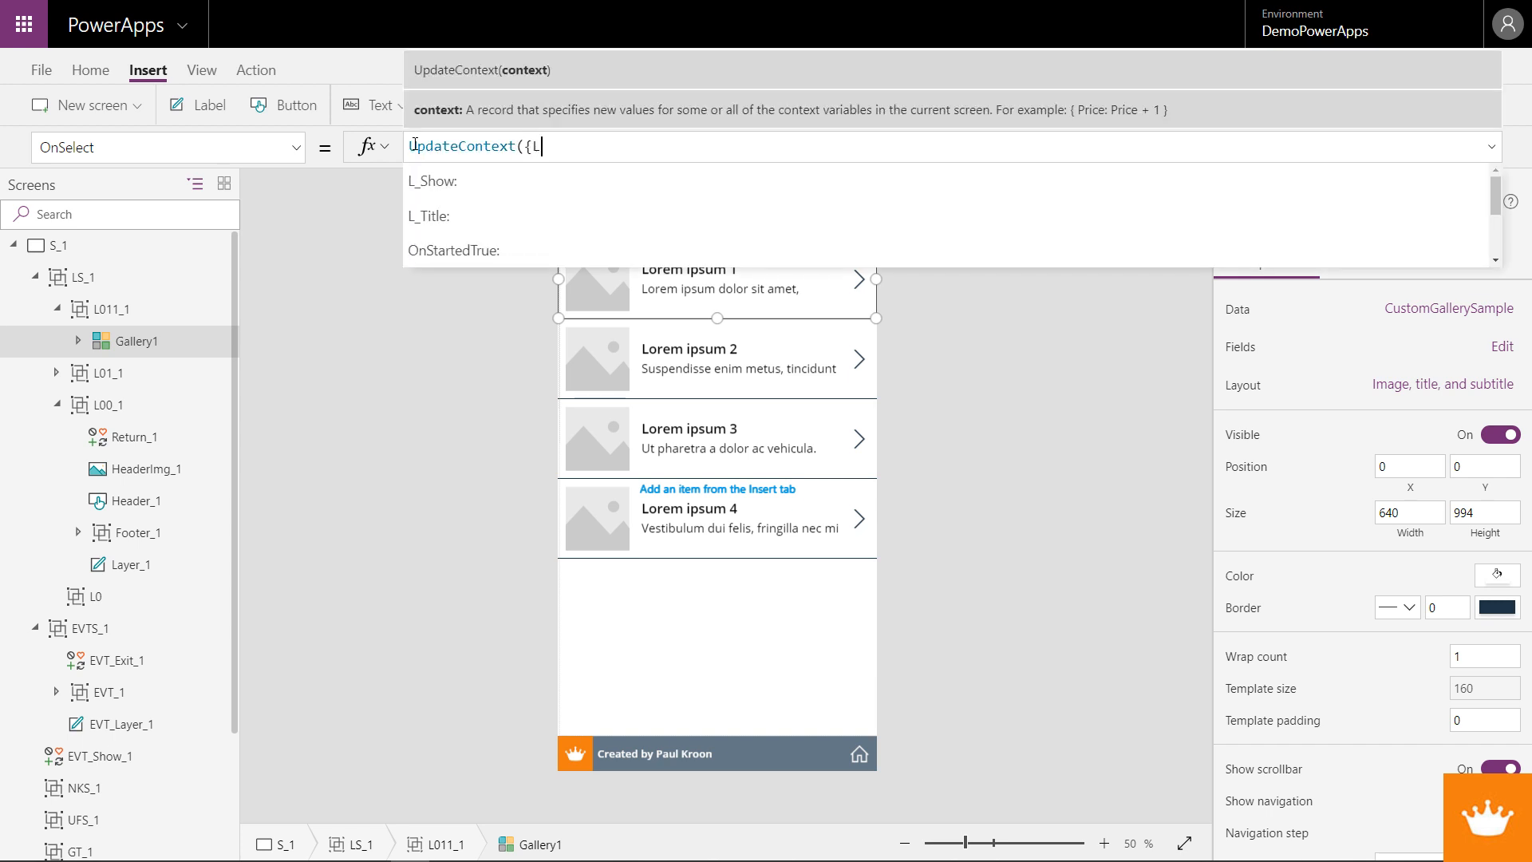
text(_Show:)
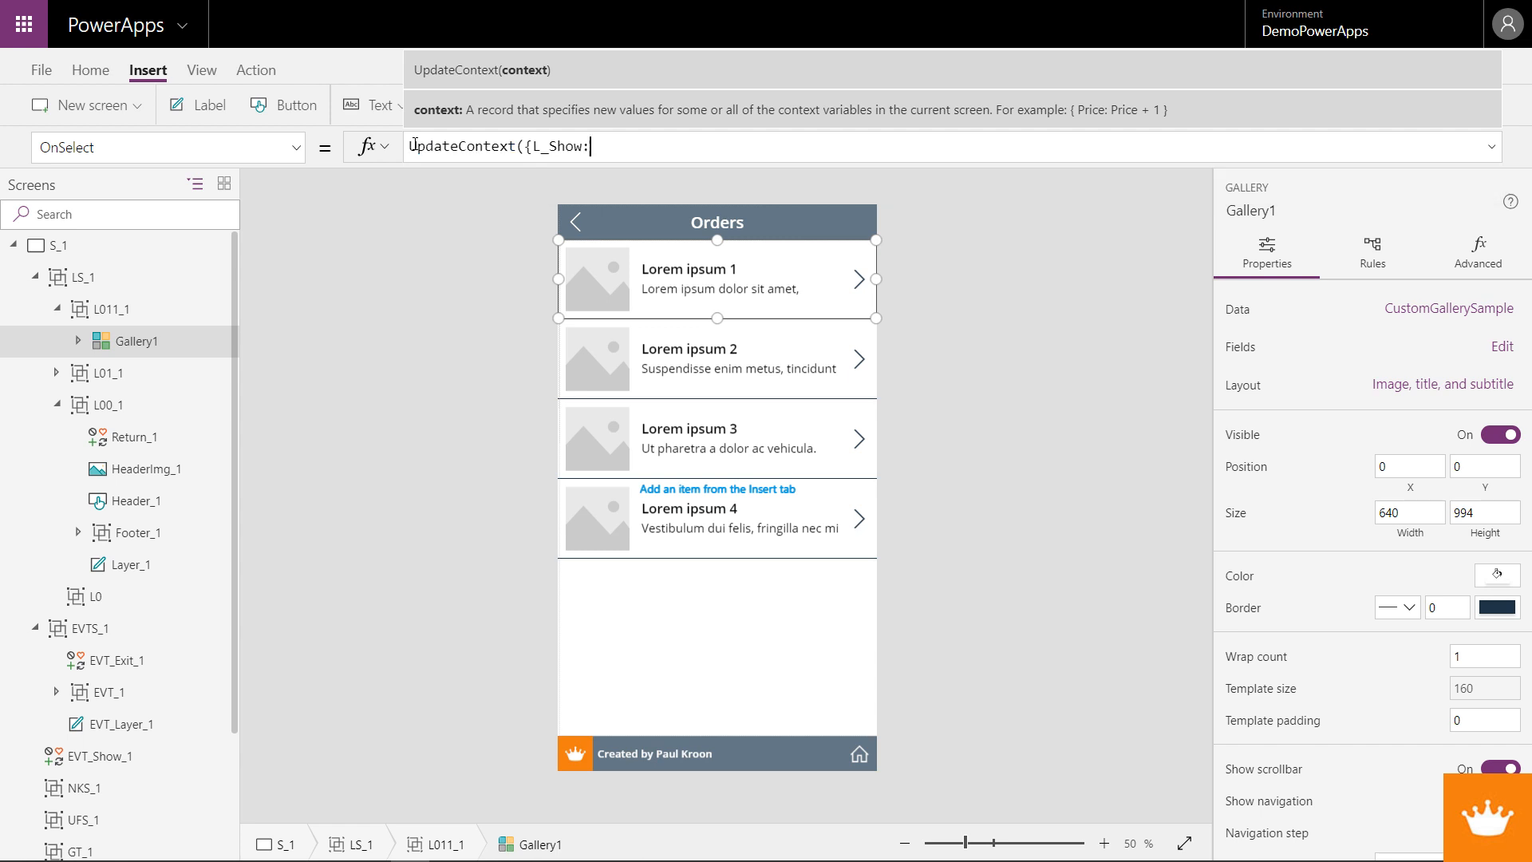
text(12)
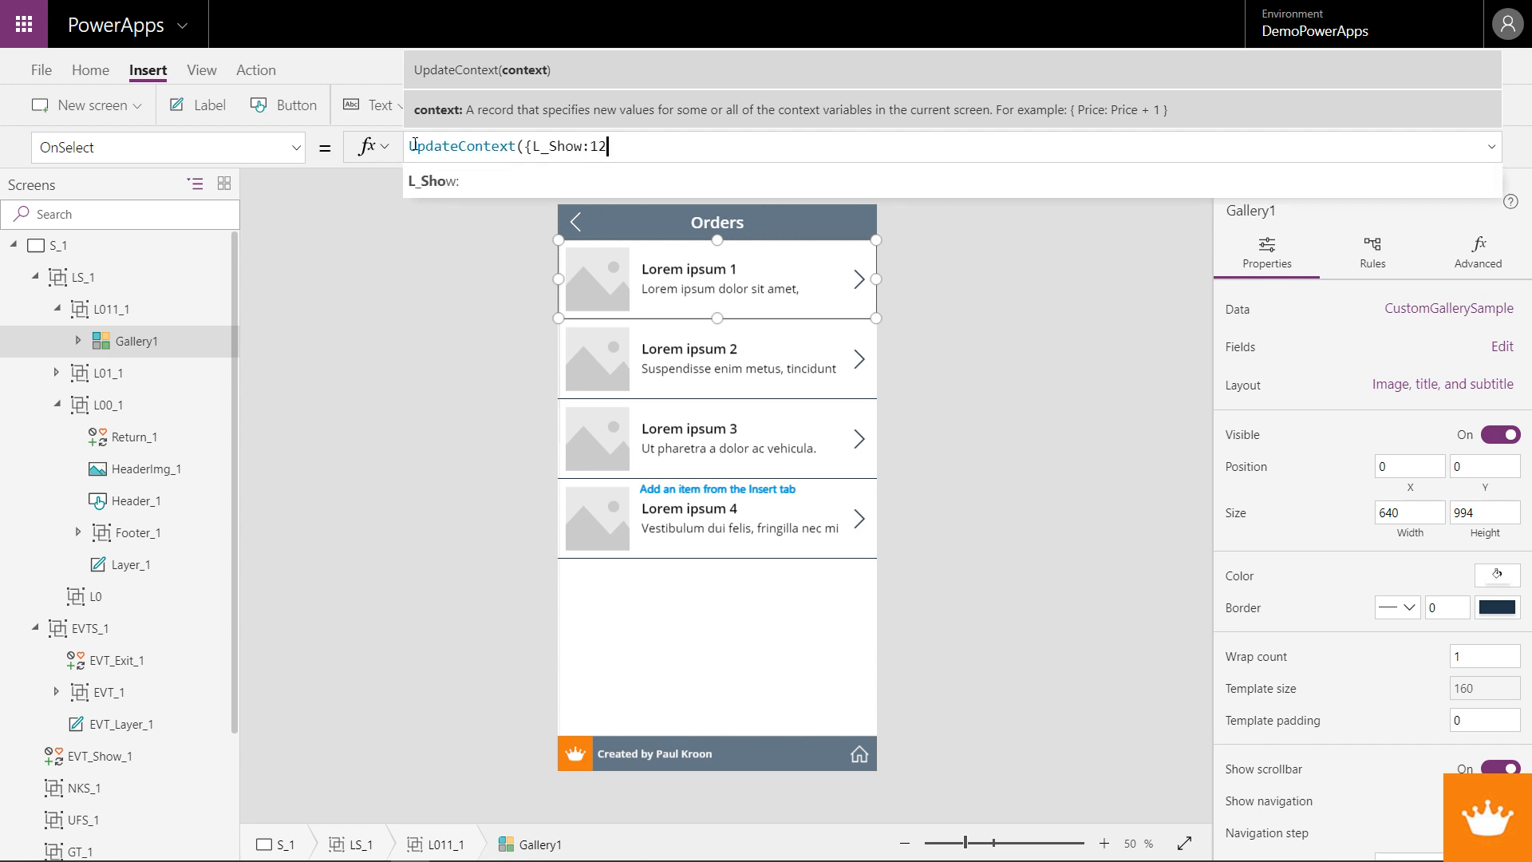
- Complete the formula with the title so it reads UpdateContext({L_Show:12,L_Title:"Order details"})
text(,L_Titl)
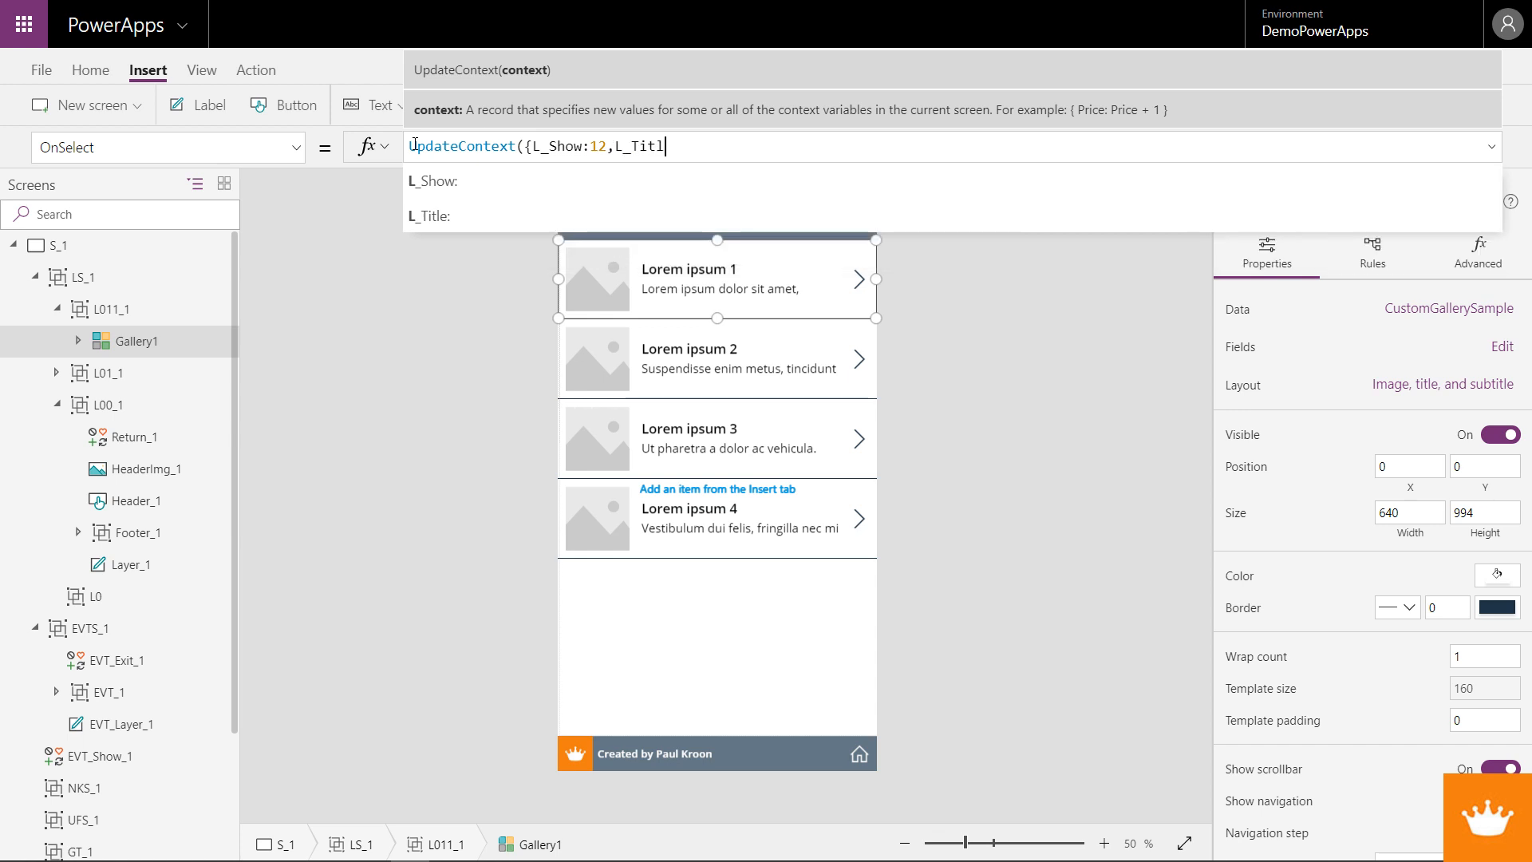
text(e:)
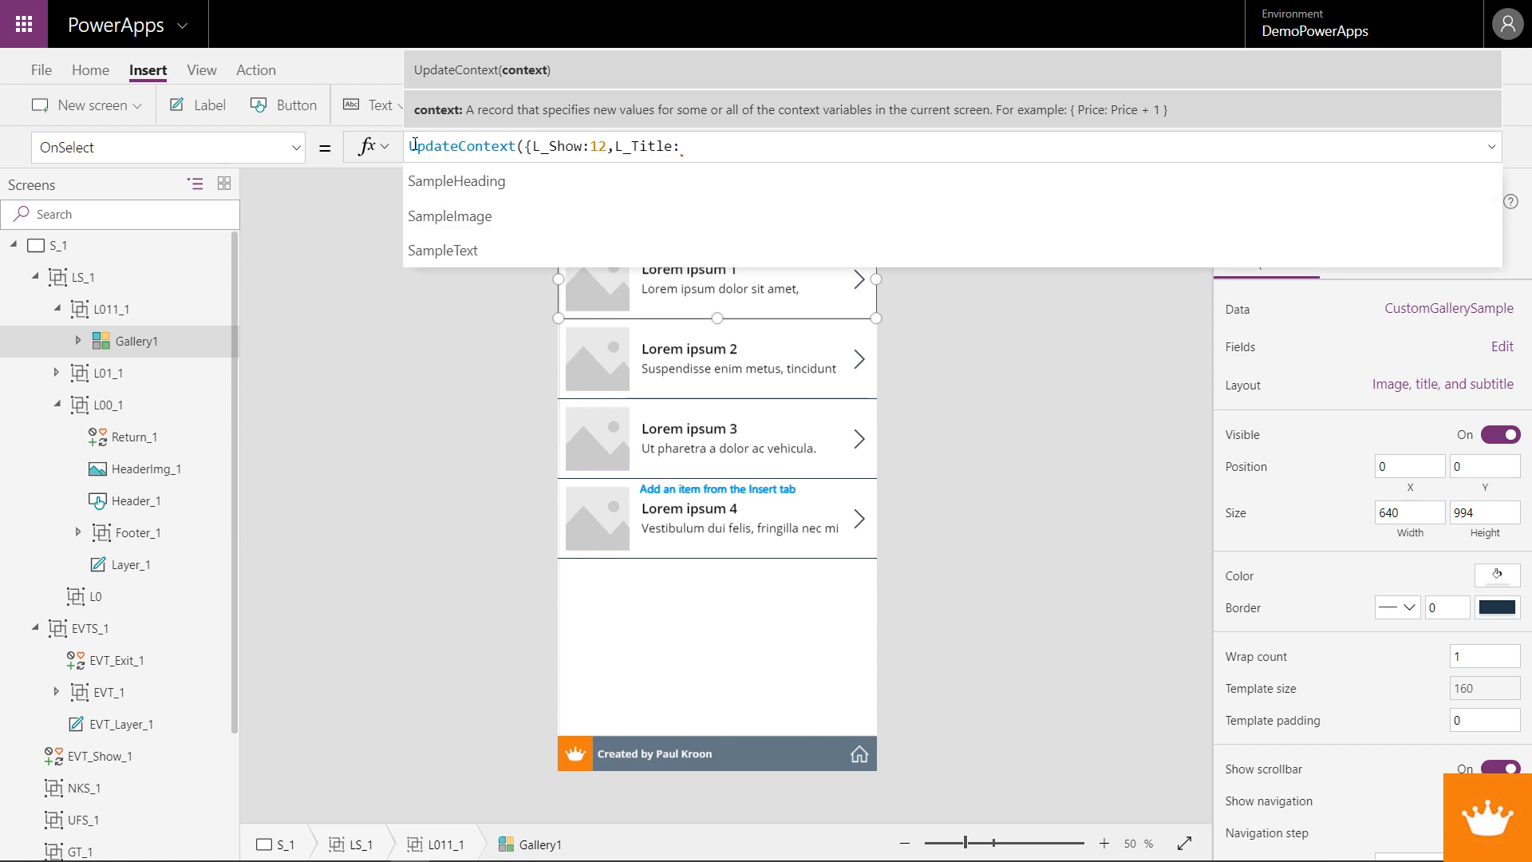
text(""}))
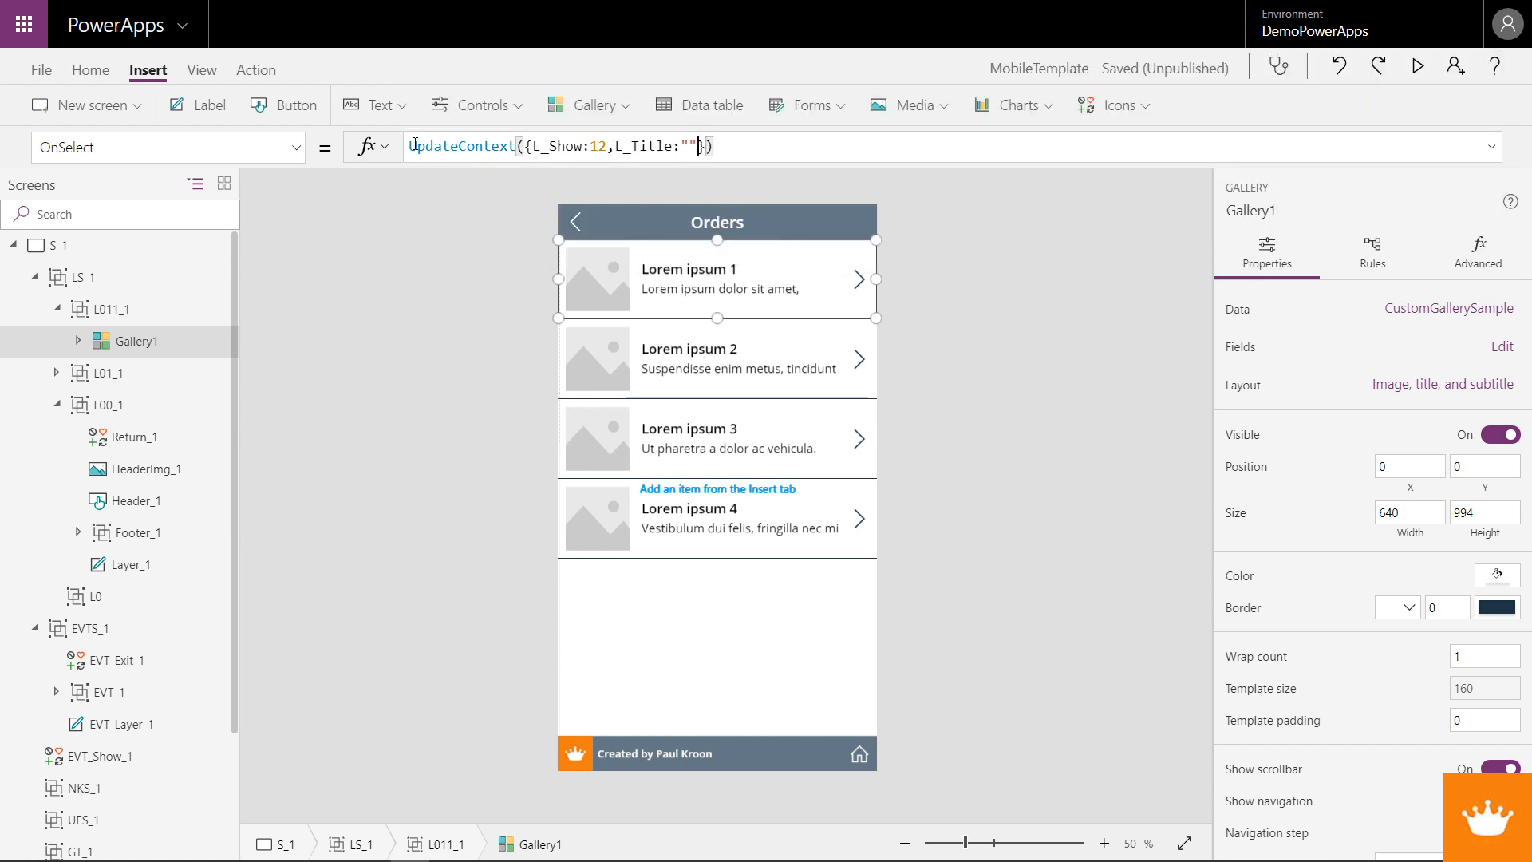
key(Left)
key(Left)
key(Left)
text(Order )
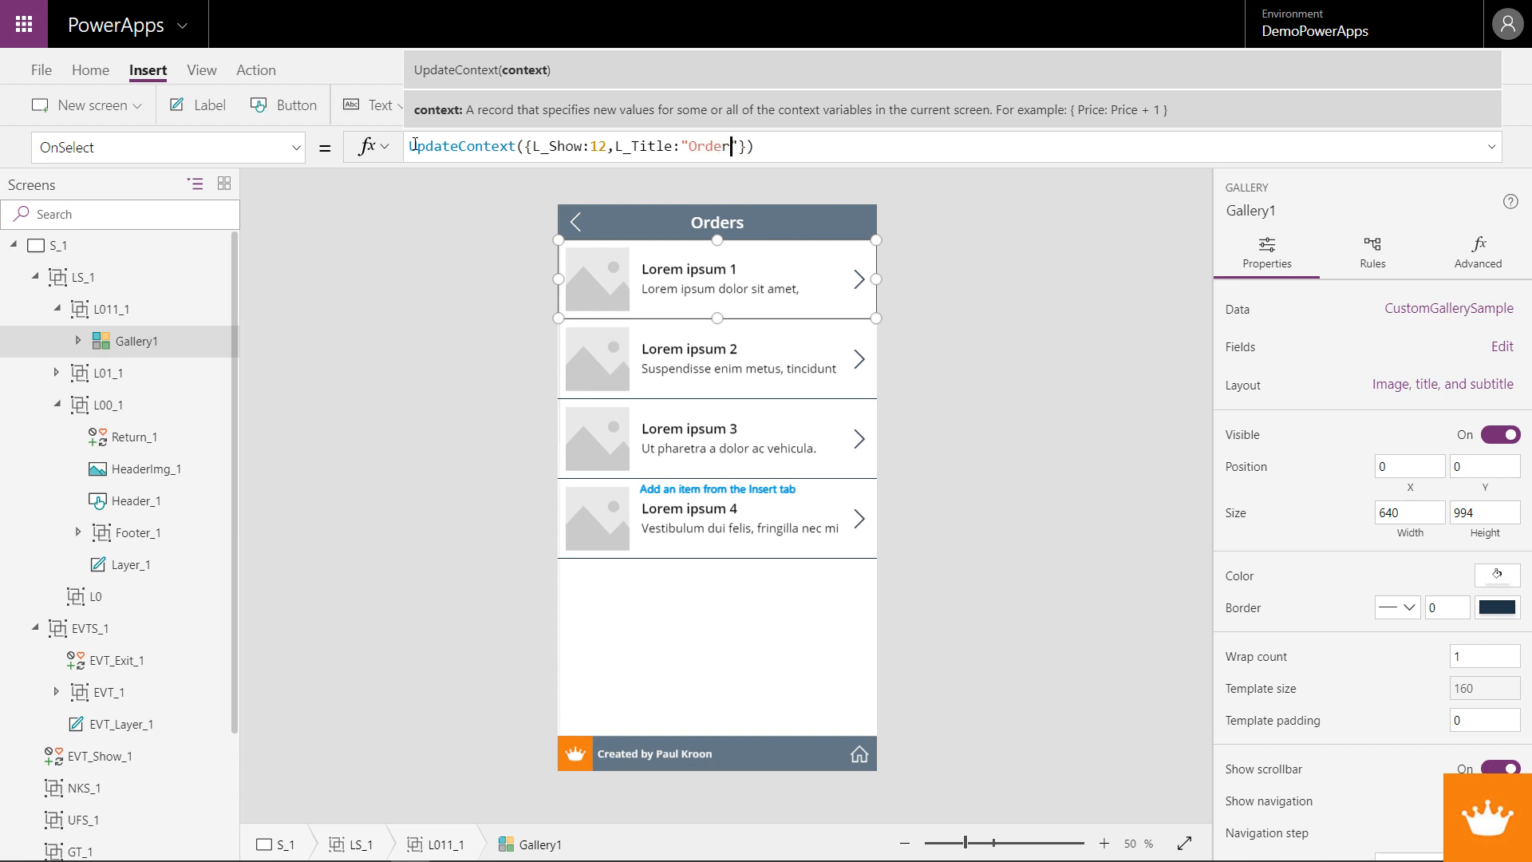
text(d)
key(BackSpace)
text(details)
- Duplicate the blank layer group L0 inside LS_1 above L011_1 and rename the copy L012_1
click(56, 310)
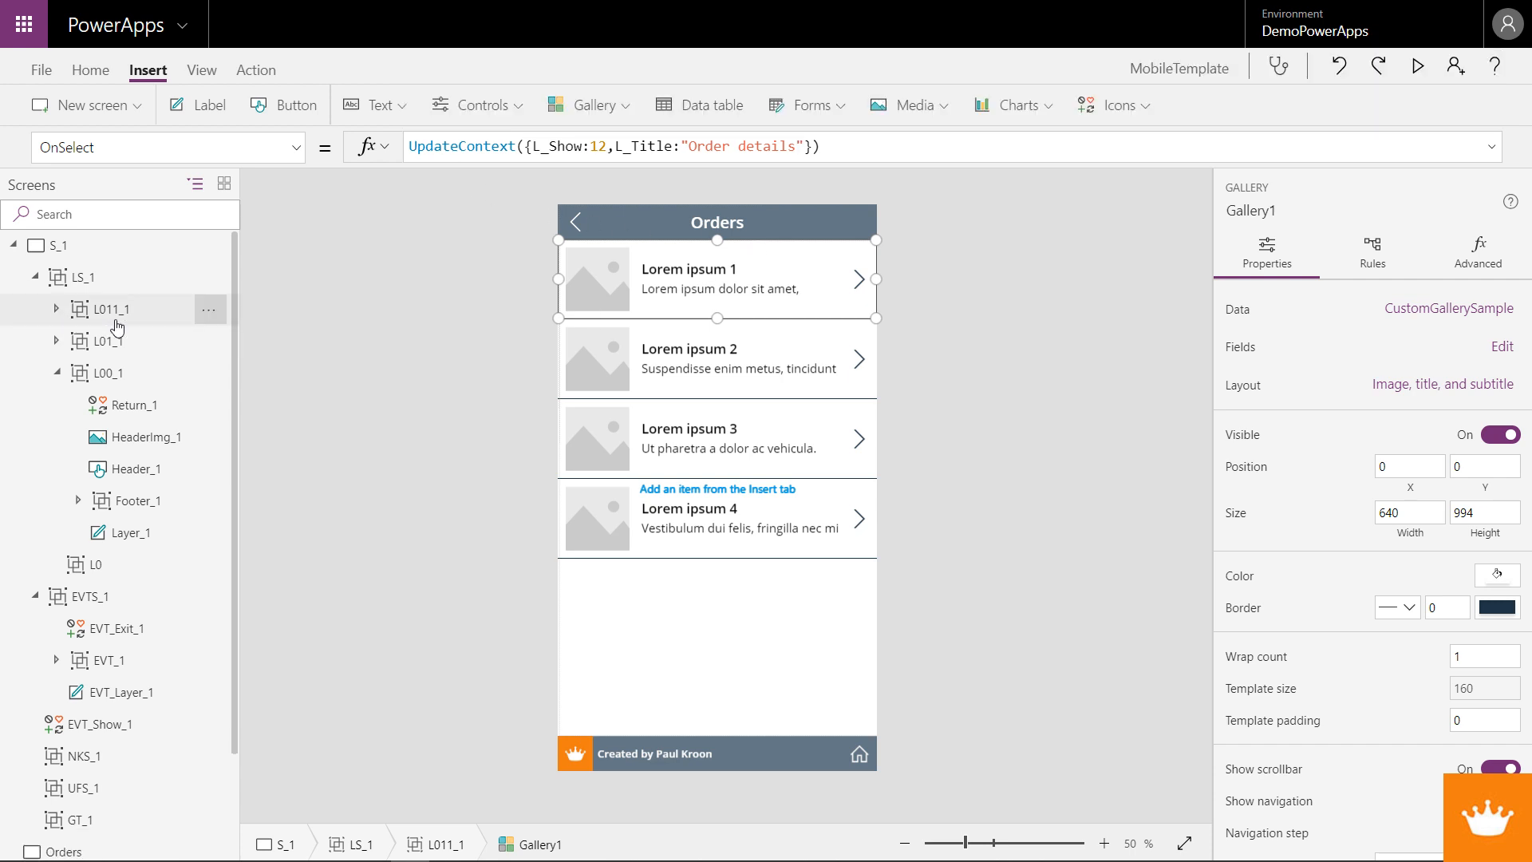
click(56, 309)
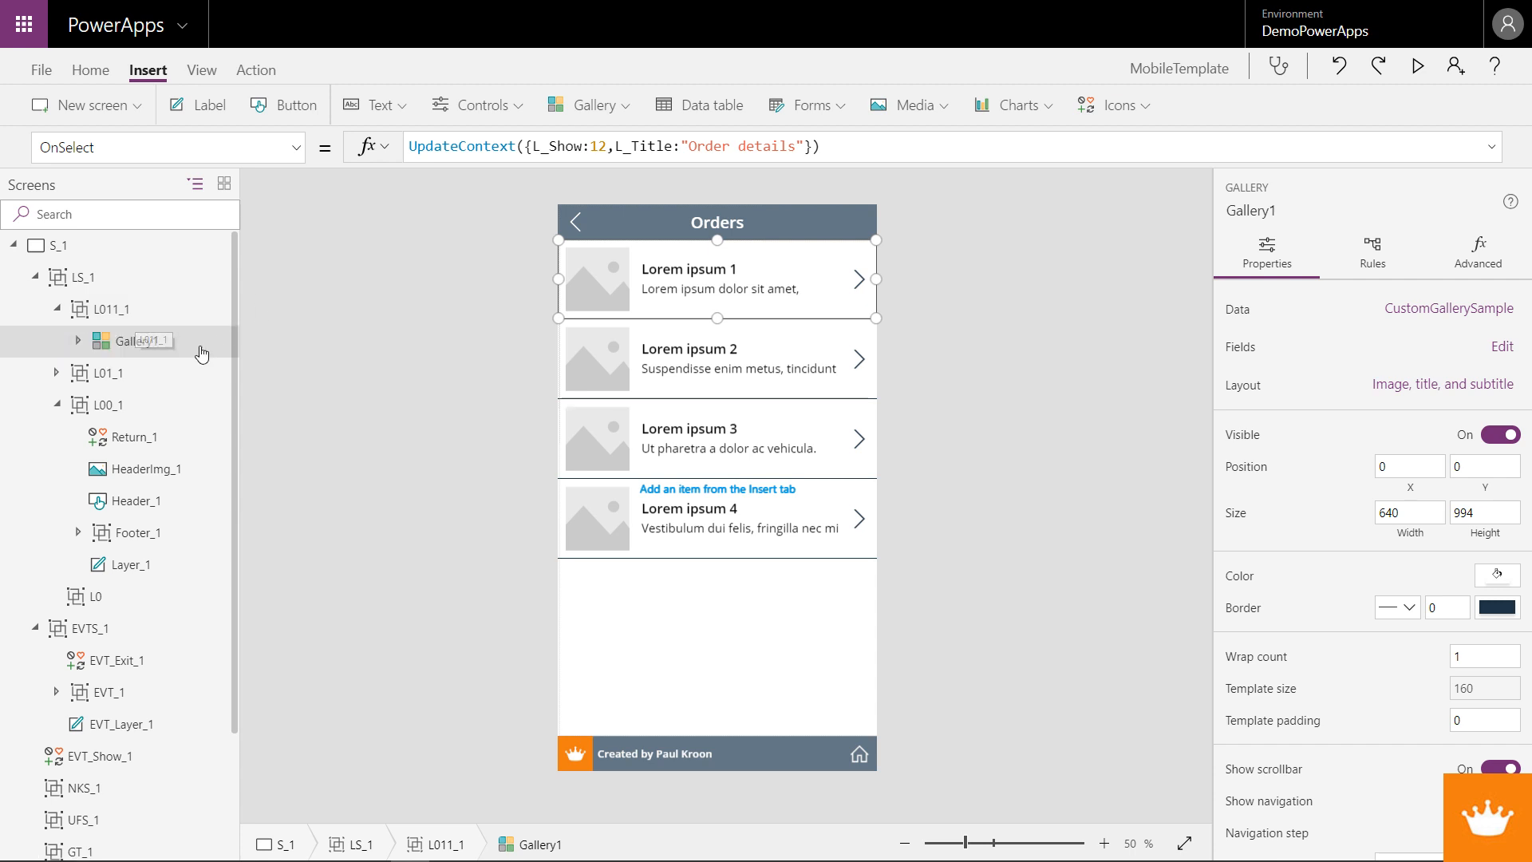
click(104, 595)
drag(105, 595, 111, 311)
right_click(111, 312)
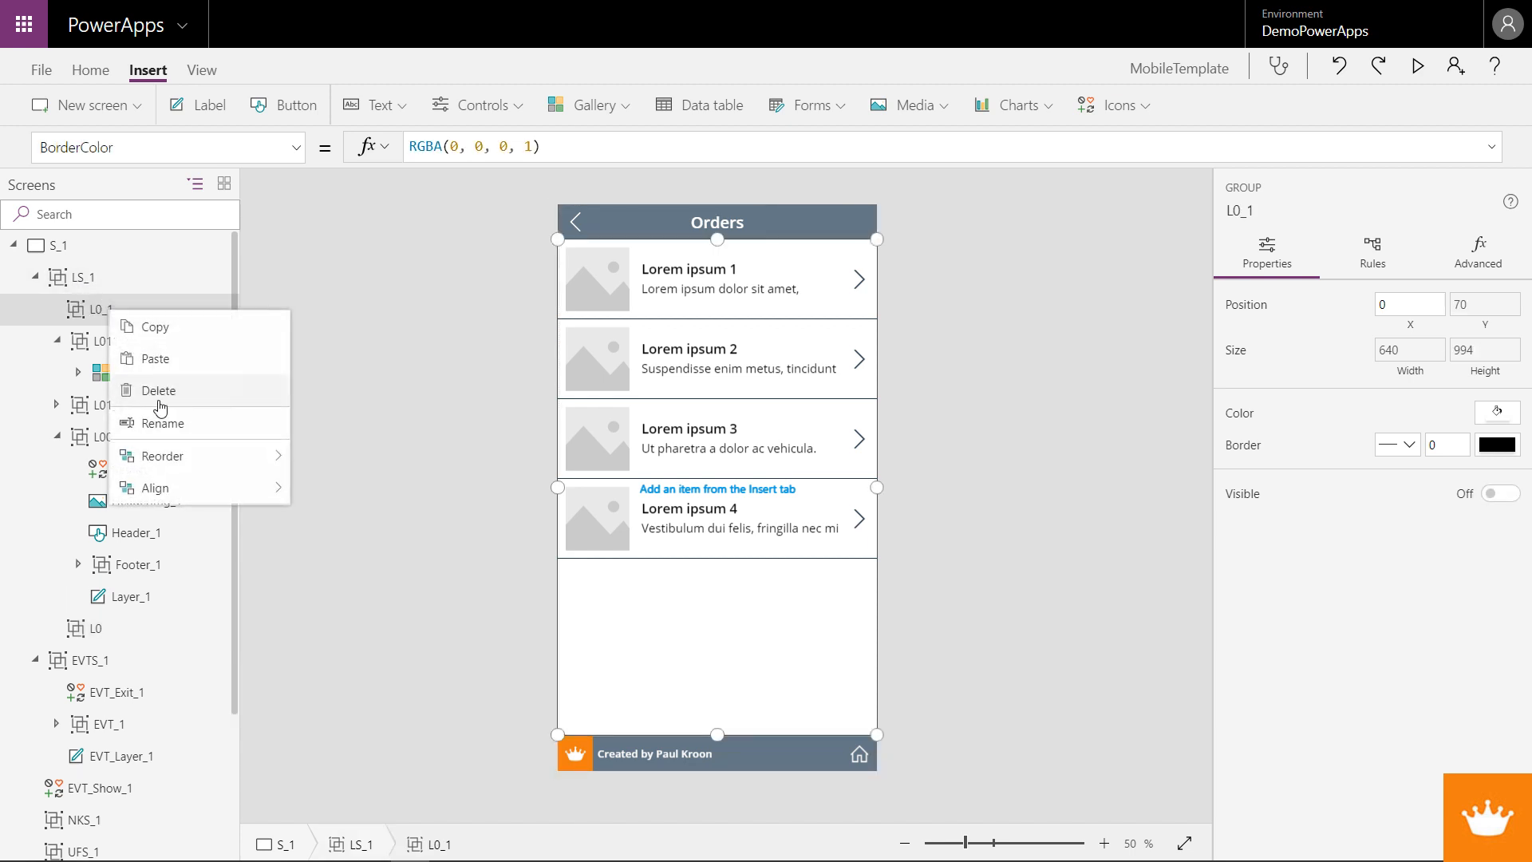
click(136, 419)
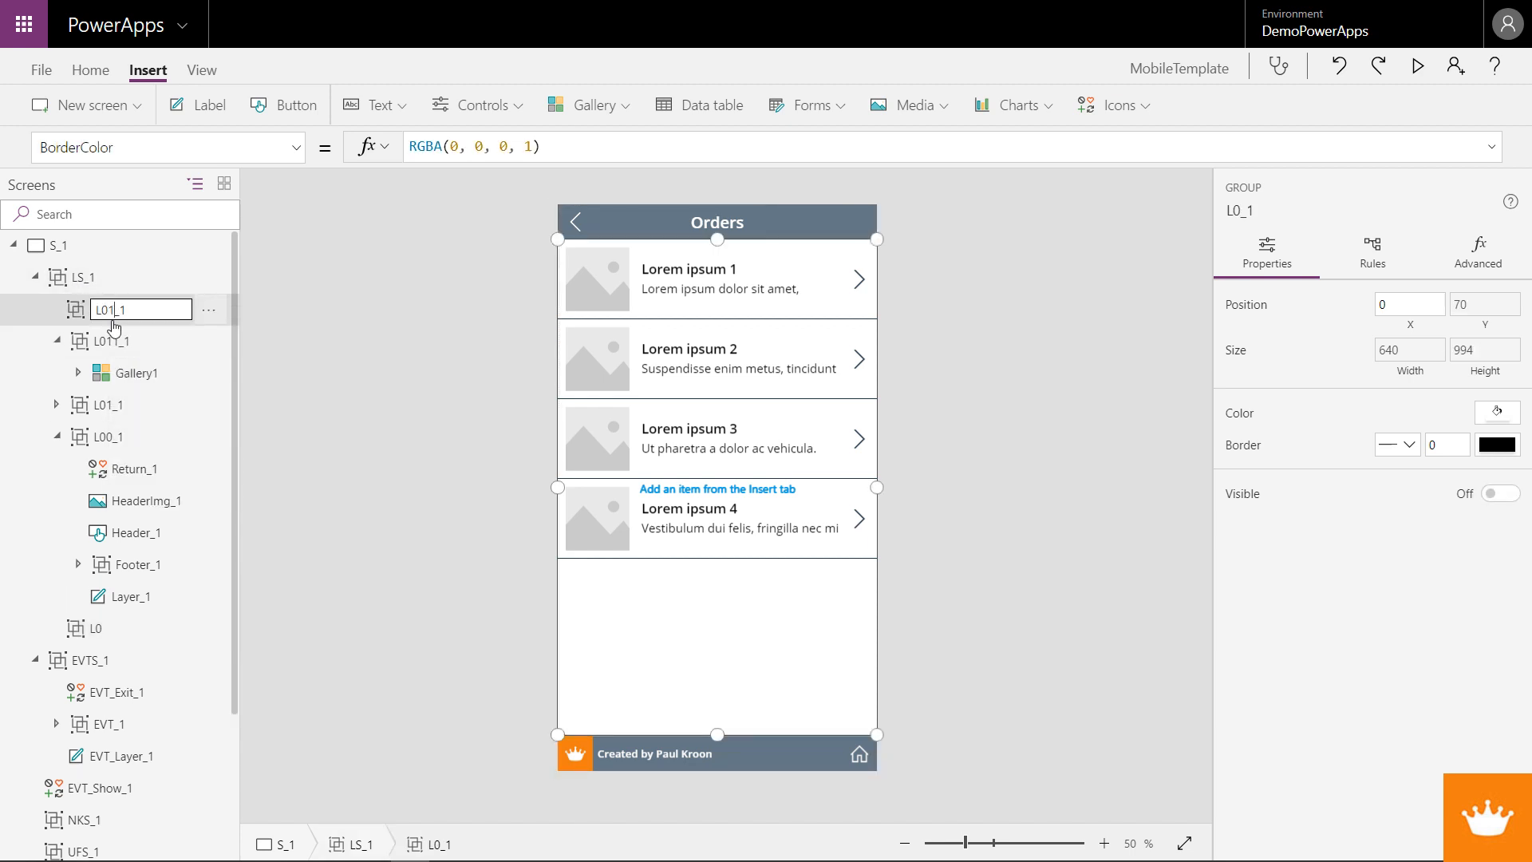
text(L012_1)
key(Return)
- Set the Visible formula of group L012_1 to L_Show in [12]
click(296, 147)
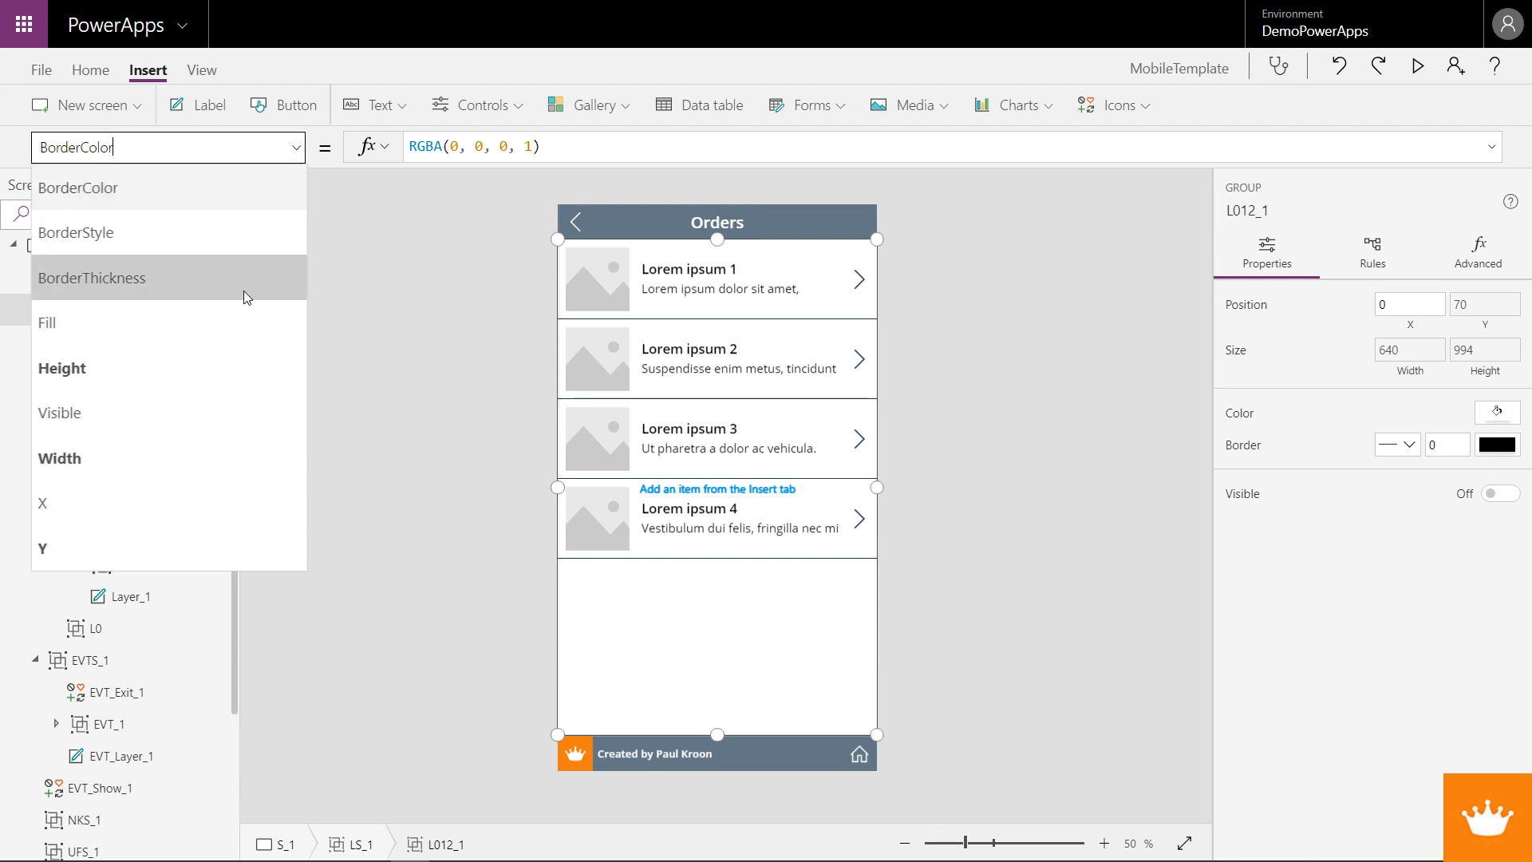
click(195, 427)
double_click(514, 146)
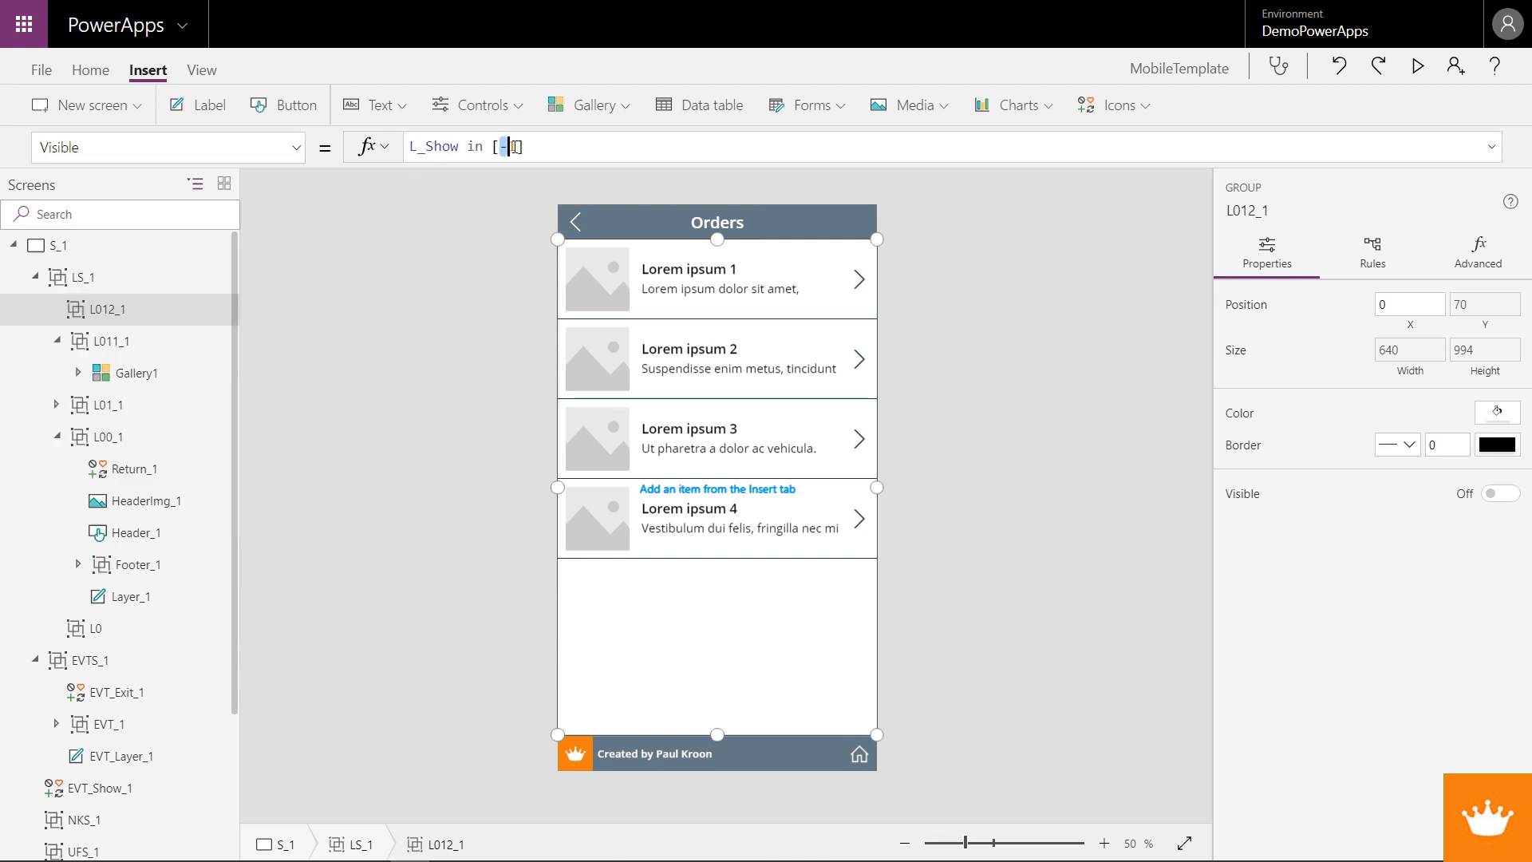
text(12)
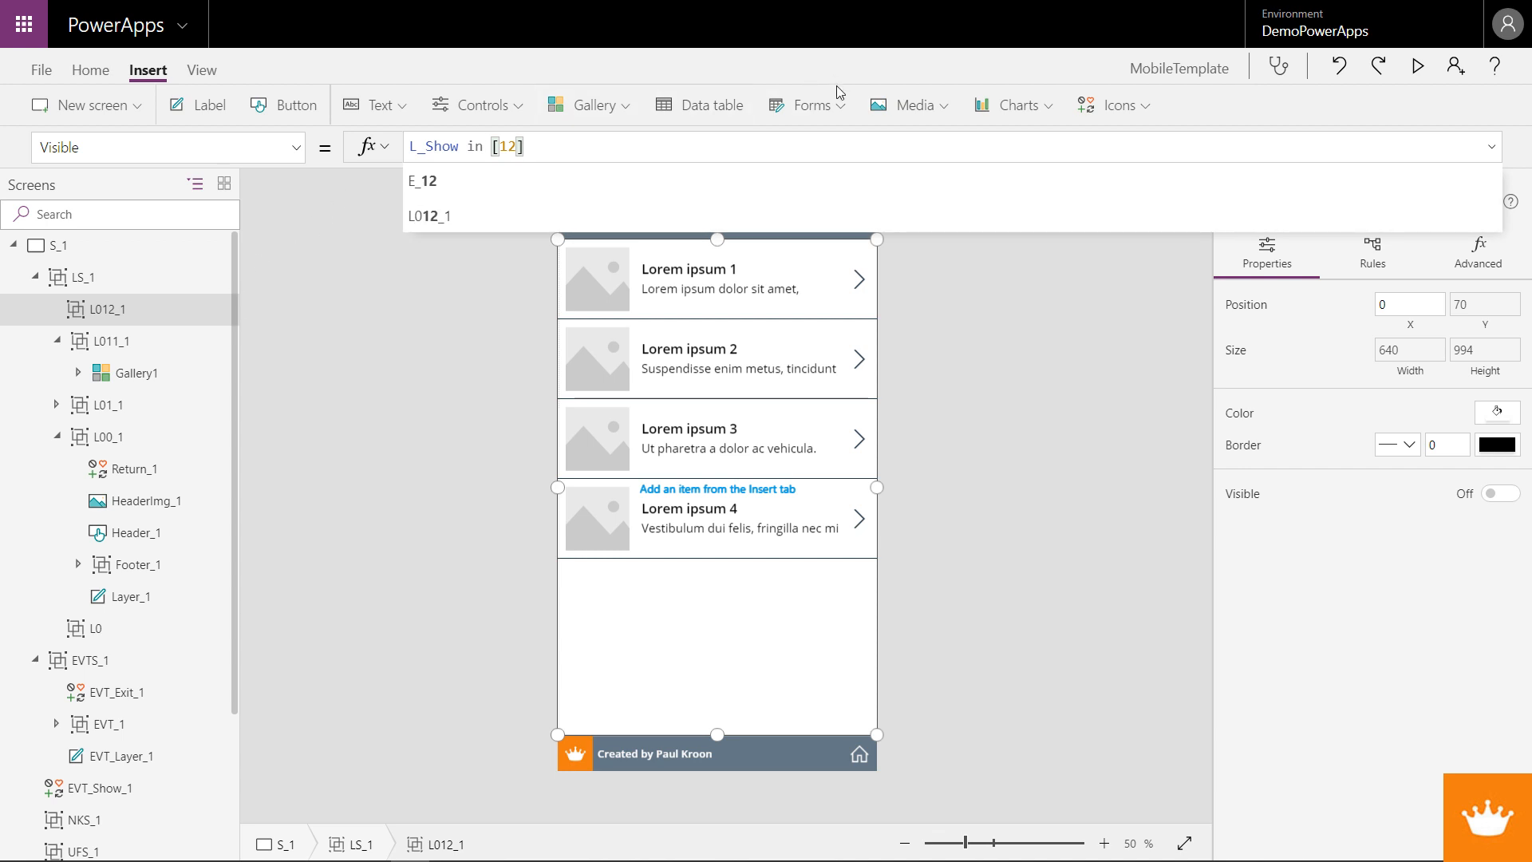
- Insert an edit form on screen S_1 for the order details layer
click(828, 119)
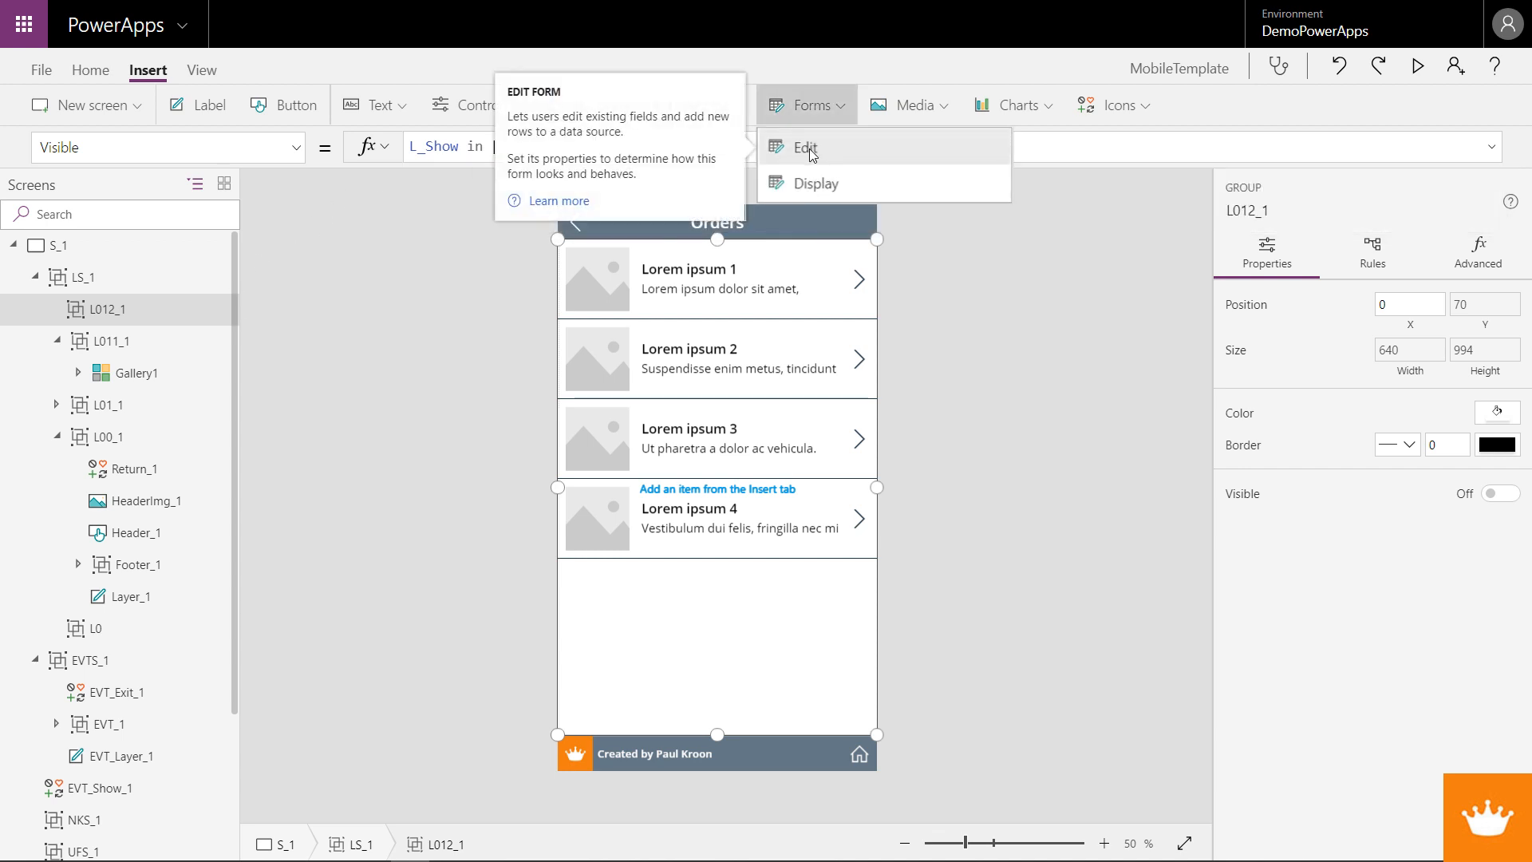
click(811, 153)
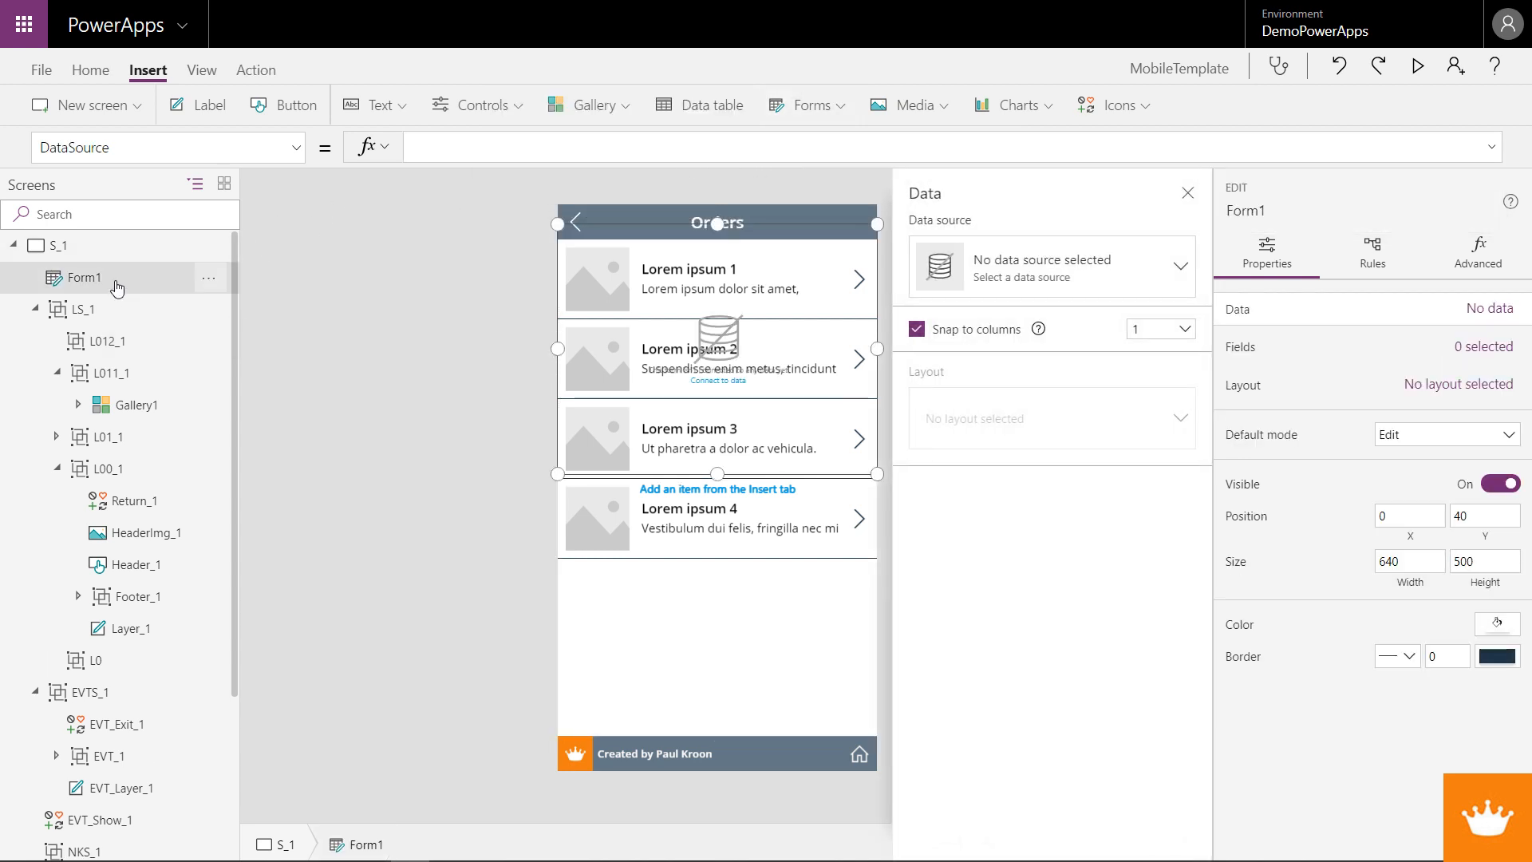
- Move the edit form into group L012_1 and stretch it below the header to about Y 3 and height 902
key(Delete)
click(101, 318)
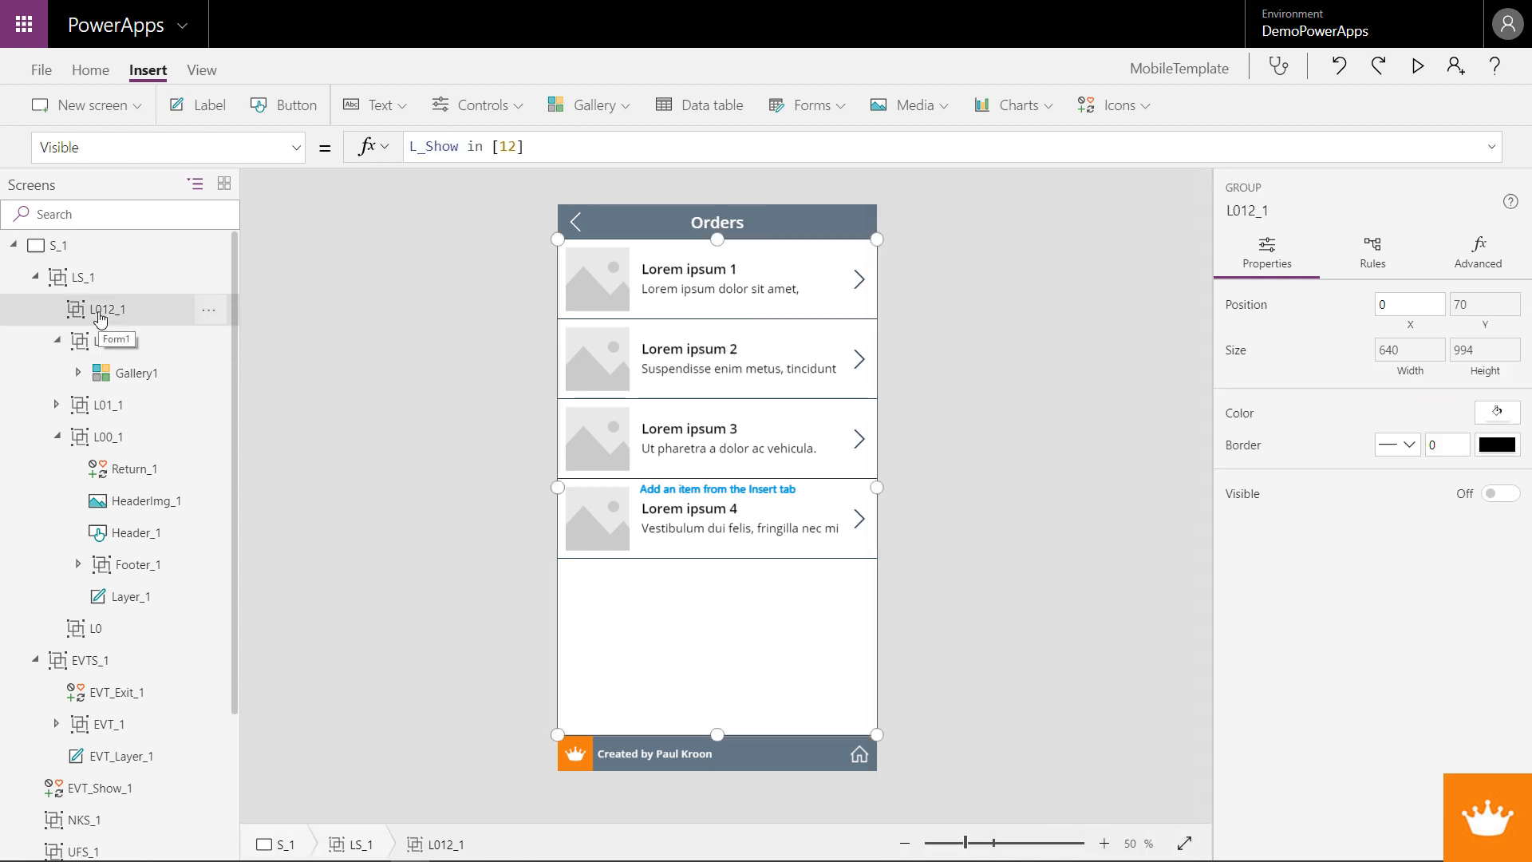
key(ctrl+v)
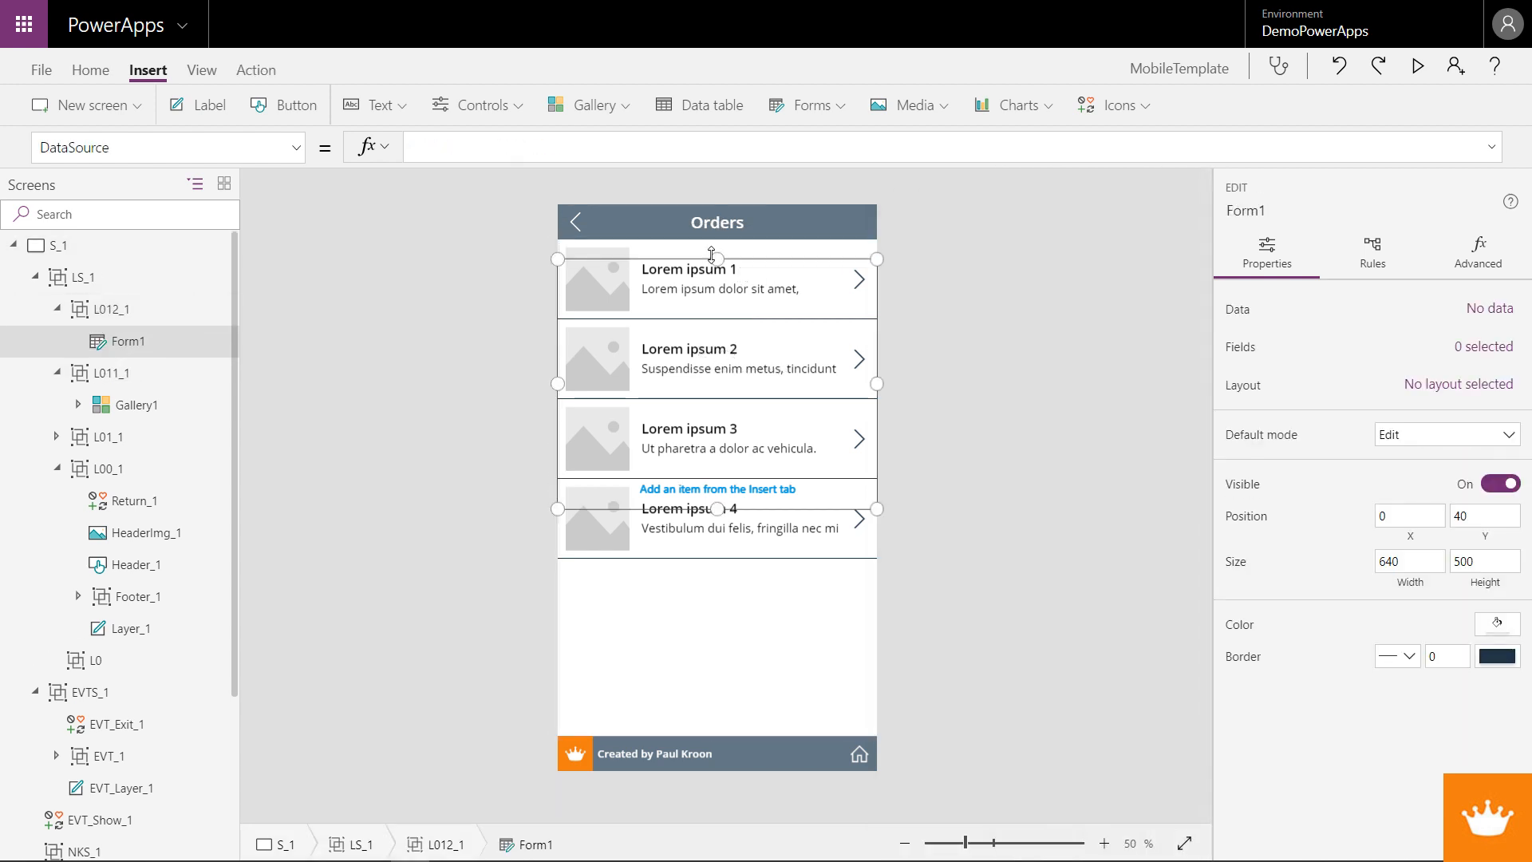
drag(719, 252, 721, 240)
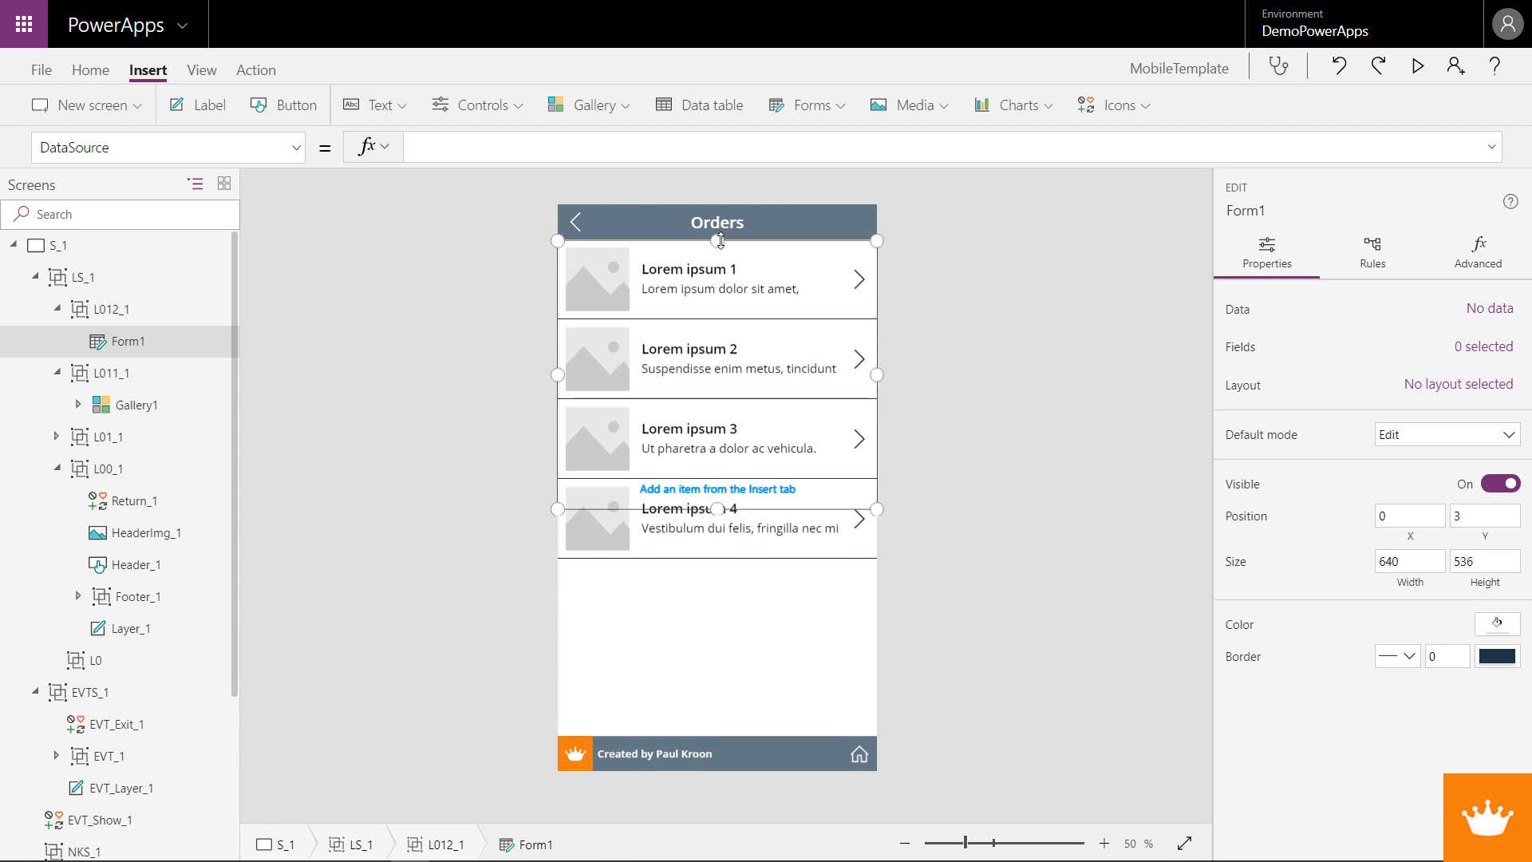
drag(722, 509, 713, 691)
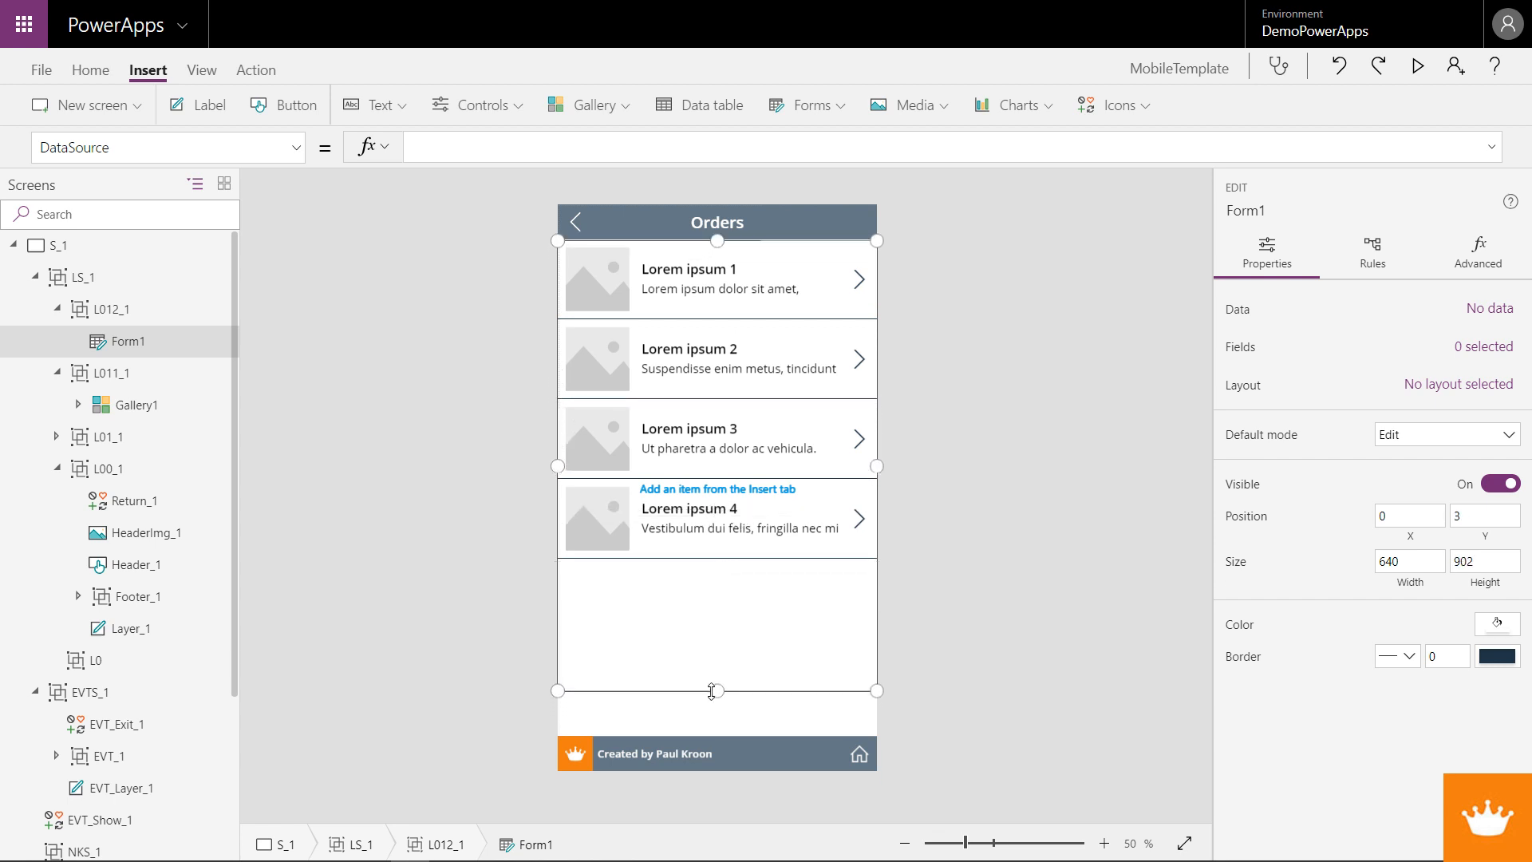
- Add a button to group L012_1 with the text Orderlines
click(281, 111)
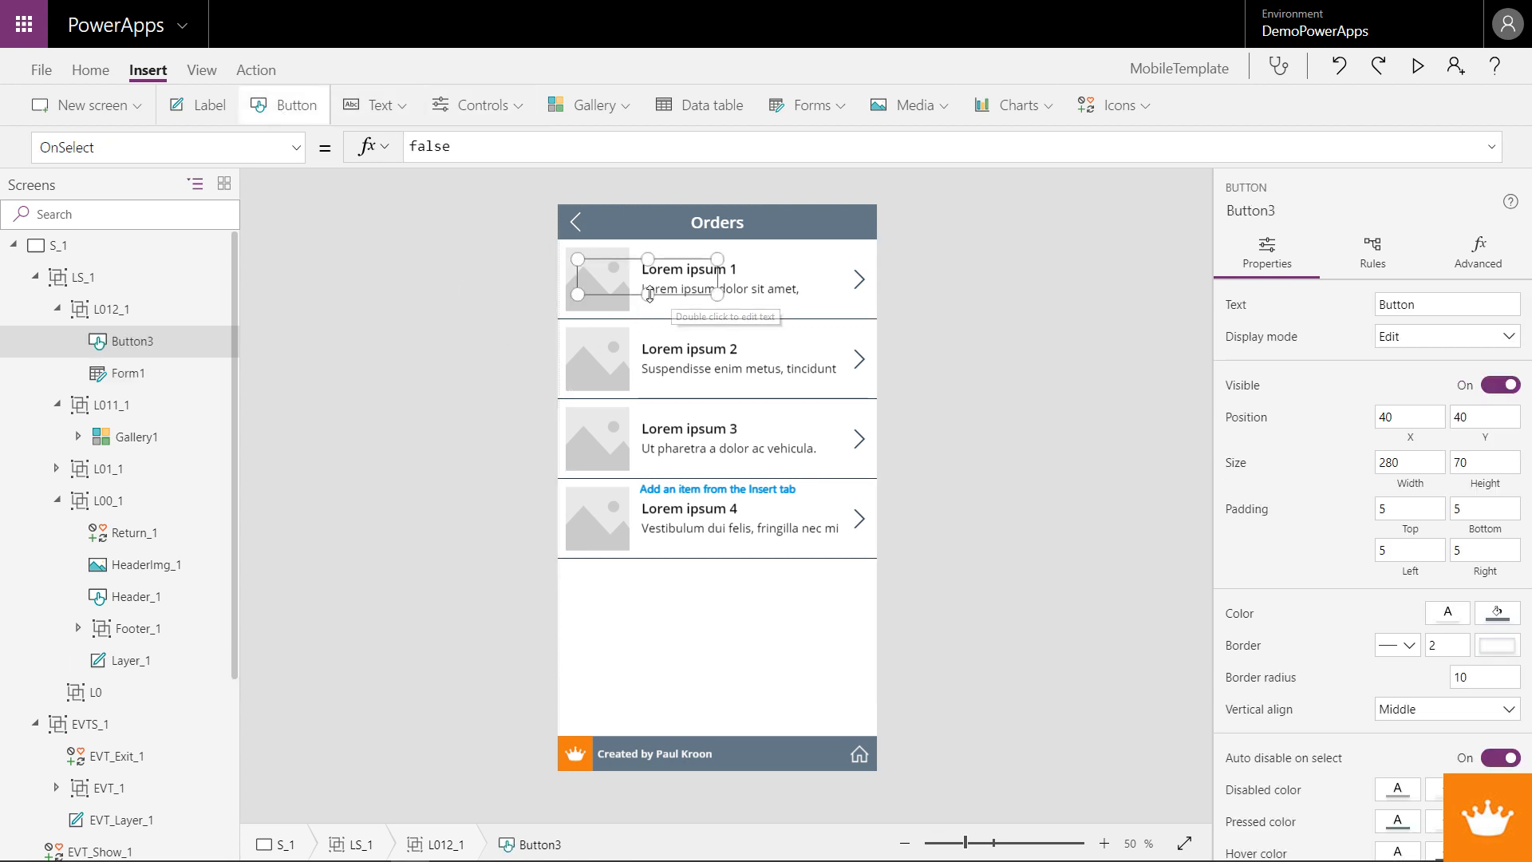
click(1449, 308)
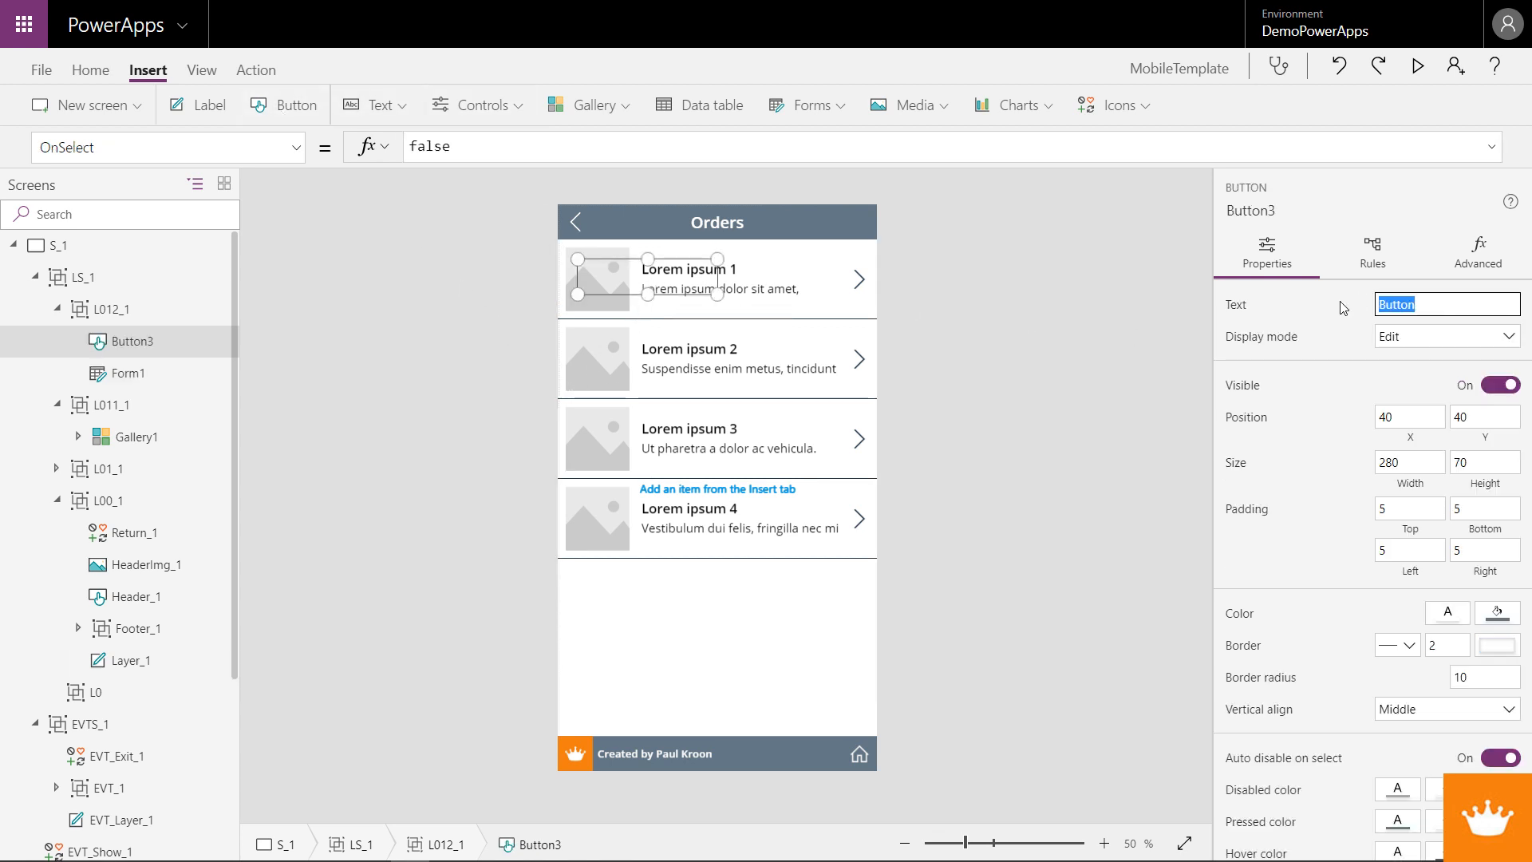
text(Orderlines)
- Preview the app, open the first order from the Orders gallery to check its details layer, and return to editing
click(1417, 66)
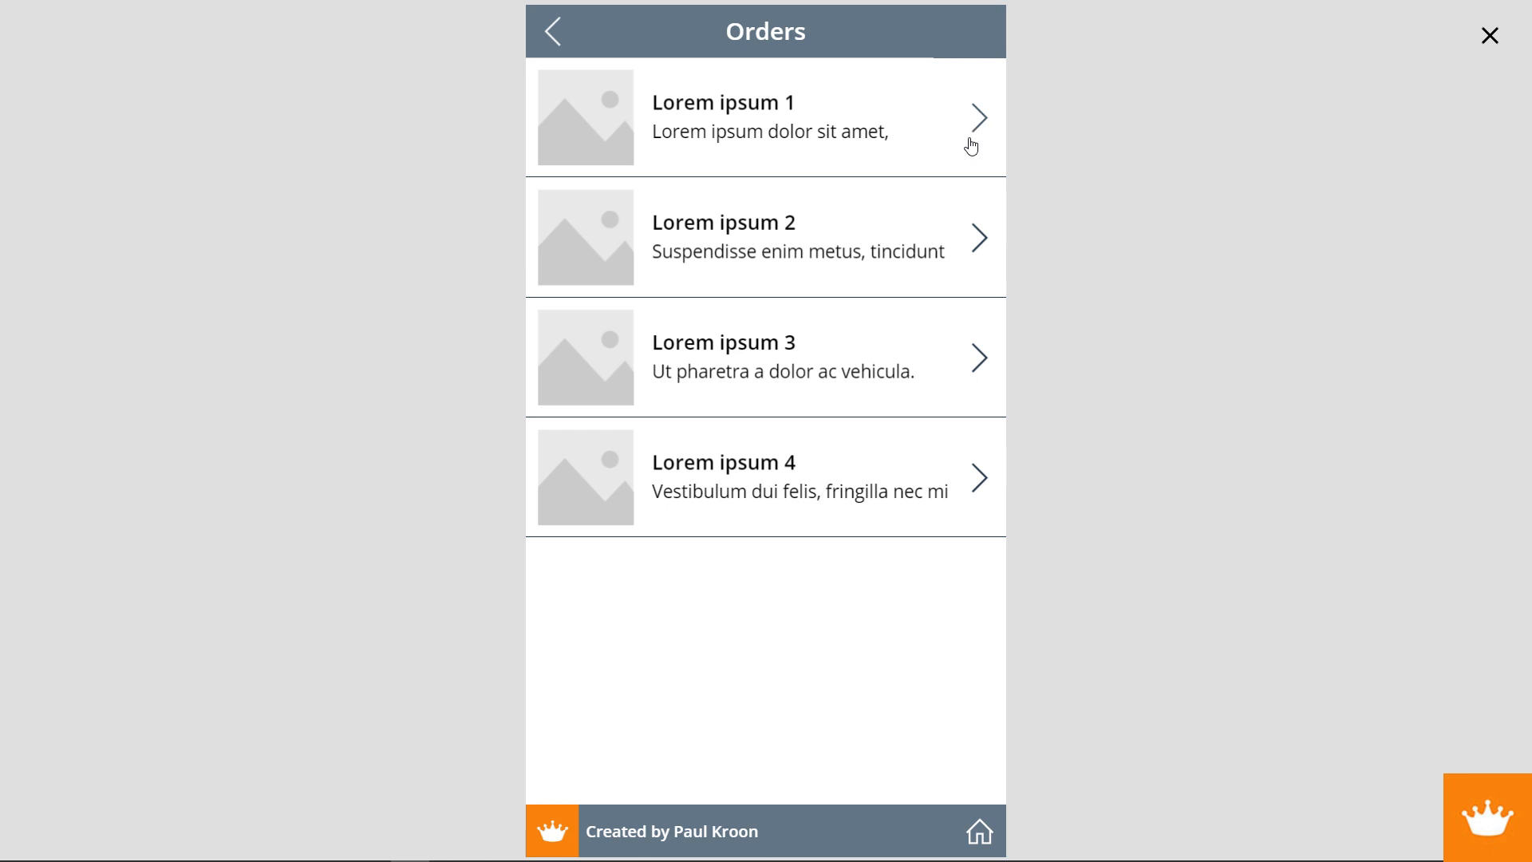
click(981, 138)
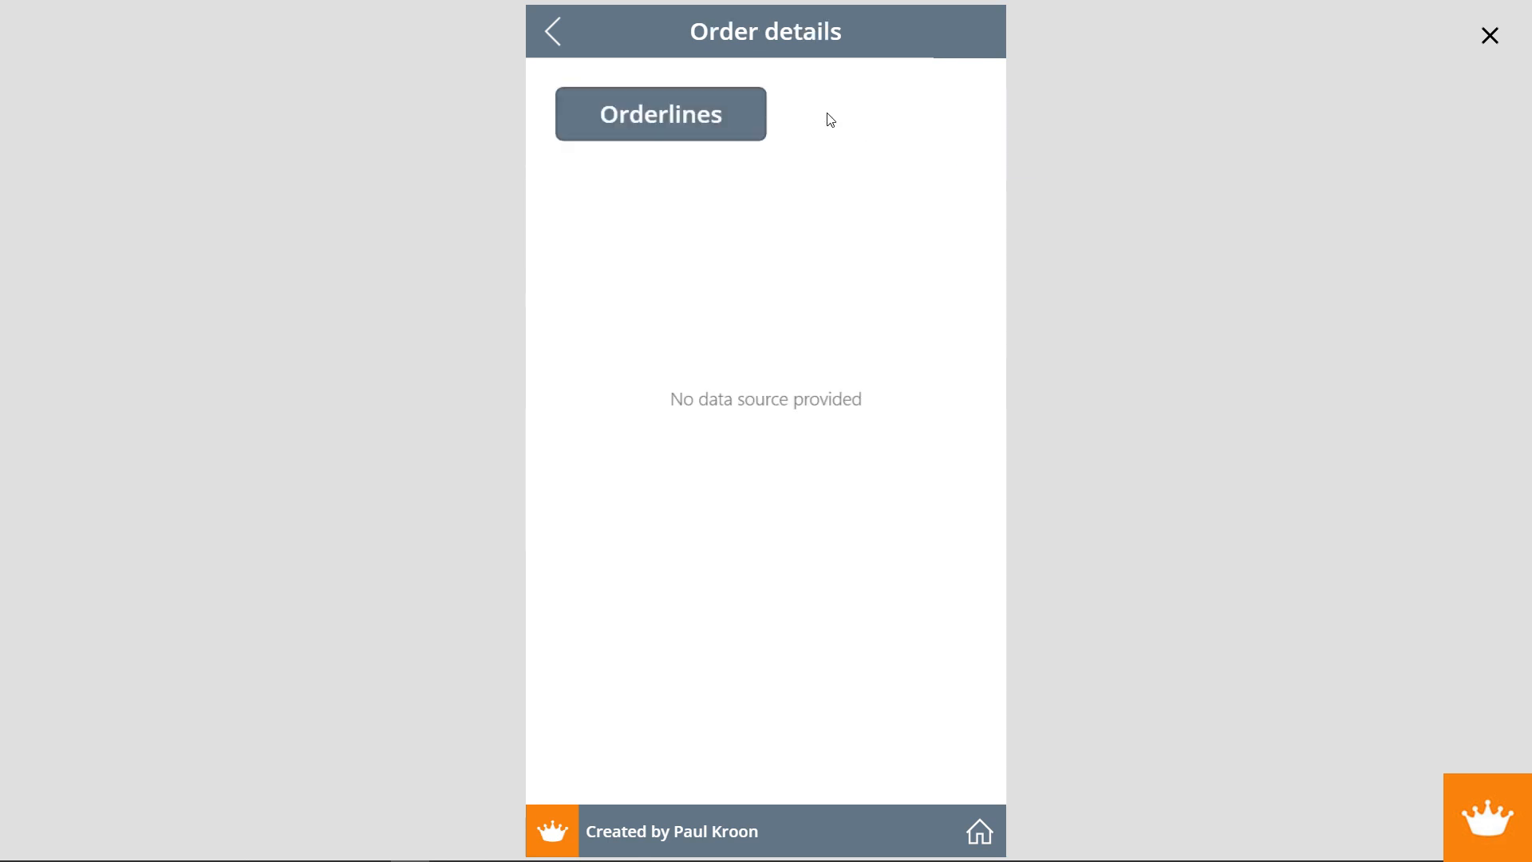
click(1489, 36)
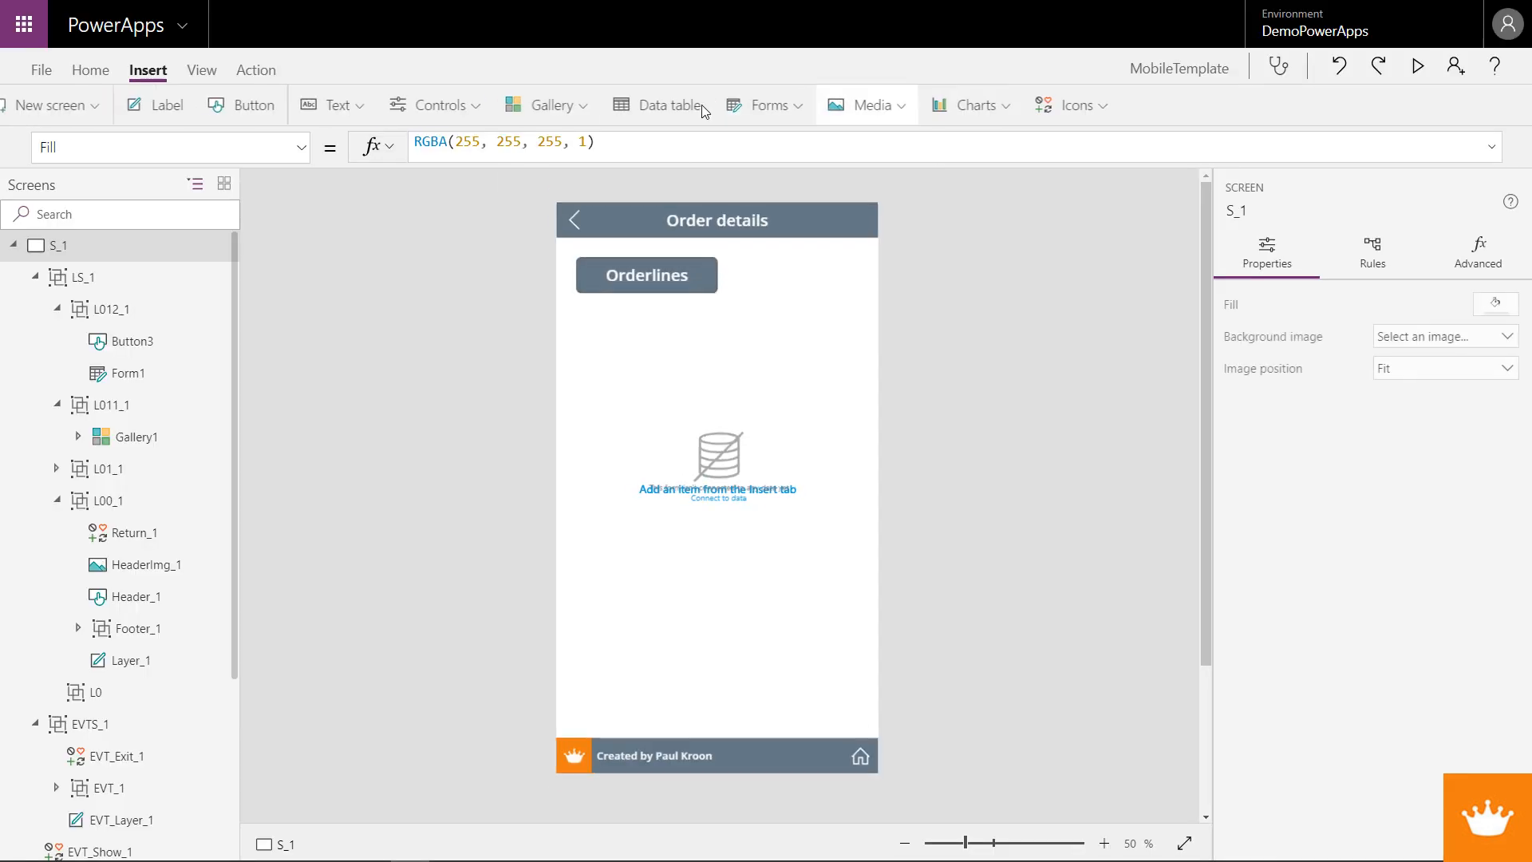
- Move the Orderlines button below the form, just above the footer, at about X 162 and Y 905
click(674, 276)
drag(674, 276, 736, 709)
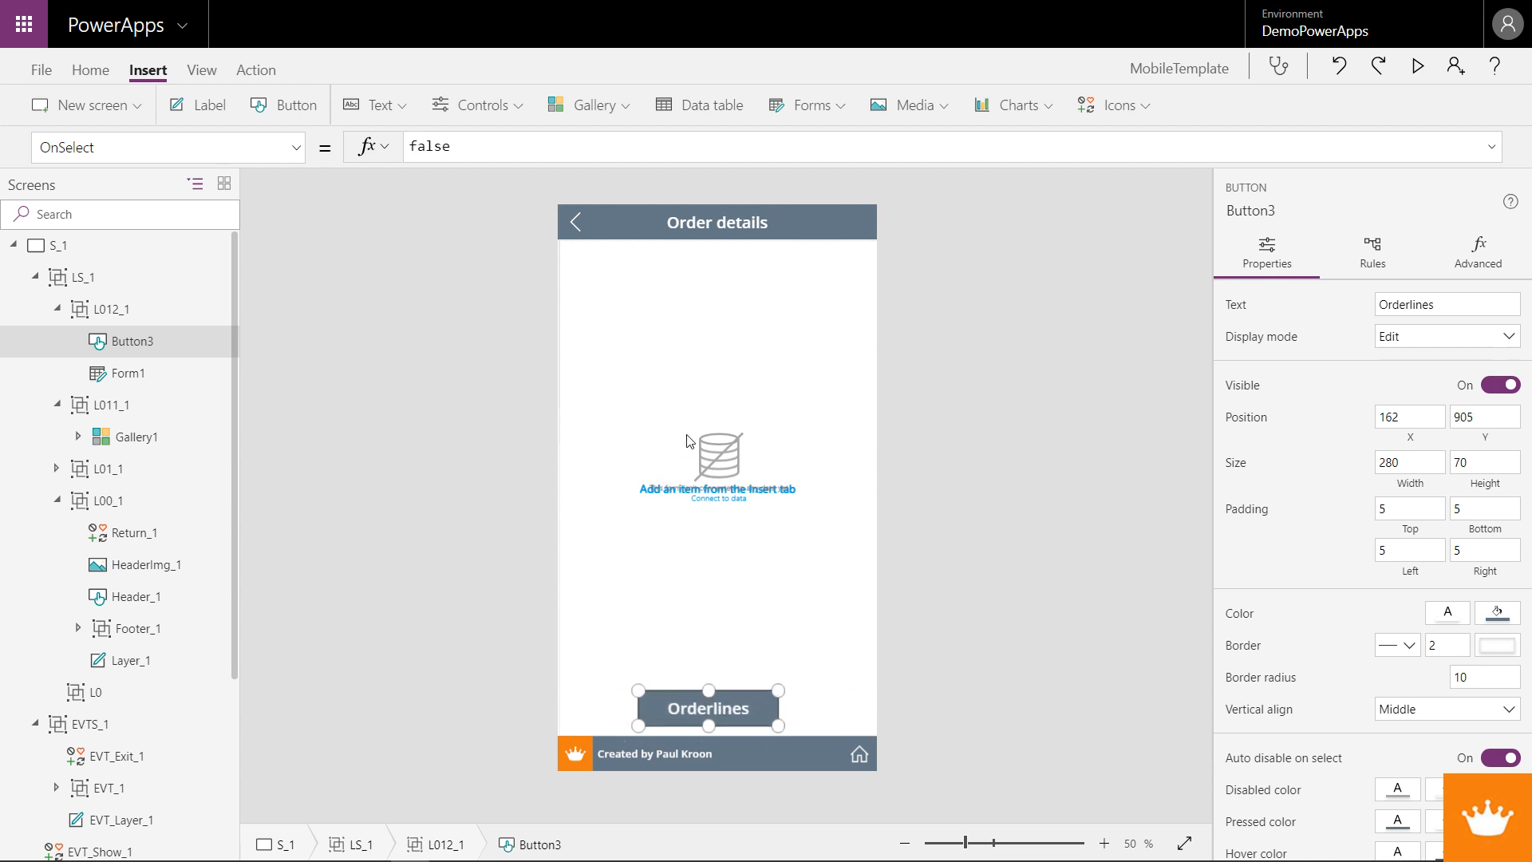
click(647, 424)
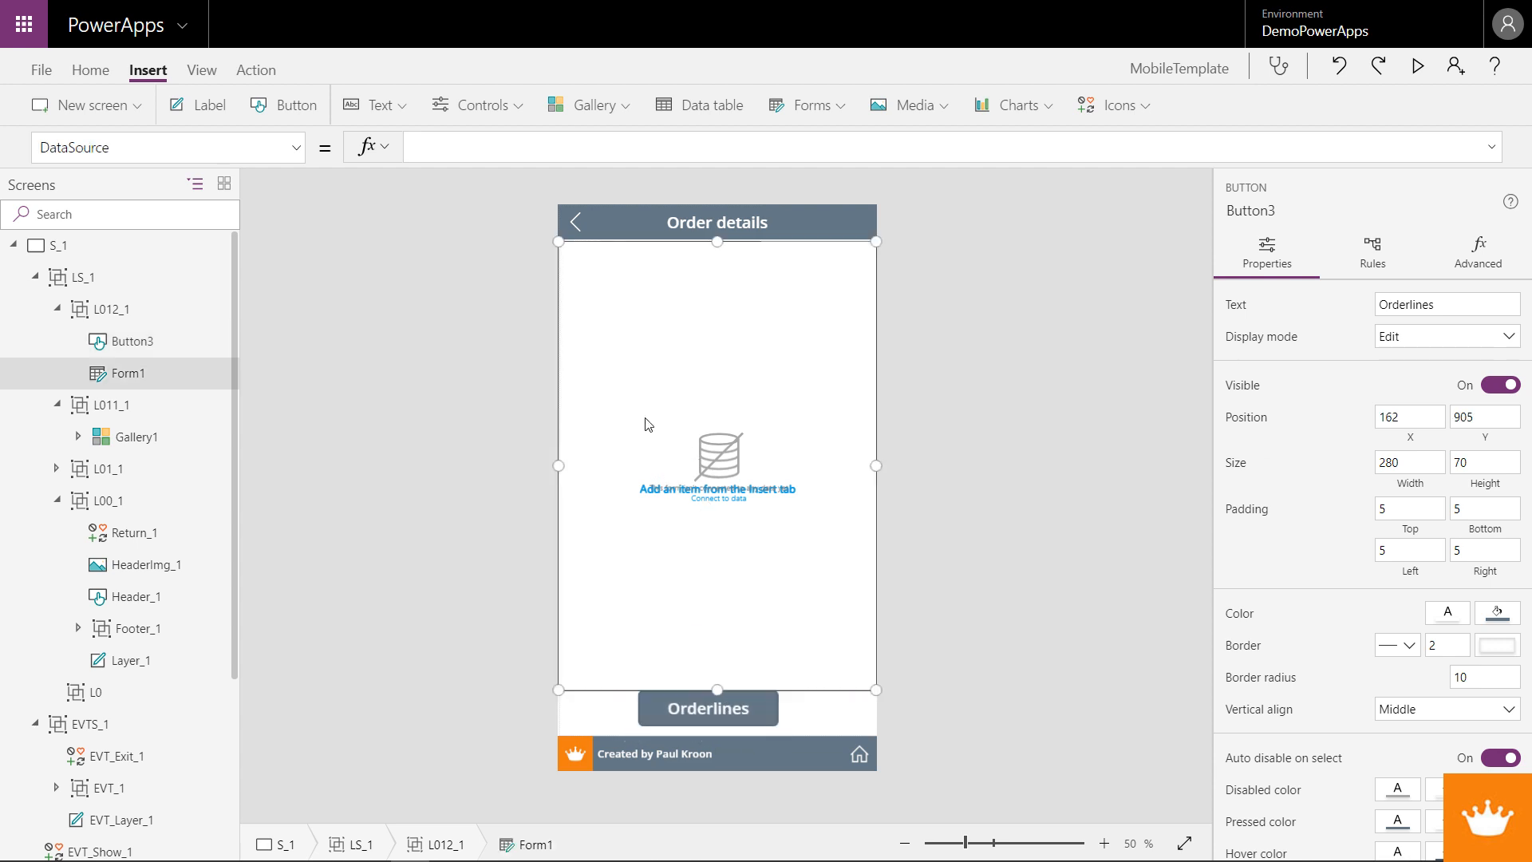
- Set the Orderlines button's OnSelect formula to UpdateContext({L_Show:13, L_Title:"Orderlines"})
click(734, 714)
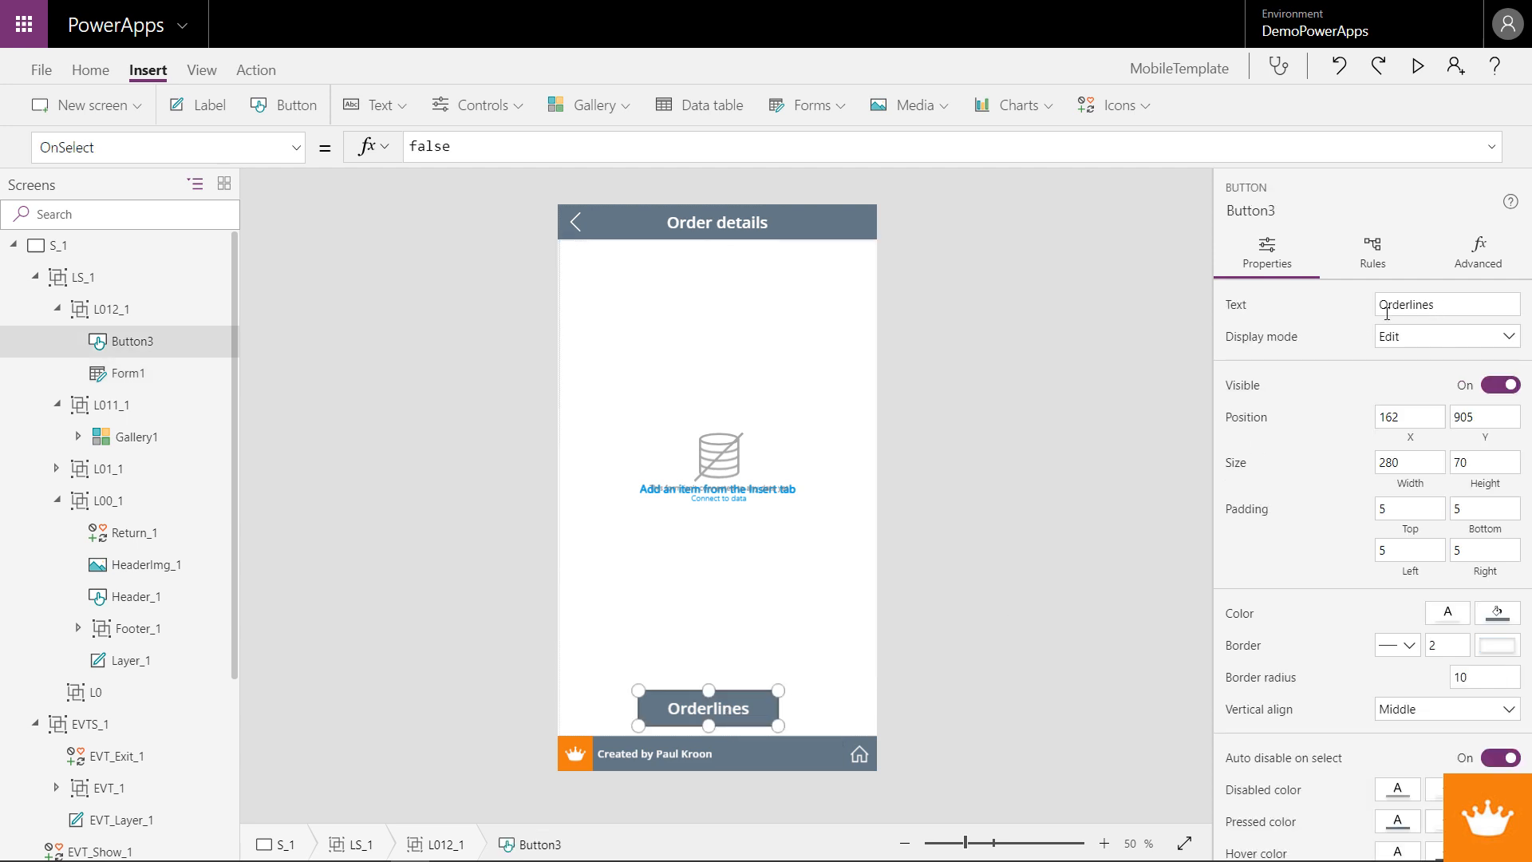
click(360, 154)
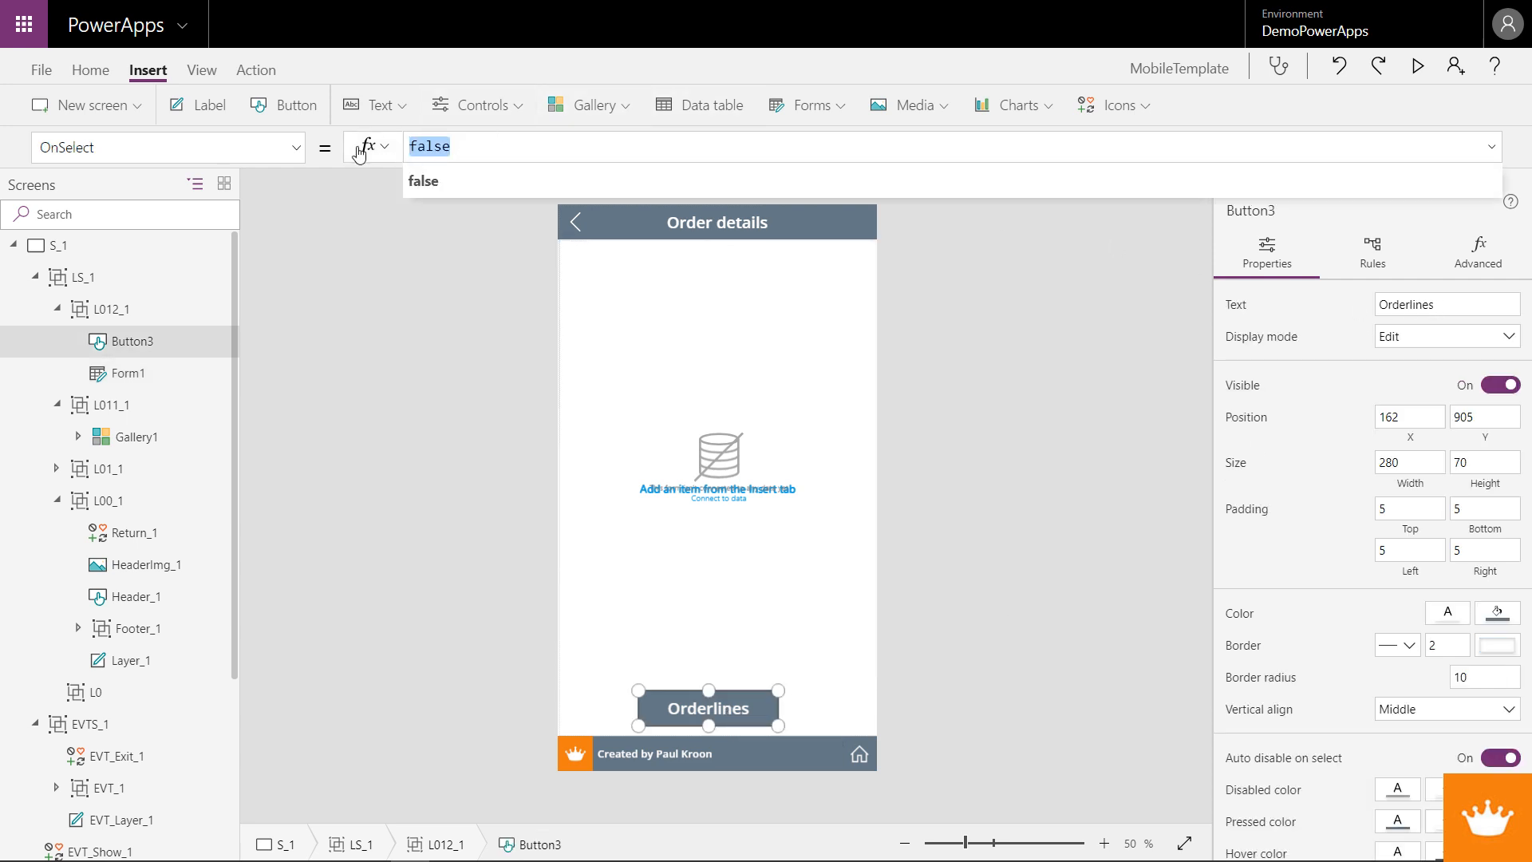
text(Update)
key(Tab)
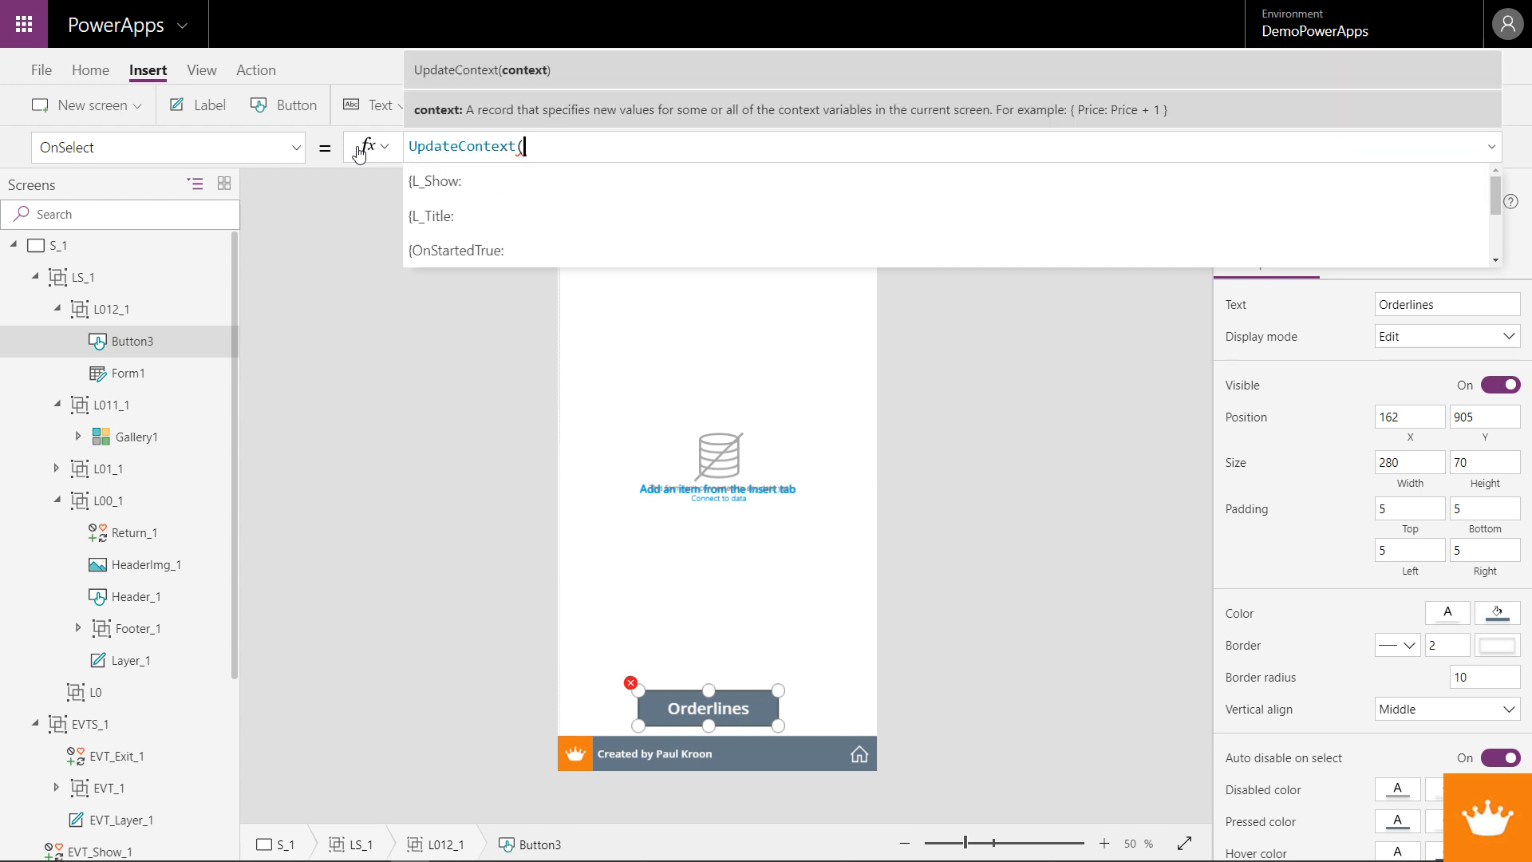
text({L-)
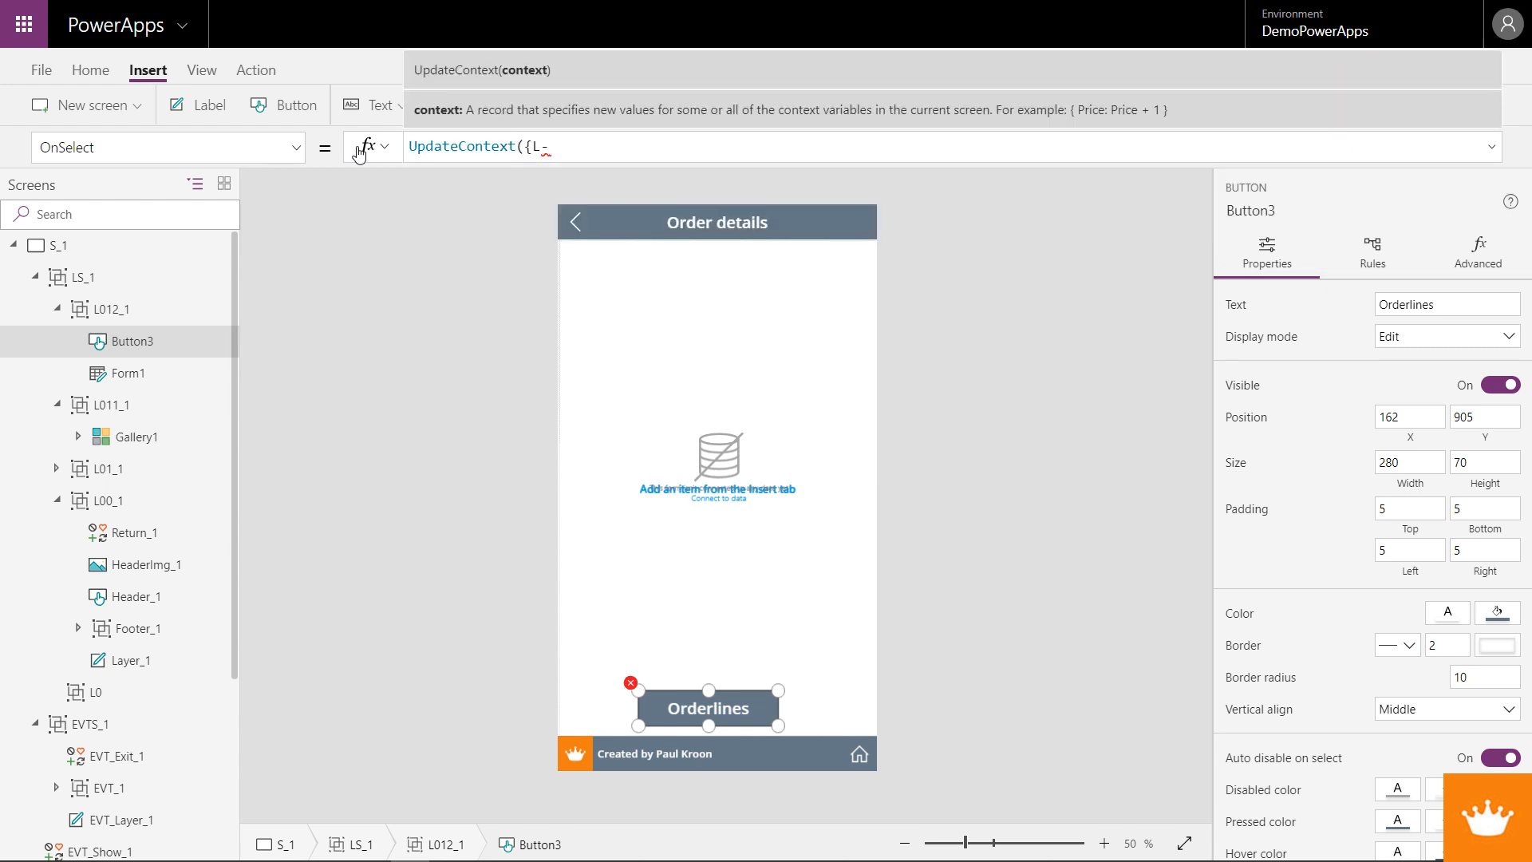
key(BackSpace)
text(_Sh)
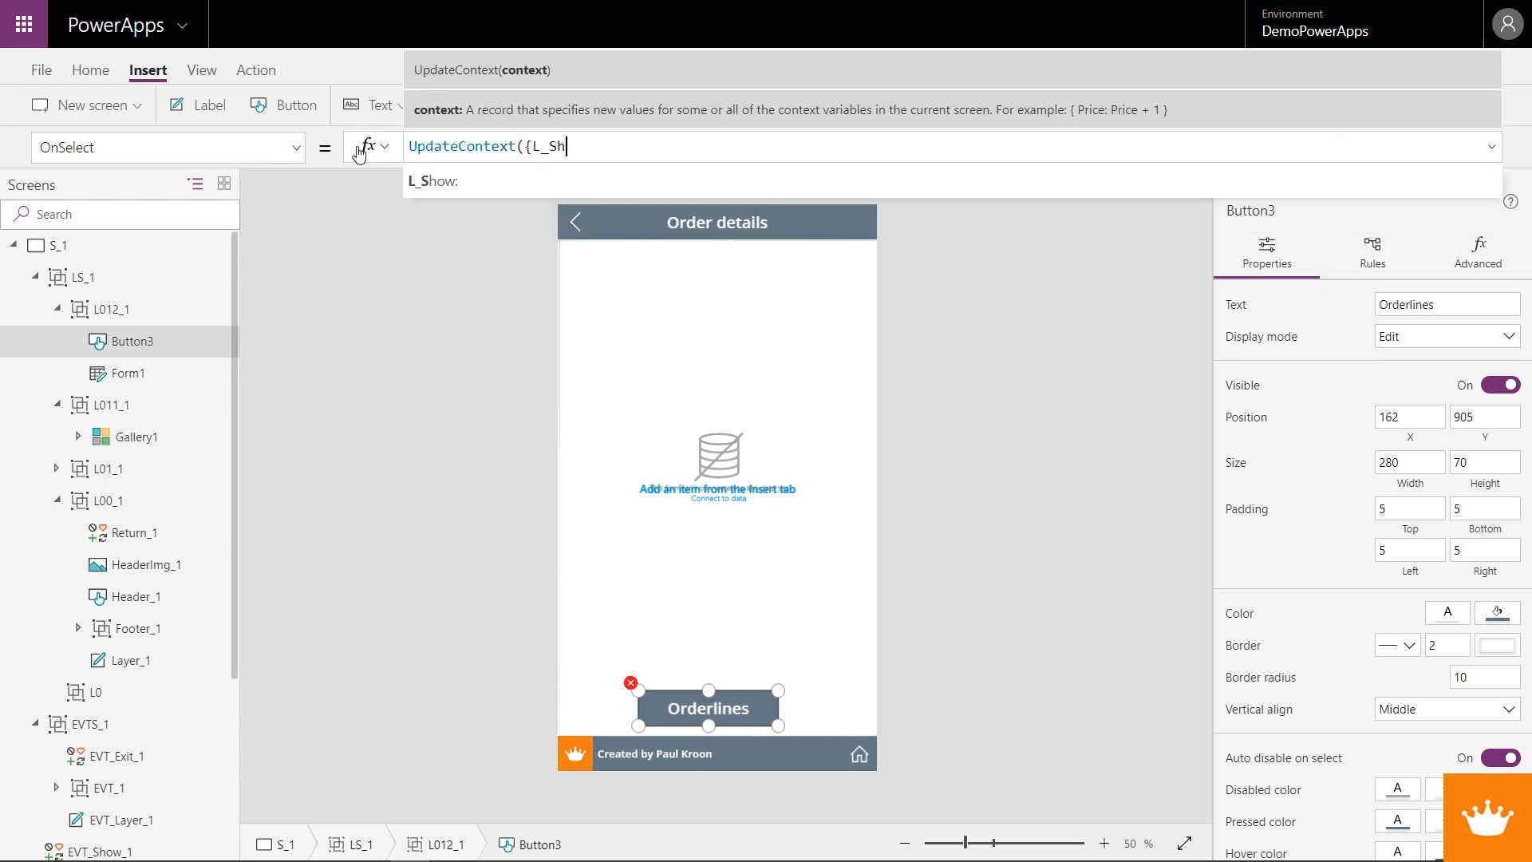
text(ow:13, L_Title:)
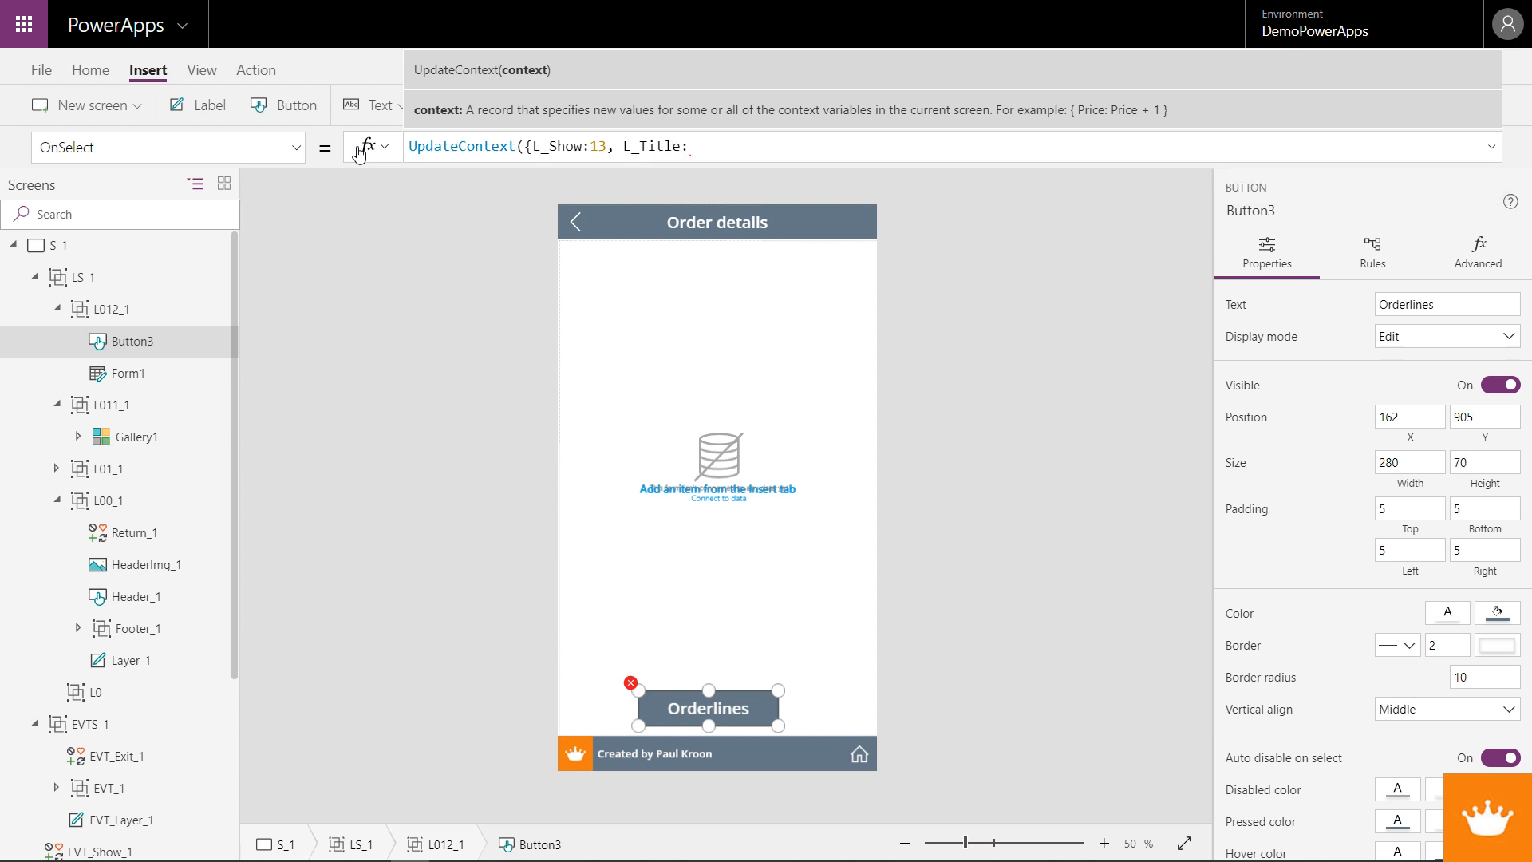
text(""}))
key(Left)
text(Orderlines)
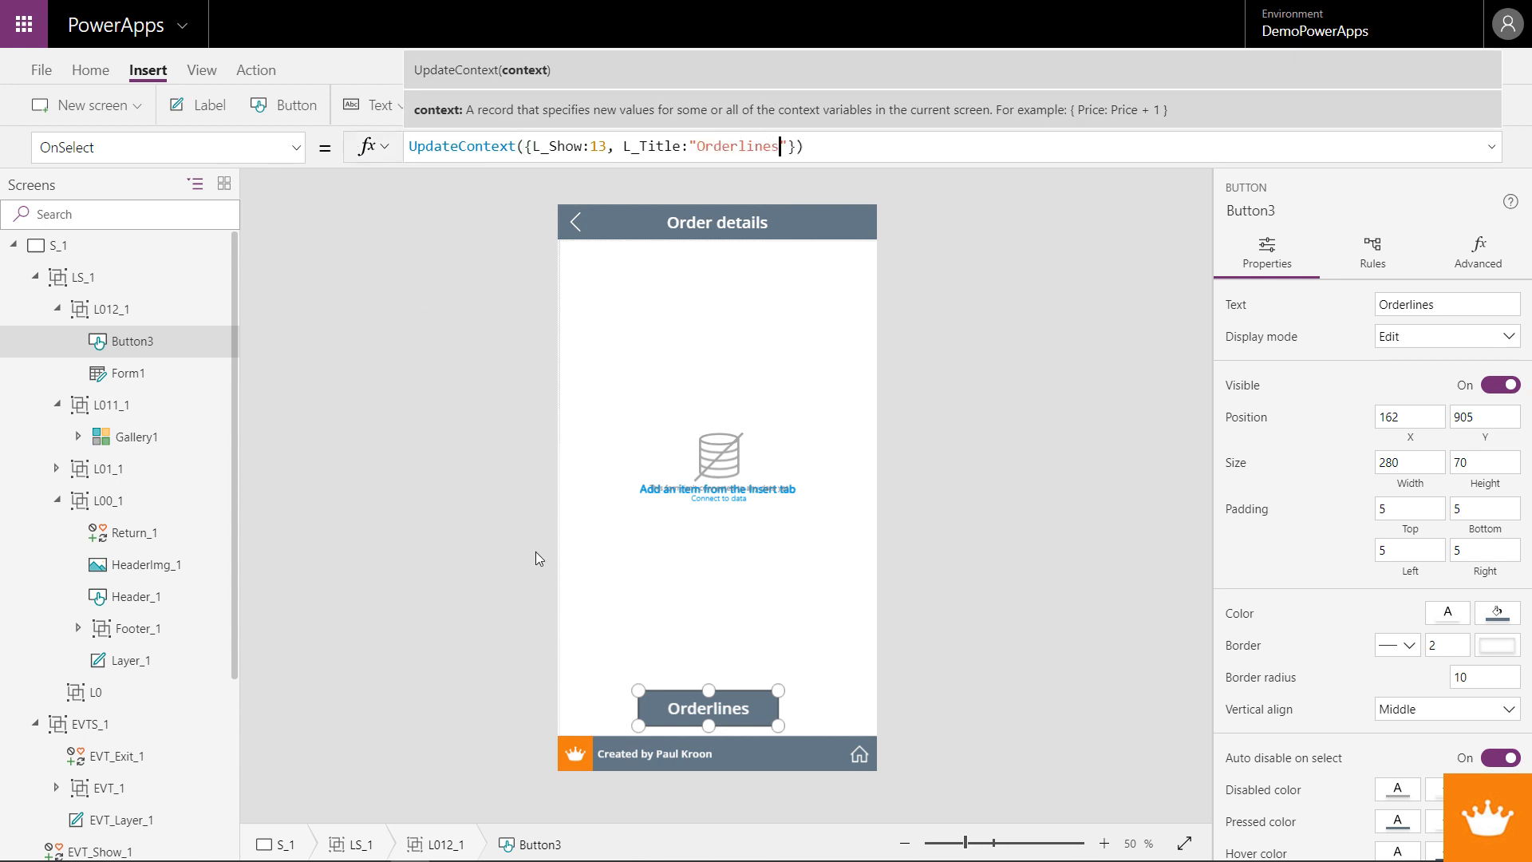
- Duplicate the blank layer group L0 inside LS_1 above L012_1 and rename the copy L013_1
click(57, 309)
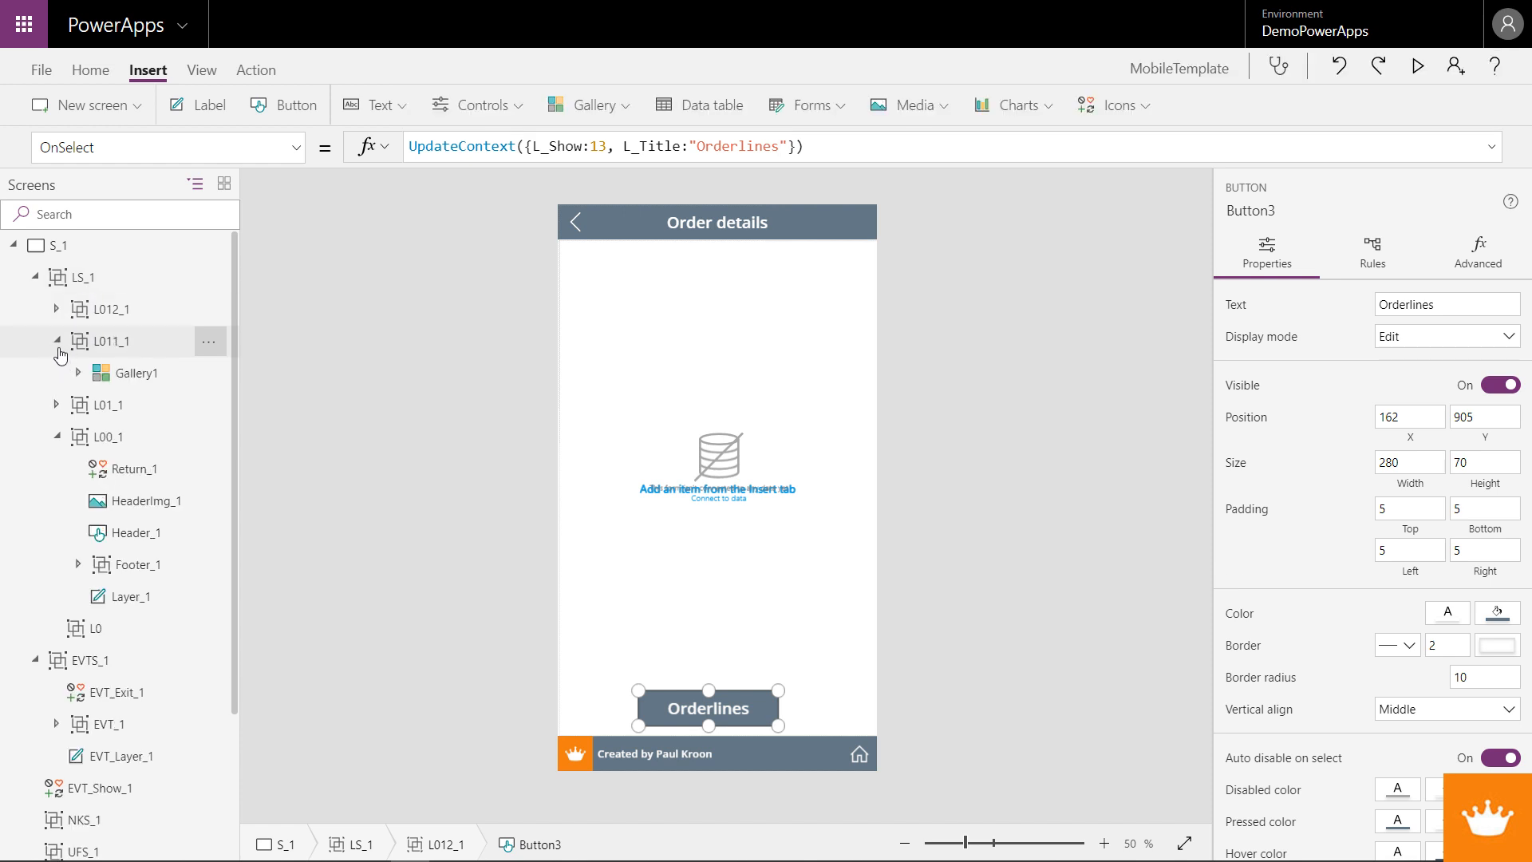
click(57, 343)
click(84, 599)
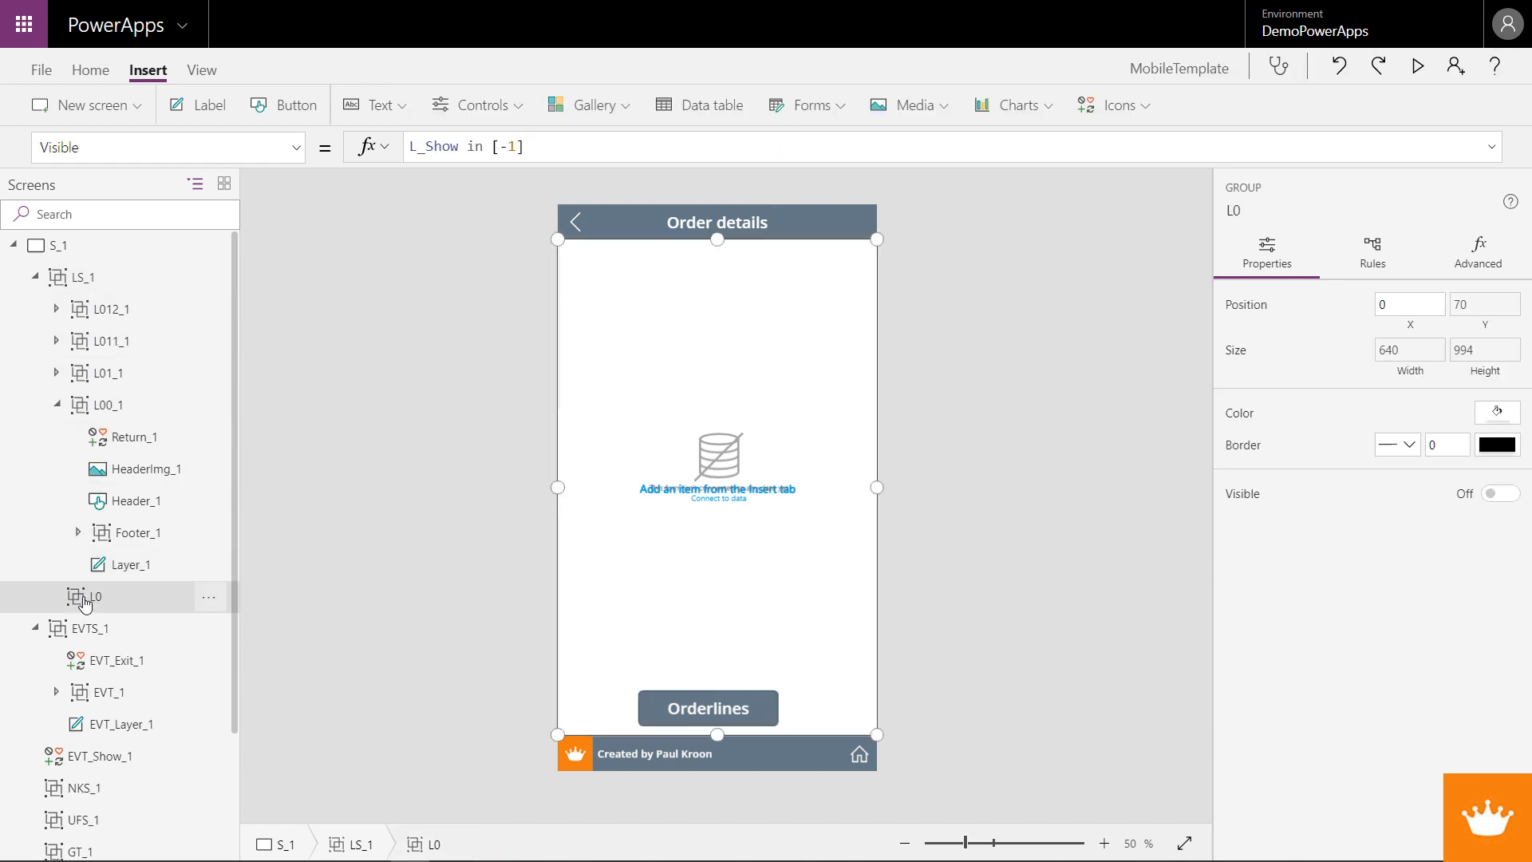
click(92, 275)
key(ctrl+v)
right_click(106, 316)
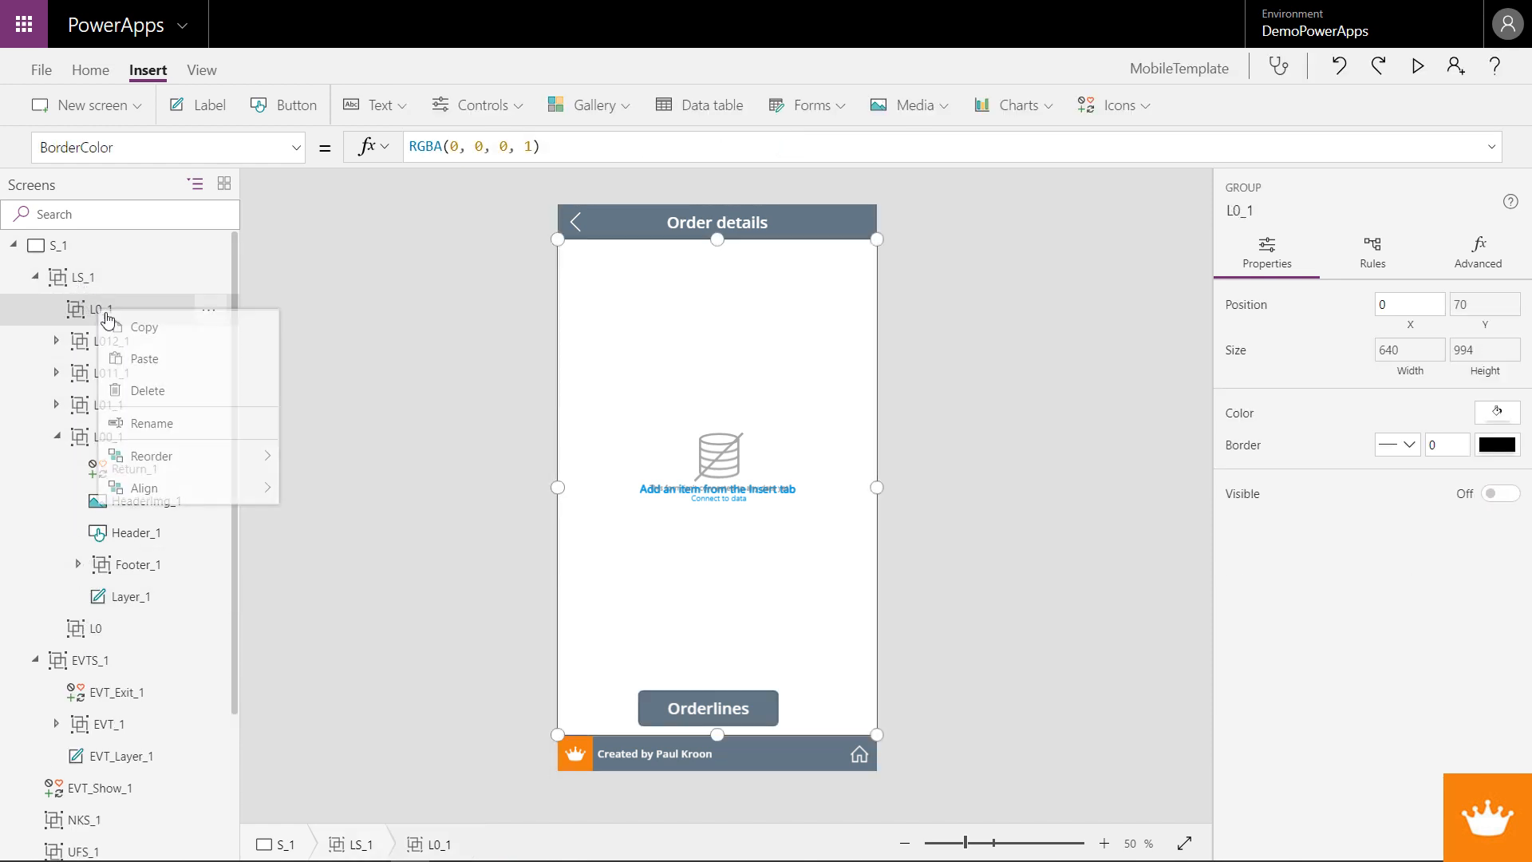
click(148, 423)
click(110, 311)
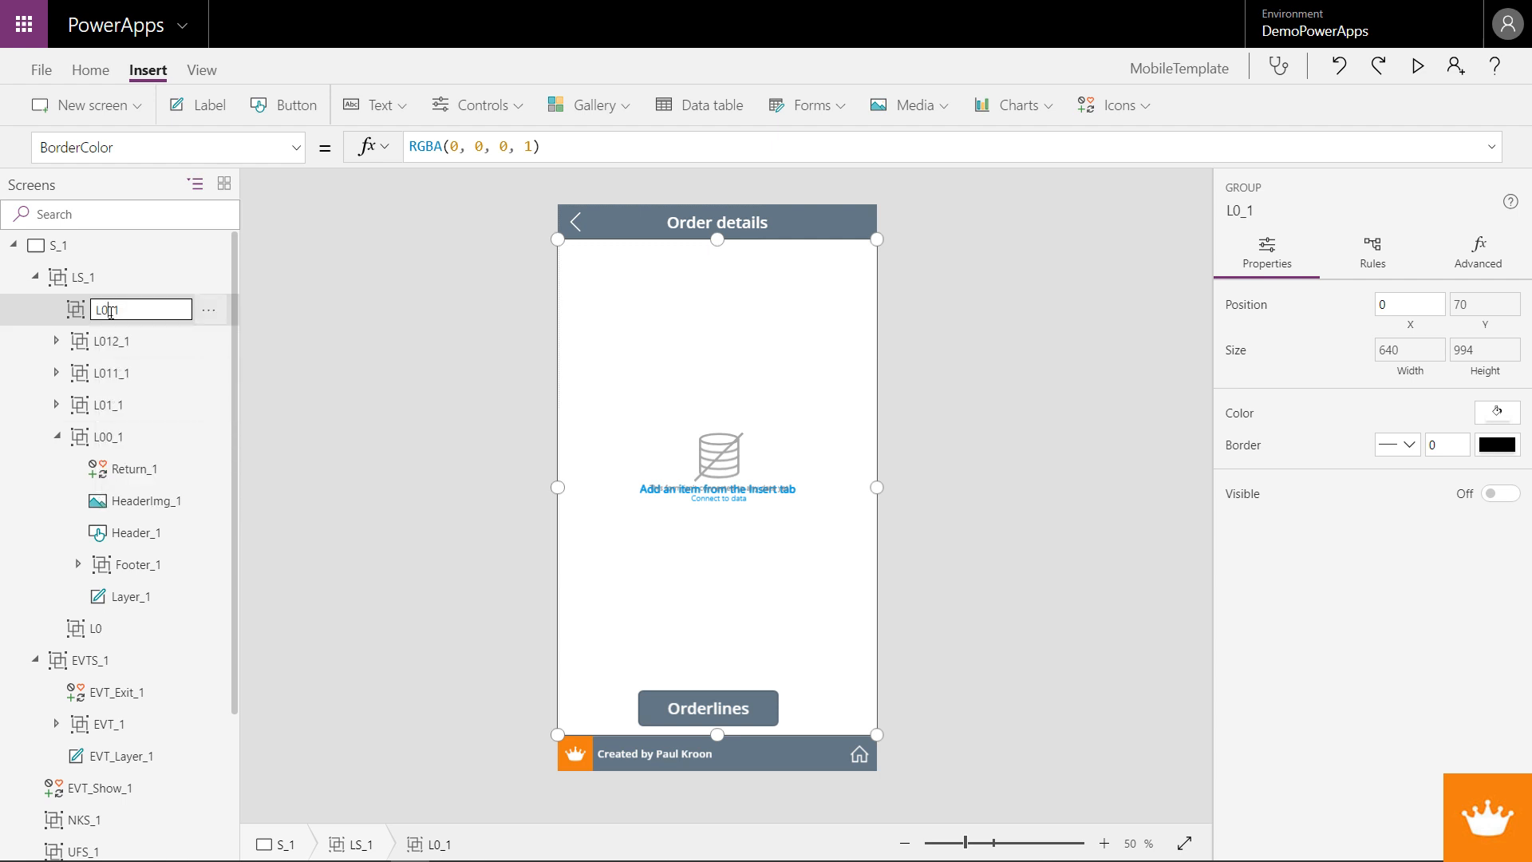
text(13)
key(Return)
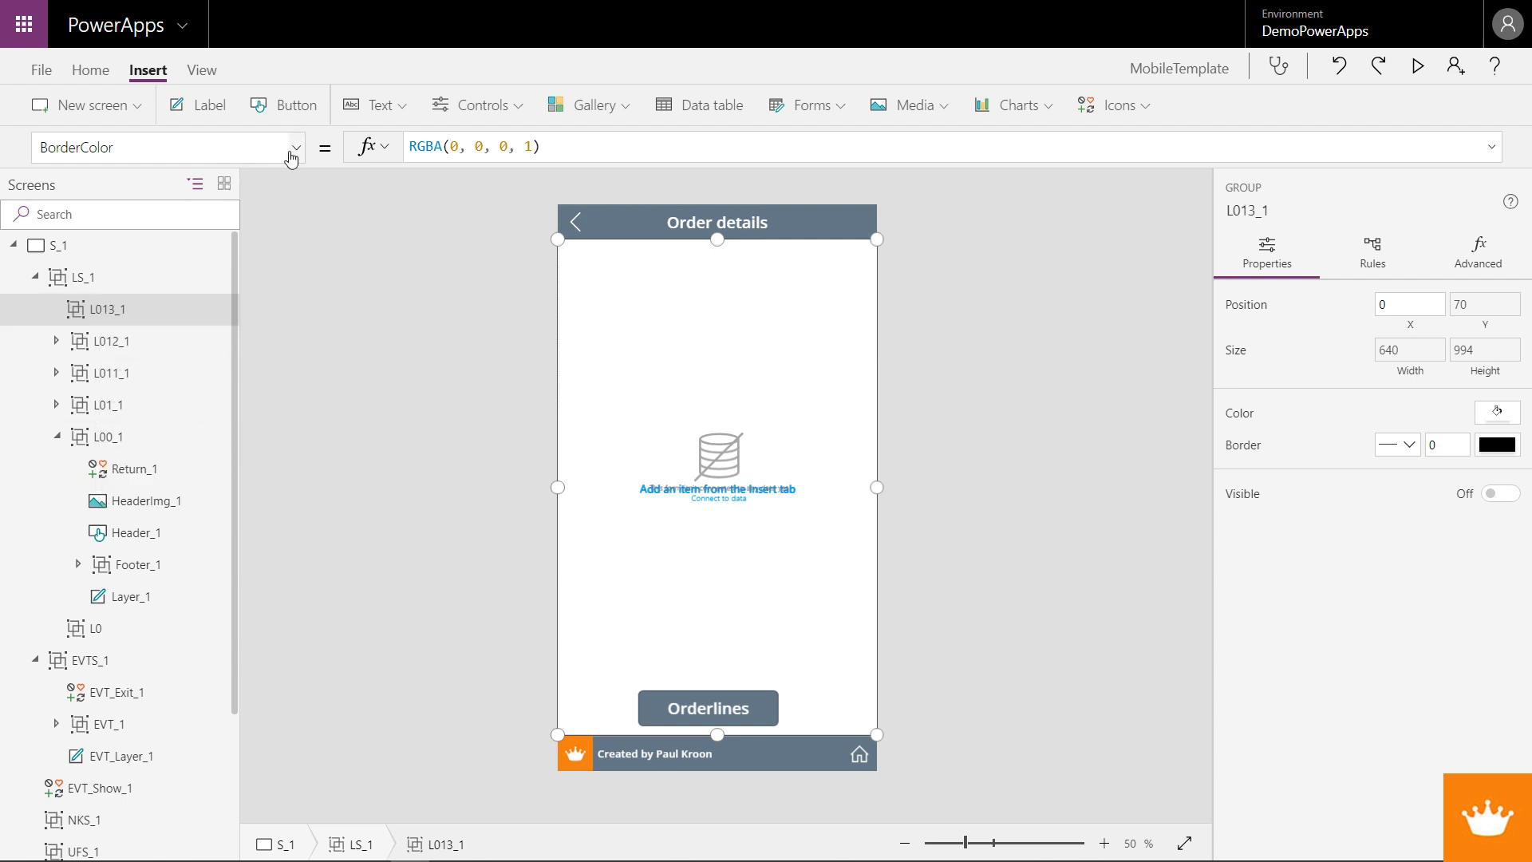
- Set the Visible formula of group L013_1 to L_Show in [13]
click(293, 149)
click(198, 418)
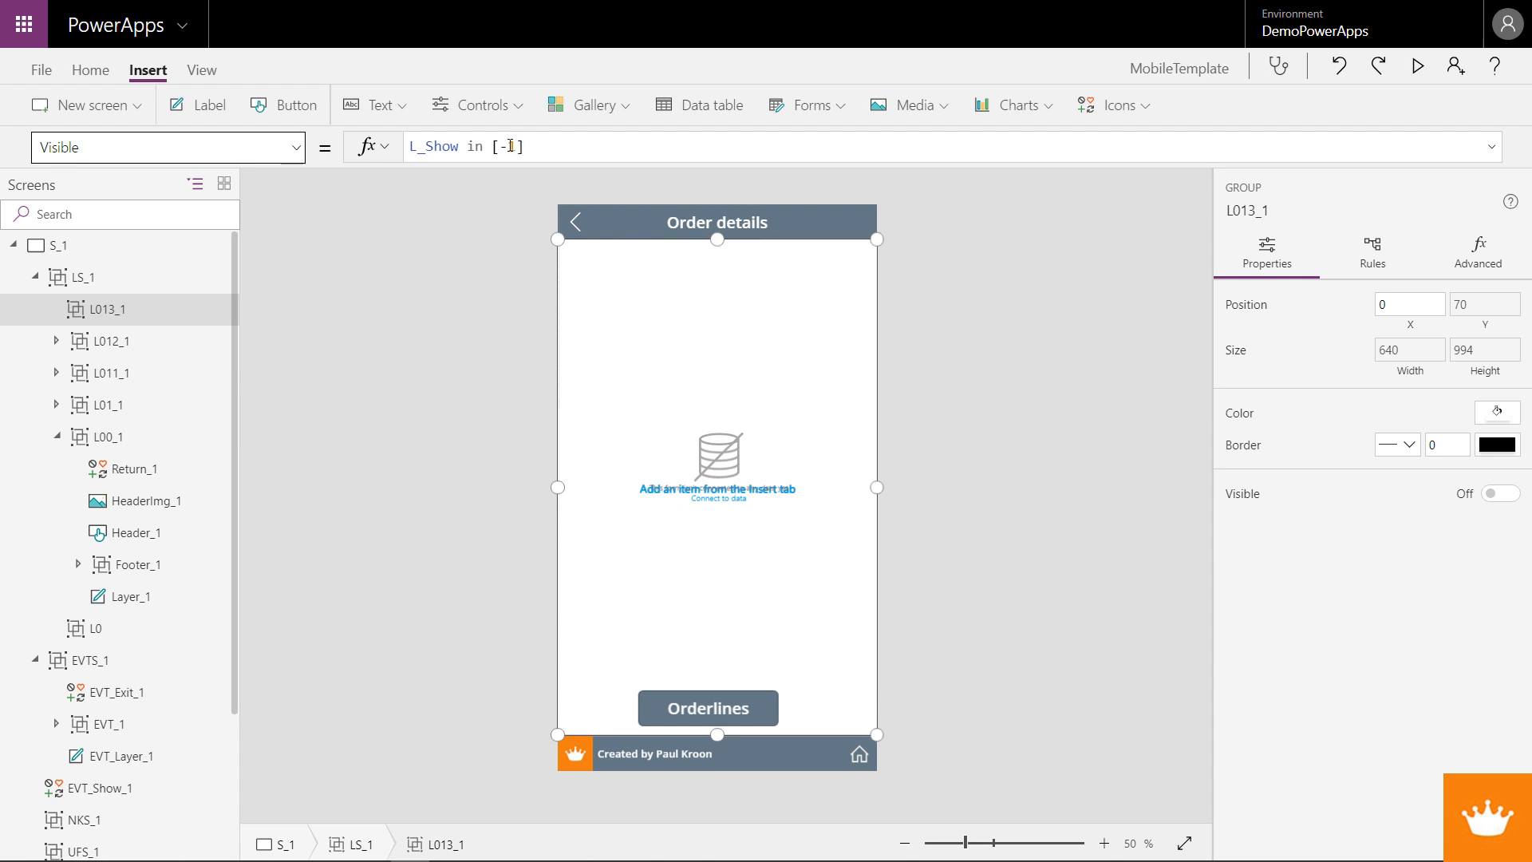
drag(500, 146, 516, 147)
text(13)
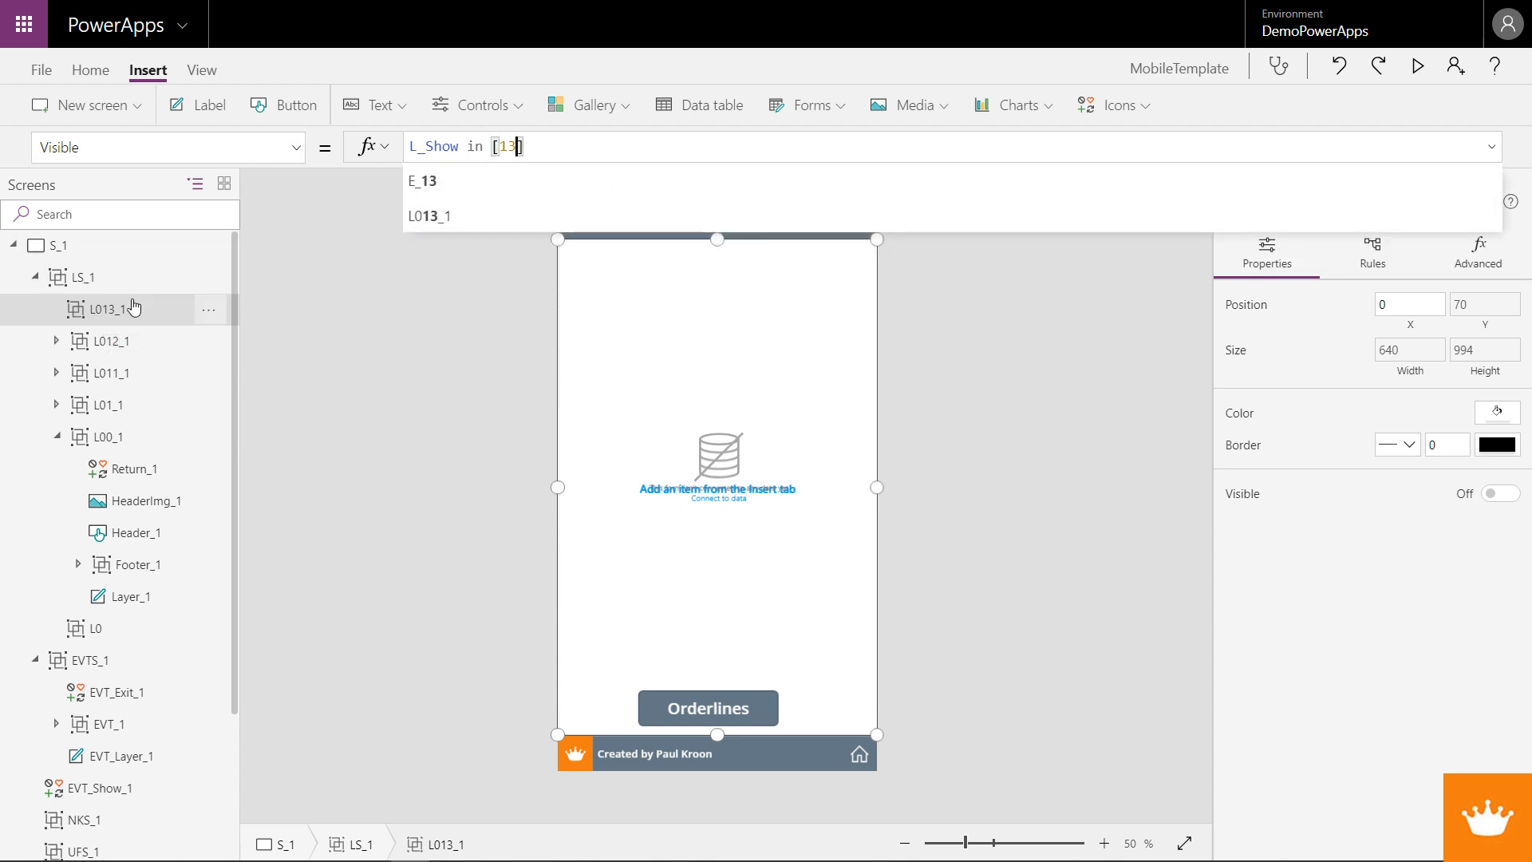
- Insert a vertical gallery on screen S_1 and move it into group L013_1
click(612, 98)
click(619, 195)
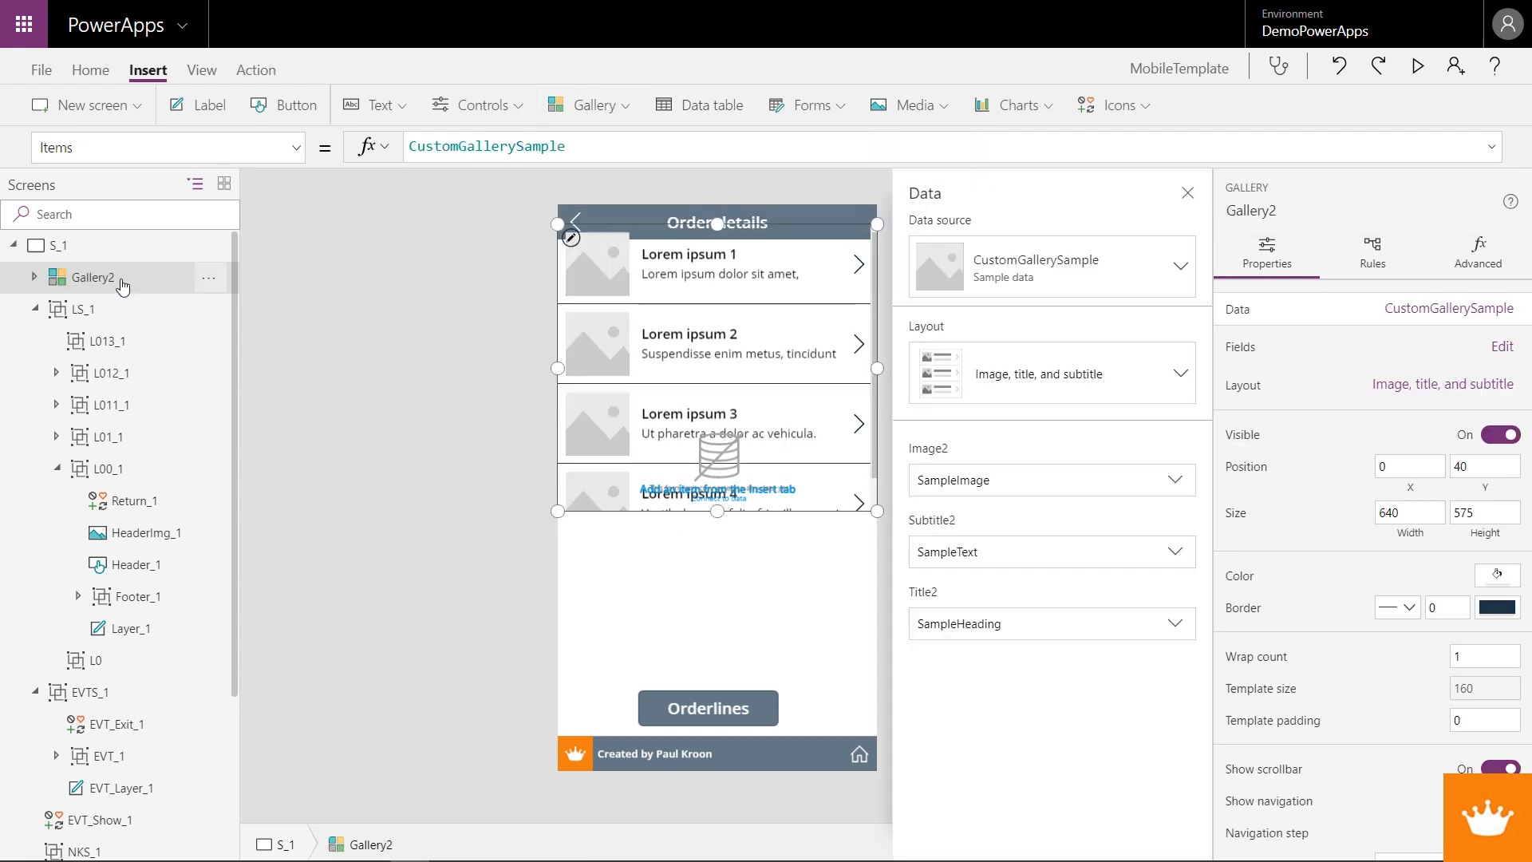
key(Delete)
click(126, 346)
click(116, 313)
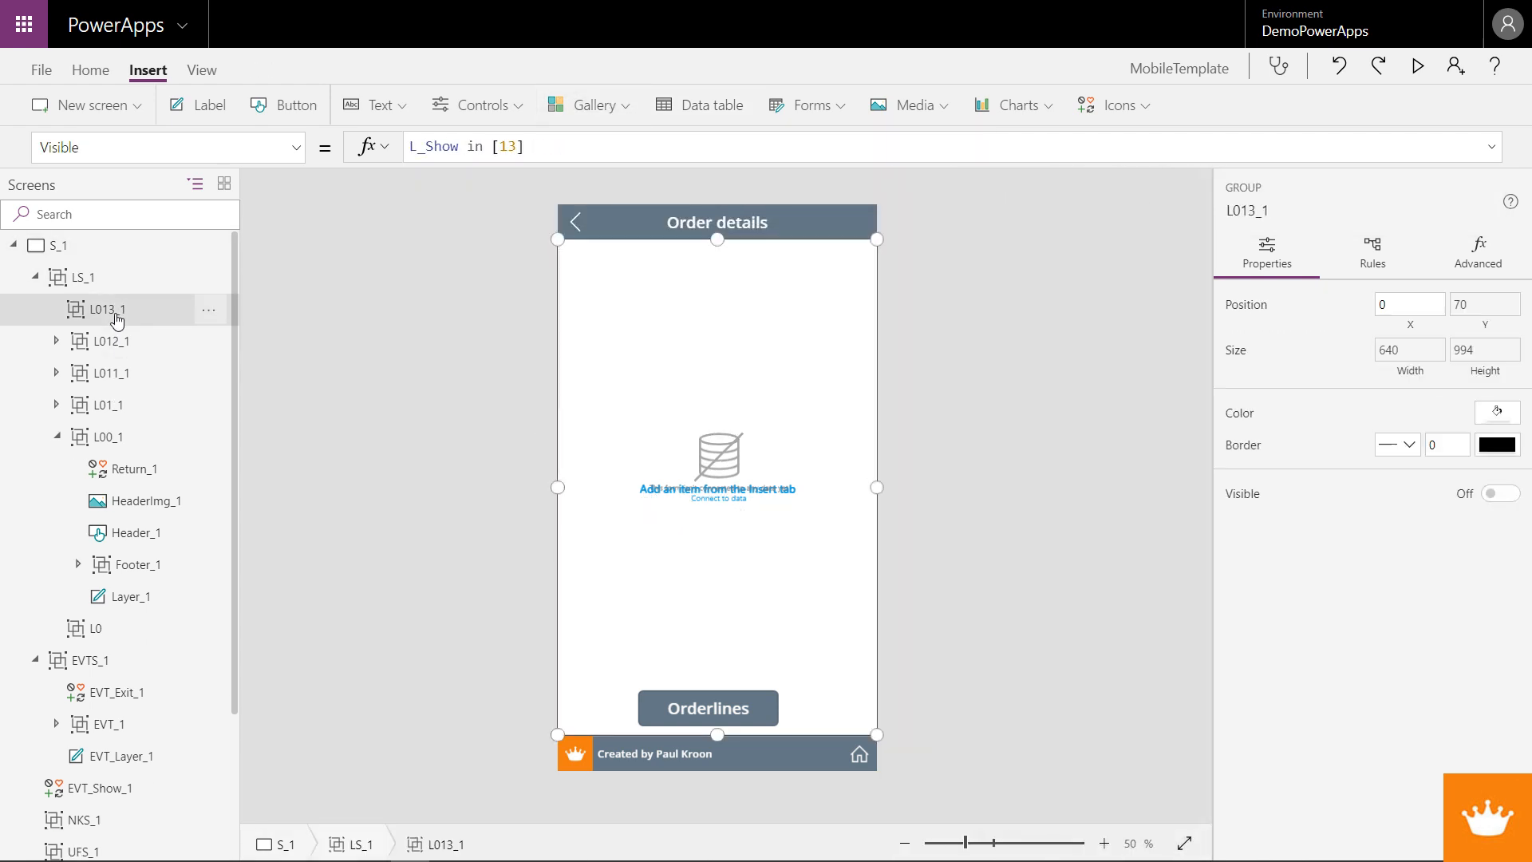
key(ctrl+v)
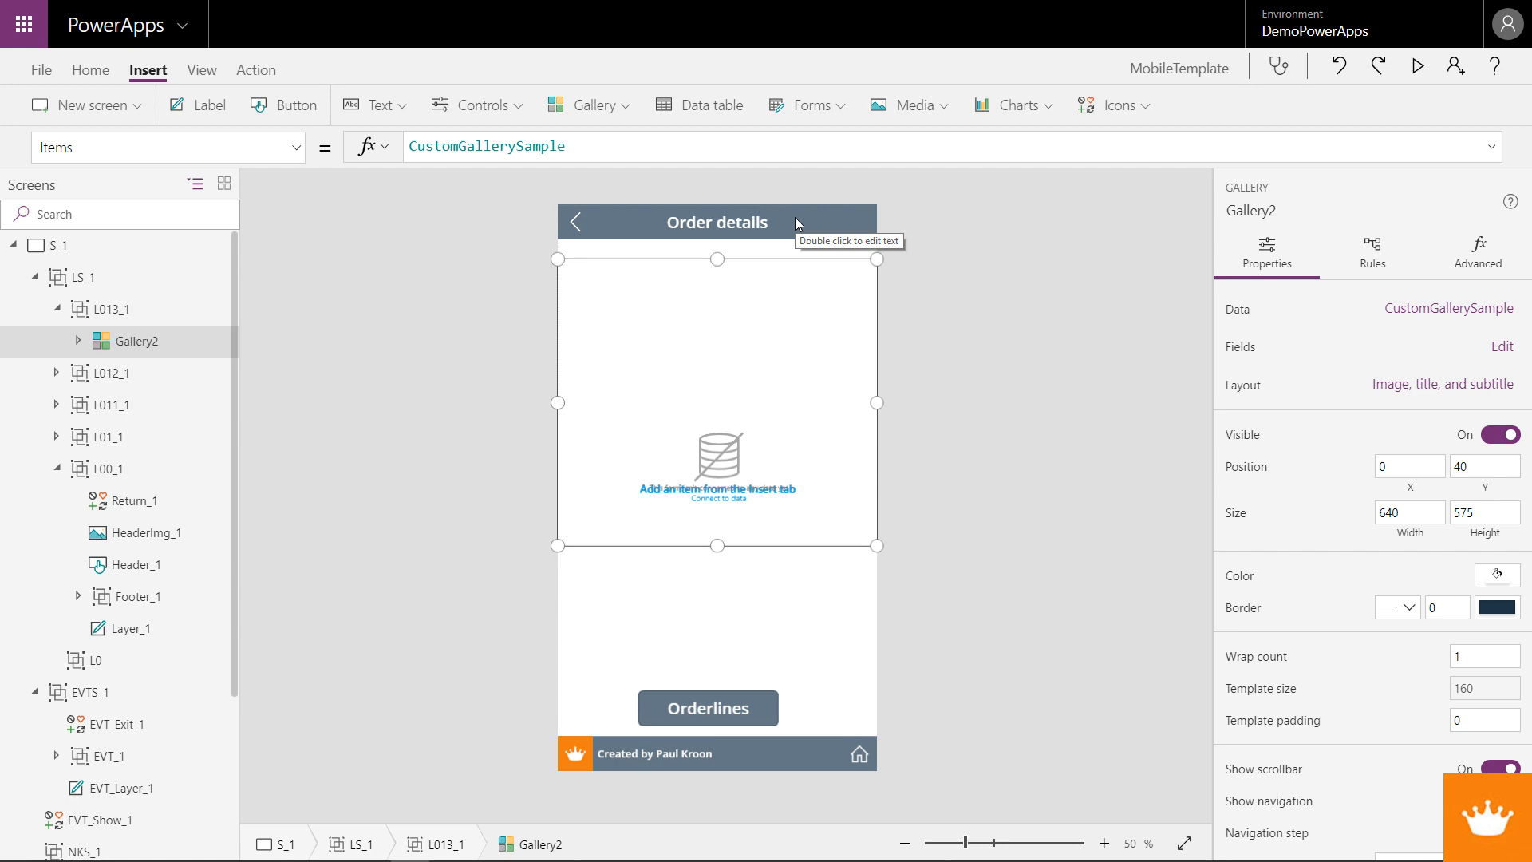
- Run the Orderlines button and stretch the new gallery from header to footer, about Y 3 and height 989
key(alt)
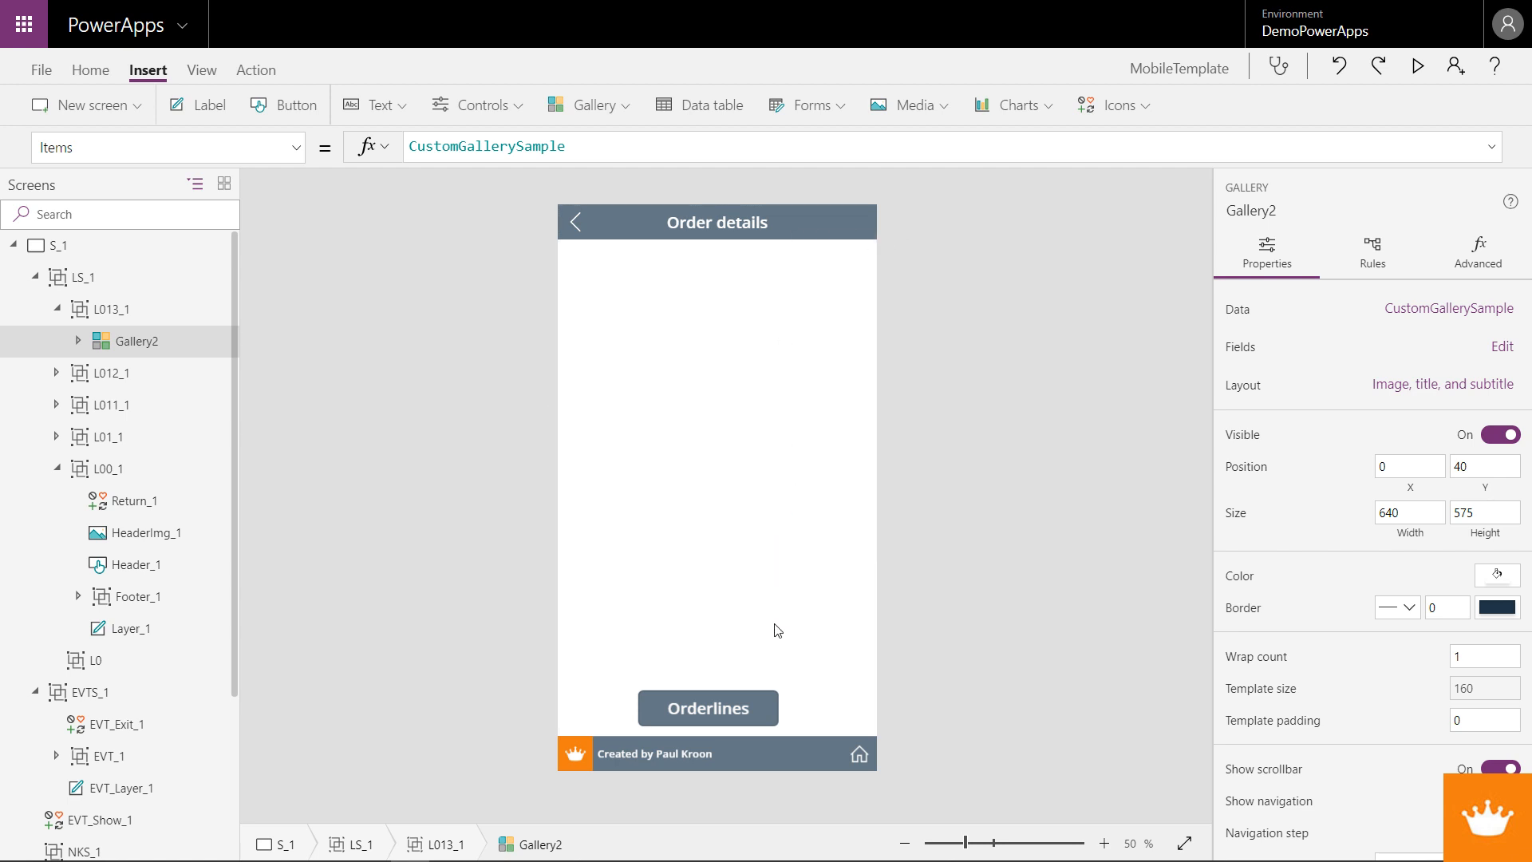
alt+click(751, 713)
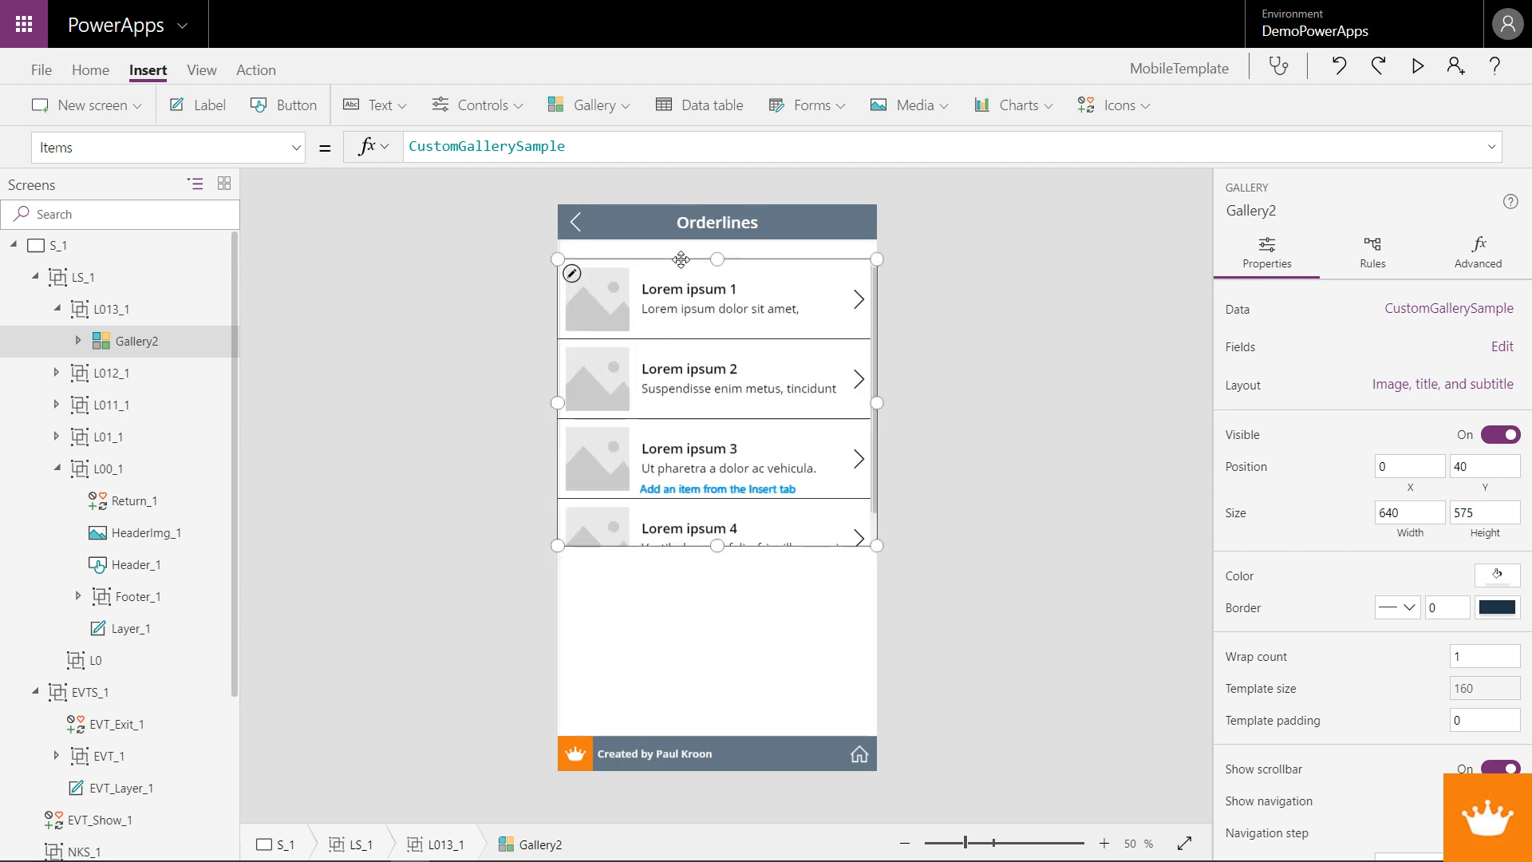
drag(715, 258, 715, 240)
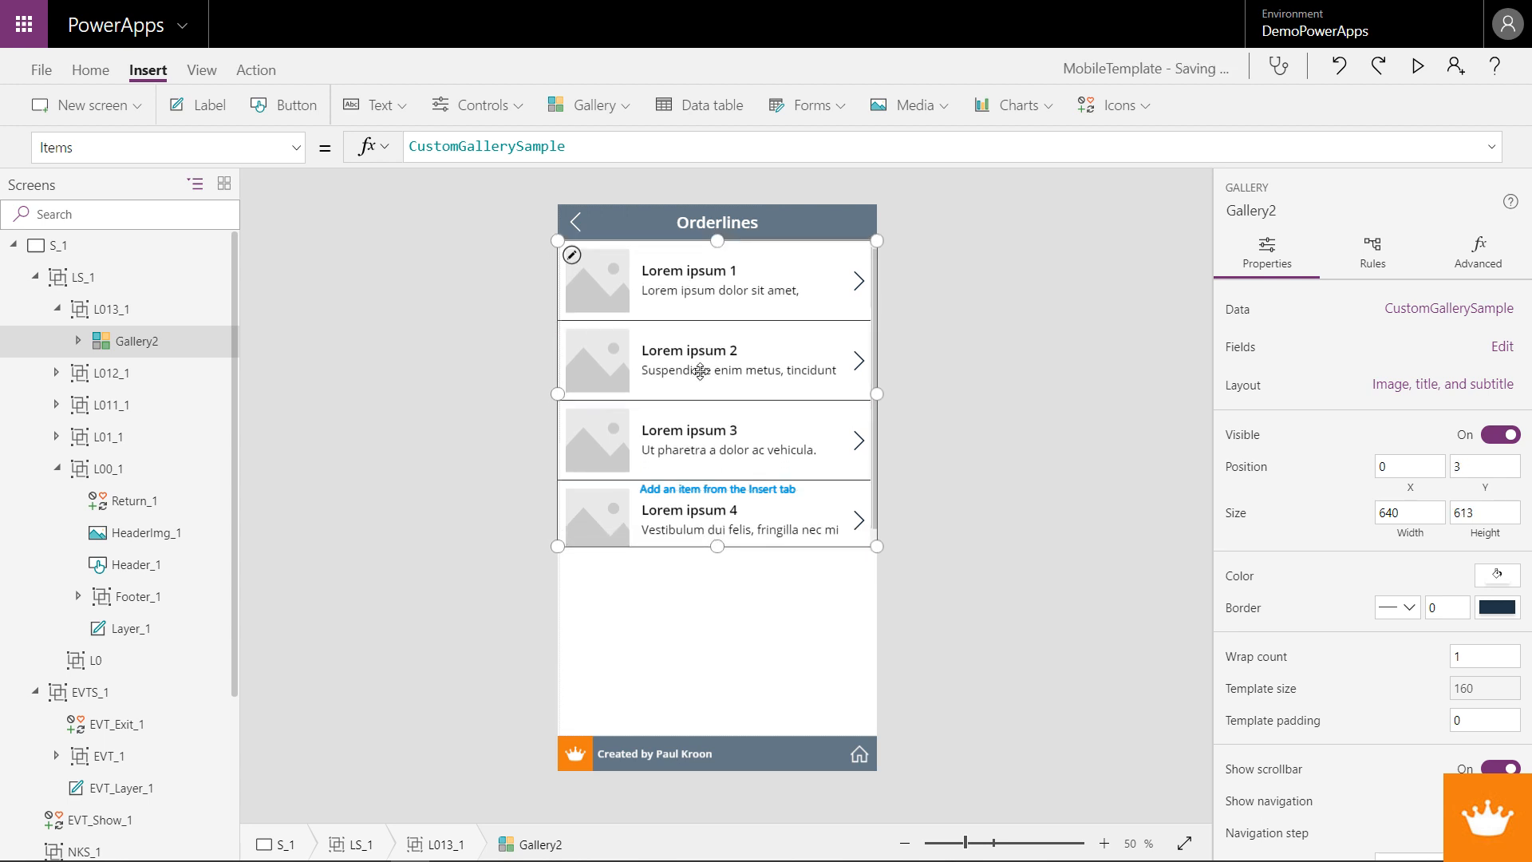
drag(715, 554, 715, 738)
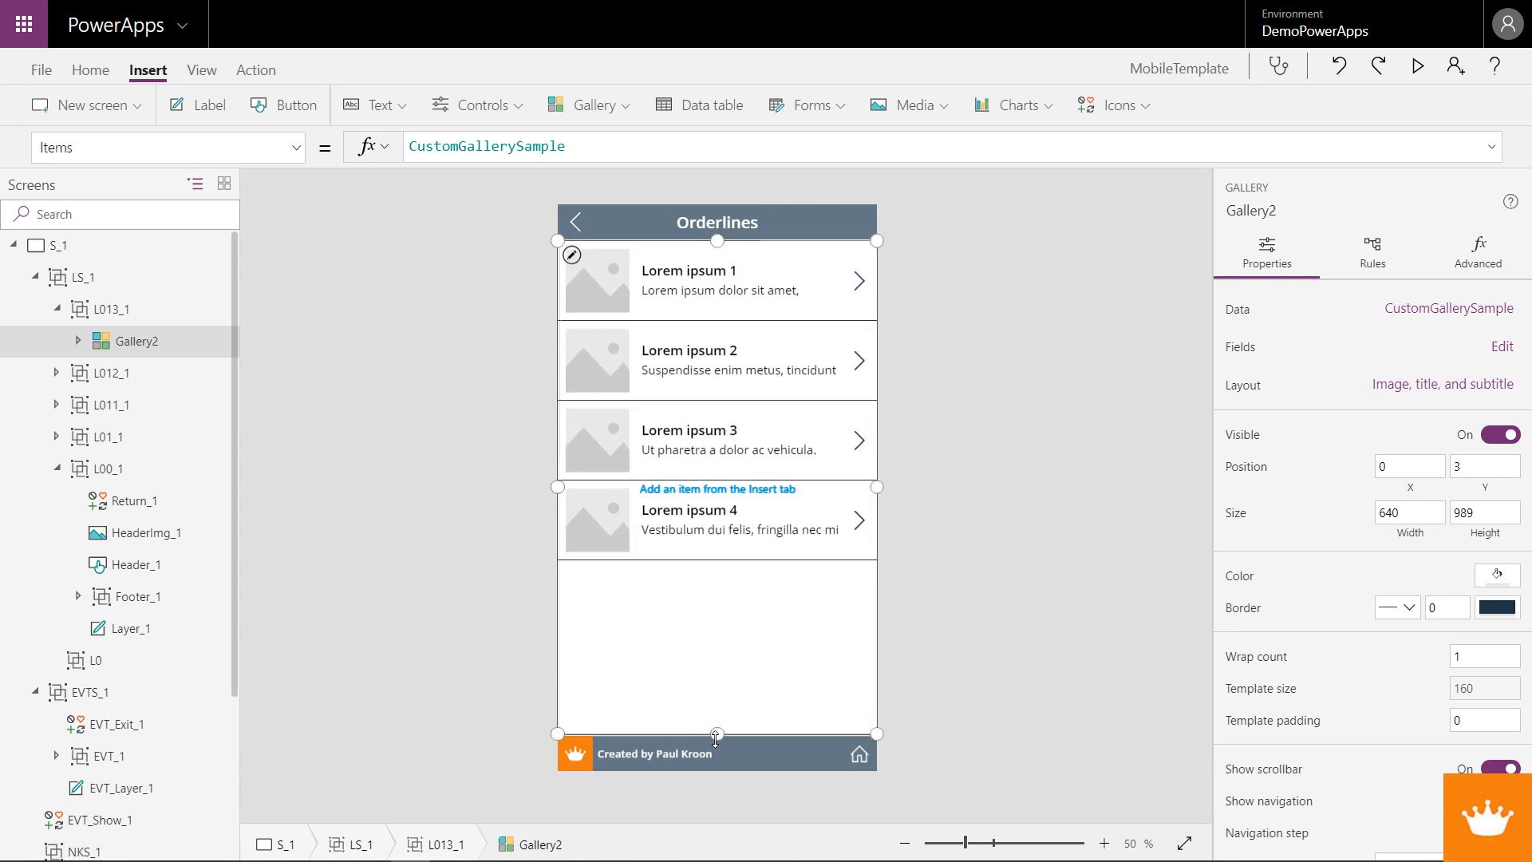
- Change the order lines gallery's layout to Title and subtitle
click(1460, 311)
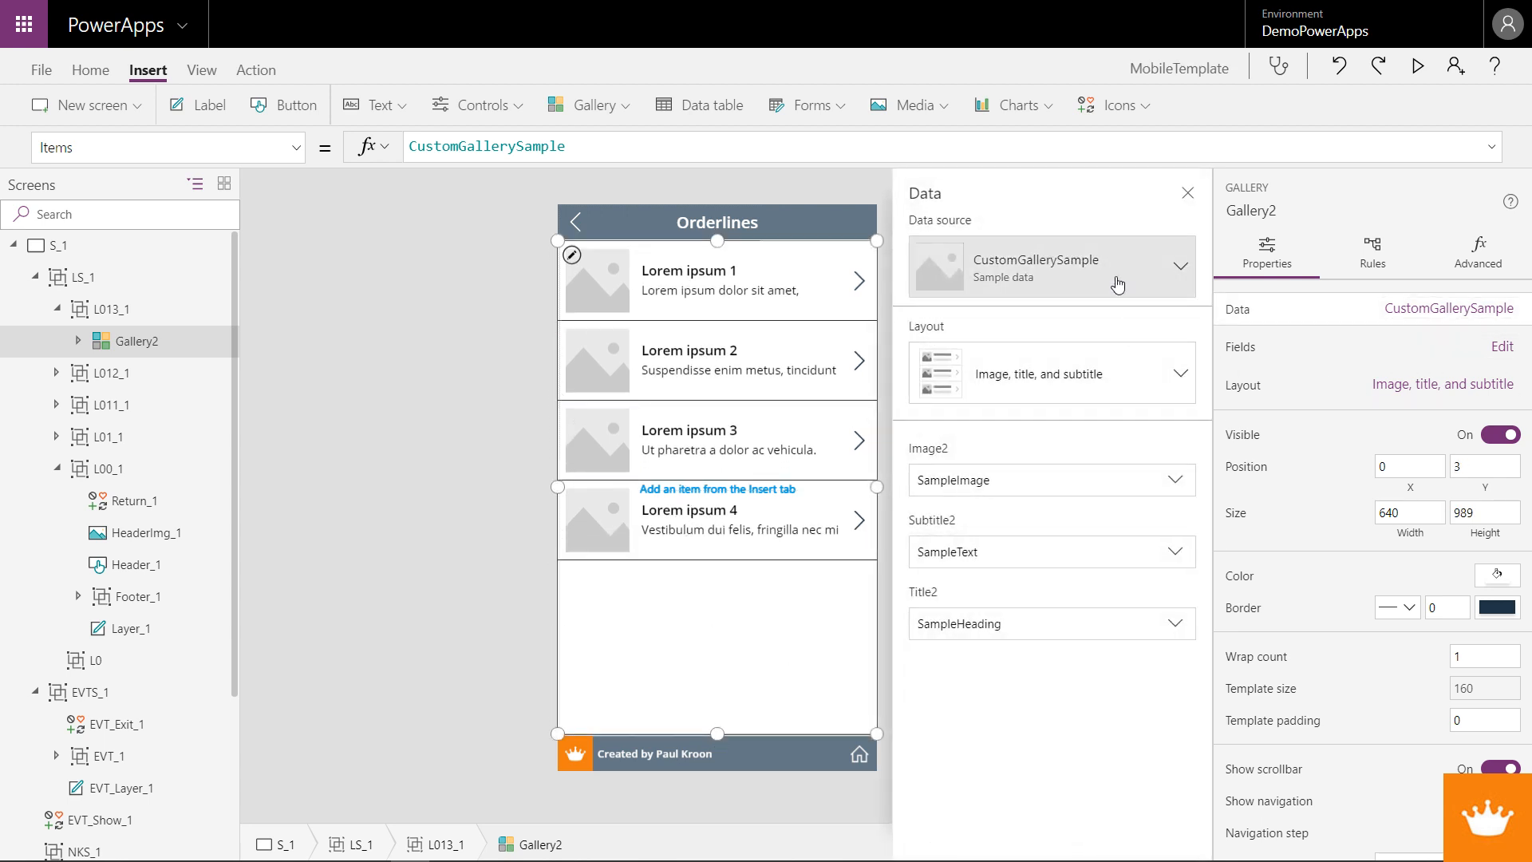
click(1104, 374)
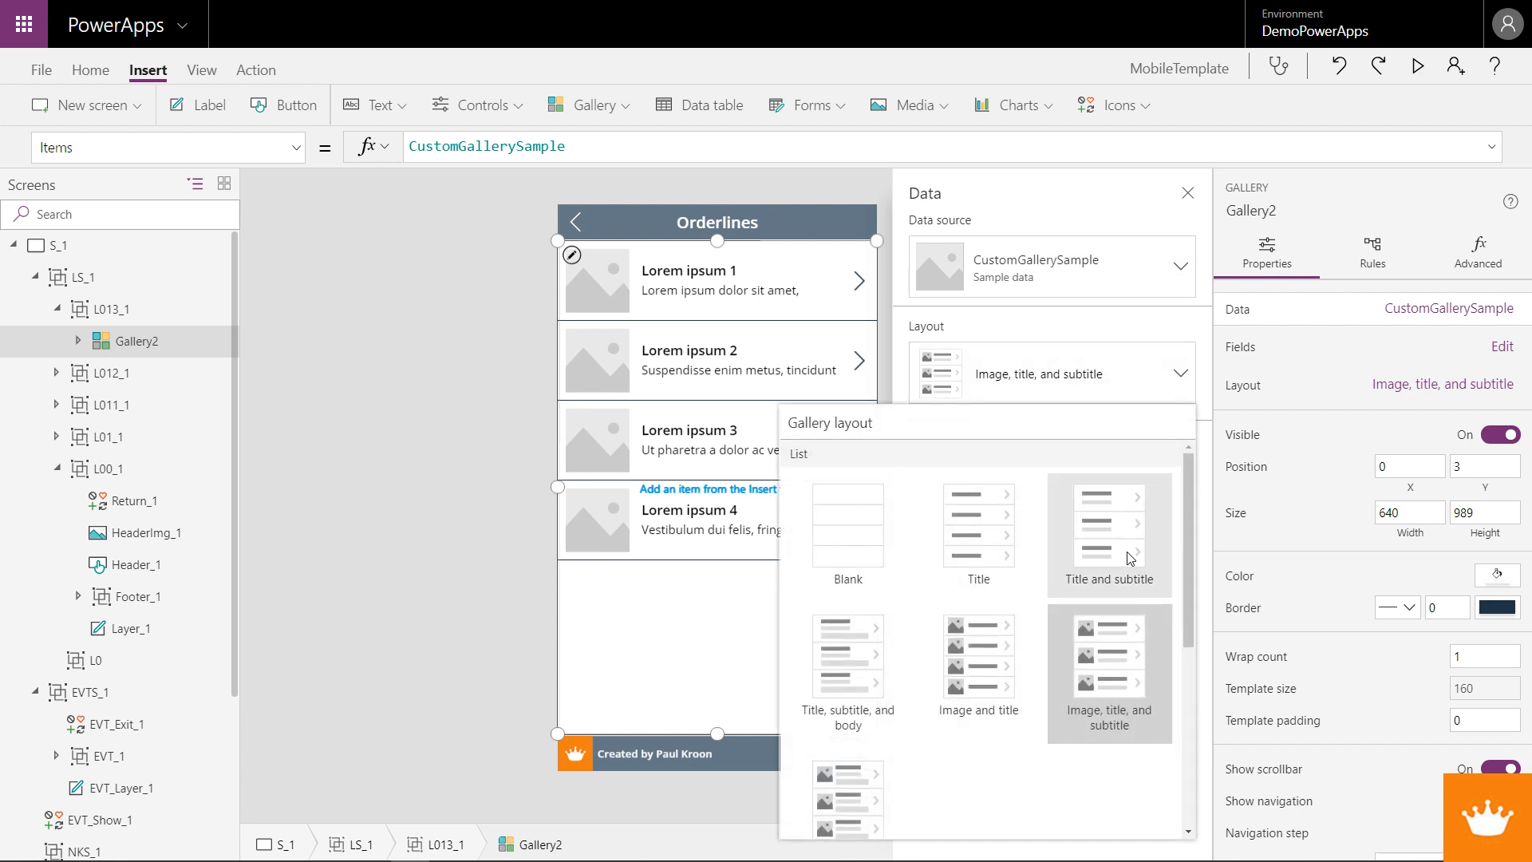
click(1107, 542)
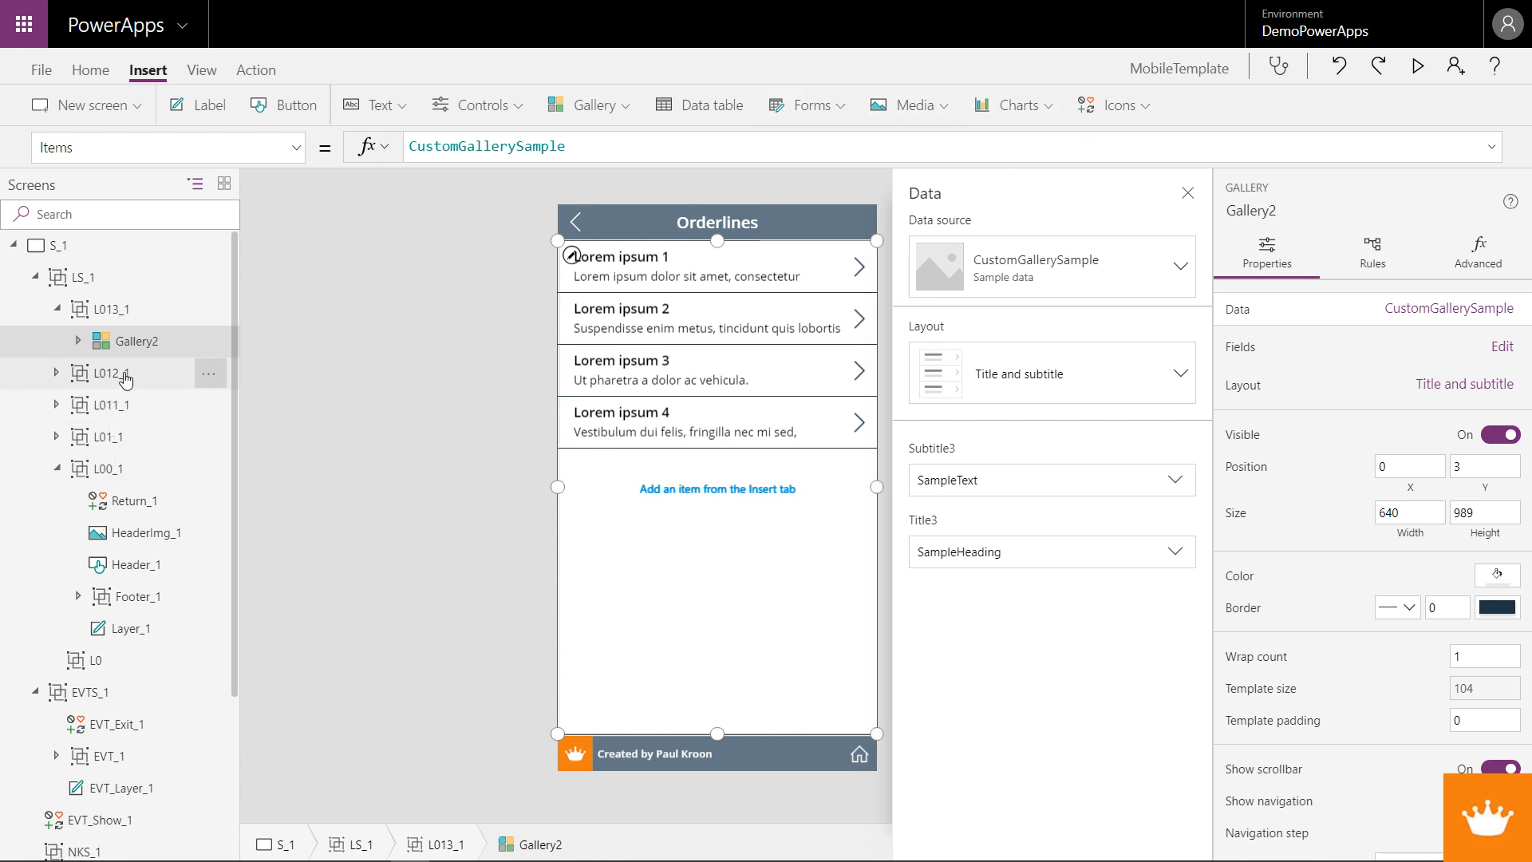
- Copy the OnSelect formula of the Return_1 header icon and clear it from the property
click(57, 309)
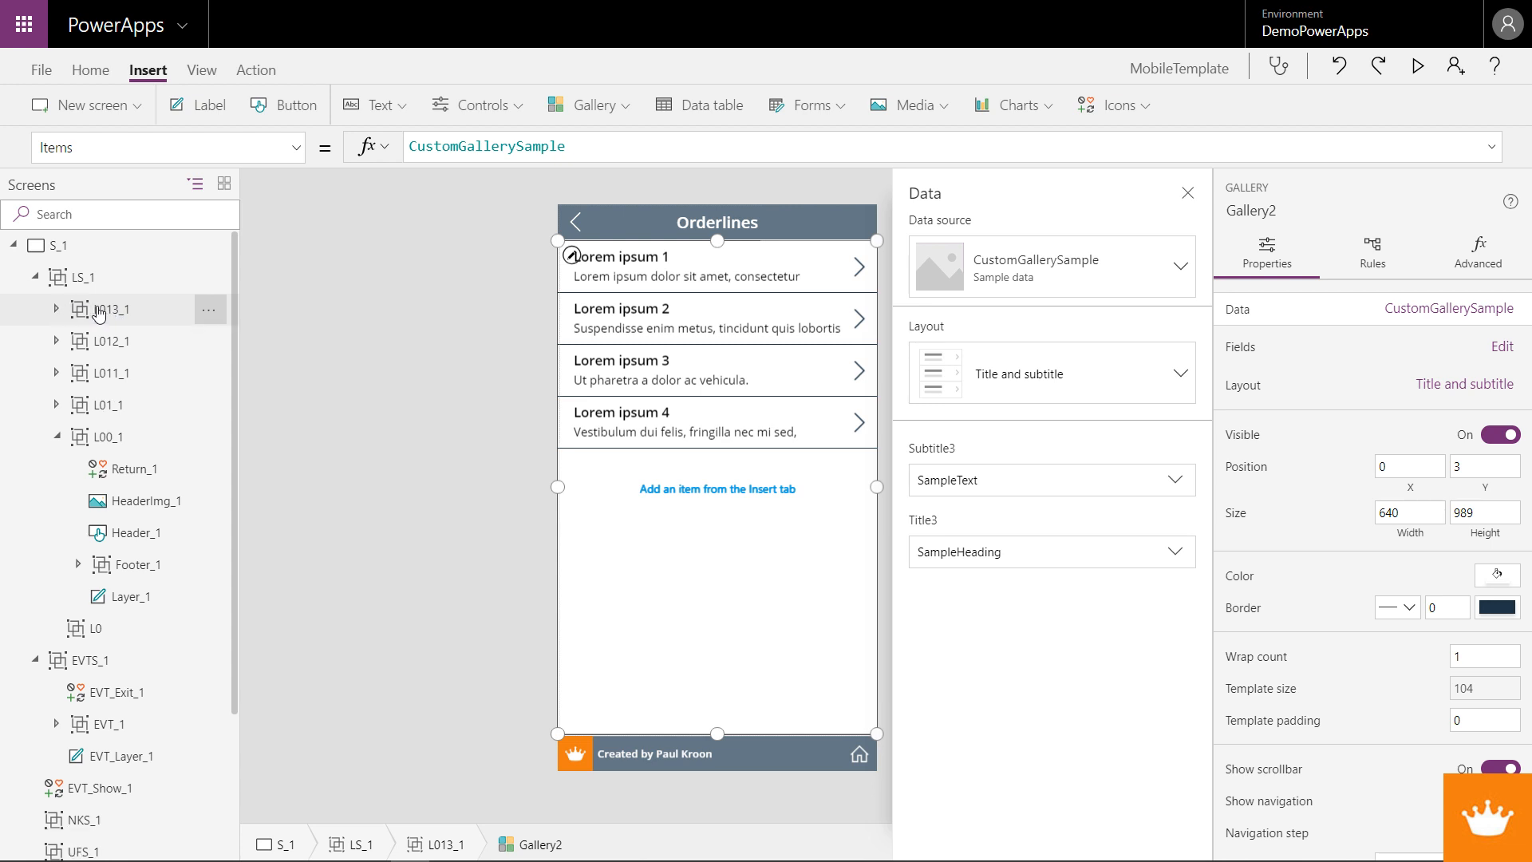
click(576, 223)
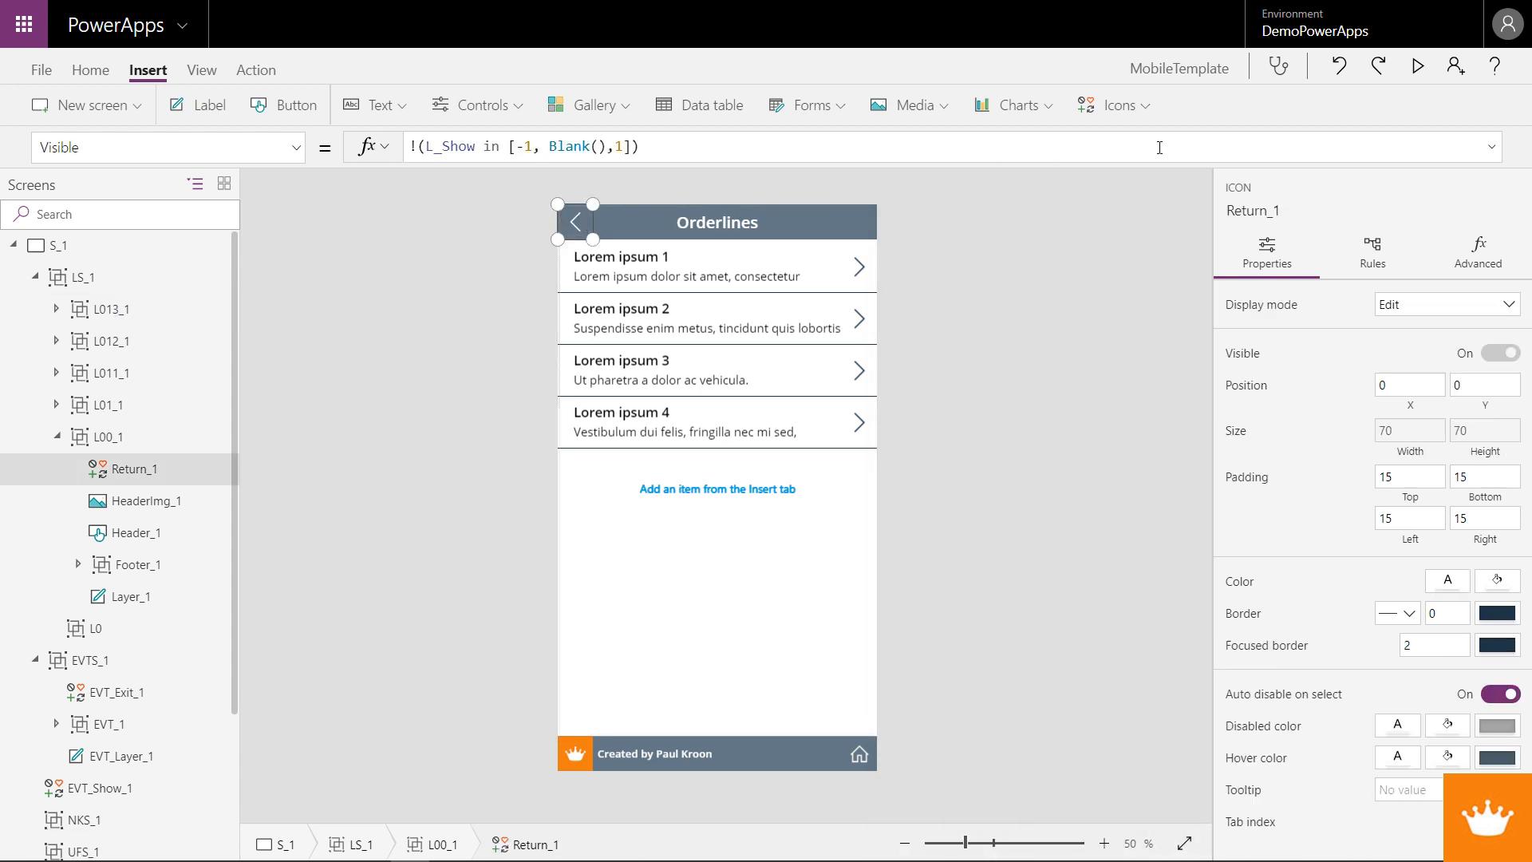
click(1492, 148)
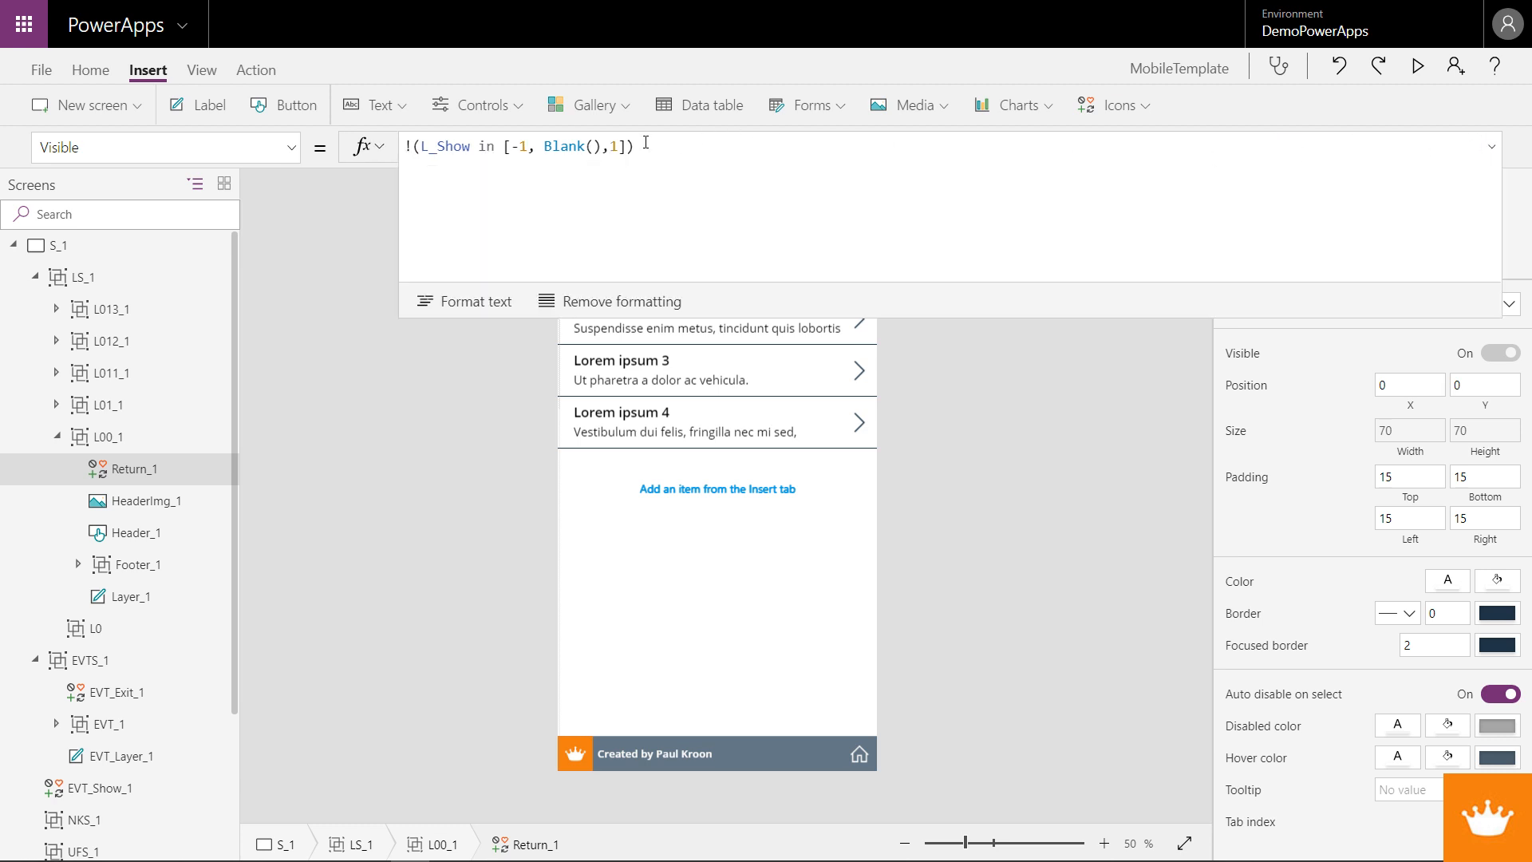
click(291, 147)
scroll(137, 487, down, 5)
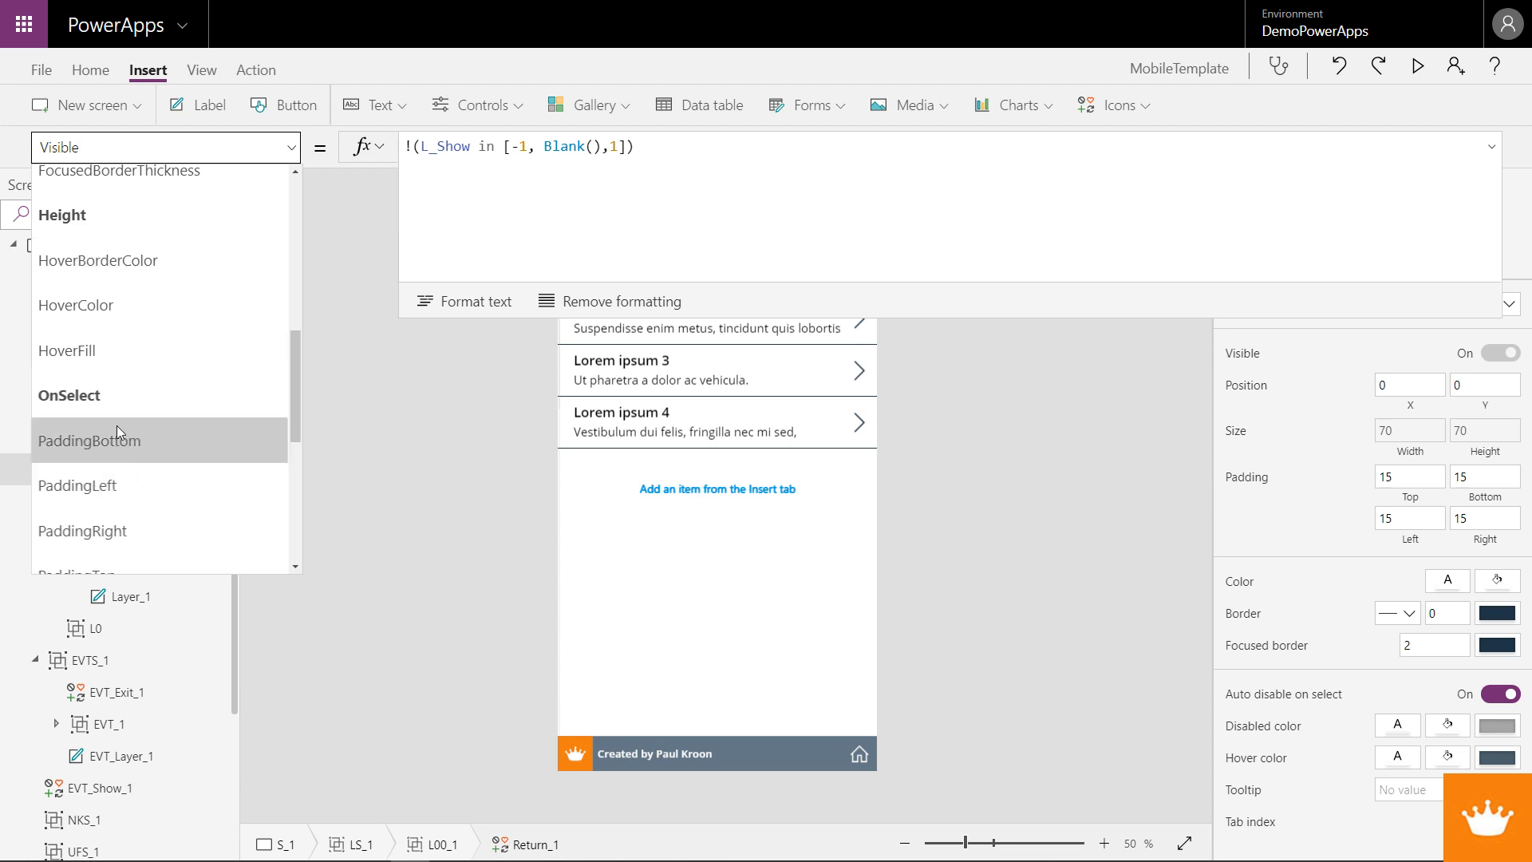
click(119, 395)
drag(743, 144, 392, 159)
key(ctrl+c)
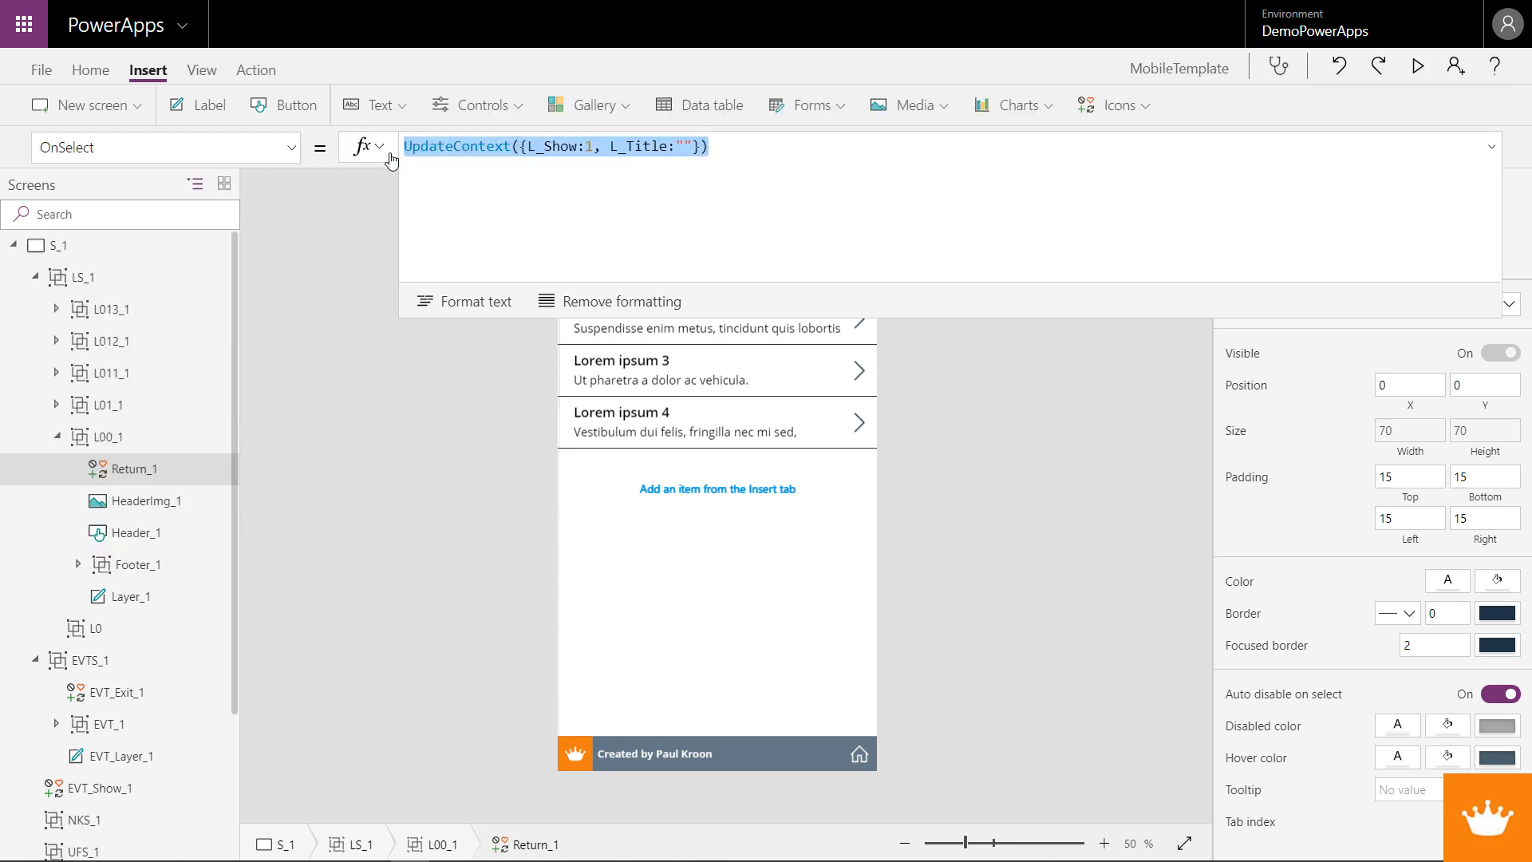
key(Delete)
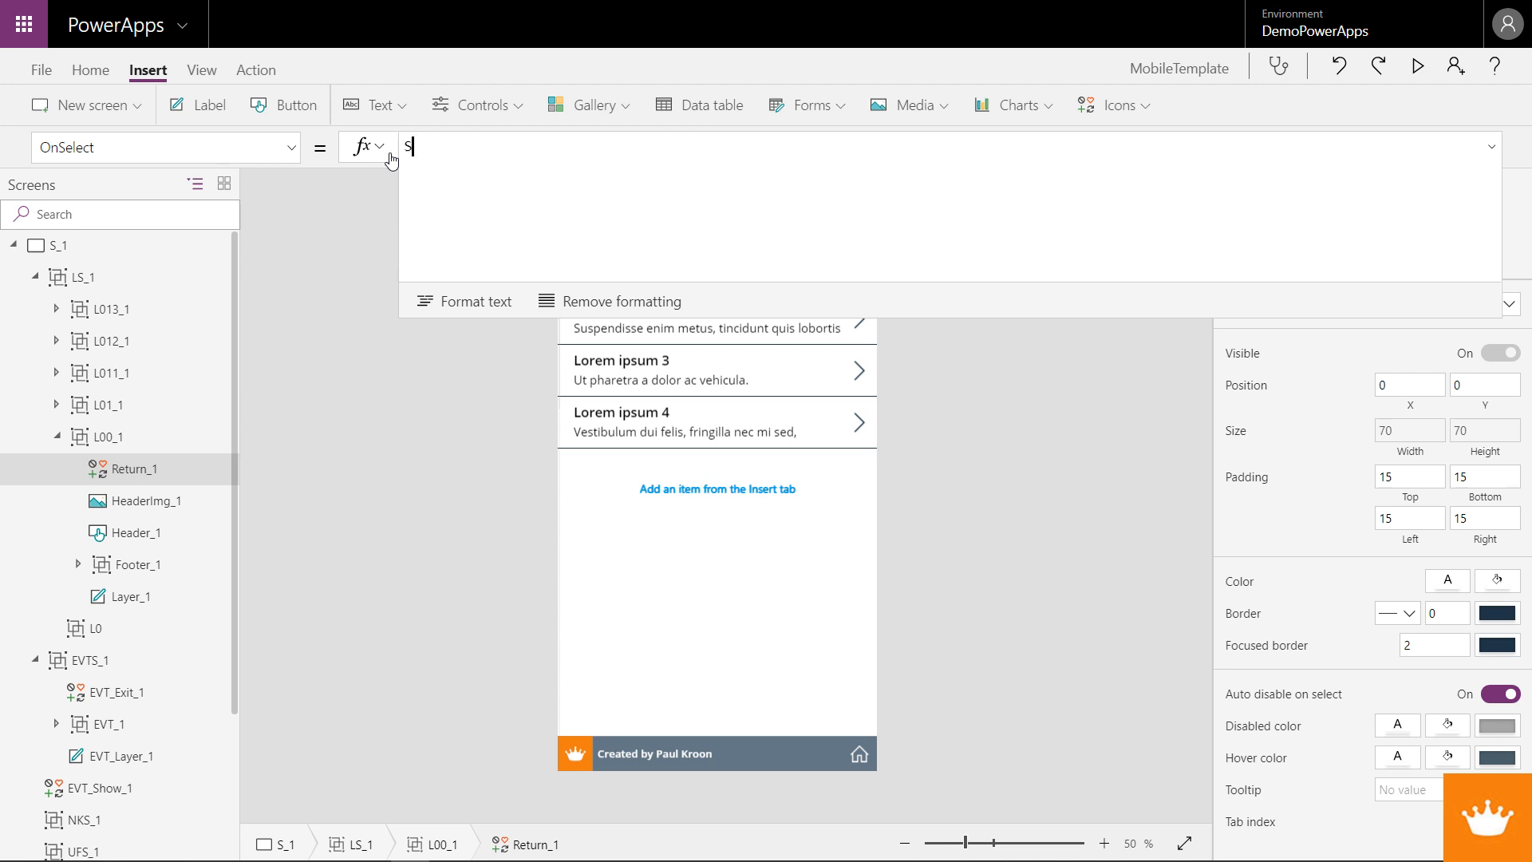
- Begin Return_1's OnSelect as a Switch on L_Show, with case 11 running Select(Home_1)
text(witch)
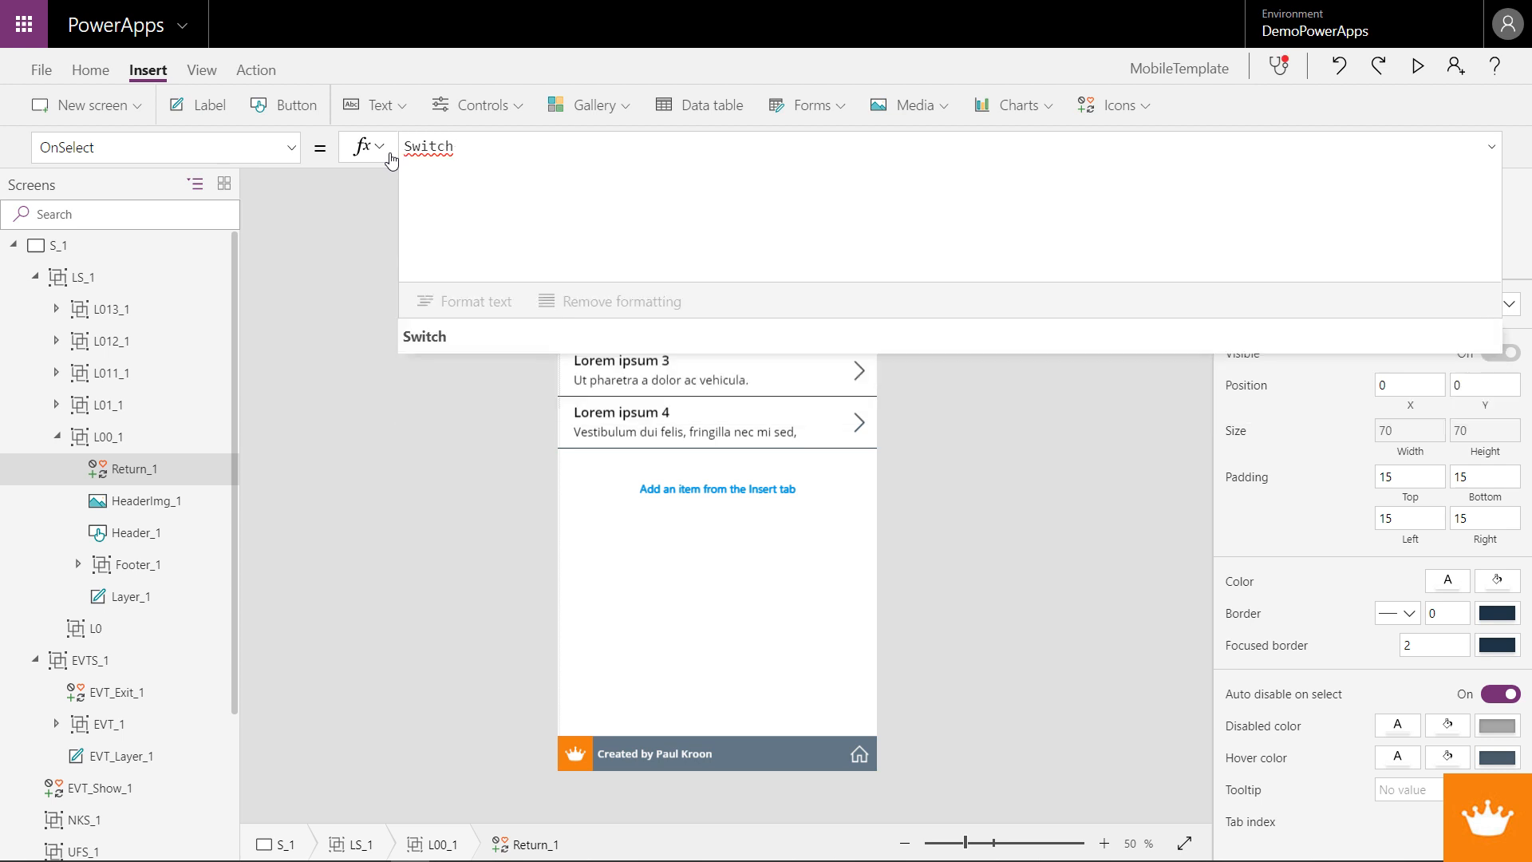
text((L_Show)
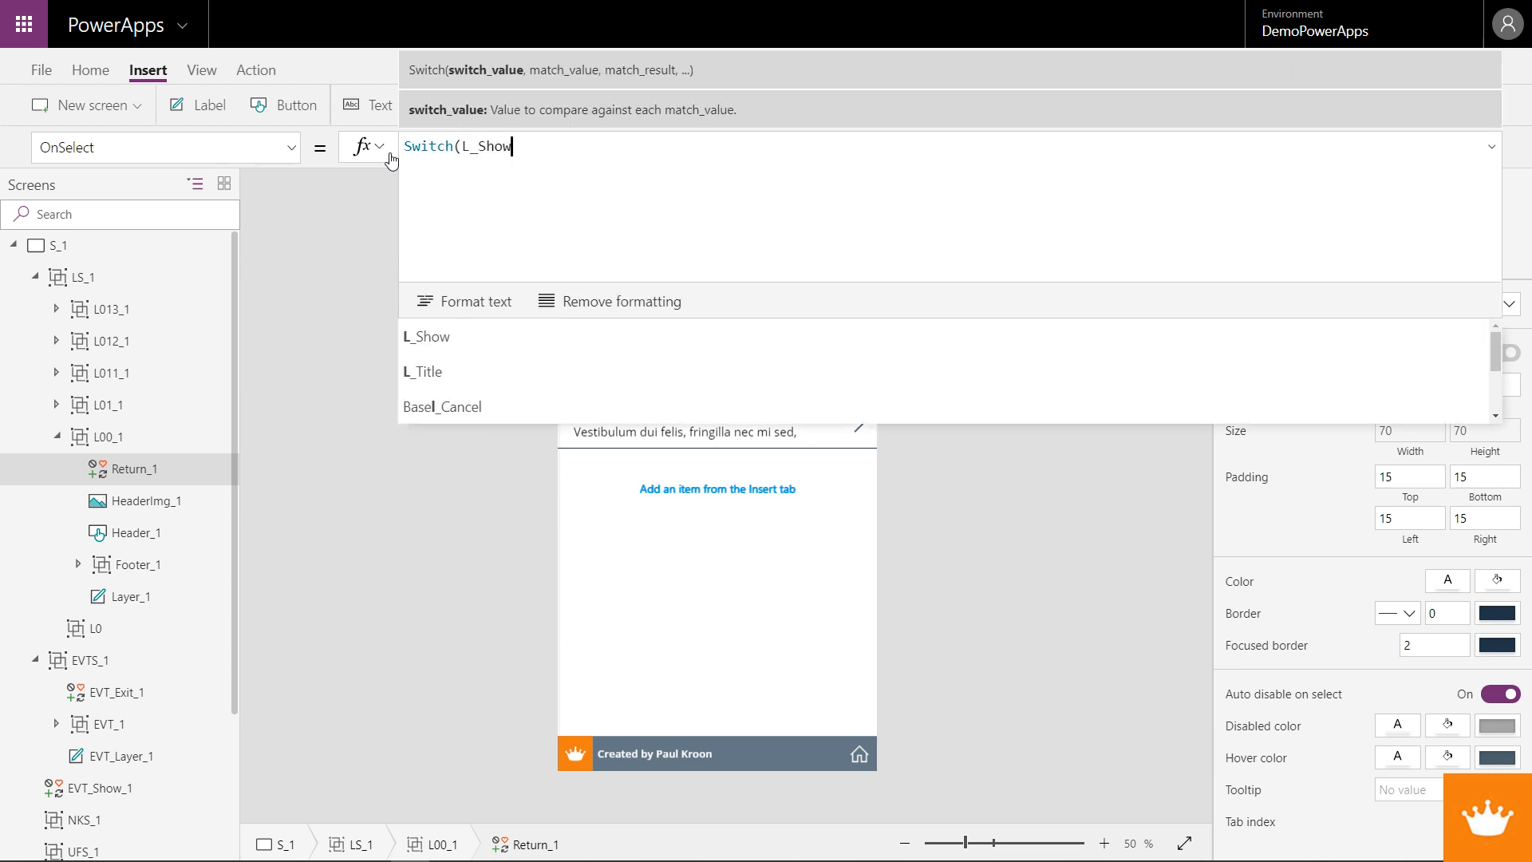
text(,)
key(shift+Return)
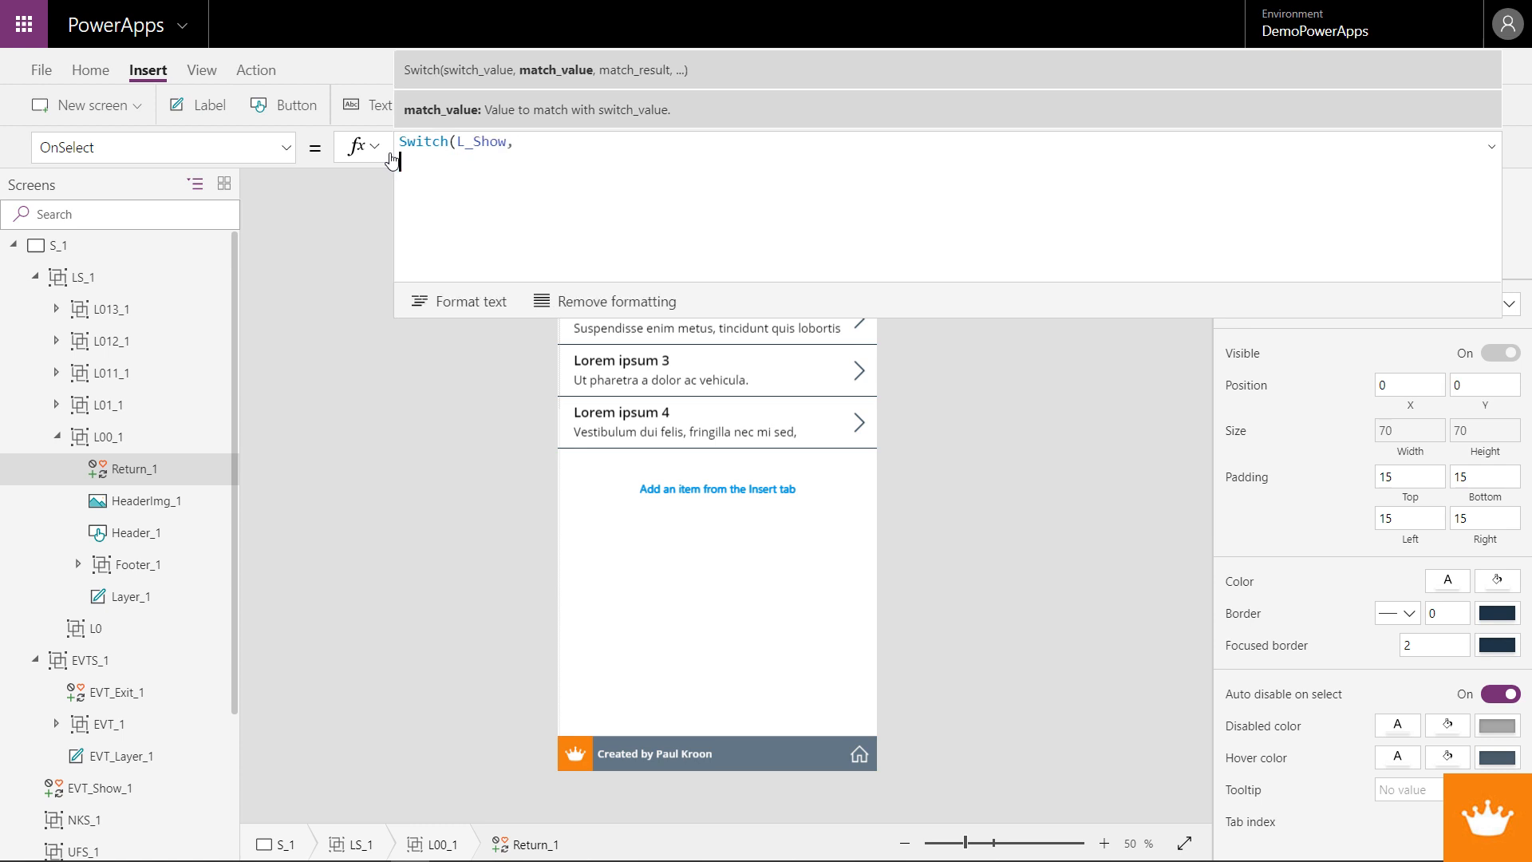
text(1)
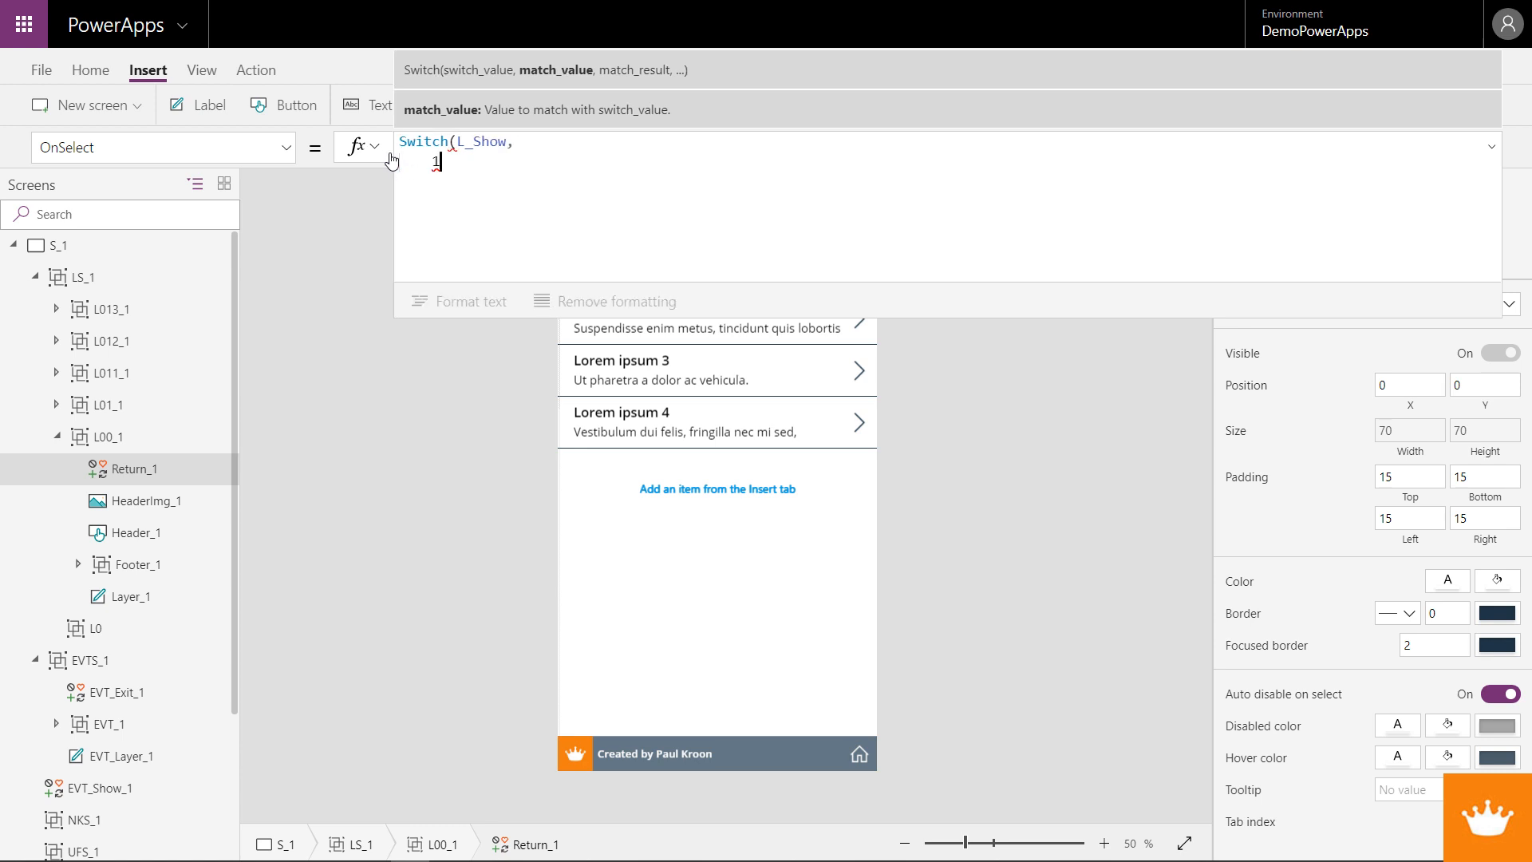
text(1, Selec)
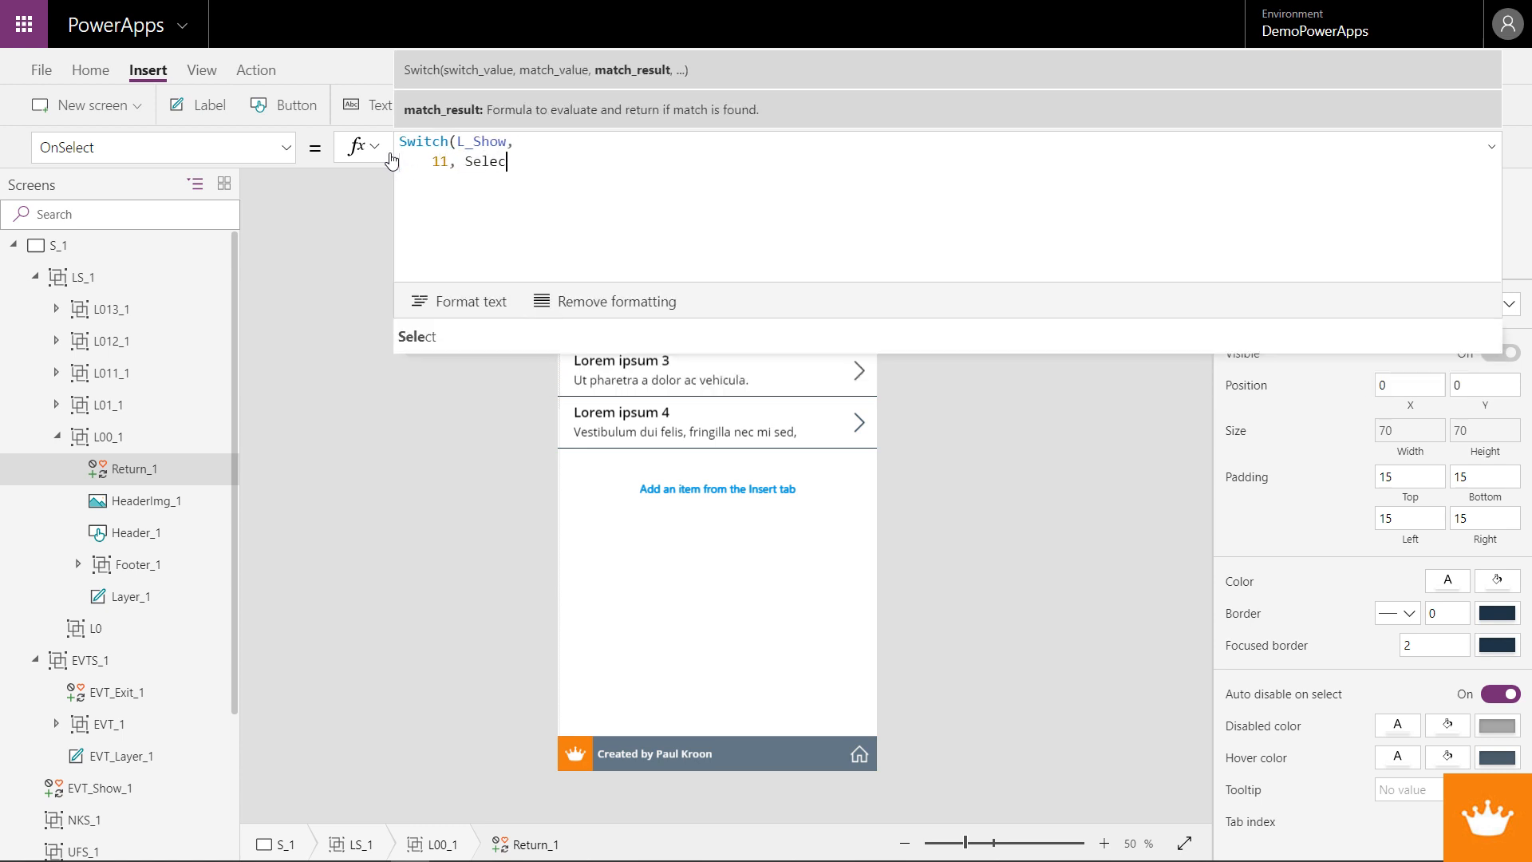
text(t(Home)
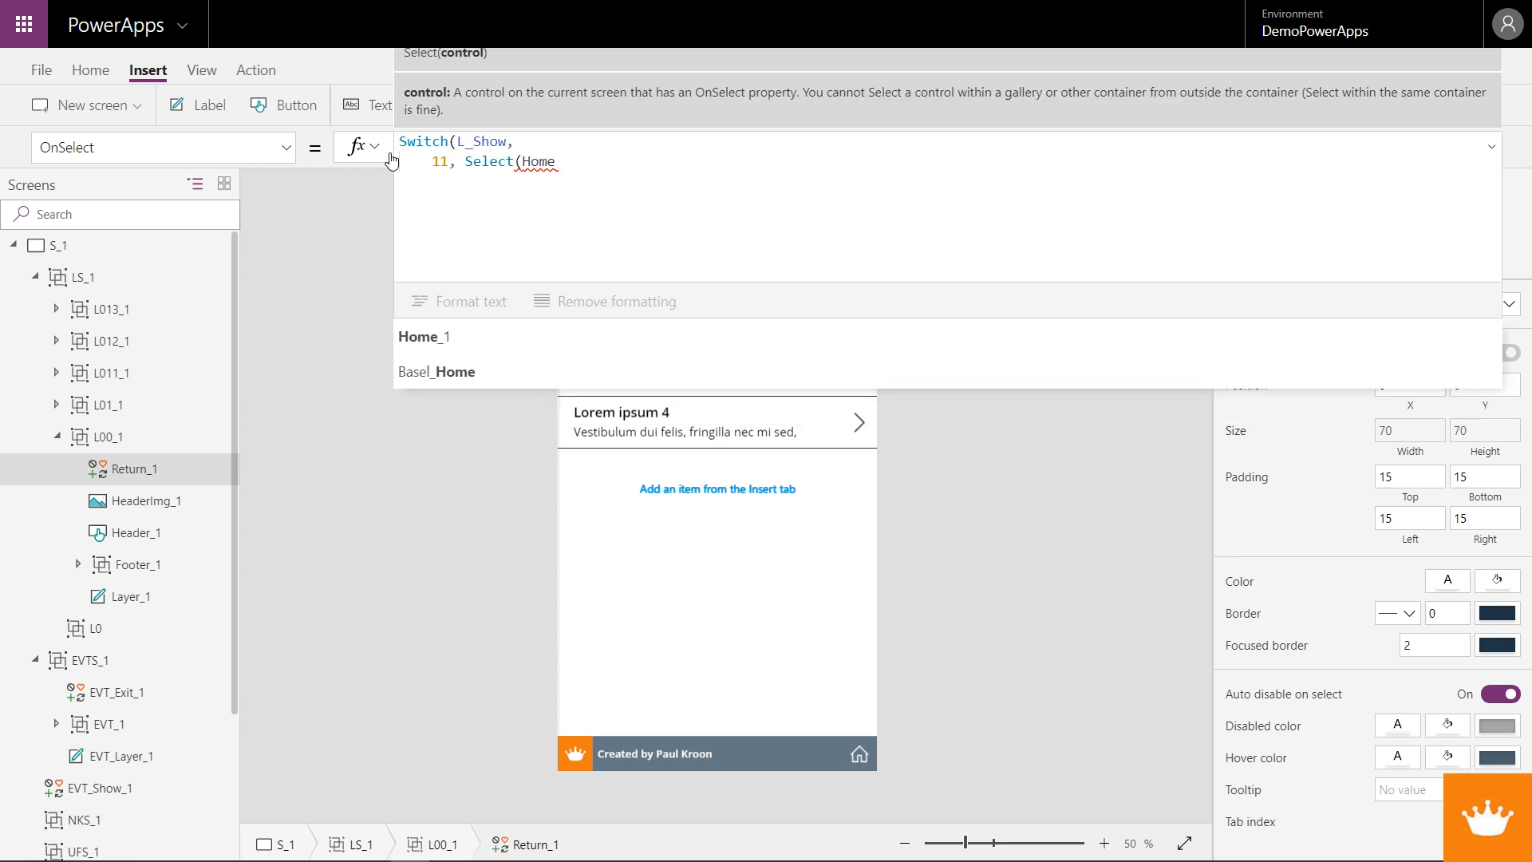
key(Tab)
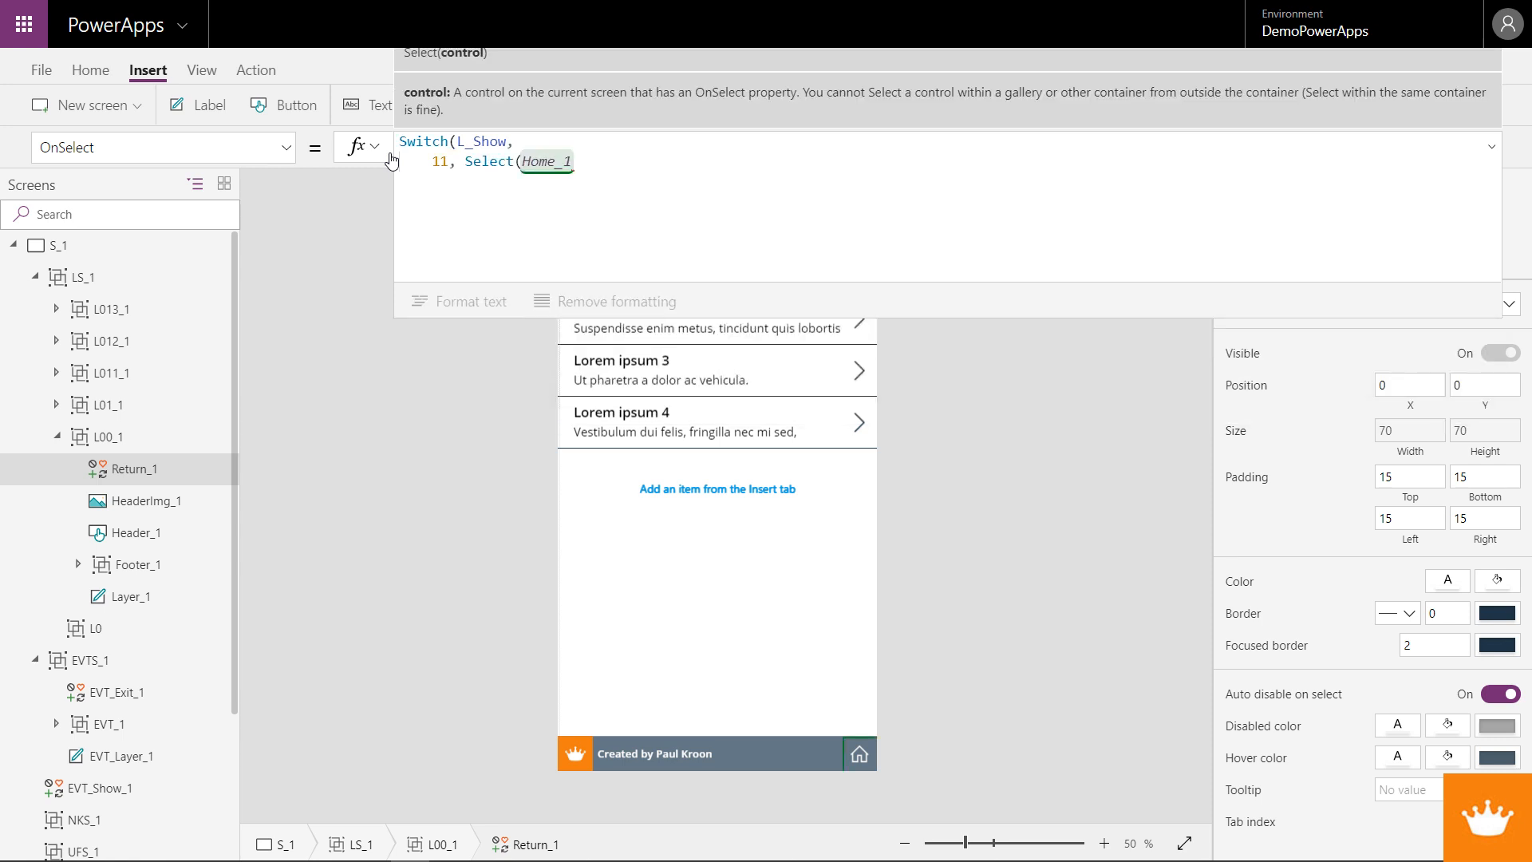
text())
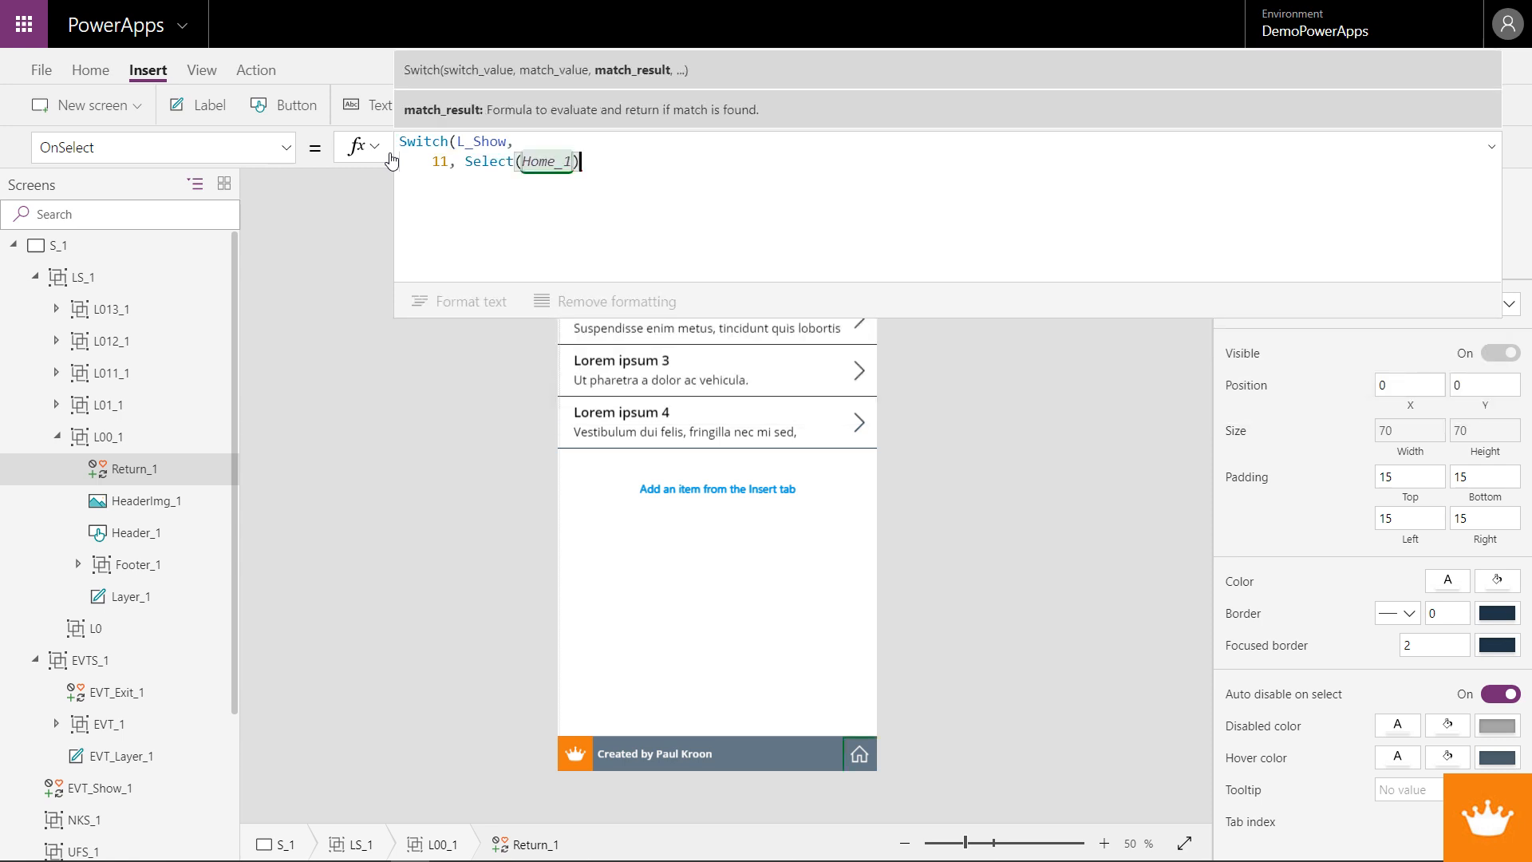
text(,)
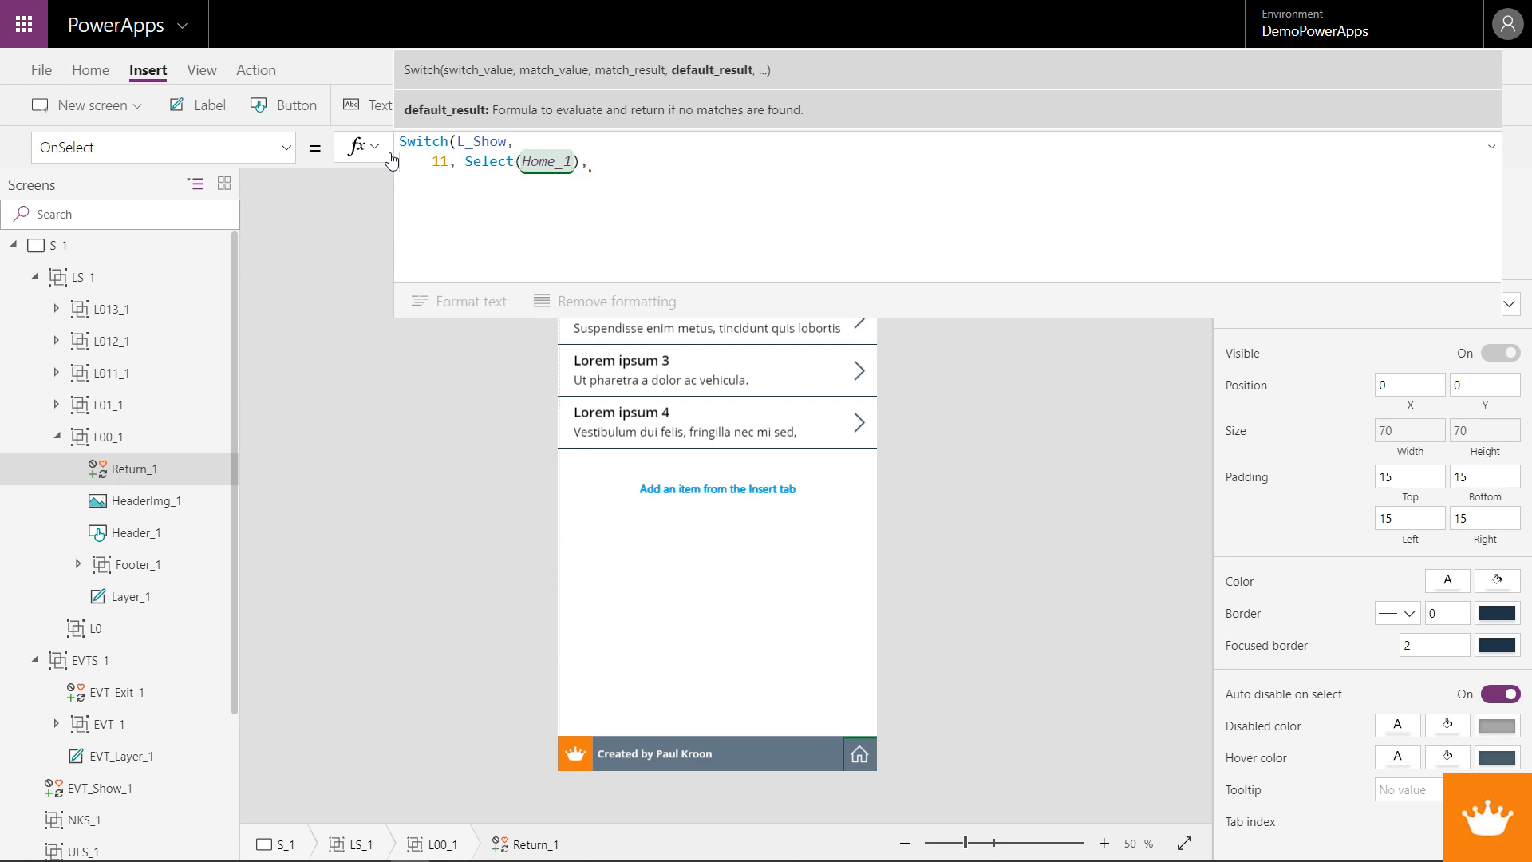
- Add Switch cases 12 and 13, each using the copied UpdateContext({L_Show:1, L_Title:""}), and close the formula
key(shift+Return)
text(12,)
key(ctrl+v)
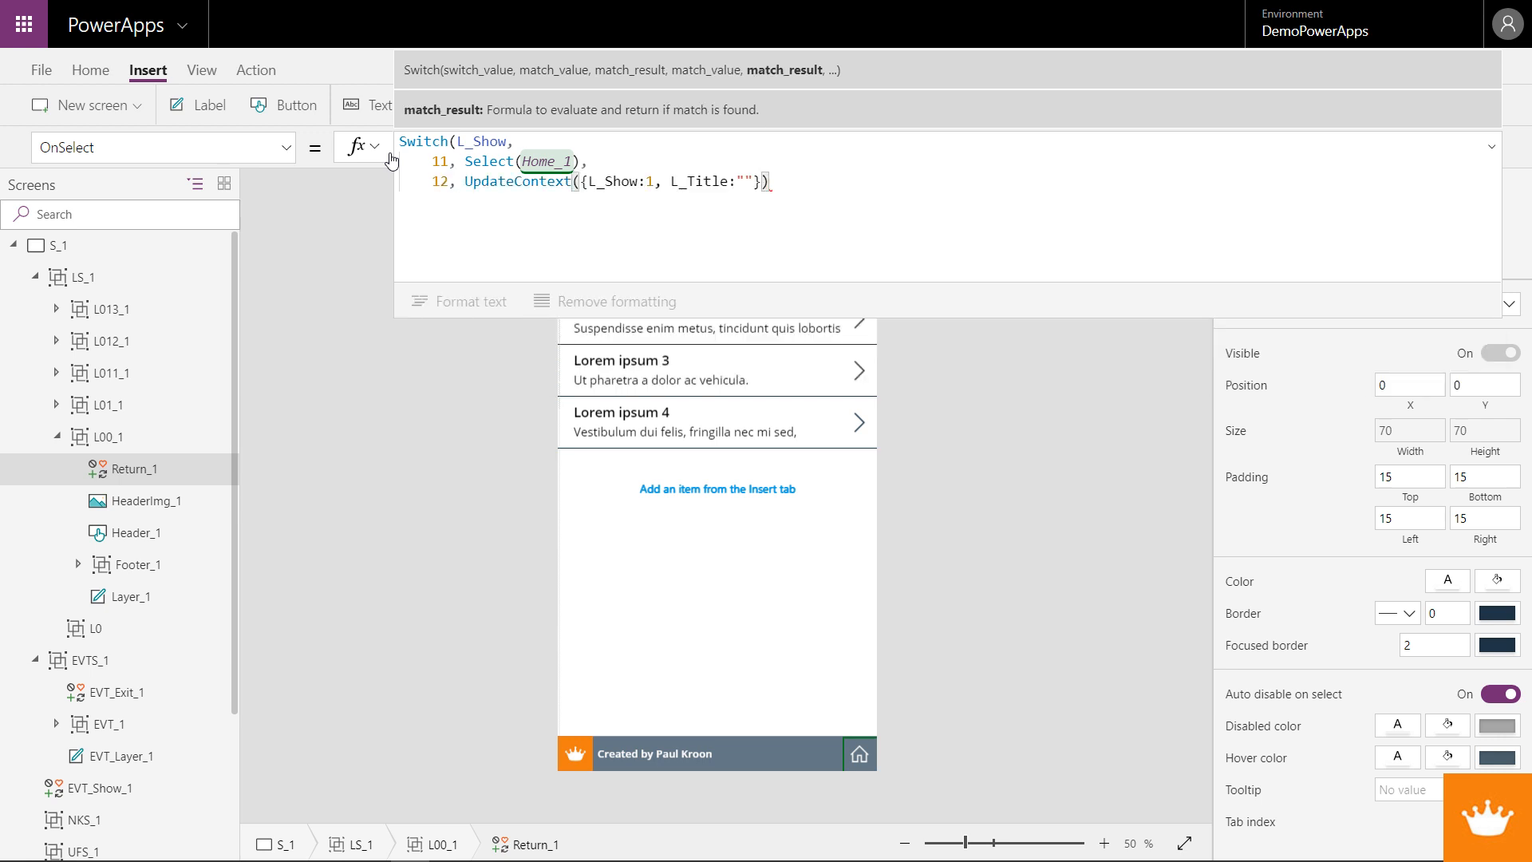
text(,)
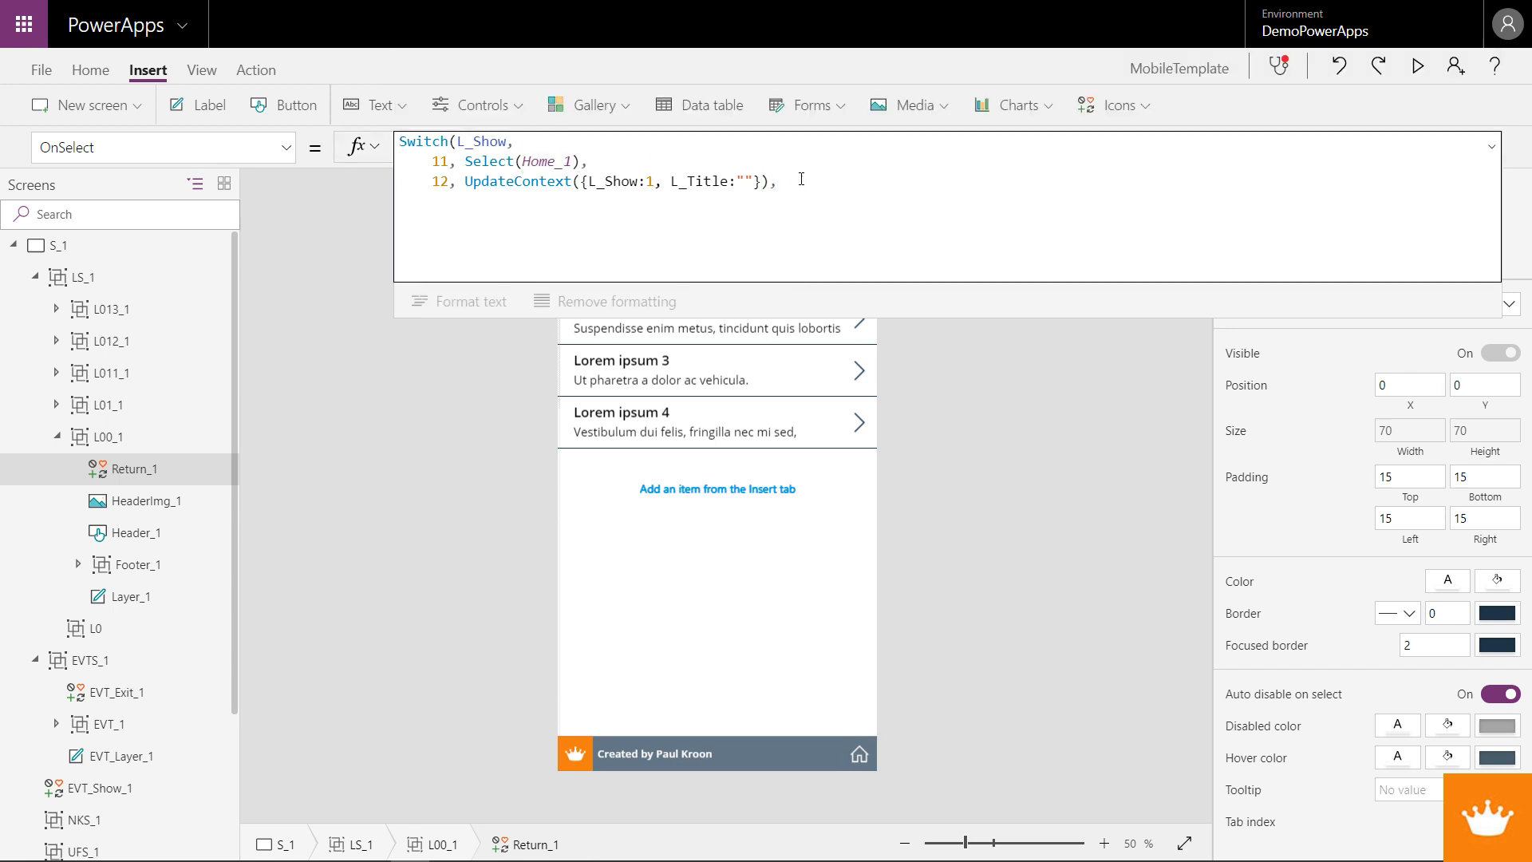
key(BackSpace)
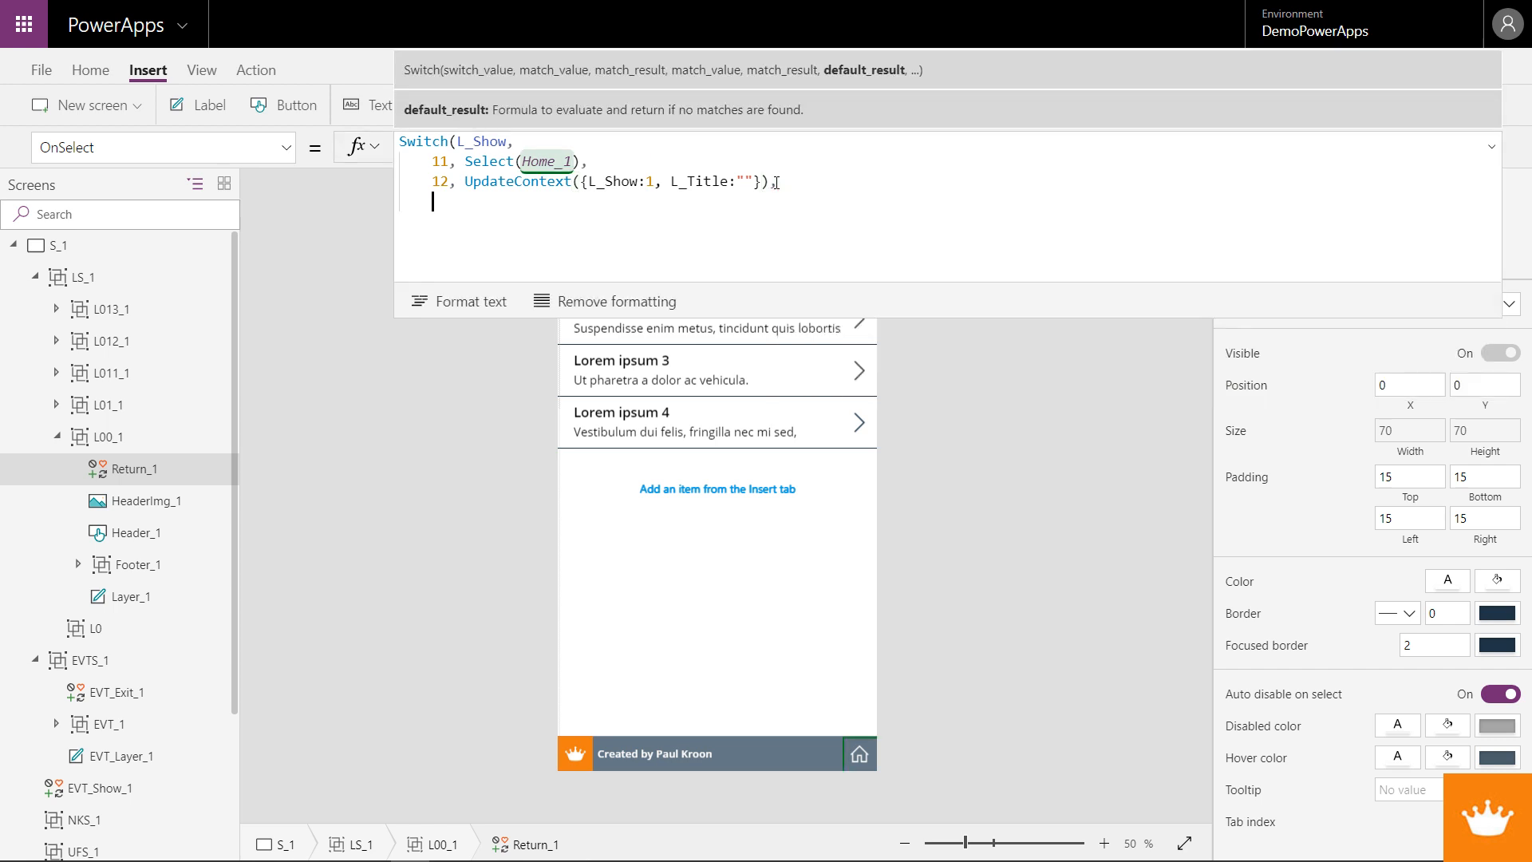
key(shift+Return)
text(13,)
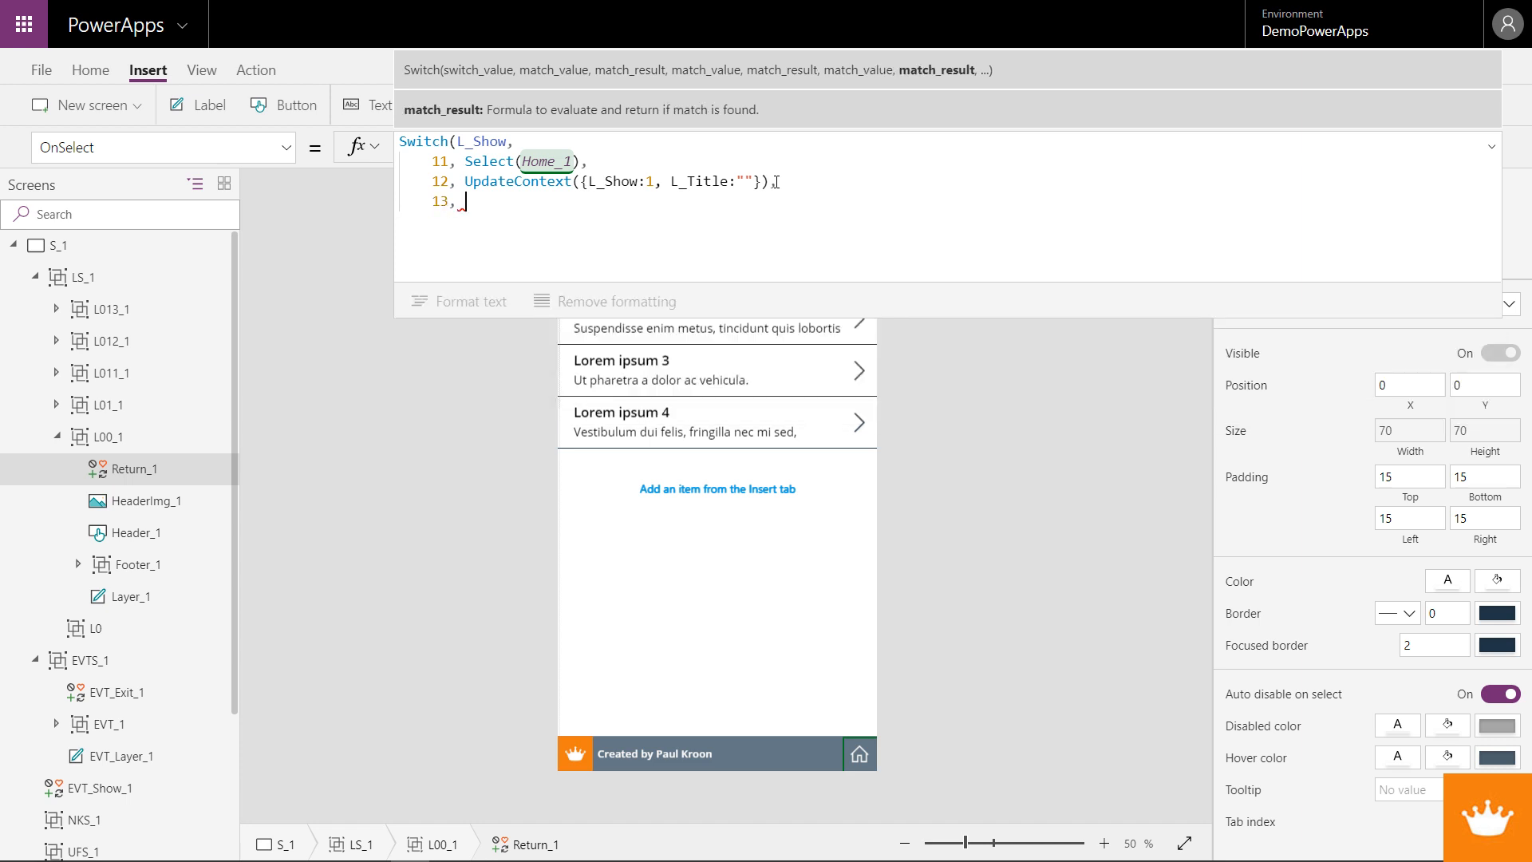
key(ctrl+v)
key(shift+Return)
key(BackSpace)
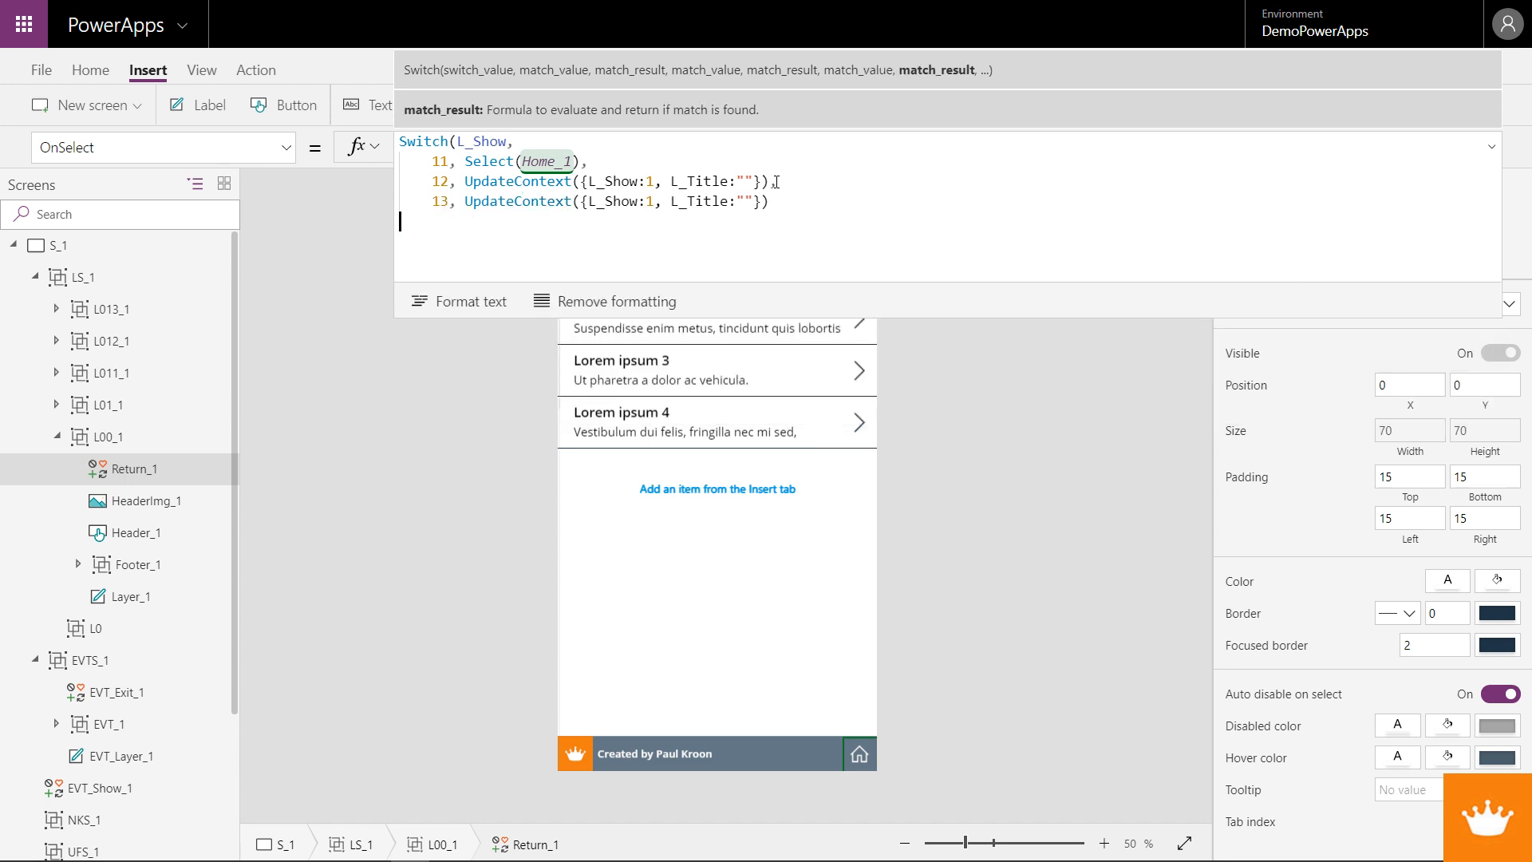
text())
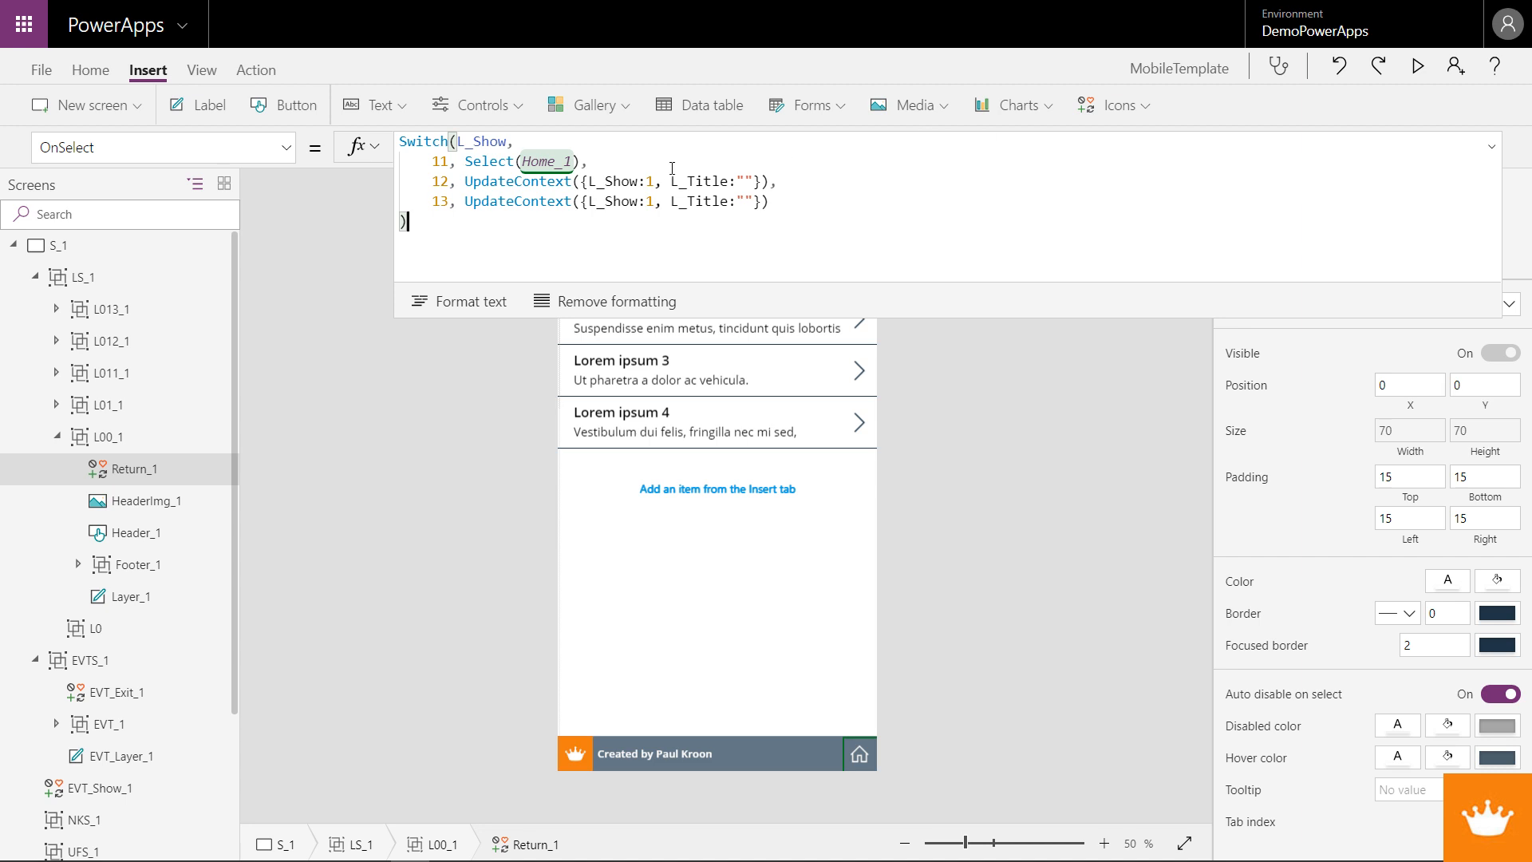
- Set case 12 to L_Show:11 with L_Title "Orders", and case 13 to L_Show:12 with L_Title "Order details"
click(664, 205)
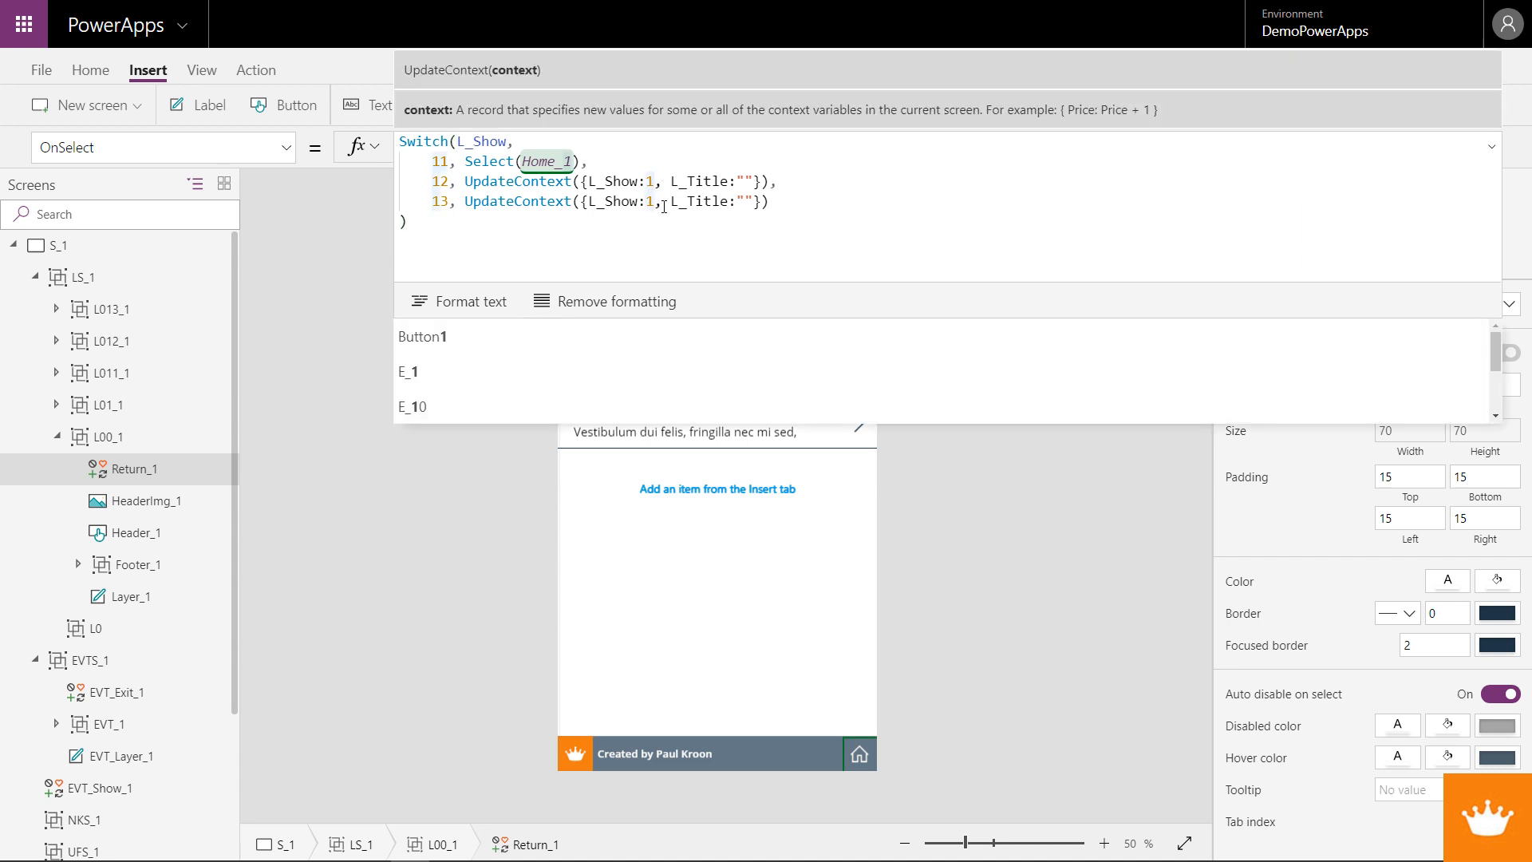
click(655, 181)
text(1)
click(753, 180)
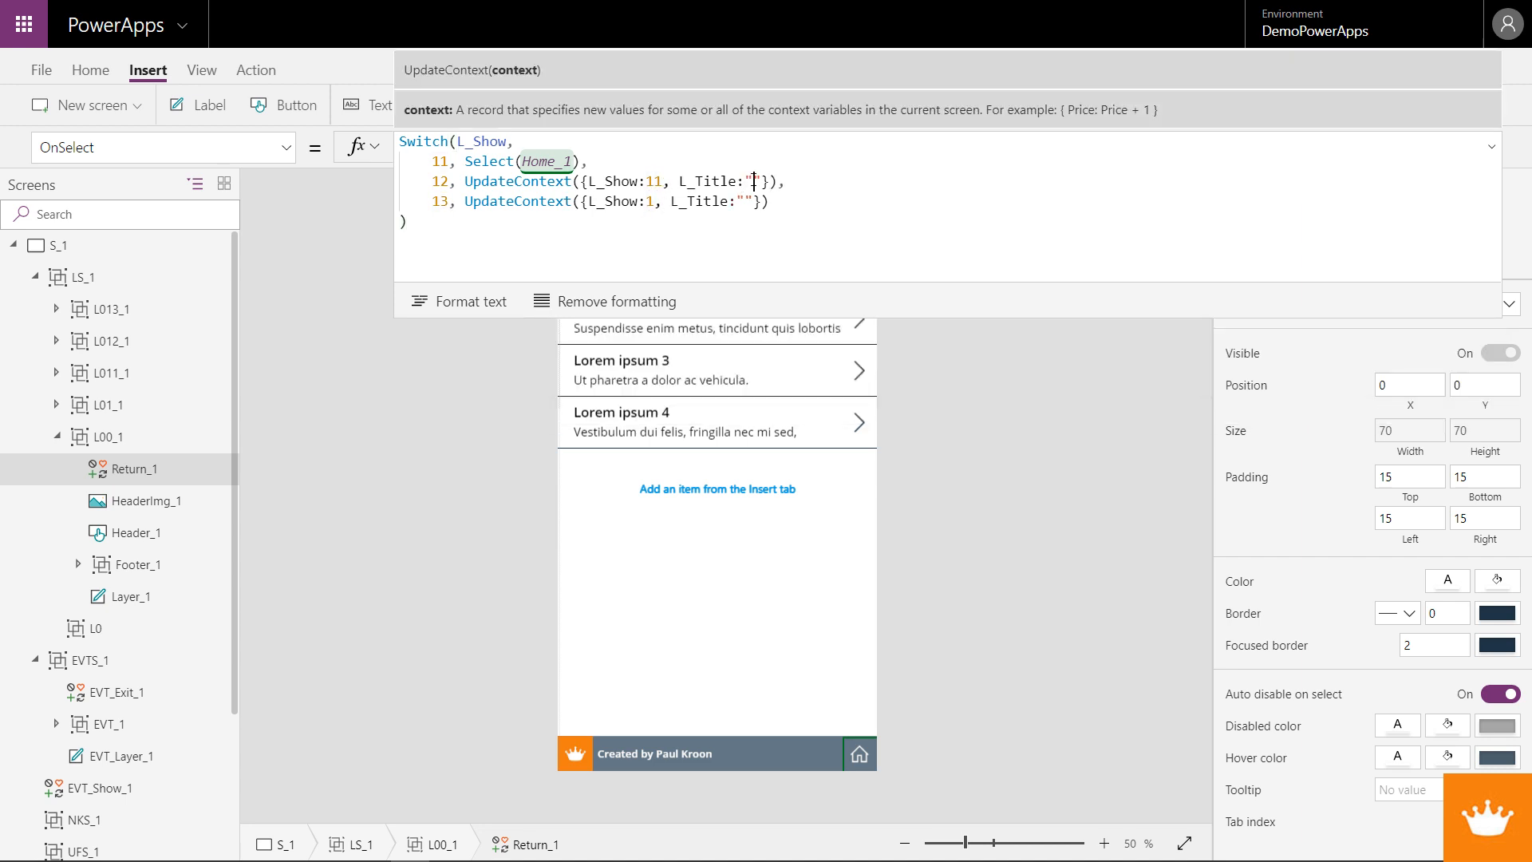
text(Orders)
text(Order )
text(details)
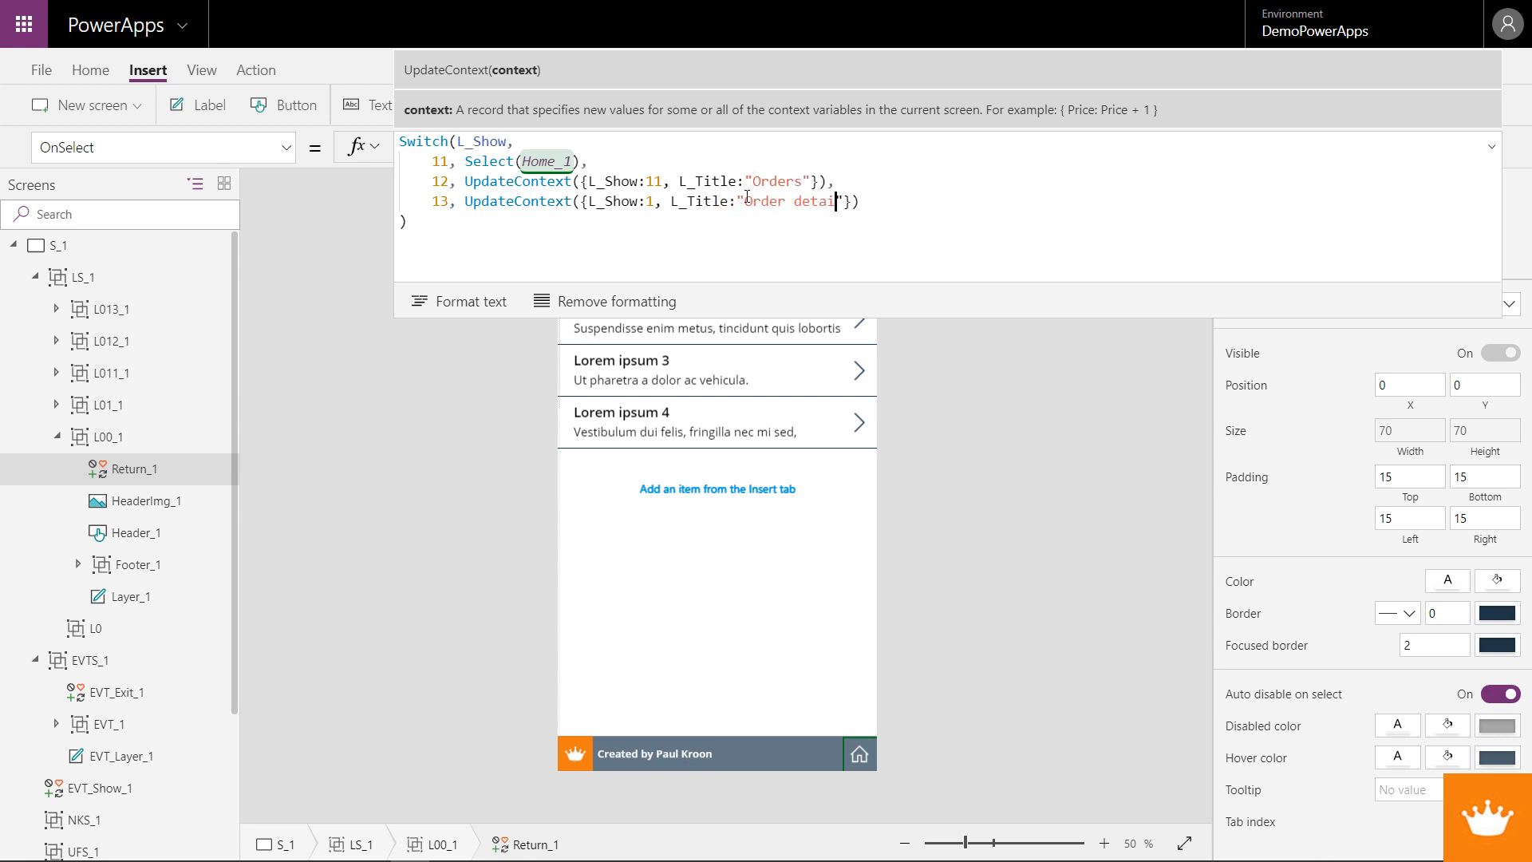
click(656, 202)
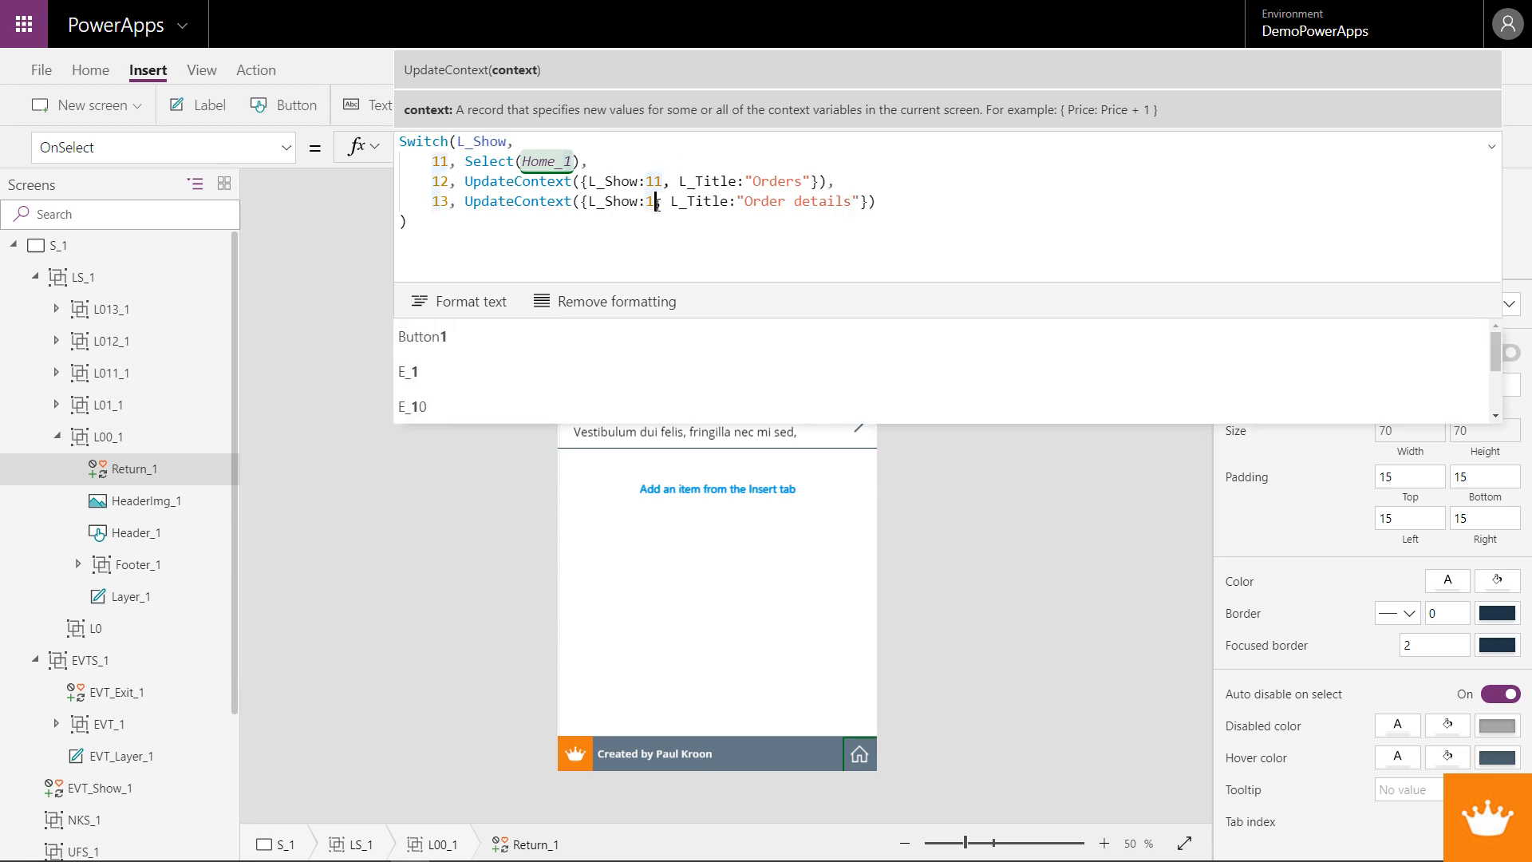
text(2)
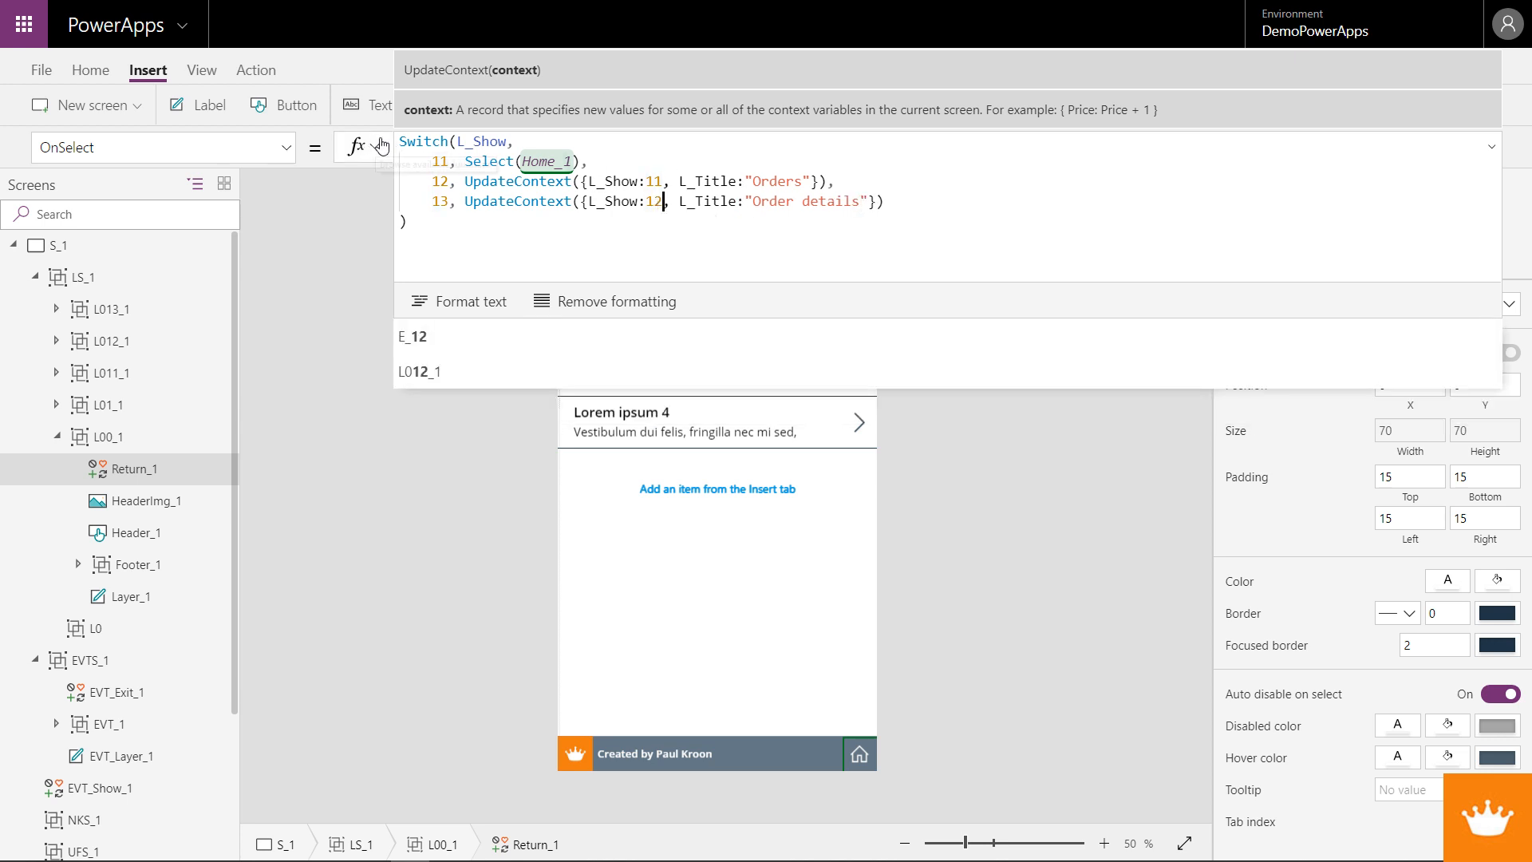
double_click(470, 141)
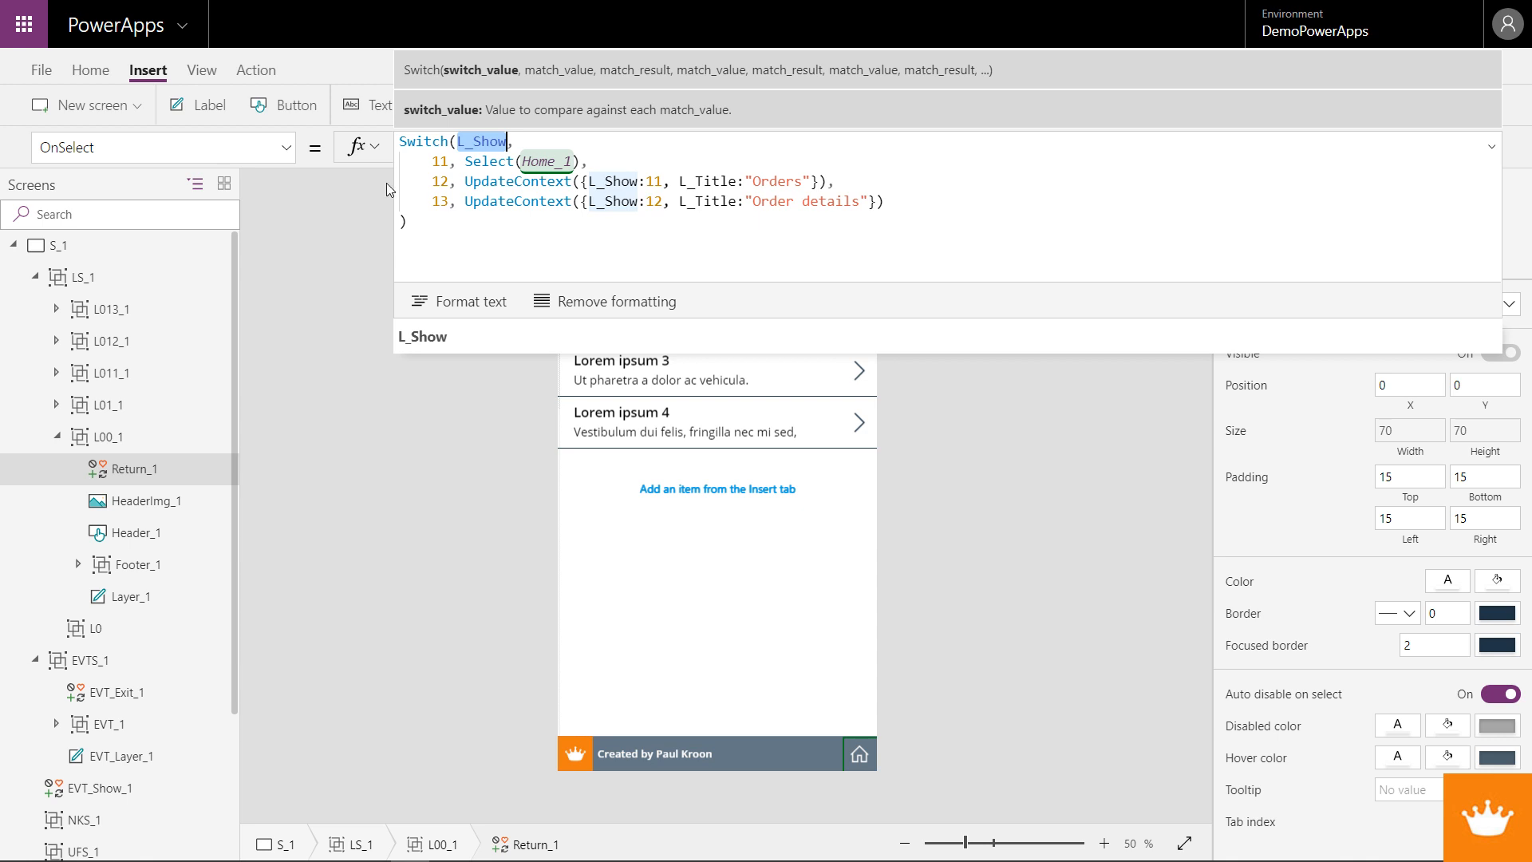
- Preview the app and use the header's back arrow to return from Orderlines to the home screen
key(F5)
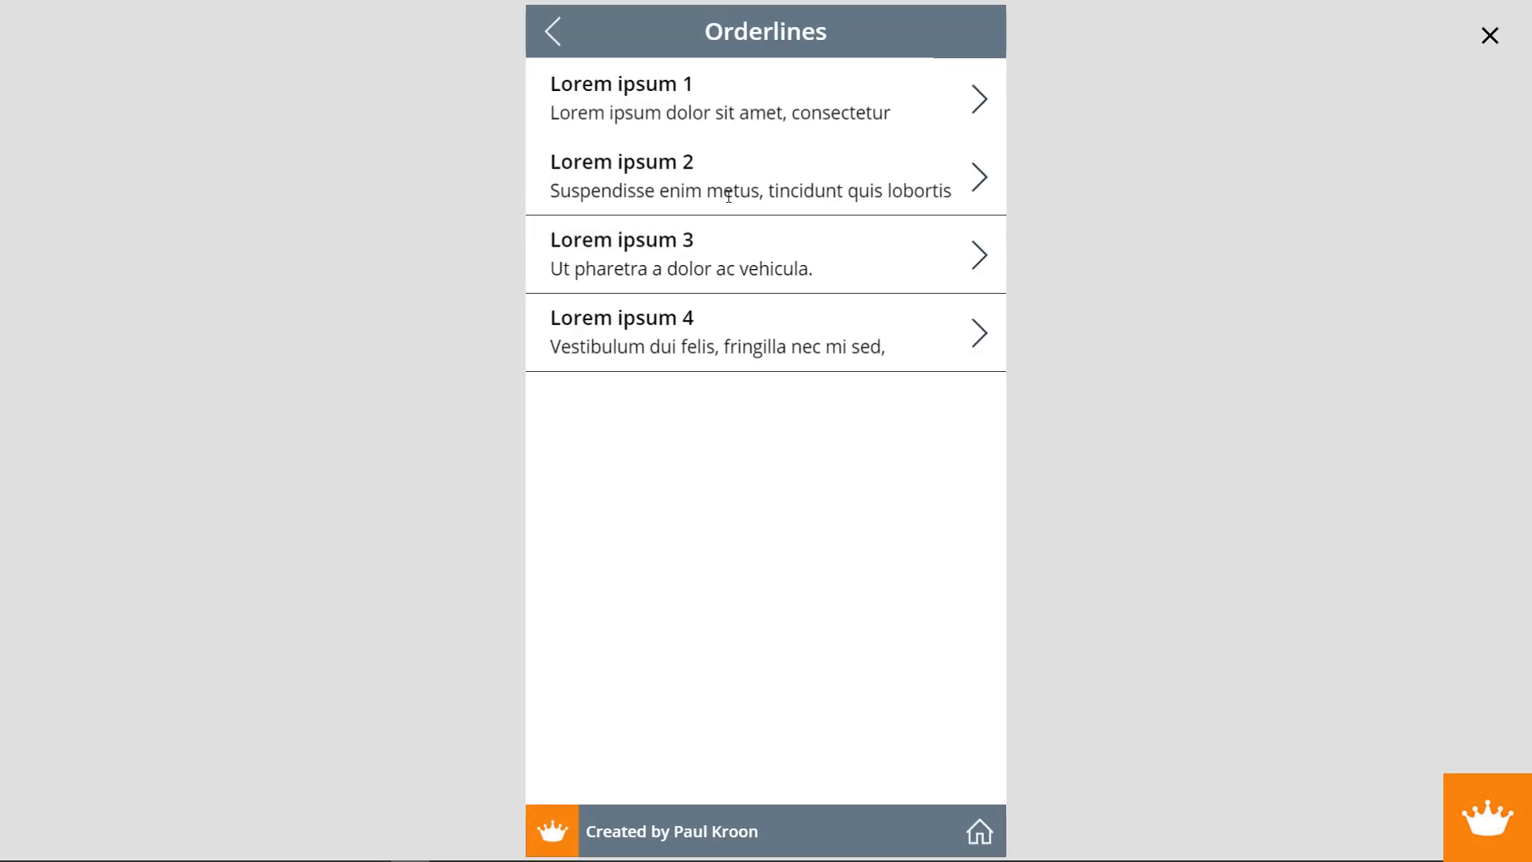
click(554, 32)
click(554, 32)
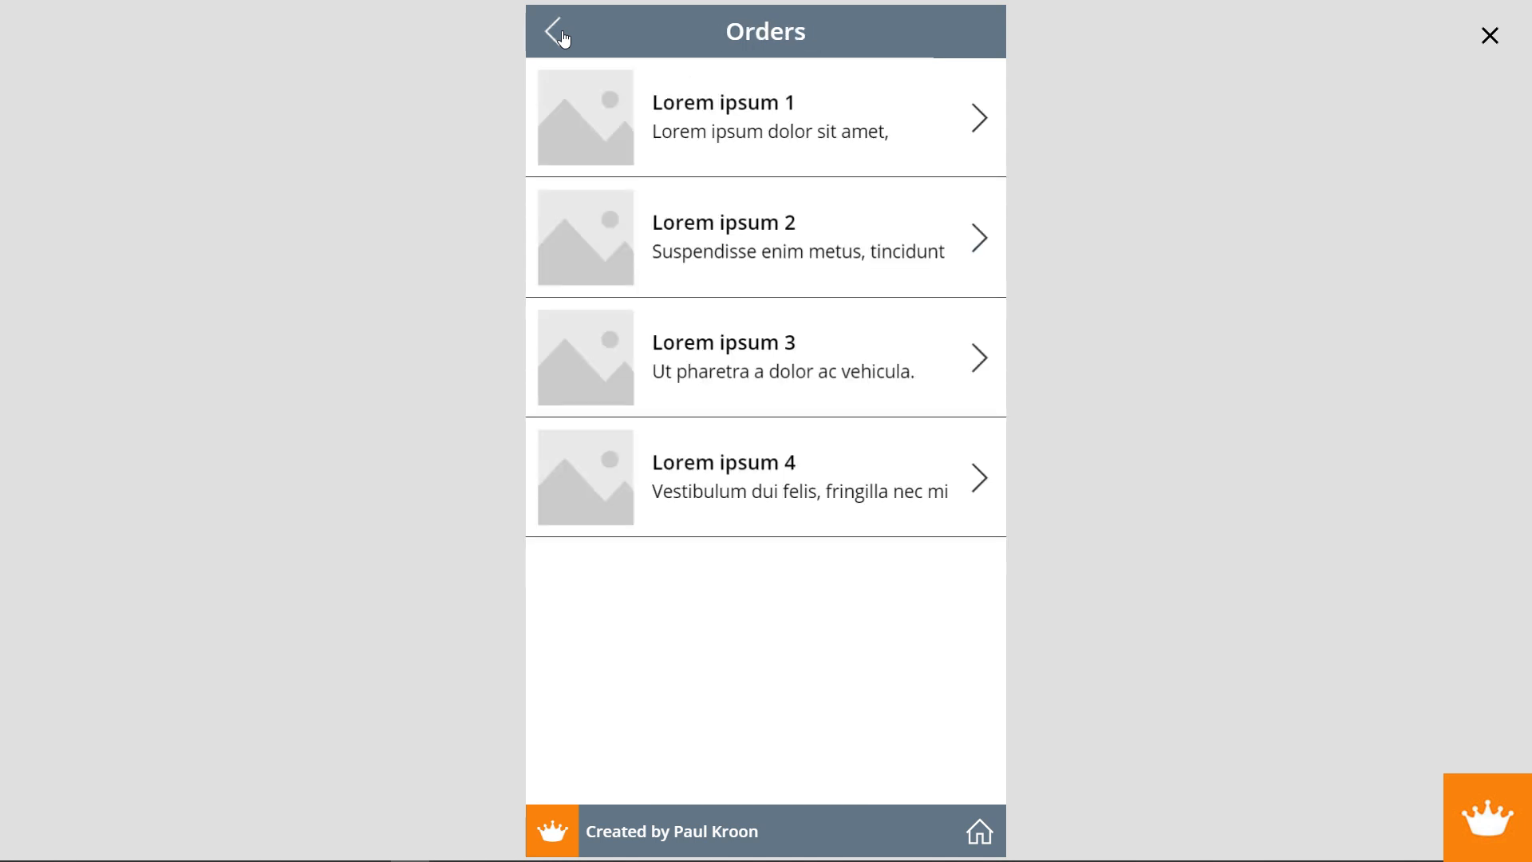
click(561, 33)
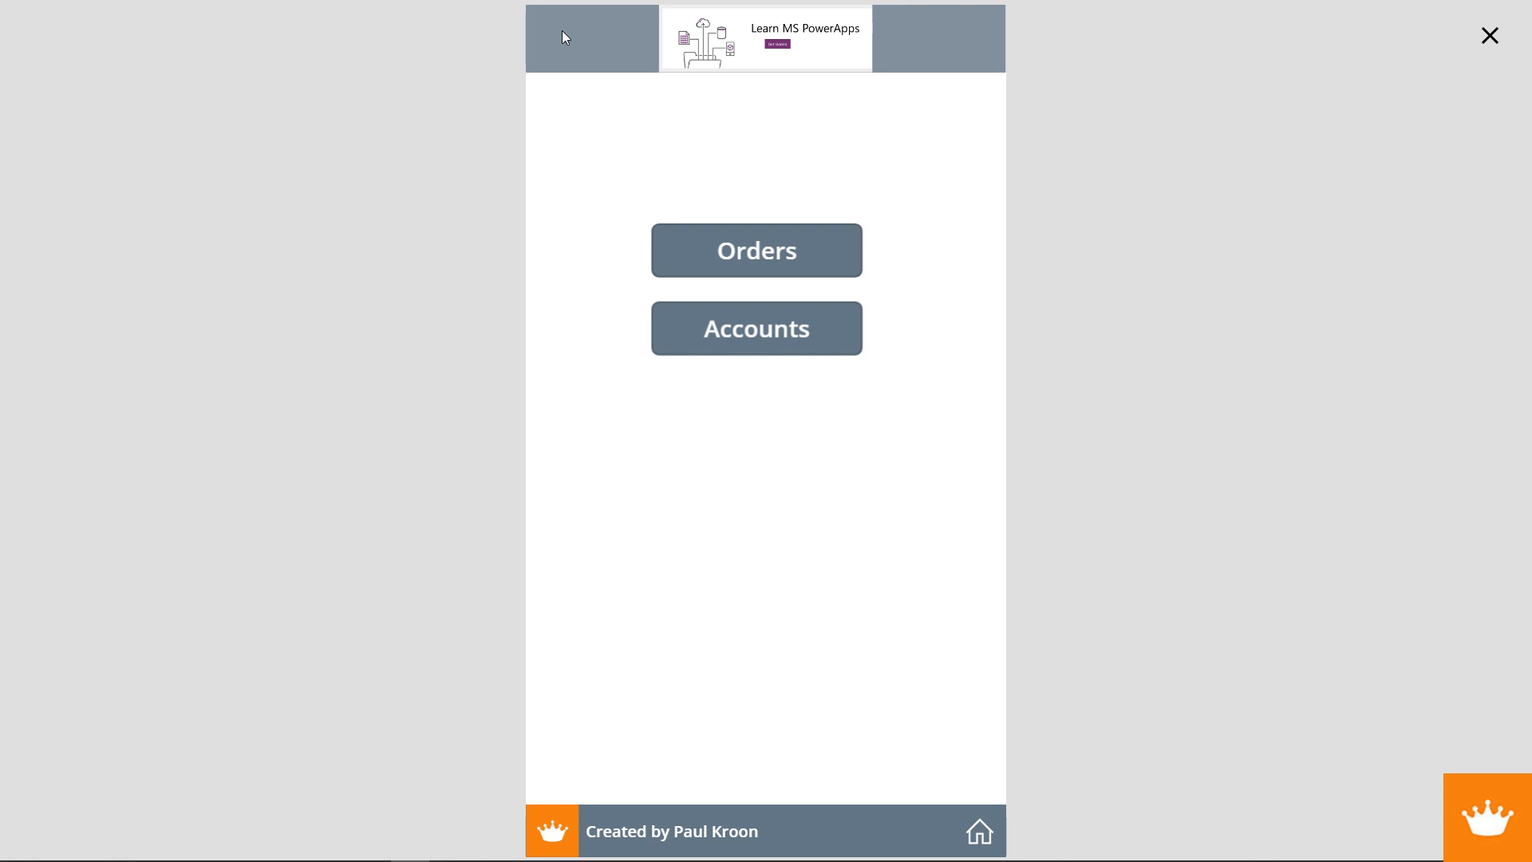
- Test opening Orders, the first order and its orderlines, then go back to the Orders list
click(845, 249)
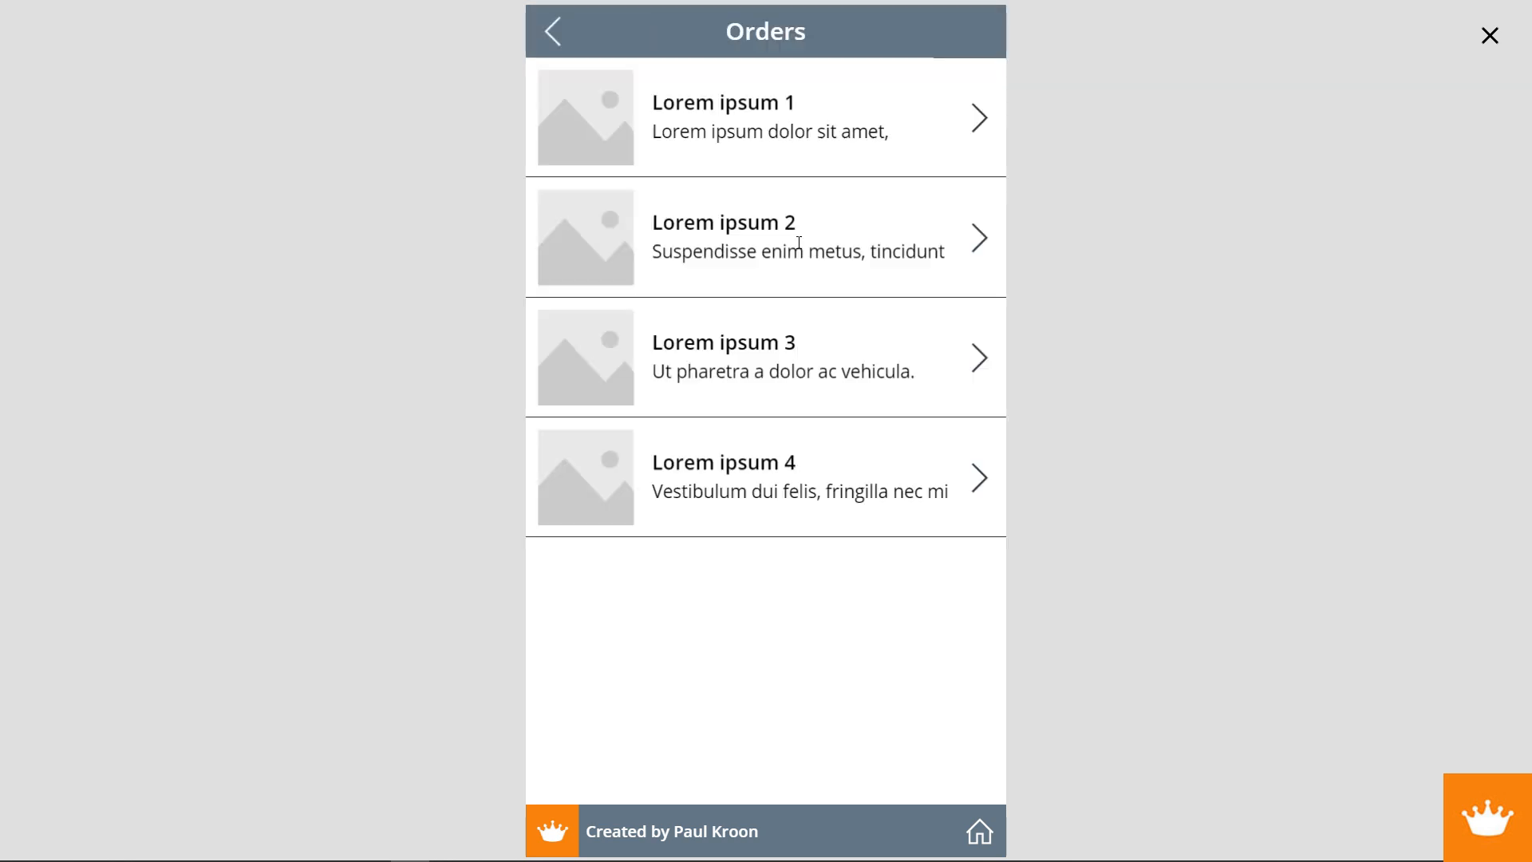
click(986, 126)
click(845, 766)
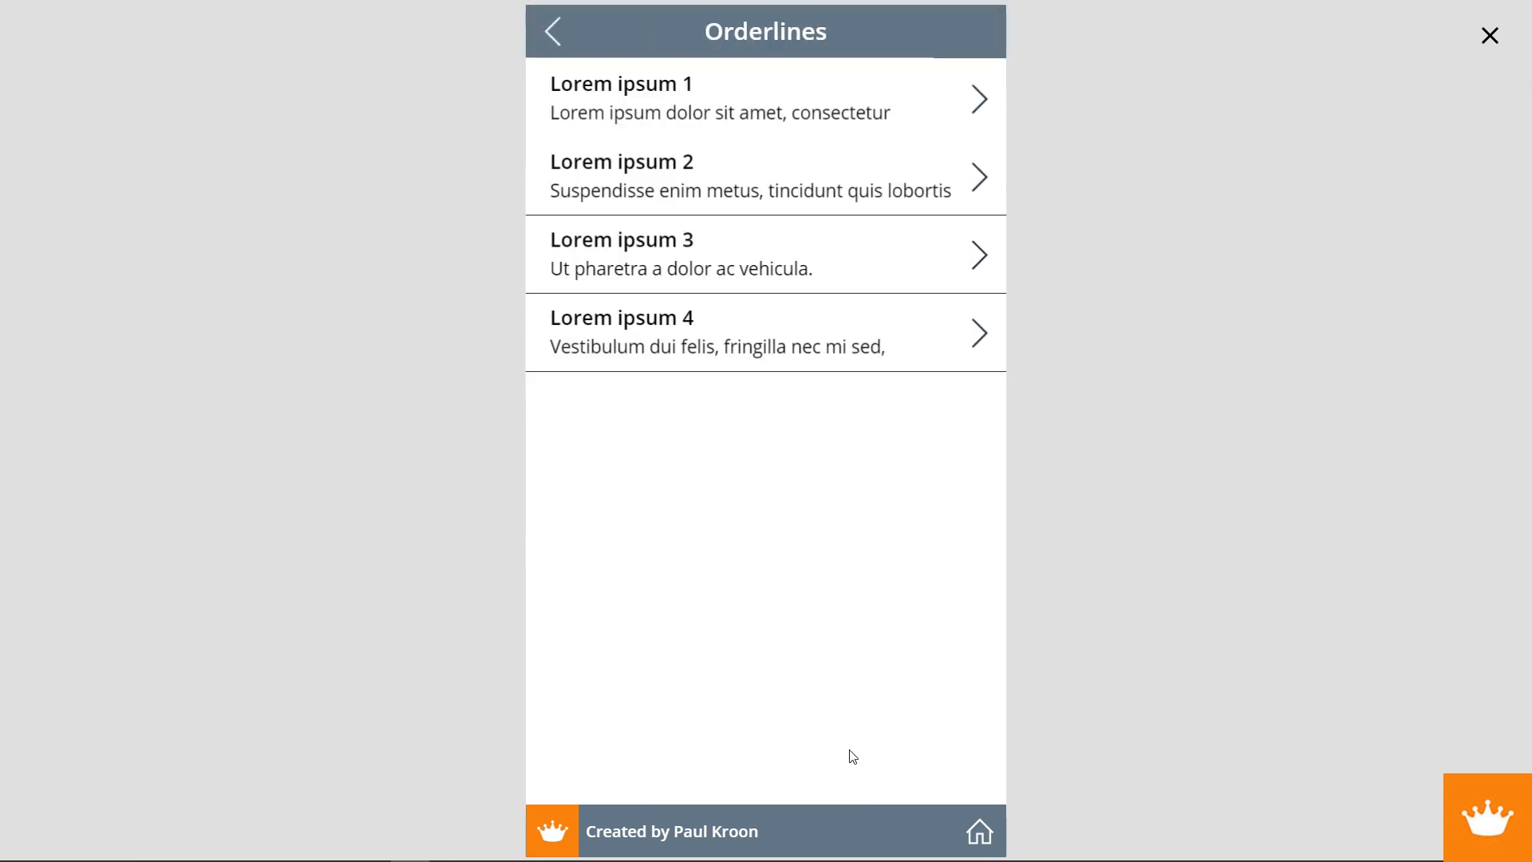
click(979, 99)
click(566, 34)
click(566, 33)
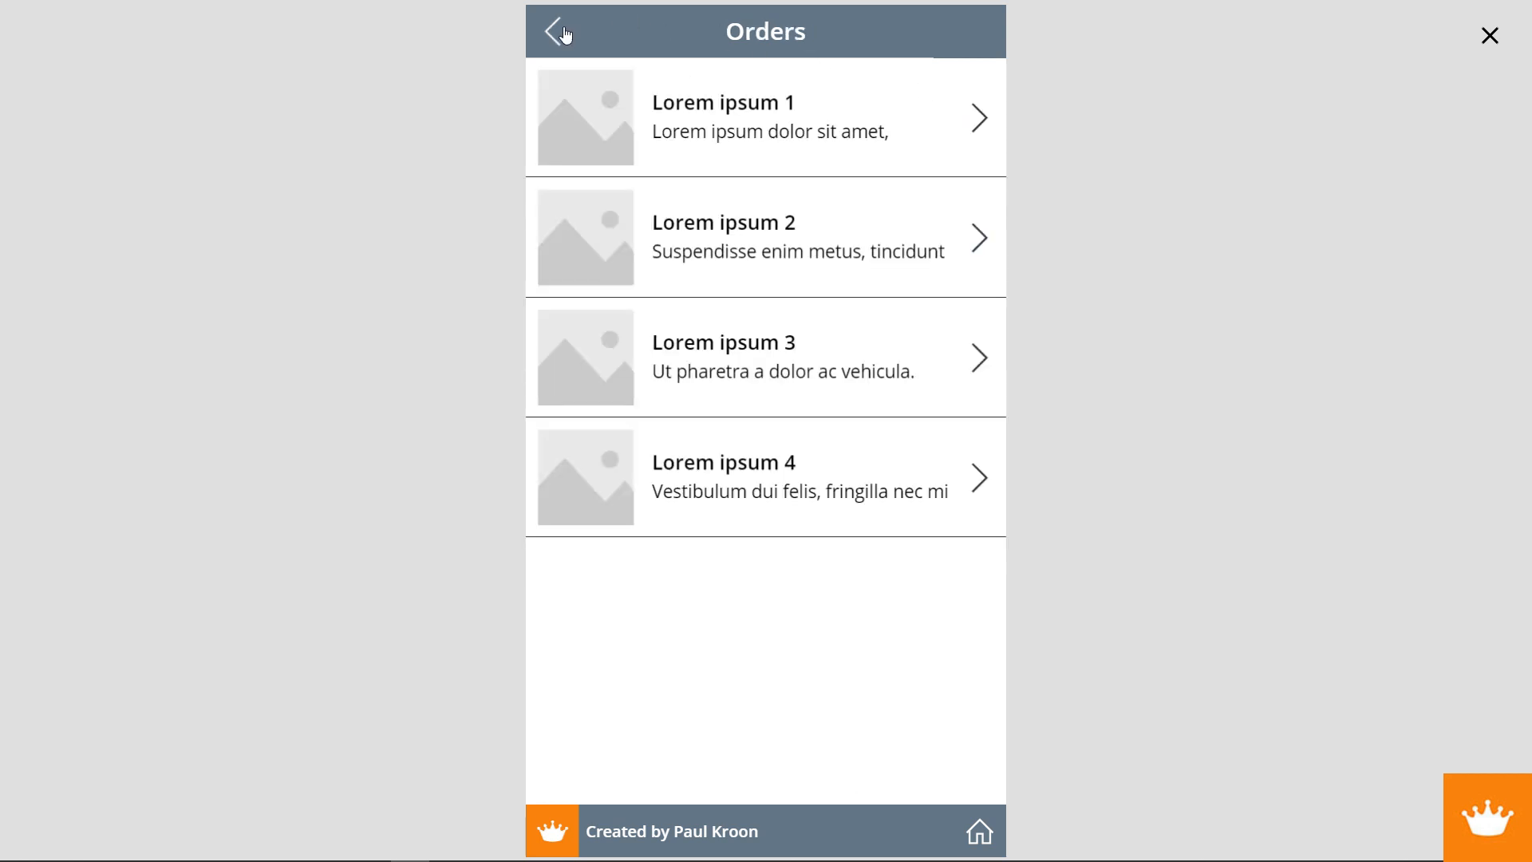
- Reopen the first order and its orderlines, then test the footer's home icon
click(980, 116)
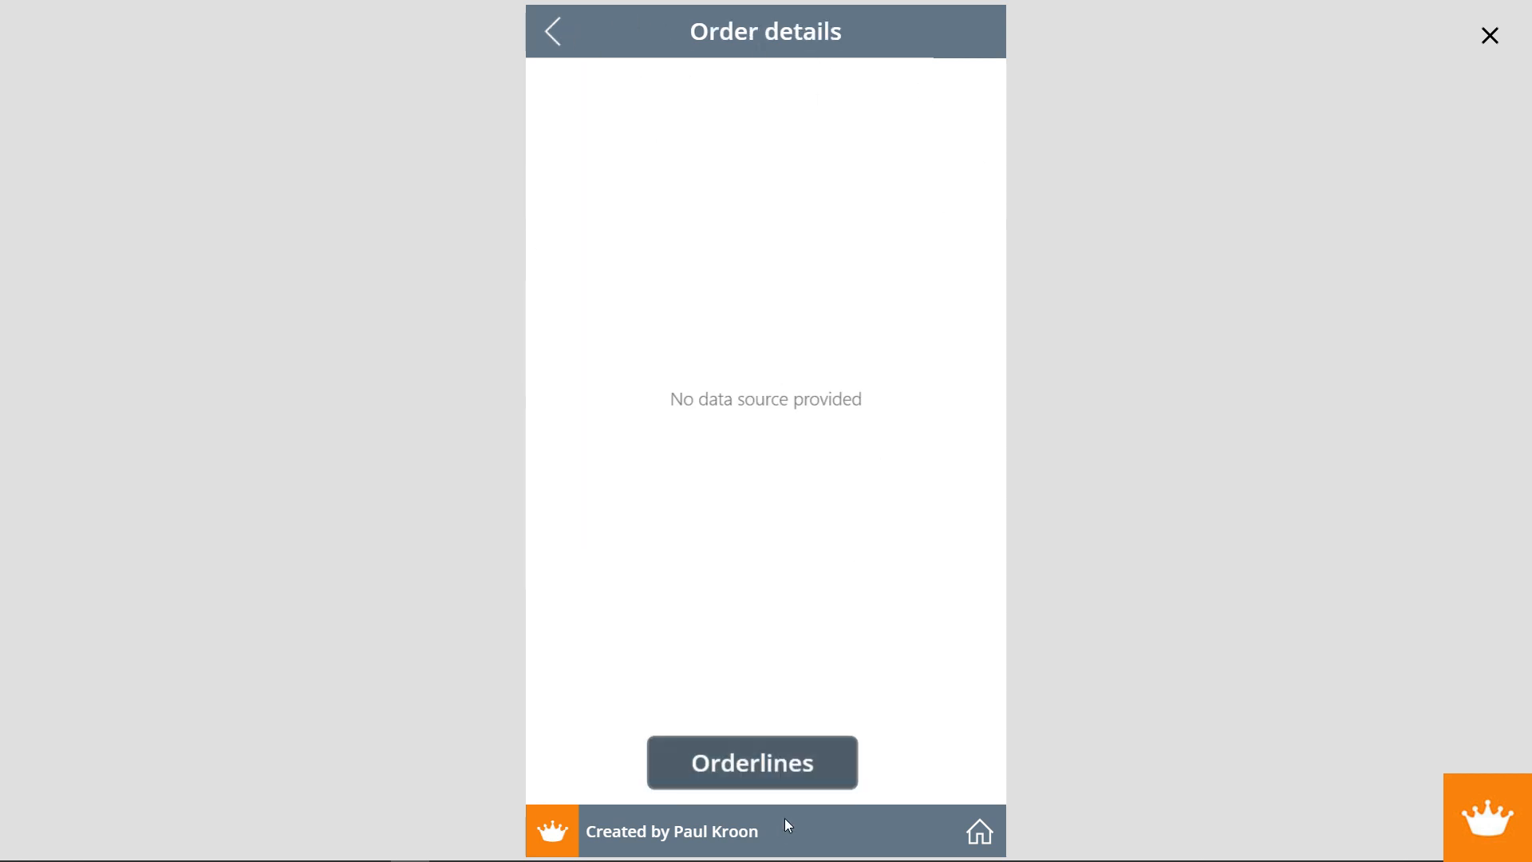
click(811, 780)
click(981, 832)
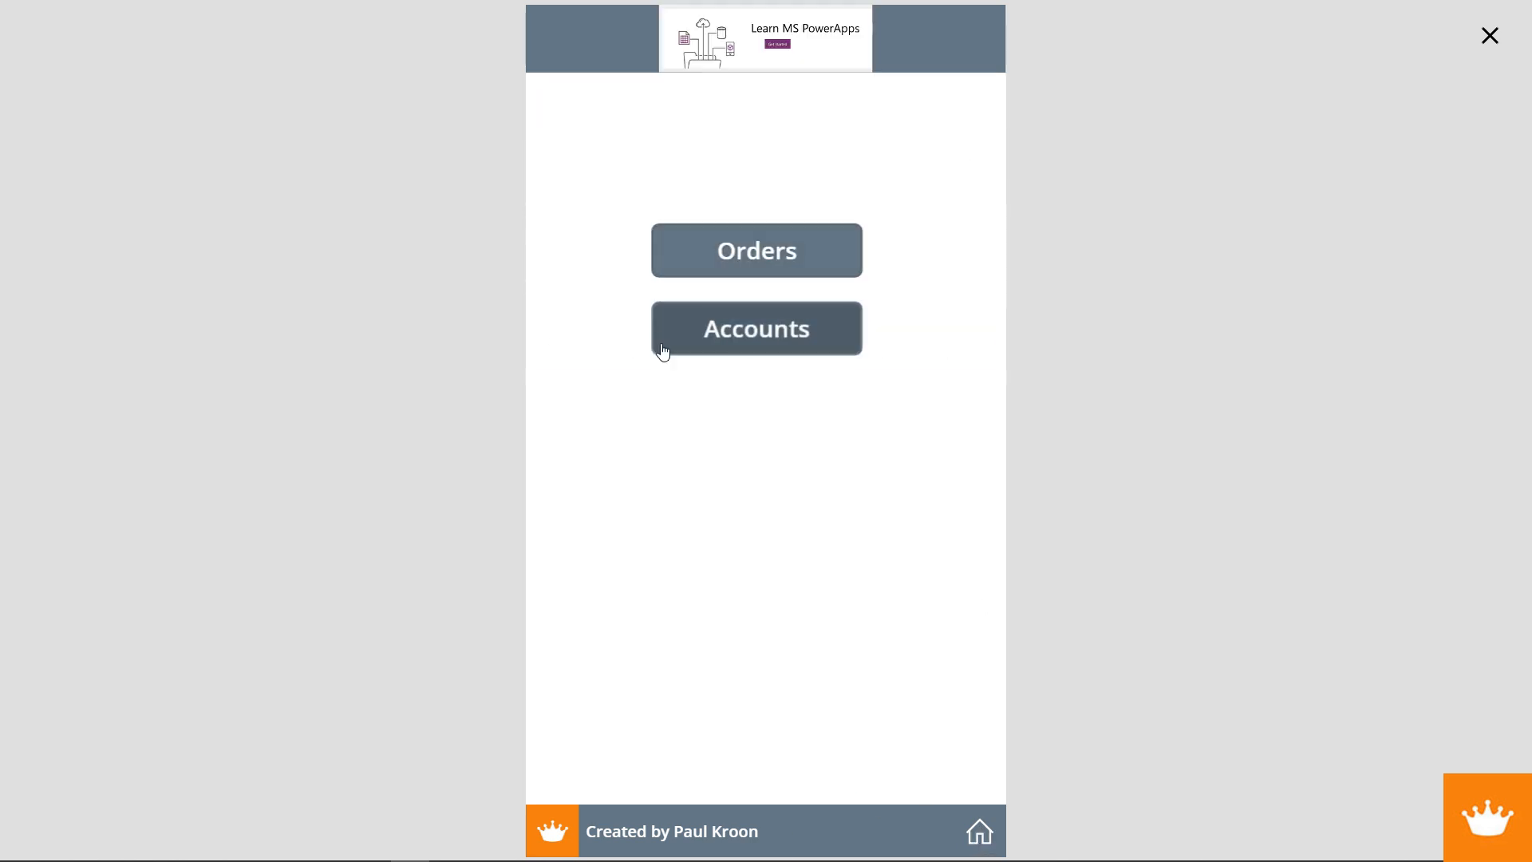
- Close the preview and delete the unused Orders and Order details screens
click(1488, 36)
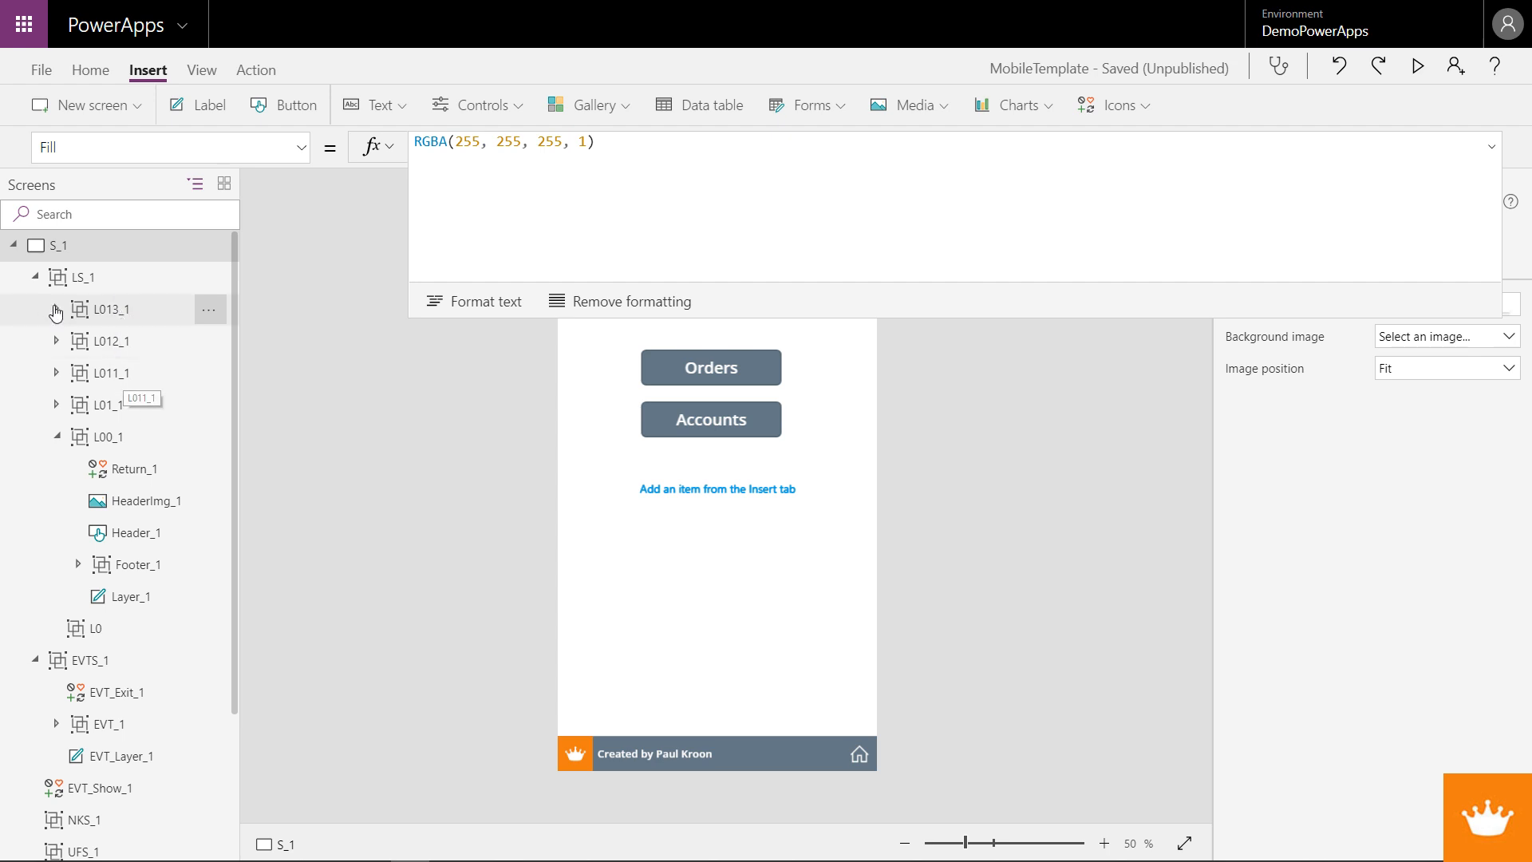
click(13, 246)
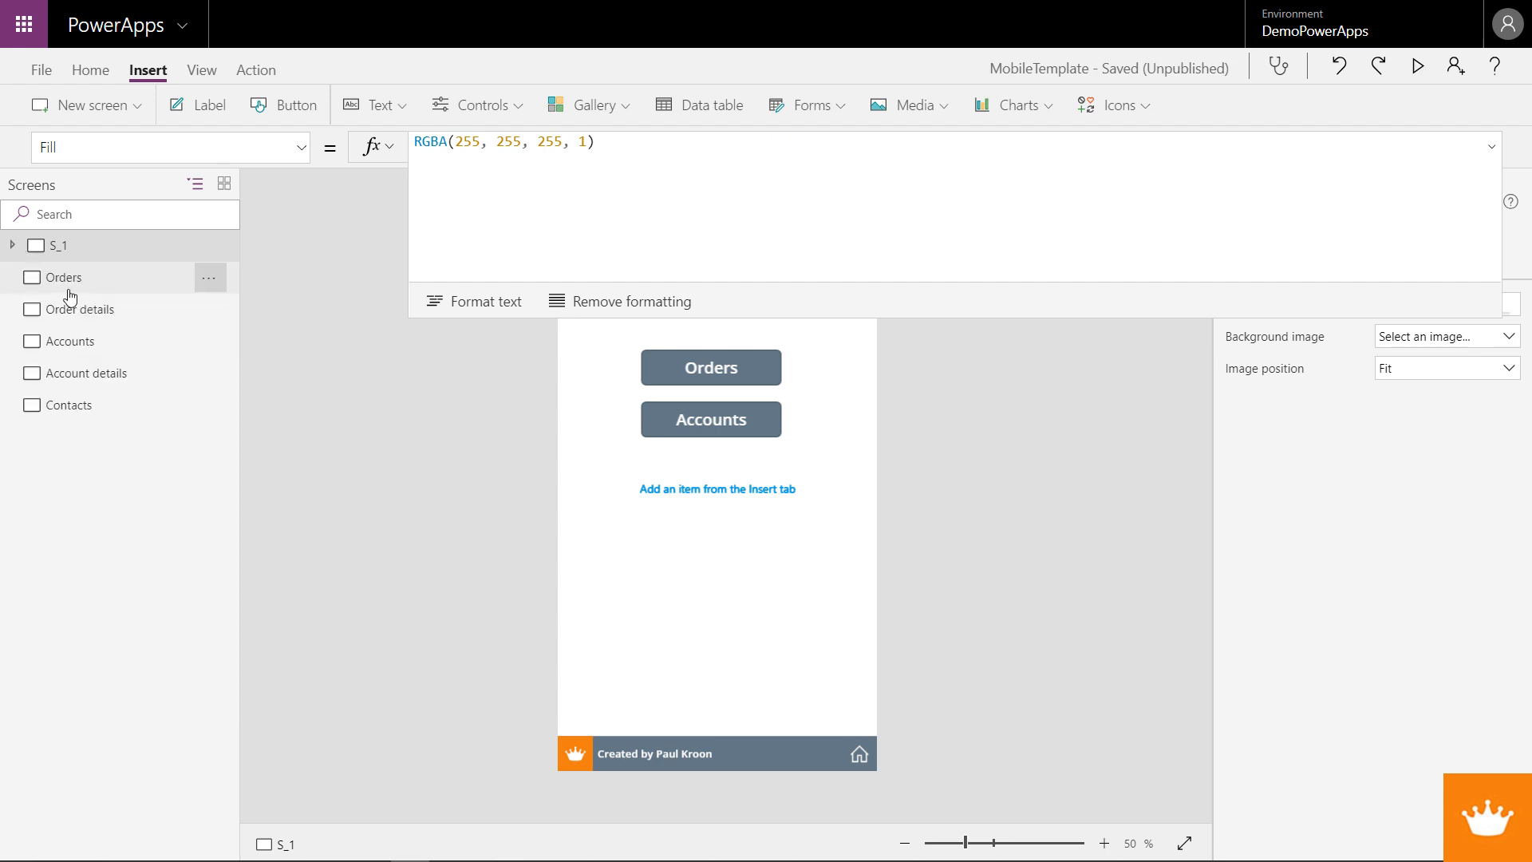
right_click(58, 295)
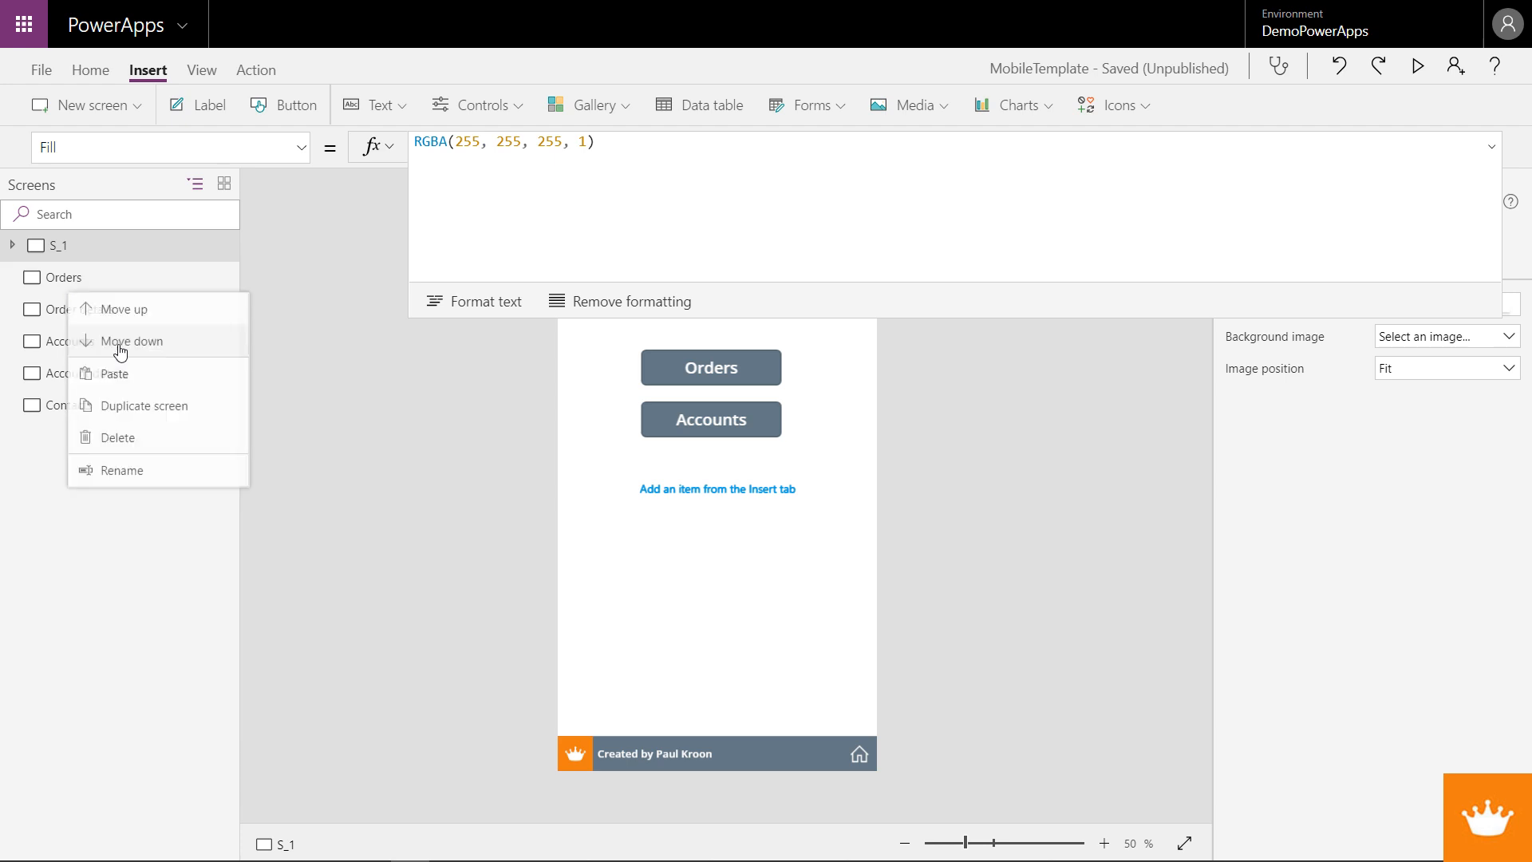
click(104, 439)
right_click(77, 289)
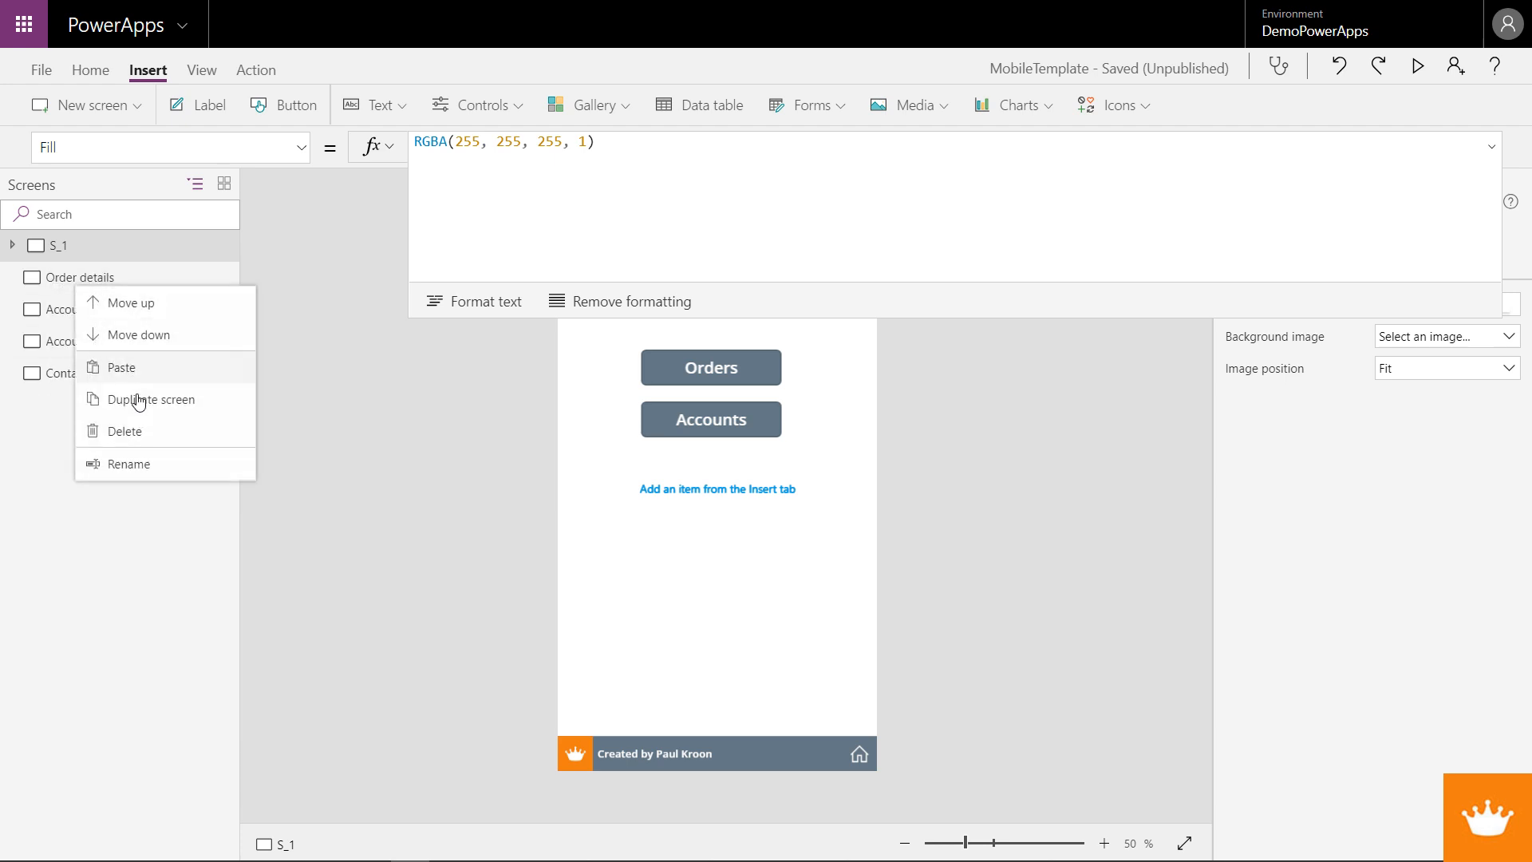
click(119, 432)
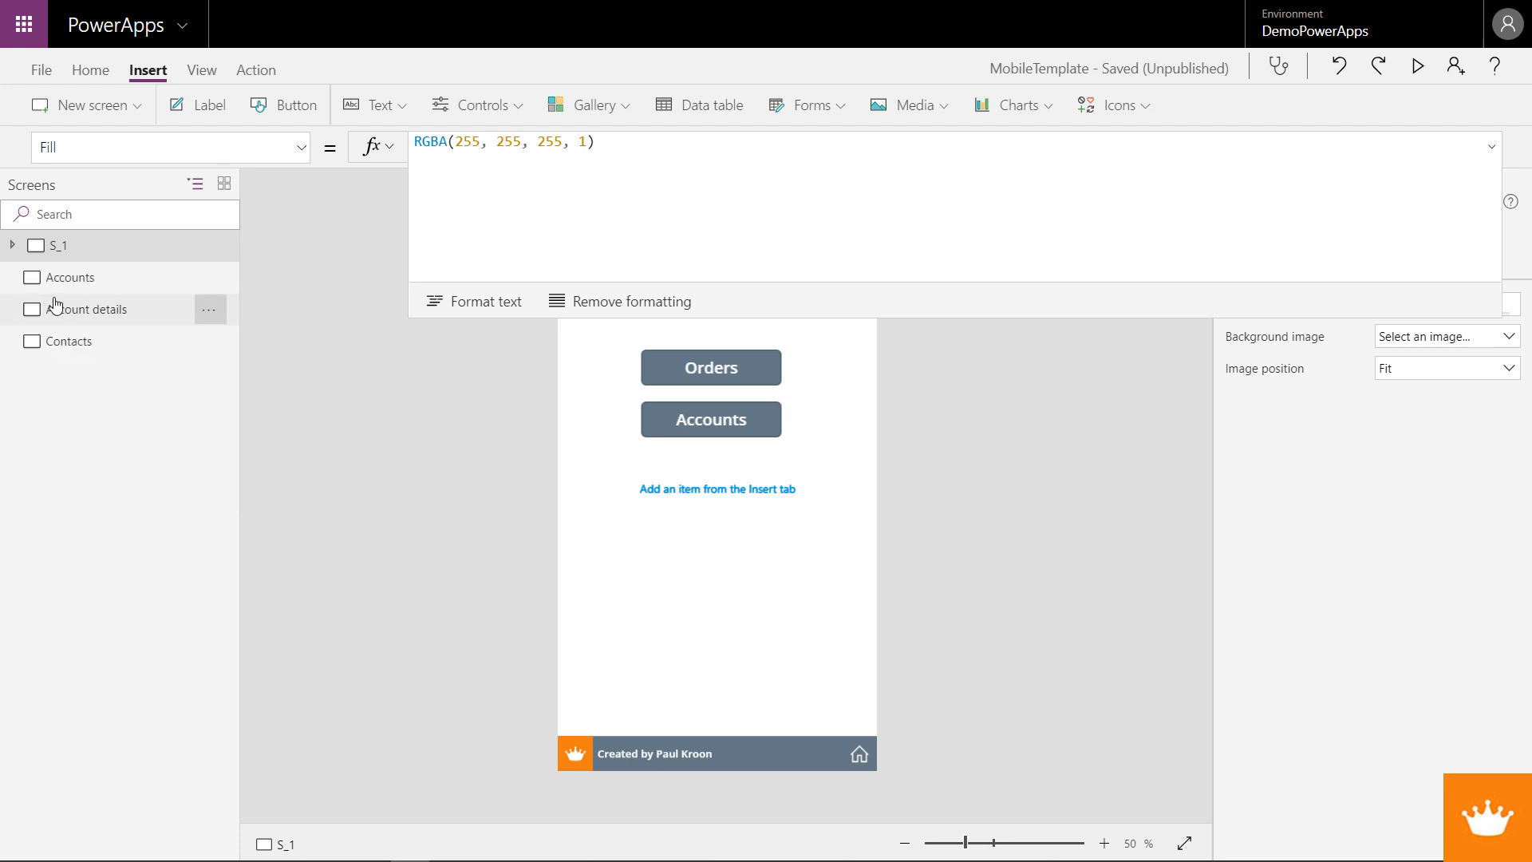
- Duplicate the L0 template group inside LS_1 and rename the copy L021_1
click(14, 248)
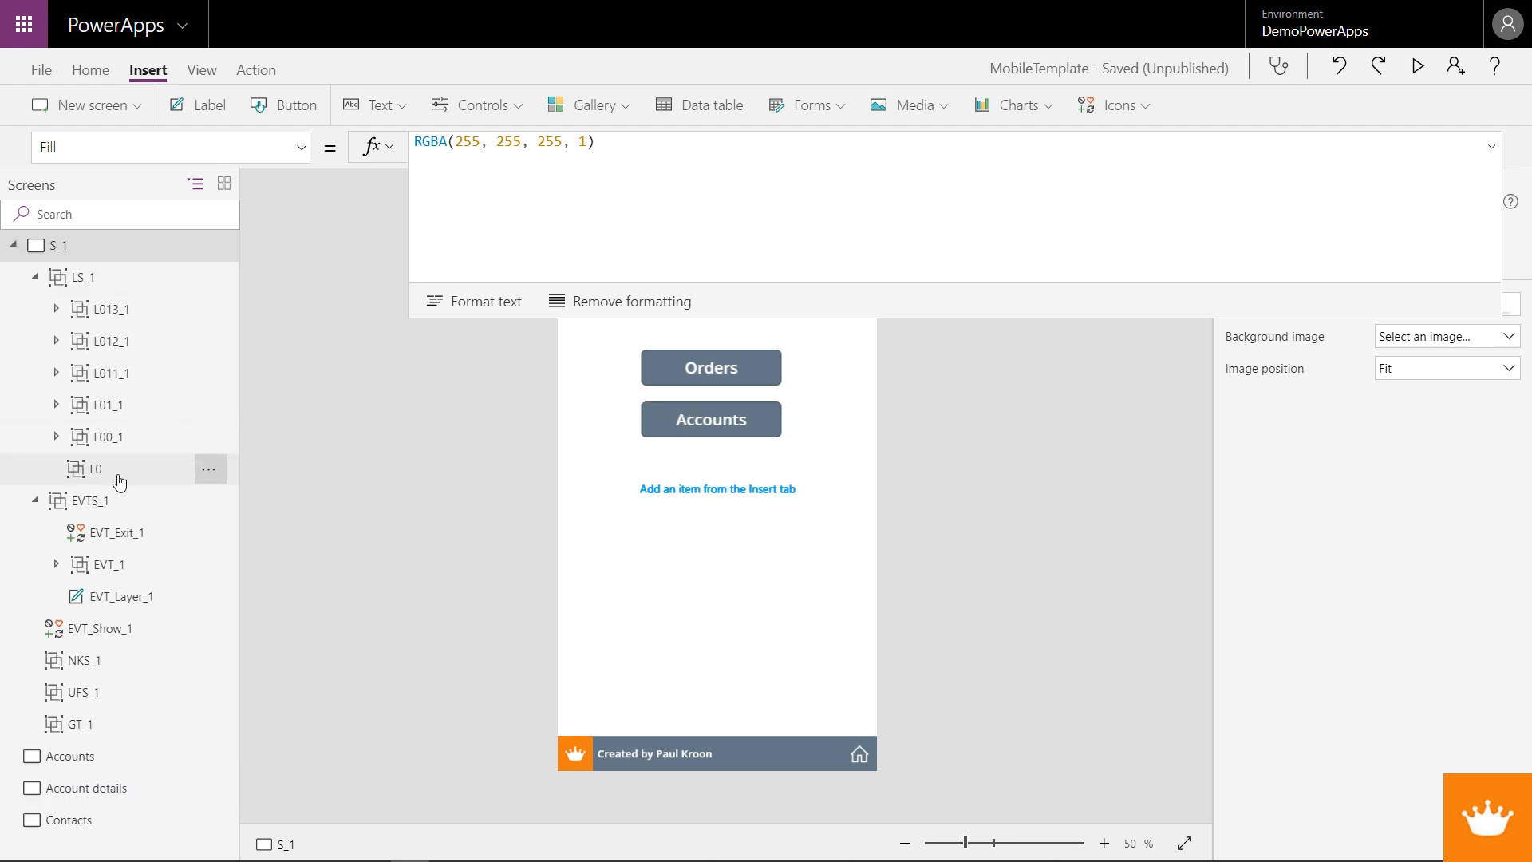
click(88, 473)
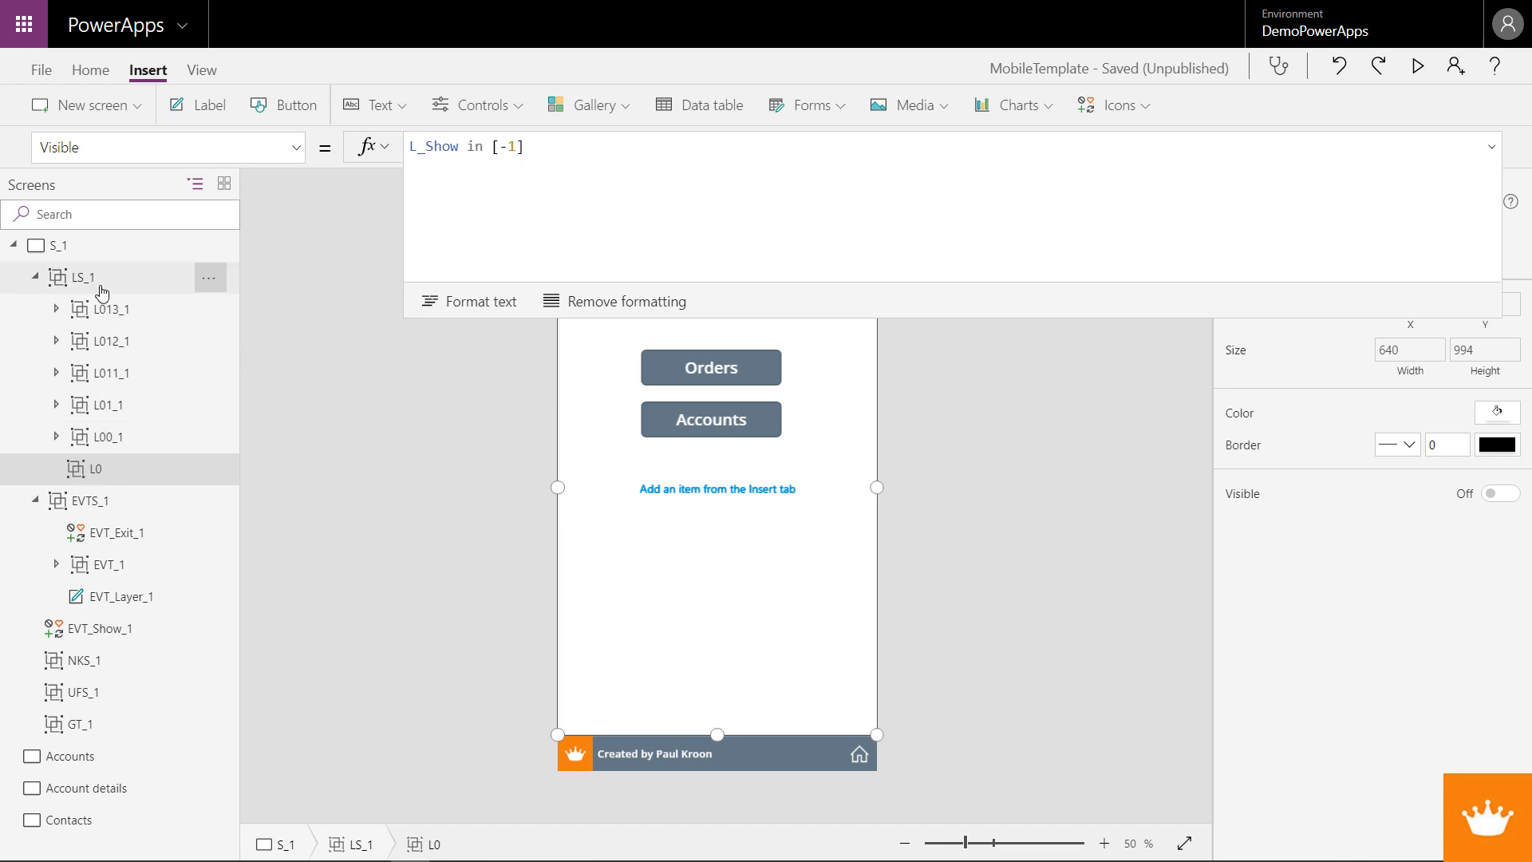
key(ctrl+v)
right_click(117, 320)
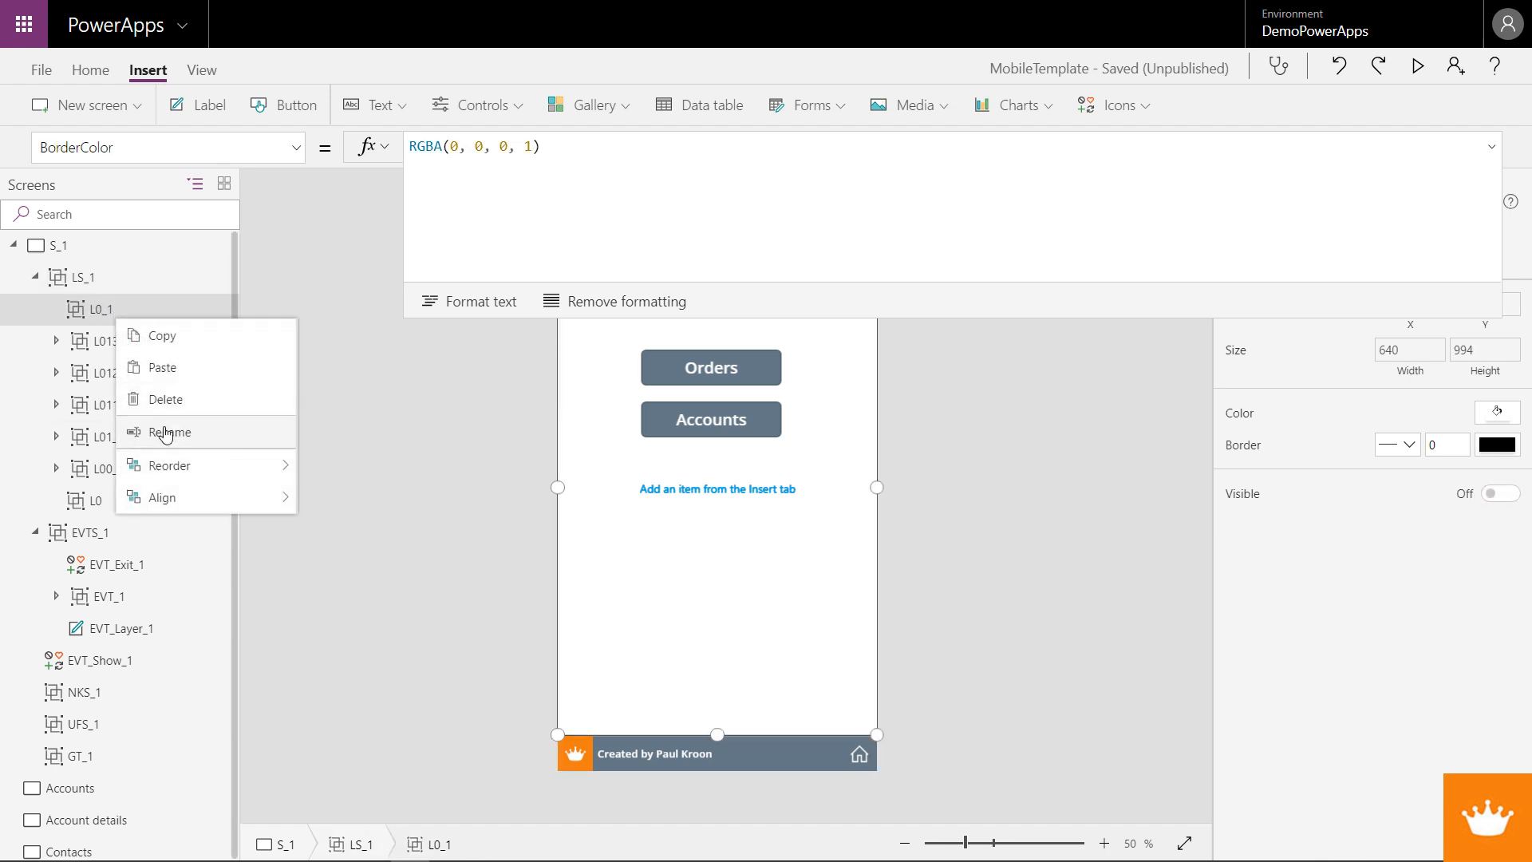
click(156, 432)
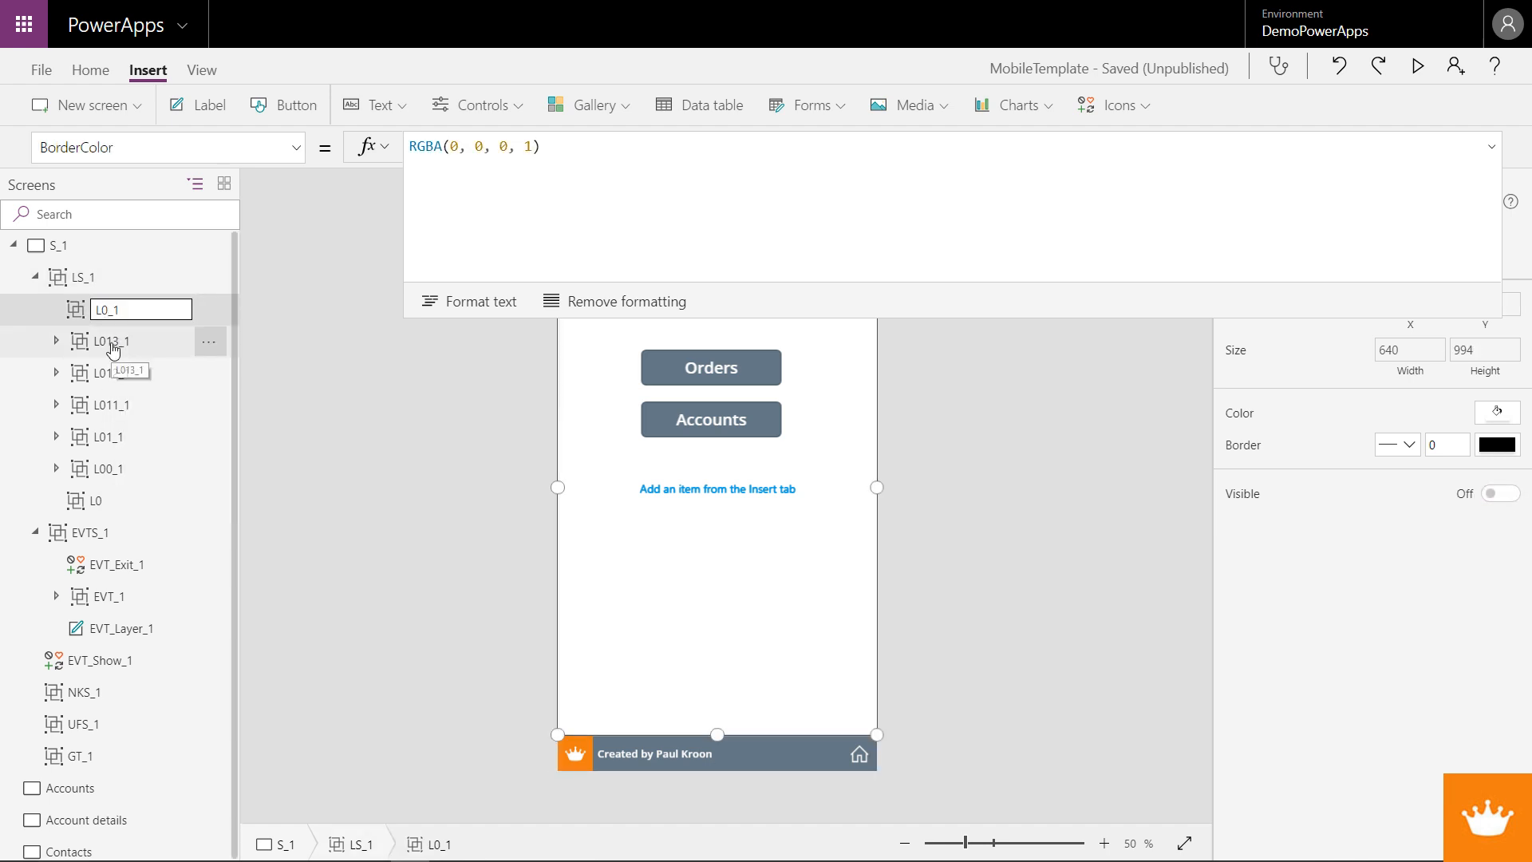
text(21)
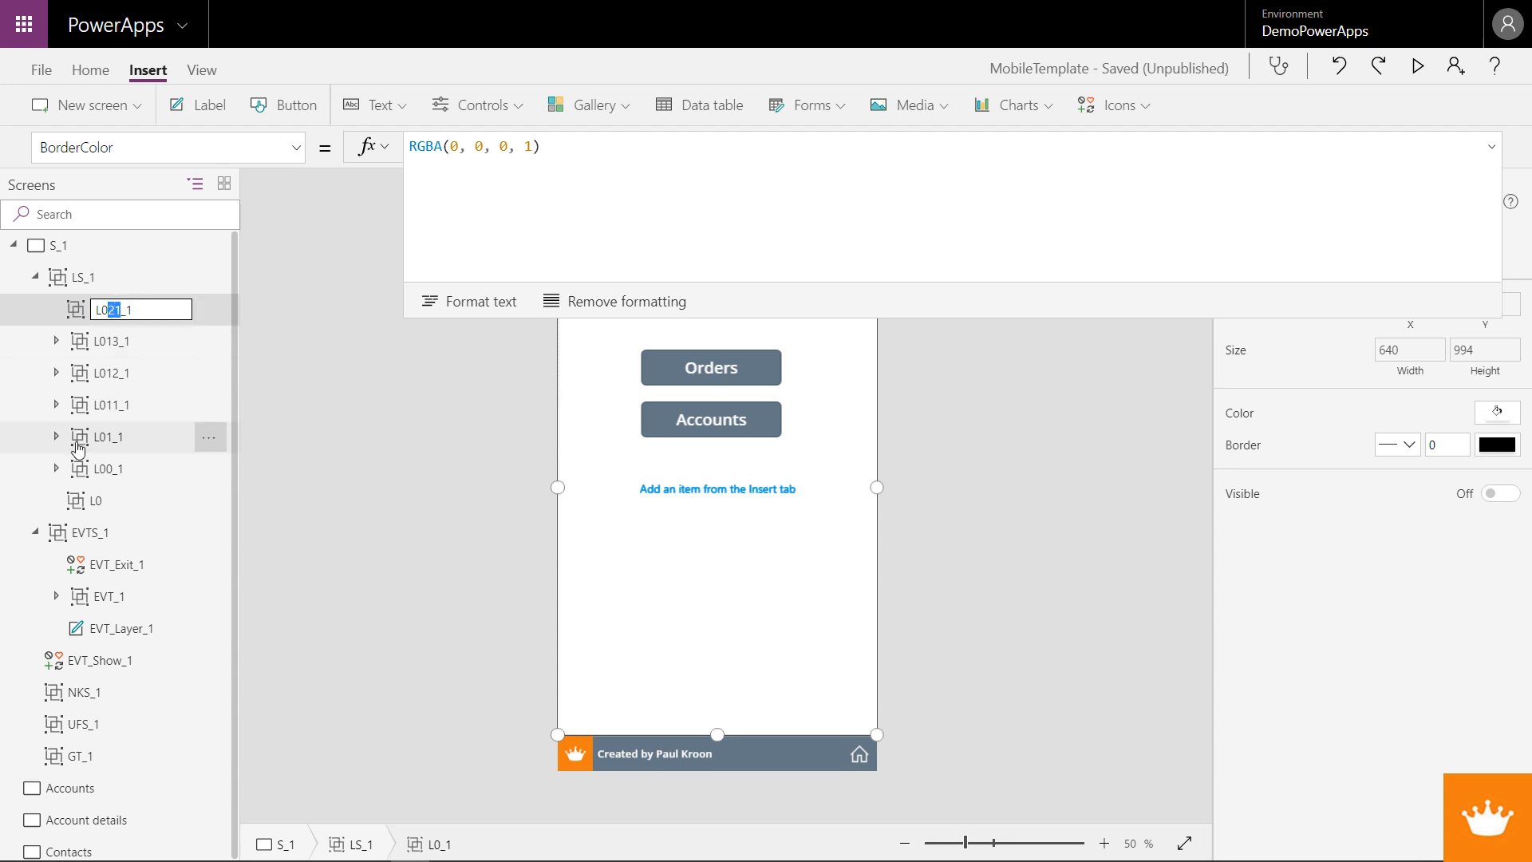
key(Return)
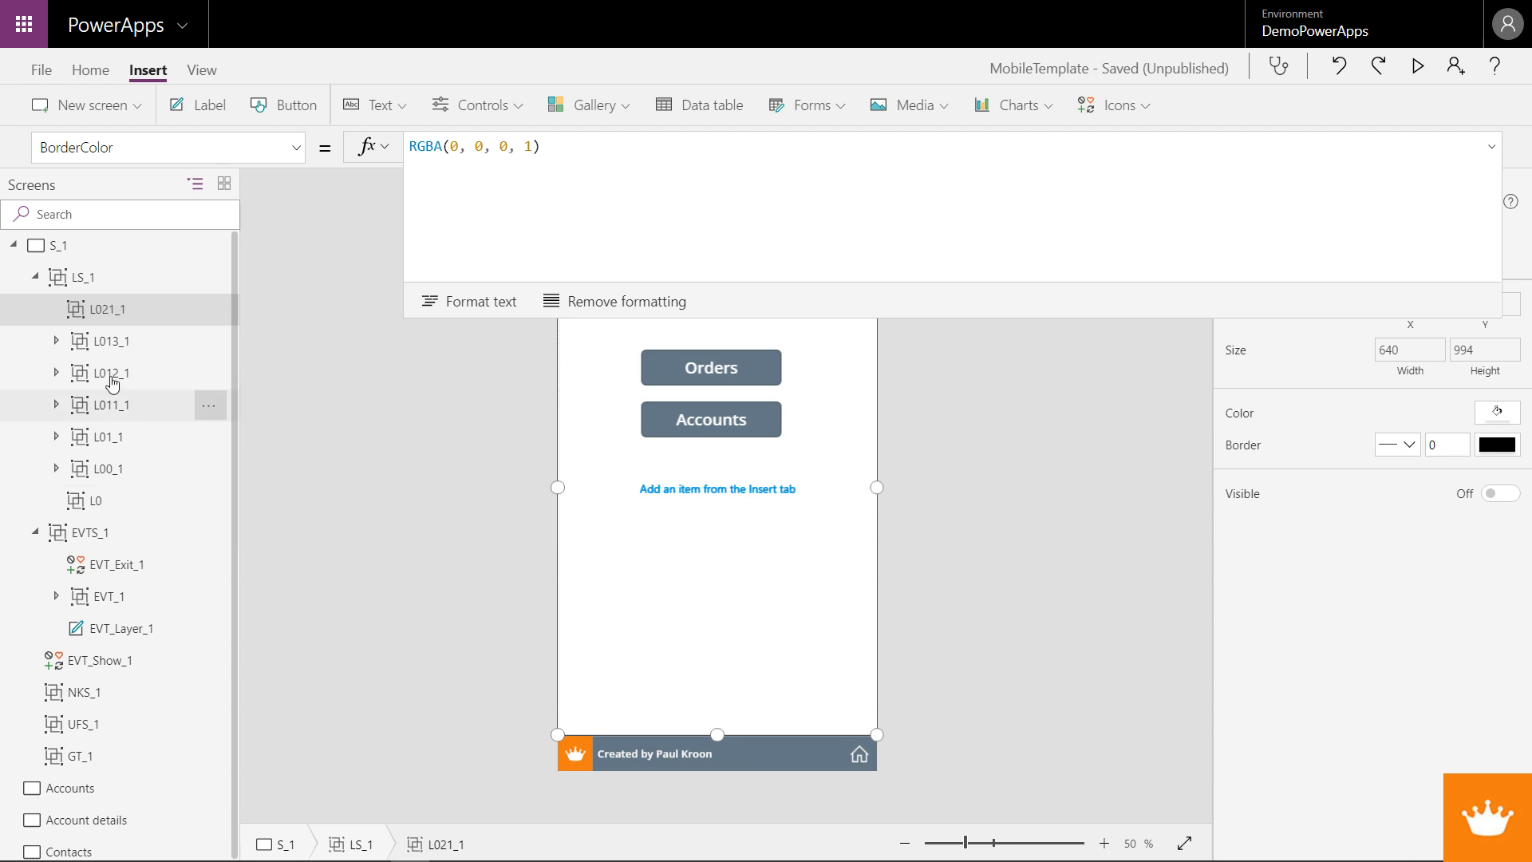
- Paste a second copy of the template group into LS_1 and rename it L022_2
click(89, 281)
key(ctrl+v)
right_click(113, 313)
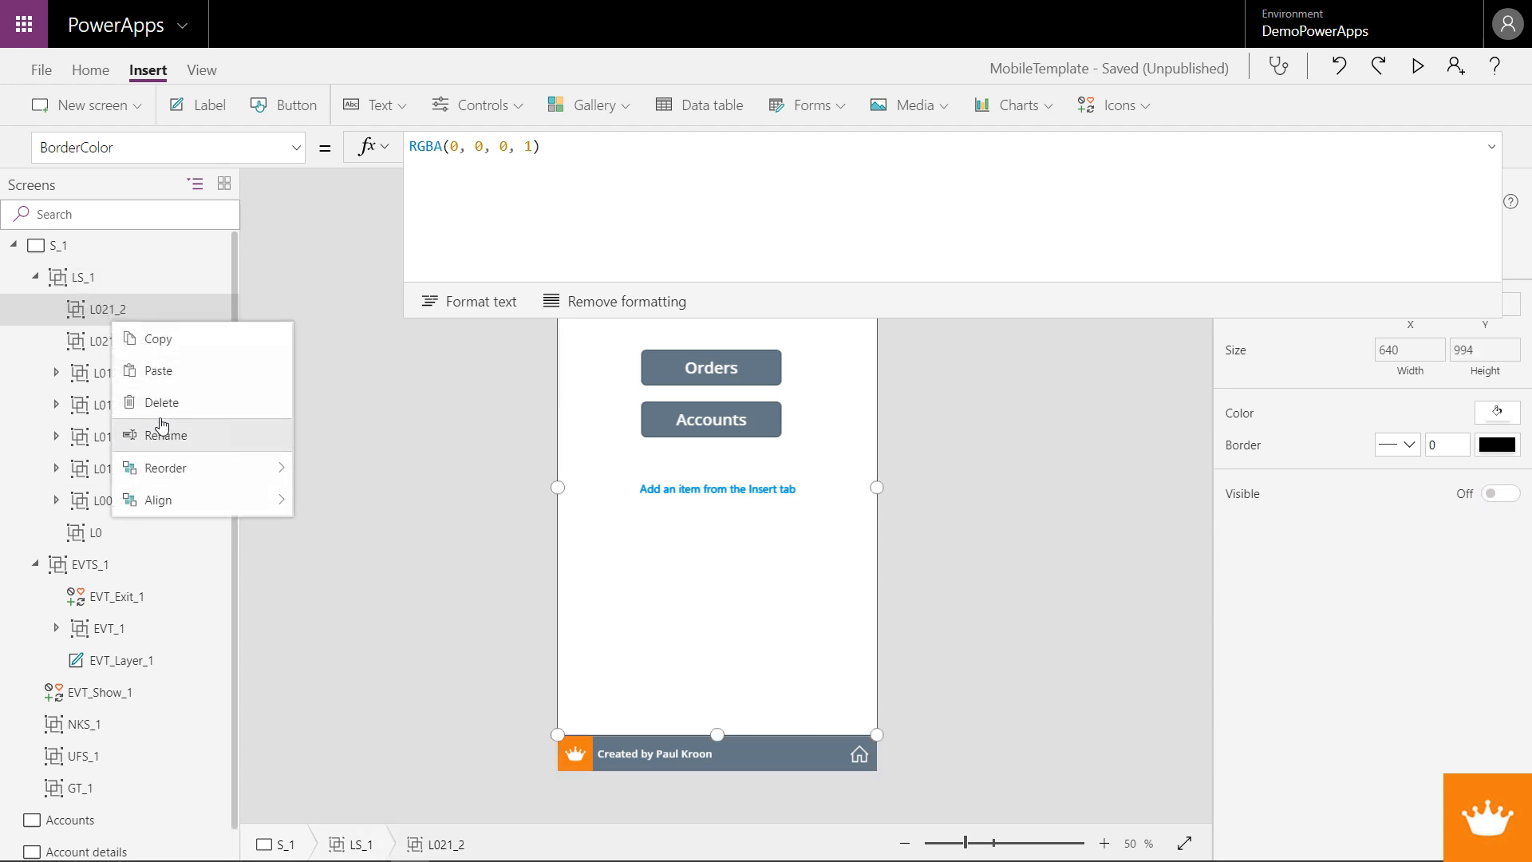
click(158, 435)
click(121, 310)
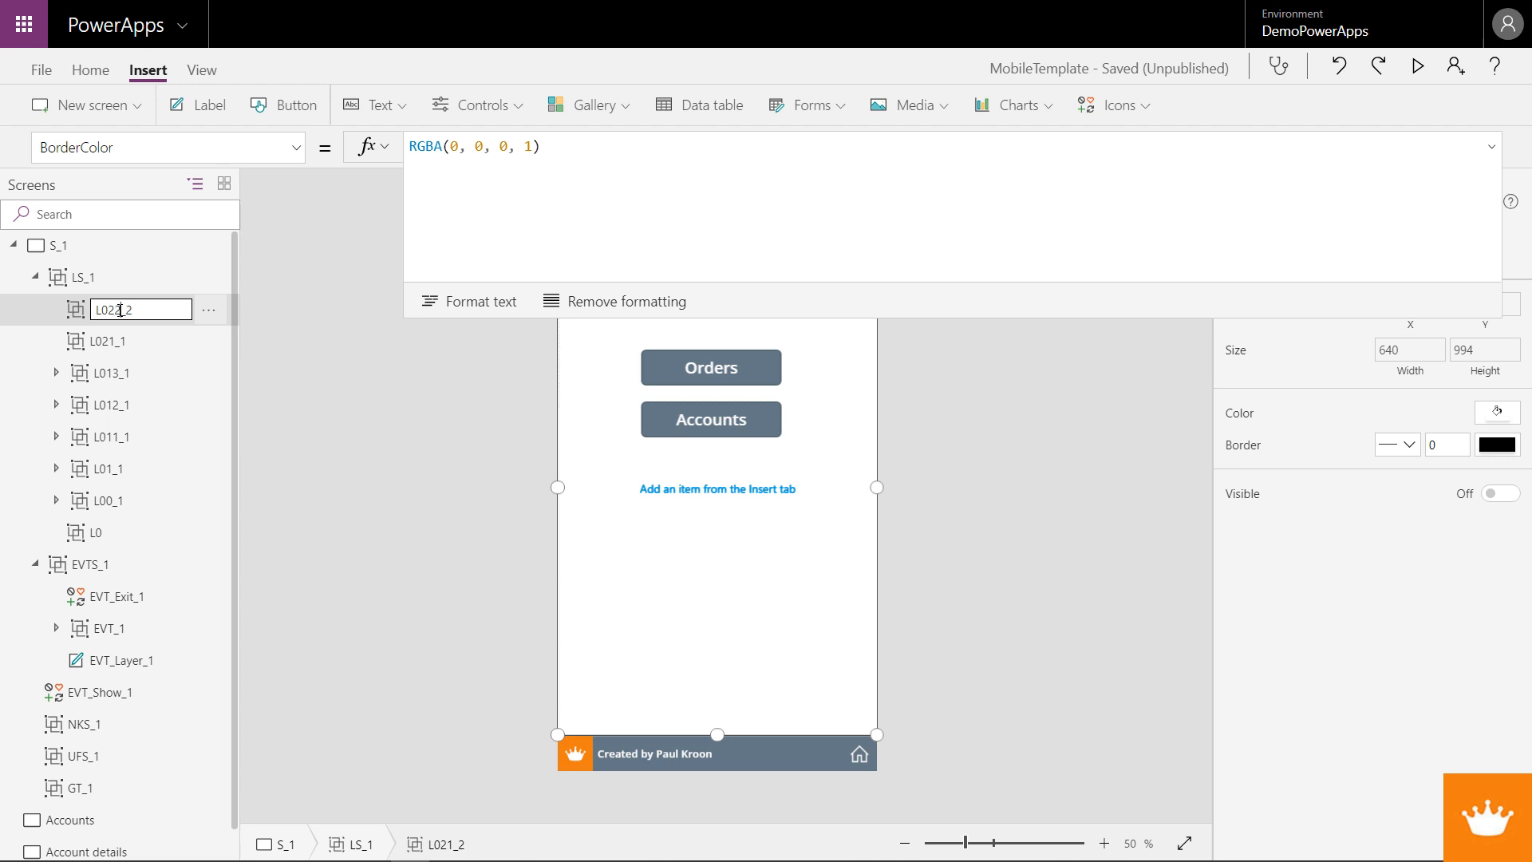
text(2)
key(Return)
- Paste a third copy of the template group into LS_1 and rename it L023_1
click(84, 279)
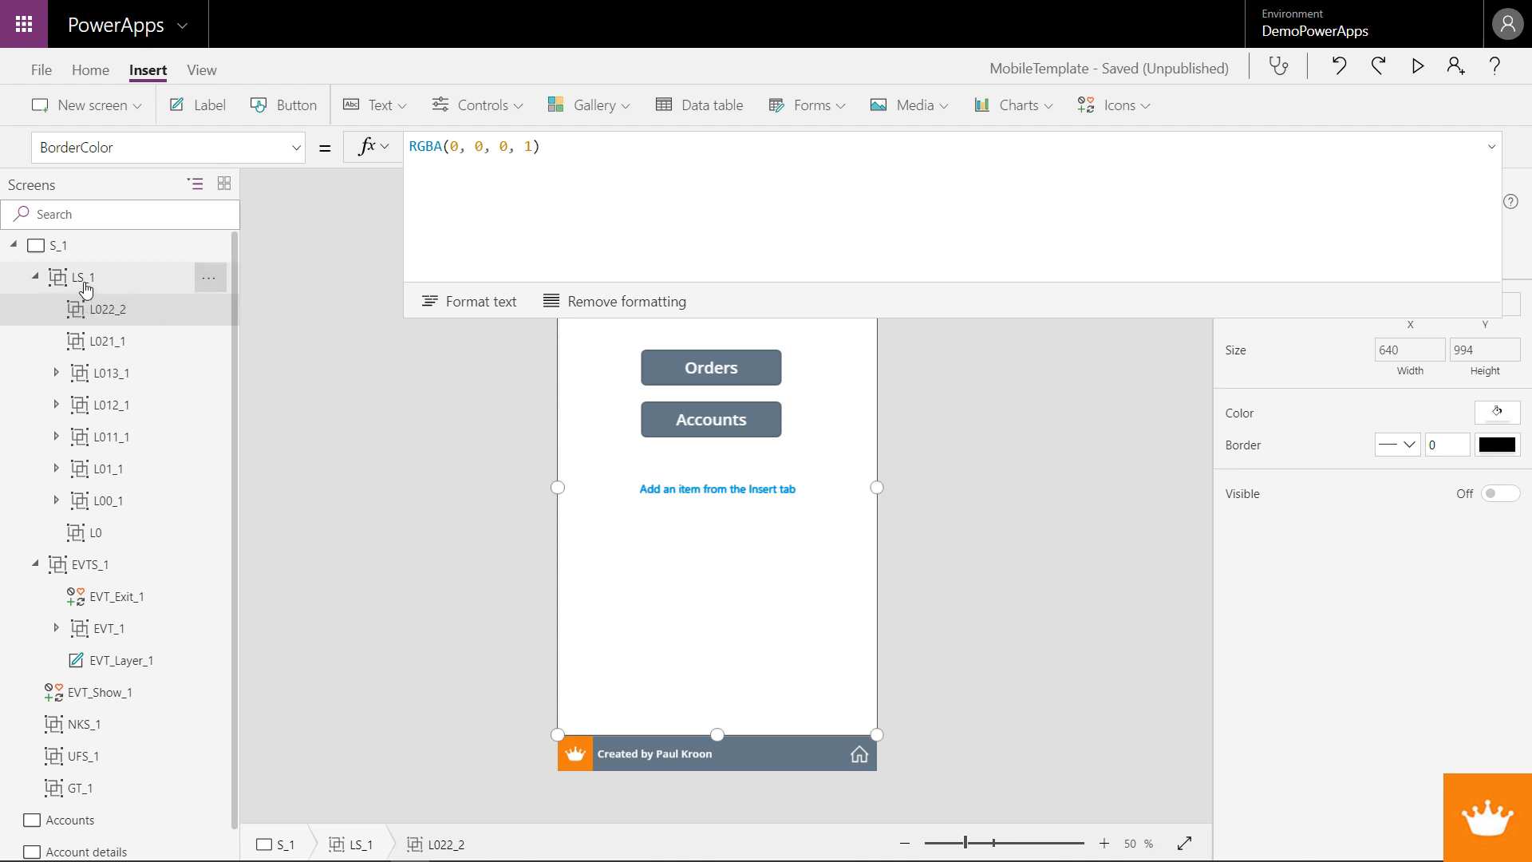
key(ctrl+v)
right_click(116, 319)
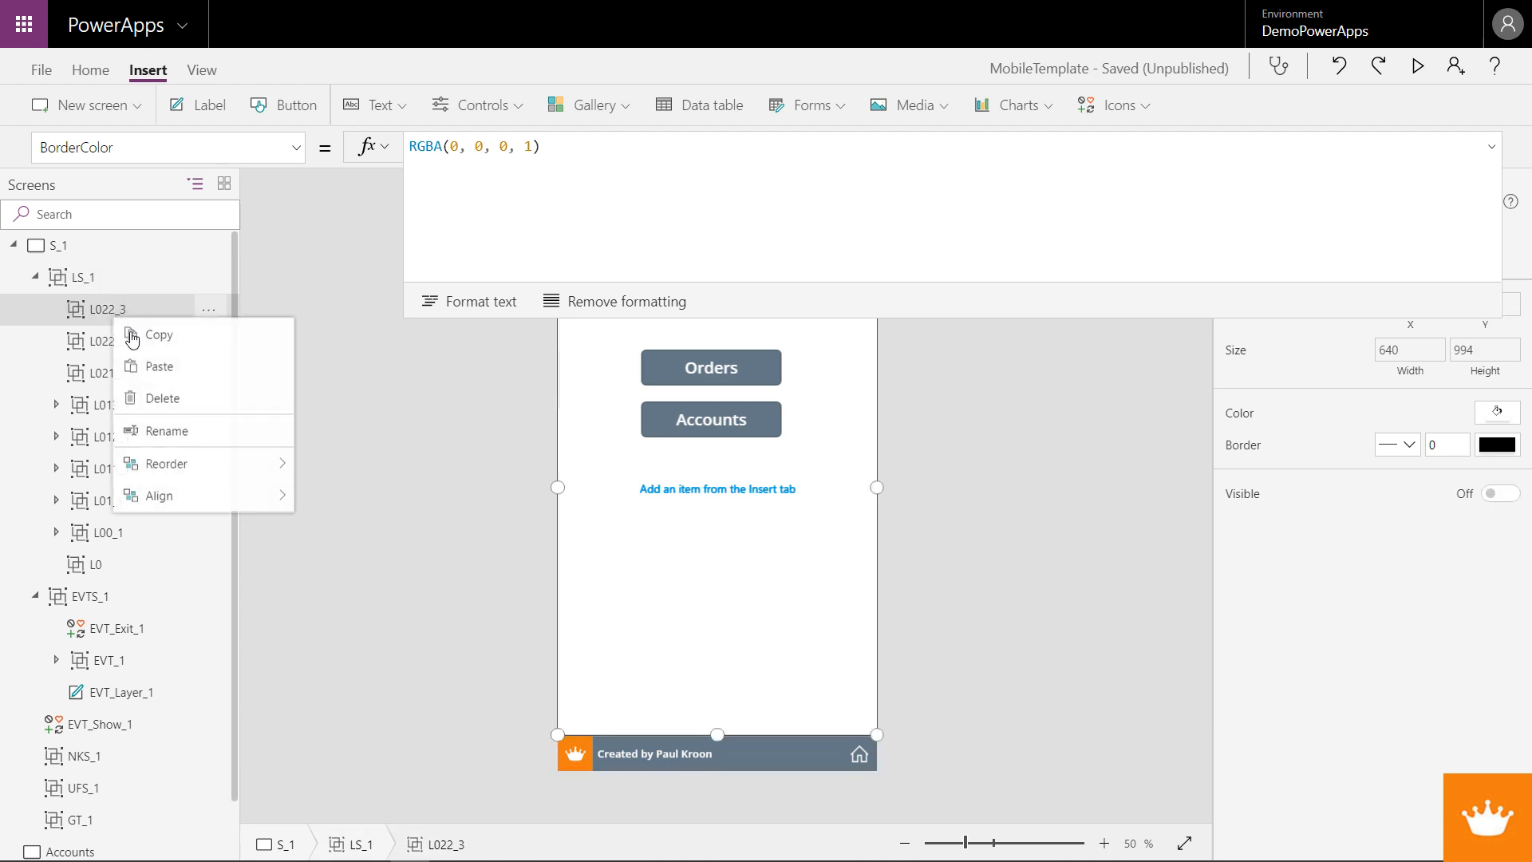
click(157, 431)
click(120, 312)
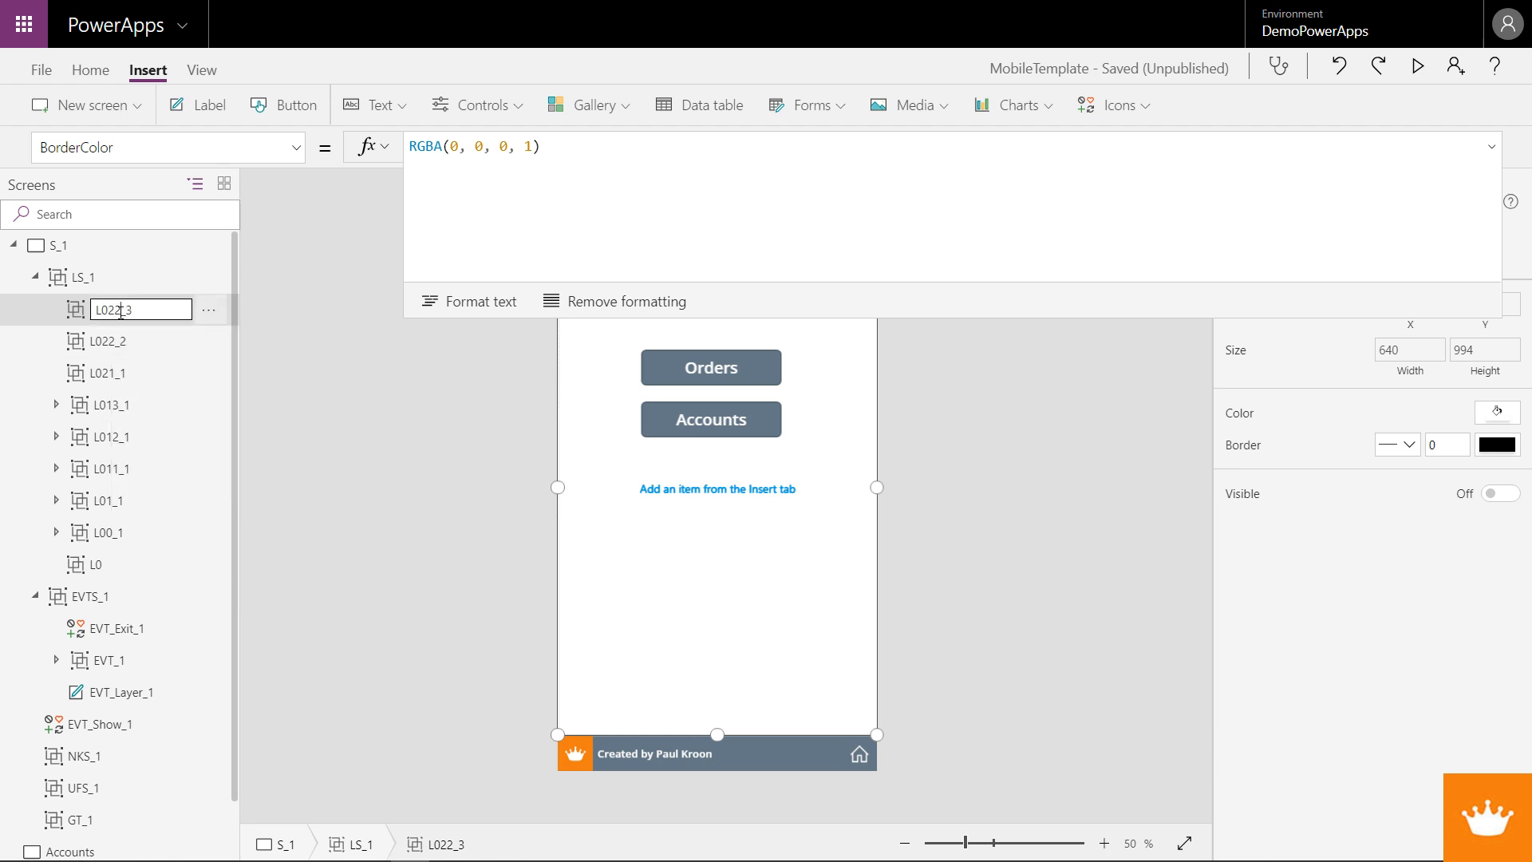
drag(124, 313, 143, 312)
text(3)
- Correct the name of the L022_2 group to L022_1
click(113, 343)
right_click(117, 346)
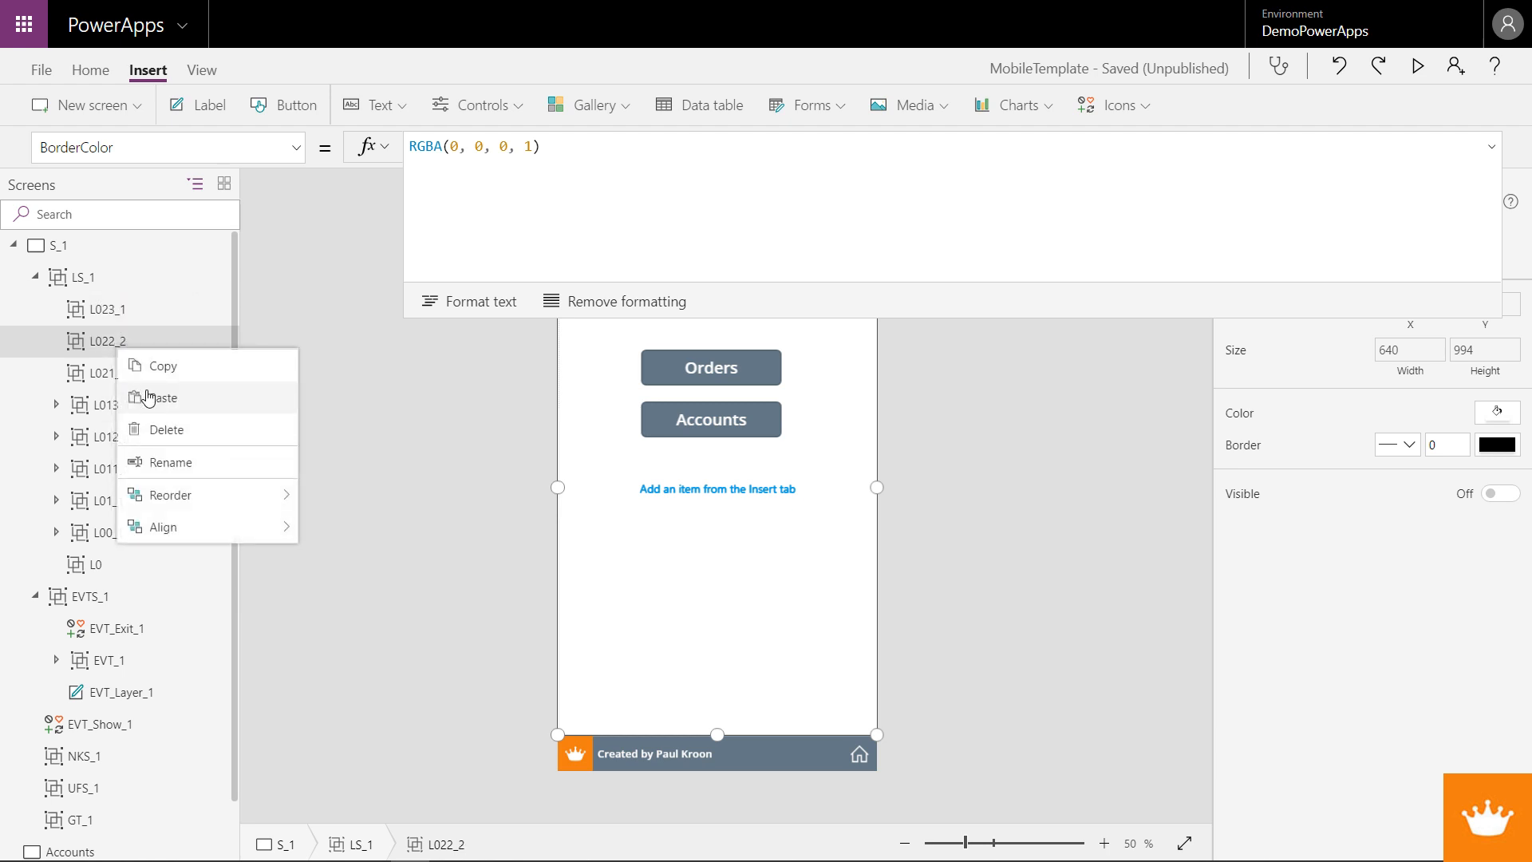
click(159, 462)
click(133, 341)
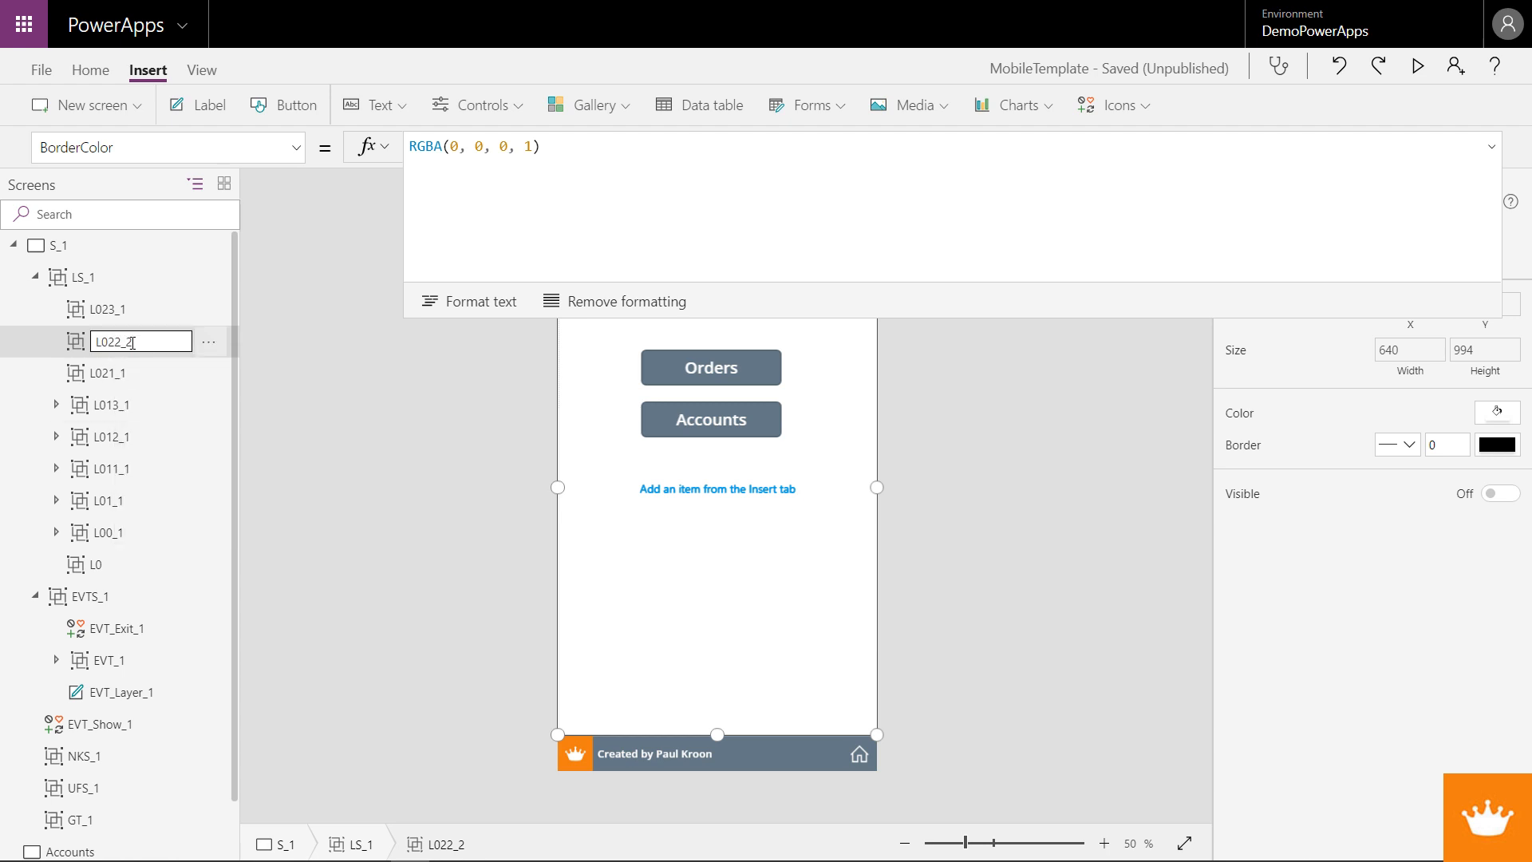
- Update the L_Show layer number in the Visible formula of group L023_1
click(108, 310)
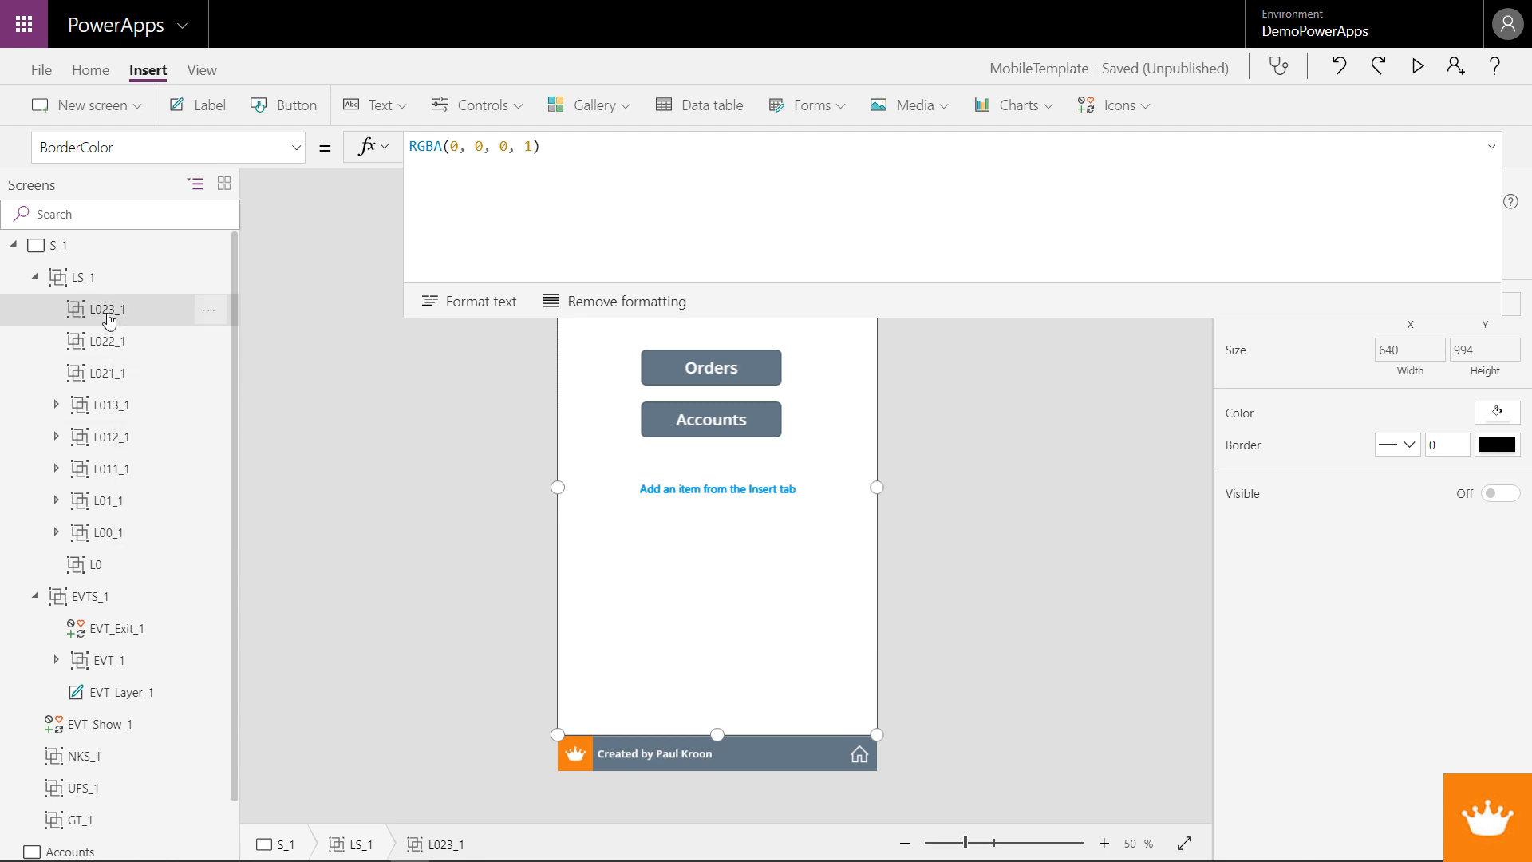
click(300, 159)
click(183, 413)
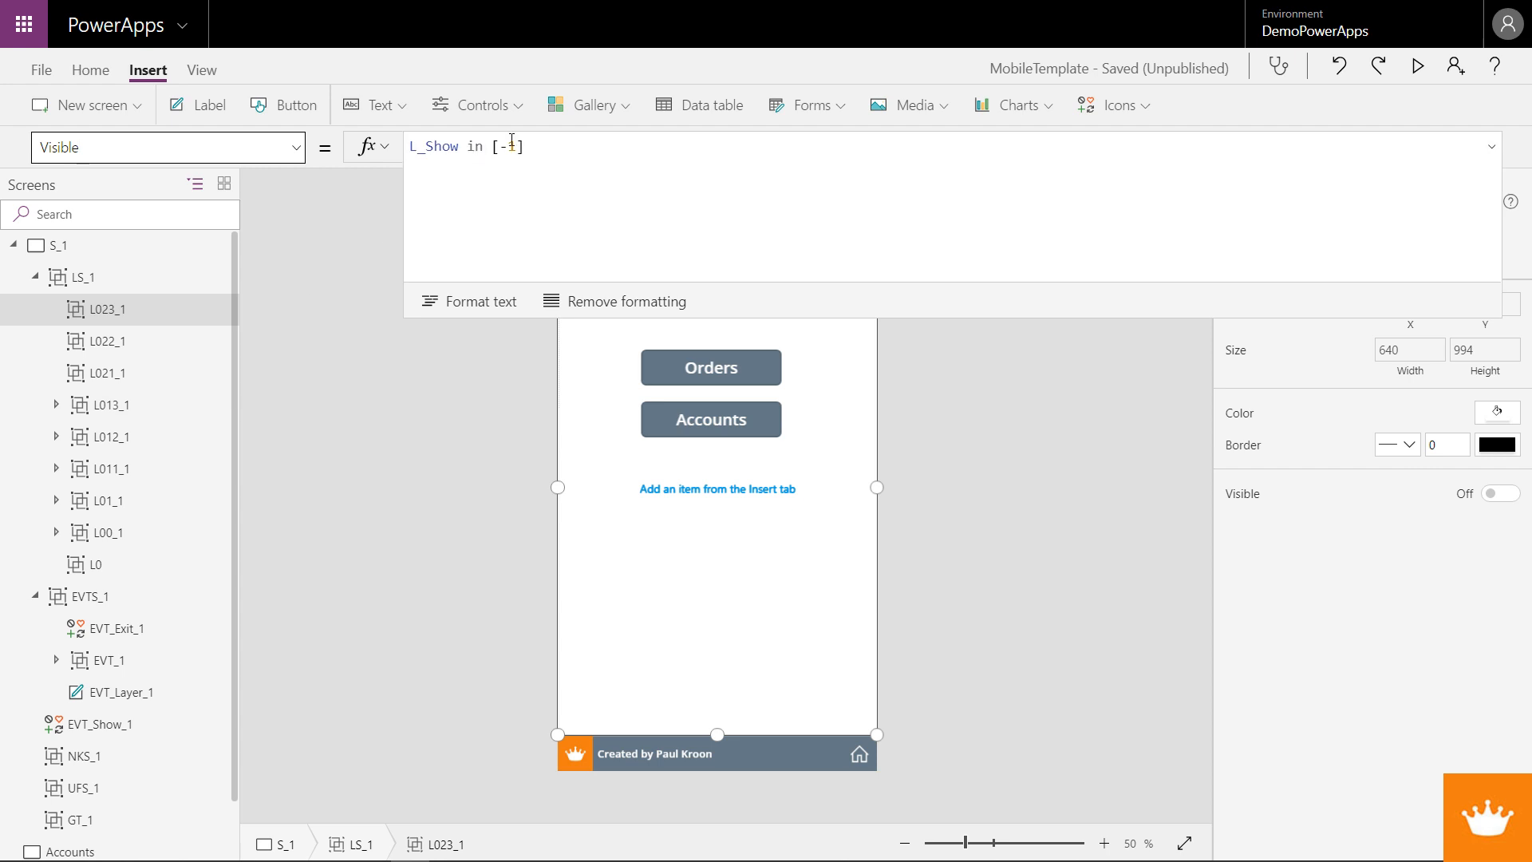
click(501, 146)
double_click(509, 146)
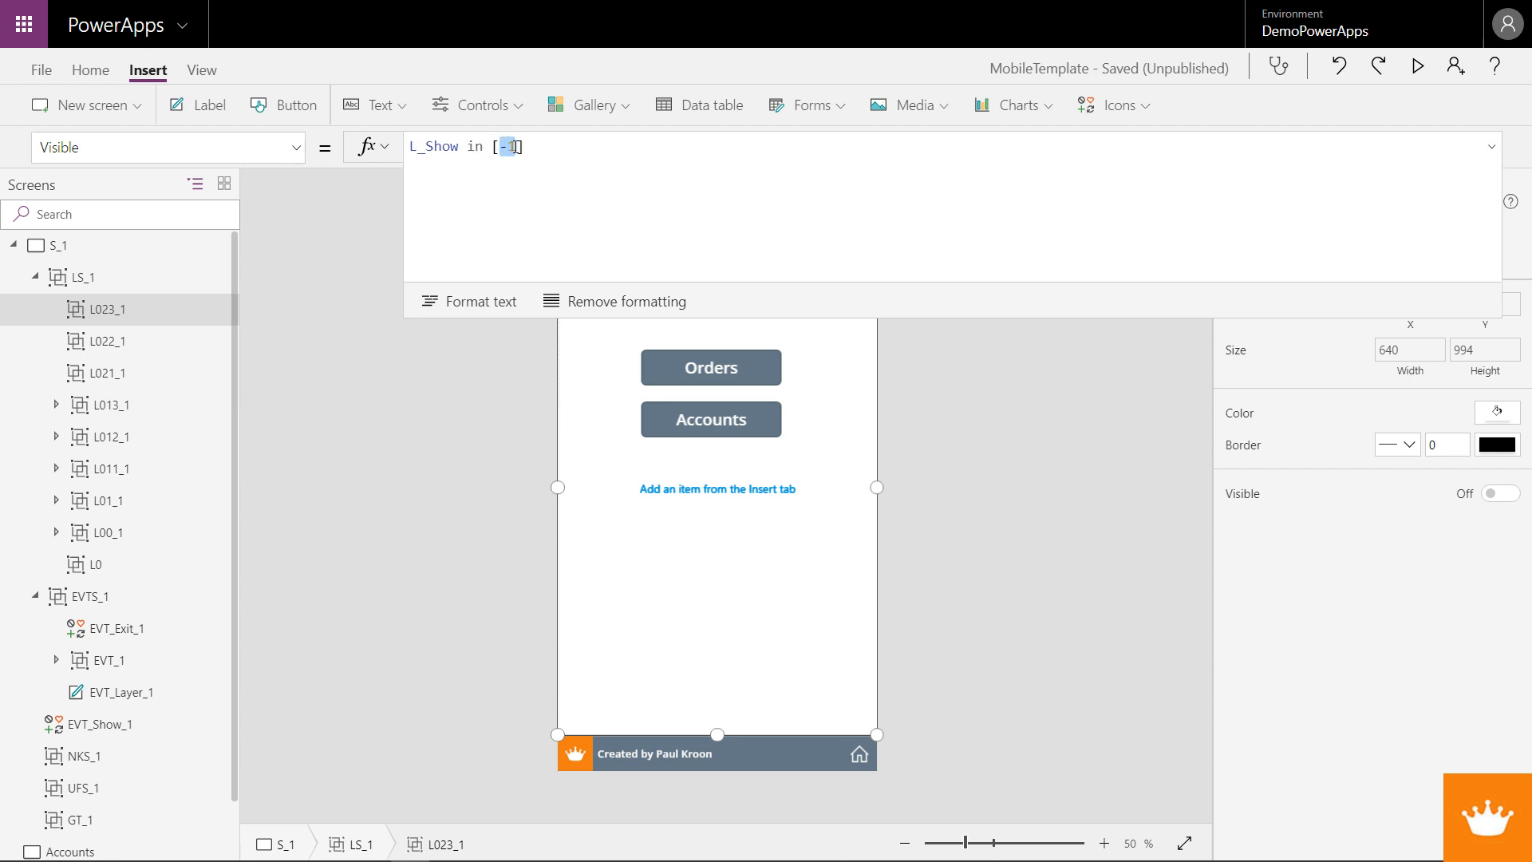
- Set the Visible property of group L022_1 to L_Show in [22]
click(102, 341)
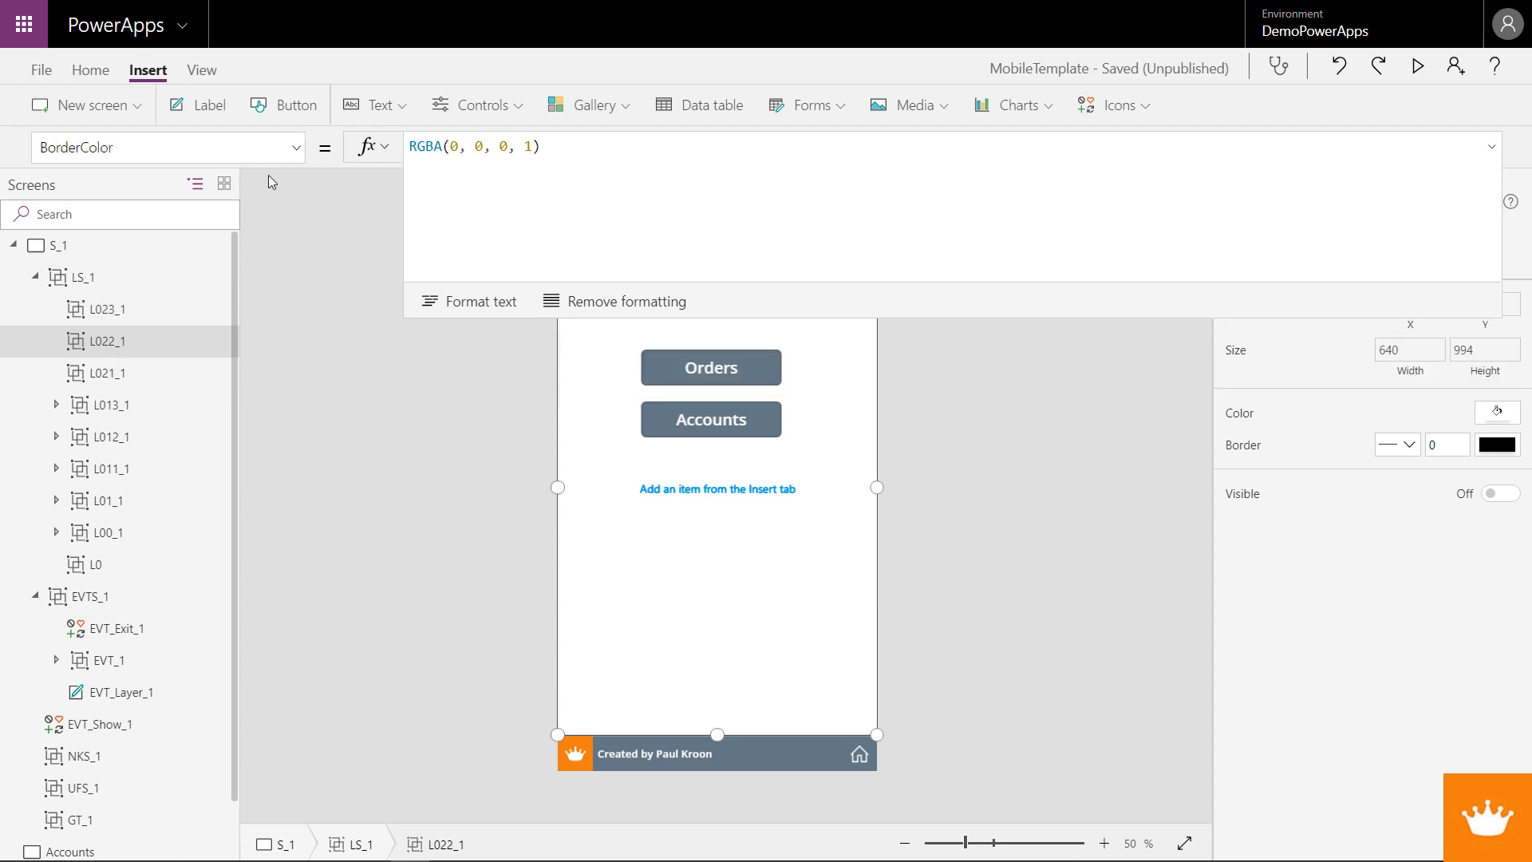
click(296, 147)
click(185, 413)
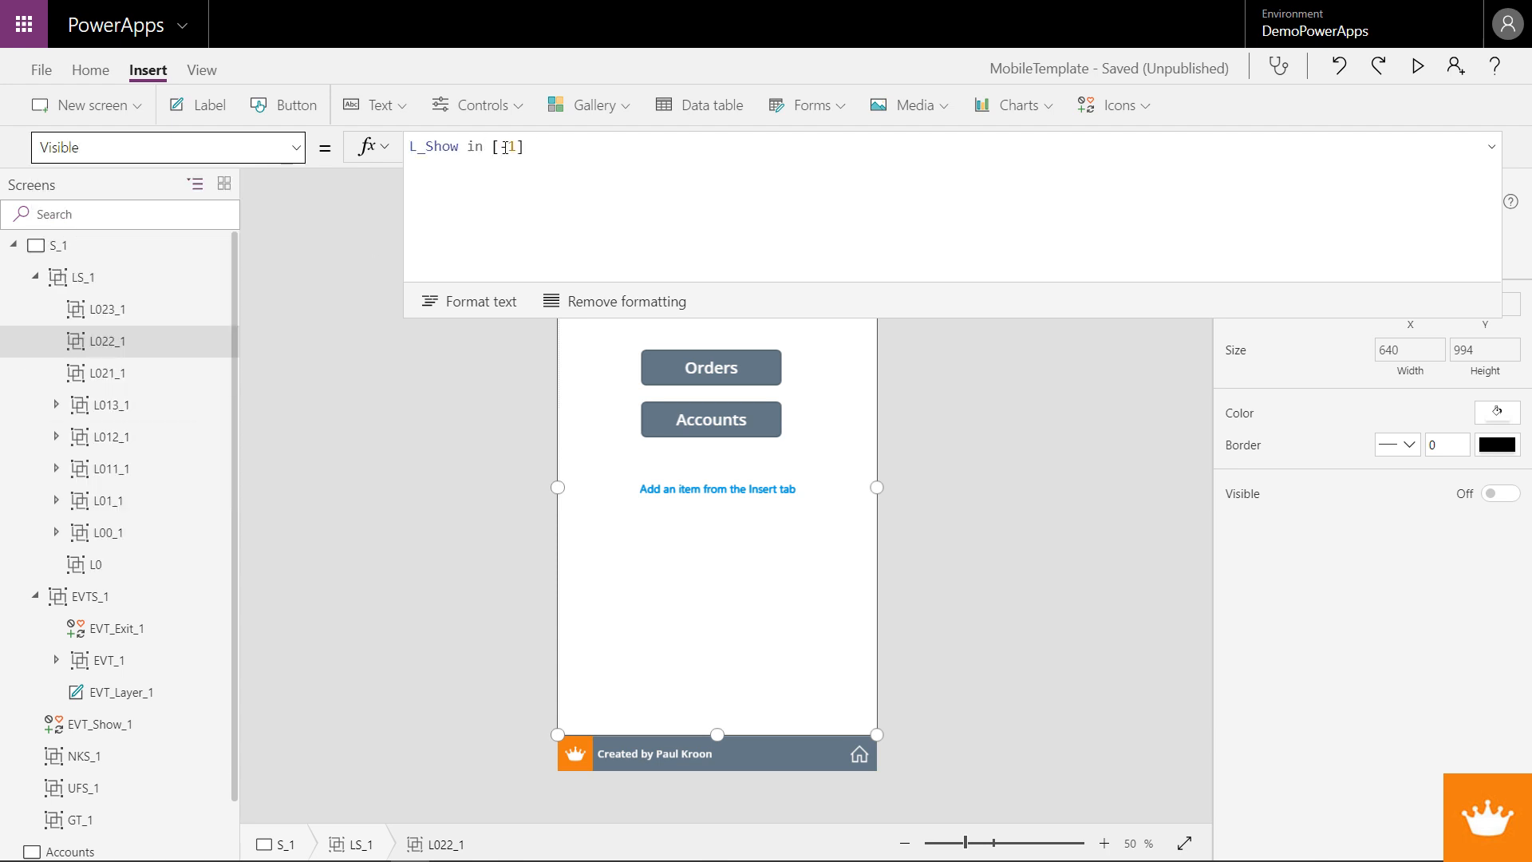
double_click(507, 146)
text(22)
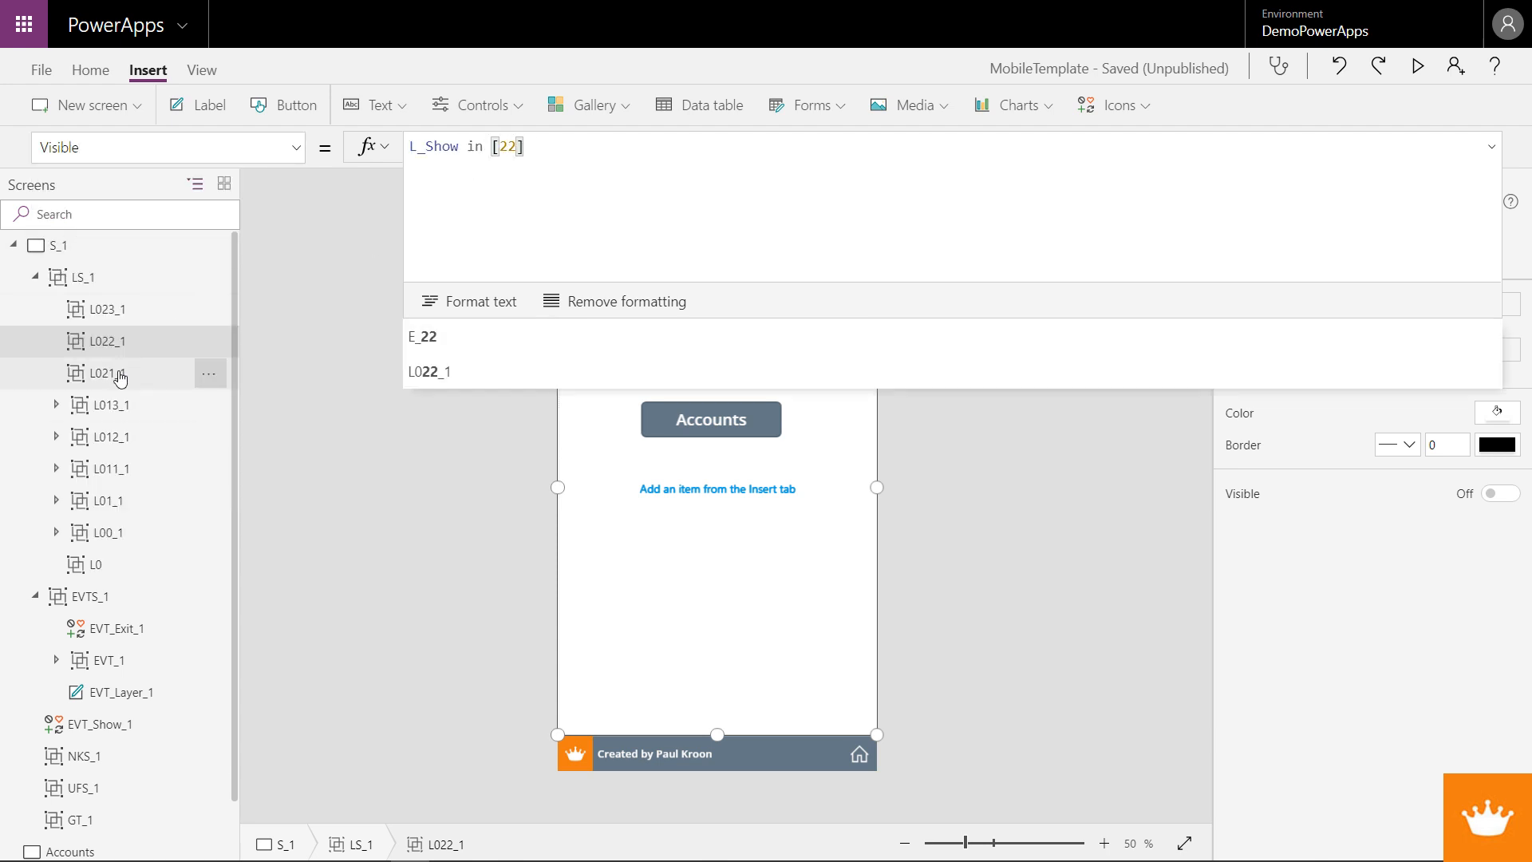
- Set the Visible property of group L021_1 to L_Show in [21]
click(120, 376)
click(296, 146)
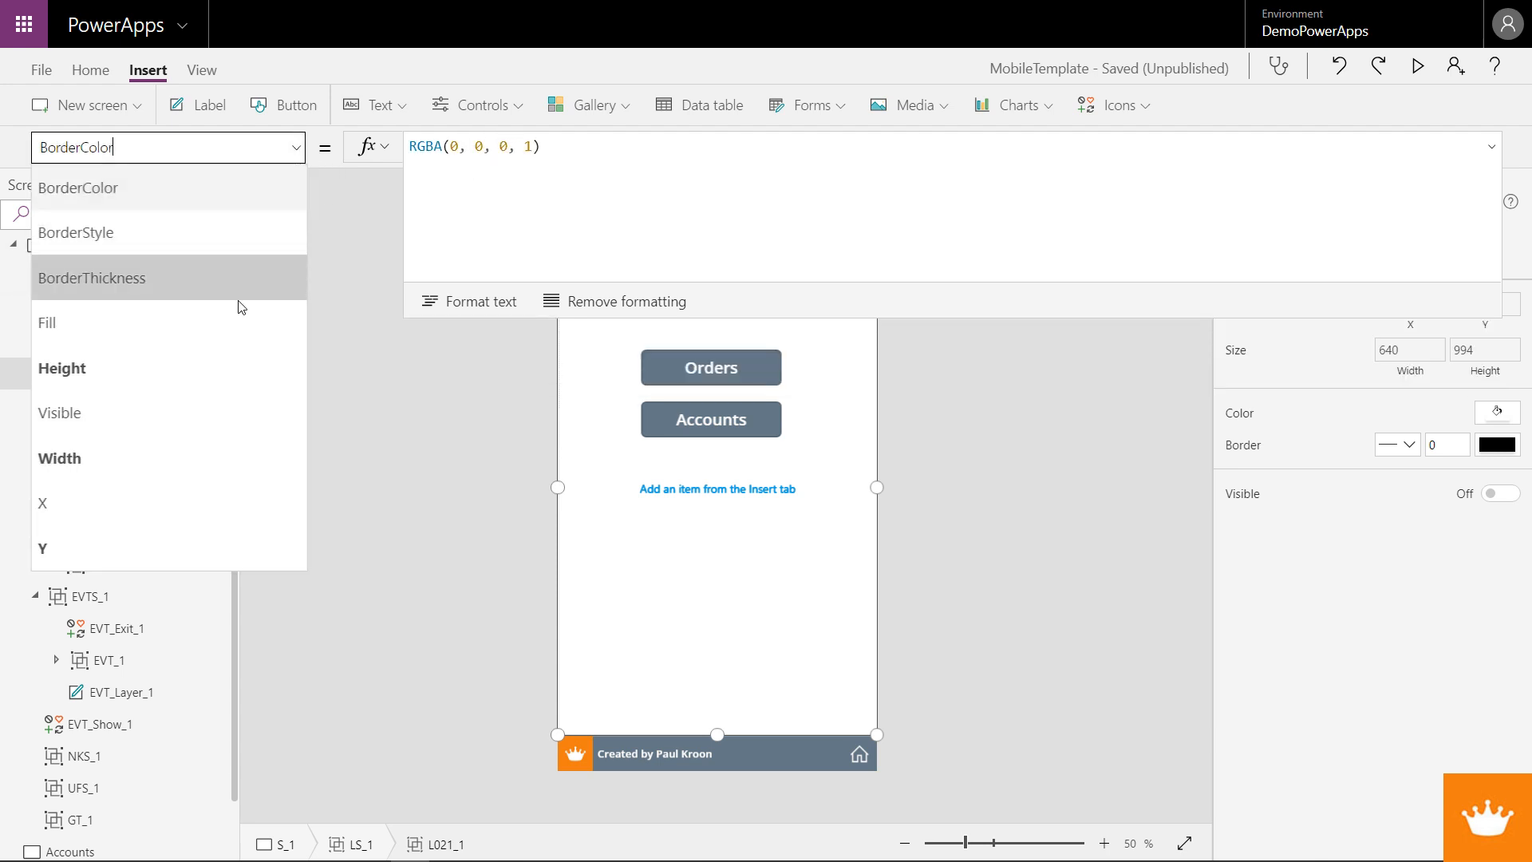
click(178, 416)
double_click(507, 146)
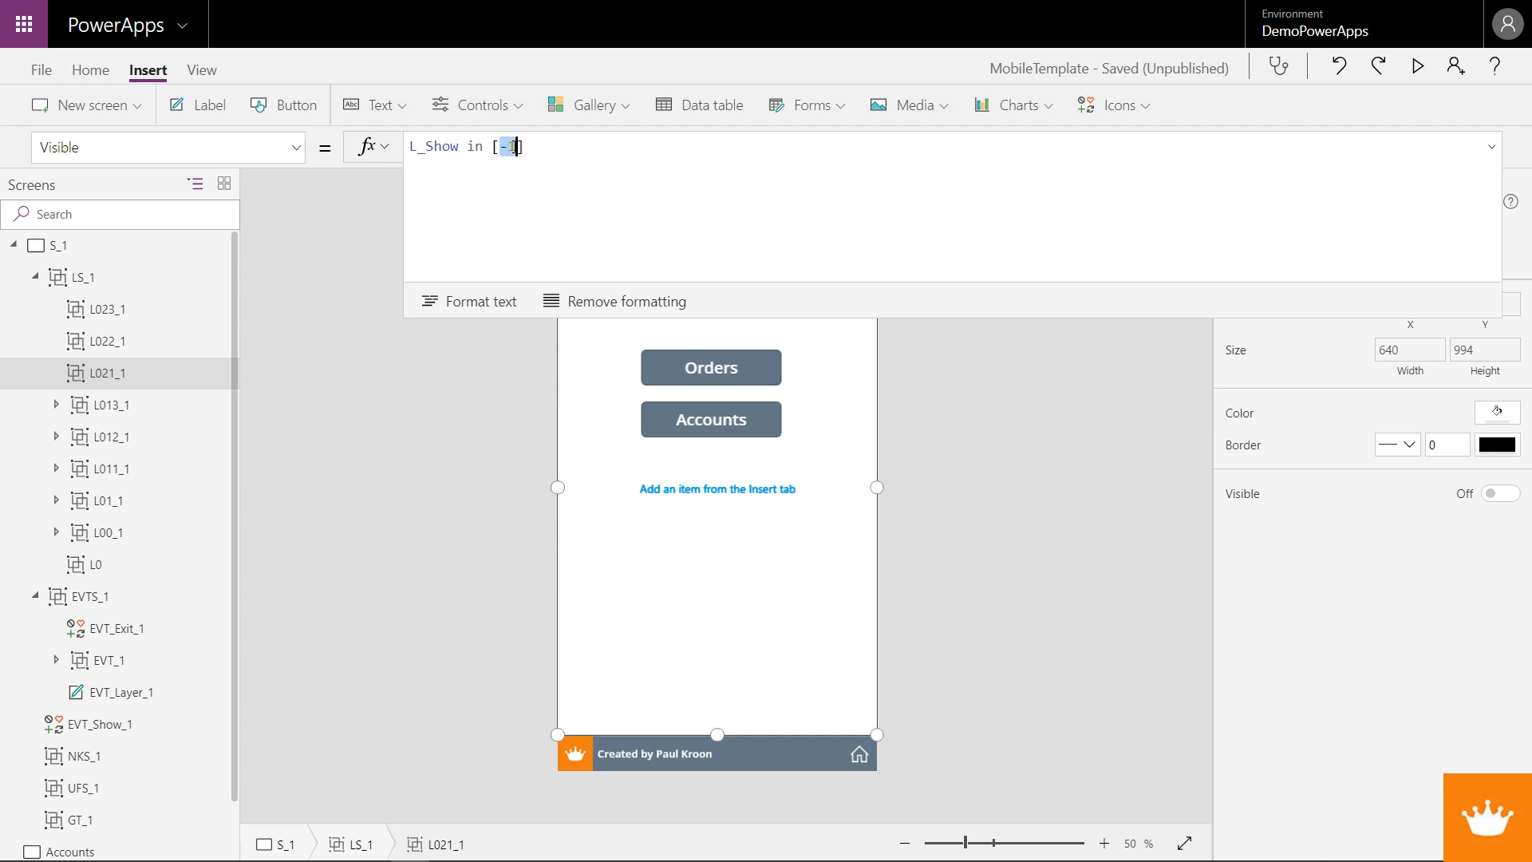
text(21)
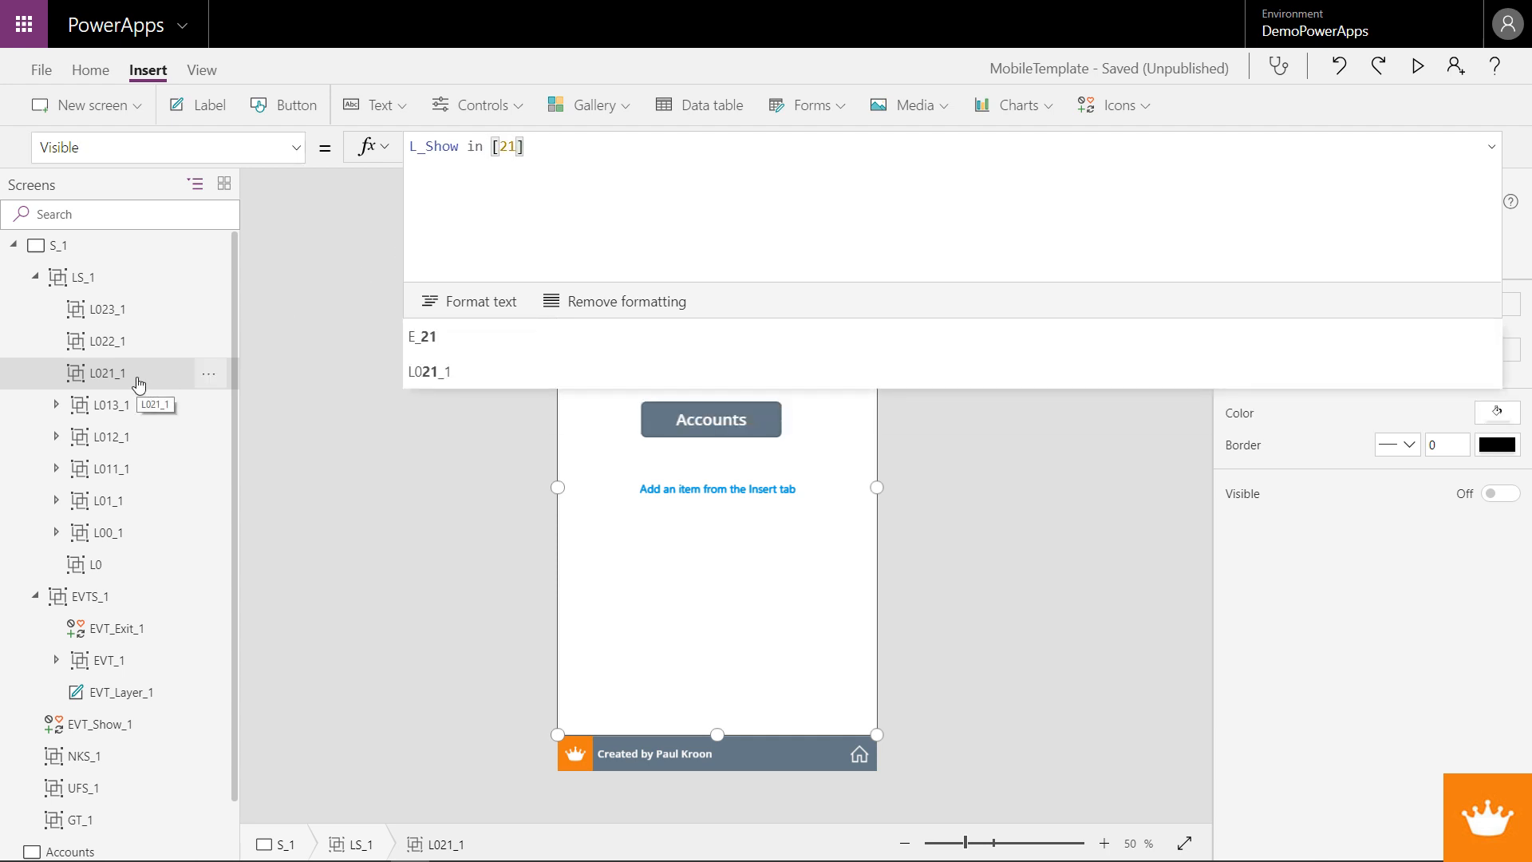
click(694, 421)
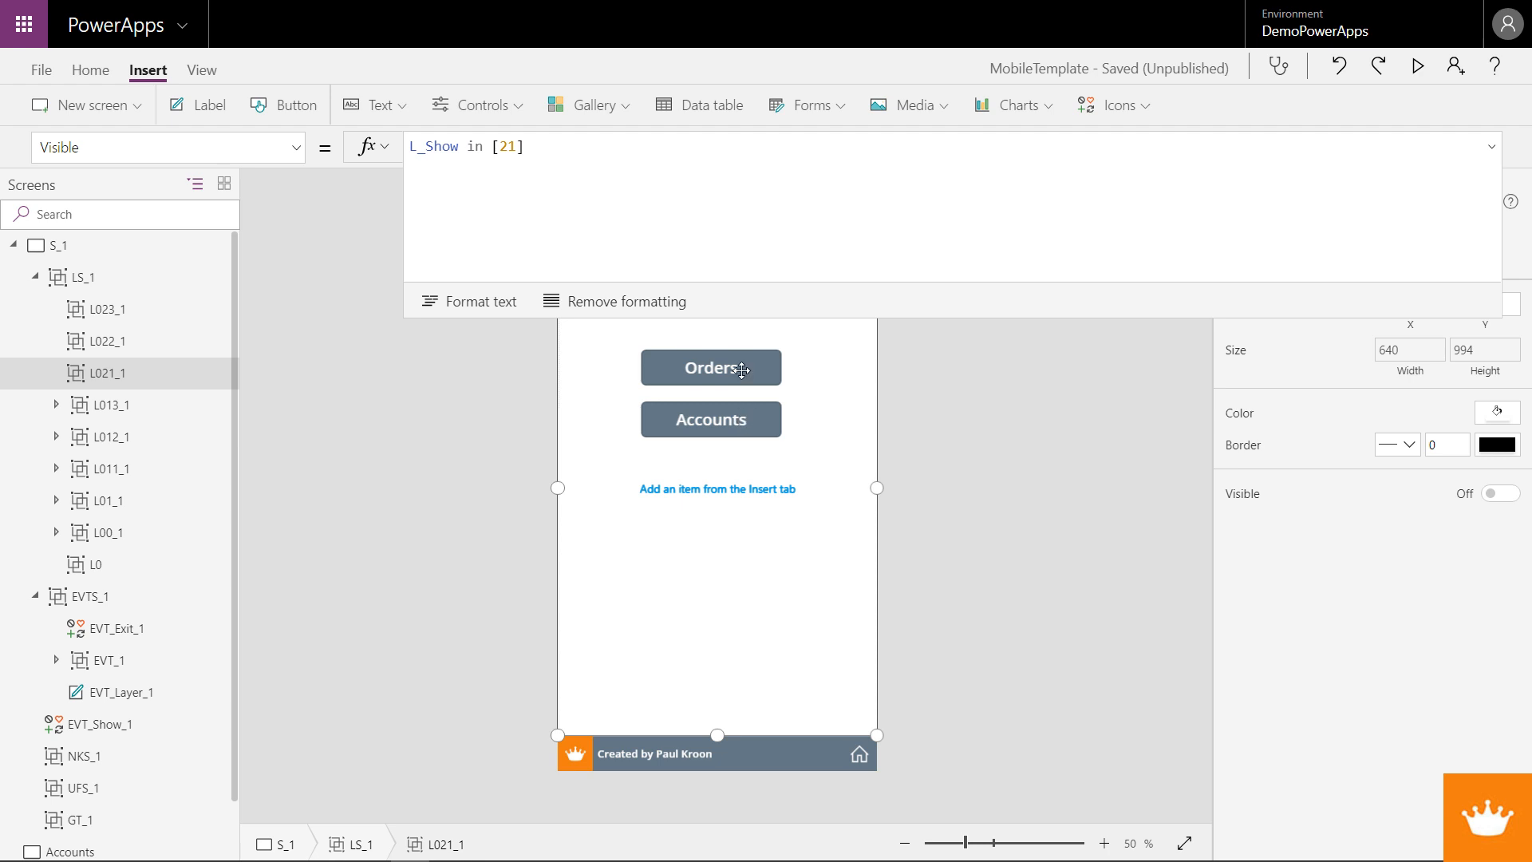
- Copy the Orders button's OnSelect formula into the OnSelect property of the Accounts button in group L01_1
click(55, 500)
click(127, 537)
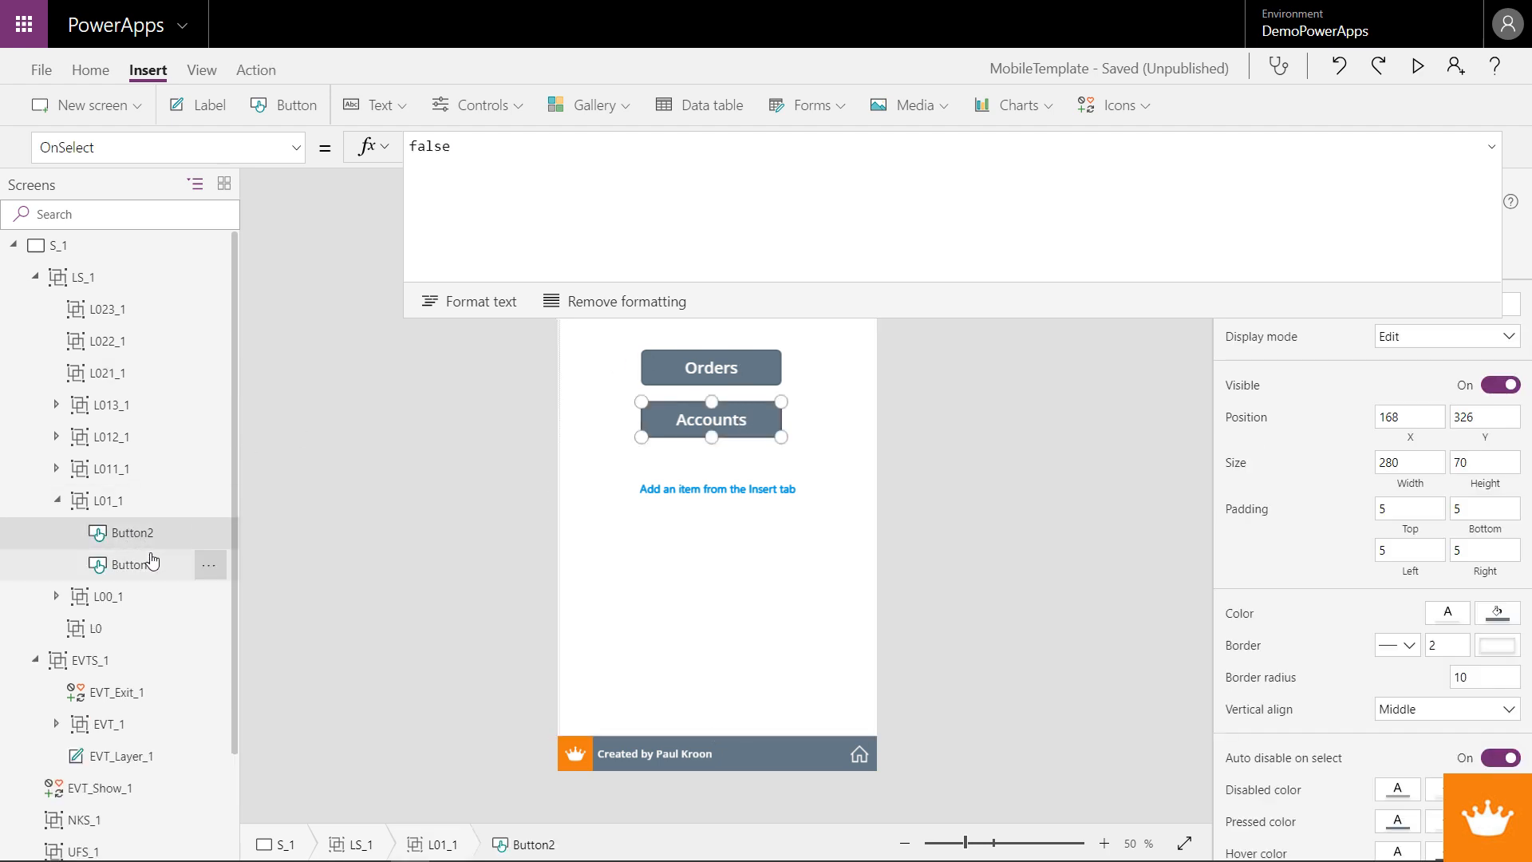
click(148, 564)
drag(757, 151, 361, 147)
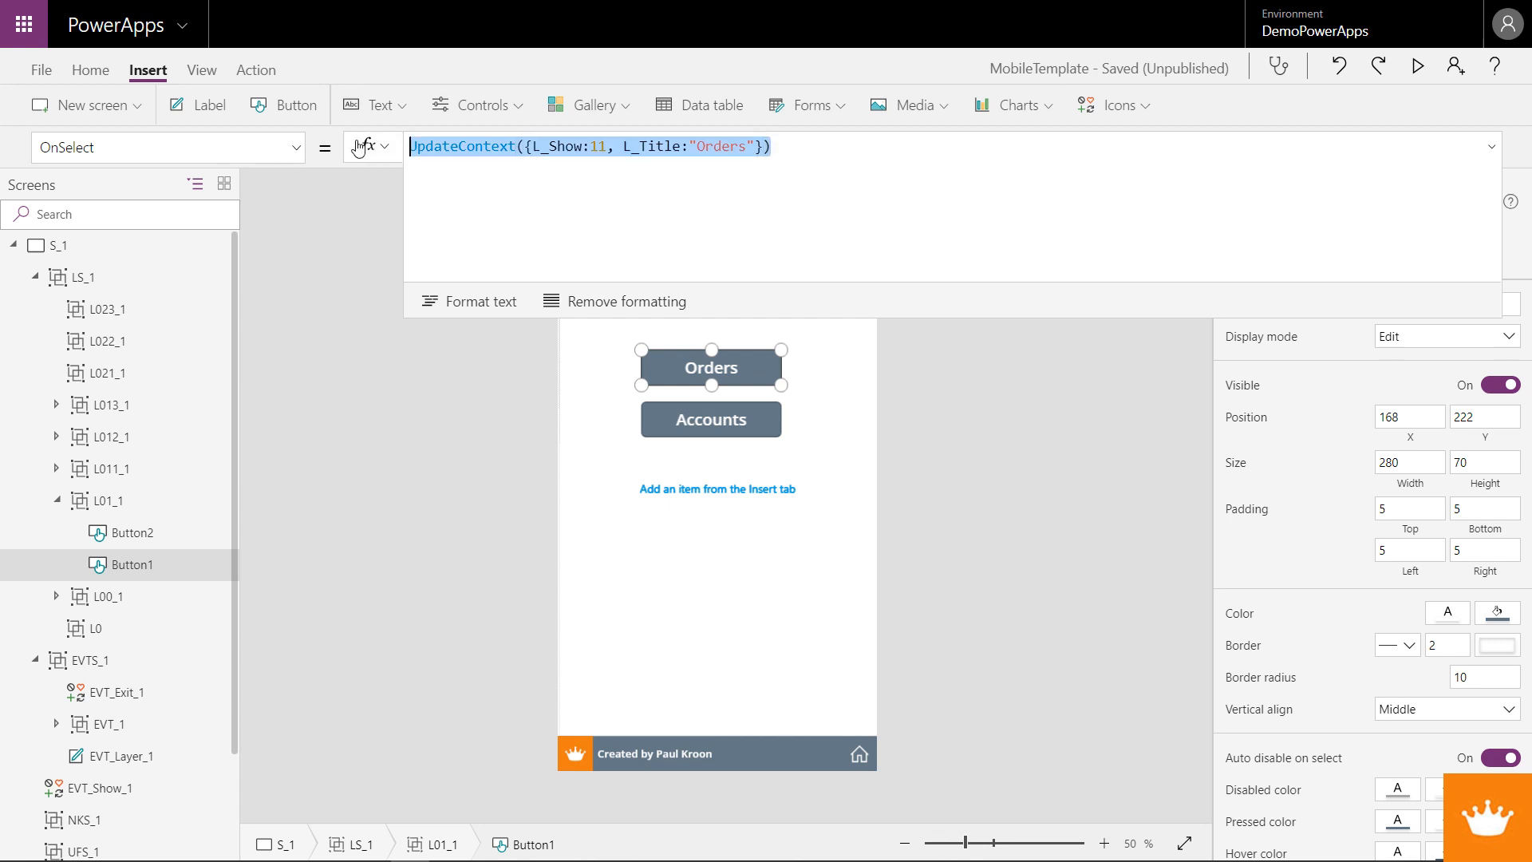
click(132, 532)
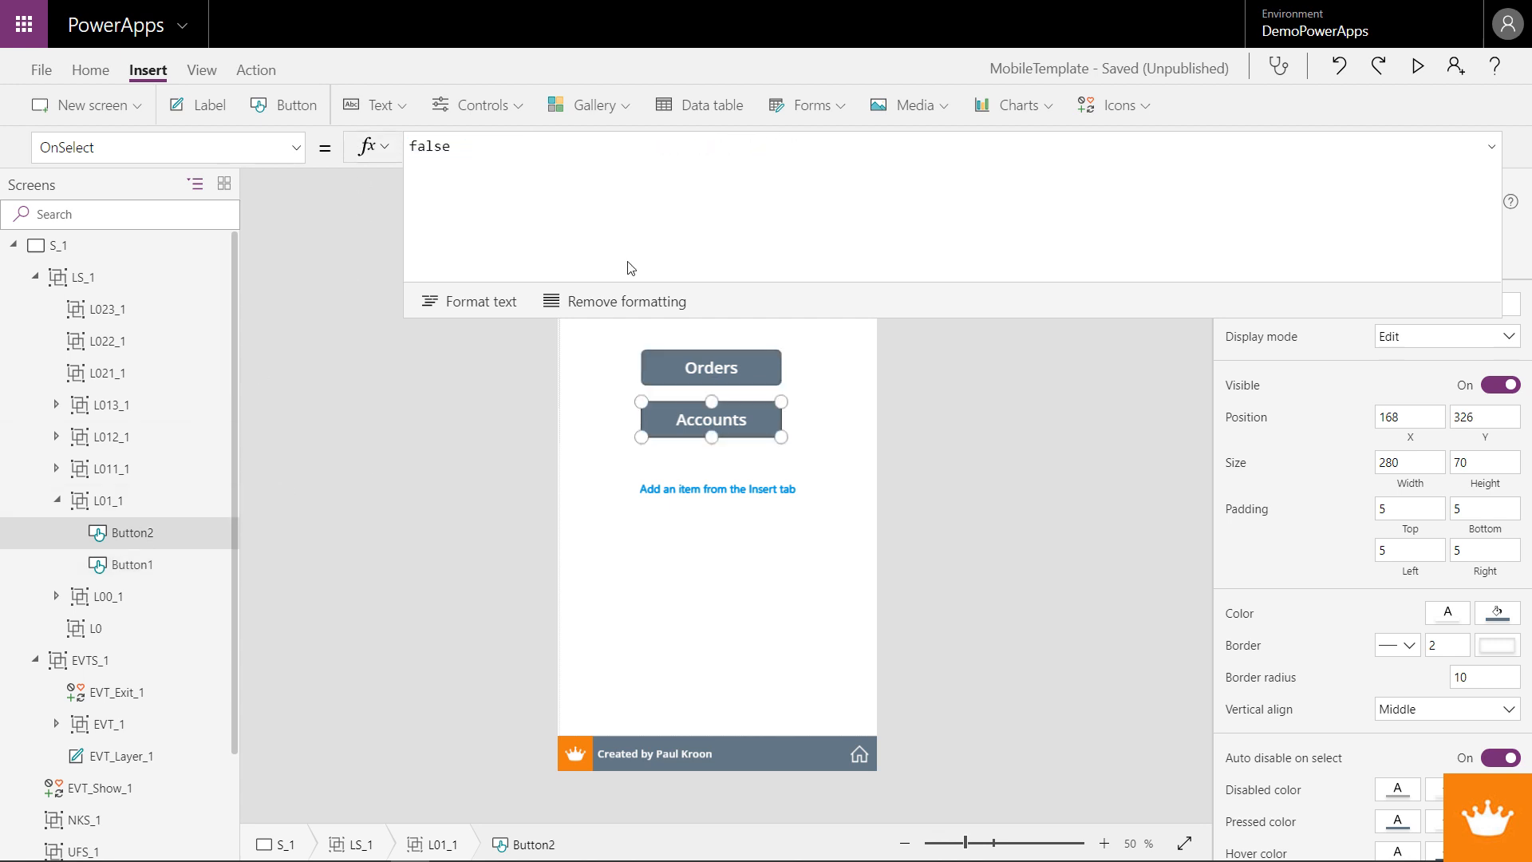
key(ctrl+a)
key(ctrl+v)
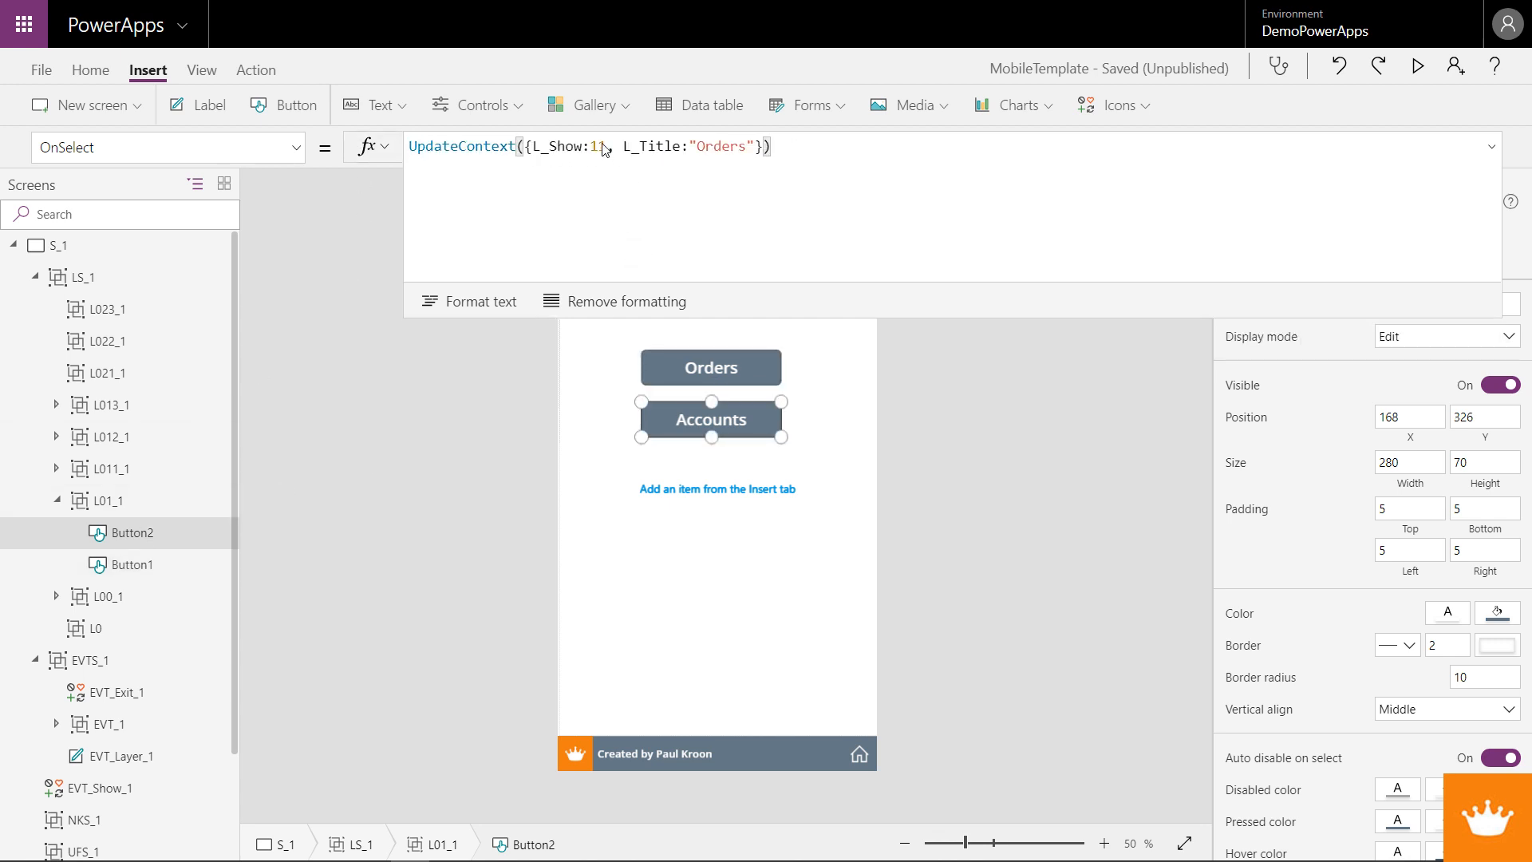
- Change the Accounts button's OnSelect formula to L_Show:21 and L_Title:"Accounts"
click(598, 149)
text(2)
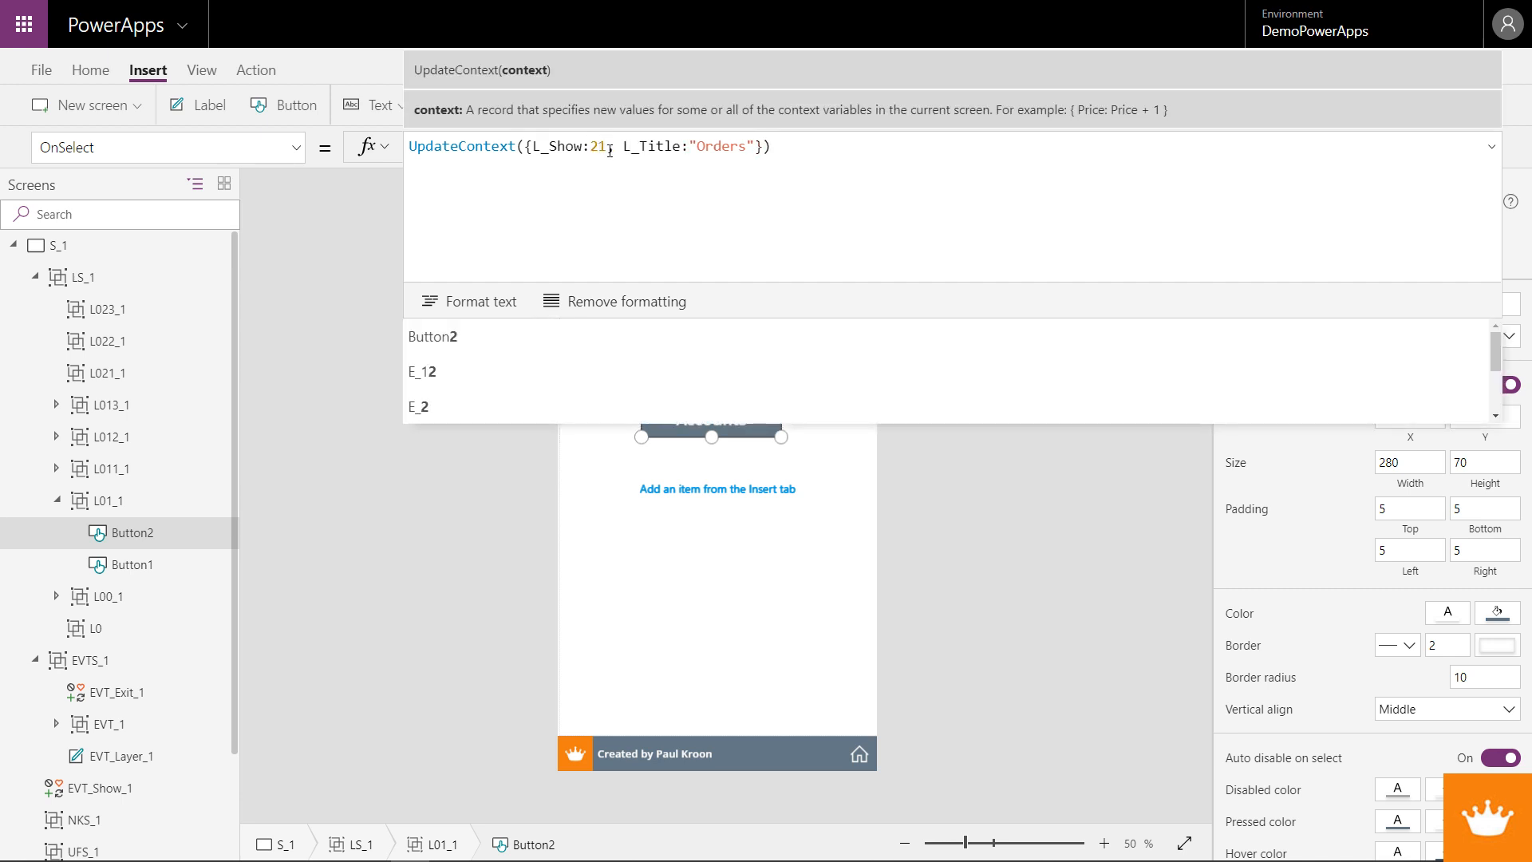
double_click(706, 146)
text(Accopu)
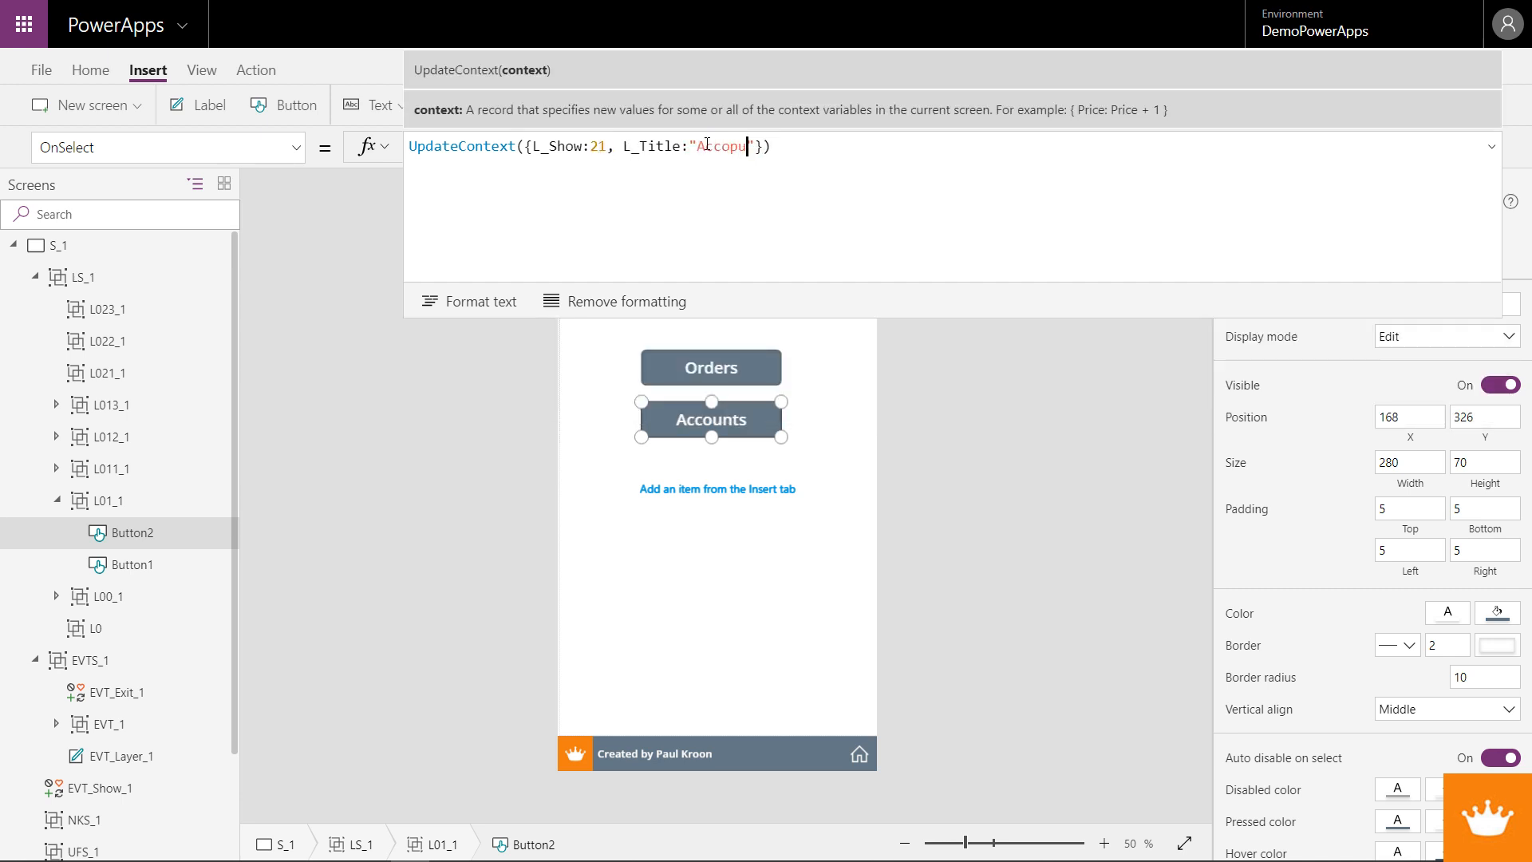
key(BackSpace)
key(BackSpace)
text(unts)
key(alt)
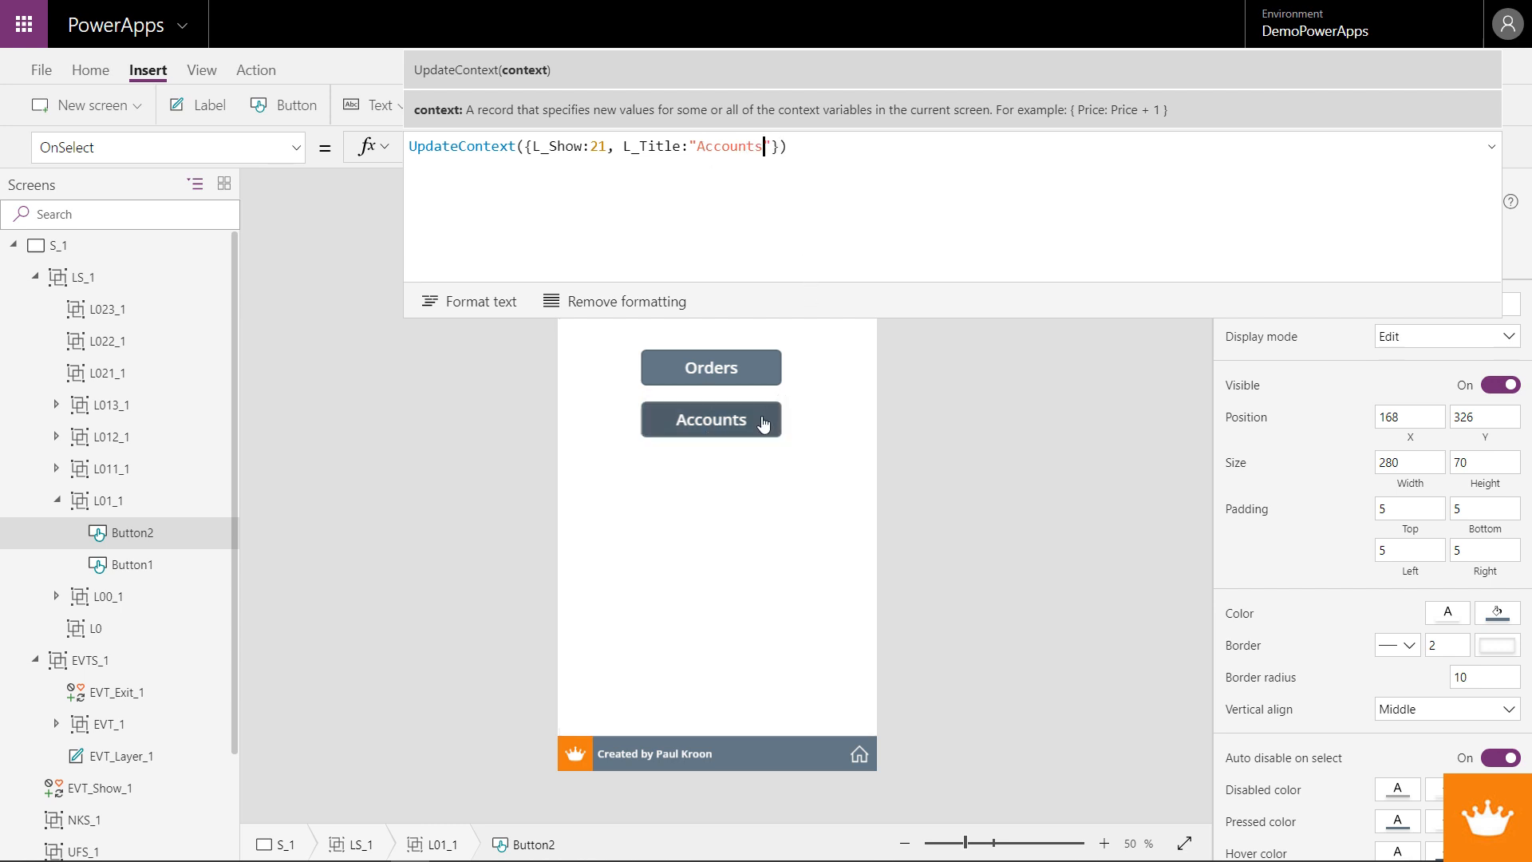
- Run the Accounts button's action and place a vertical gallery inside group L021_1, aligned directly below the header
alt+click(764, 423)
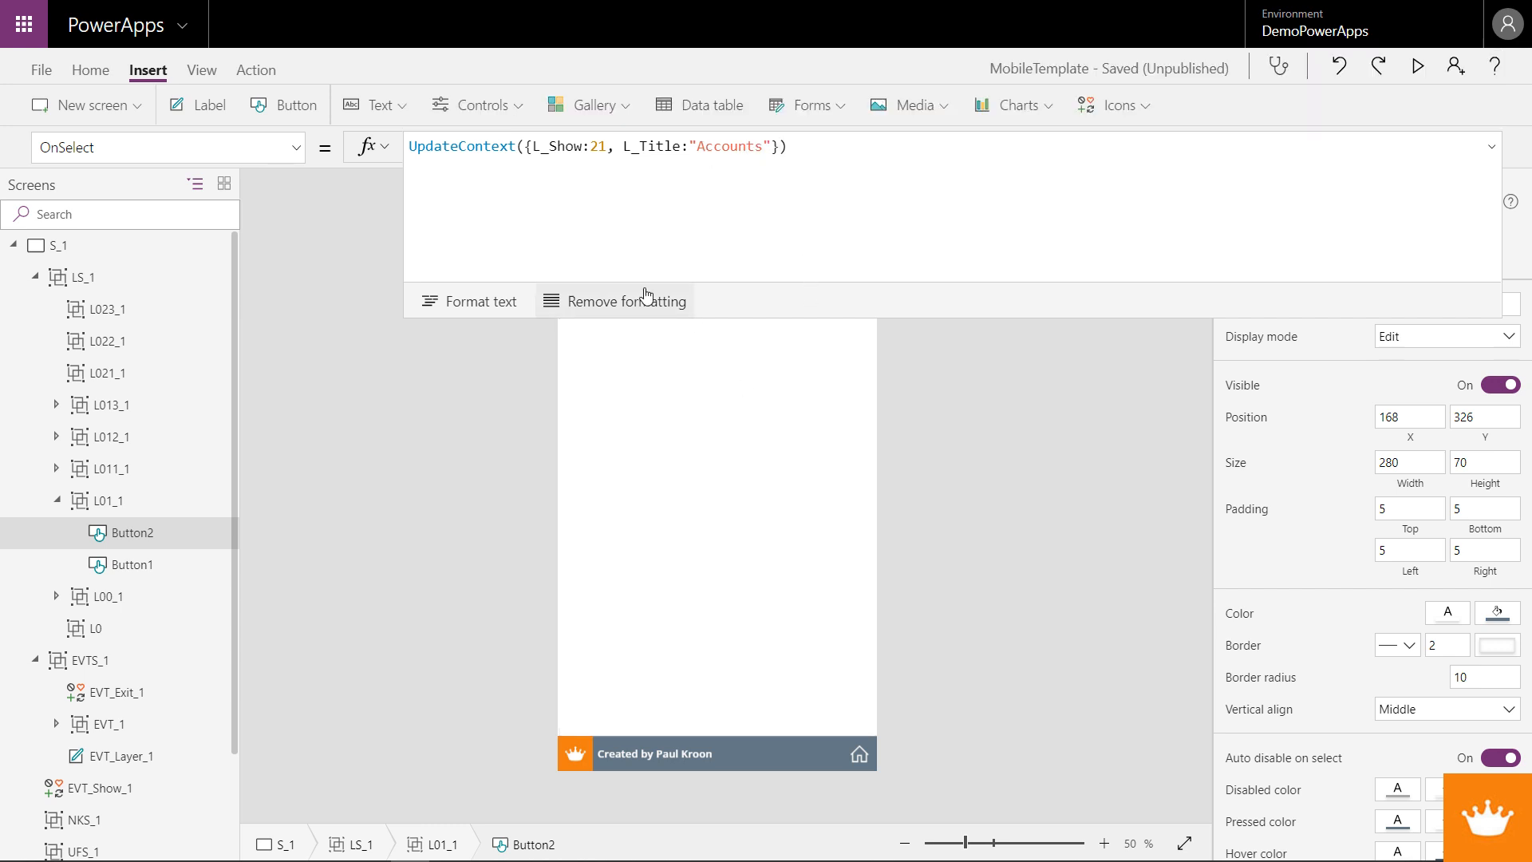
click(1491, 148)
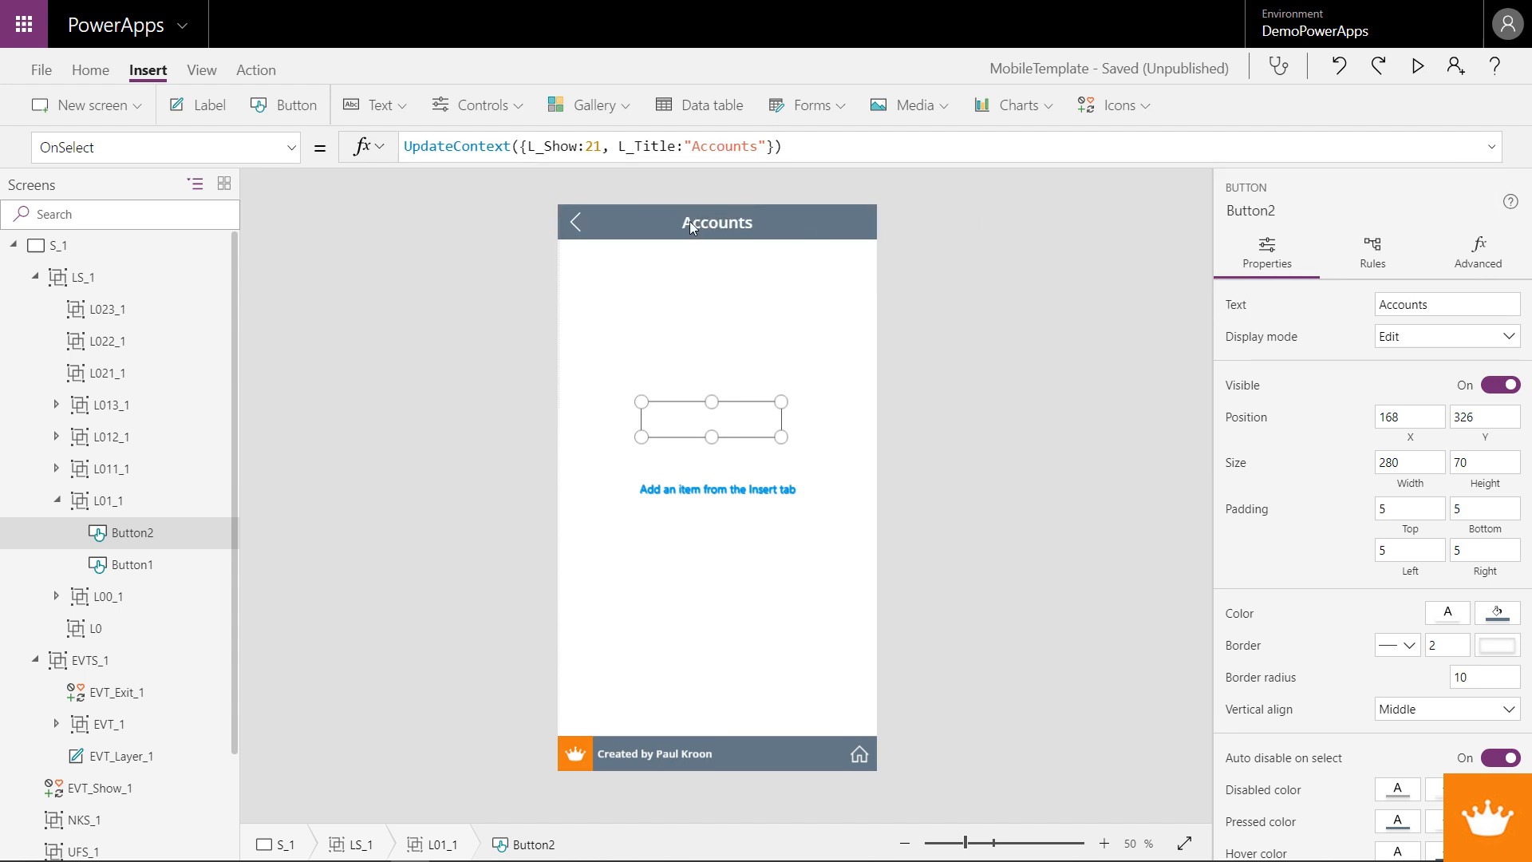
click(75, 383)
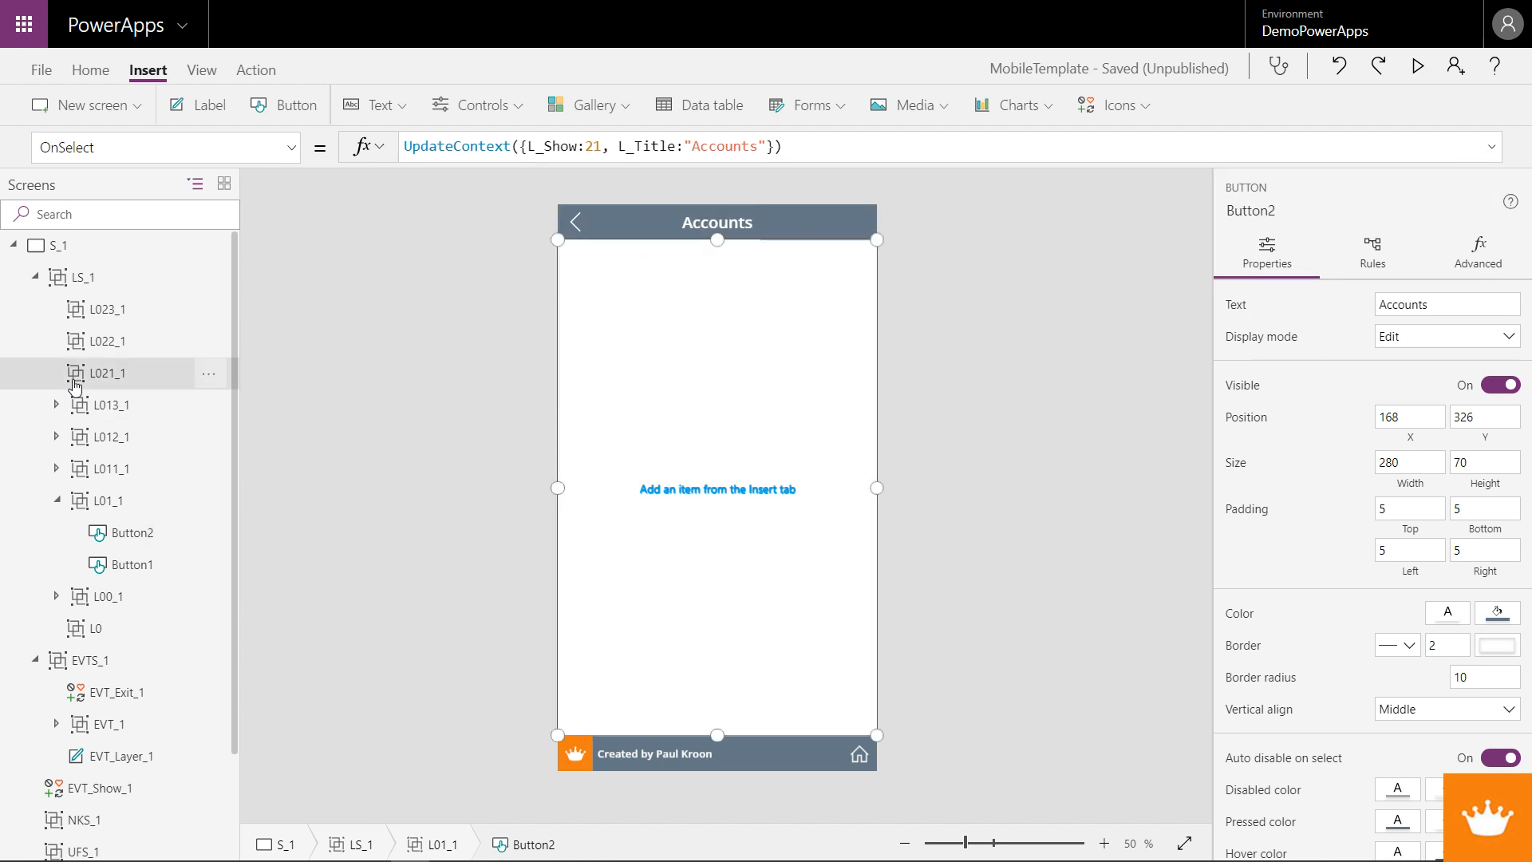
click(595, 105)
click(594, 168)
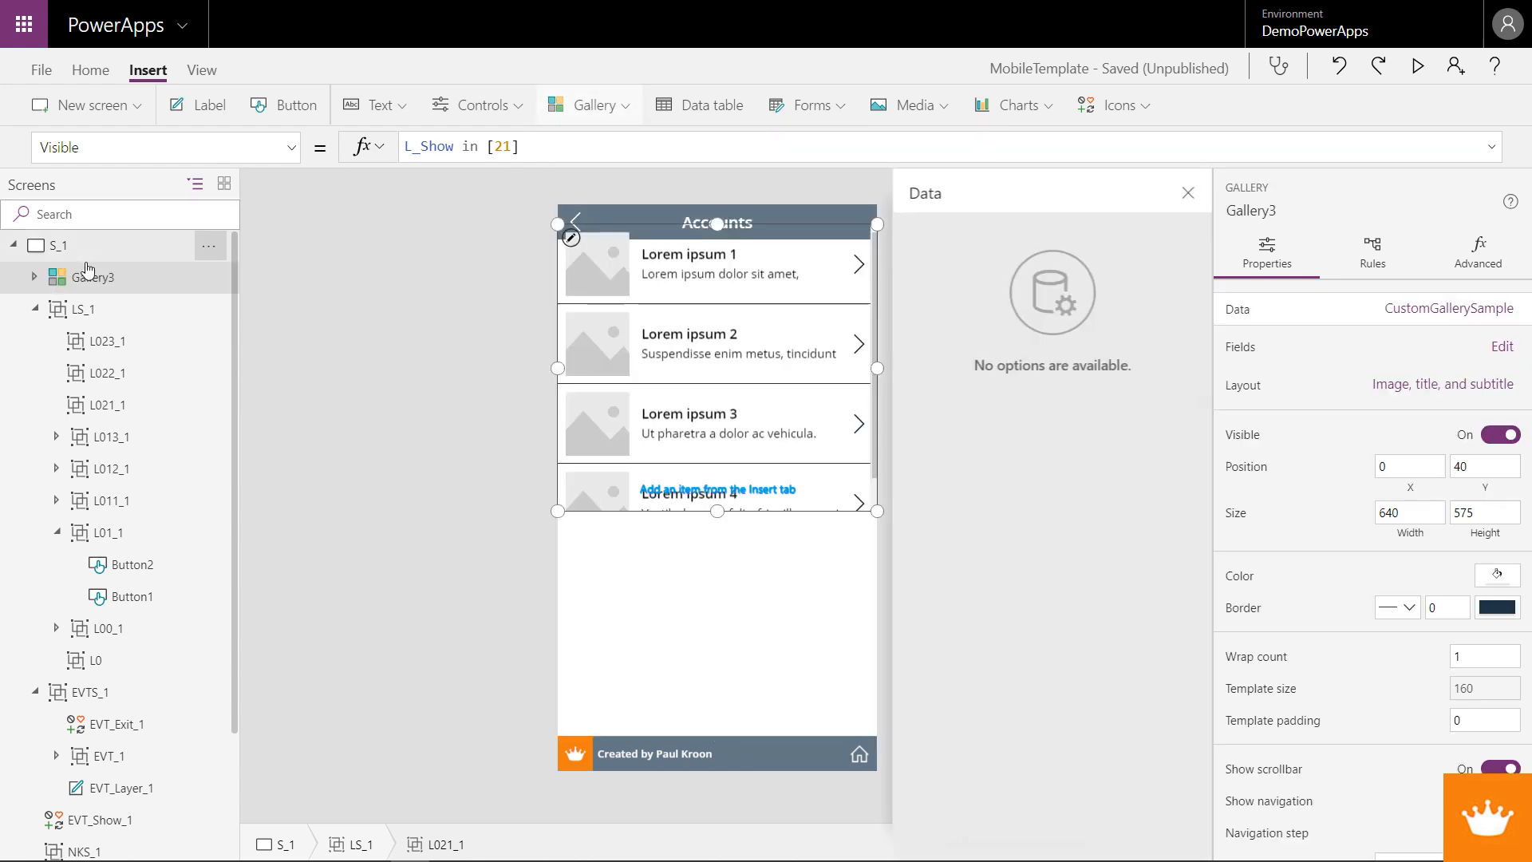
key(Delete)
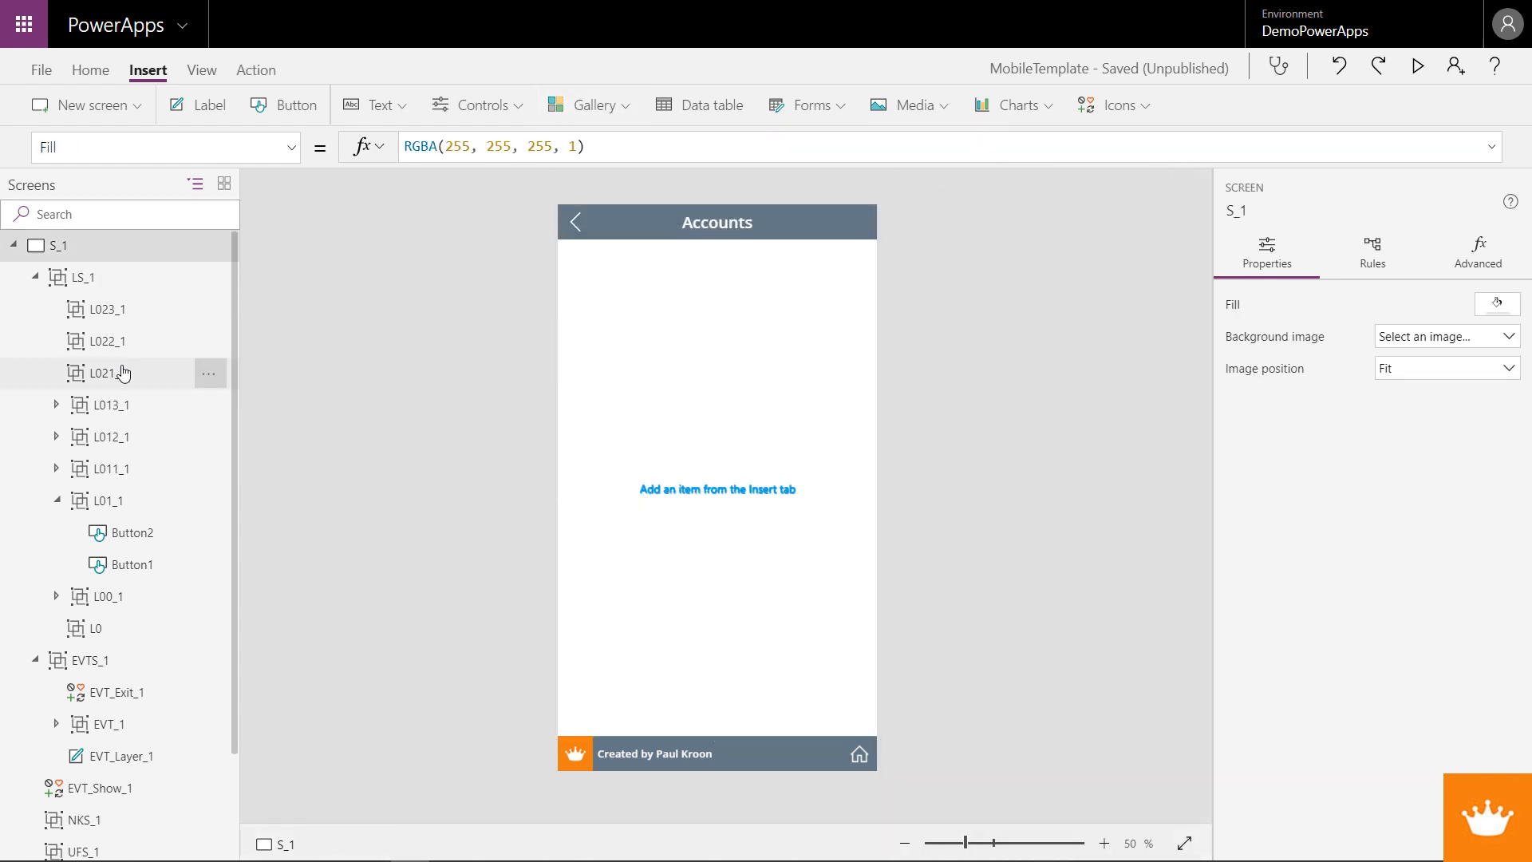
click(129, 364)
click(652, 261)
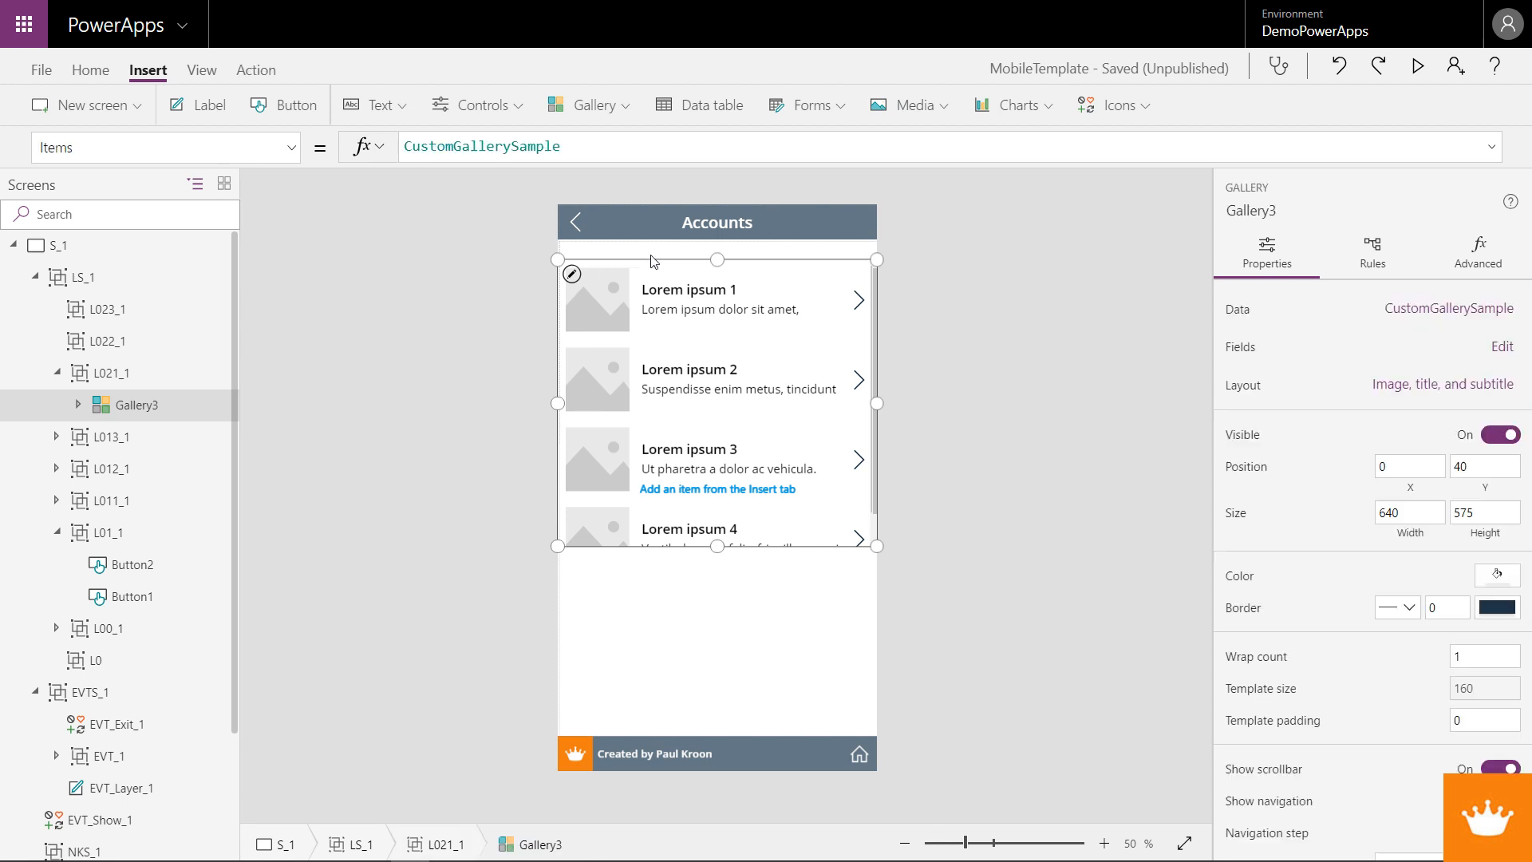
drag(655, 260, 667, 244)
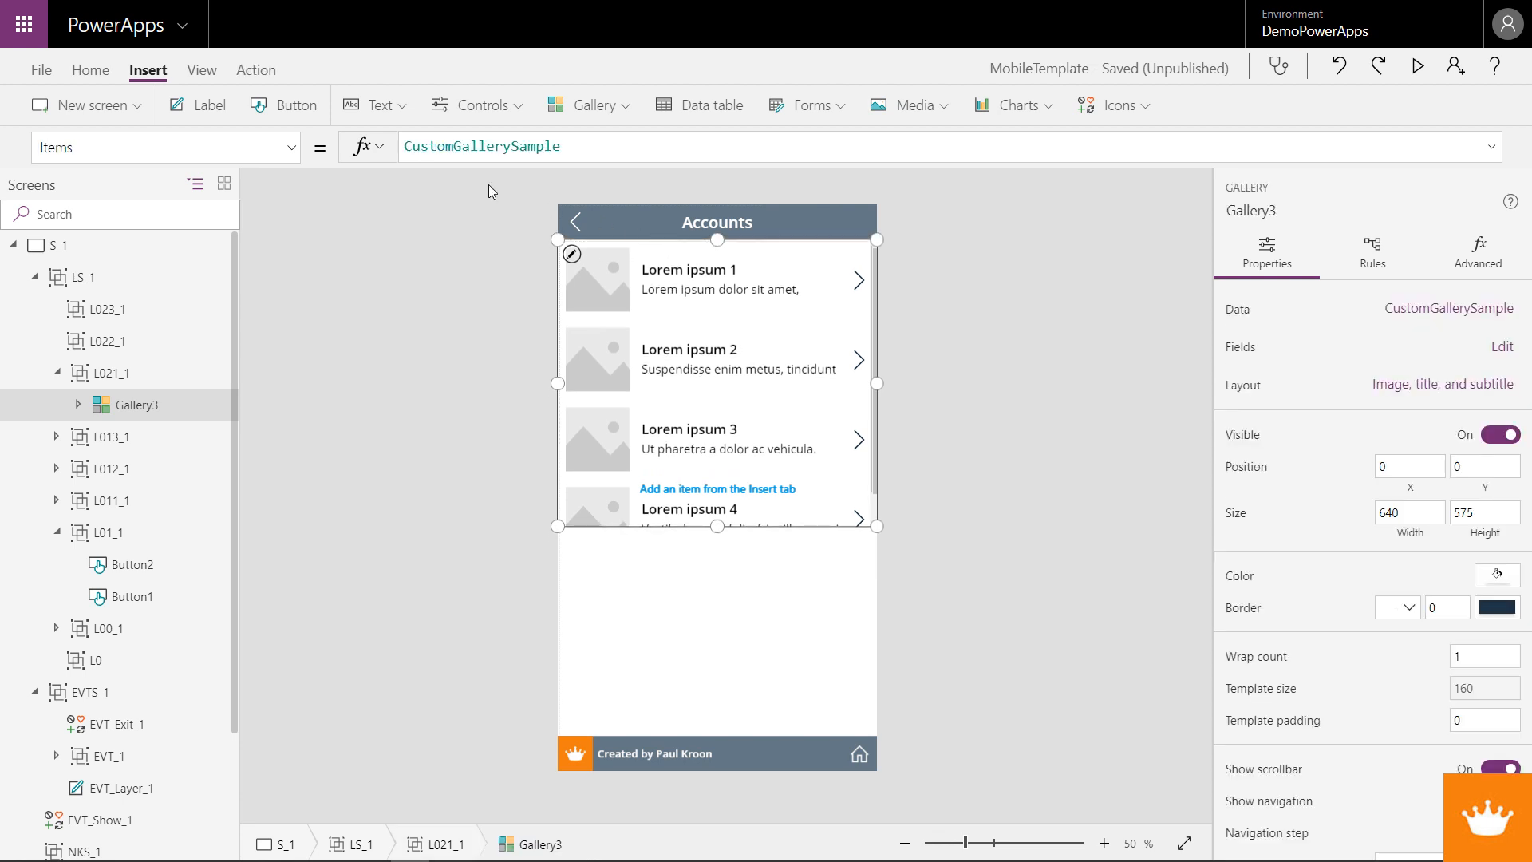
- Change the layout of the gallery in group L021_1 to Title, subtitle, and body
click(1428, 312)
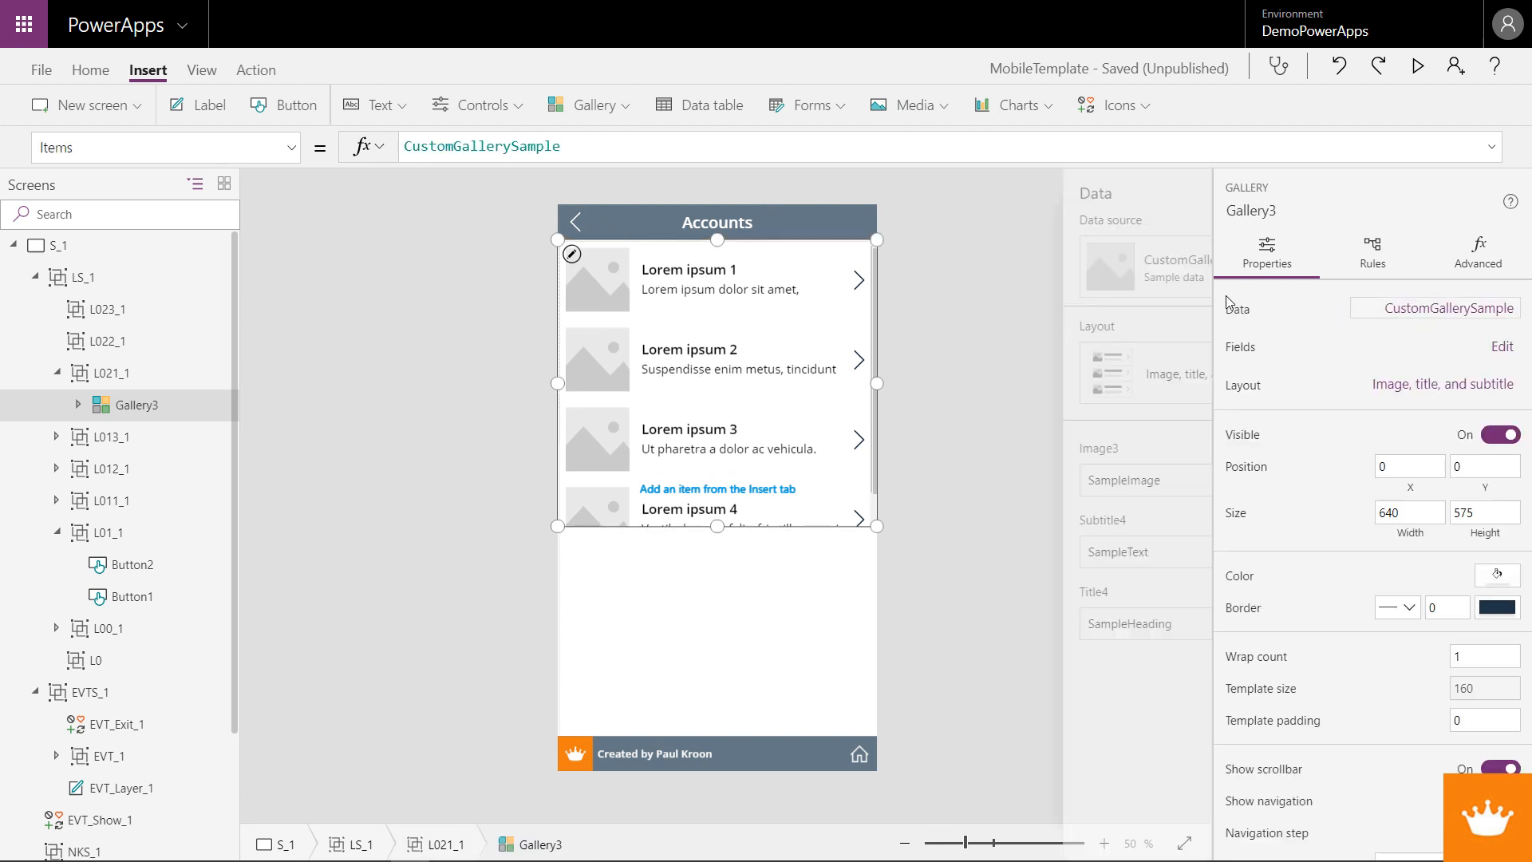
click(1061, 381)
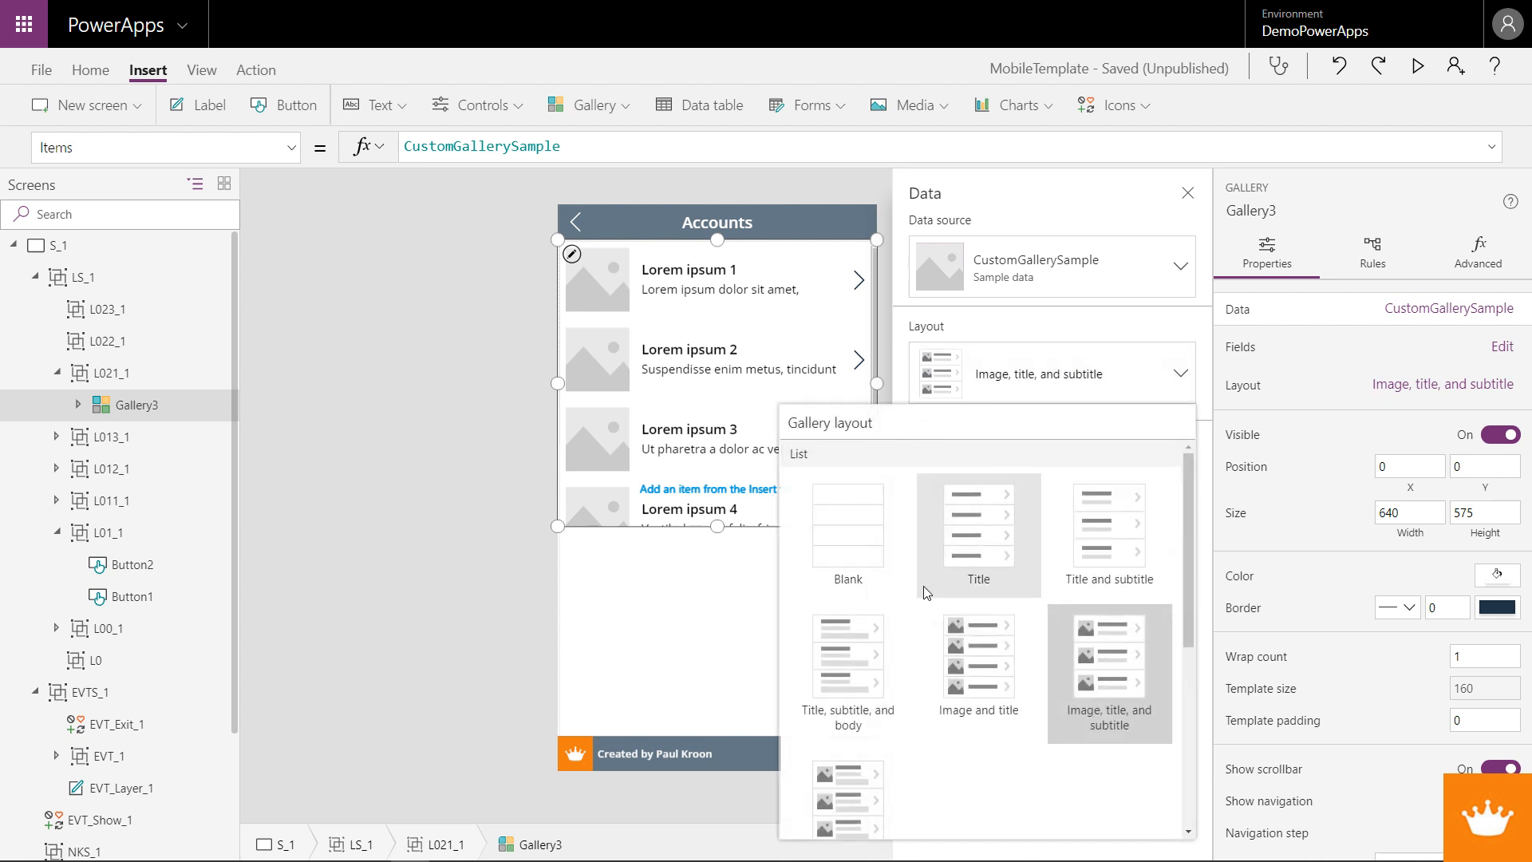
click(879, 662)
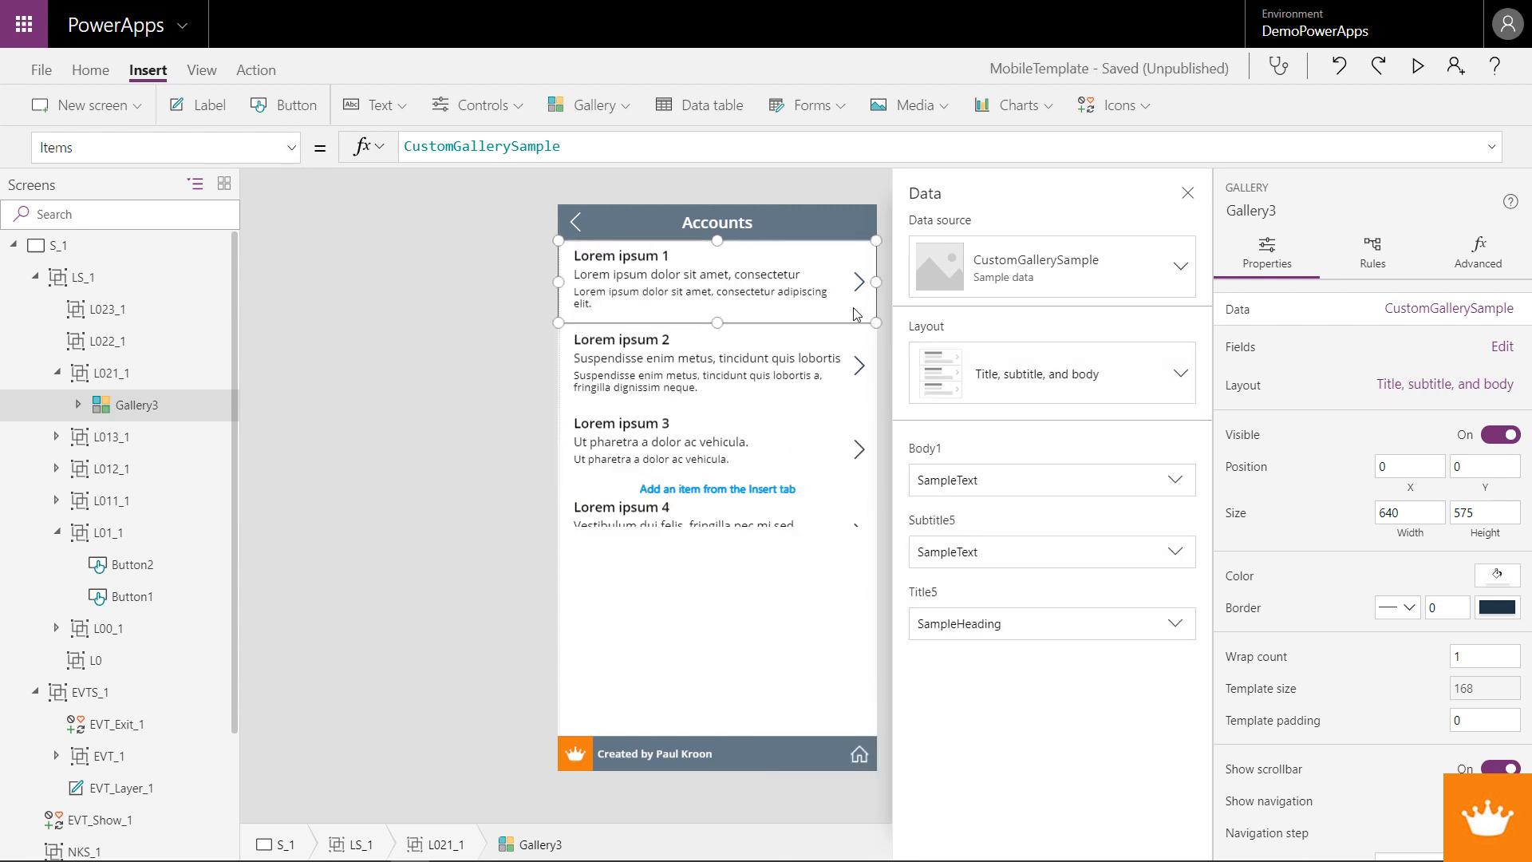
- Set the OnSelect property of the gallery in group L021_1 to UpdateContext({L_Show:22, L_Title:"Account details"})
click(290, 148)
scroll(200, 451, down, 5)
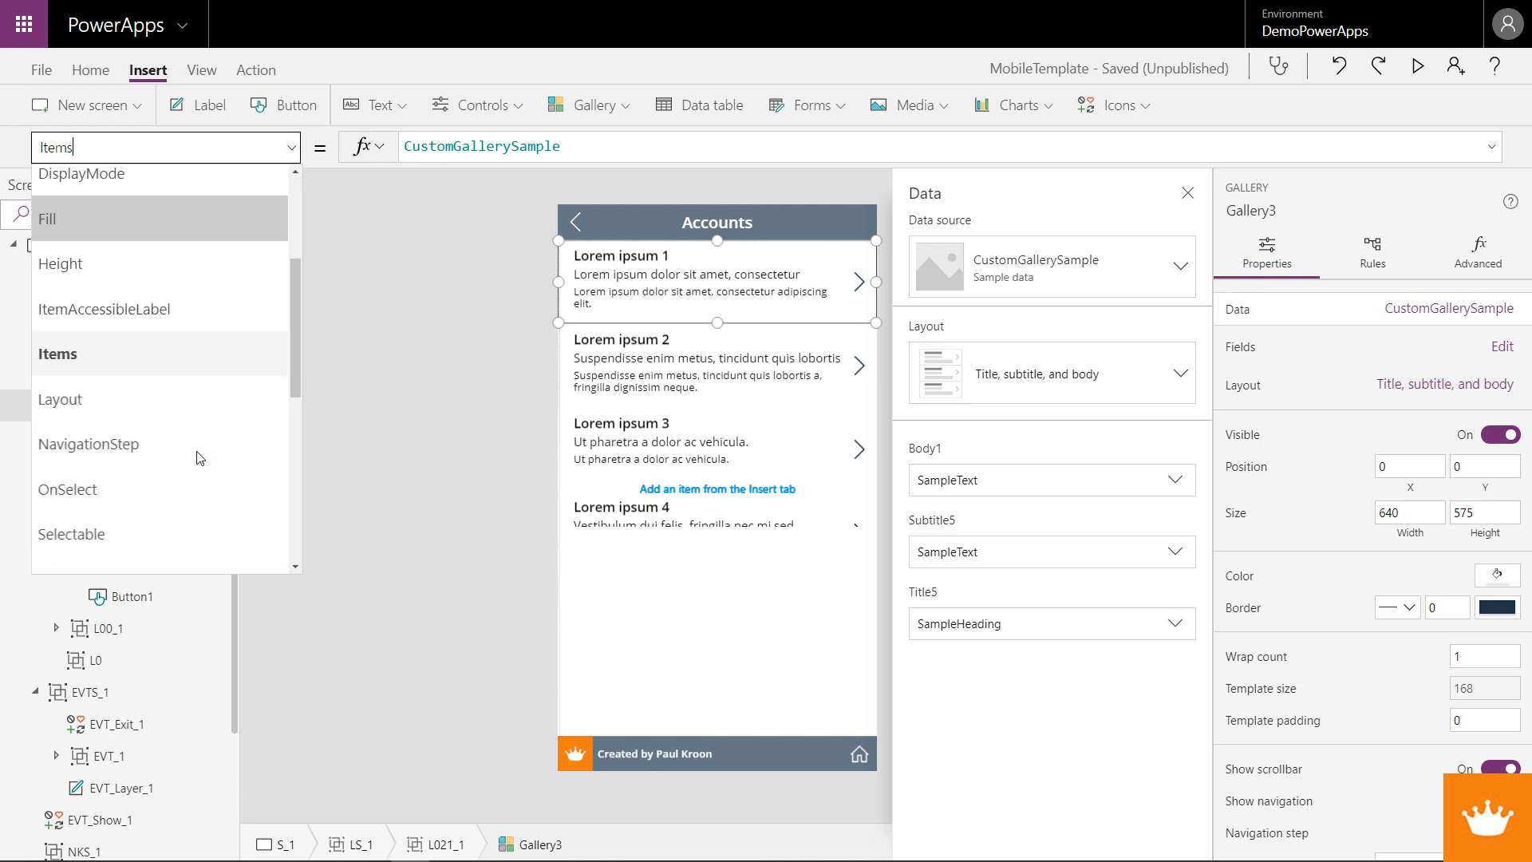
click(184, 311)
drag(453, 149, 405, 140)
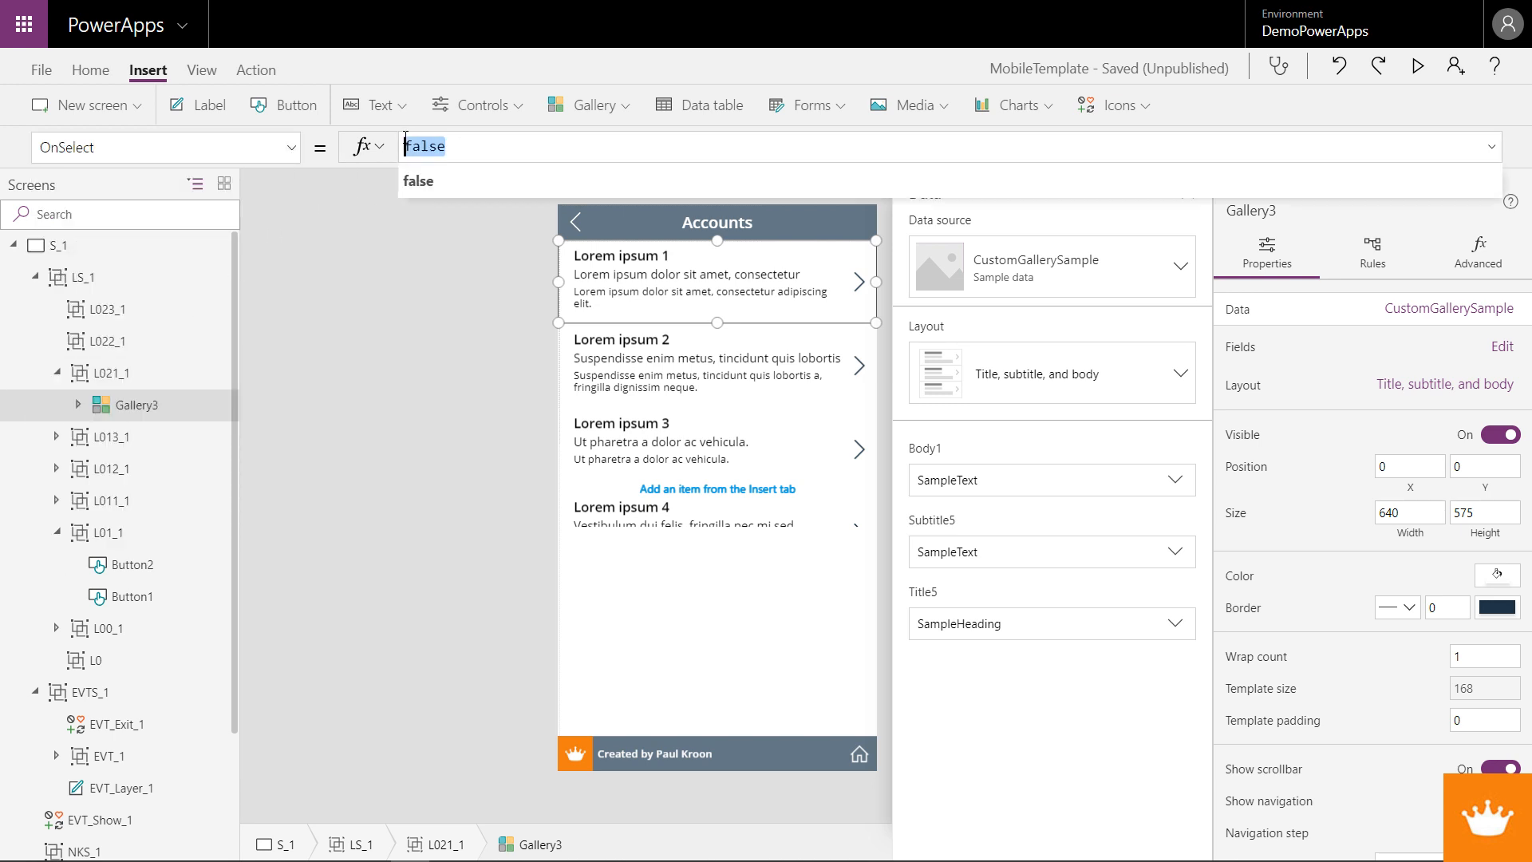
text(UpdateCo)
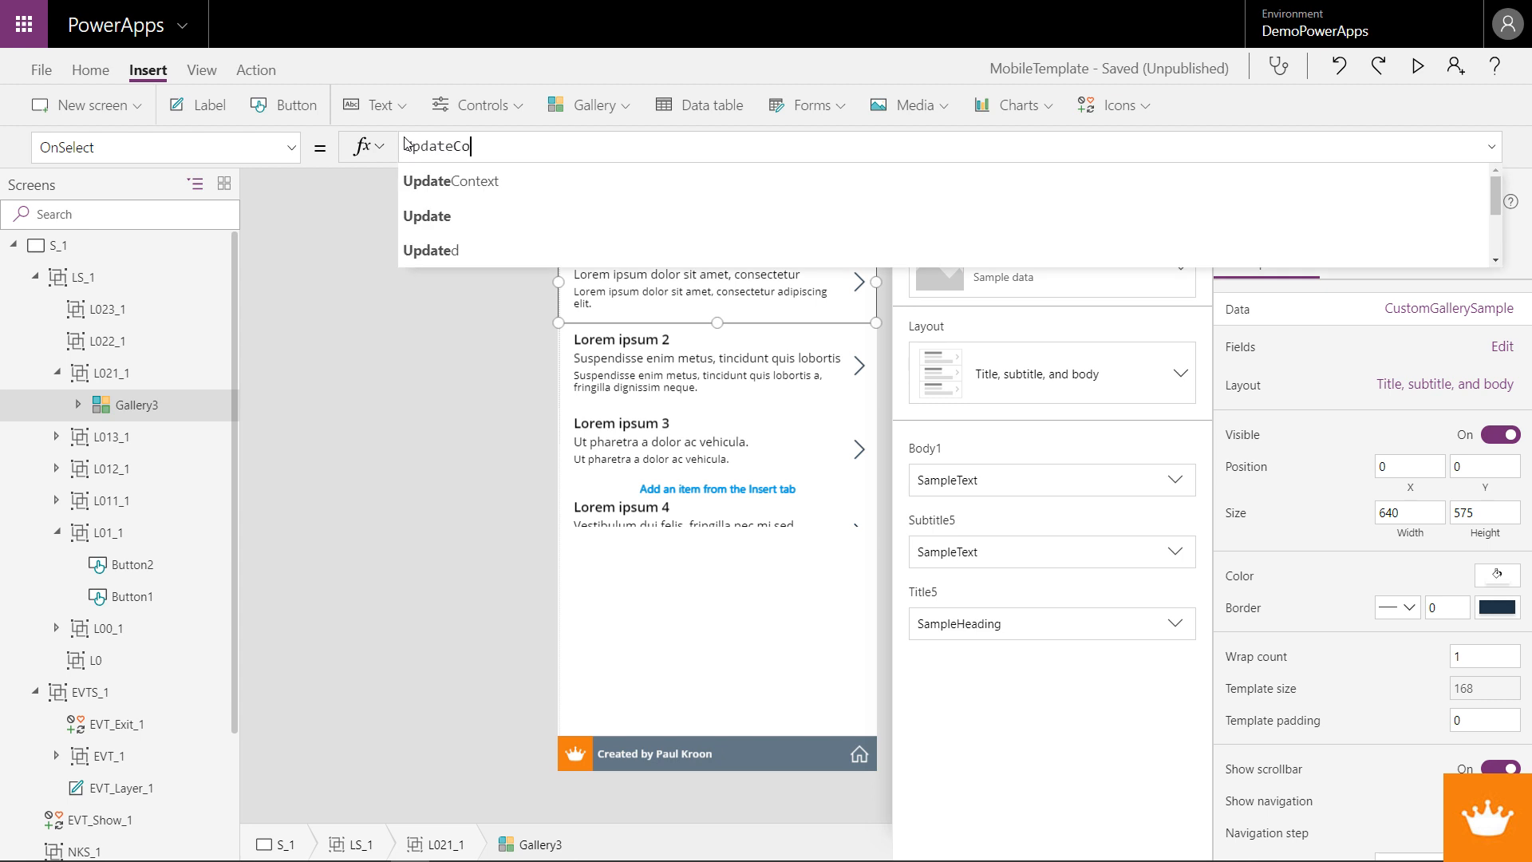
text(ntext()
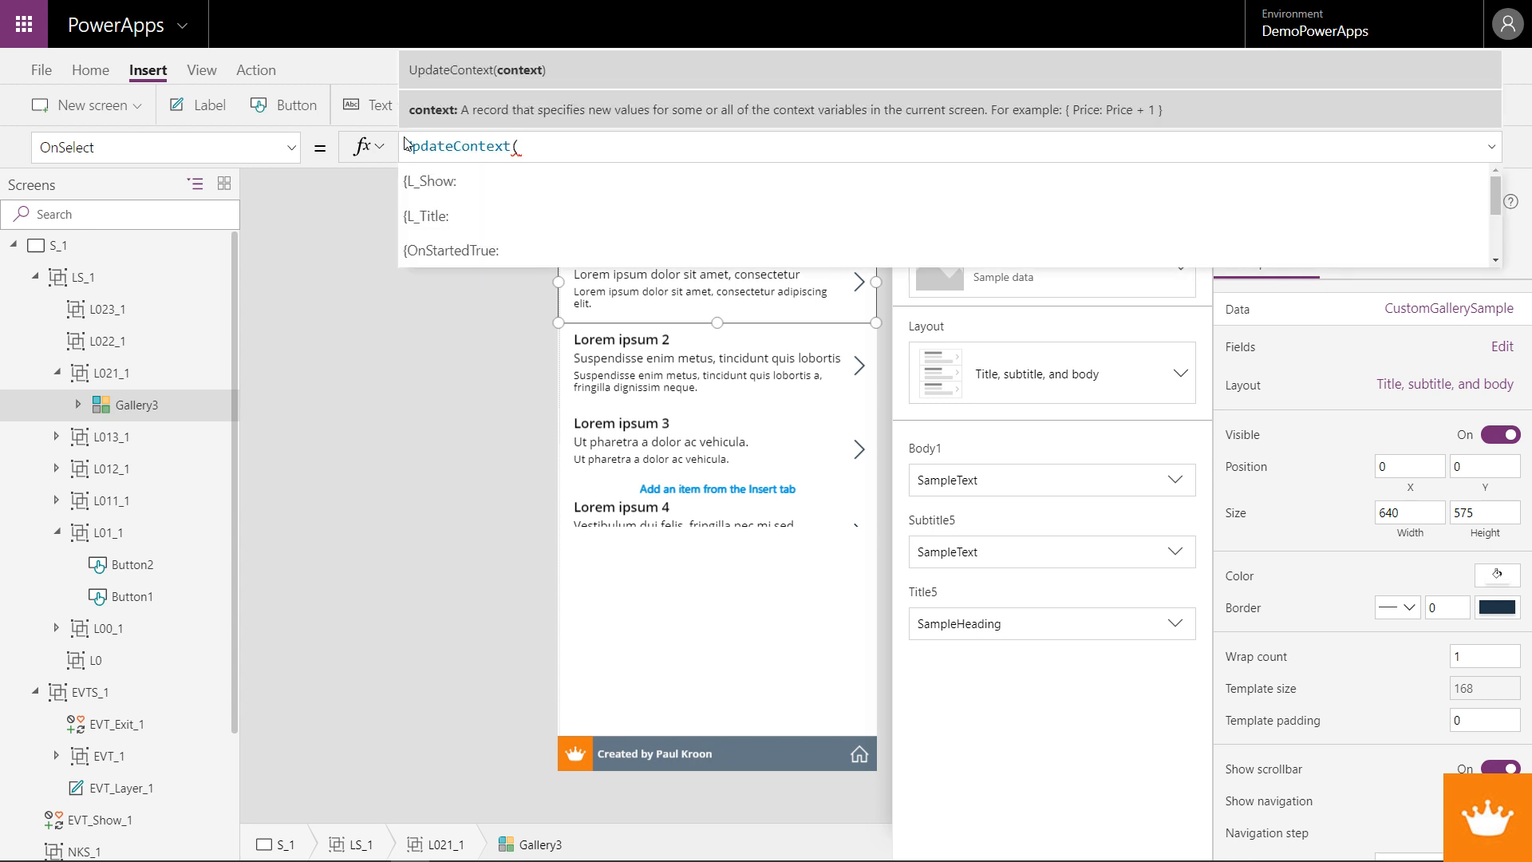
text({L_S)
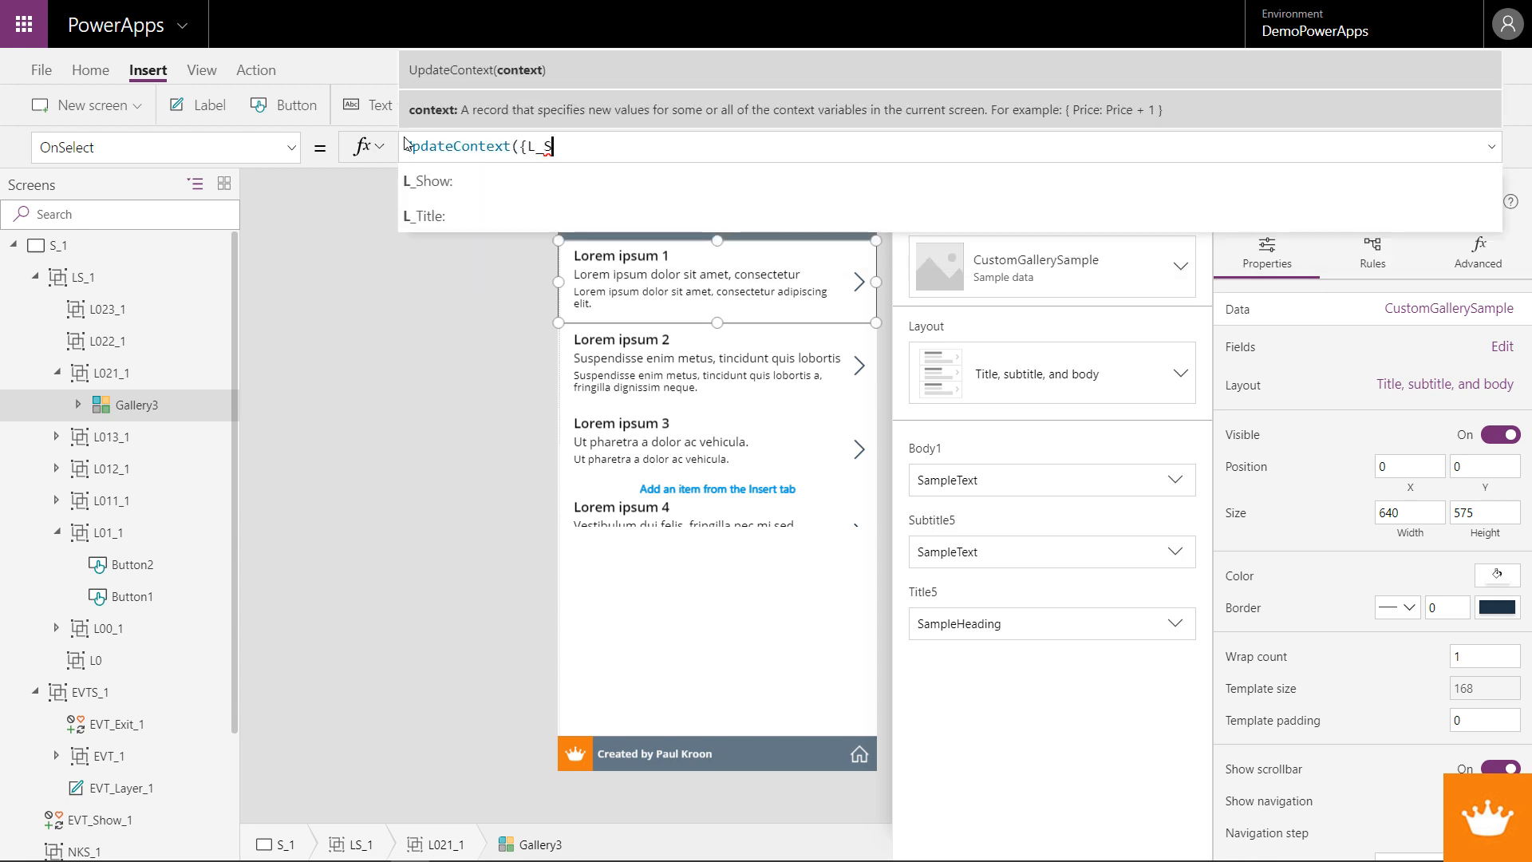
text(how:)
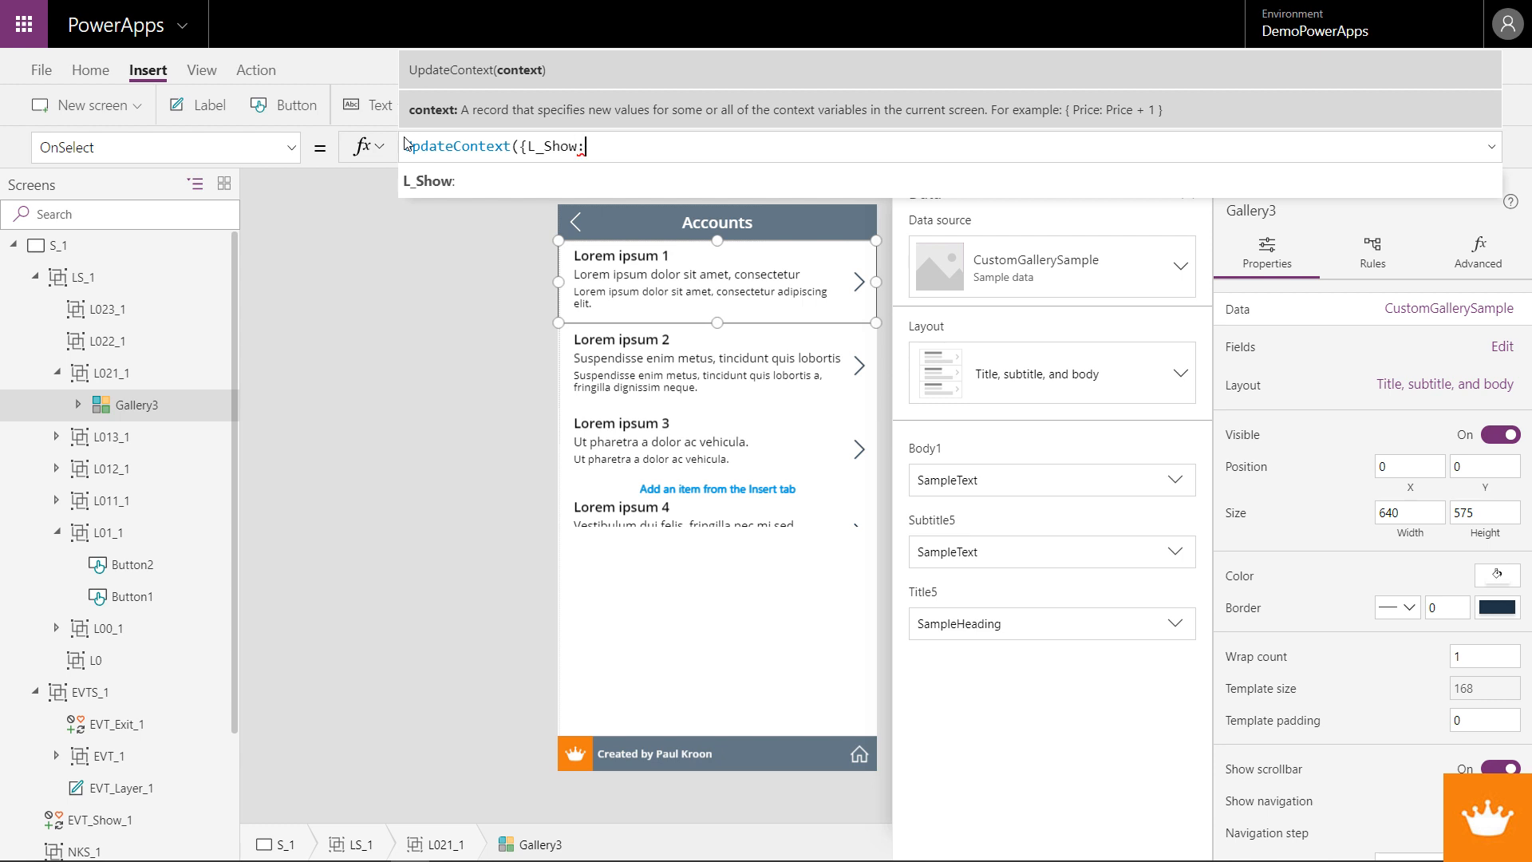
text(22,)
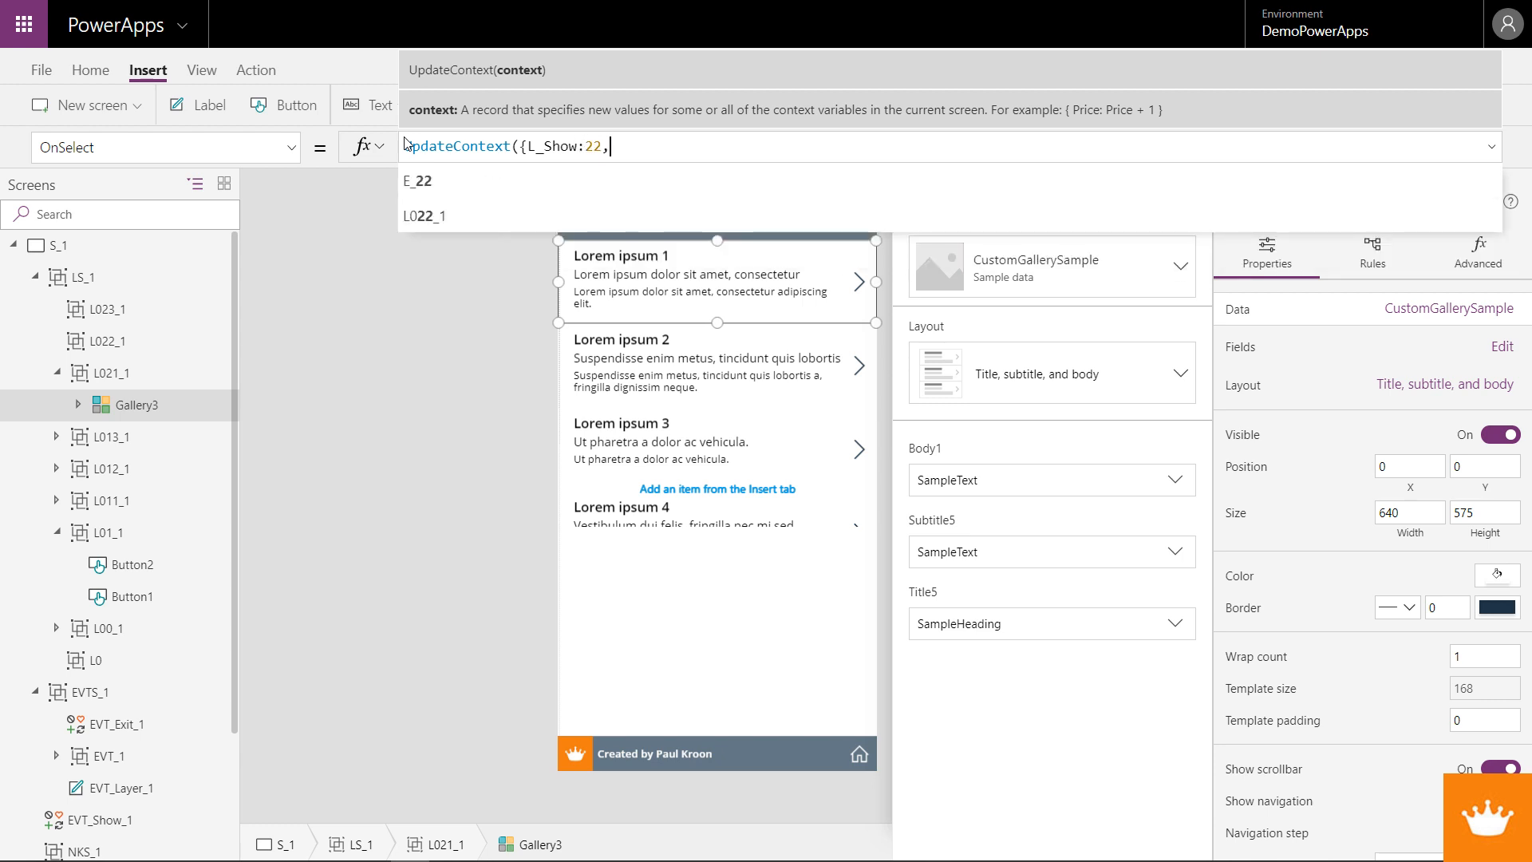
text( L)
key(Down)
key(Tab)
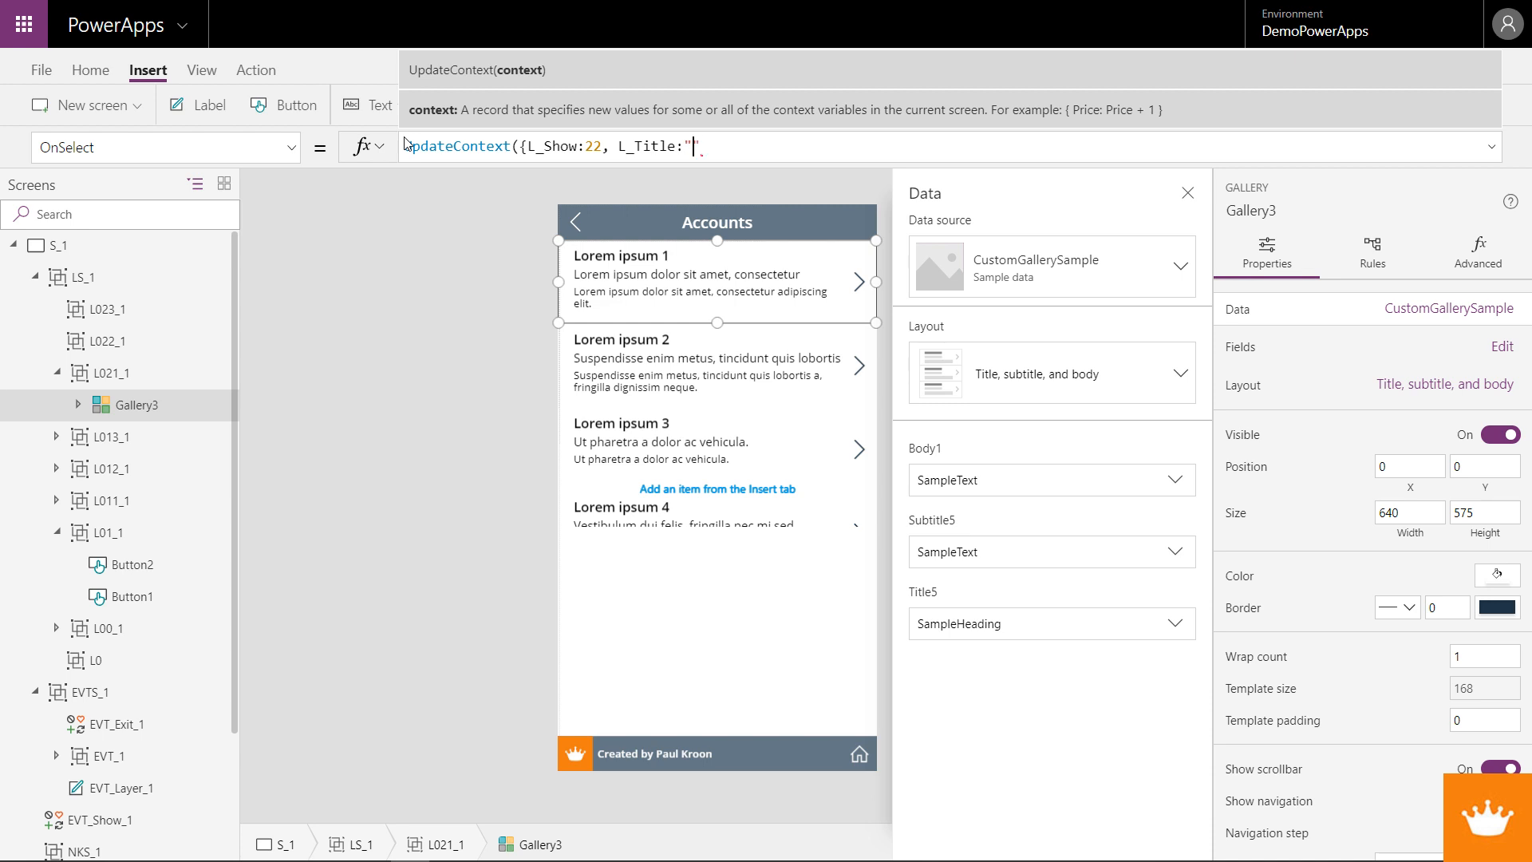
text("Account details"}))
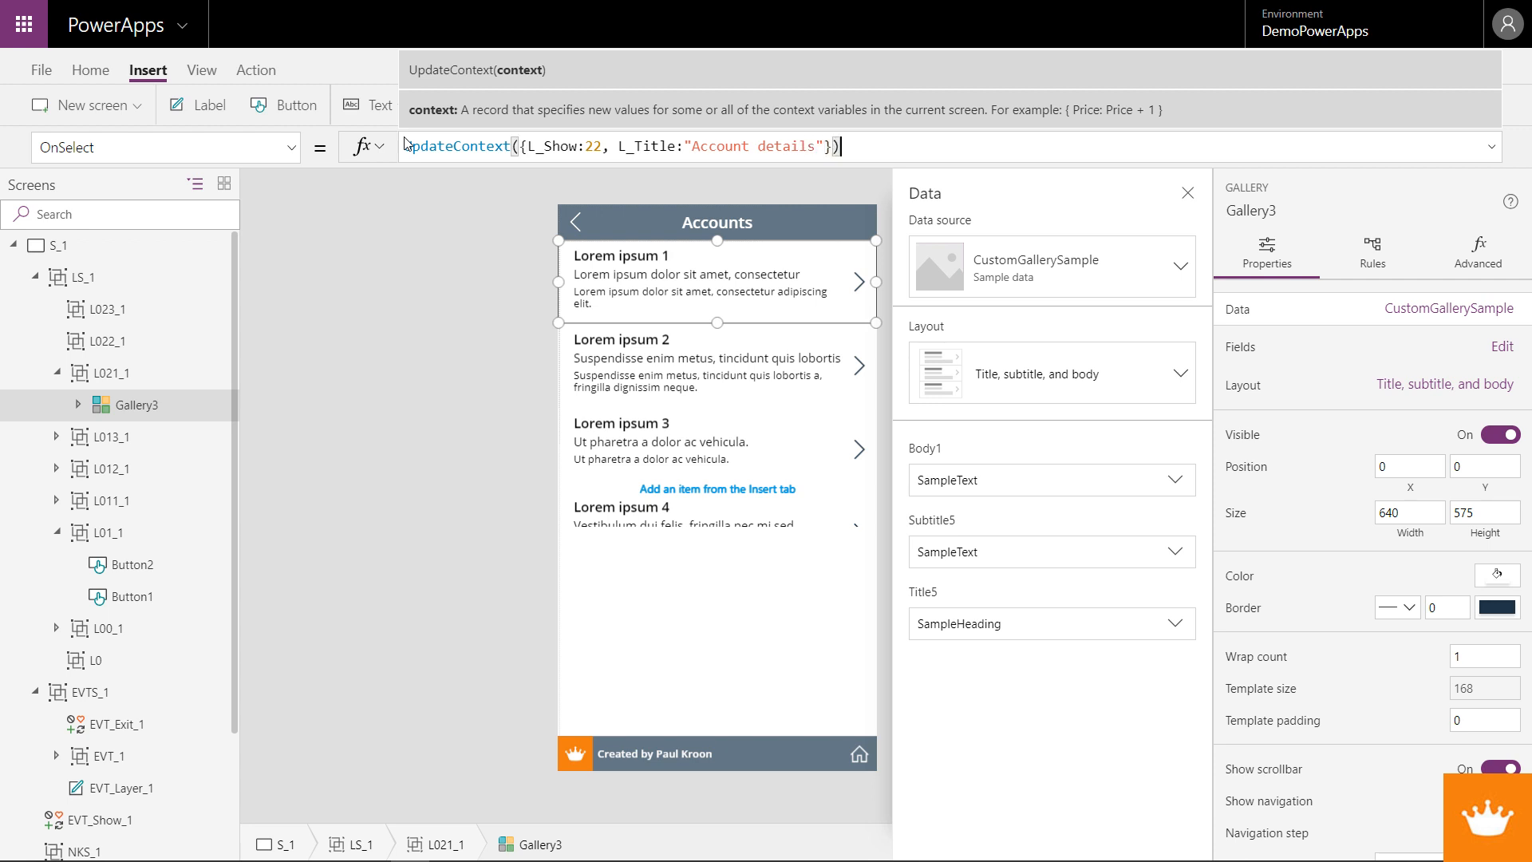
- Go to the account details layer from the gallery and place an edit form in group L022_1 directly below the header, about 368 high
key(alt)
alt+click(858, 297)
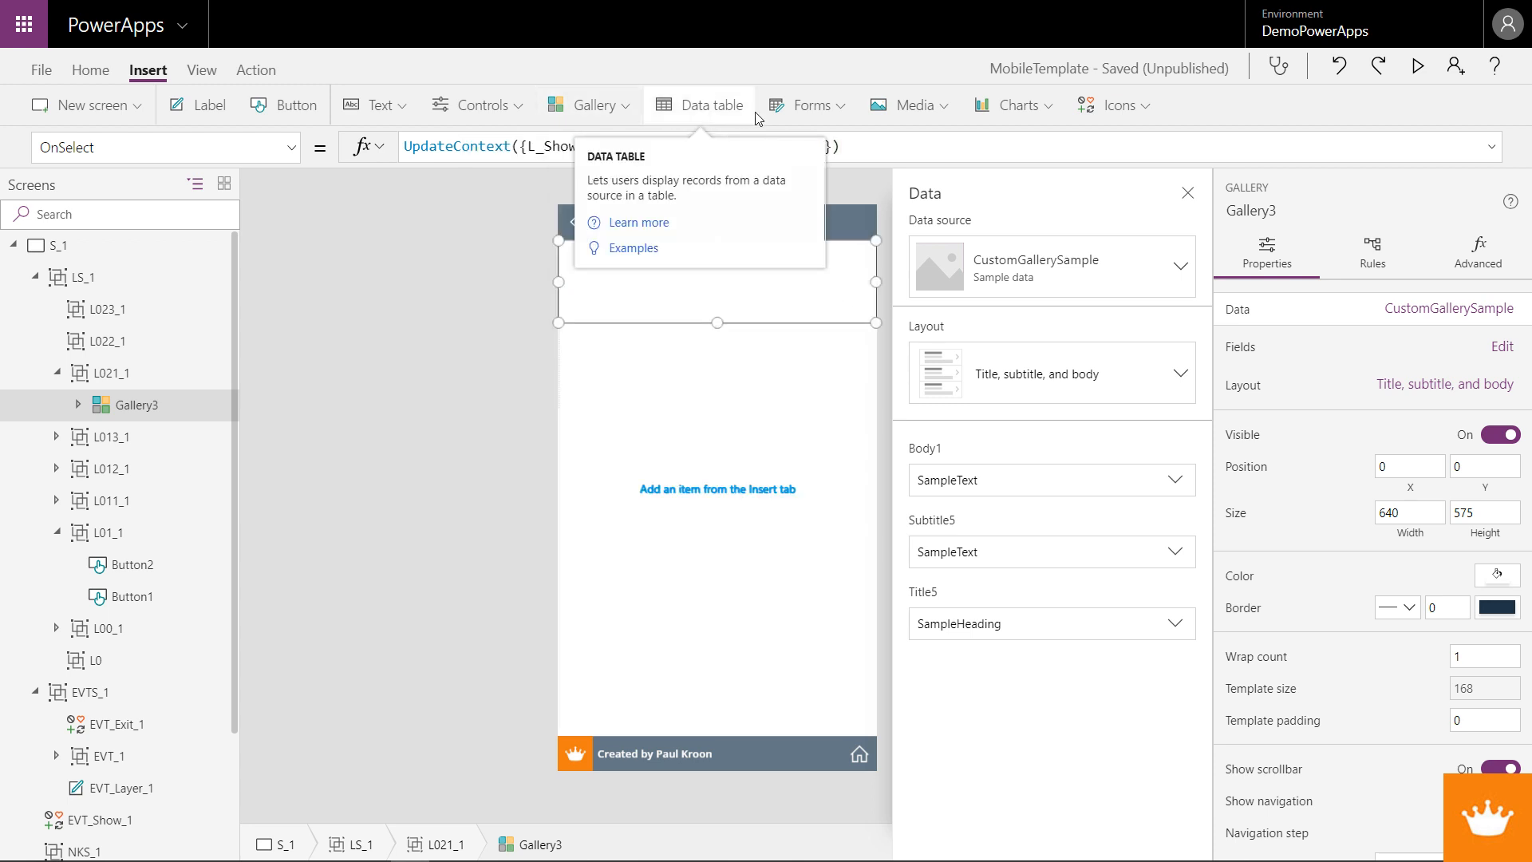
click(829, 117)
click(827, 147)
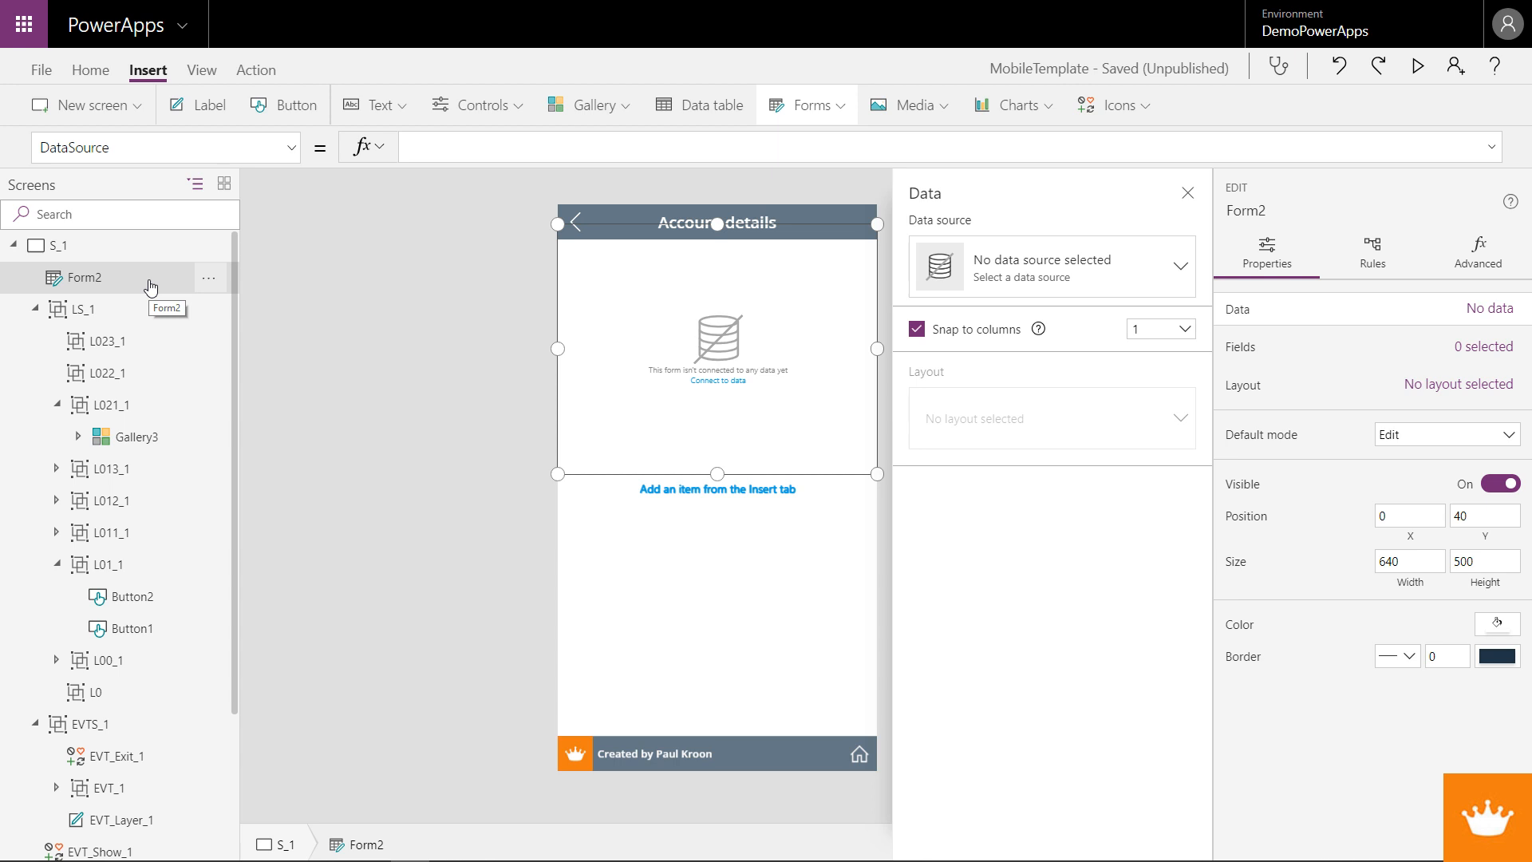
key(ctrl+x)
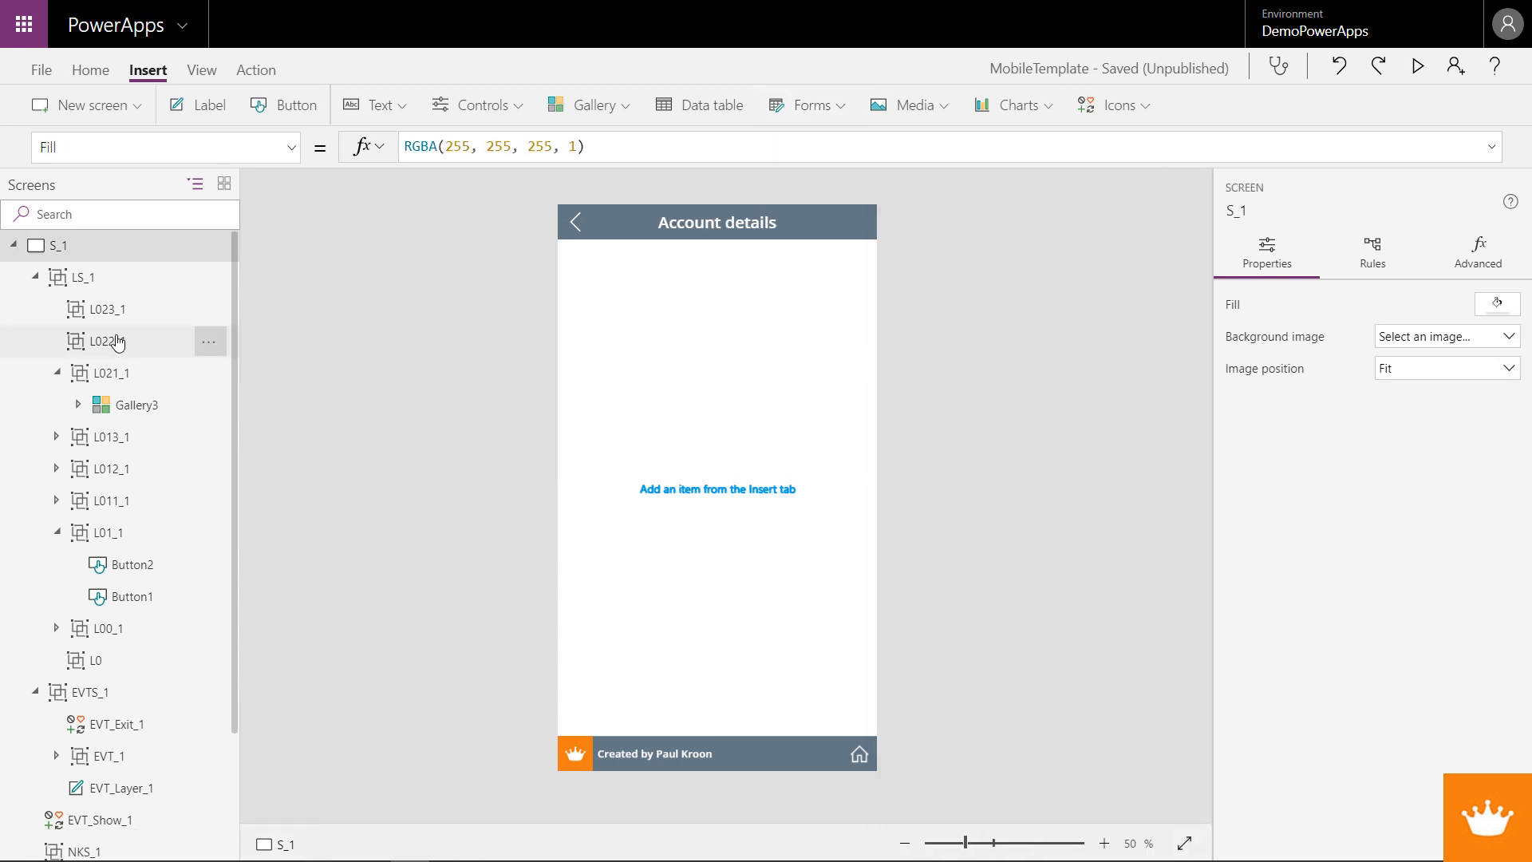
click(116, 339)
key(ctrl+v)
drag(719, 257, 719, 239)
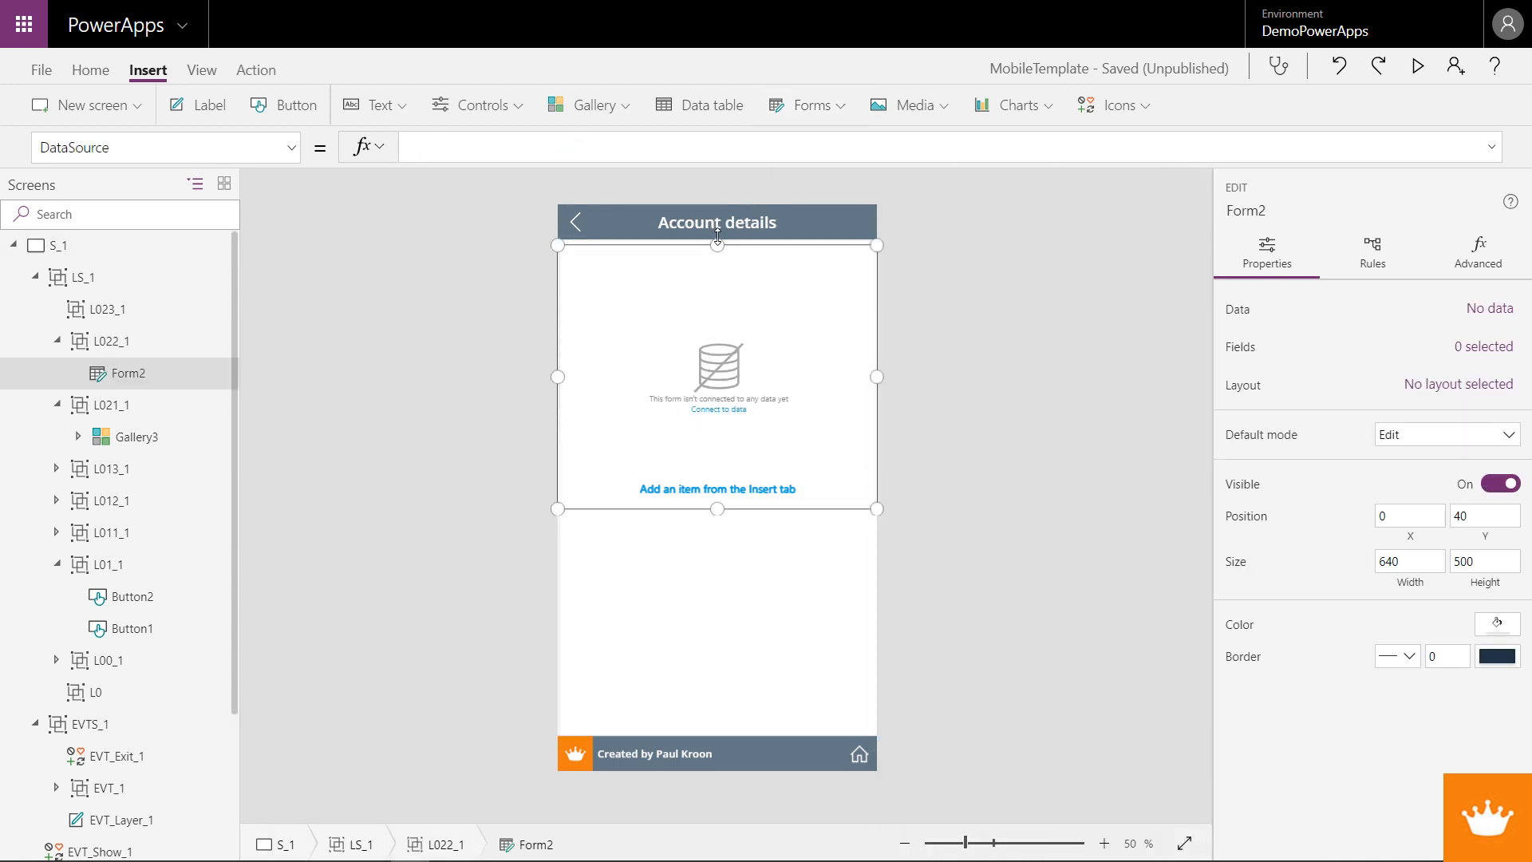
drag(716, 511, 723, 425)
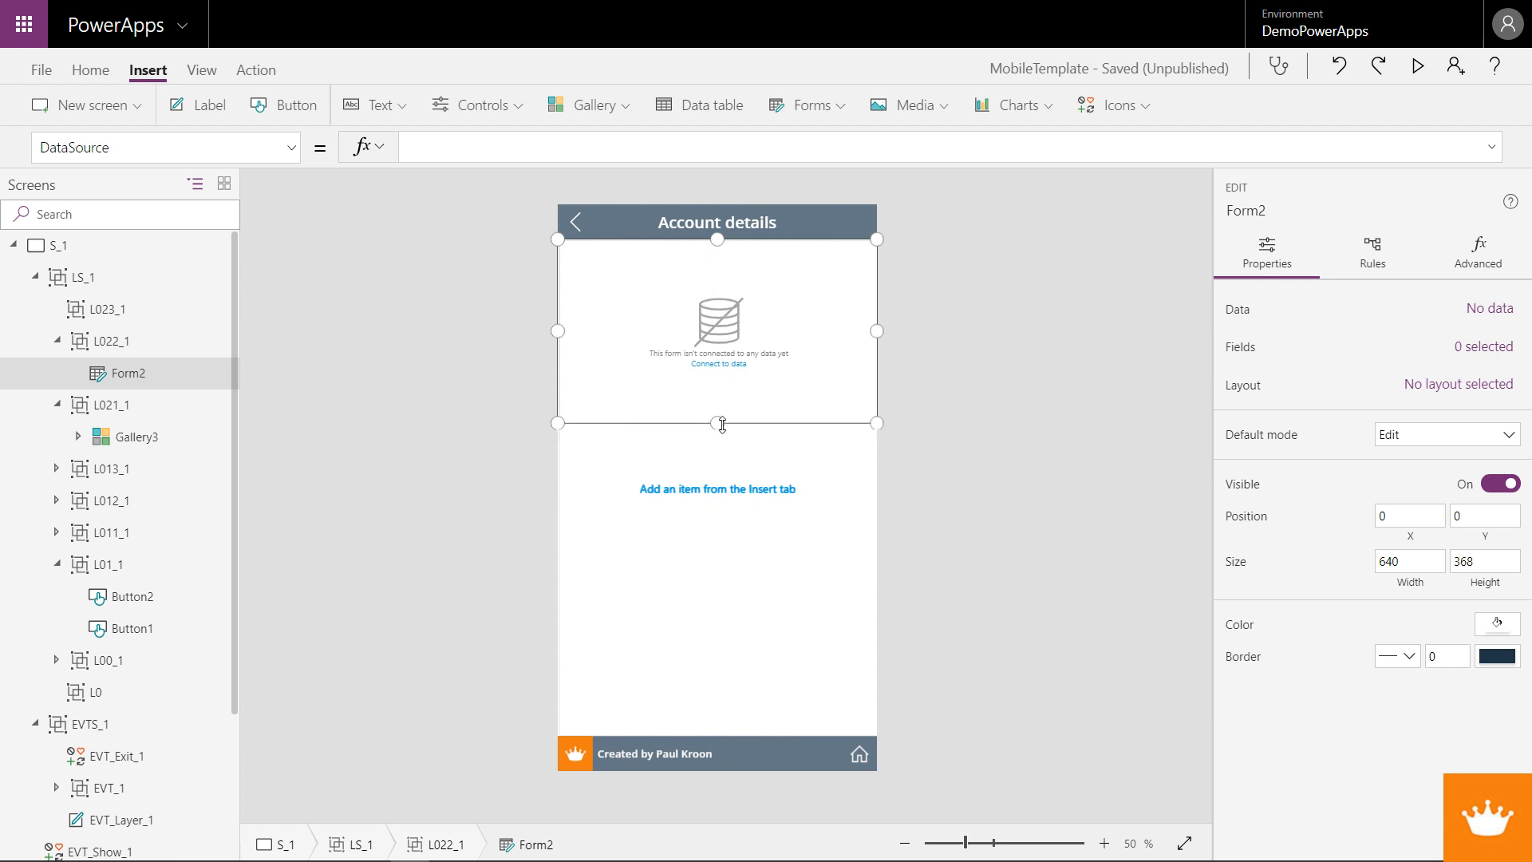
- Add a full-width label directly below the form in group L022_1 and set its text to Contacts
click(375, 106)
click(383, 147)
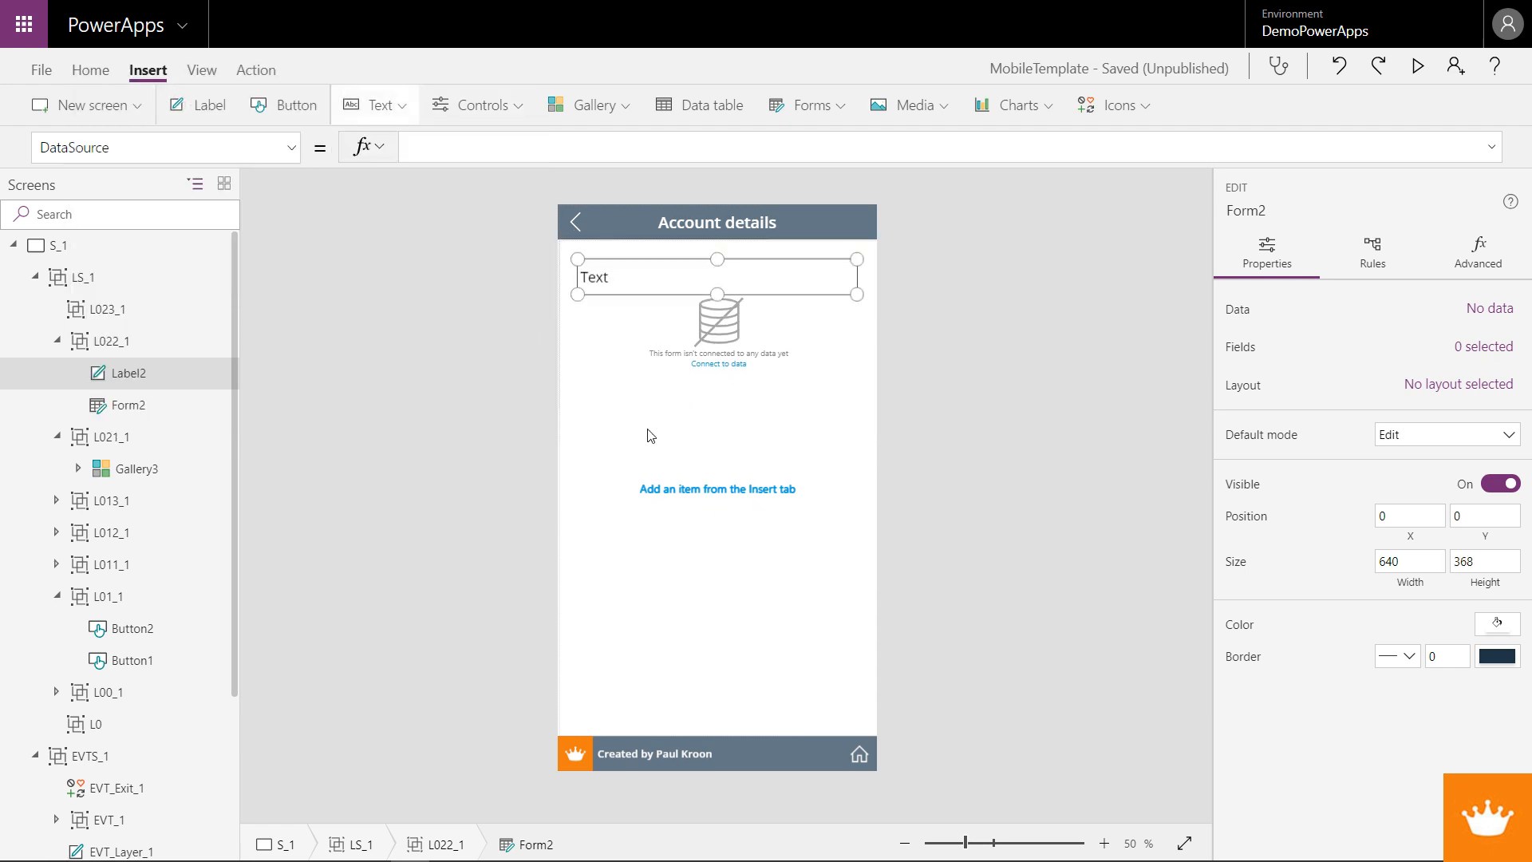
drag(660, 317, 650, 457)
drag(836, 457, 875, 457)
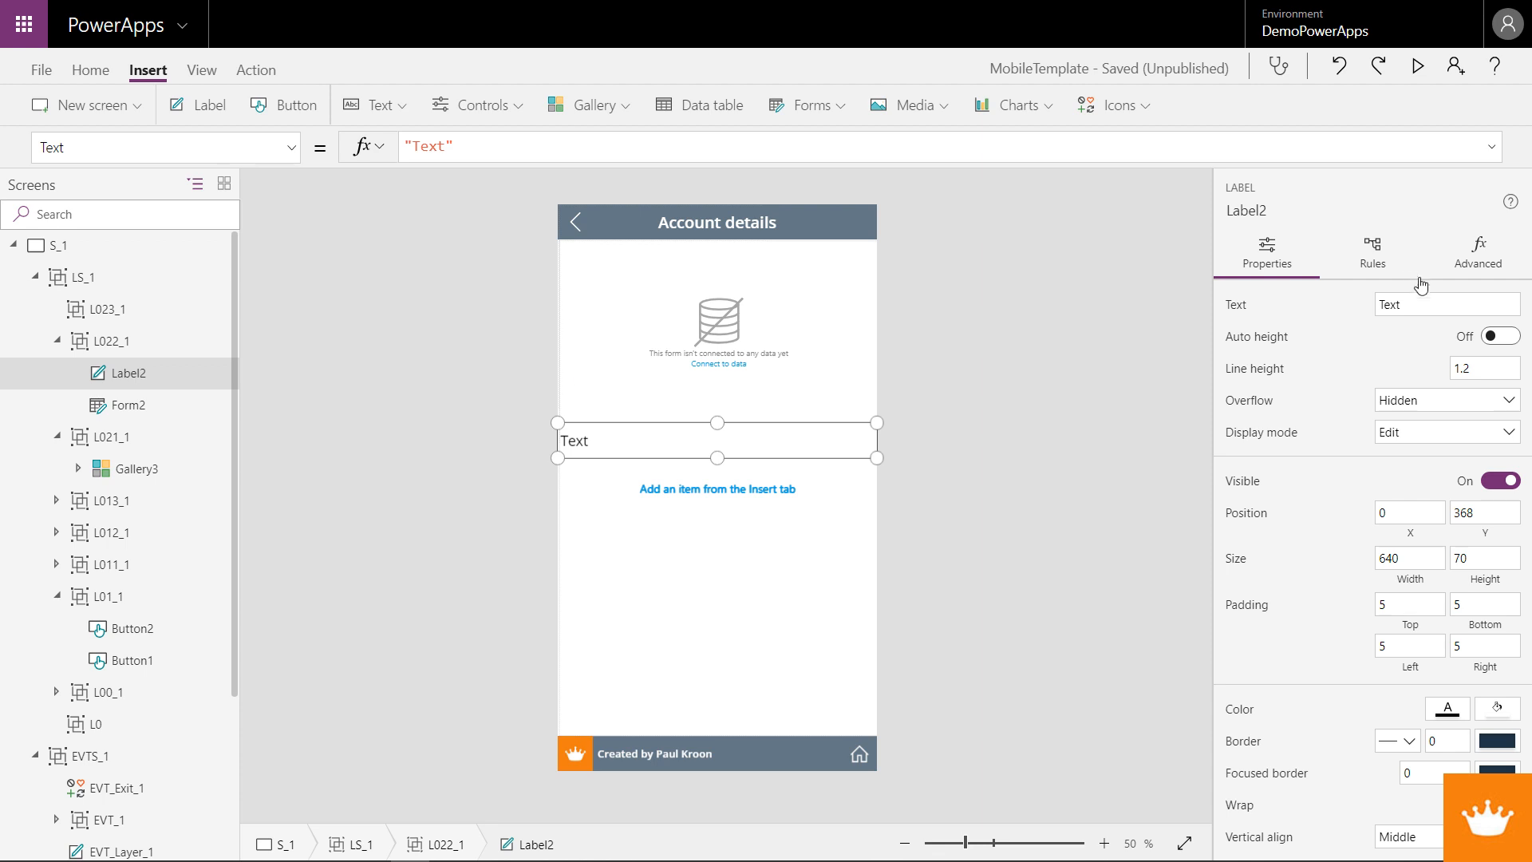
click(1385, 304)
text(Contacts)
- Place a vertical gallery in group L022_1, filling the space between the Contacts label and the footer, about 556 high
click(773, 533)
click(590, 105)
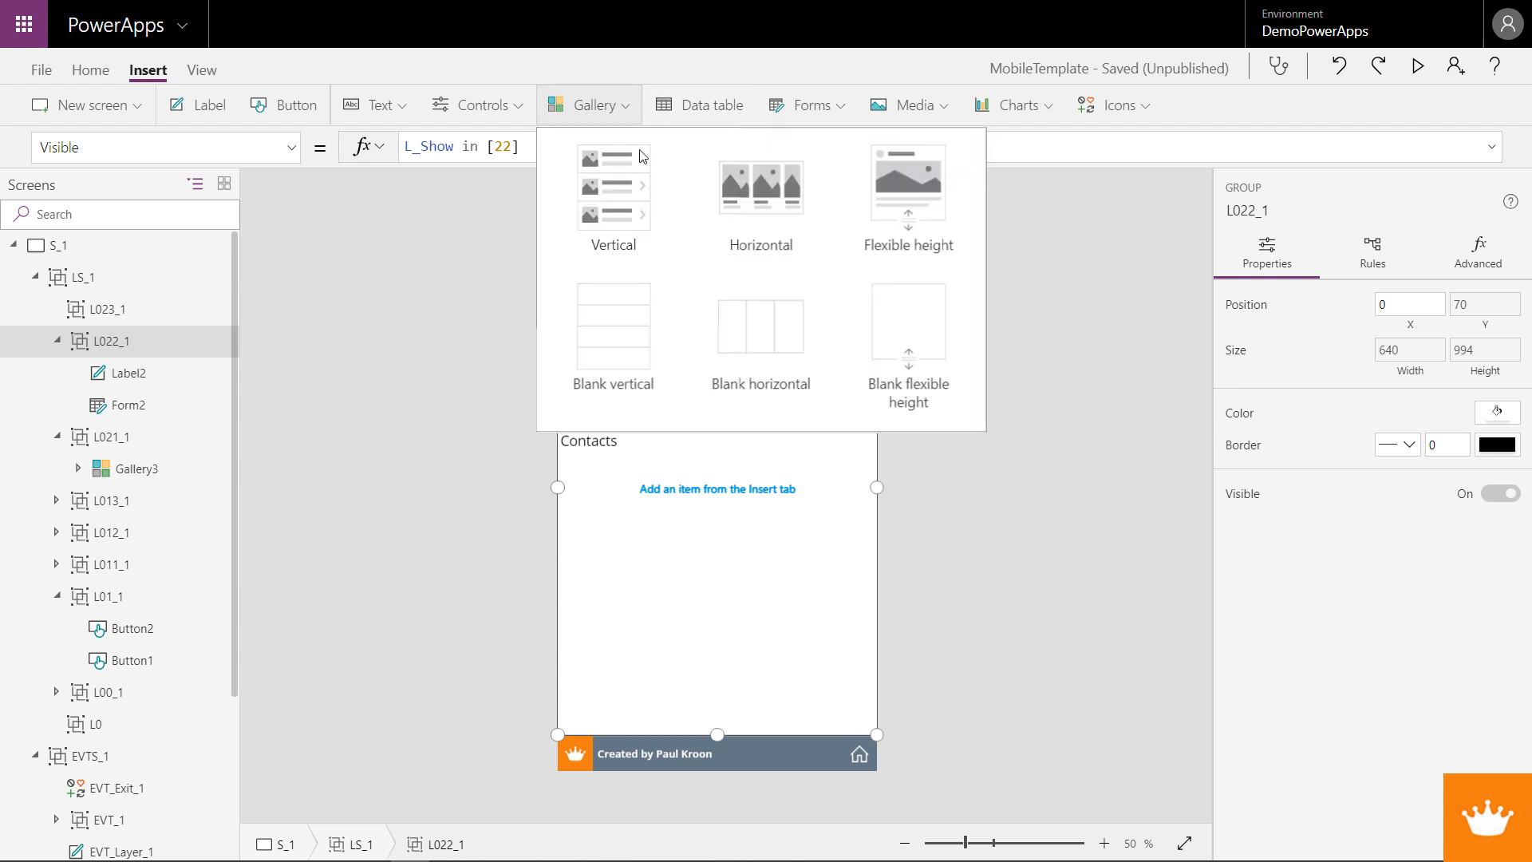
key(Escape)
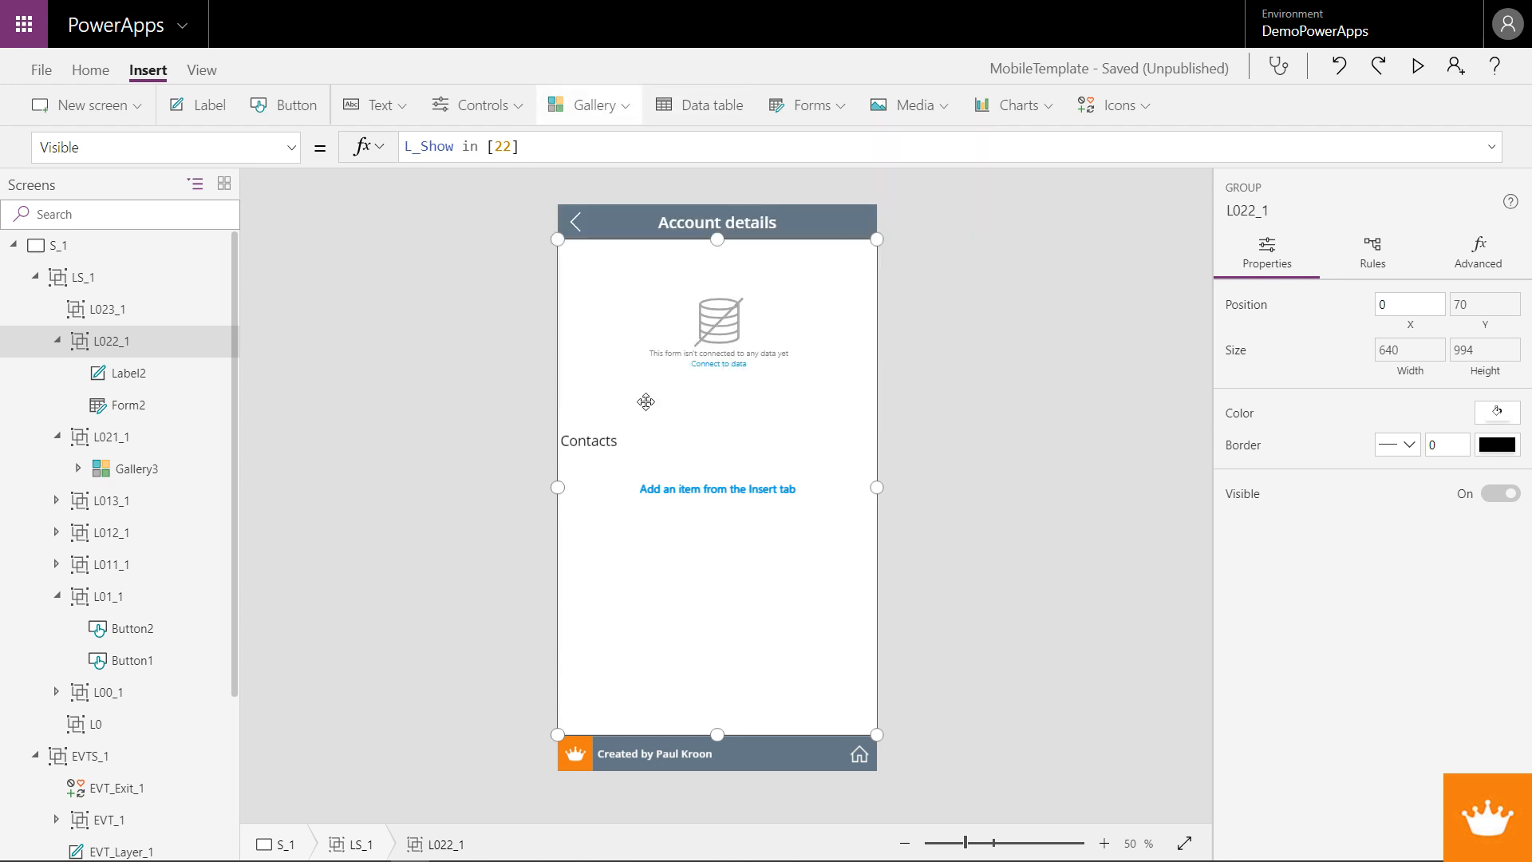
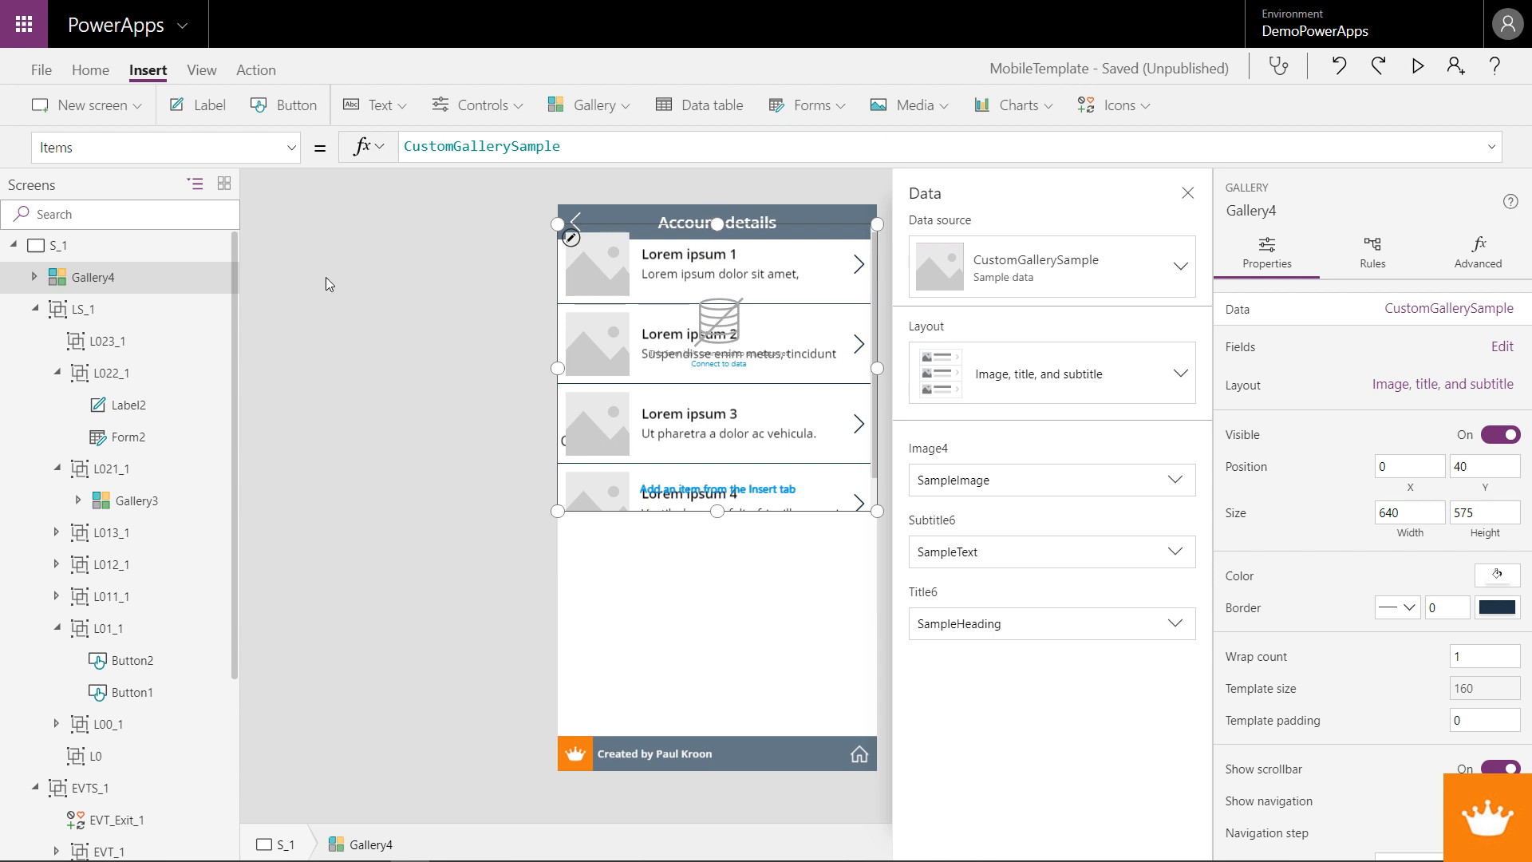
key(Delete)
click(113, 351)
key(ctrl+z)
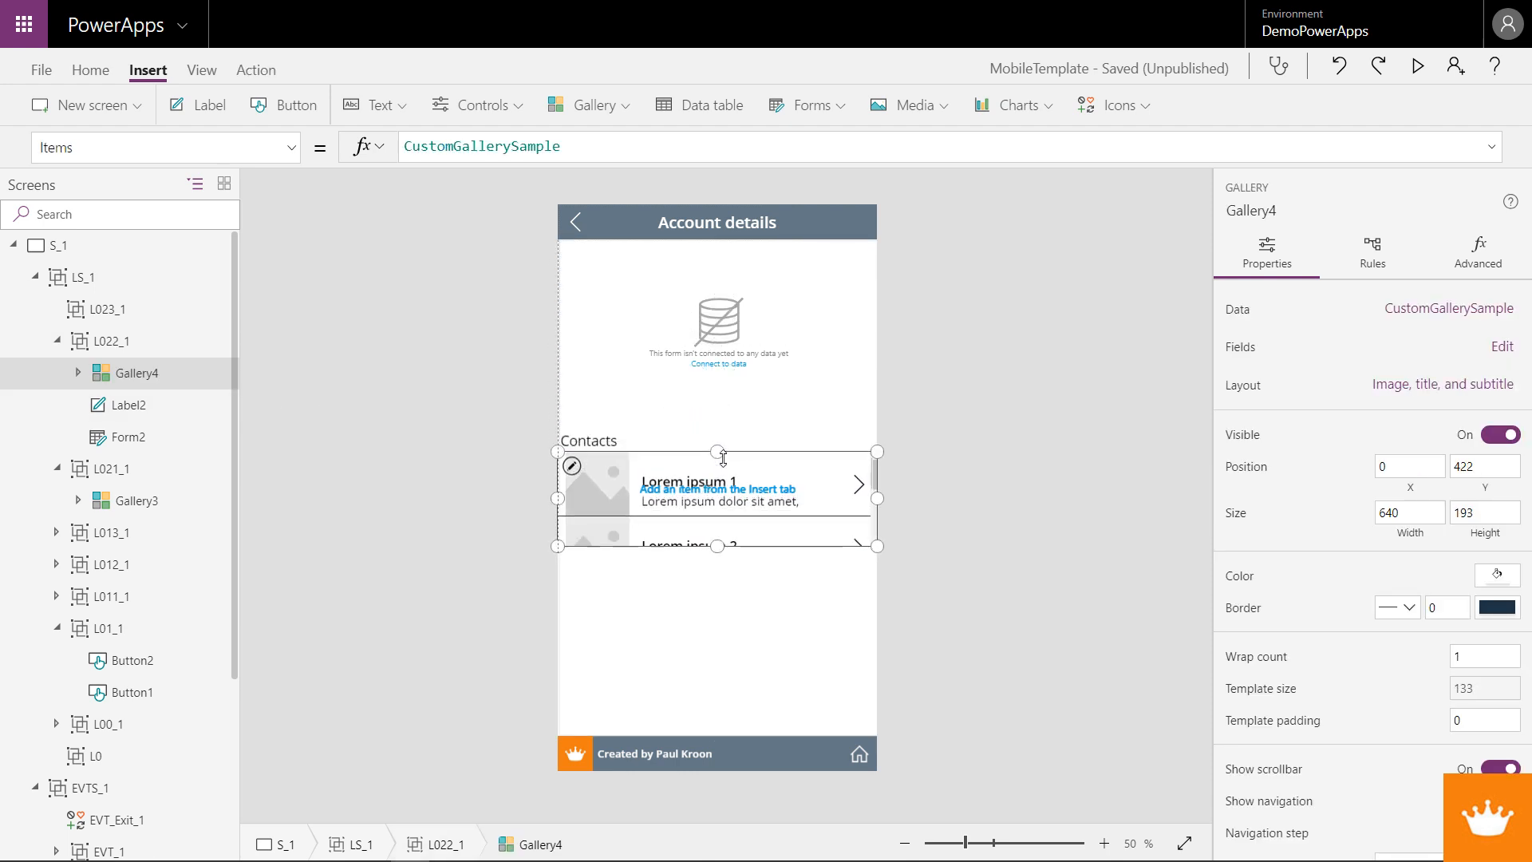
drag(718, 547, 713, 744)
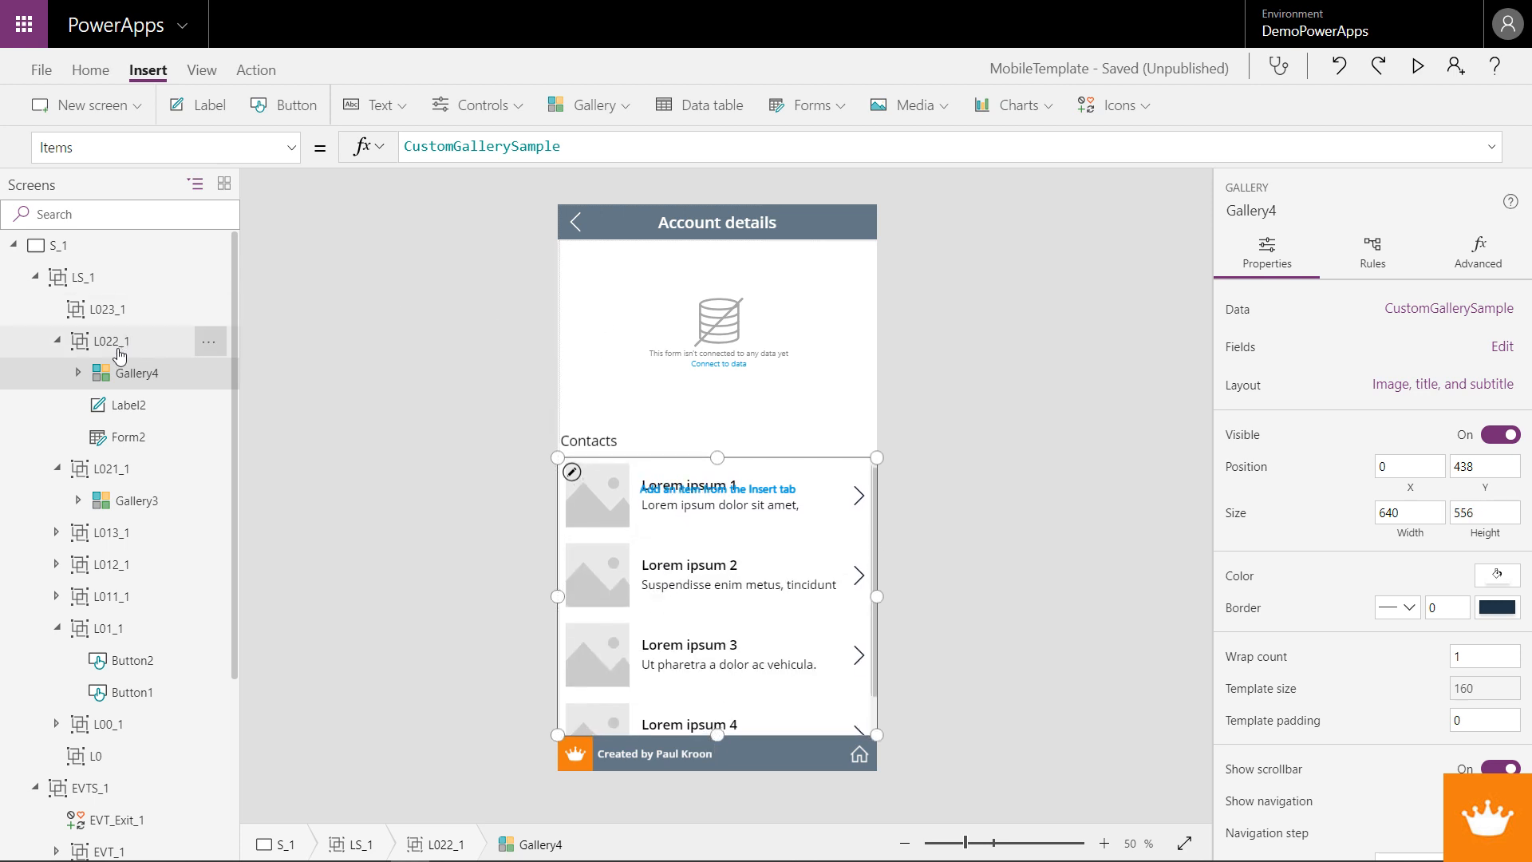
- Set the OnSelect property of the Contacts gallery in group L022_1 to UpdateContext({L_Show:23,L_Title:"Contact details"})
click(835, 514)
click(841, 509)
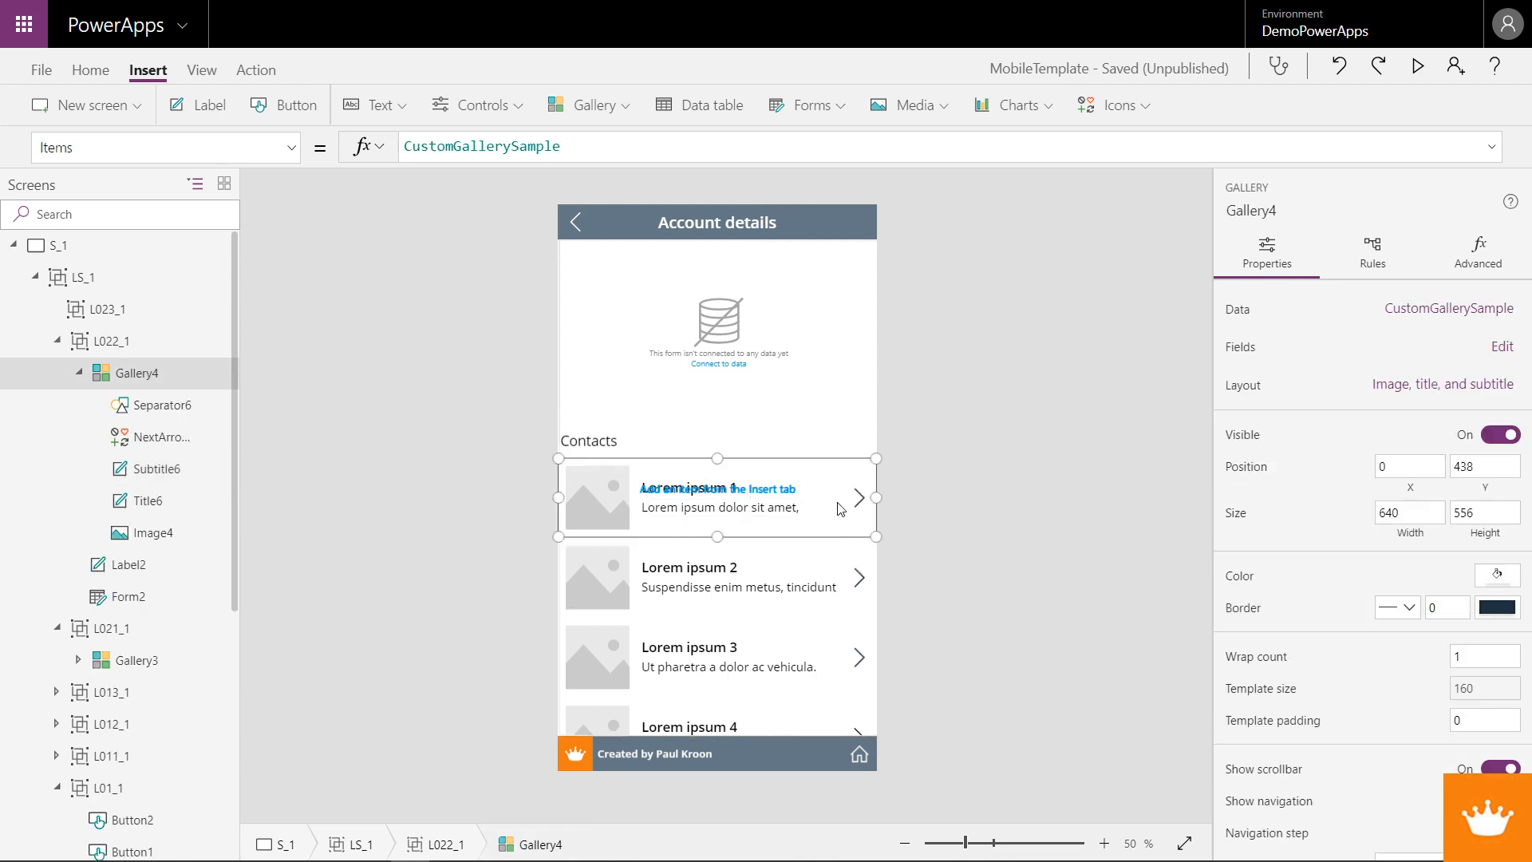
click(292, 146)
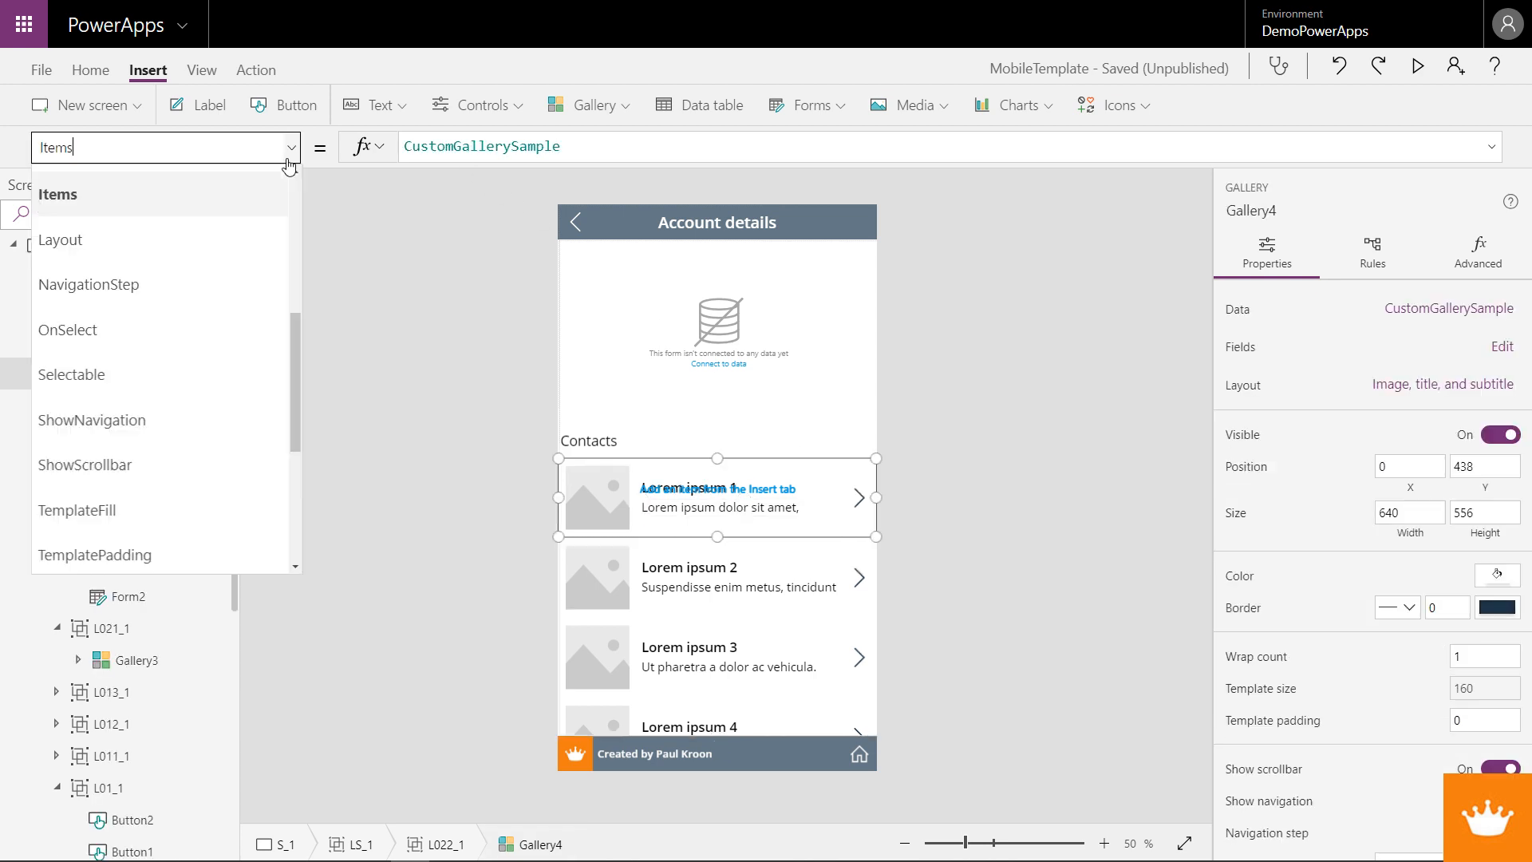
click(156, 335)
click(399, 148)
text(U)
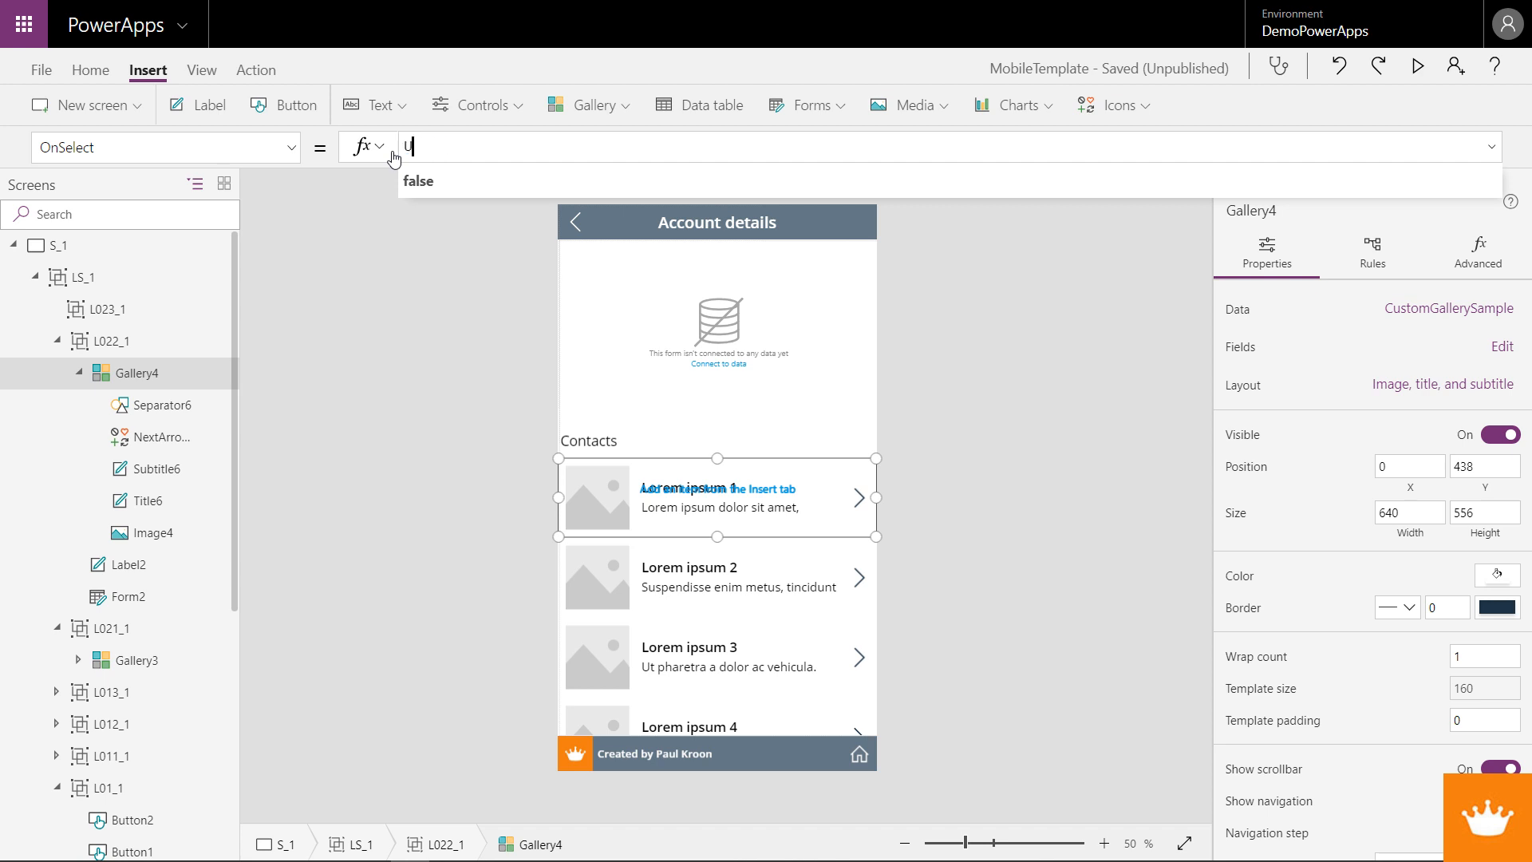
text(pdate)
key(Tab)
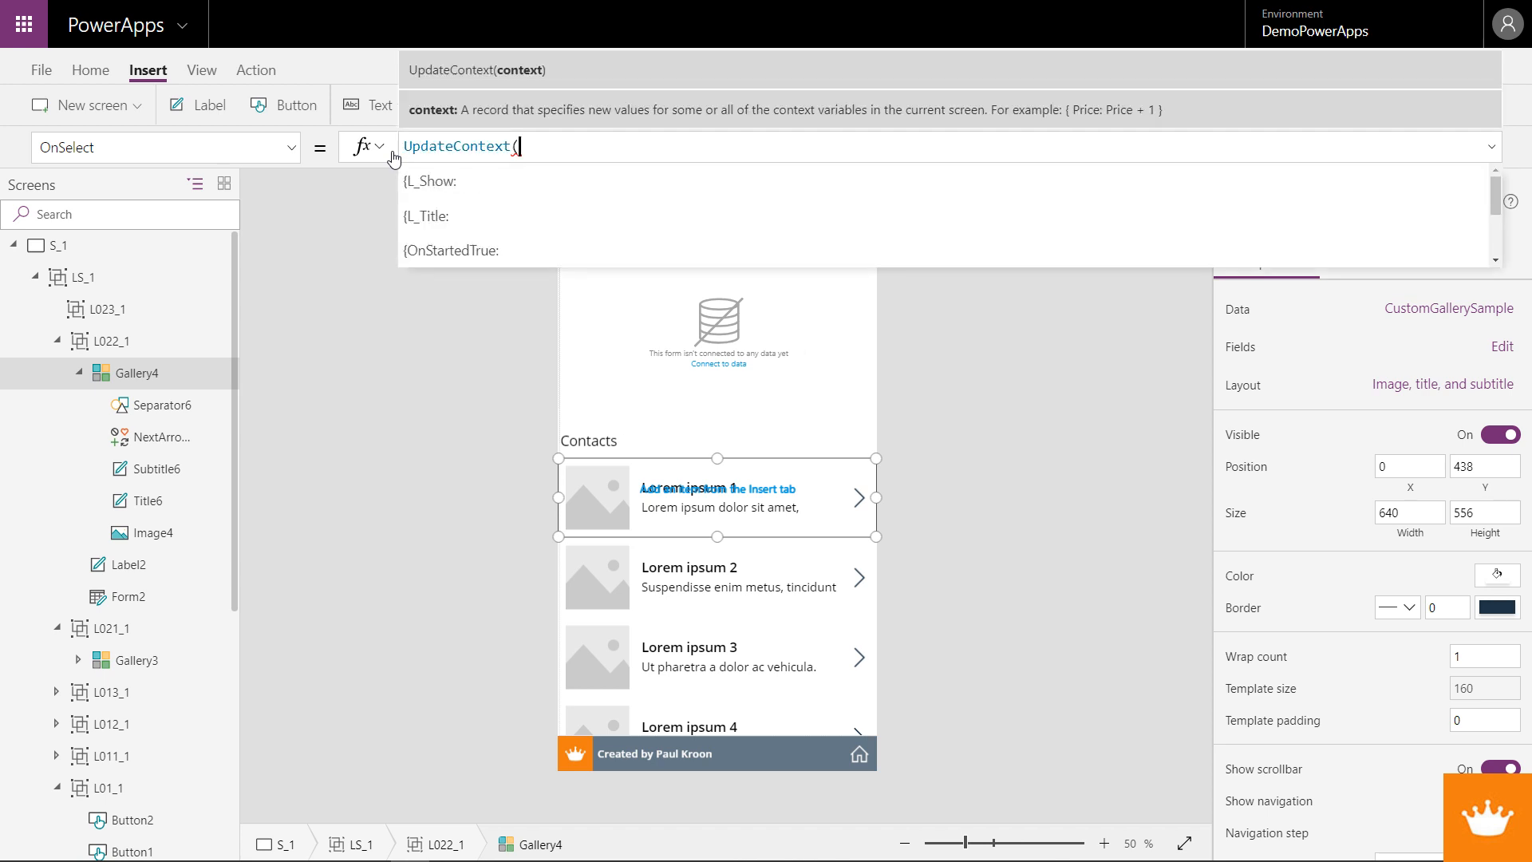
text({L_Show:)
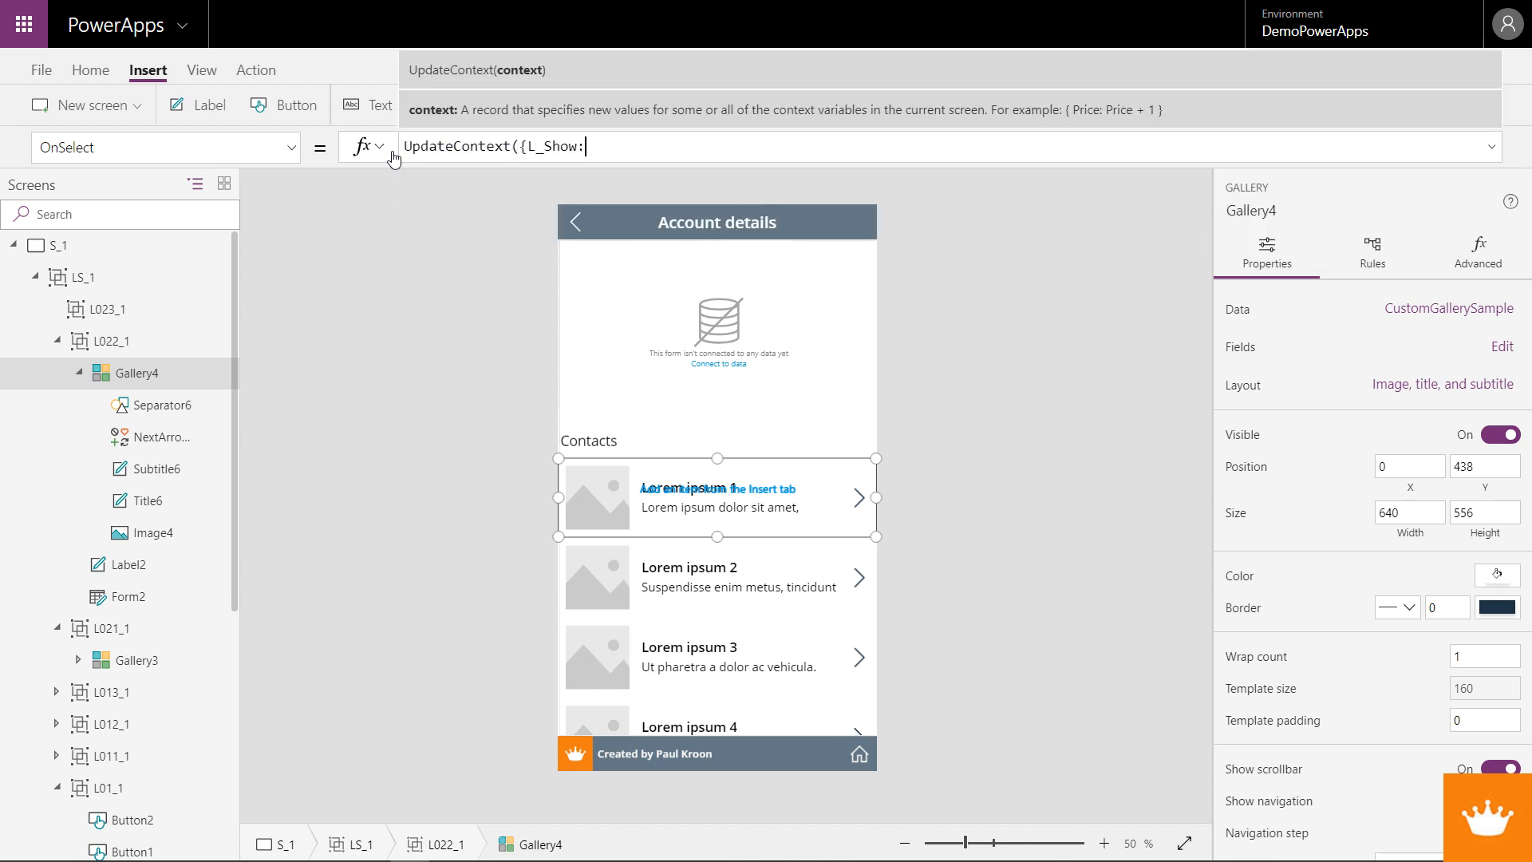
key(Tab)
text(23)
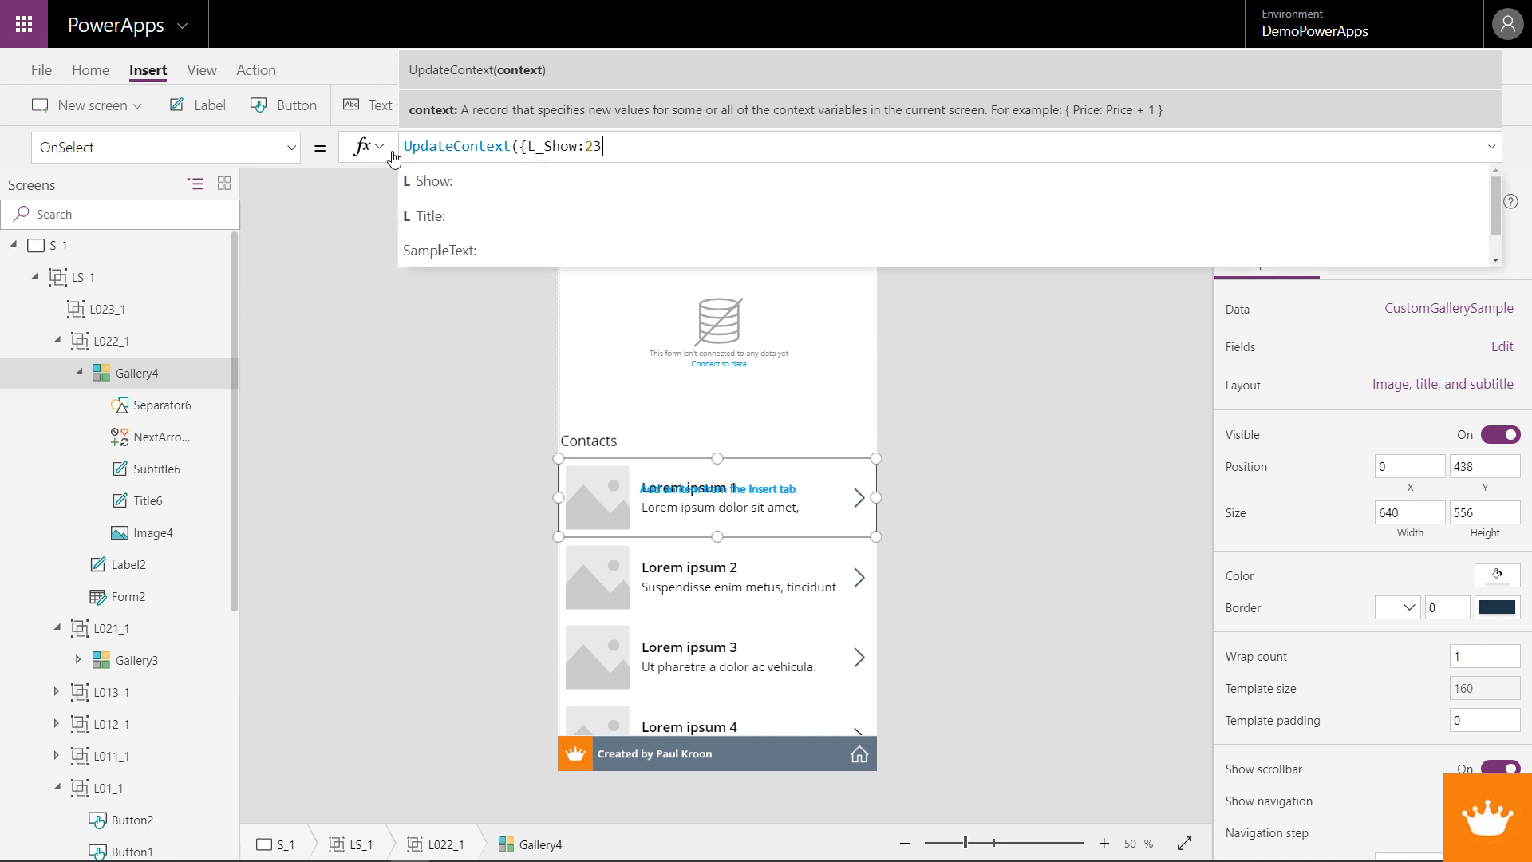
text(,L_Title:")
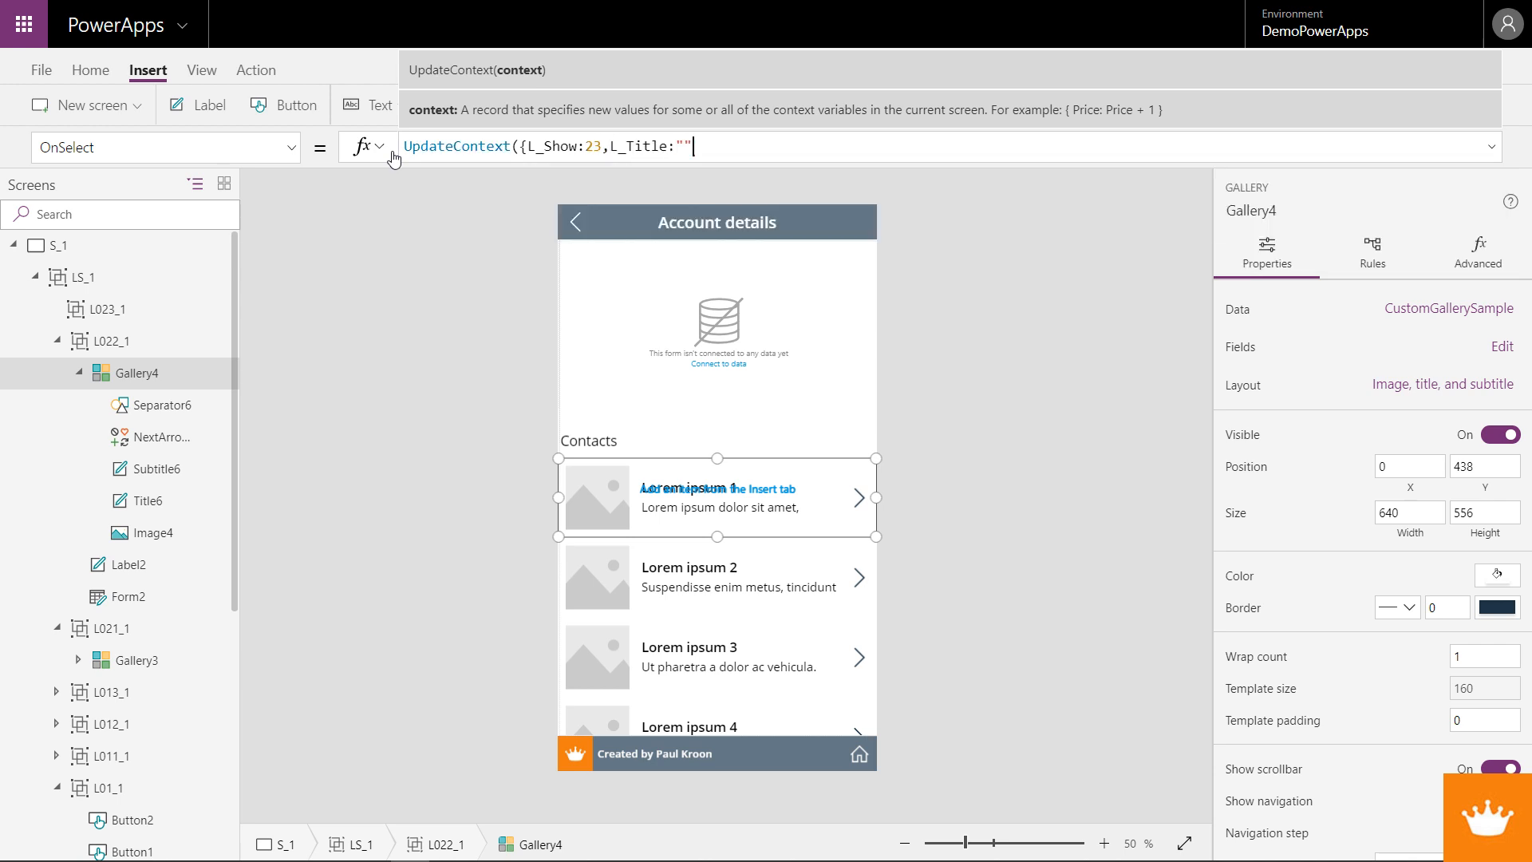
text(Contact details"}))
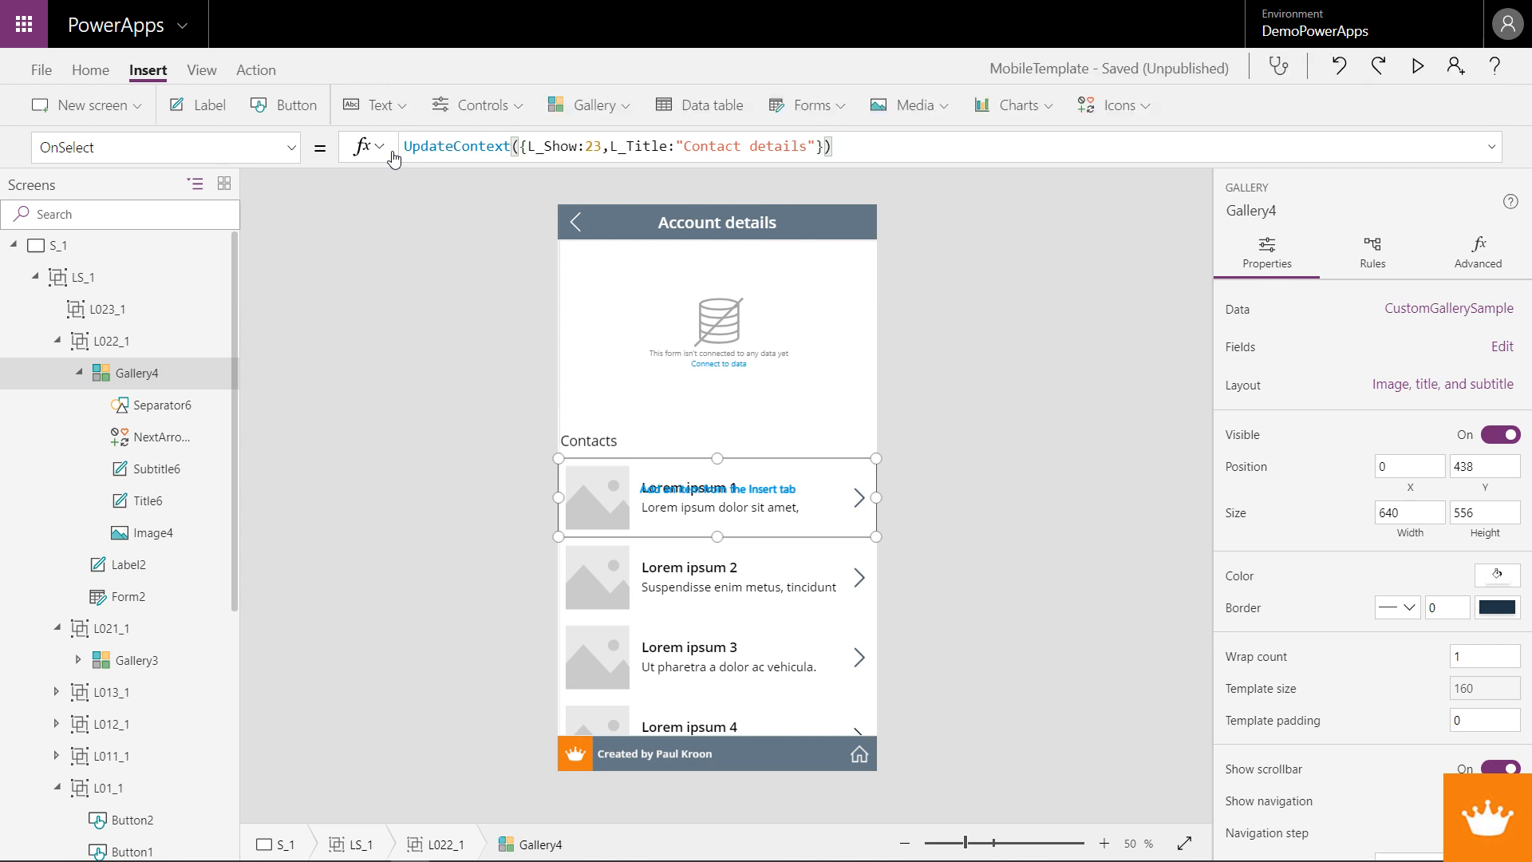
- Go to the contact details layer from the gallery and place an edit form in group L023_1, filling the space between header and footer, about 988 high
alt+click(858, 520)
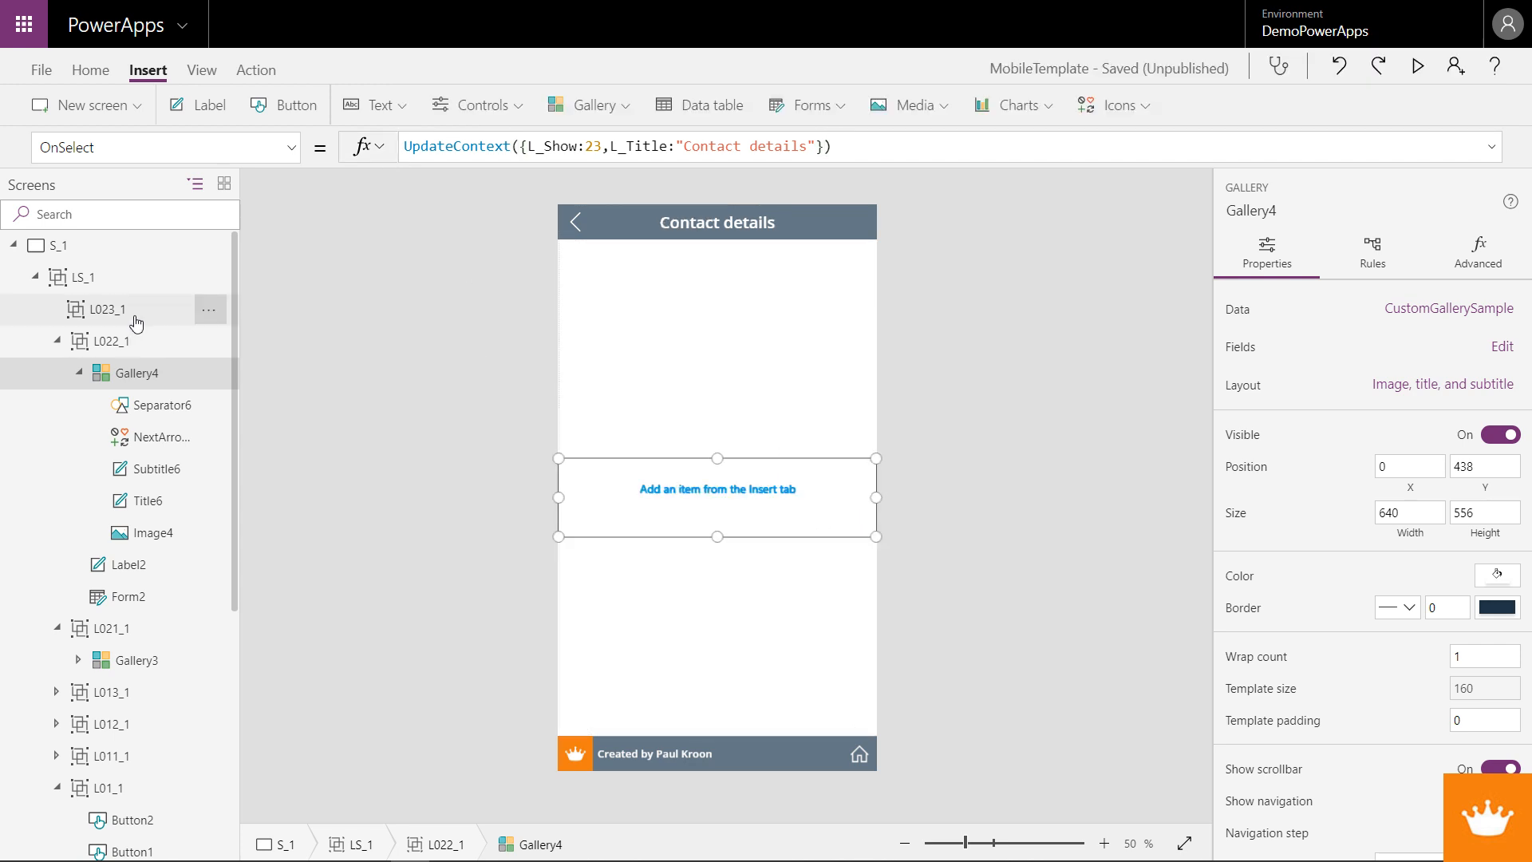
click(107, 308)
click(798, 116)
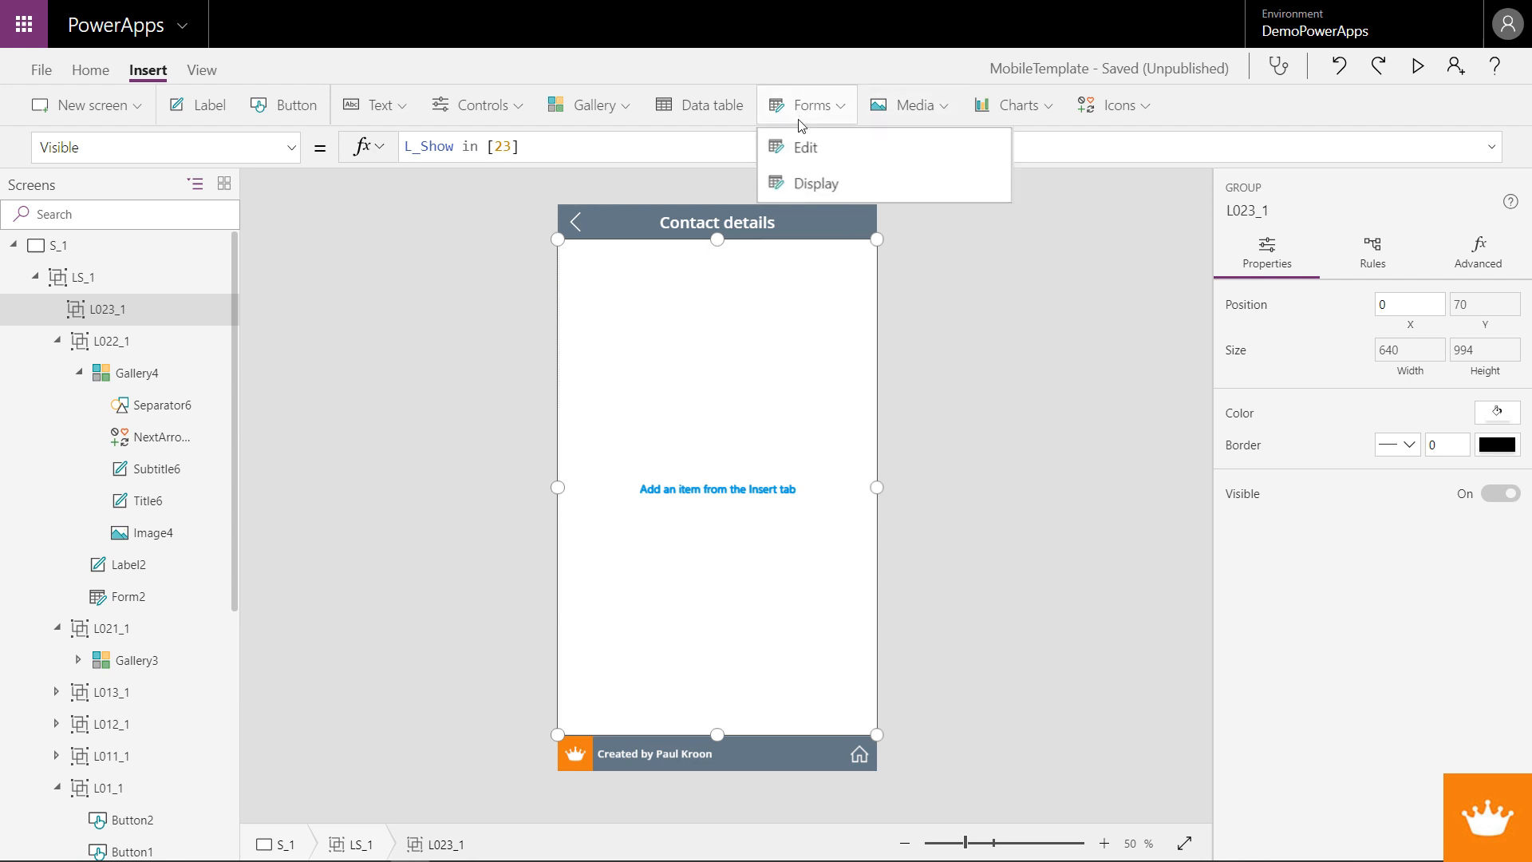
click(805, 147)
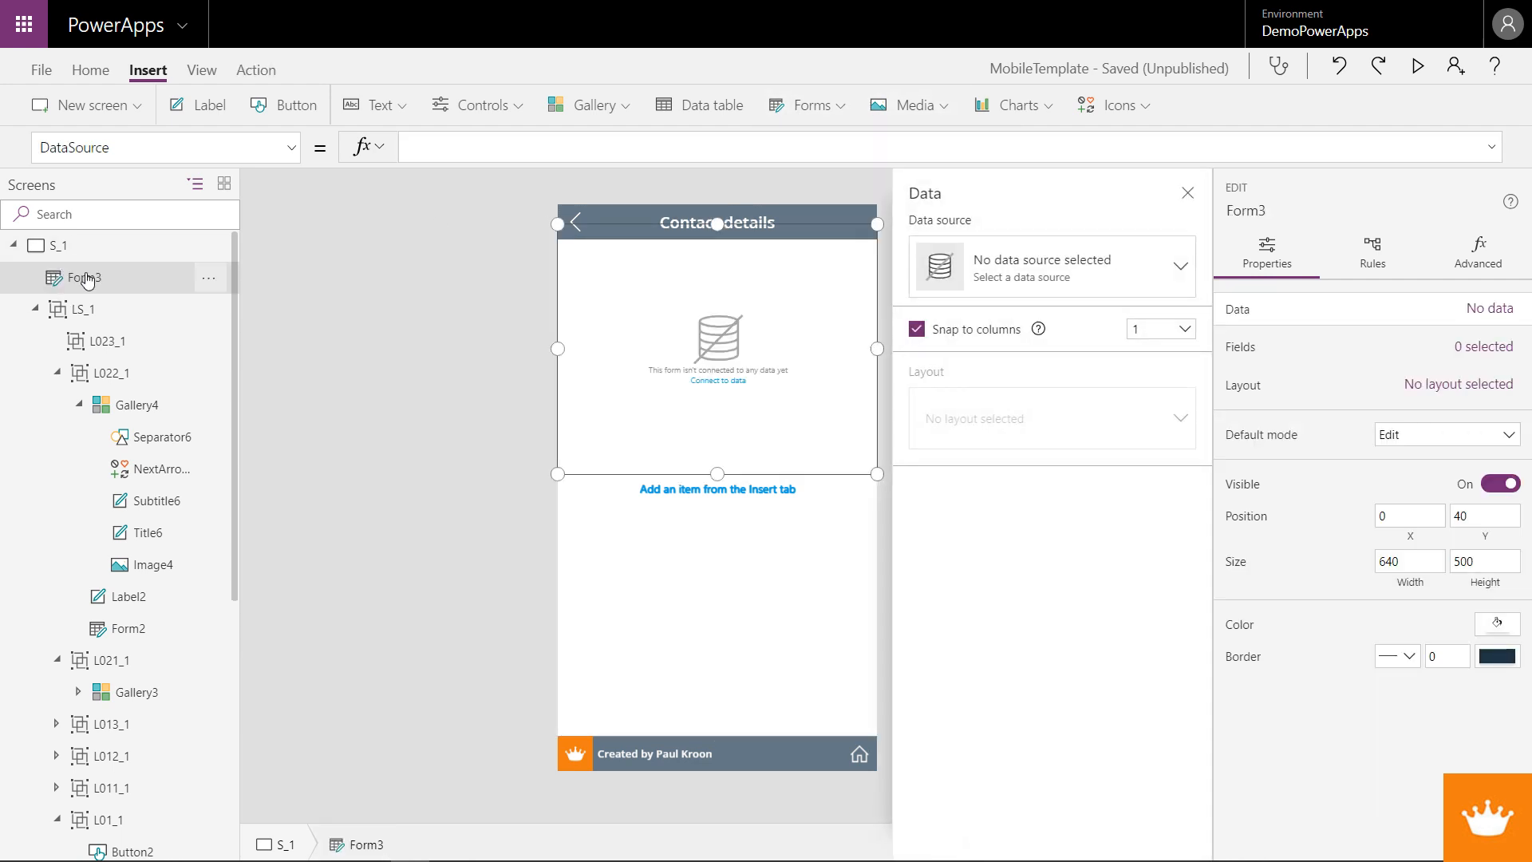
key(Delete)
click(104, 311)
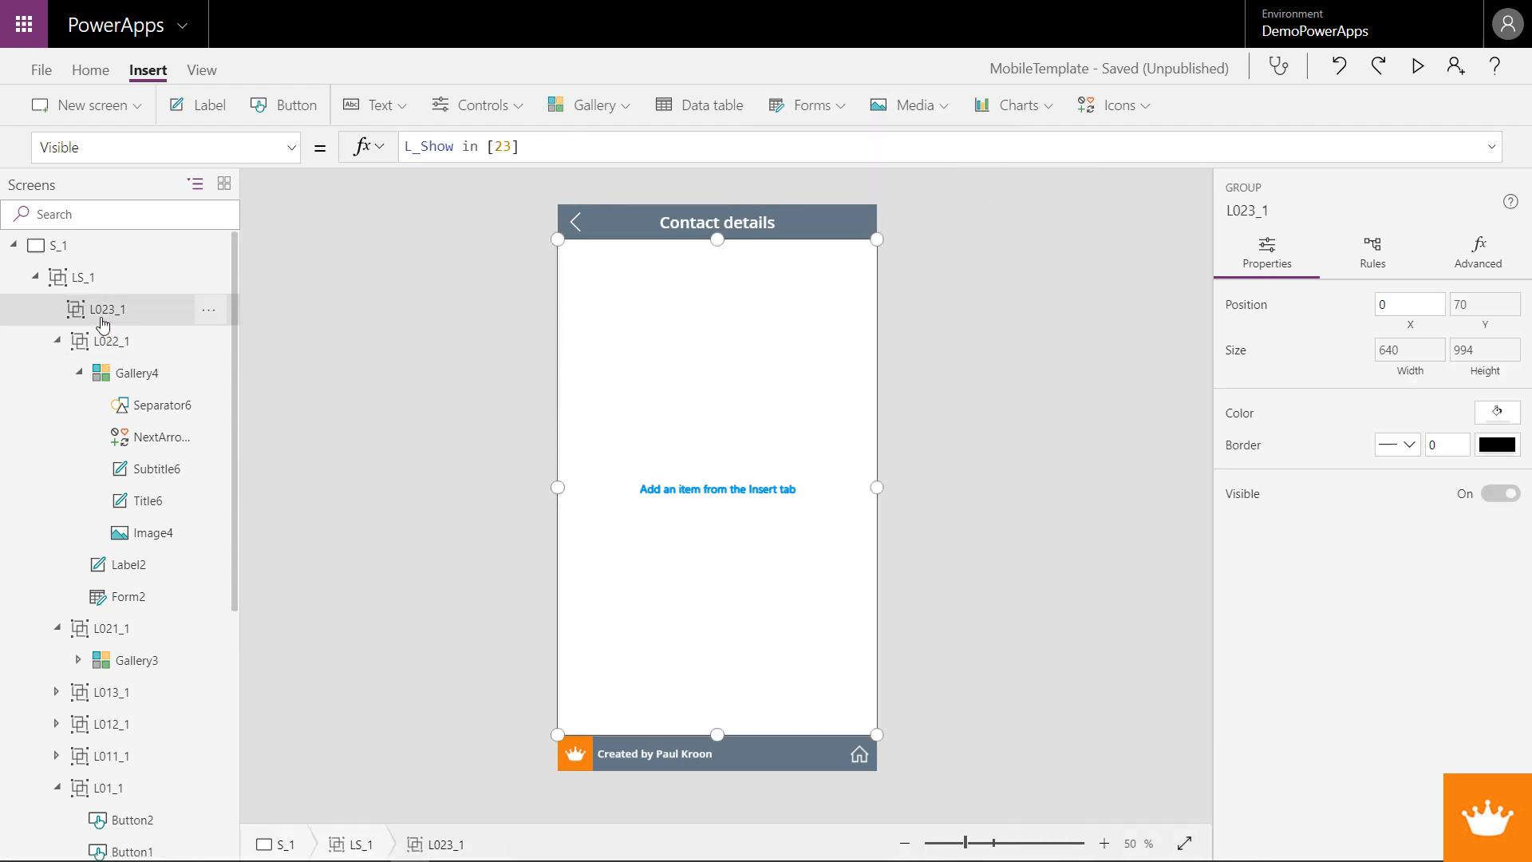
key(ctrl+z)
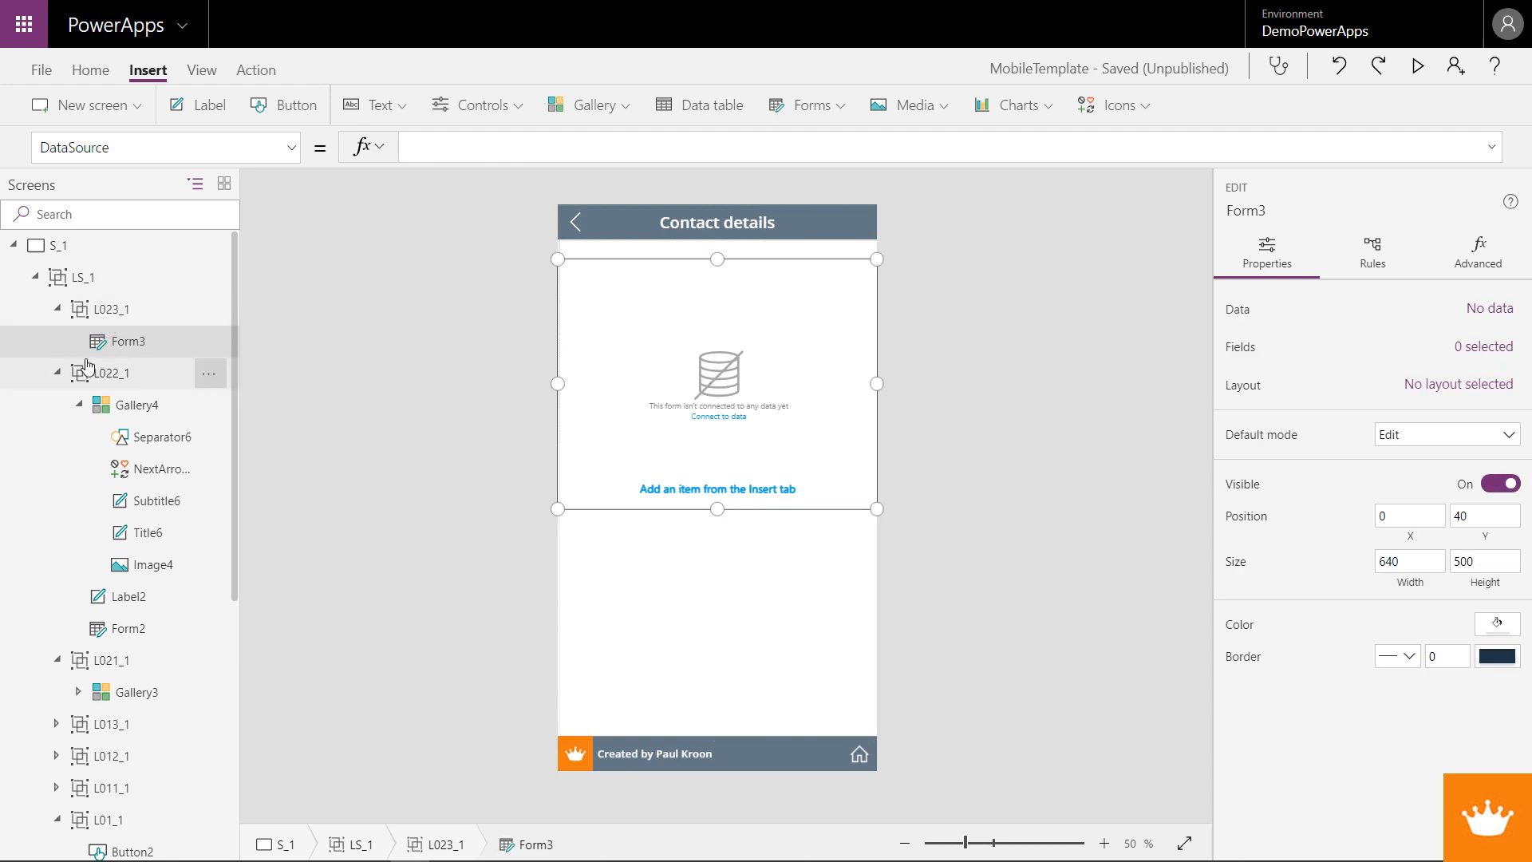
drag(719, 261, 718, 243)
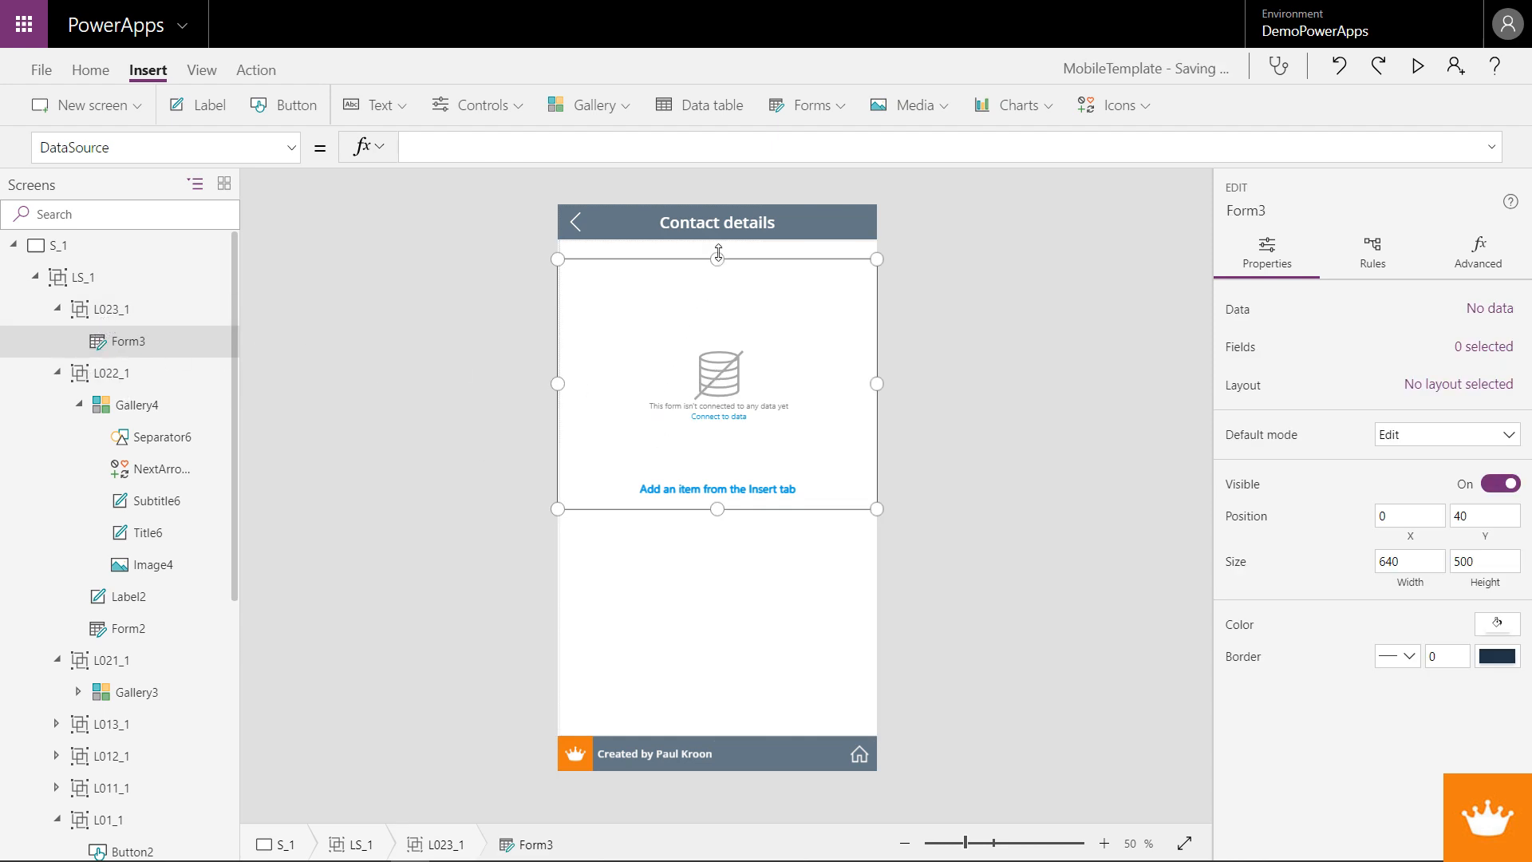
drag(717, 508, 739, 732)
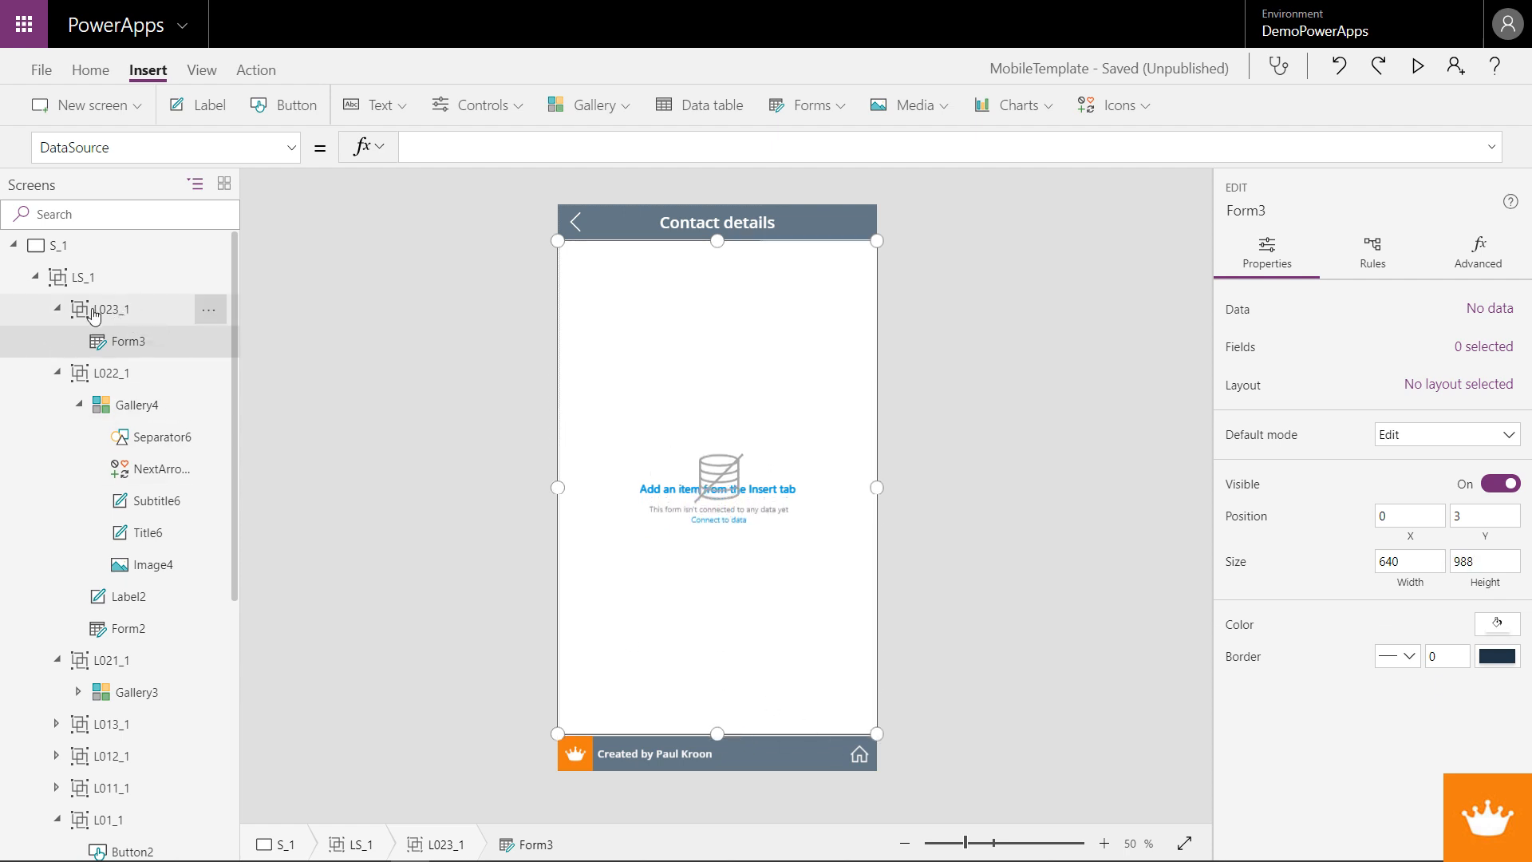
- In the OnSelect Switch formula of the header's back arrow, append a copy of the 11, 12 and 13 cases after the last case
click(579, 221)
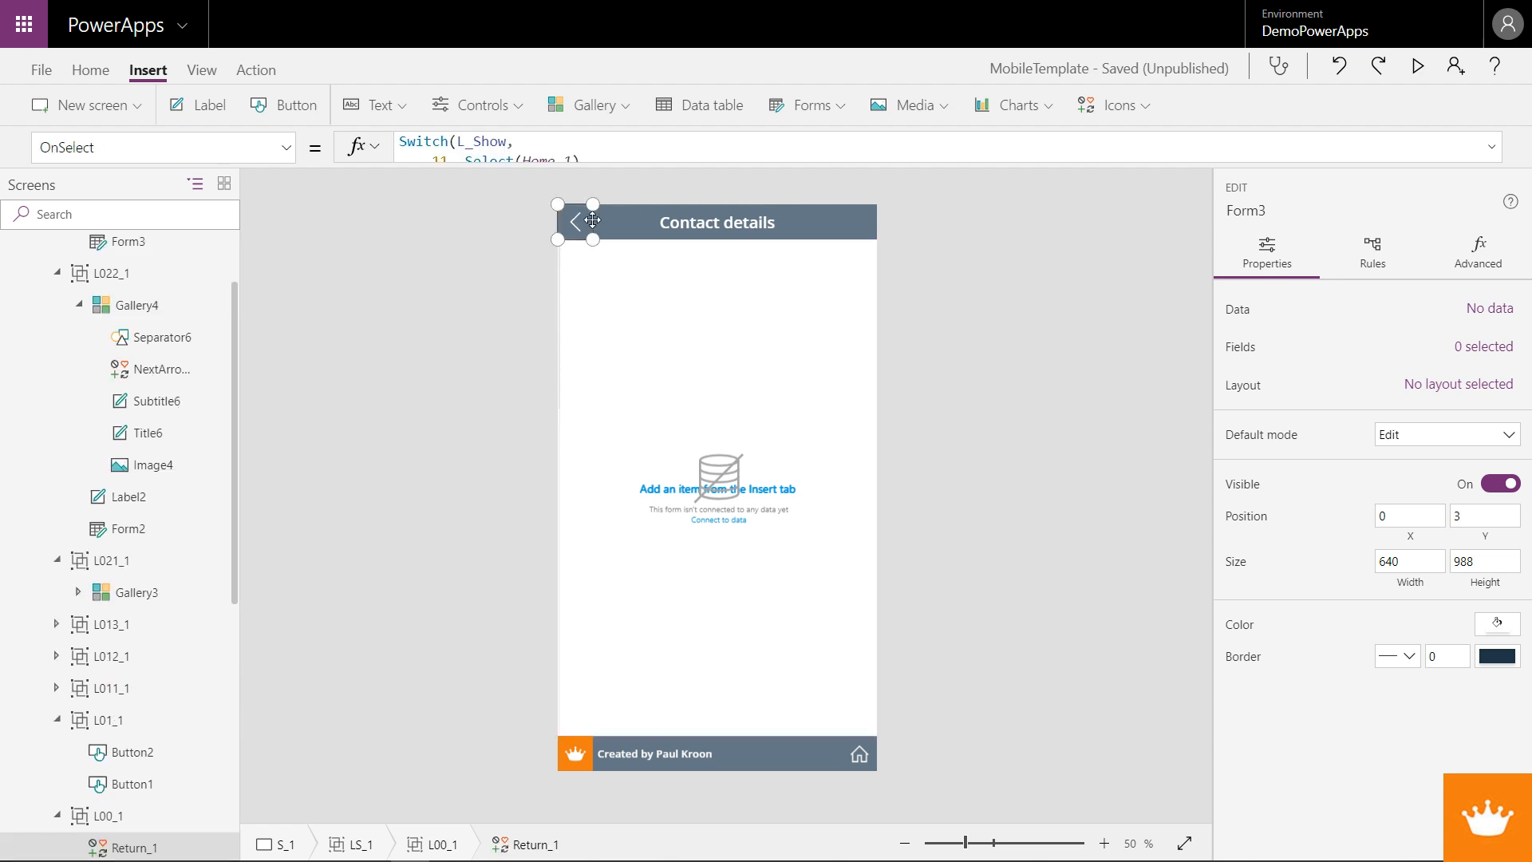
click(1491, 147)
drag(880, 202, 398, 166)
key(ctrl+c)
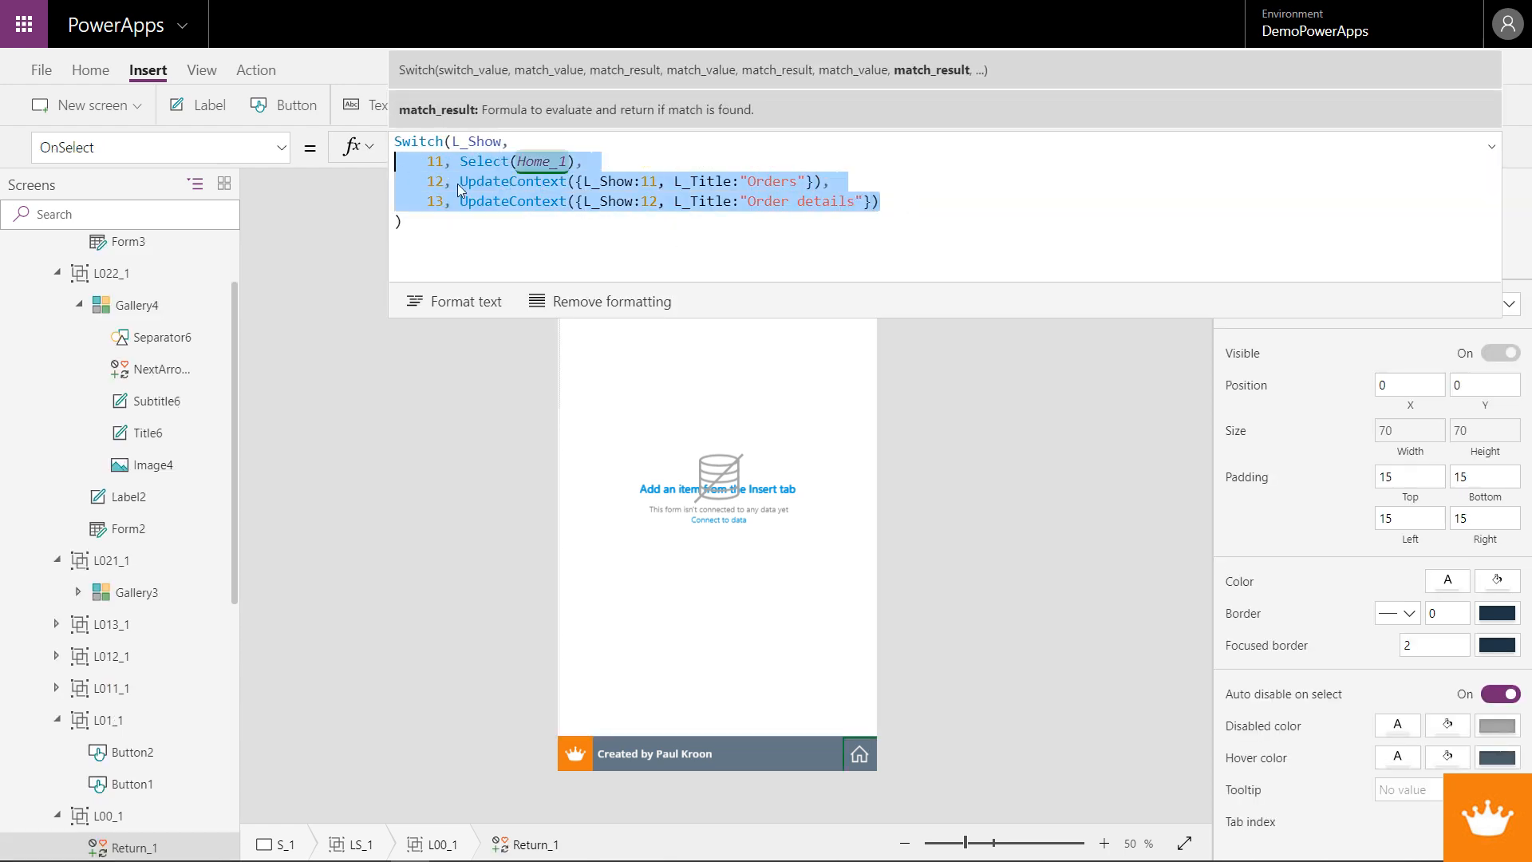
click(888, 203)
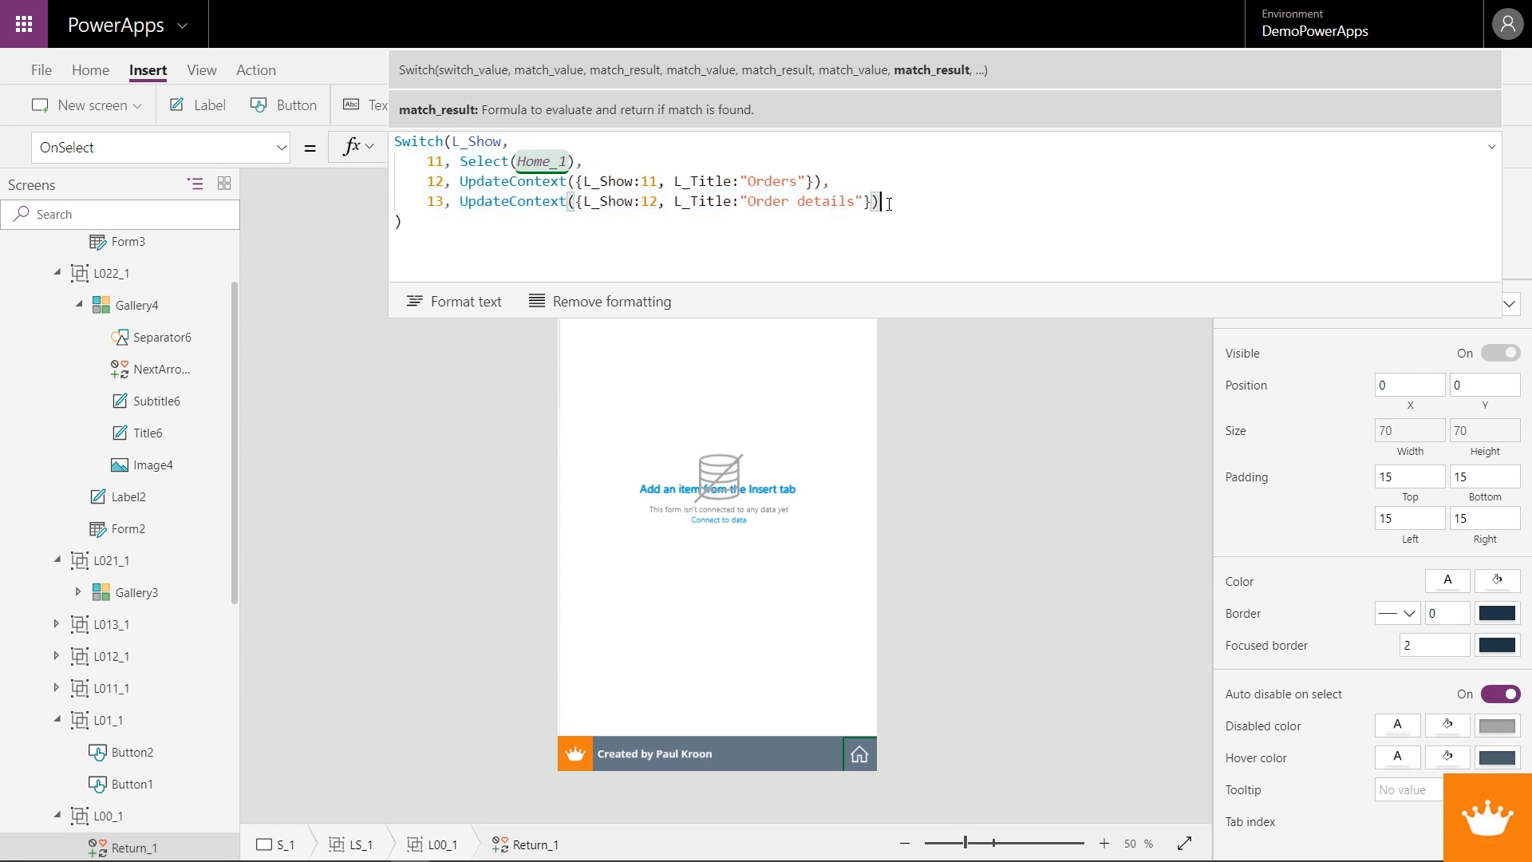
text(,)
key(Return)
key(ctrl+v)
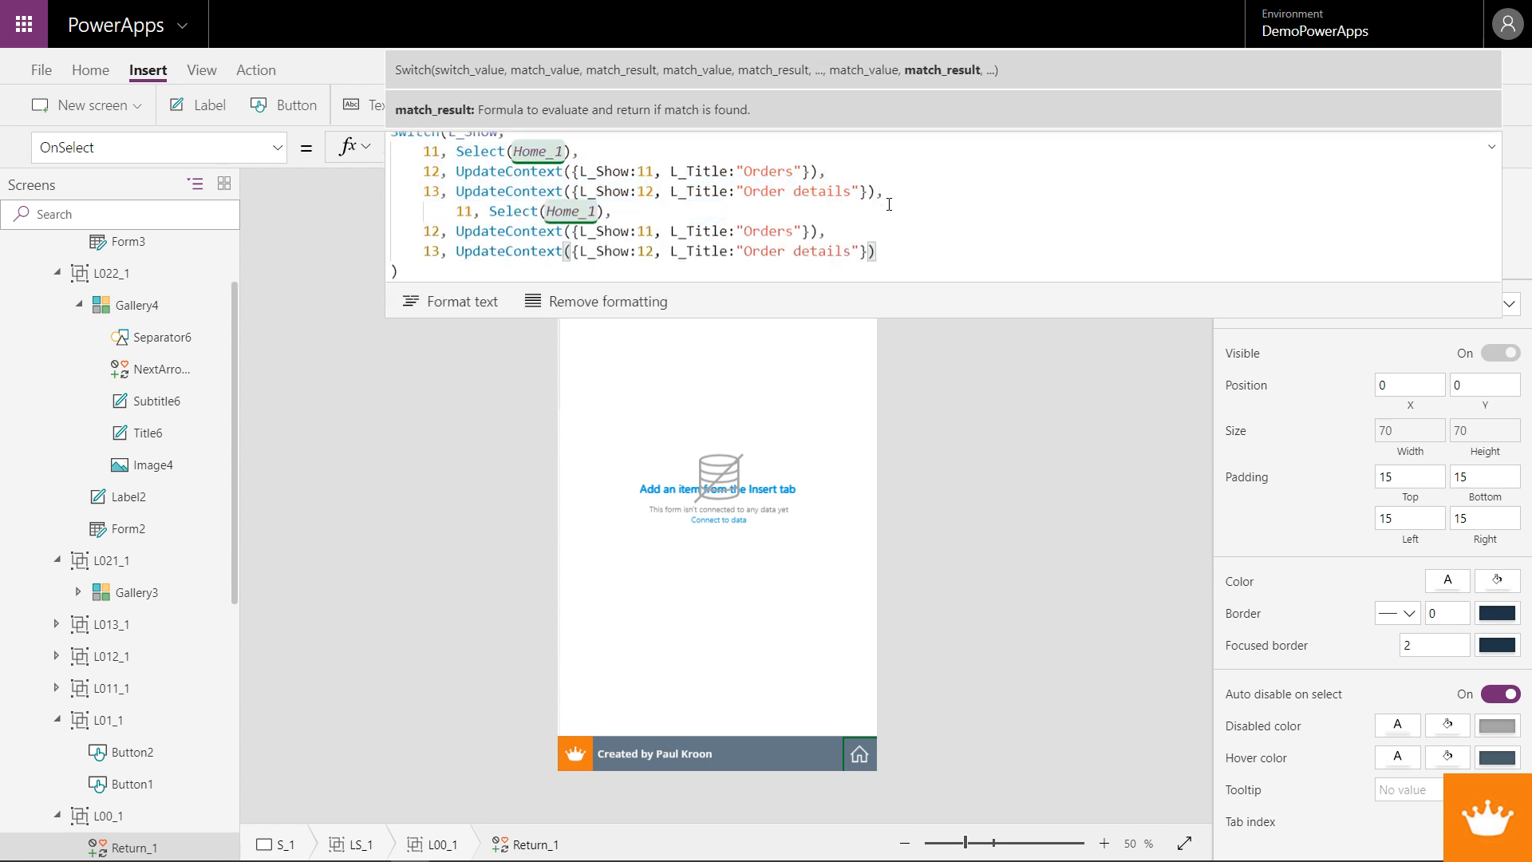
- Renumber the copied cases as 21, 22 and 23, and set L_Show to 21 in case 22 and to 22 in case 23
drag(469, 211, 423, 251)
text(2)
text(2)
text(2)
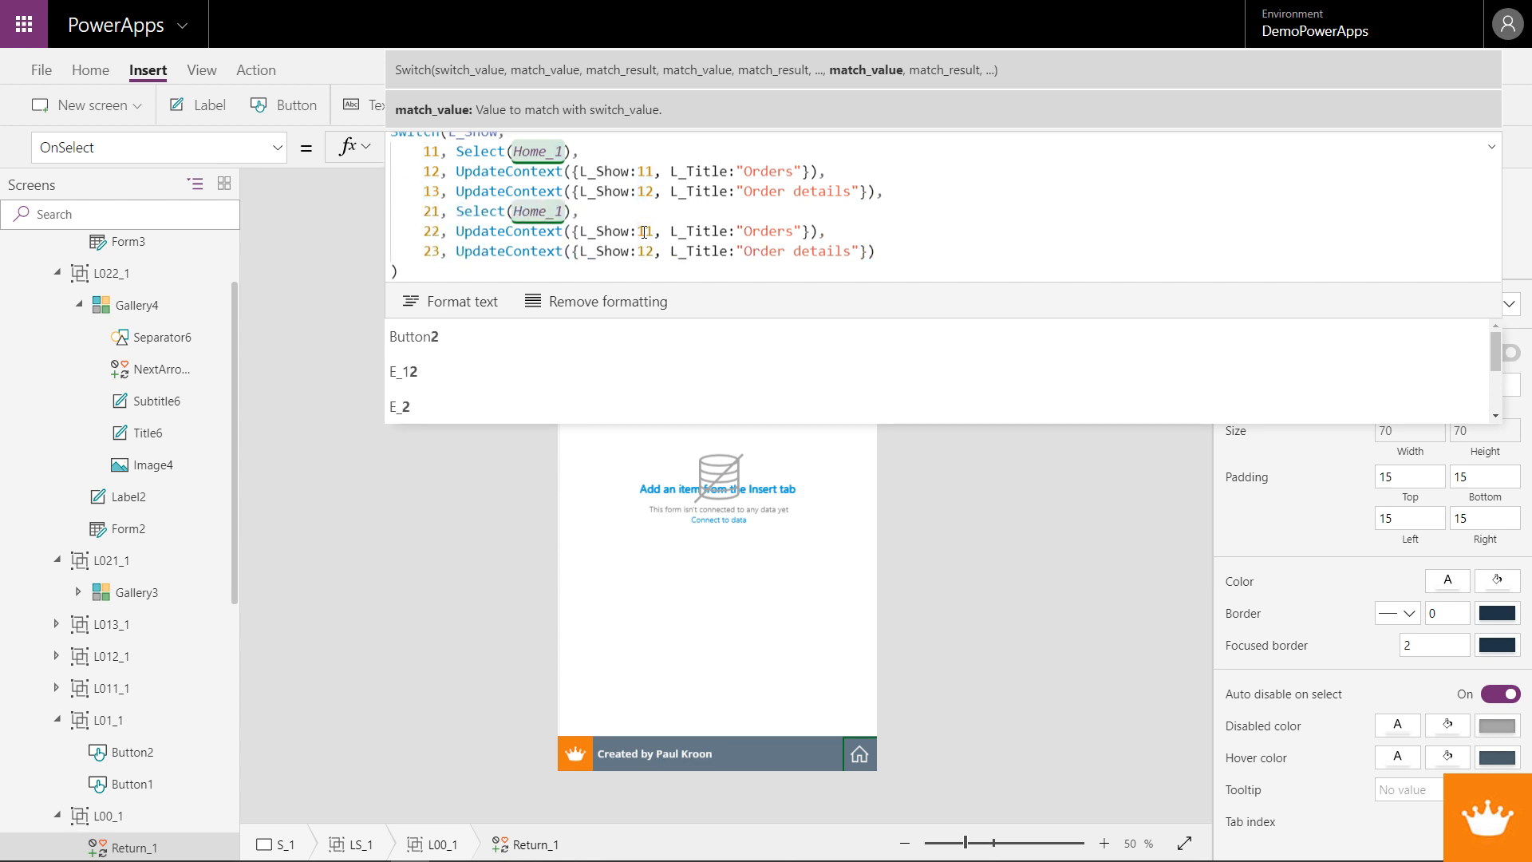
drag(644, 232, 637, 252)
text(22)
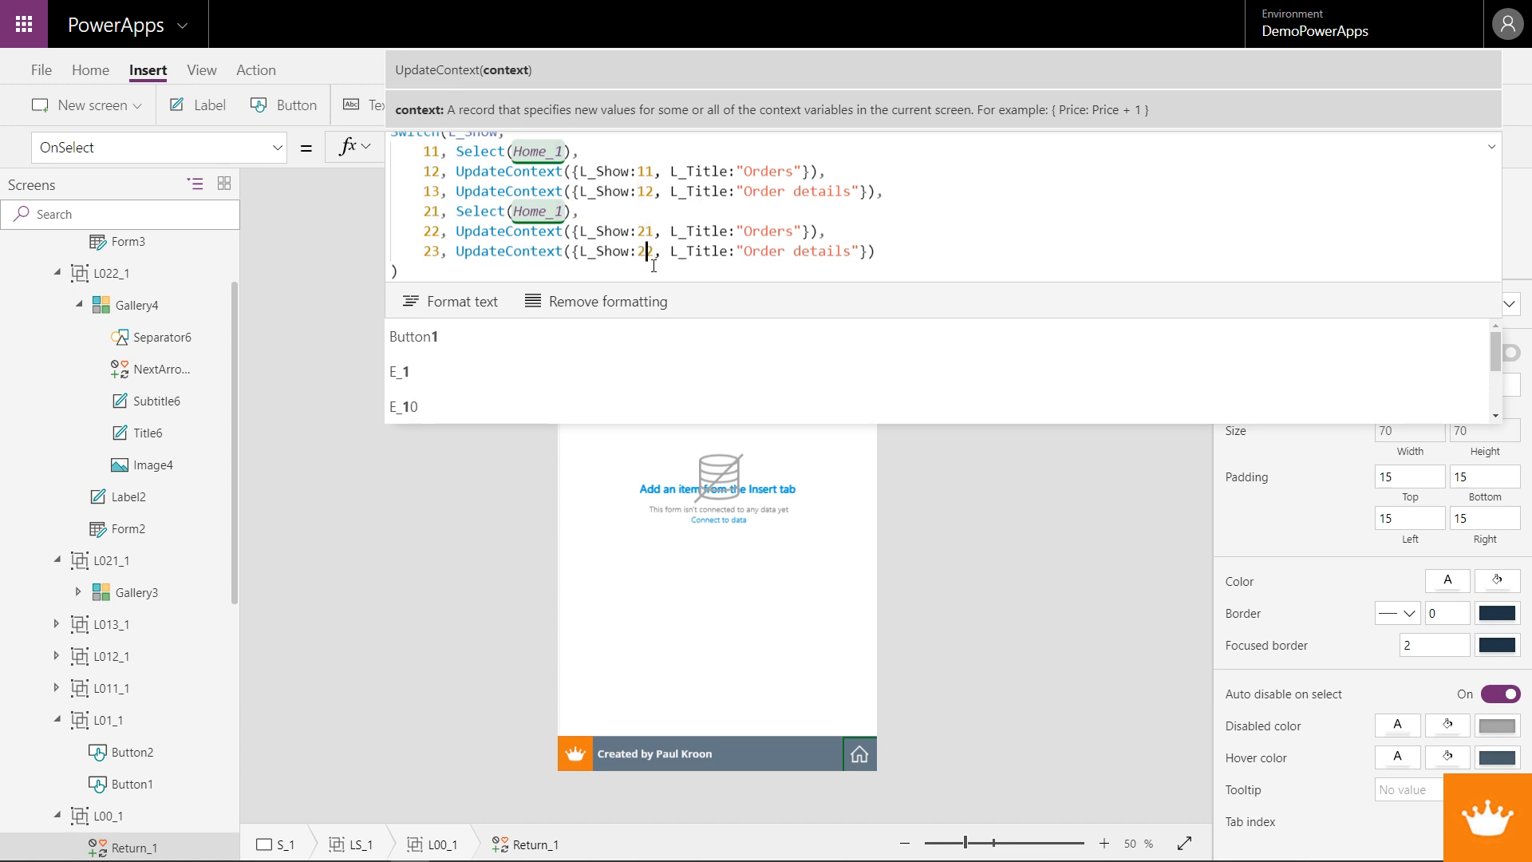
- Set L_Title to "Accounts" in case 22 and to "Account details" in case 23 of the back arrow's formula
double_click(774, 231)
text(Accout)
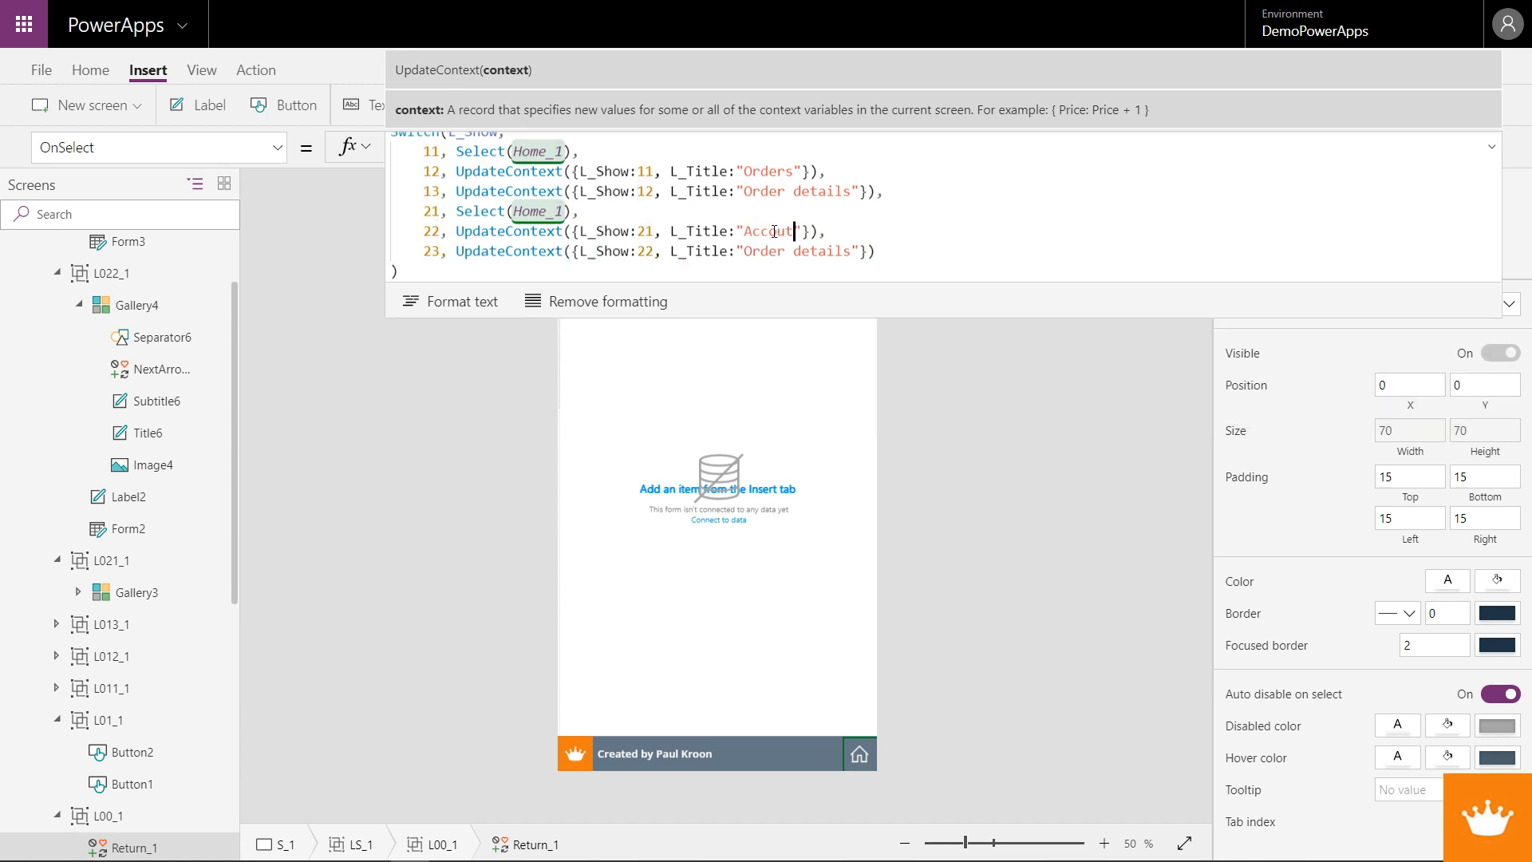
text(ts)
key(BackSpace)
key(BackSpace)
key(BackSpace)
key(BackSpace)
key(BackSpace)
text(Account)
- Preview the app and test the accounts, account details and contact details layers with the back and home navigation, then close the preview
key(F5)
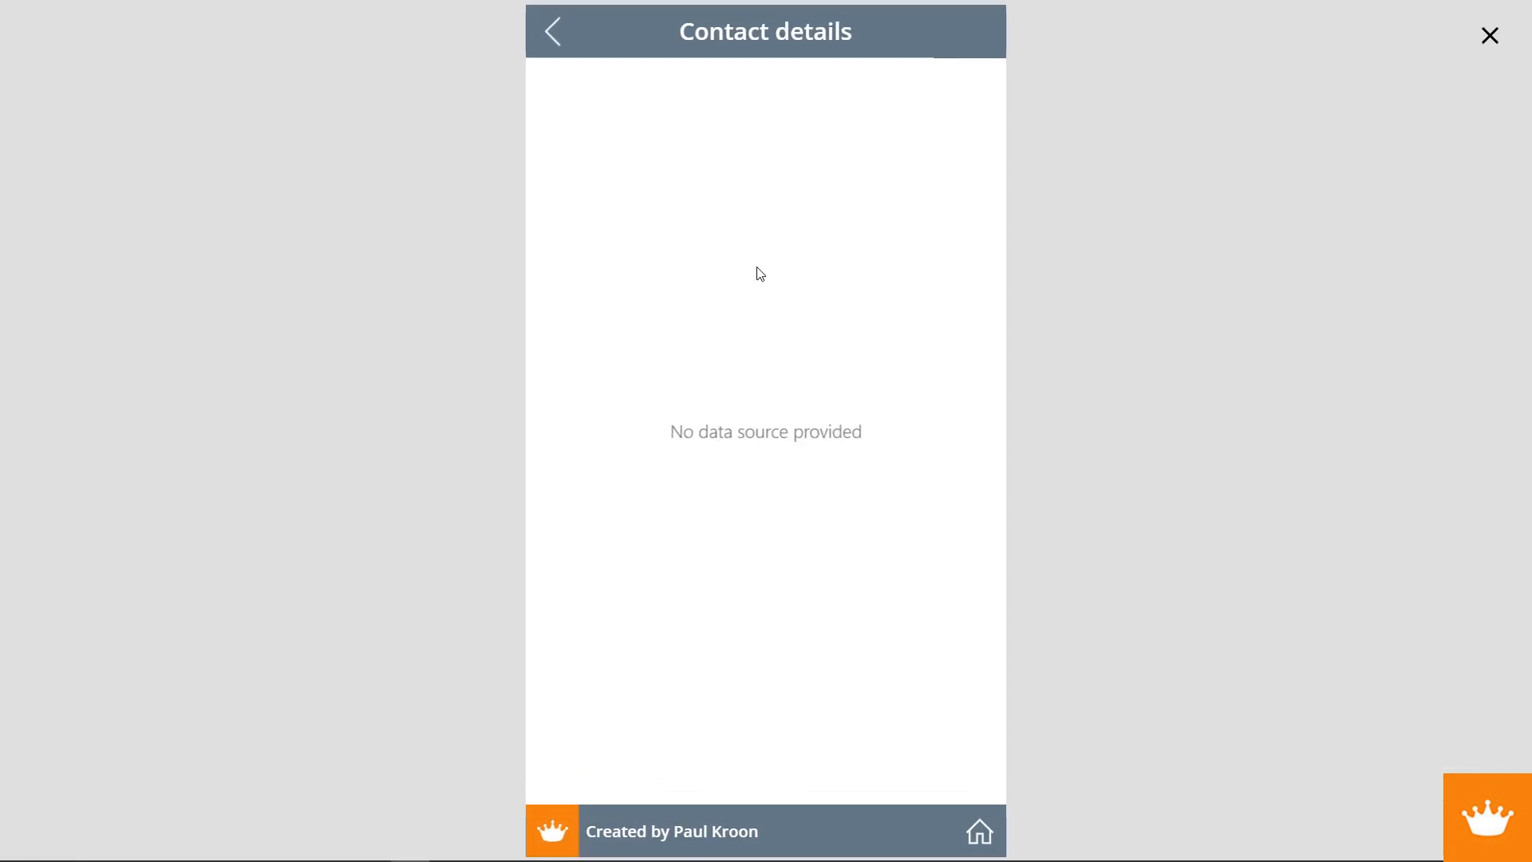
click(980, 831)
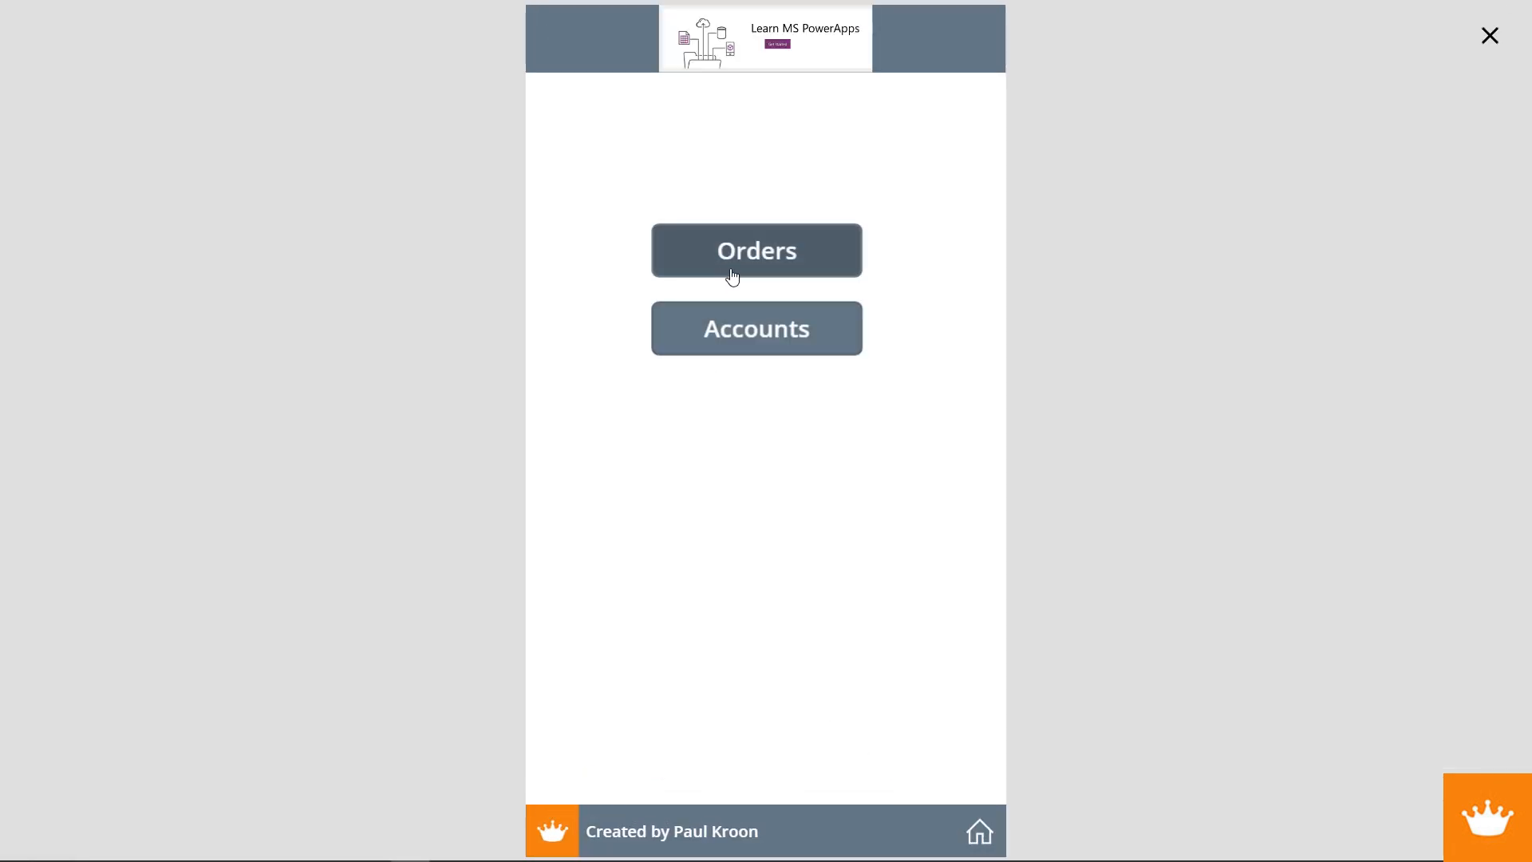
click(772, 351)
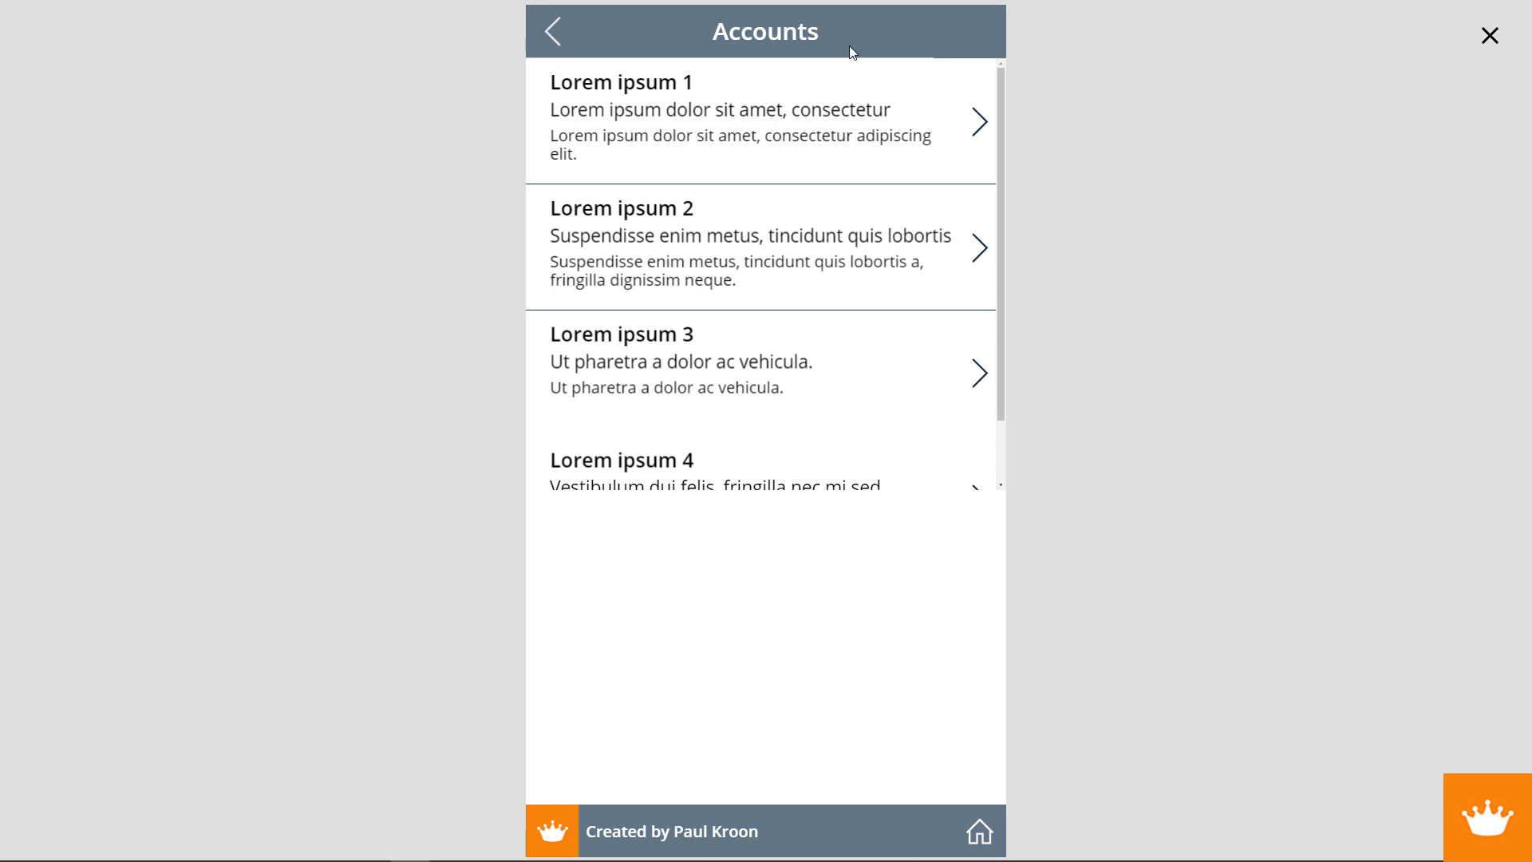
click(980, 121)
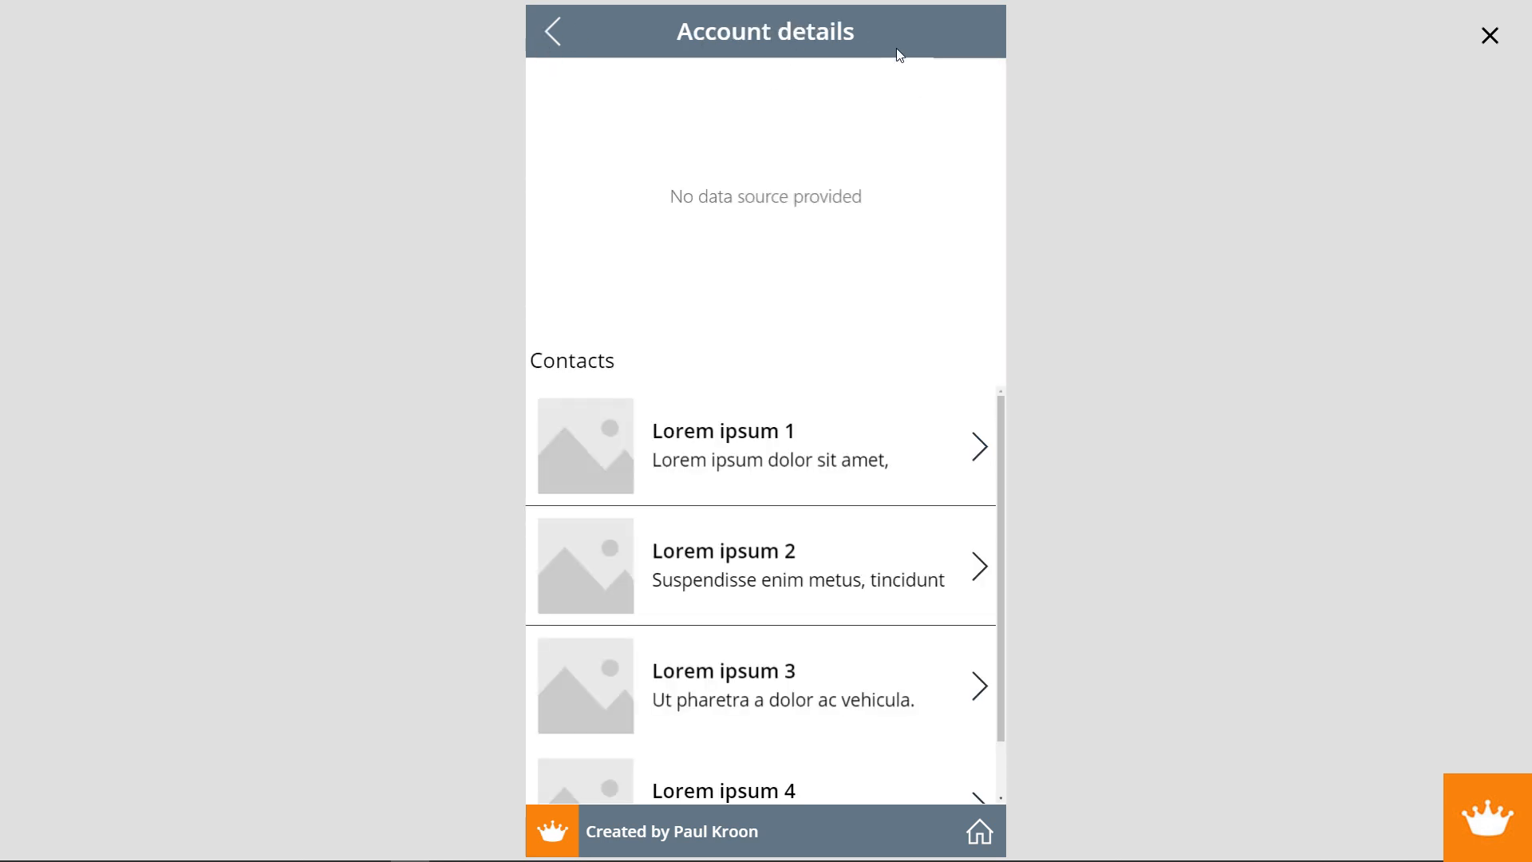
click(980, 447)
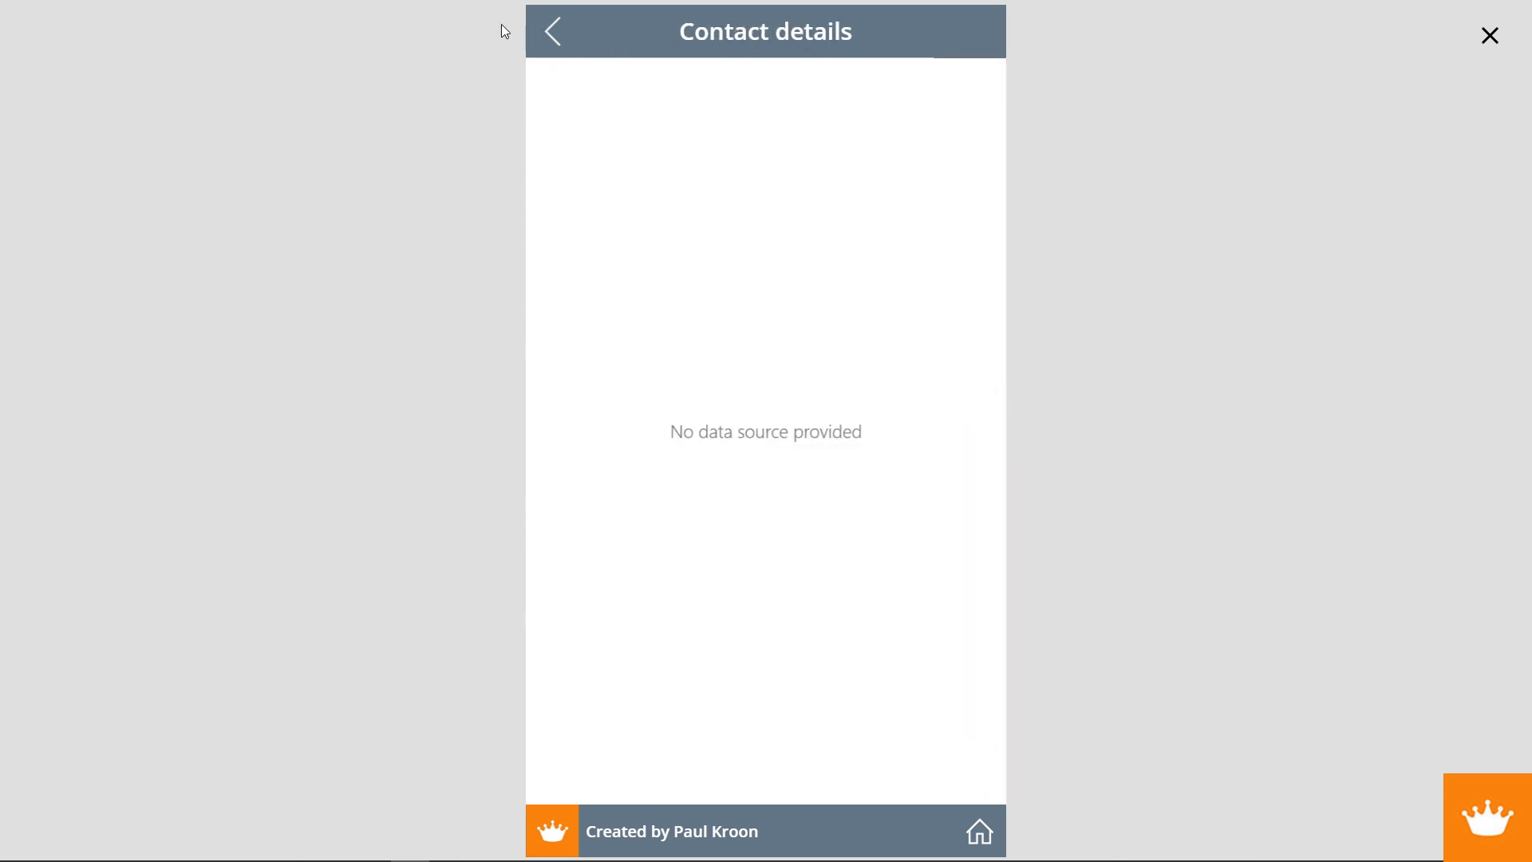
click(550, 32)
click(551, 32)
click(956, 140)
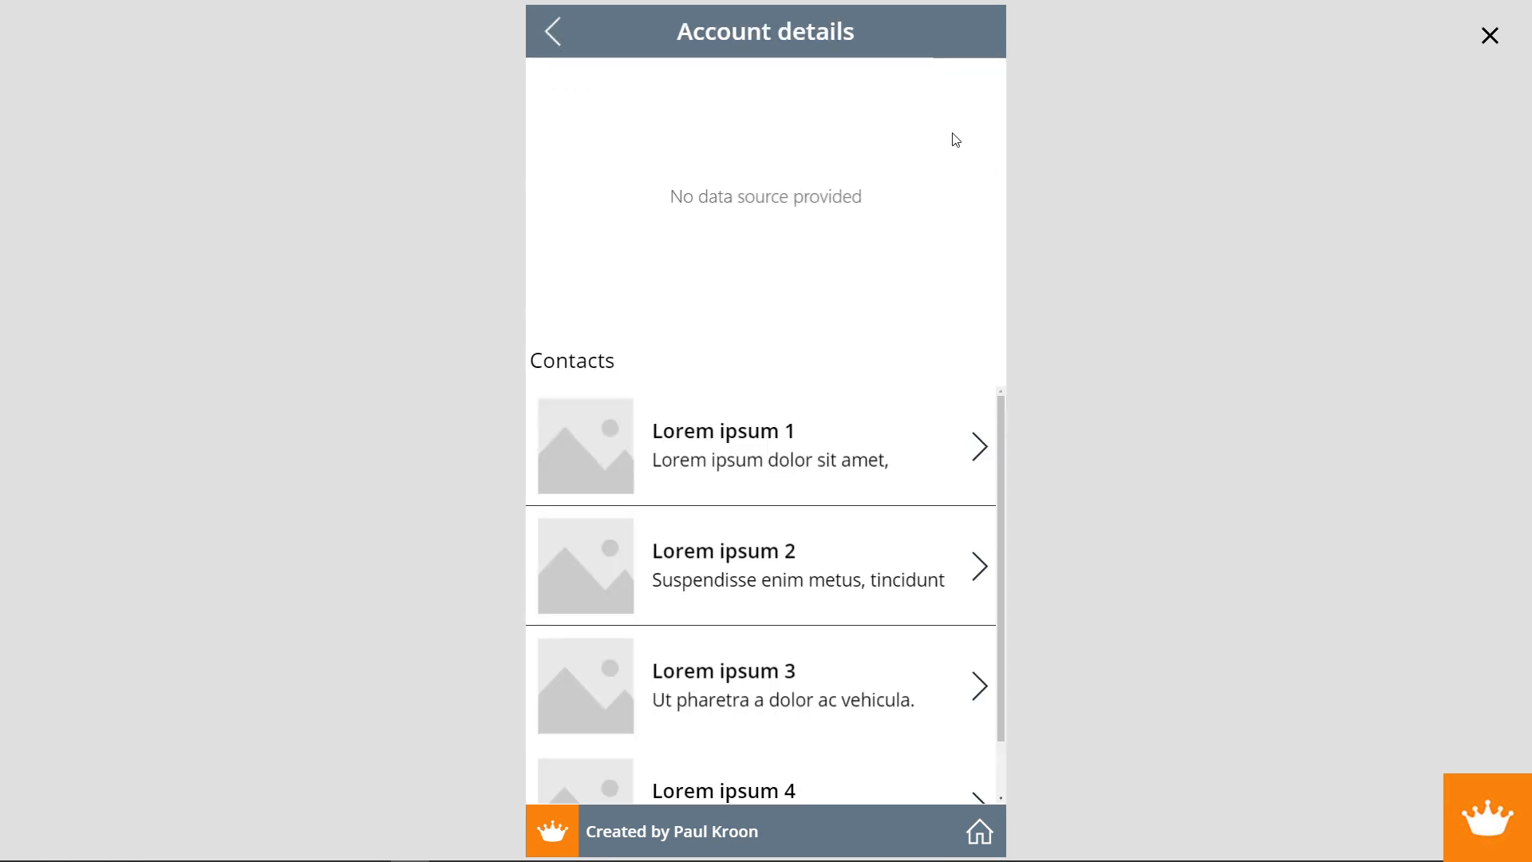
click(969, 462)
click(961, 828)
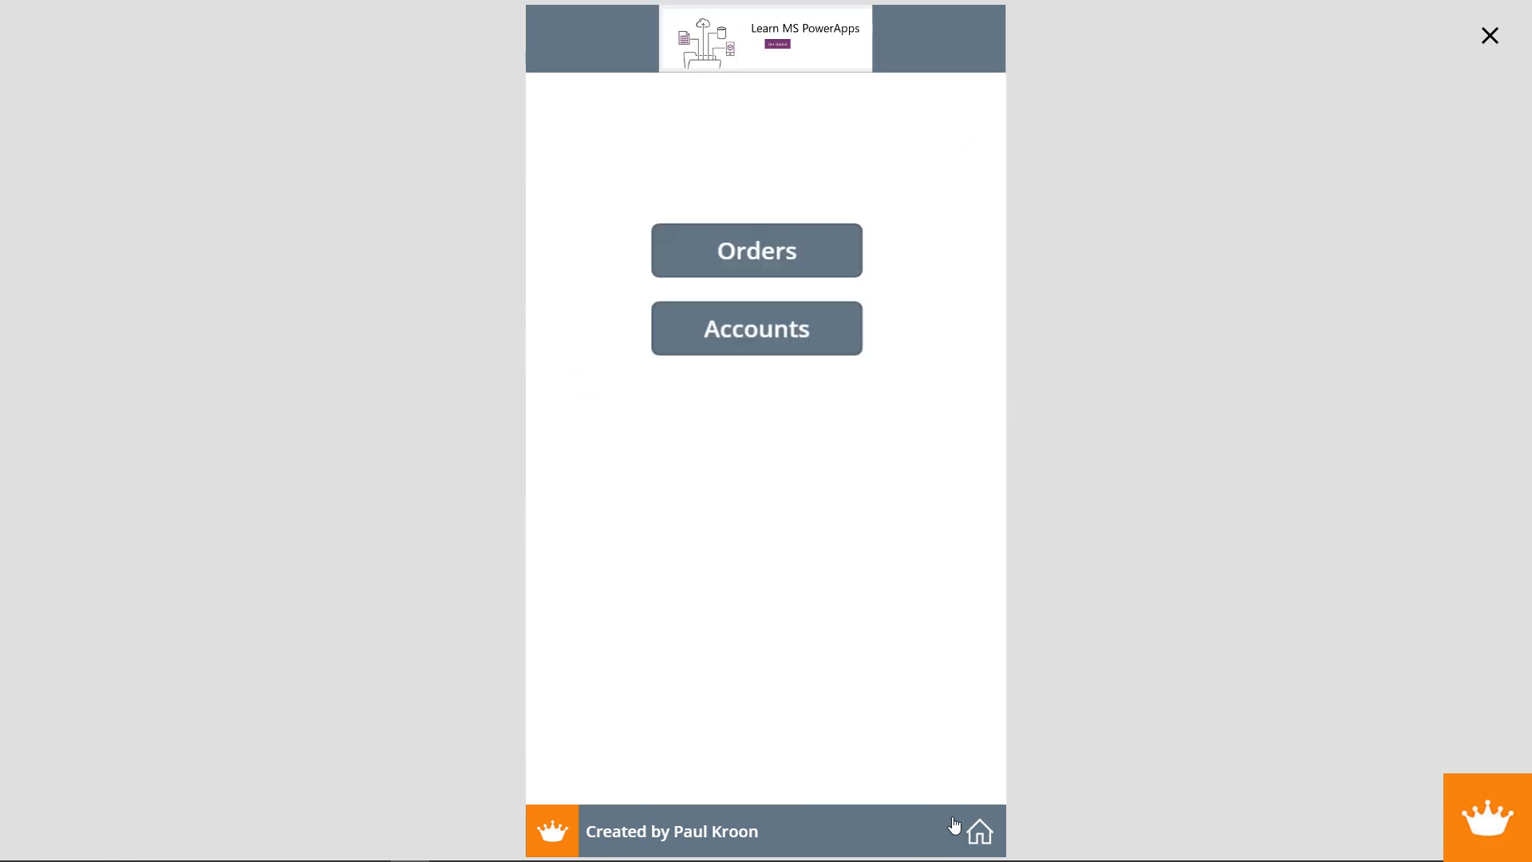
click(1490, 37)
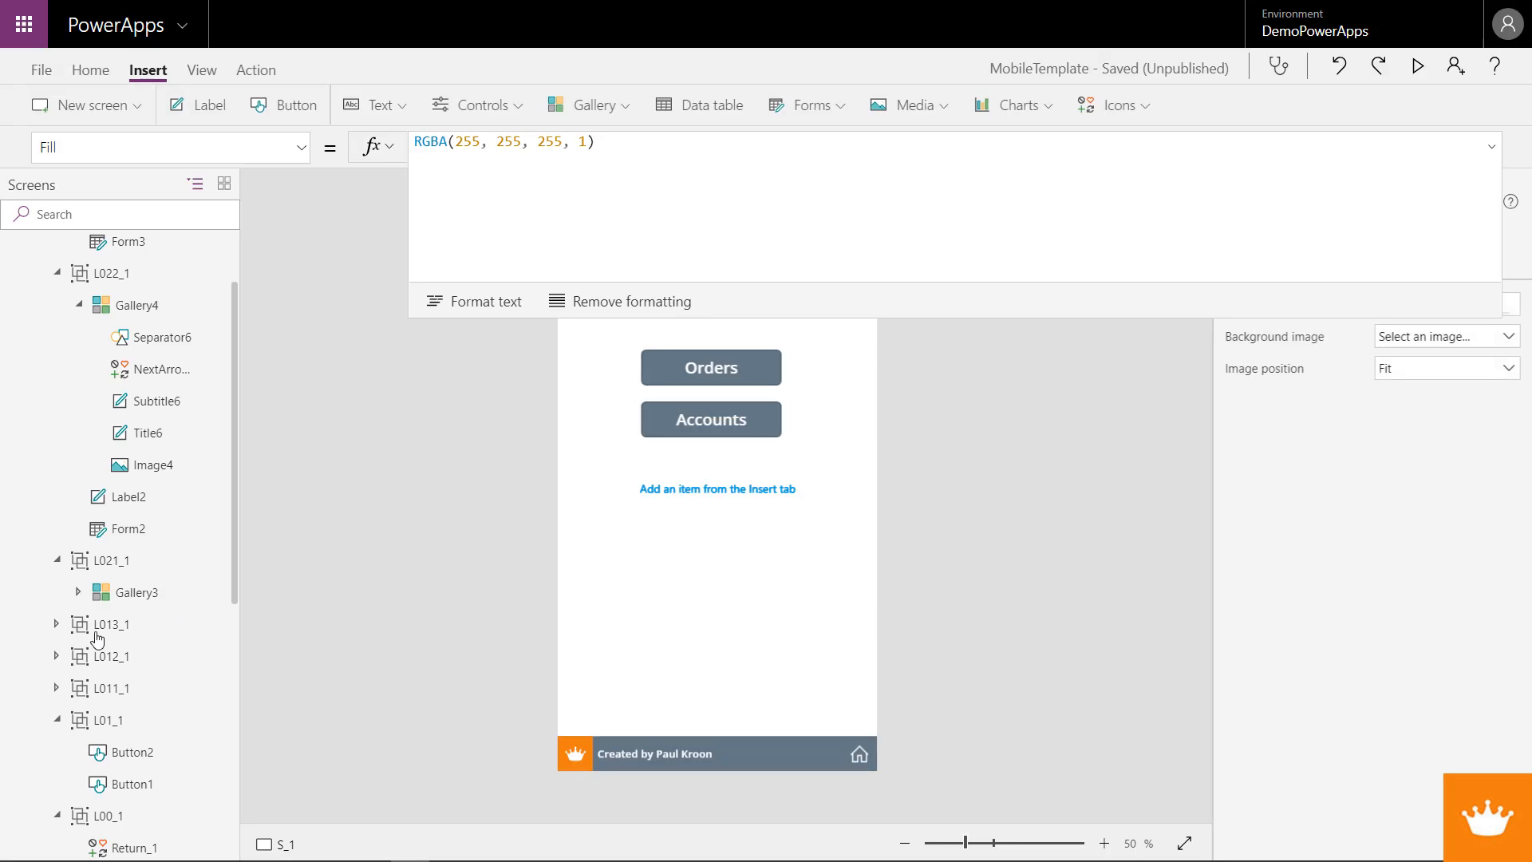
- Delete the leftover Accounts, Account details and Contacts screens, keeping only screen S_1
scroll(68, 279, up, 5)
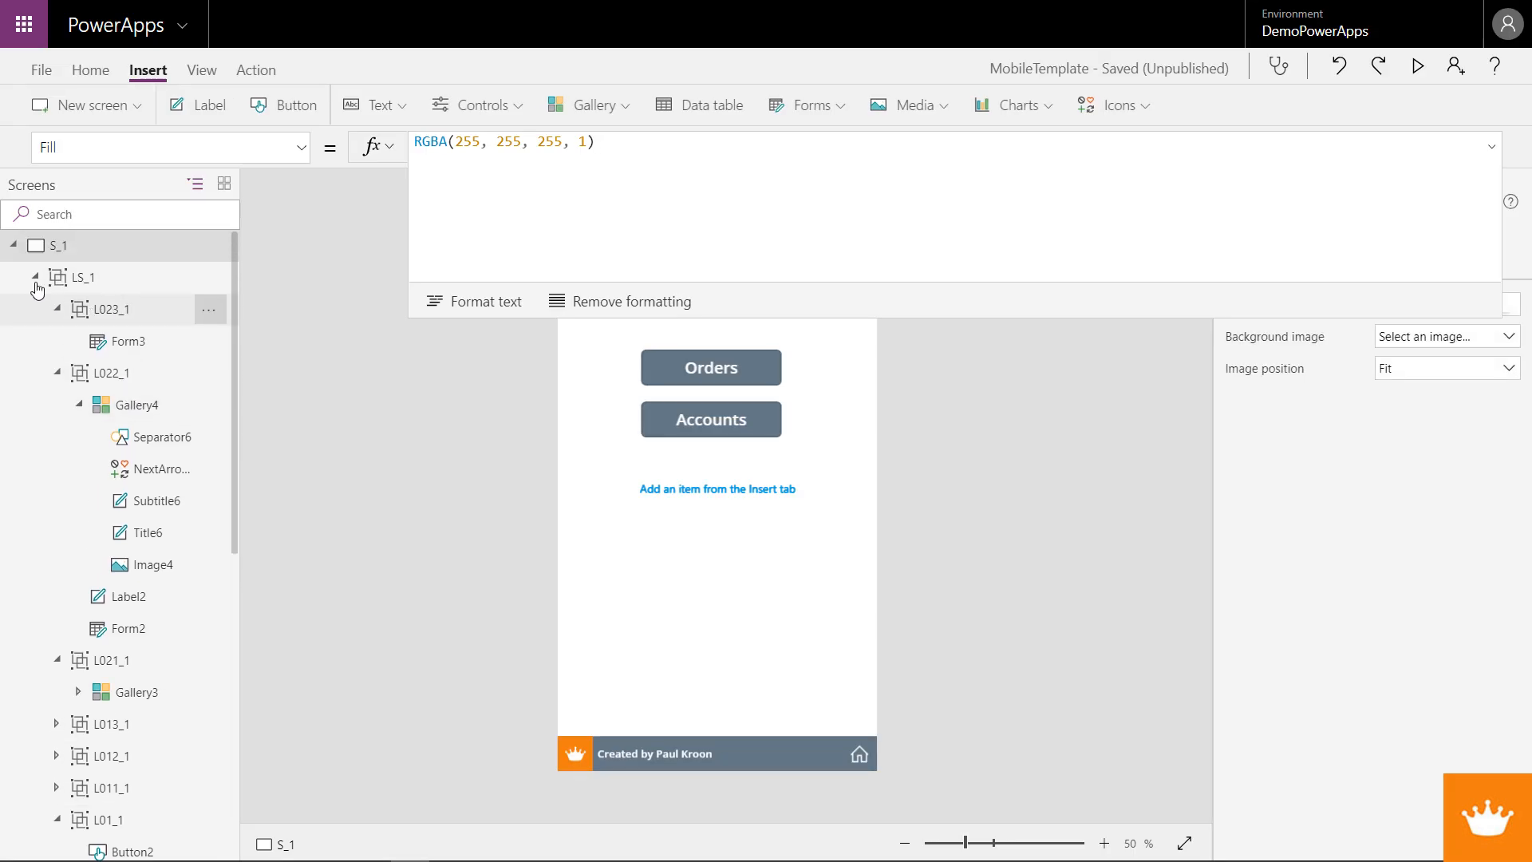
click(11, 245)
click(68, 278)
right_click(69, 279)
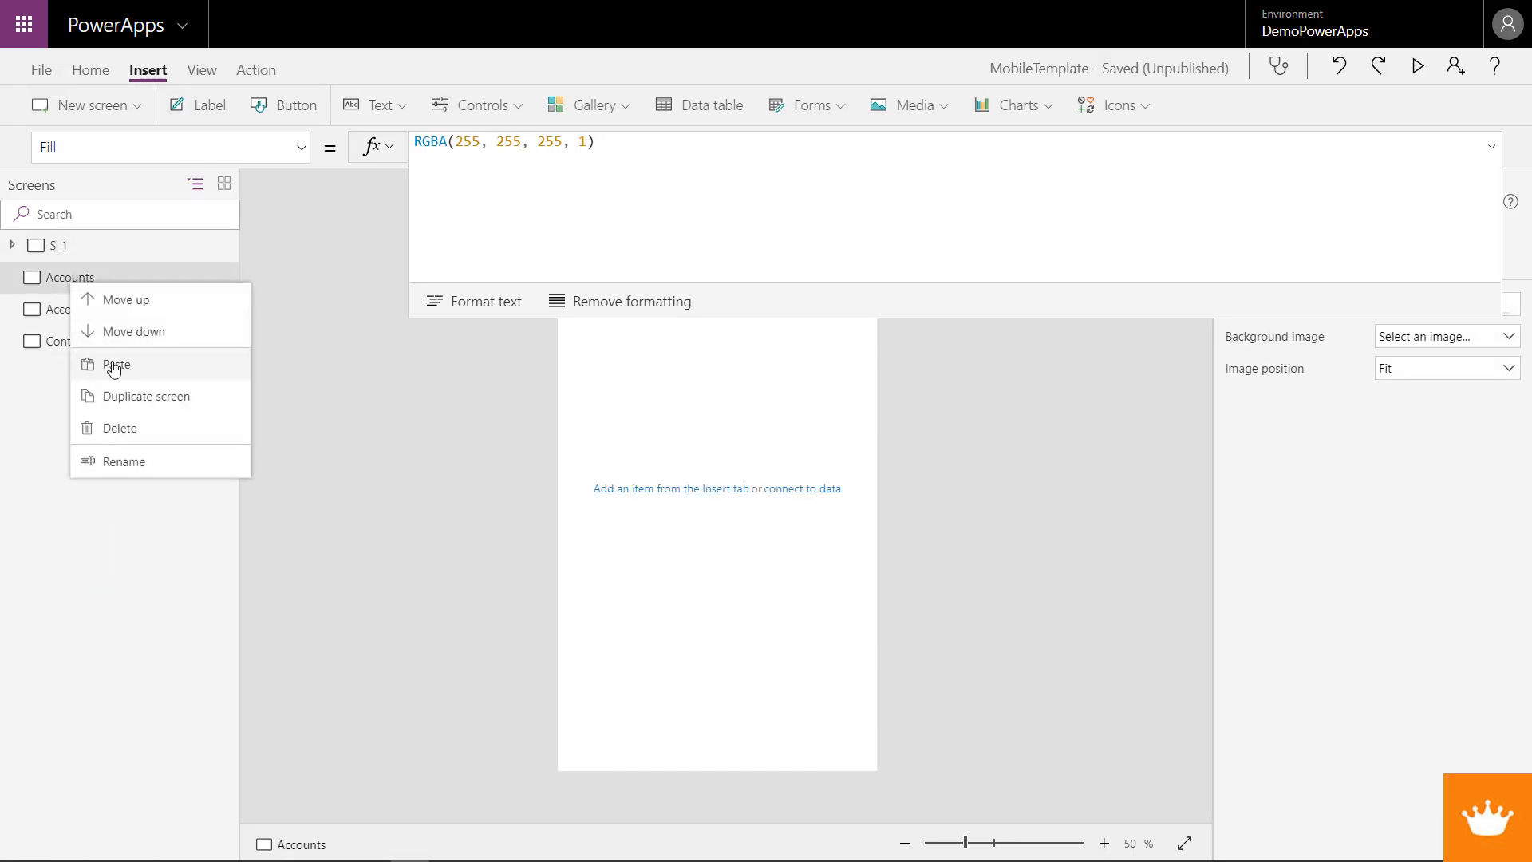
click(105, 432)
right_click(77, 285)
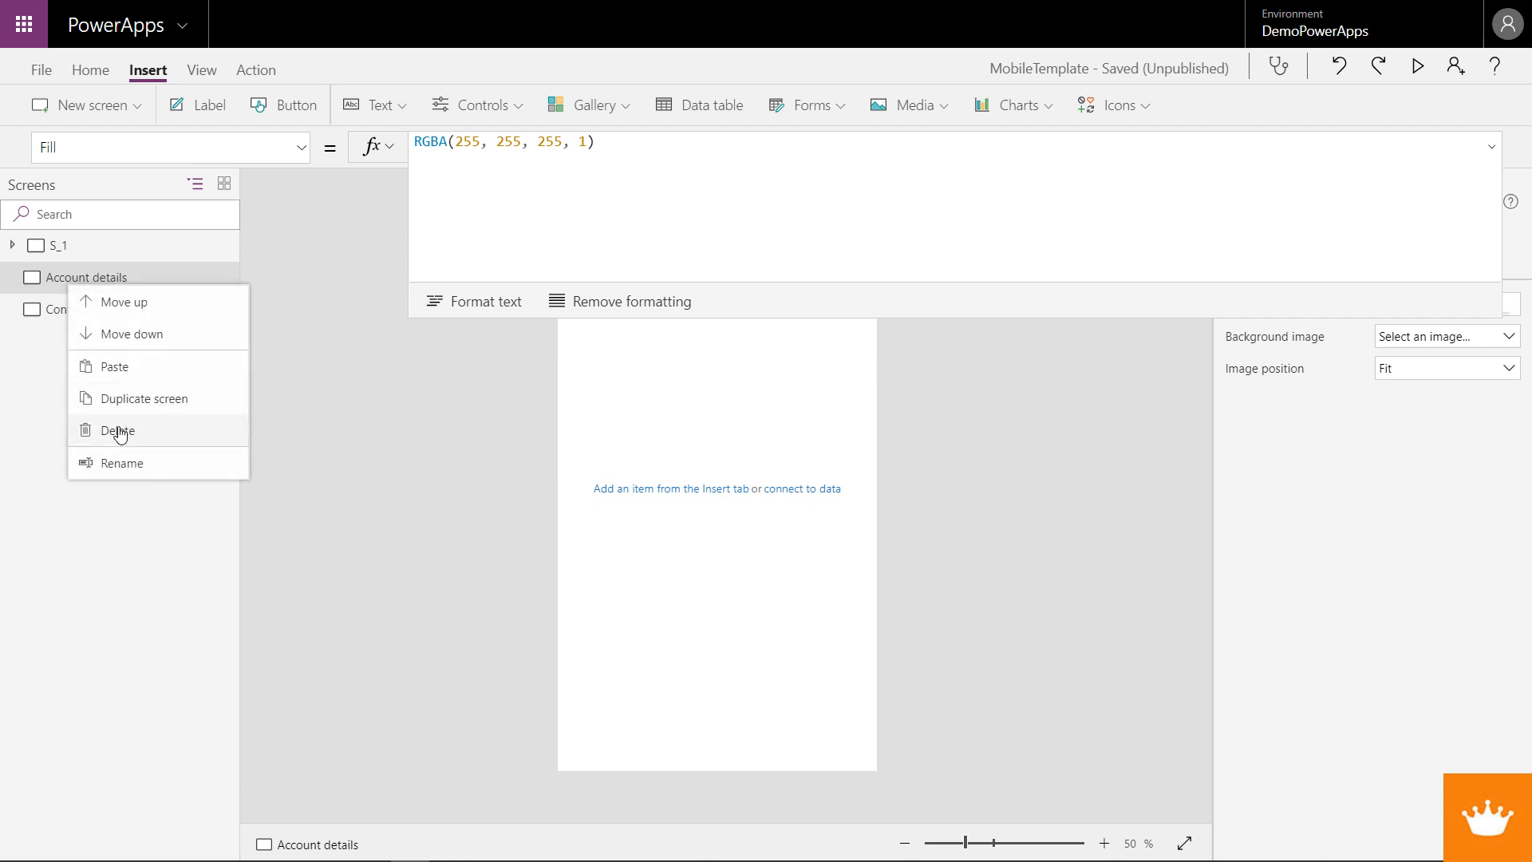
click(119, 431)
right_click(84, 285)
click(124, 399)
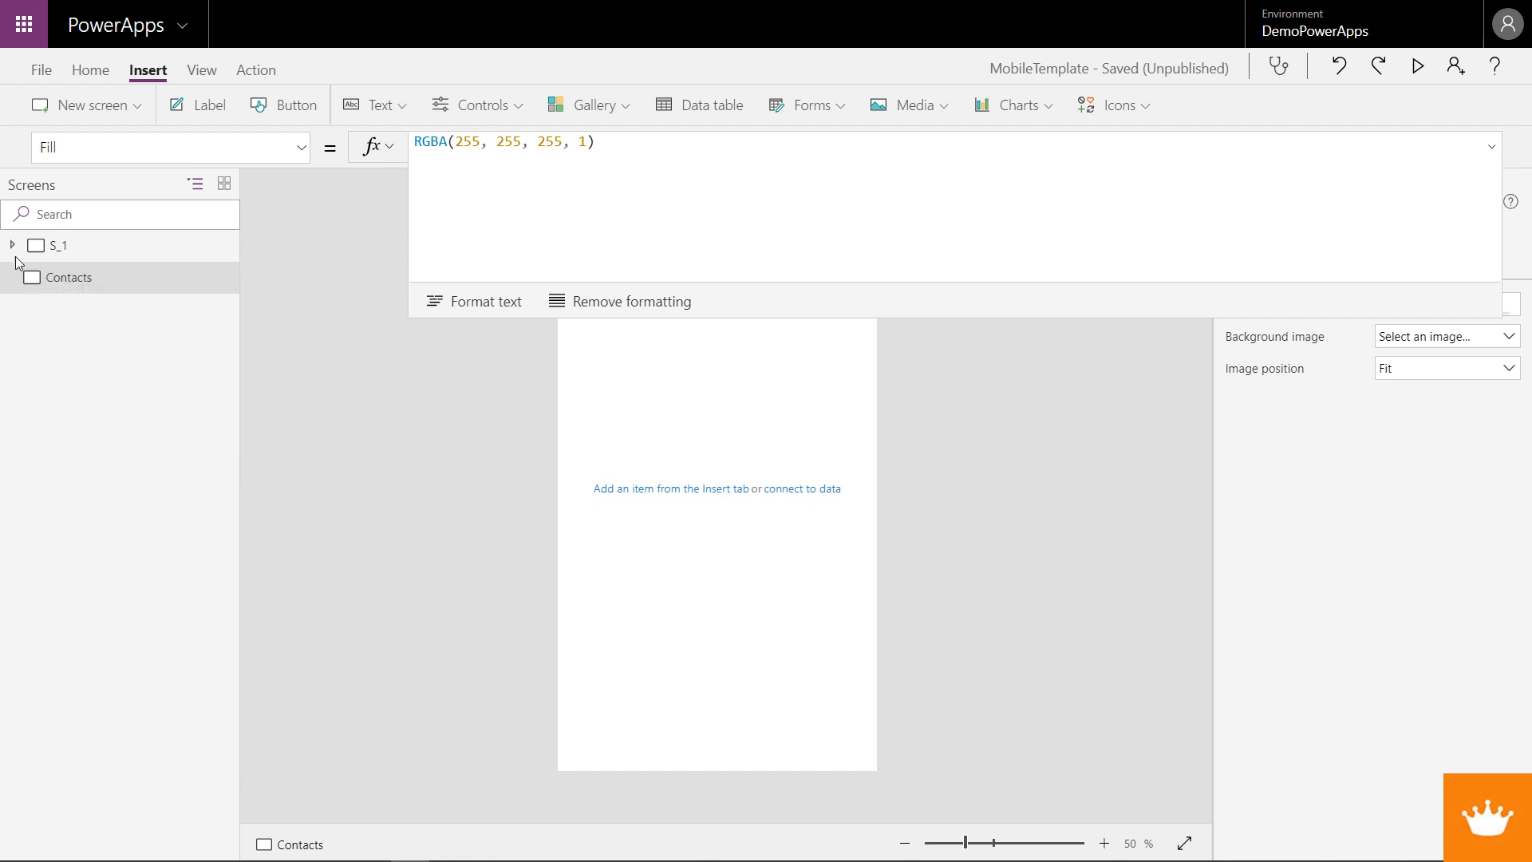
click(15, 246)
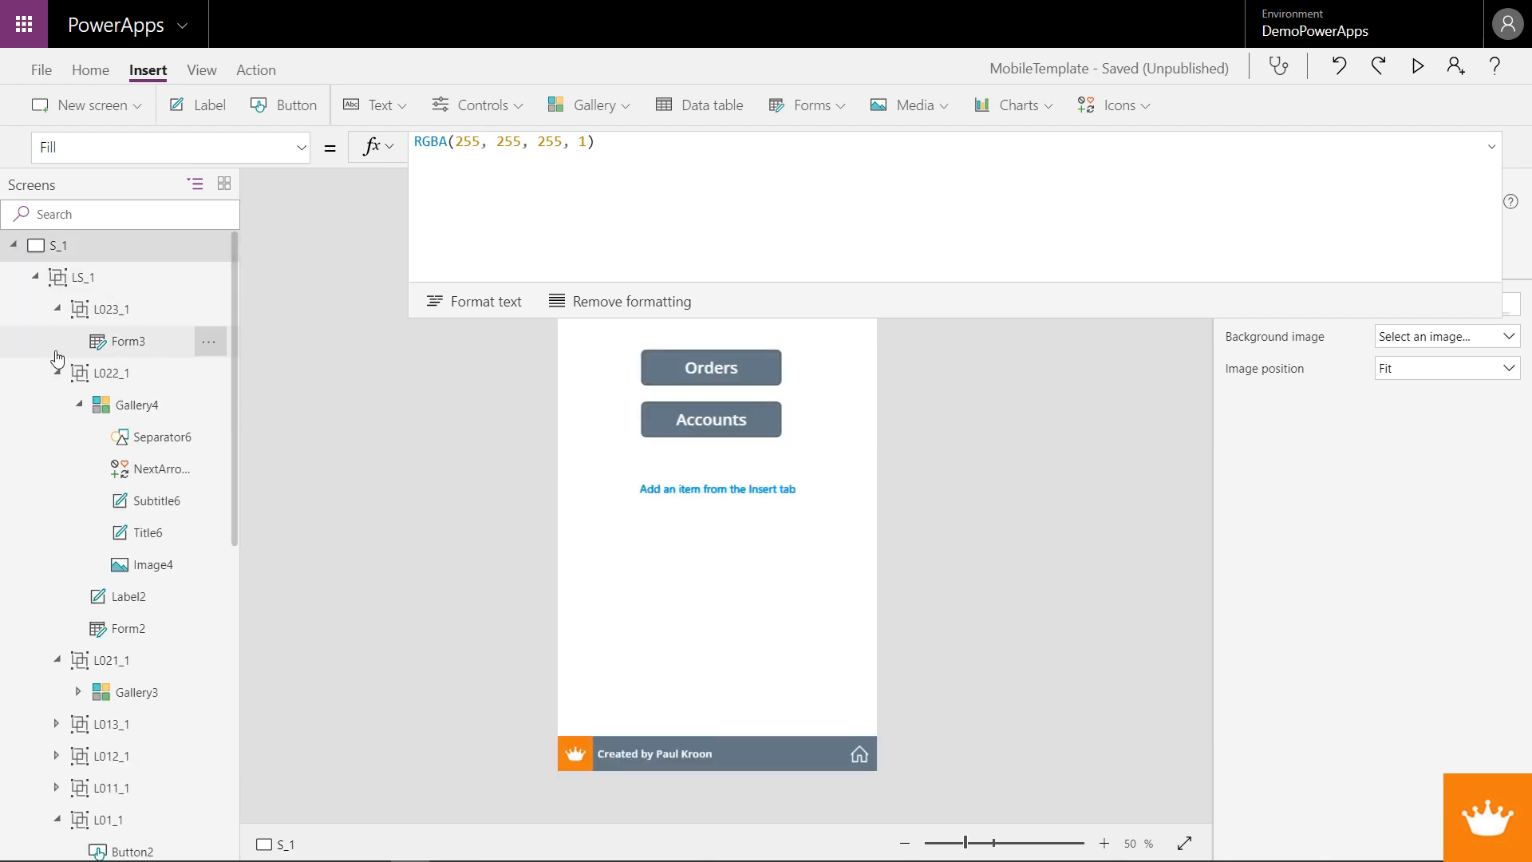
- Collapse the expanded layer groups inside LS_1 and the EVTS_1 group in the screen tree
click(57, 309)
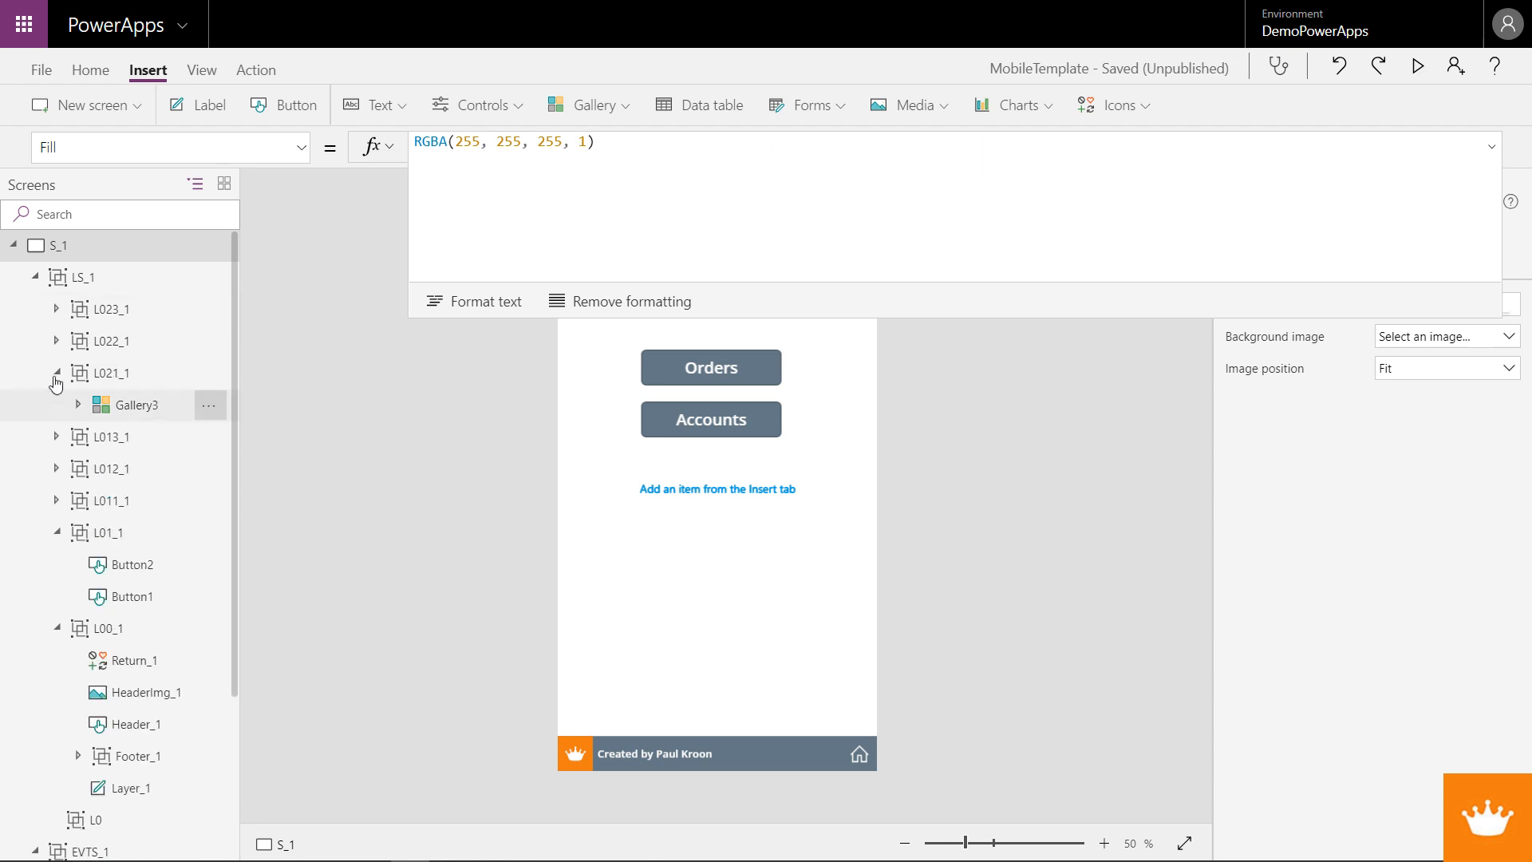
click(57, 373)
click(59, 501)
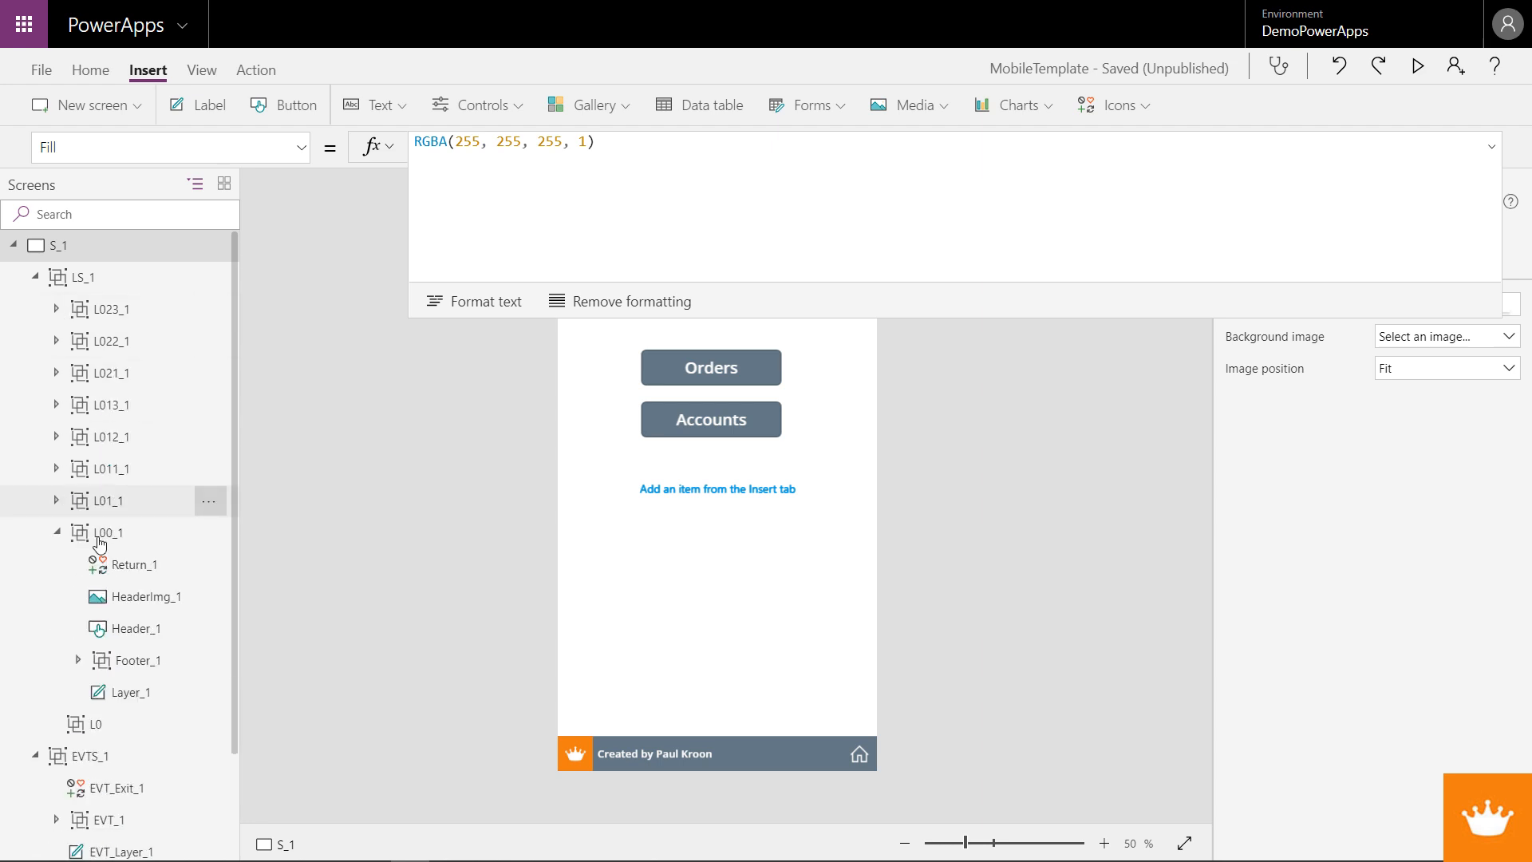
click(58, 532)
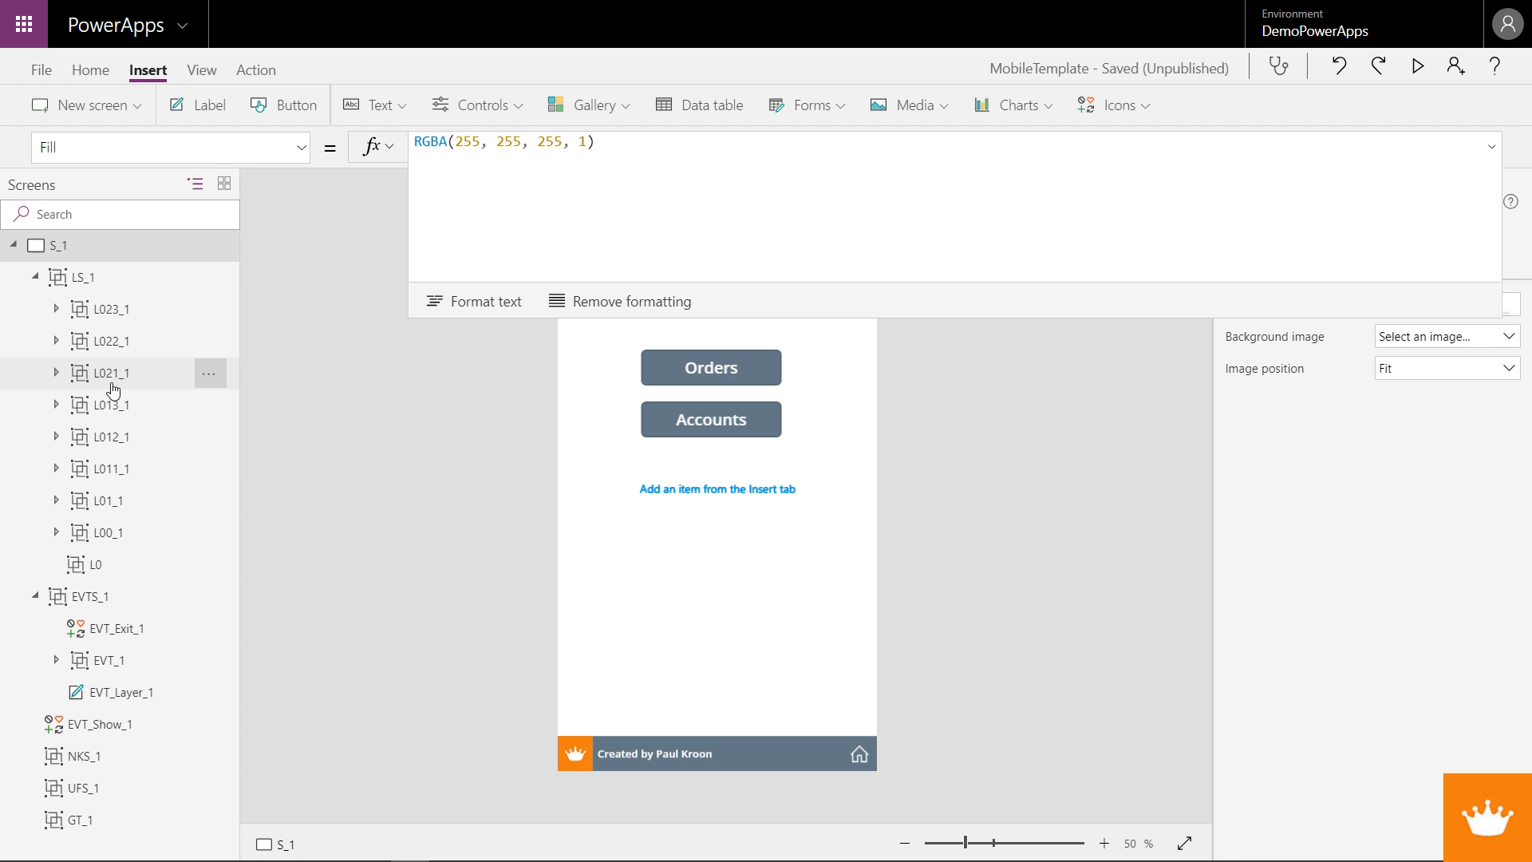
click(34, 596)
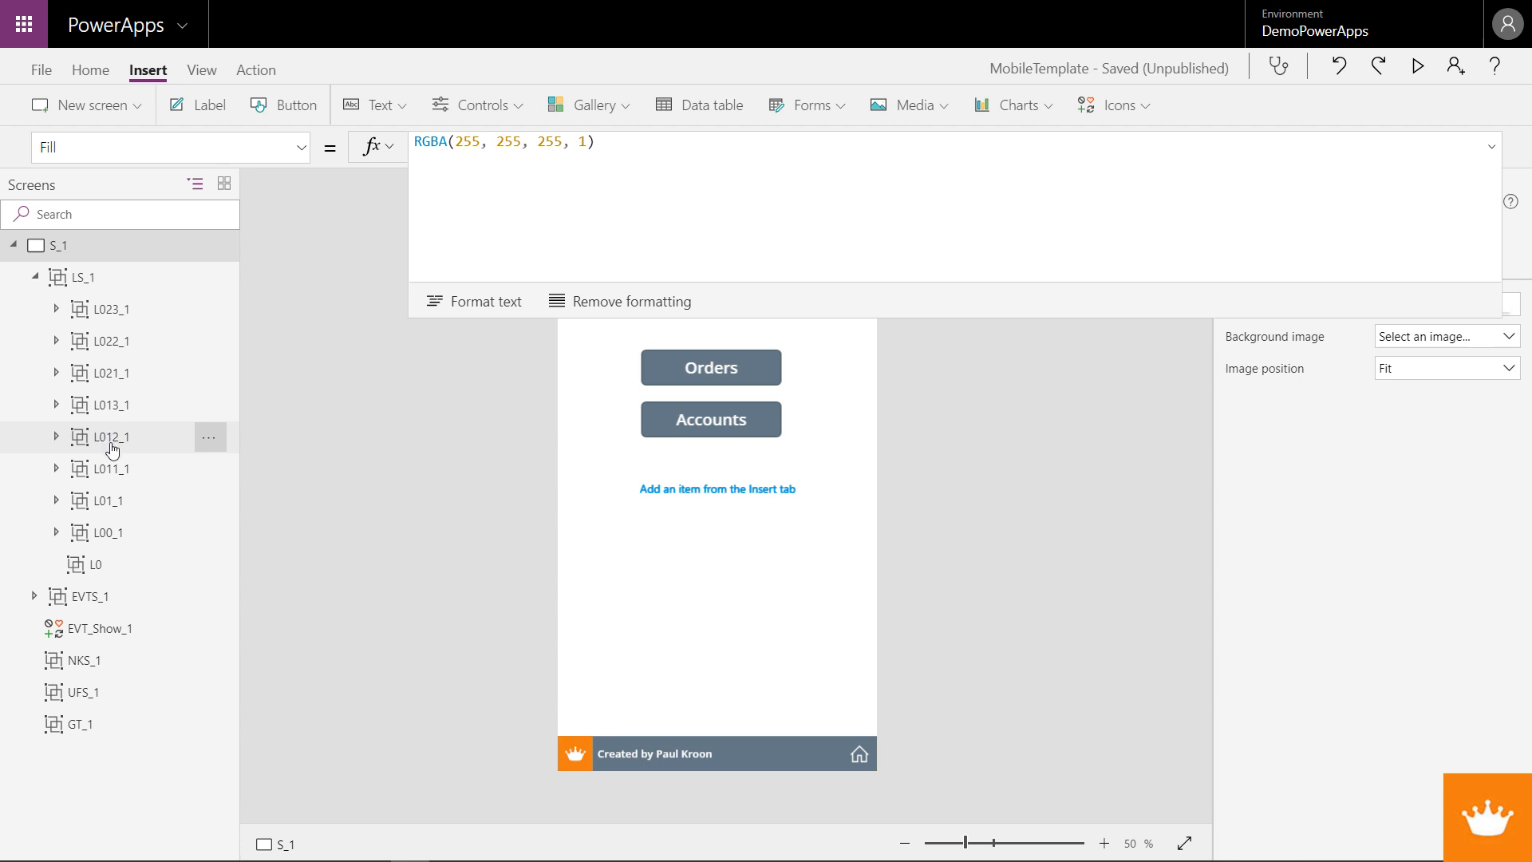
- Paste a copy of the empty L0 layer group into LS_1
right_click(96, 289)
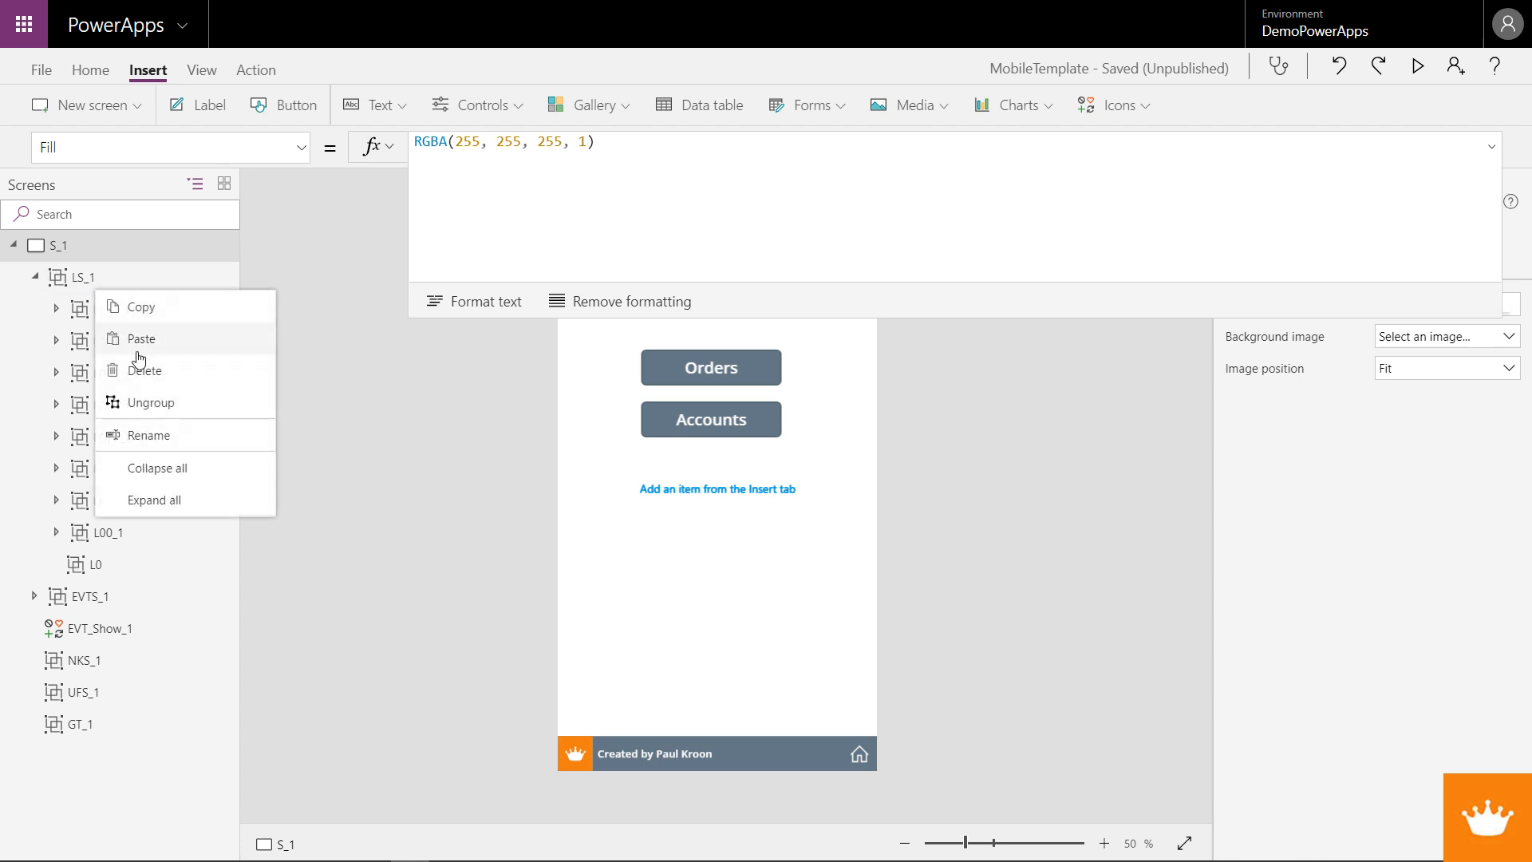
click(109, 576)
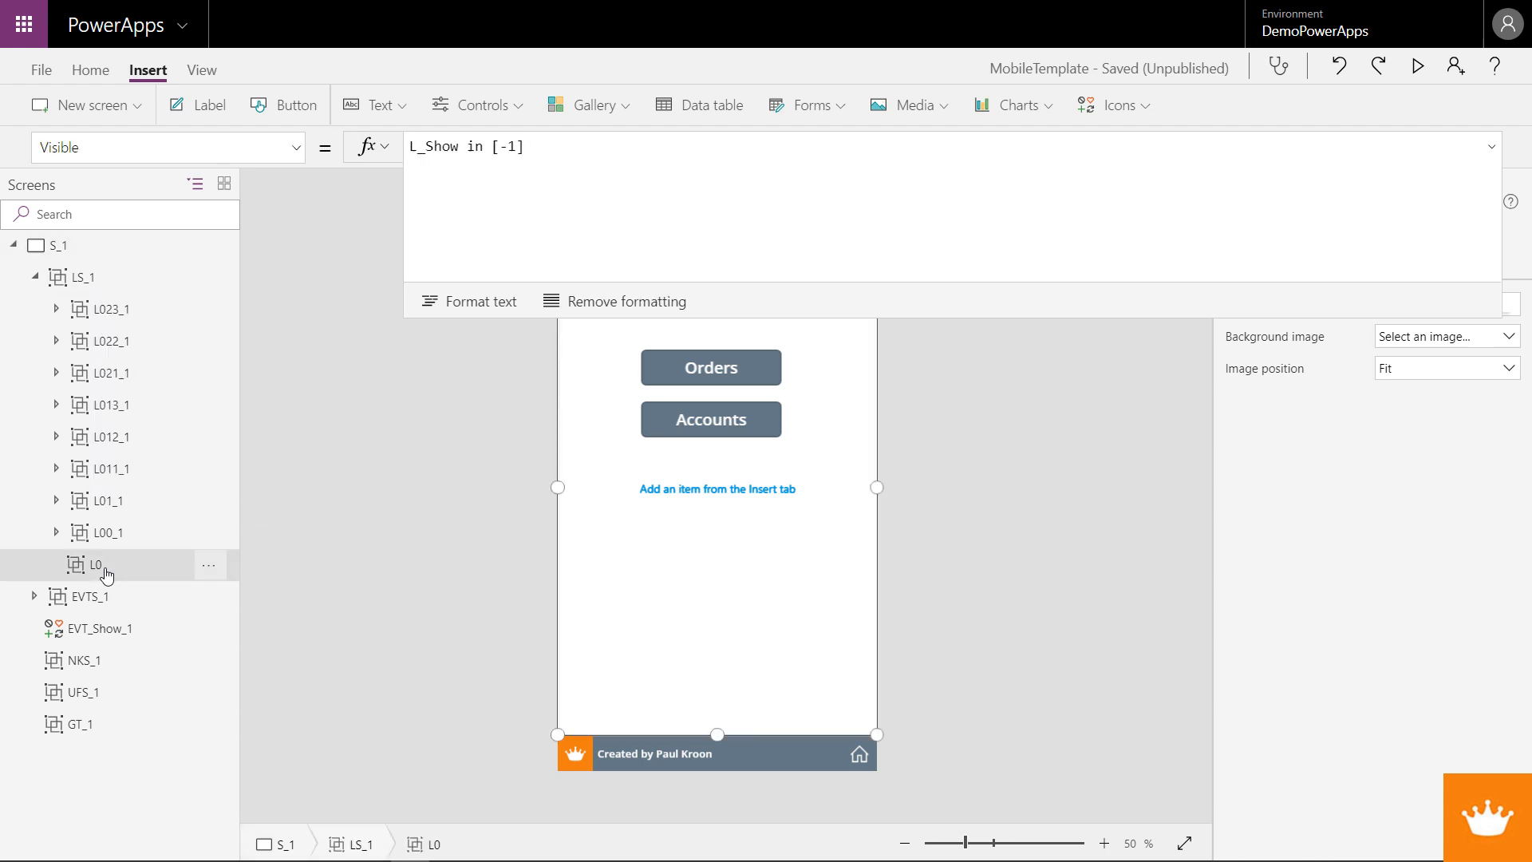
key(ctrl+v)
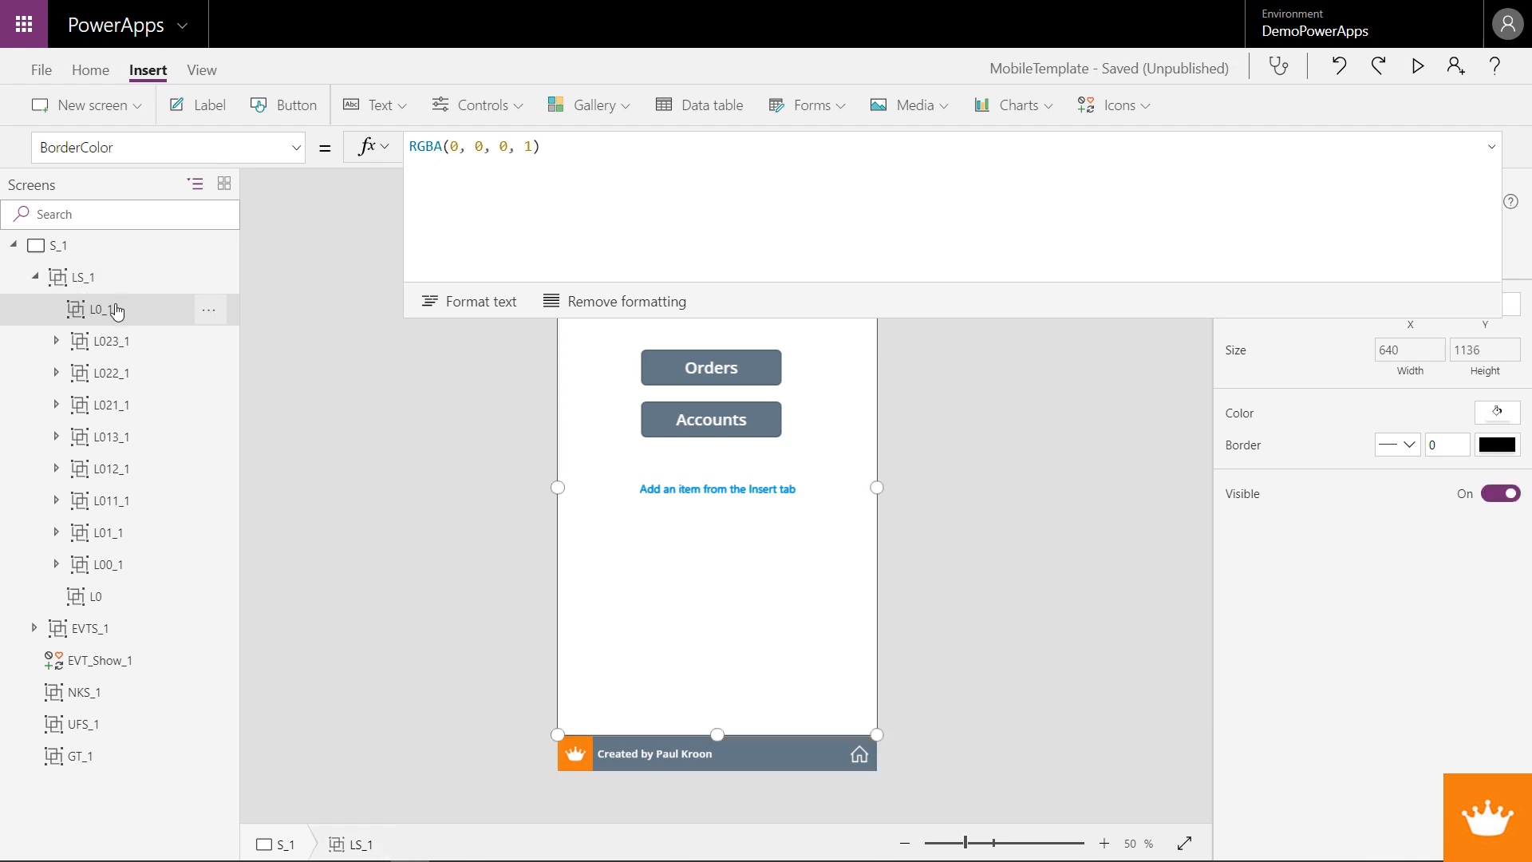
- Rename the pasted layer group as L0_211
right_click(112, 309)
click(151, 425)
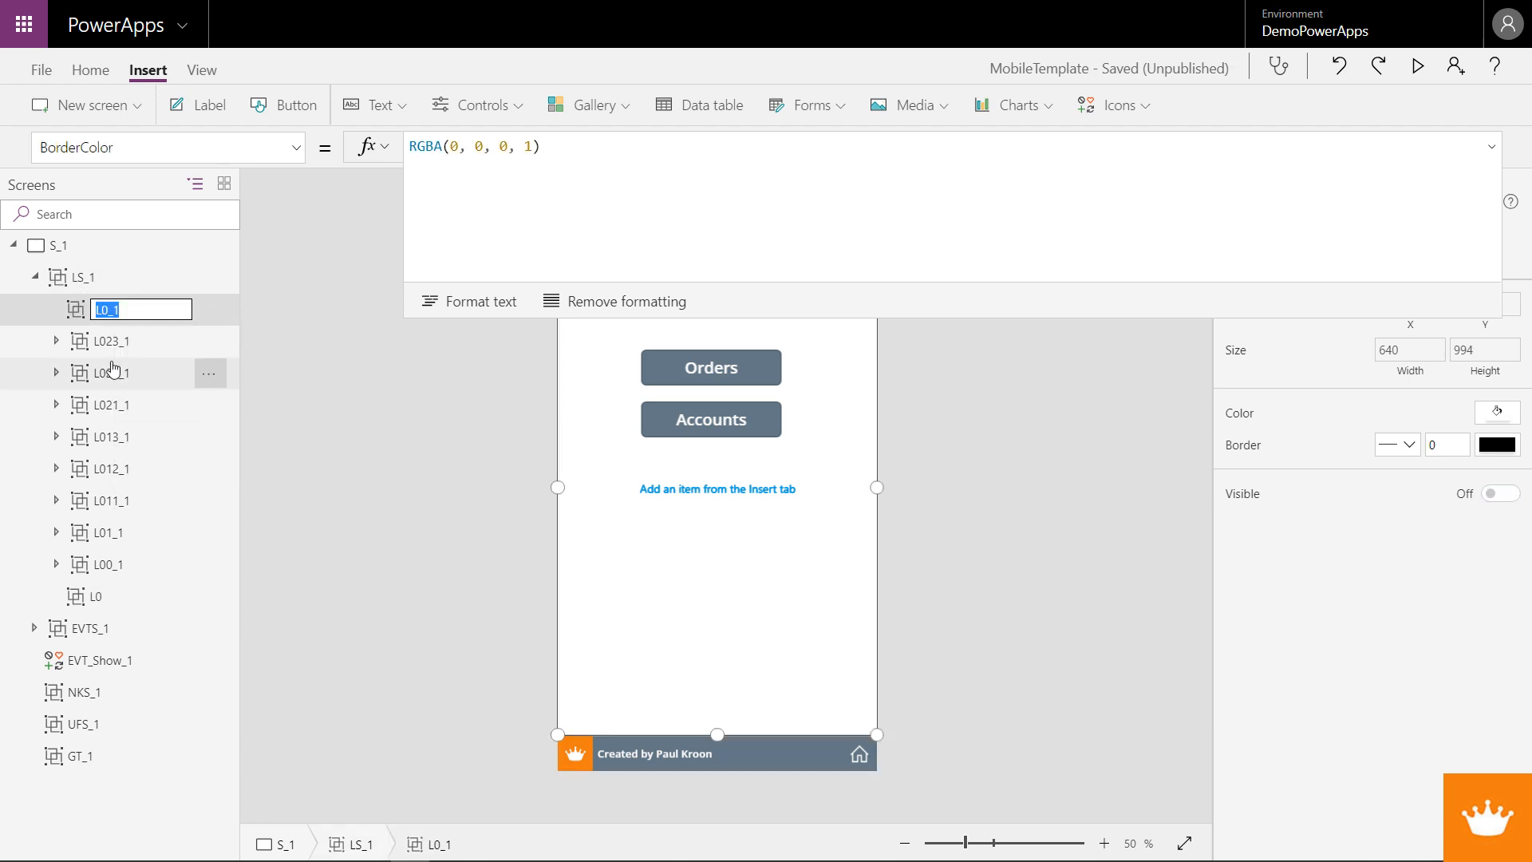
click(124, 308)
key(shift+Left)
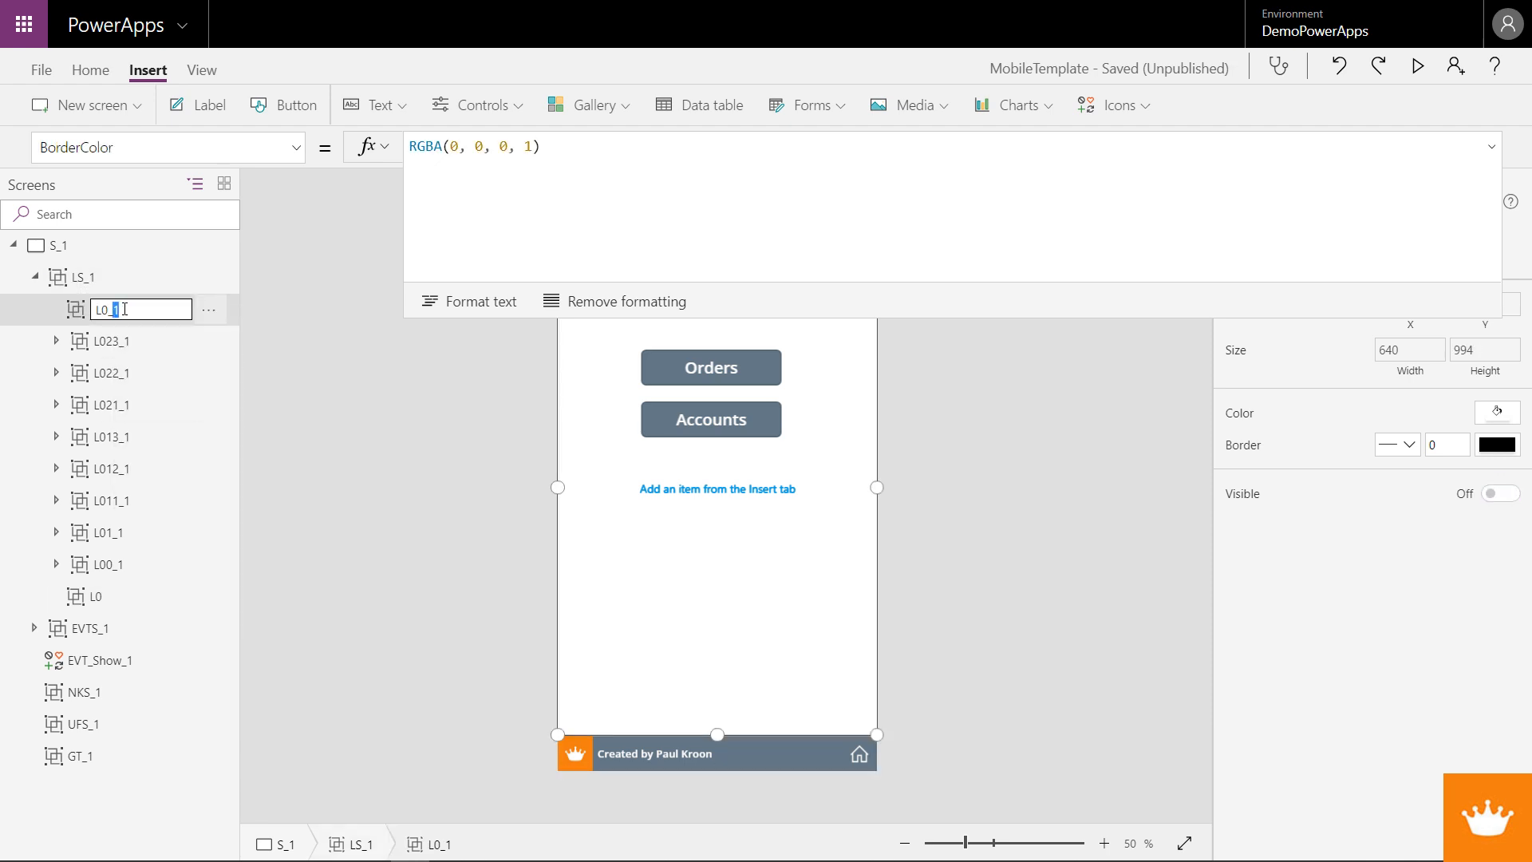
text(2)
text(_1)
drag(118, 309, 112, 309)
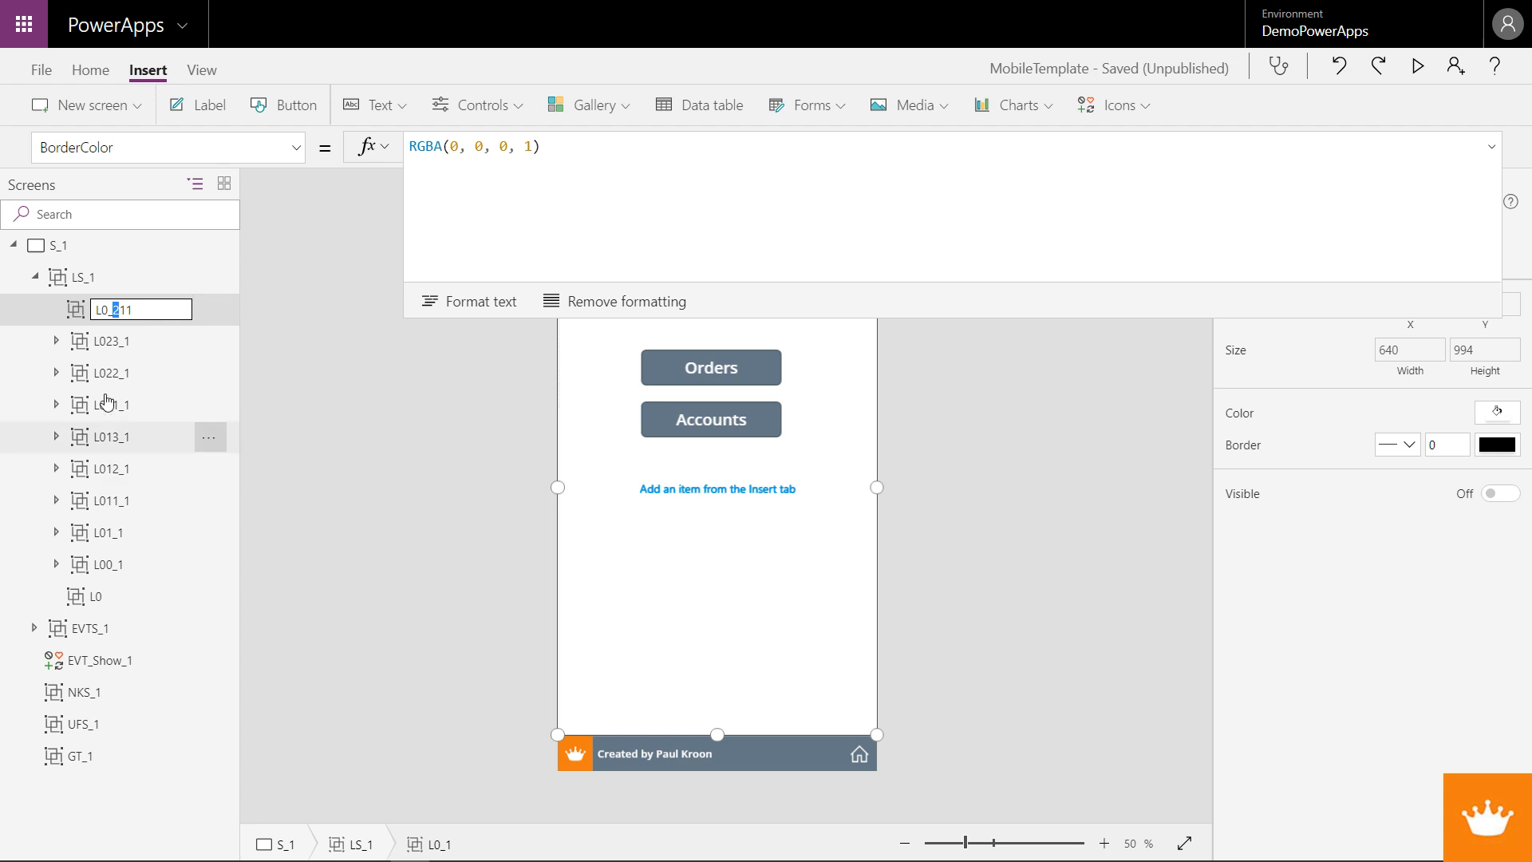
click(80, 319)
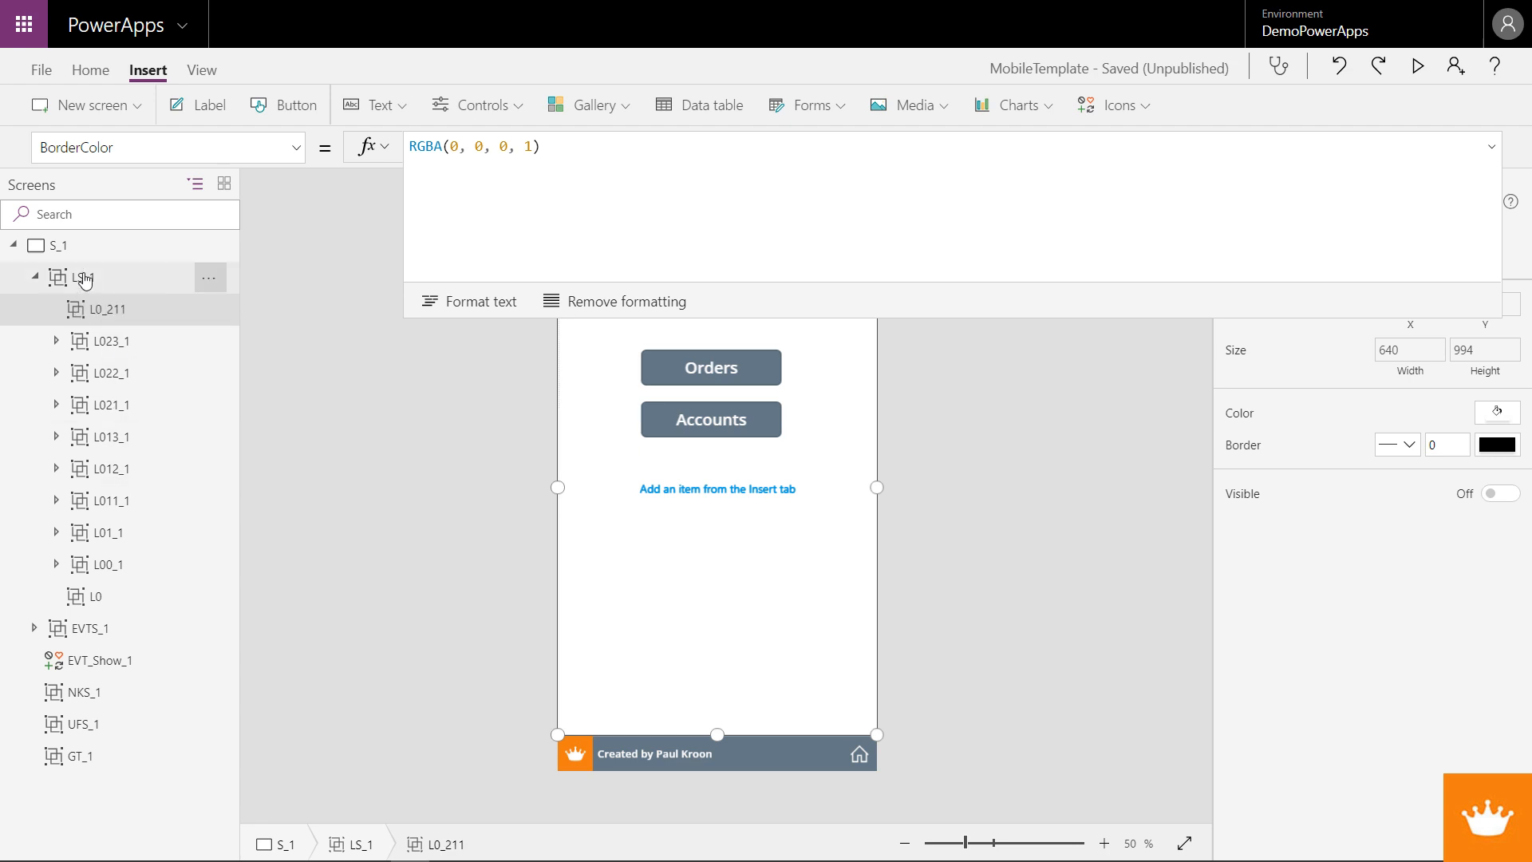
- Paste another copy of the empty layer group into LS_1 and move it one position below L0_211
key(ctrl+v)
right_click(162, 317)
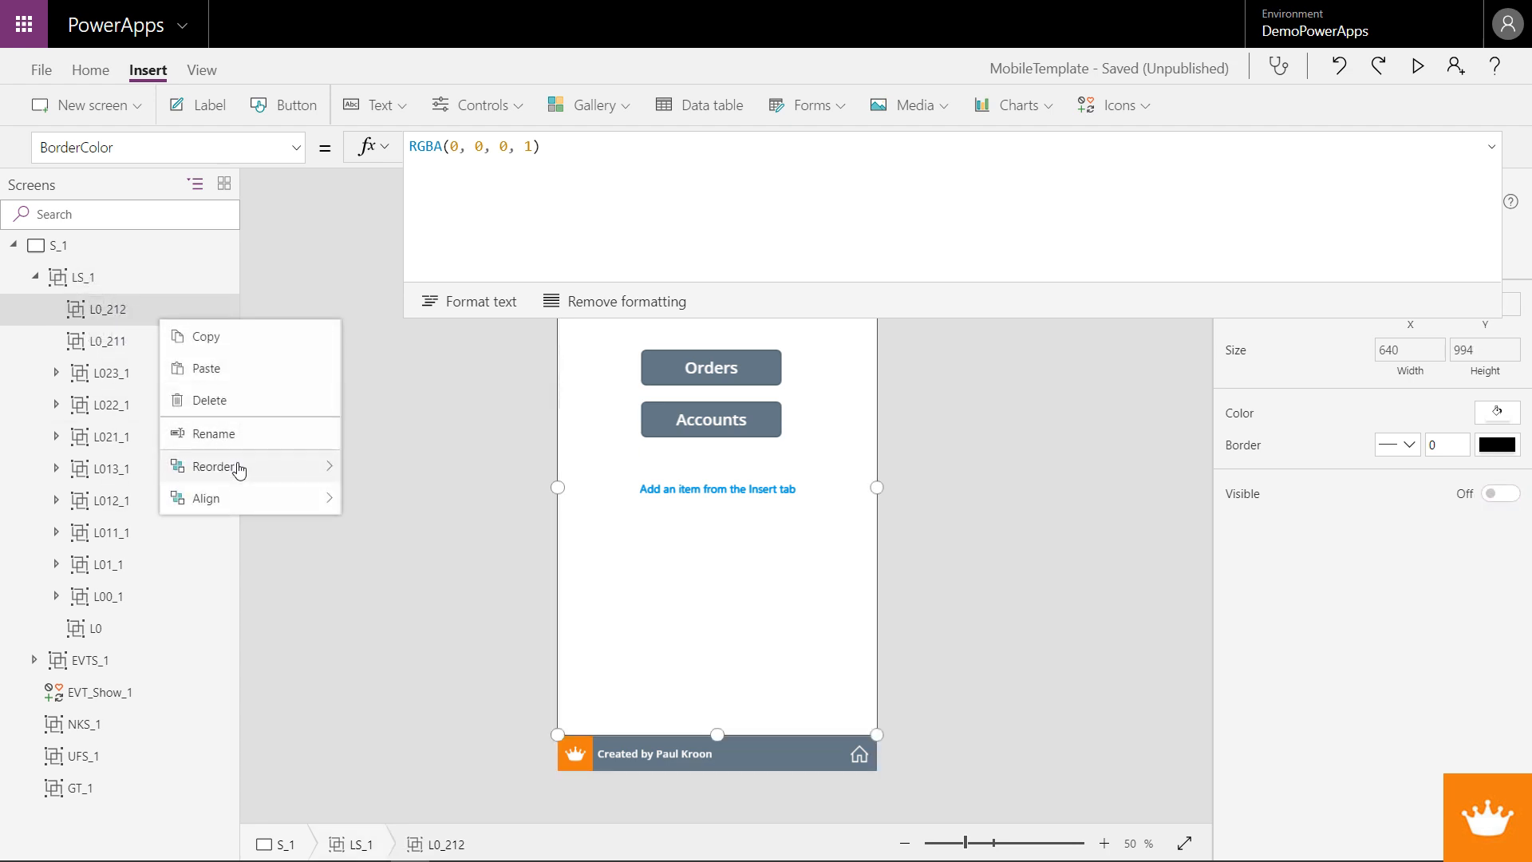
mouse_move(240, 467)
click(386, 563)
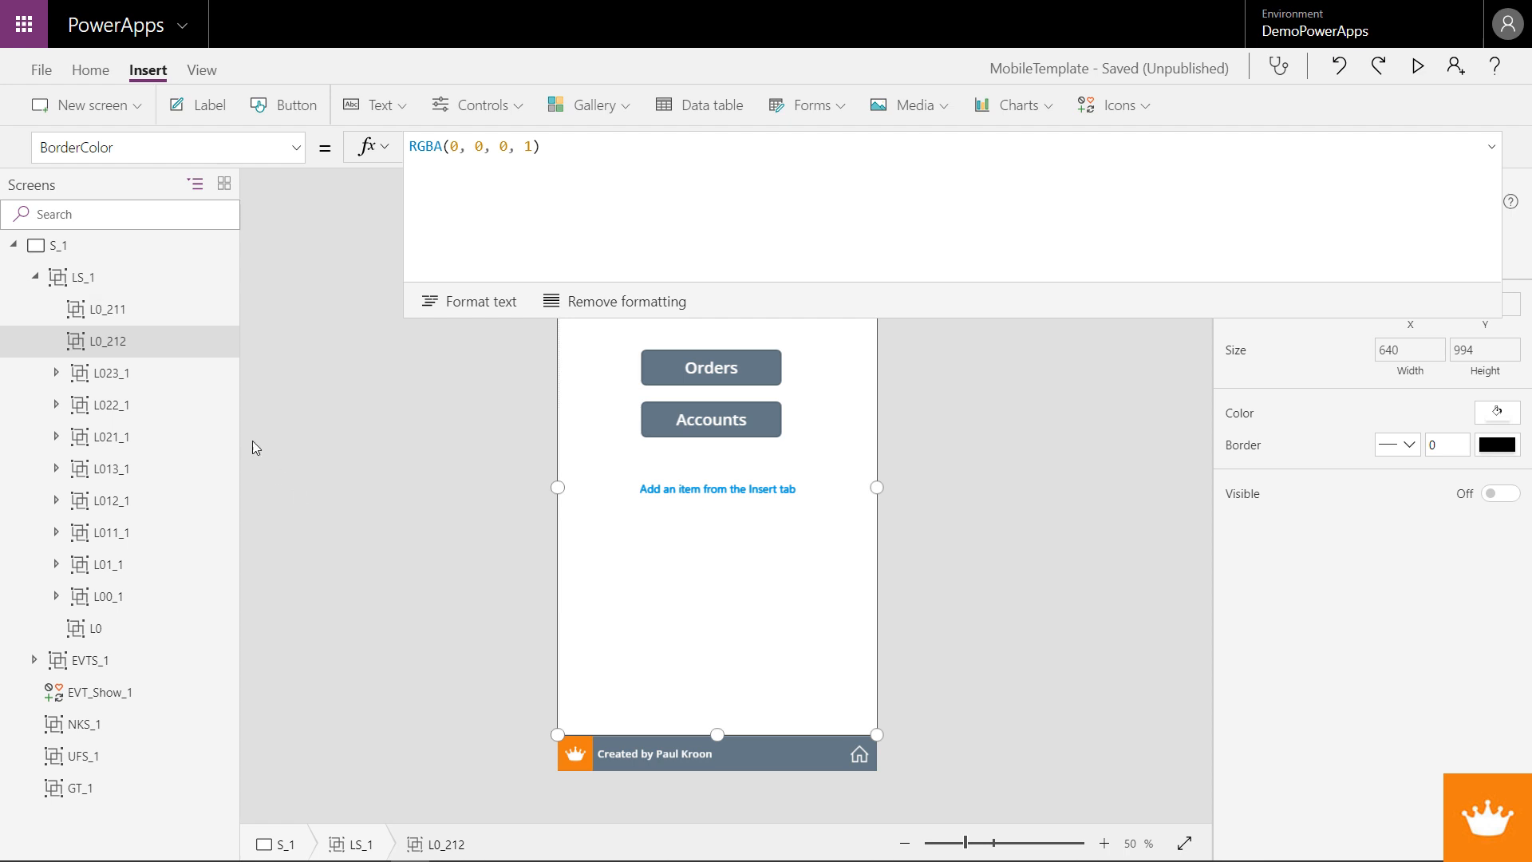
- Rename the second pasted layer group, directly below L0_211, as L02_1
right_click(122, 343)
click(156, 453)
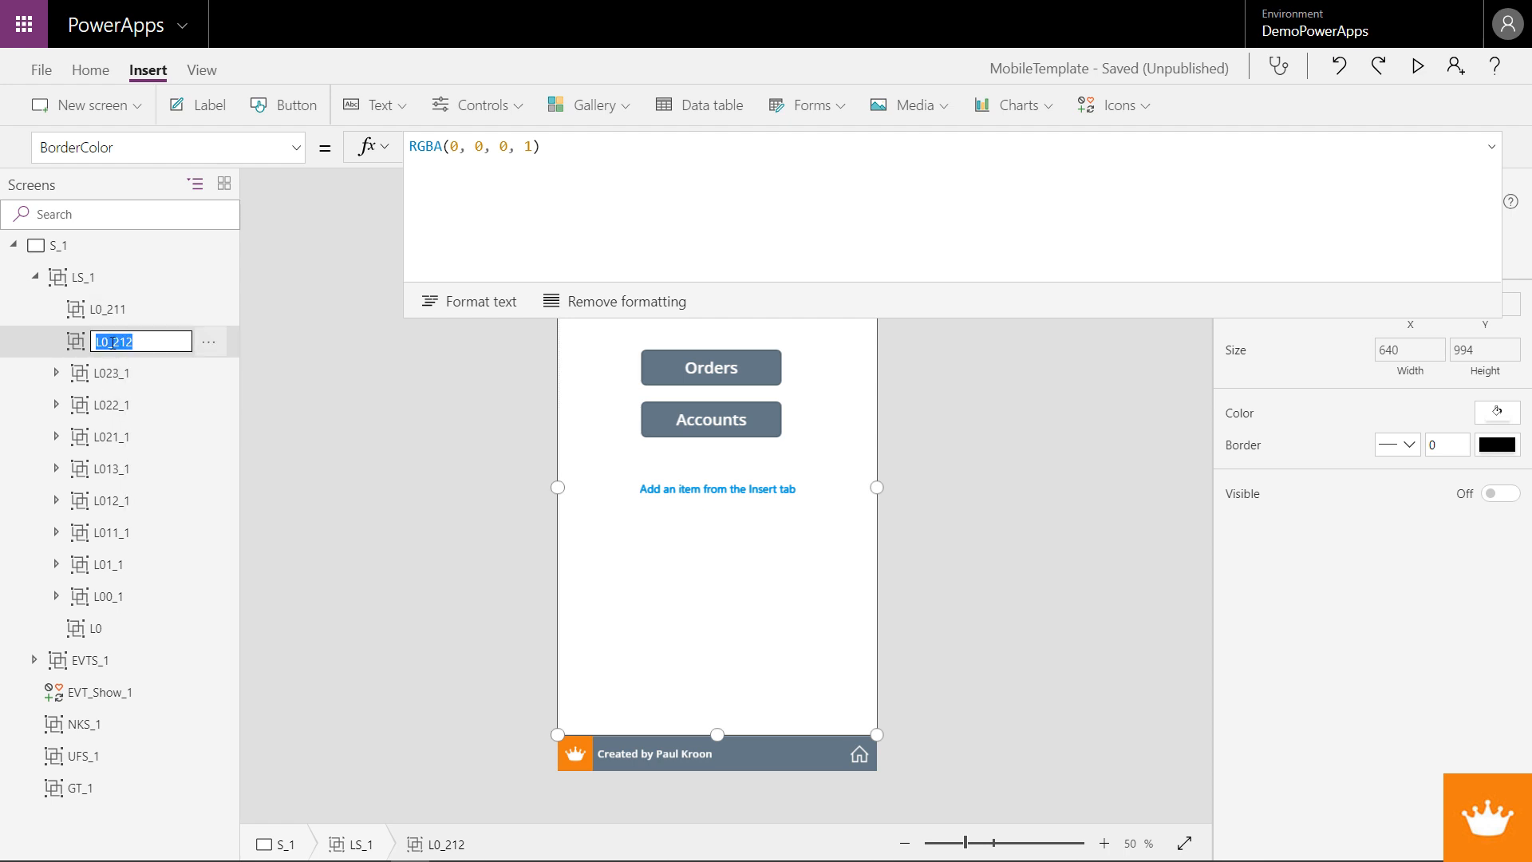
click(110, 343)
text(2)
key(BackSpace)
text(1)
key(Return)
- Rename the L0_211 layer group as L0211_1
right_click(109, 340)
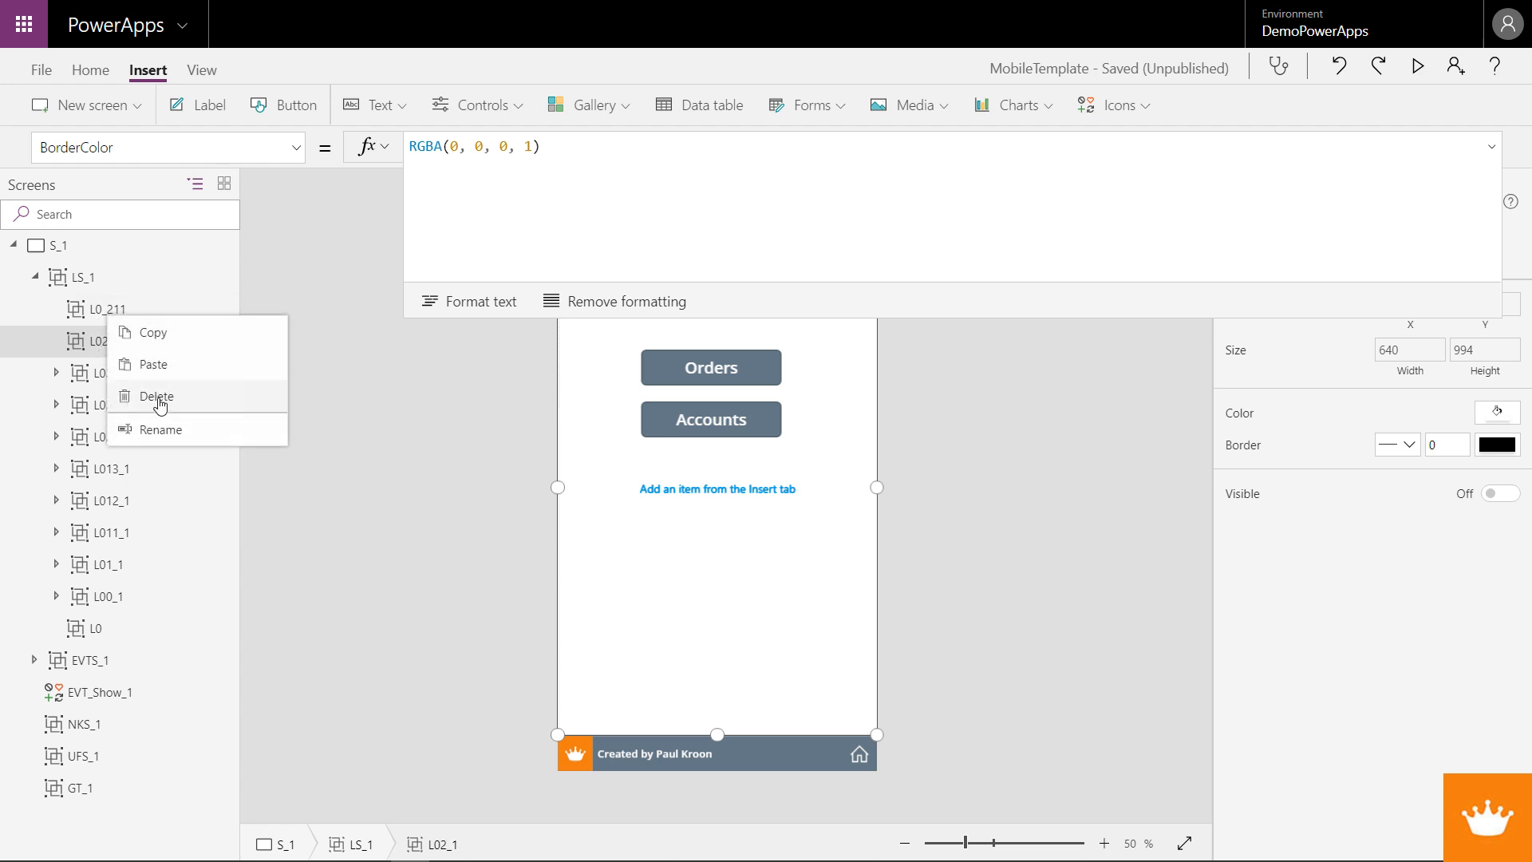
click(151, 425)
click(113, 312)
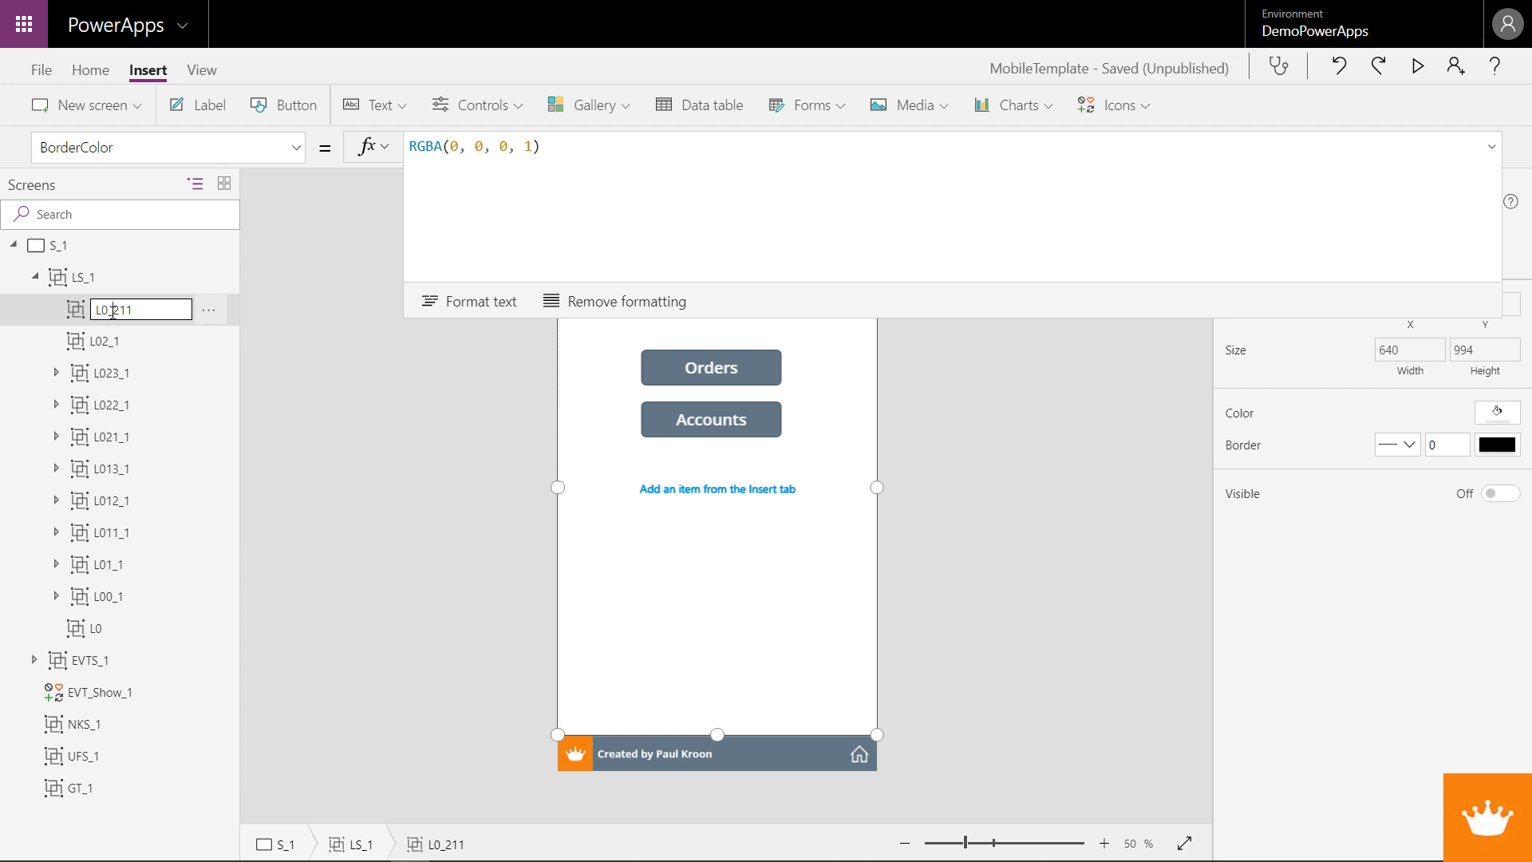
key(BackSpace)
text(_1)
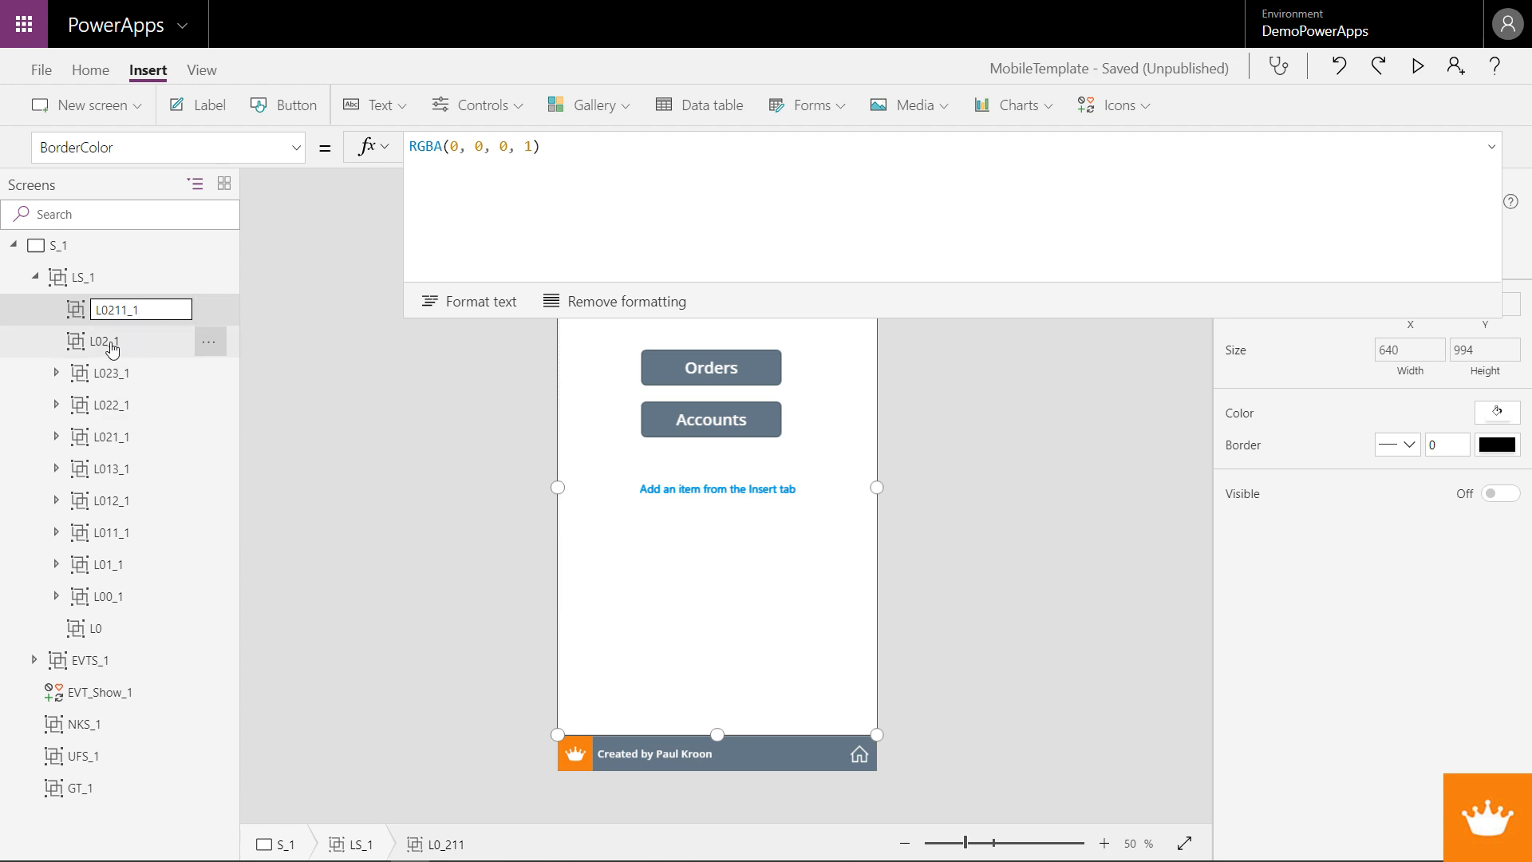
- Rename the L011_1 layer group as L0111_1
right_click(107, 536)
click(110, 540)
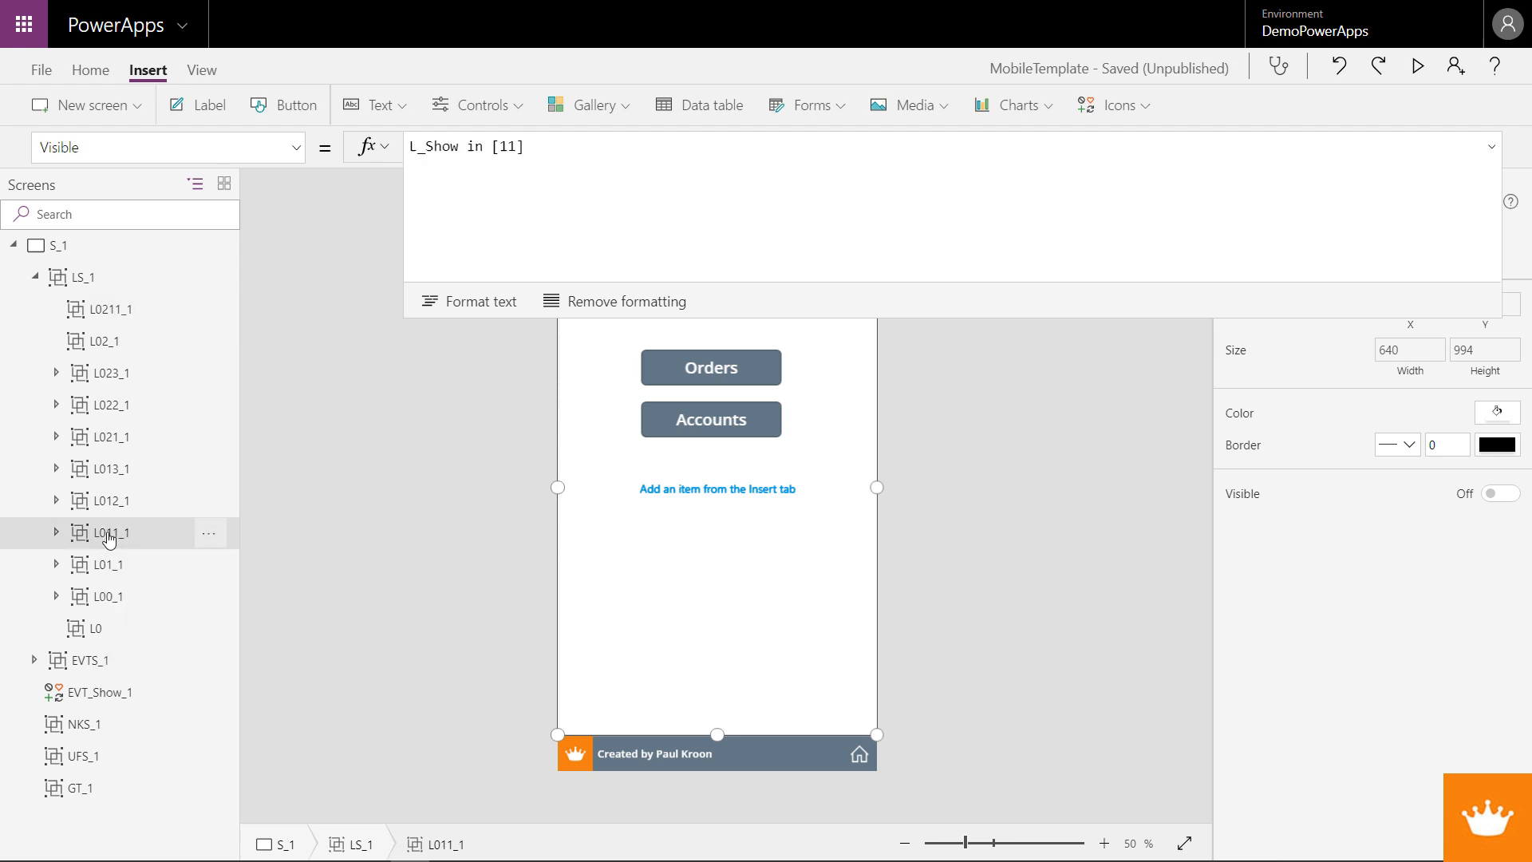
right_click(109, 539)
click(103, 682)
click(114, 533)
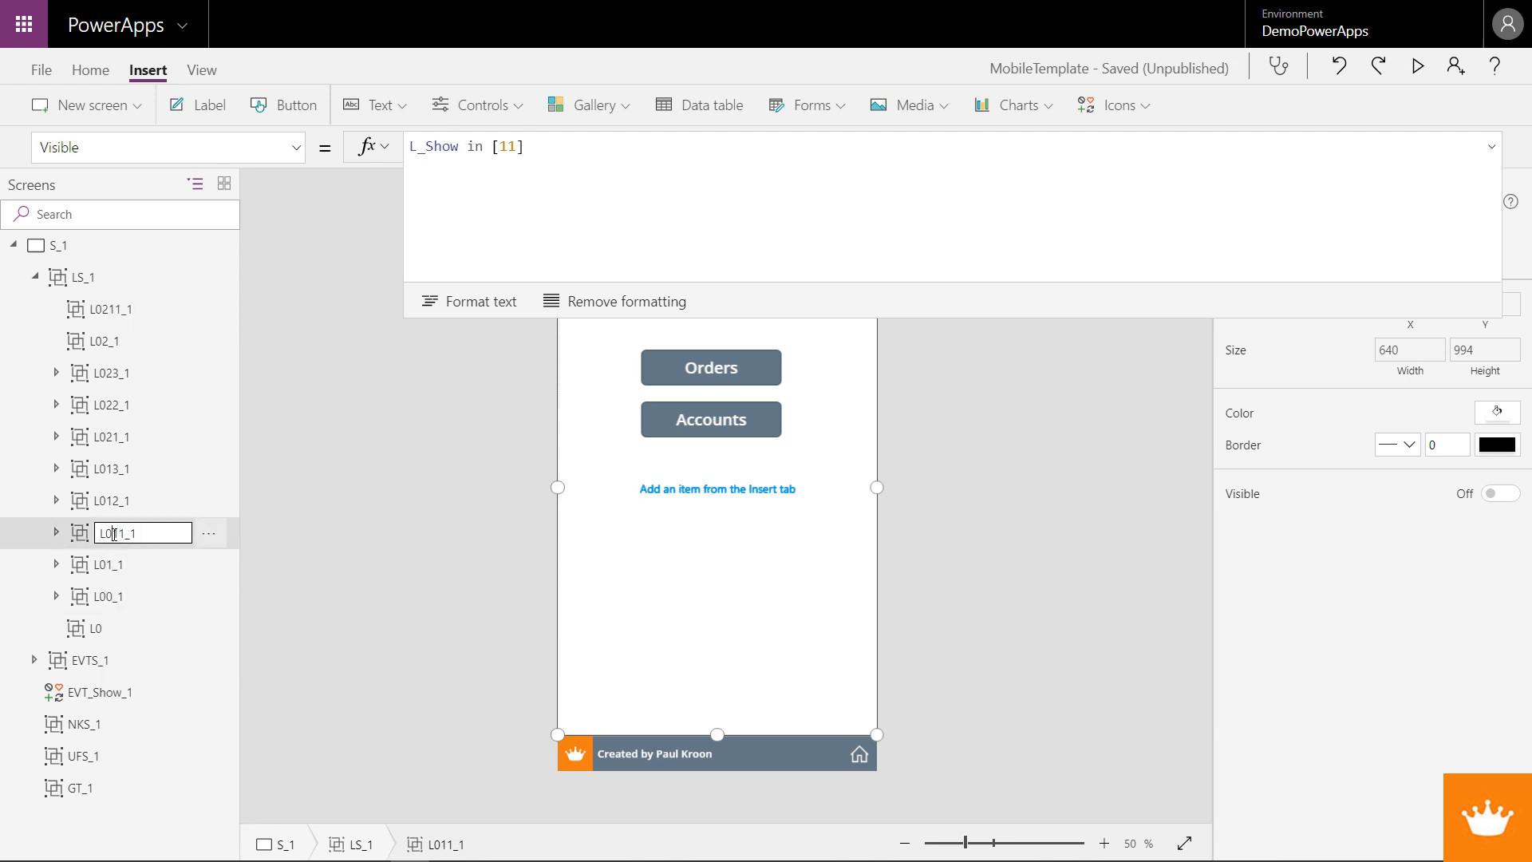
text(1)
click(94, 348)
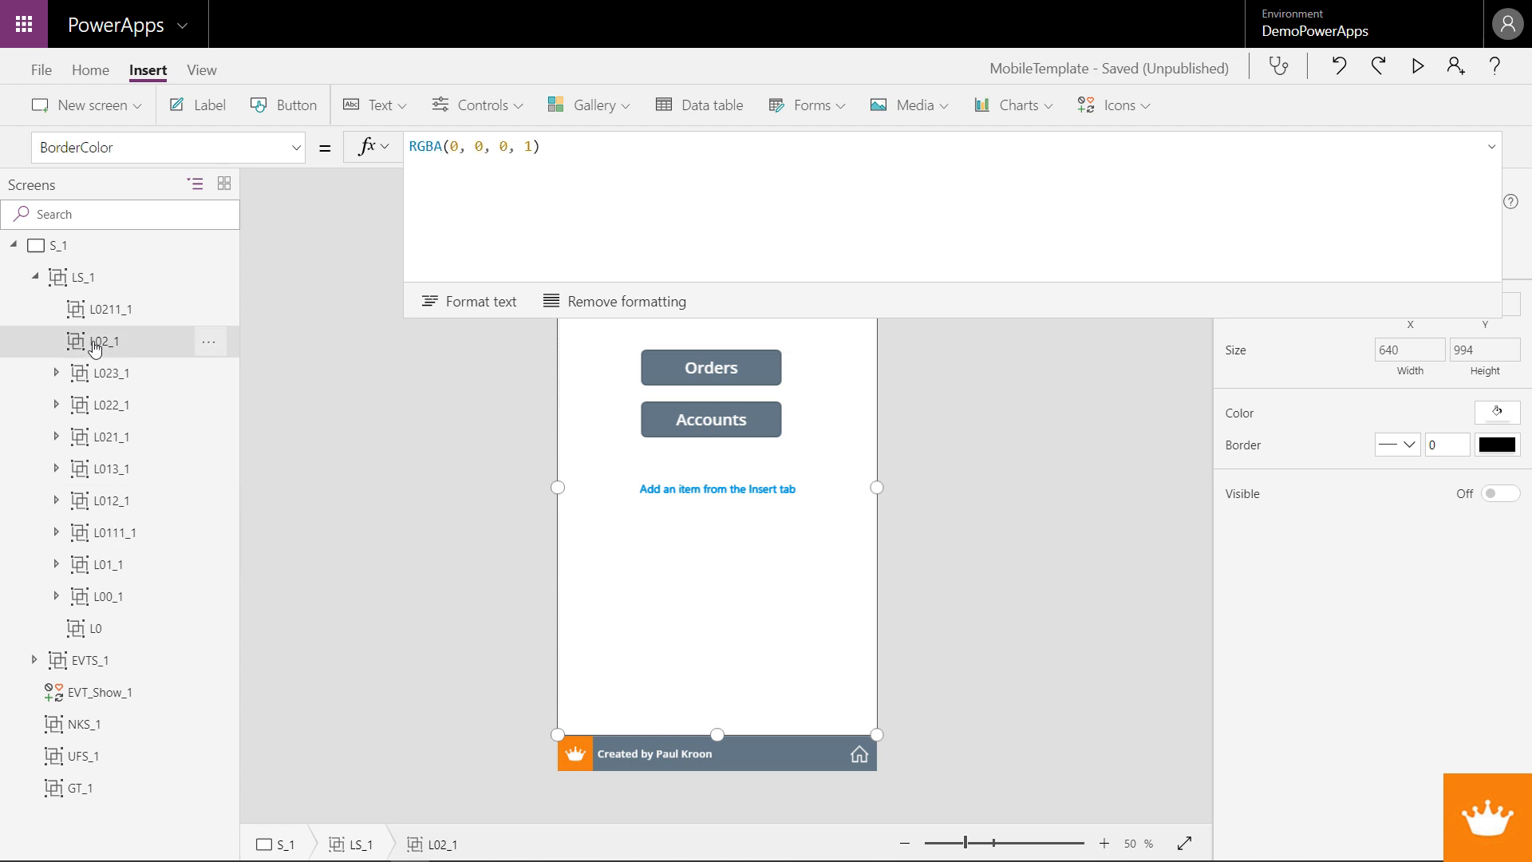